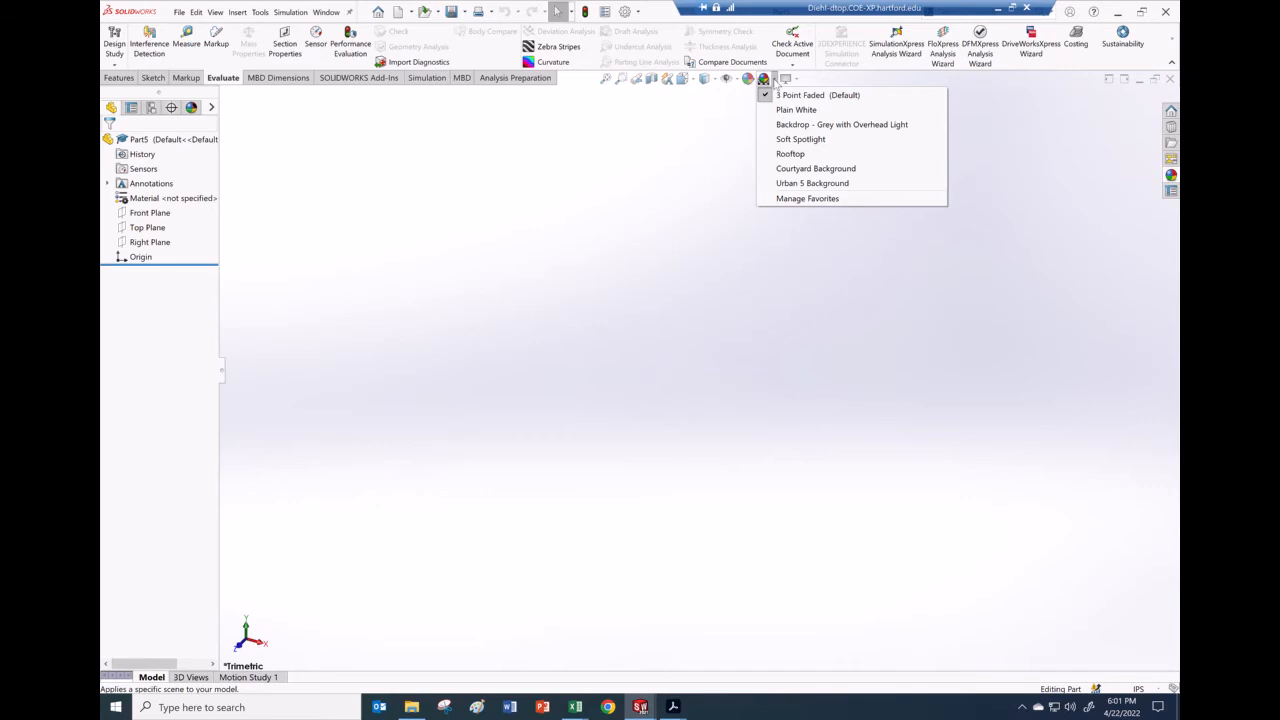
Step: Apply the Plain White scene to the new part and choose MMGS units instead of IPS
left_click(795, 110)
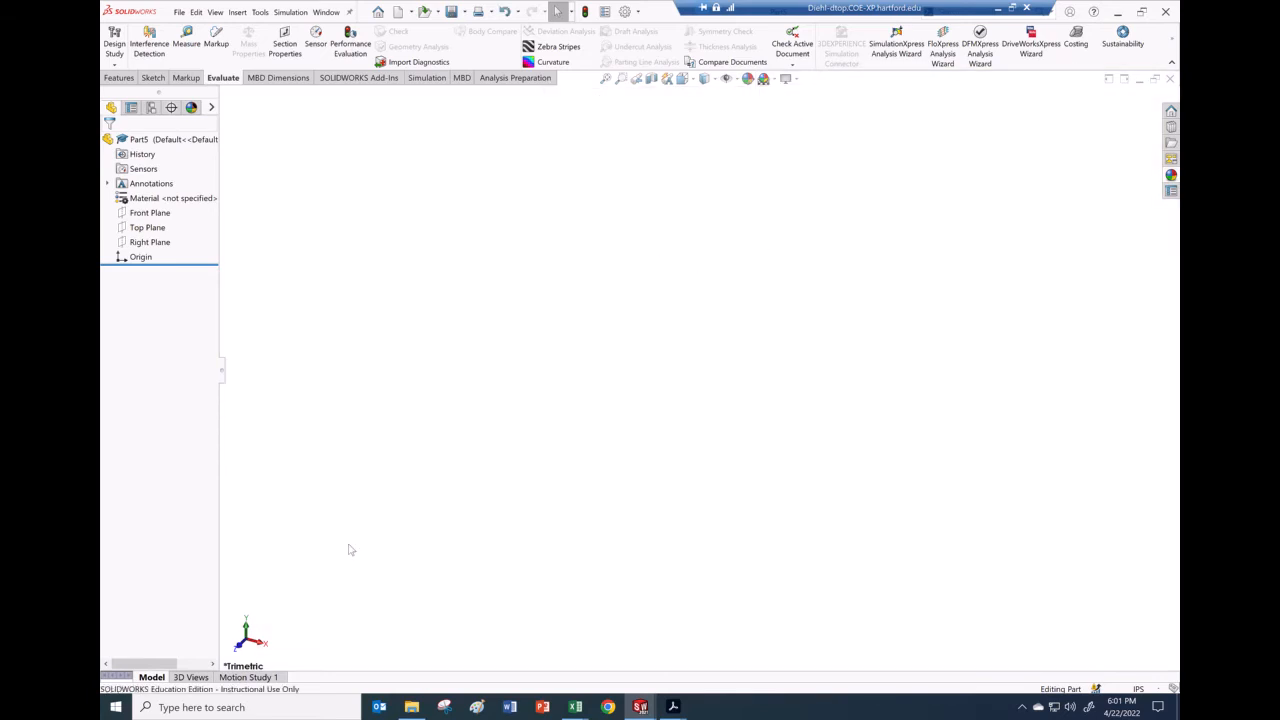
left_click(1138, 692)
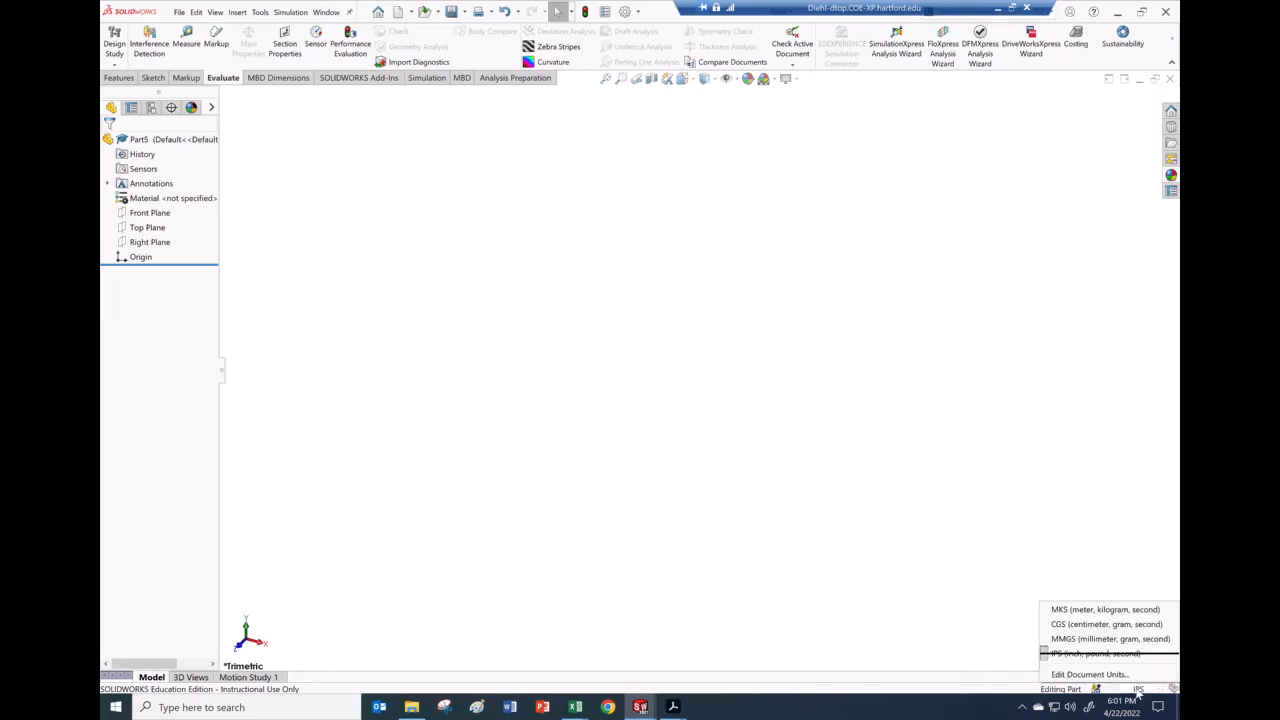
left_click(1109, 640)
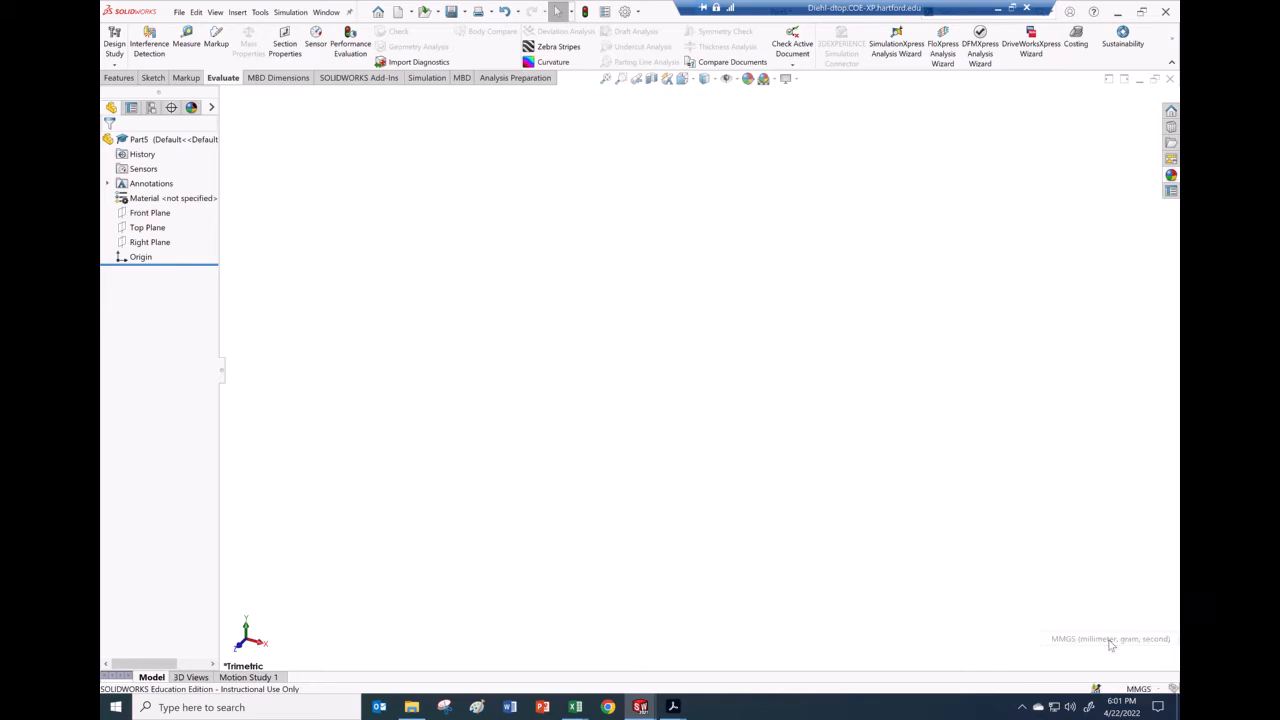
Step: On the Front Plane, draw a straight slot running upward from the origin
left_click(128, 221)
left_click(136, 204)
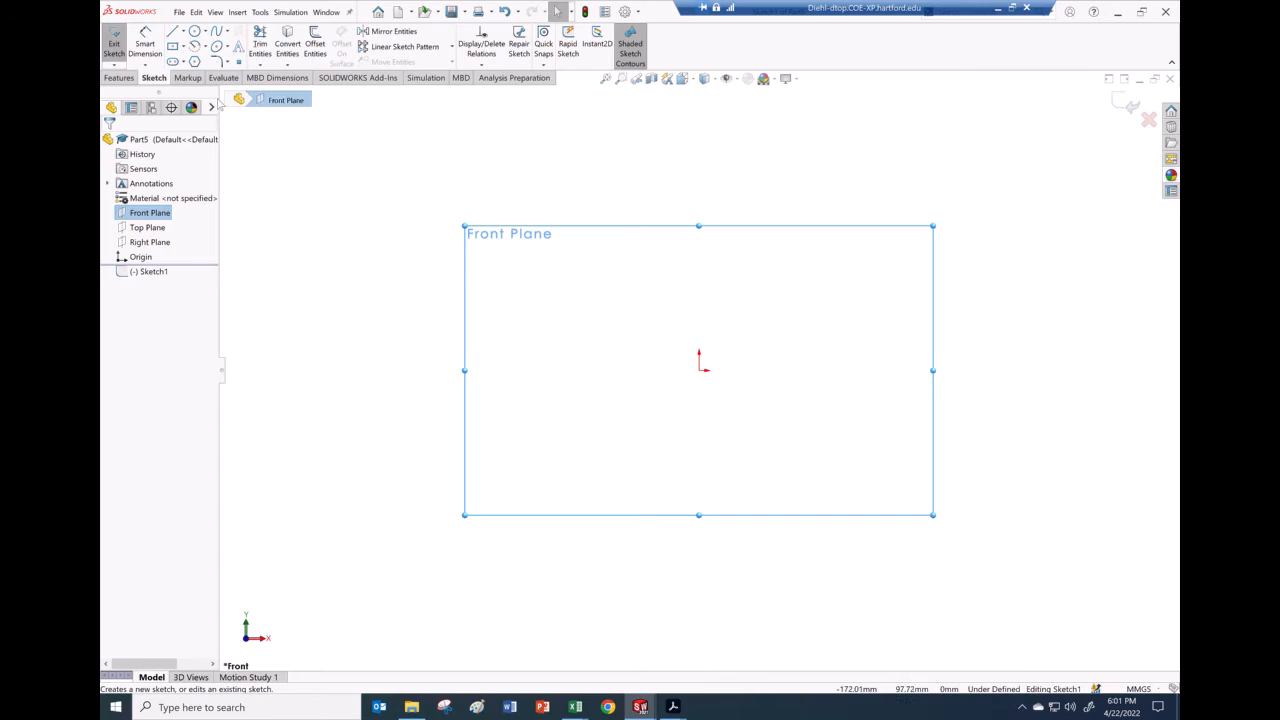
left_click(172, 61)
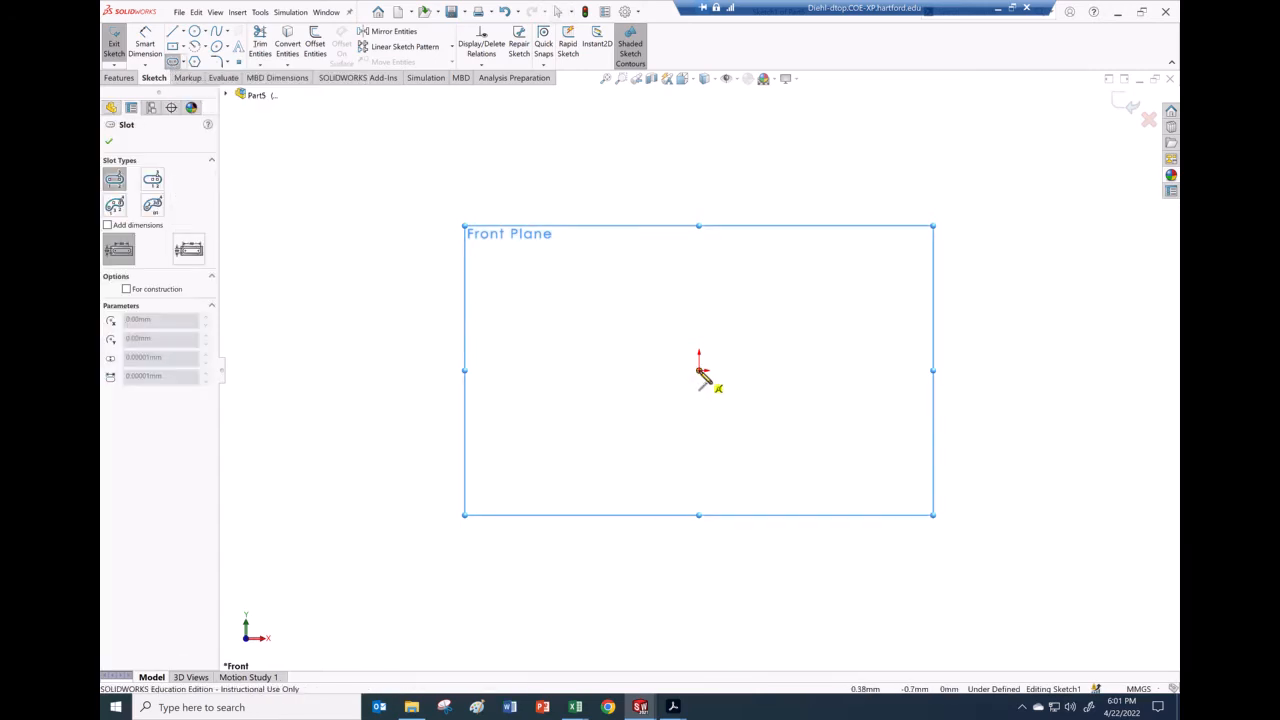
left_click(700, 370)
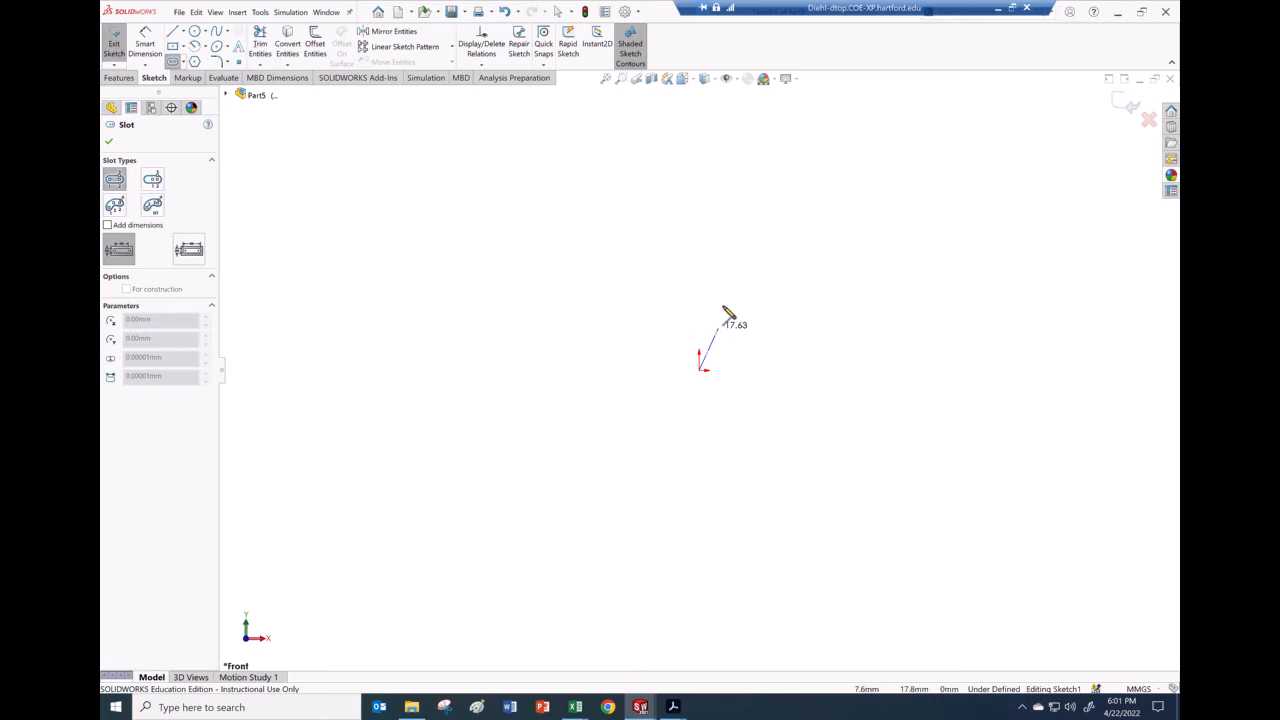
left_click(701, 184)
left_click(714, 184)
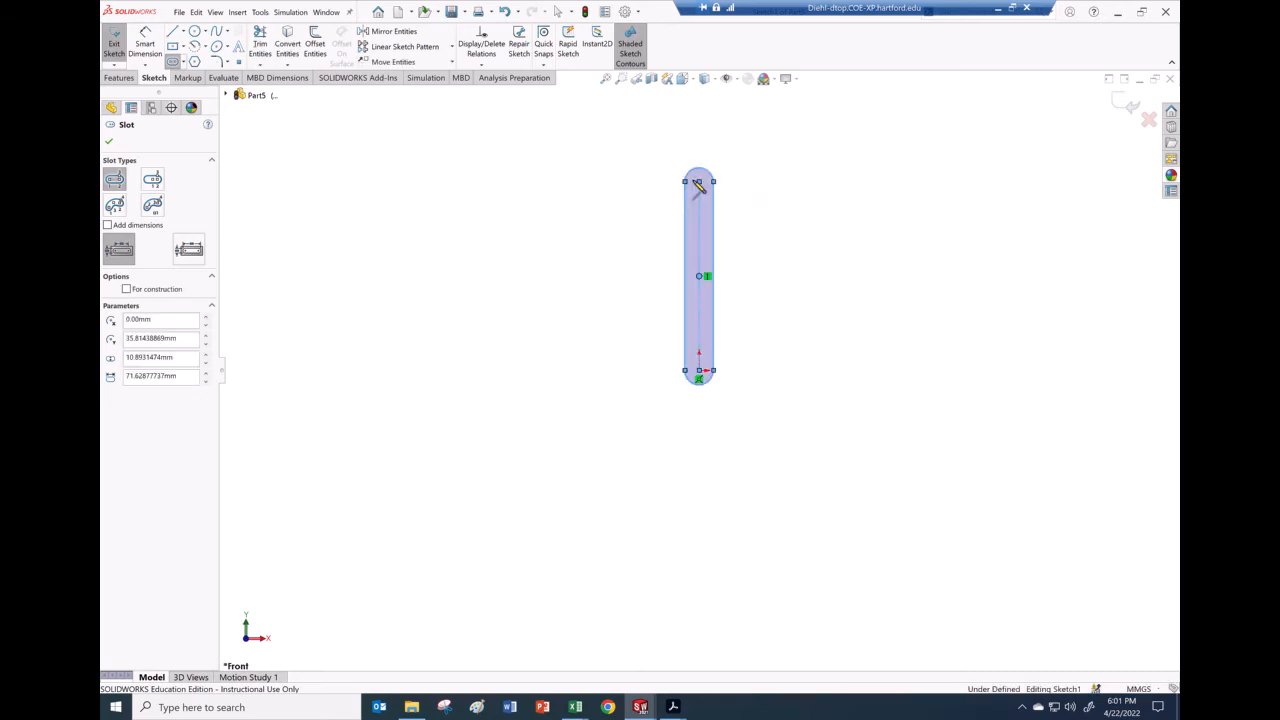
Step: Dimension the slot to 90 mm long and 10 mm wide
left_click(146, 38)
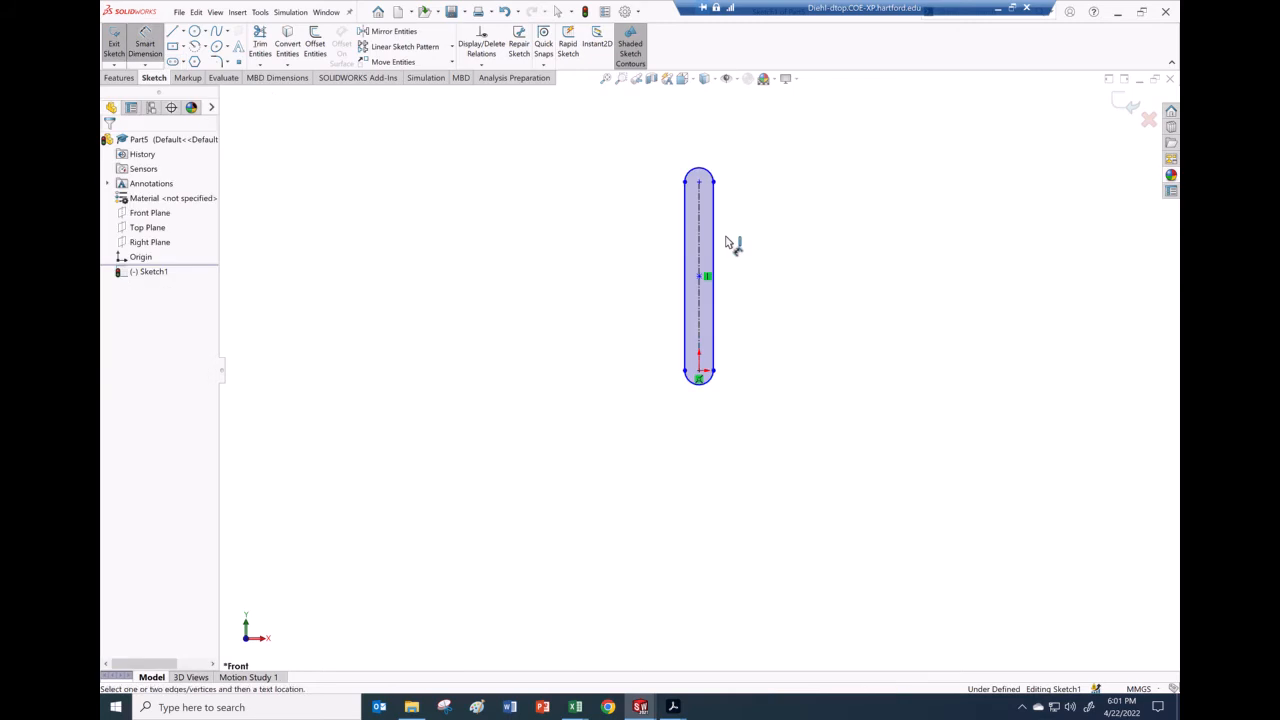
left_click(699, 270)
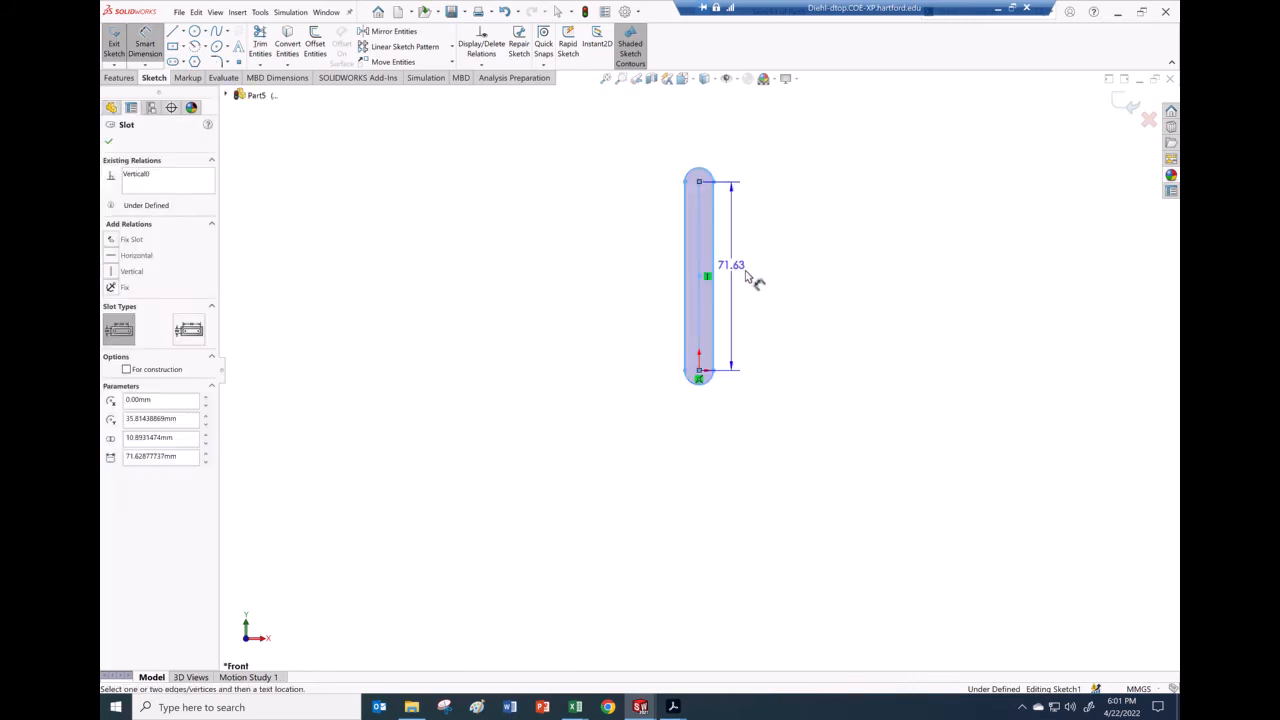
left_click(795, 297)
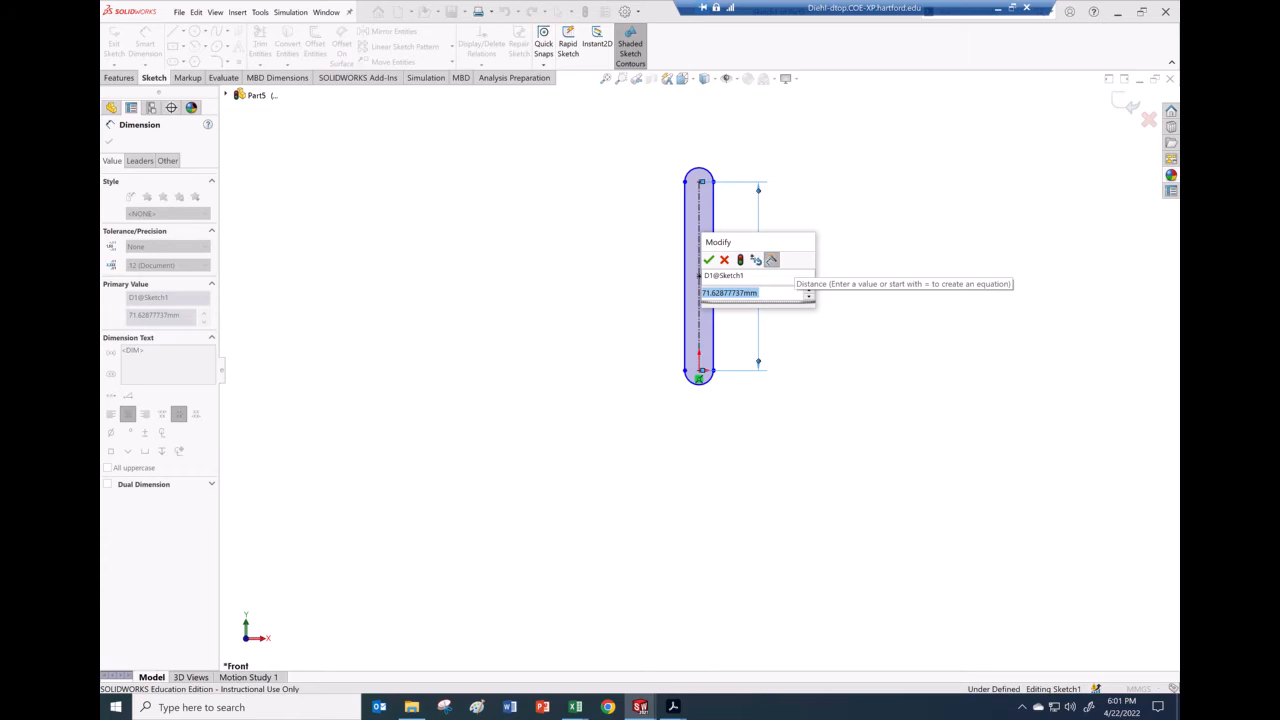
type("90")
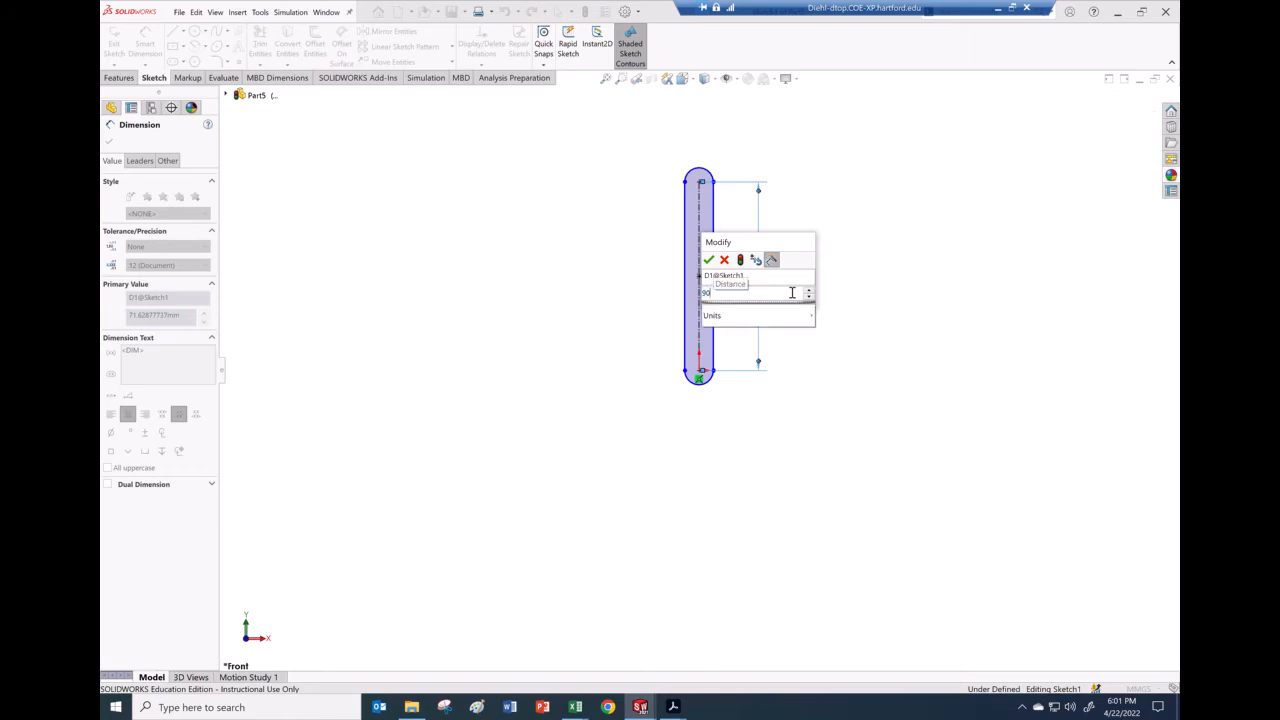
key("Return")
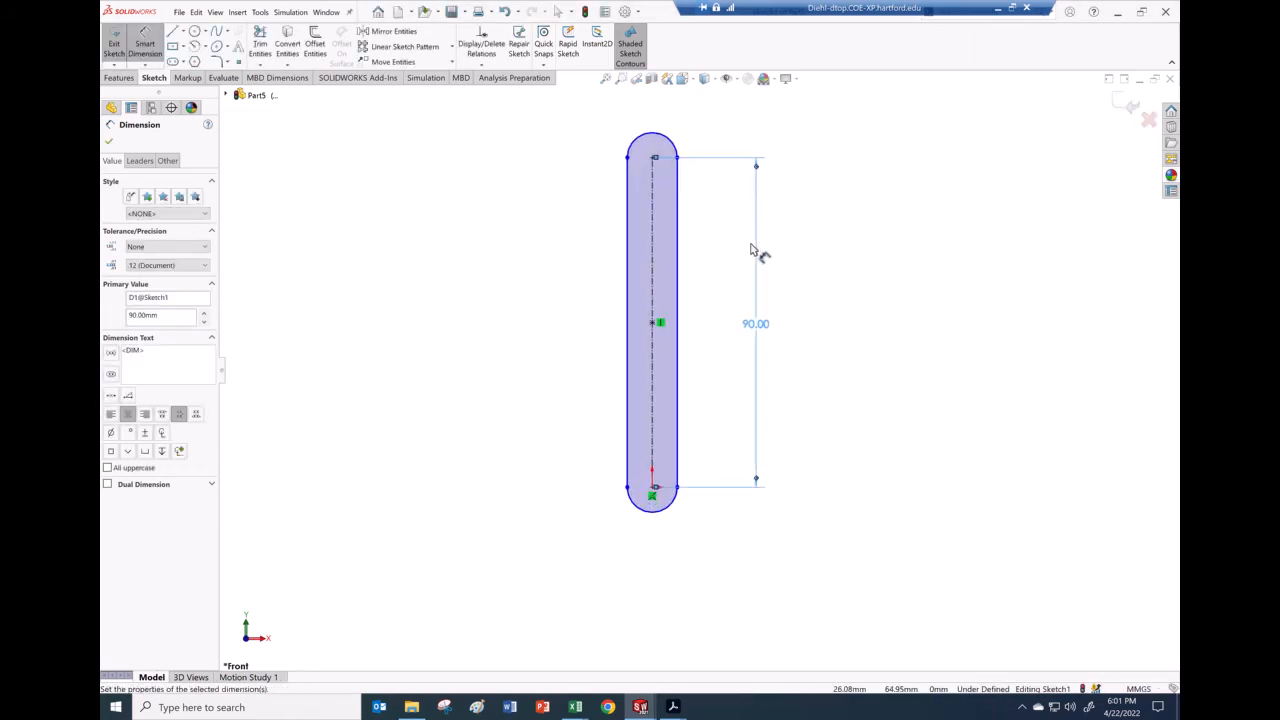
left_click(655, 295)
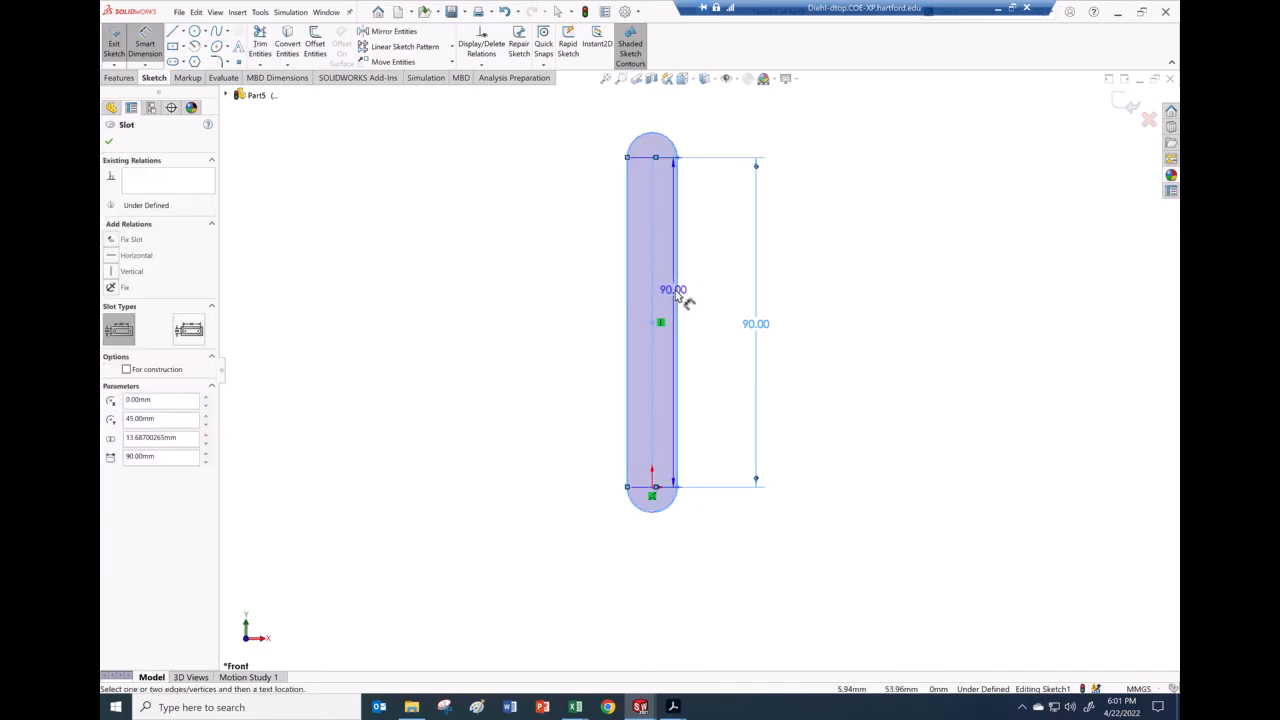
left_click(587, 305)
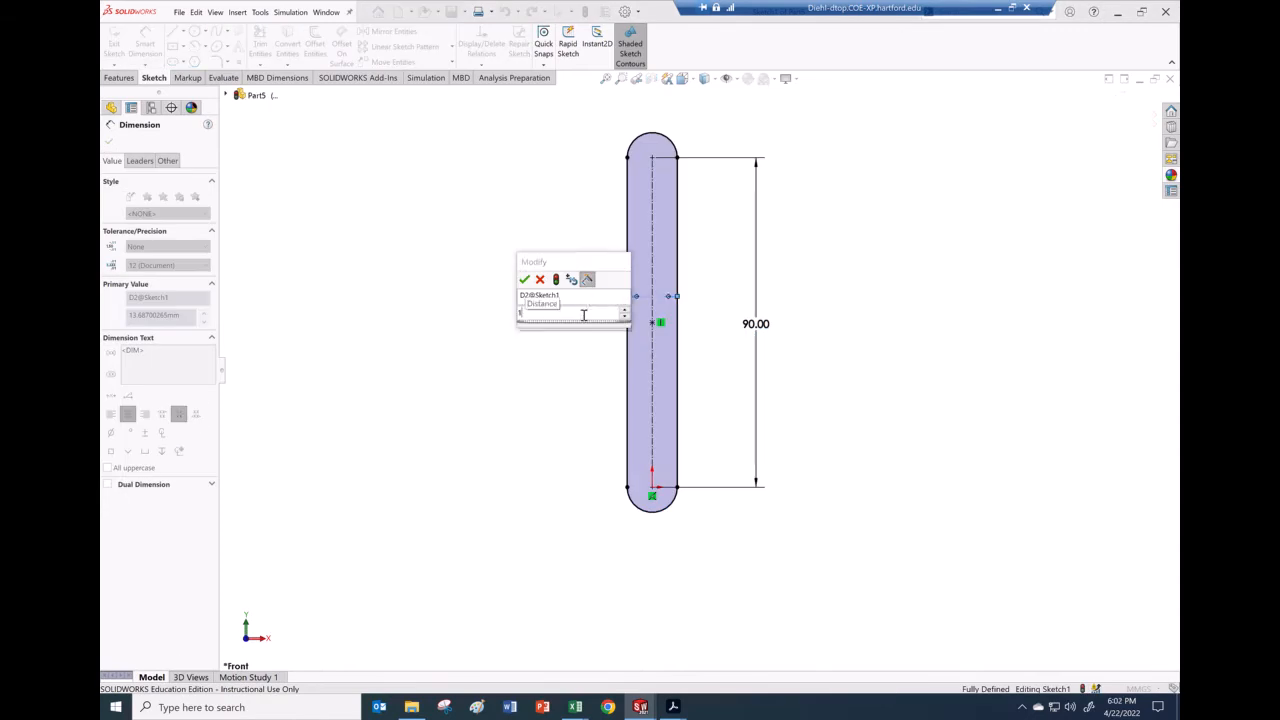
key("Return")
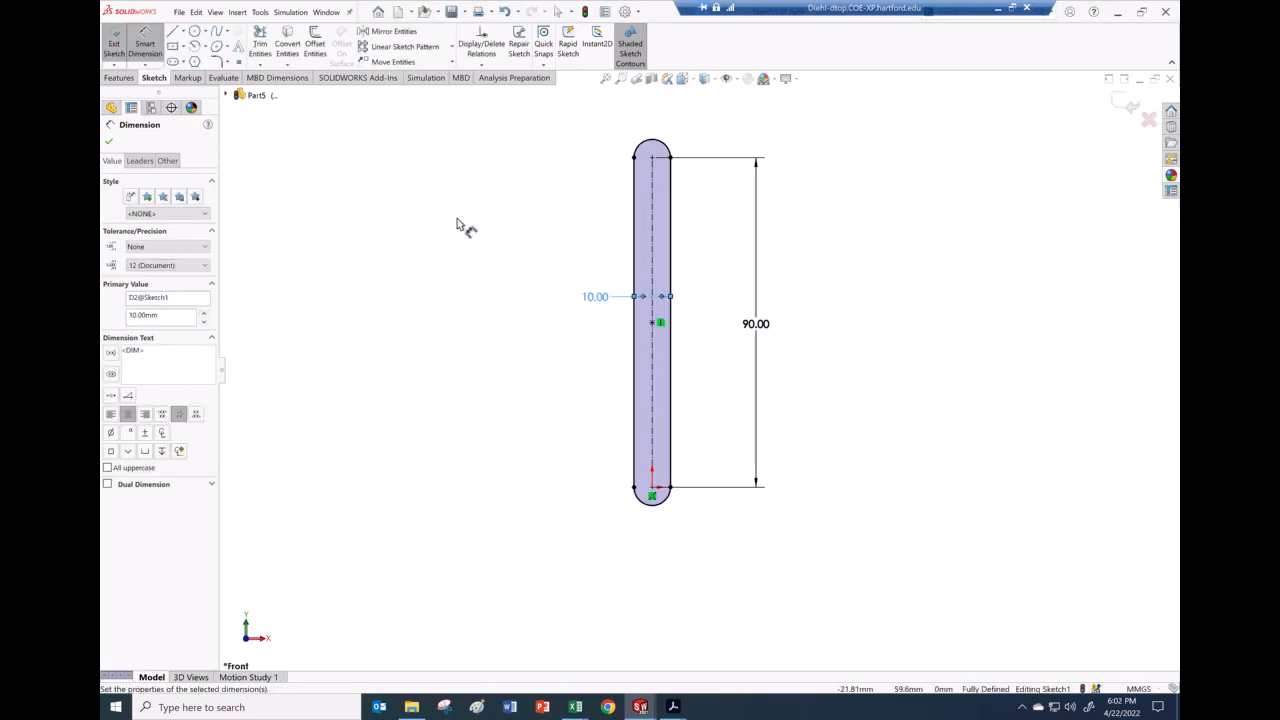
Step: Draw circles at the top and bottom slot-end centres
left_click(195, 31)
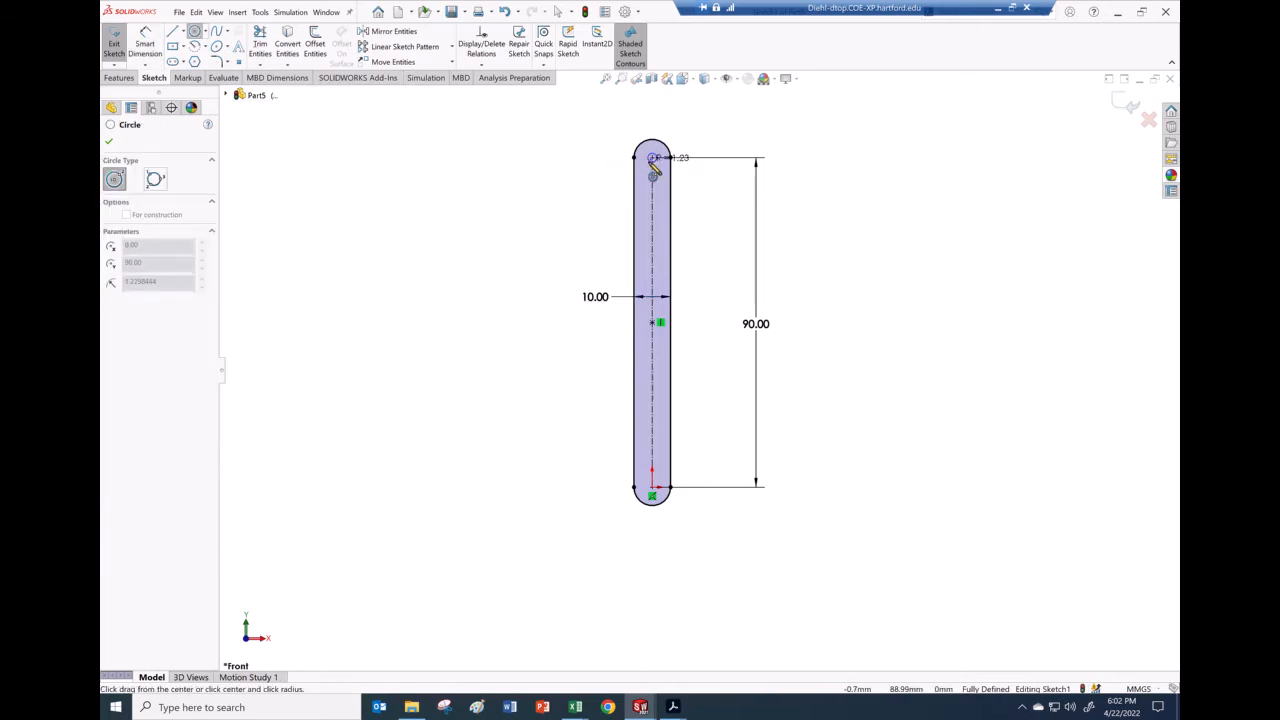
left_click_drag(652, 157, 661, 161)
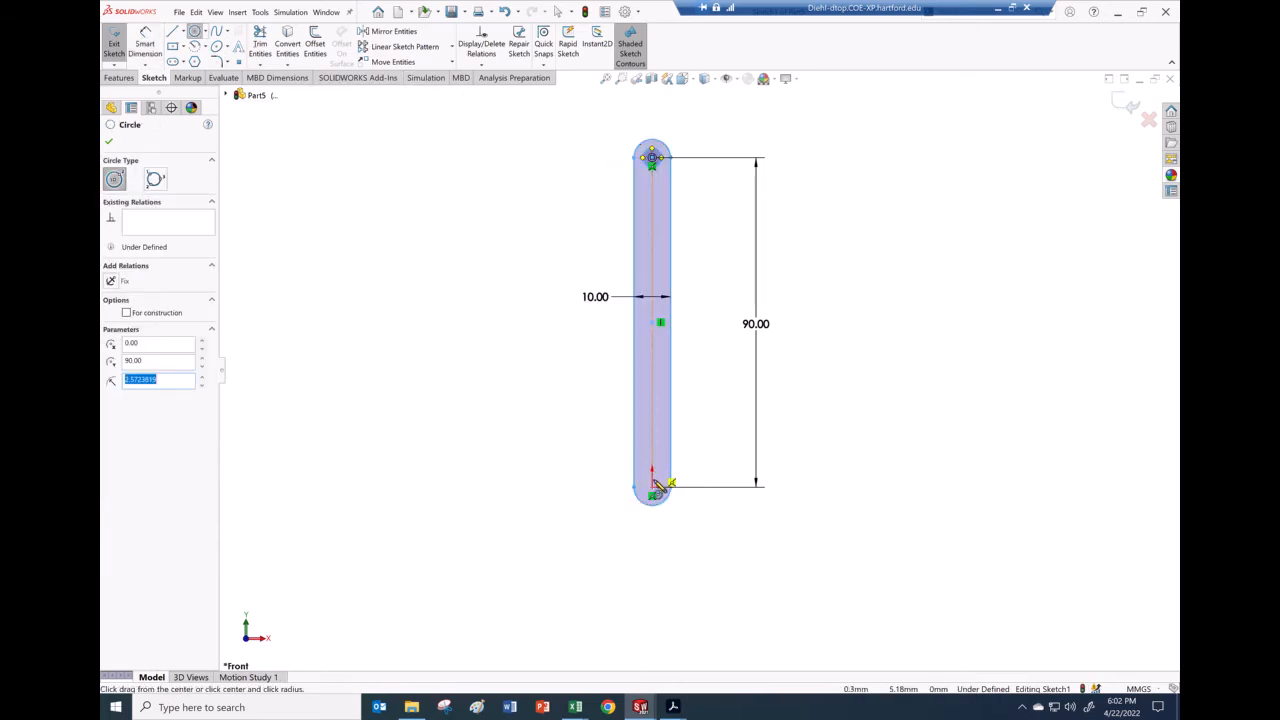
left_click_drag(652, 487, 659, 487)
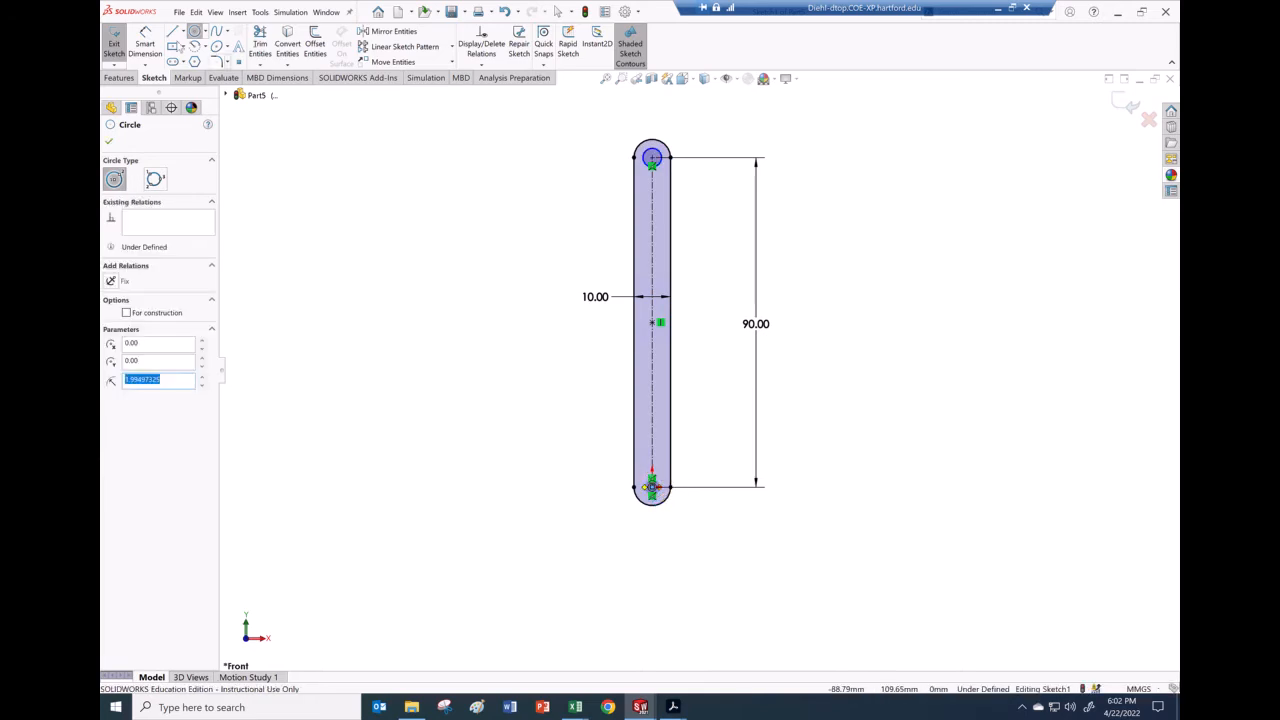
Step: Dimension both circles to 5 mm diameter and exit Sketch1
left_click(145, 45)
left_click(661, 164)
left_click(703, 143)
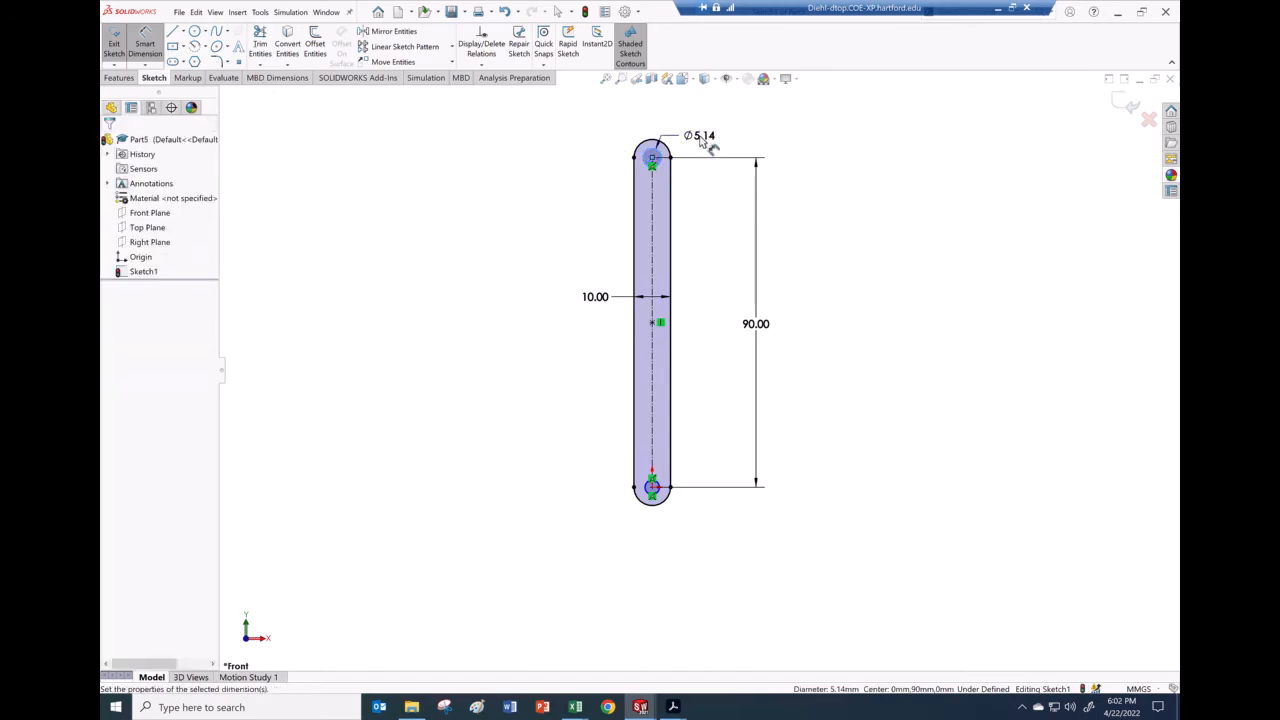
type("5")
key("Return")
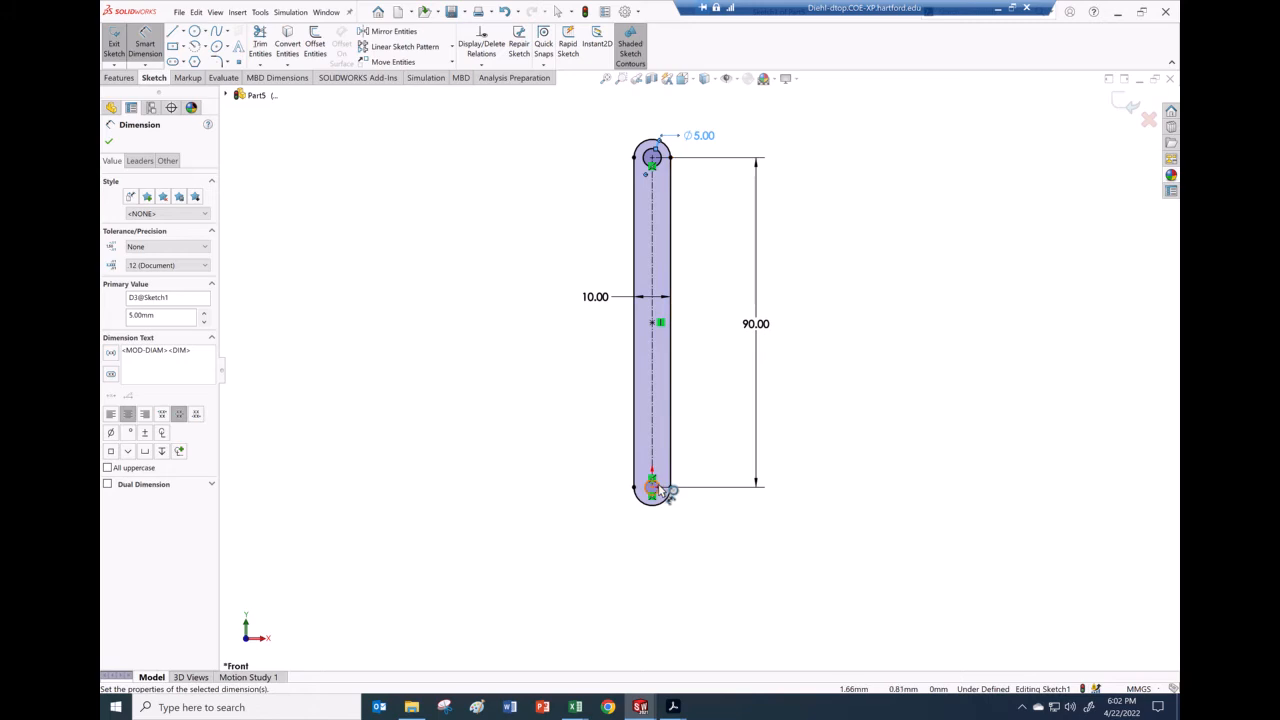
left_click(661, 487)
left_click(714, 462)
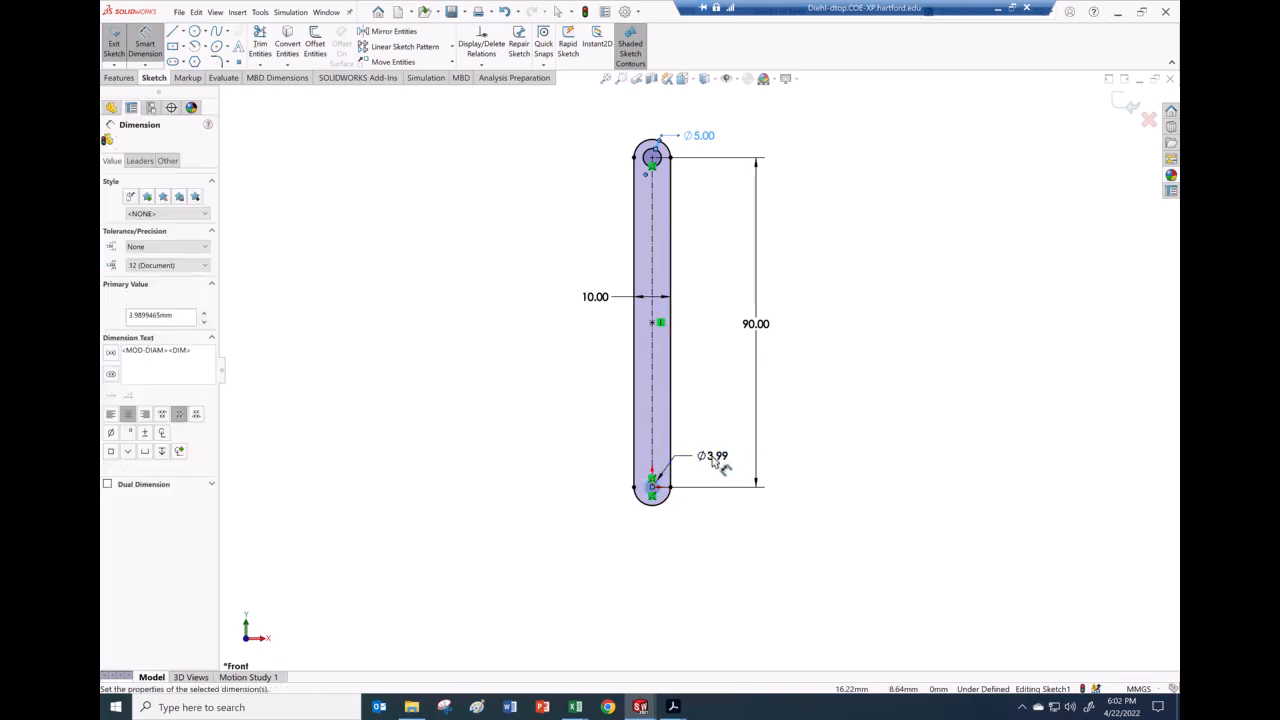
key("Return")
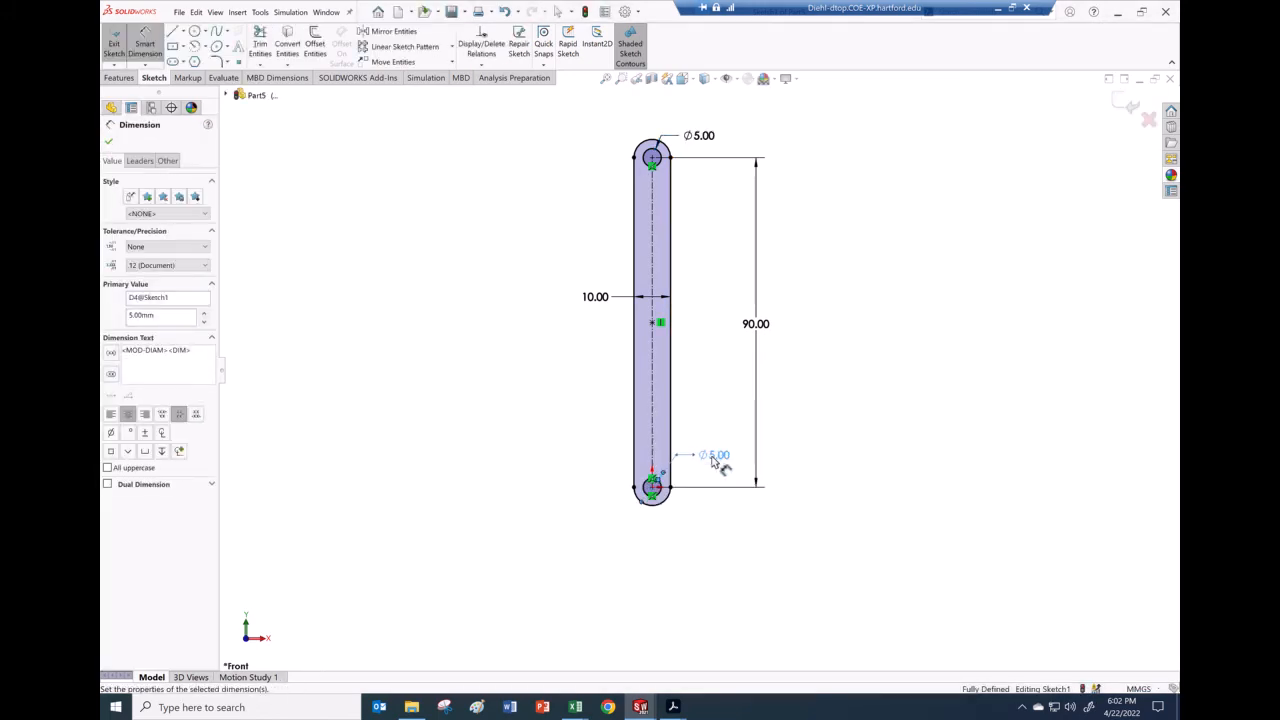
left_click(1128, 106)
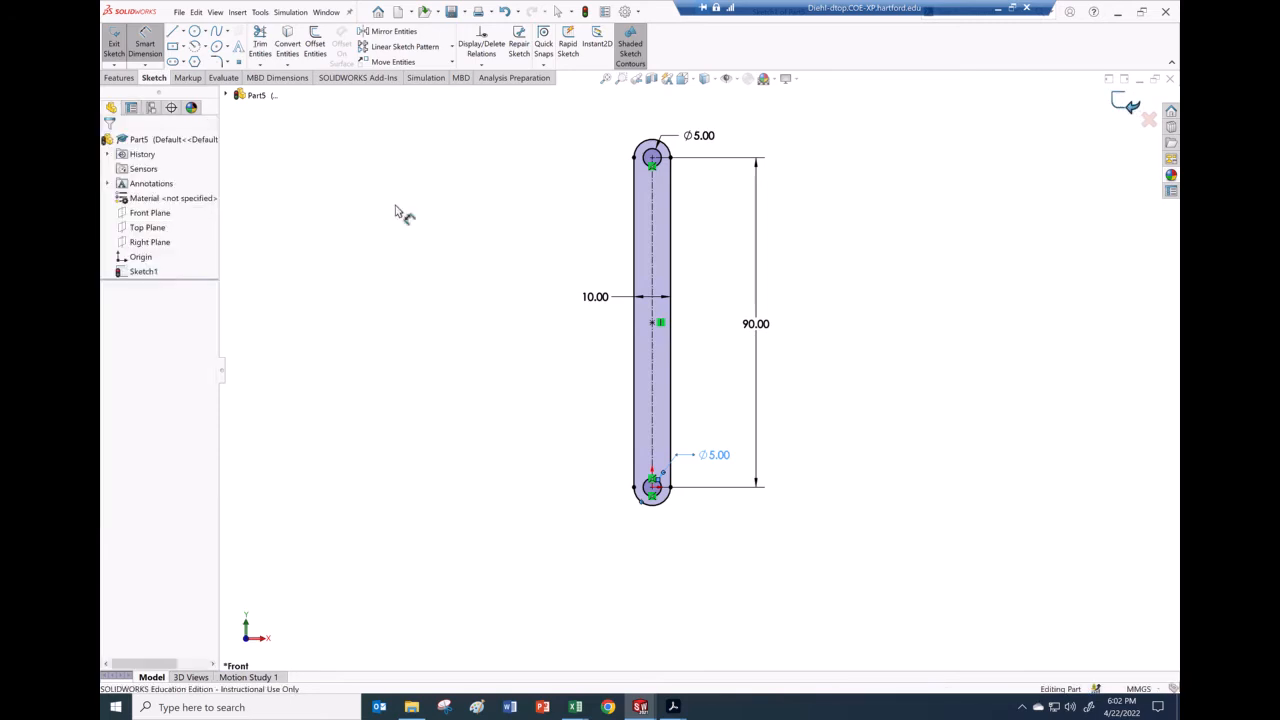
Step: Extrude Sketch1 as a 5 mm deep Boss-Extrude1
left_click(126, 80)
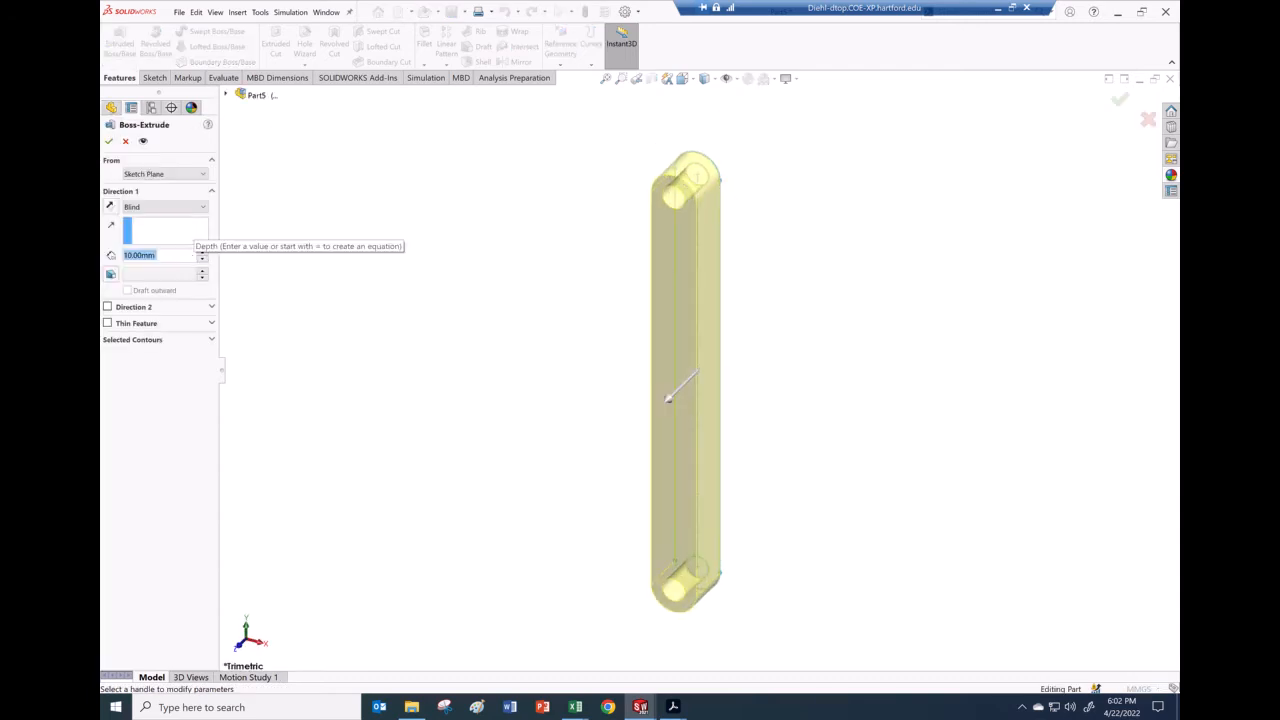
type("5")
key("Return")
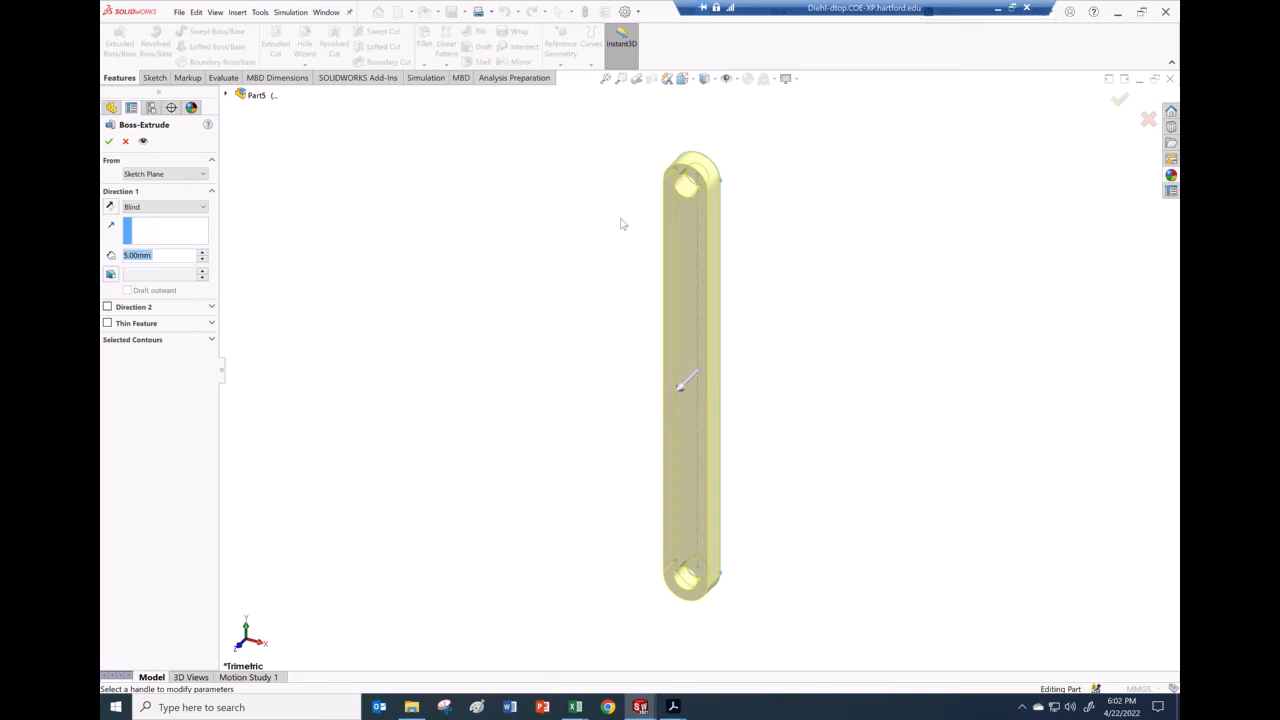
left_click(109, 141)
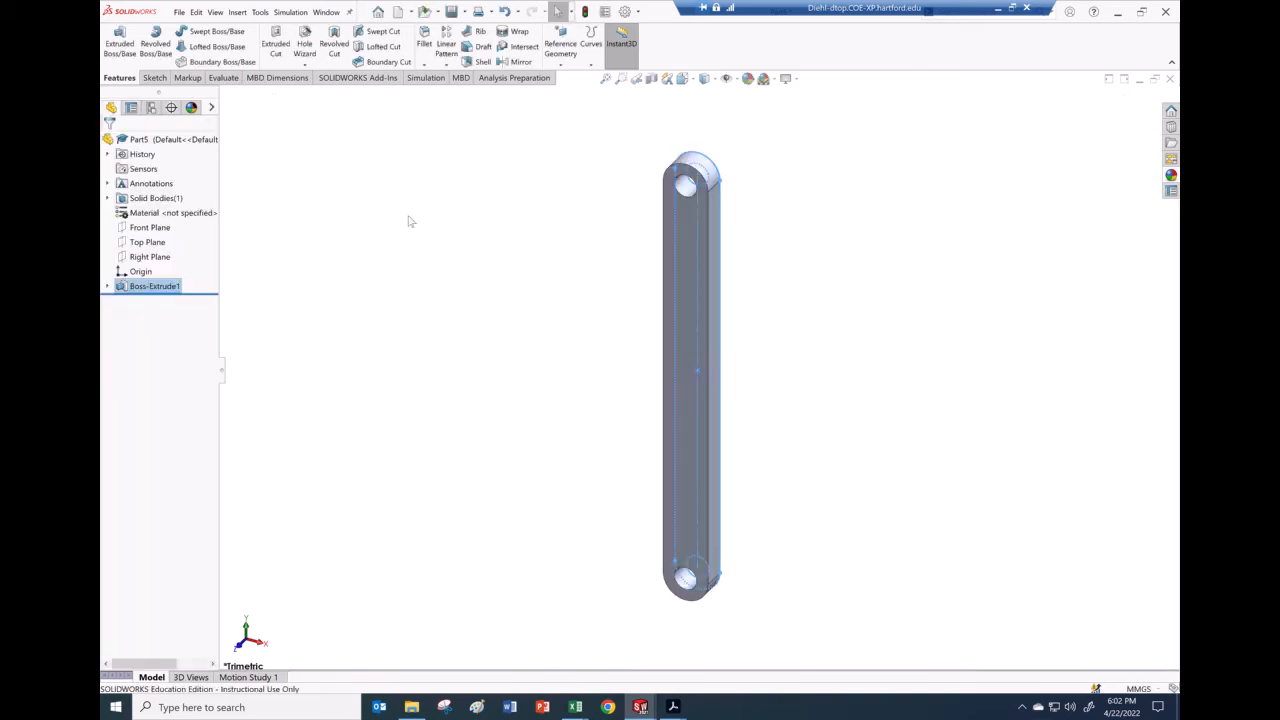
Step: Apply a yellow colour (RGB 255, 255, 0) to the whole link part
left_click(748, 79)
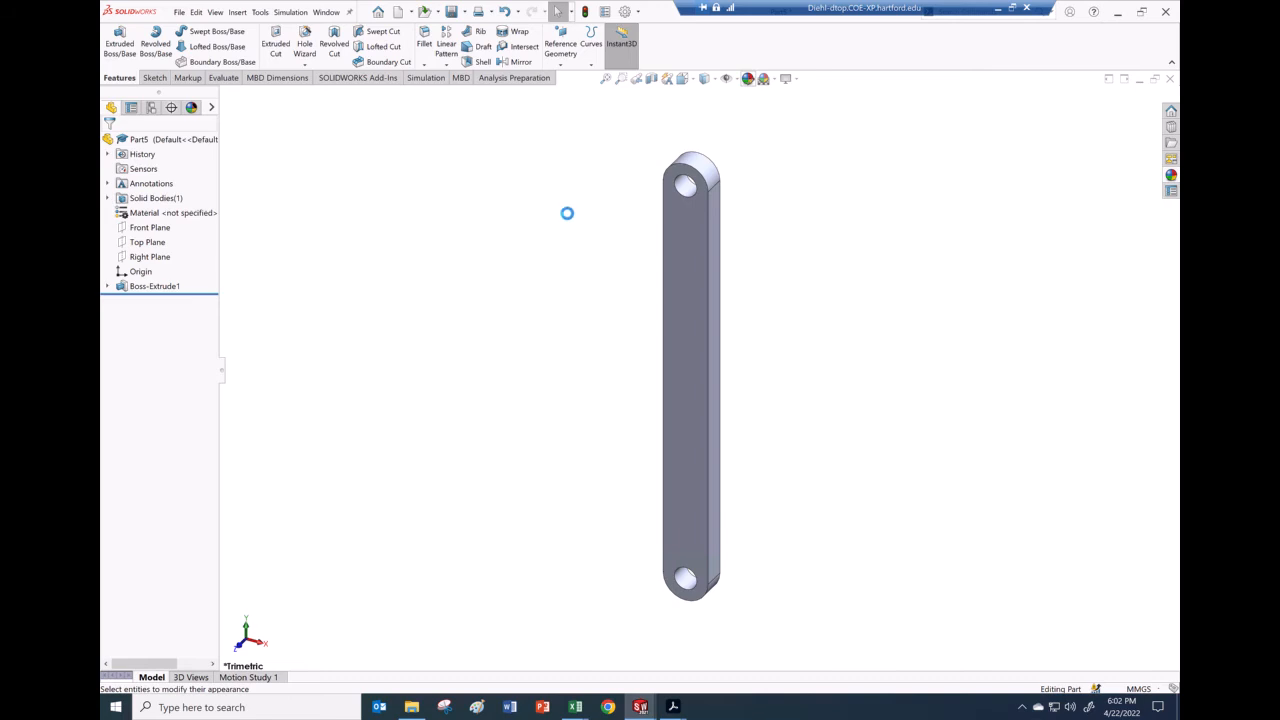
left_click(741, 79)
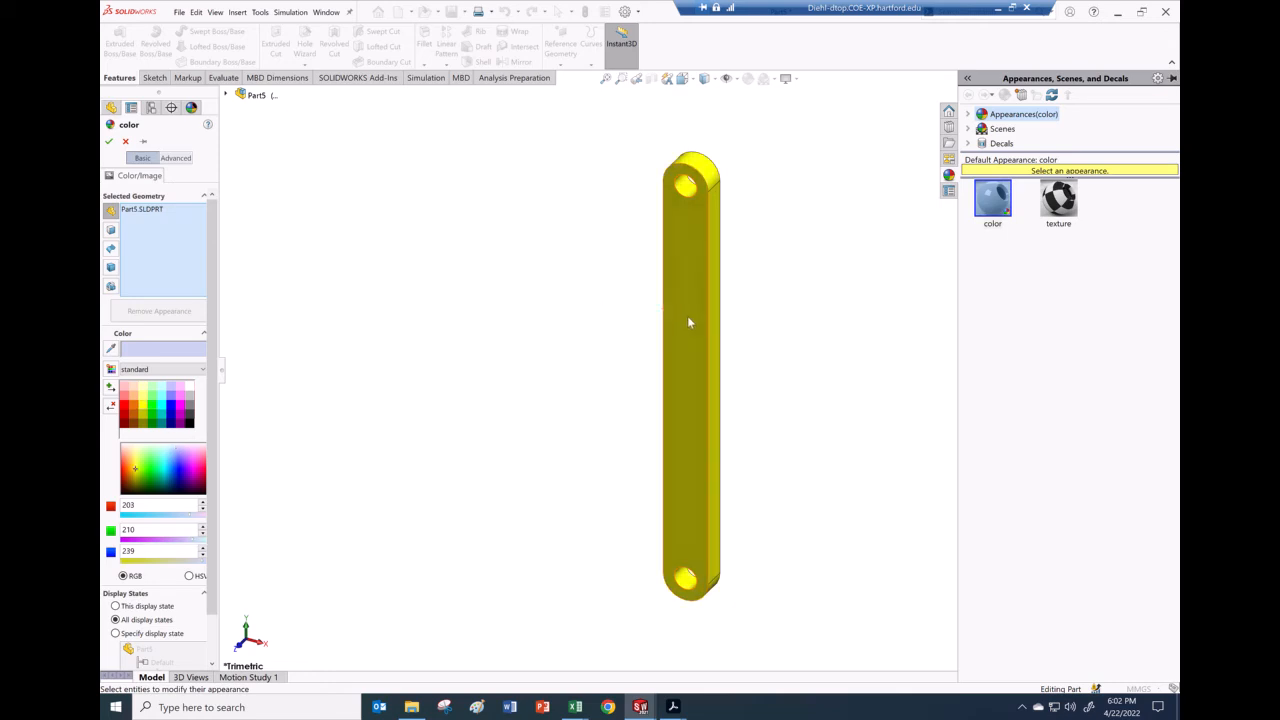
left_click(109, 142)
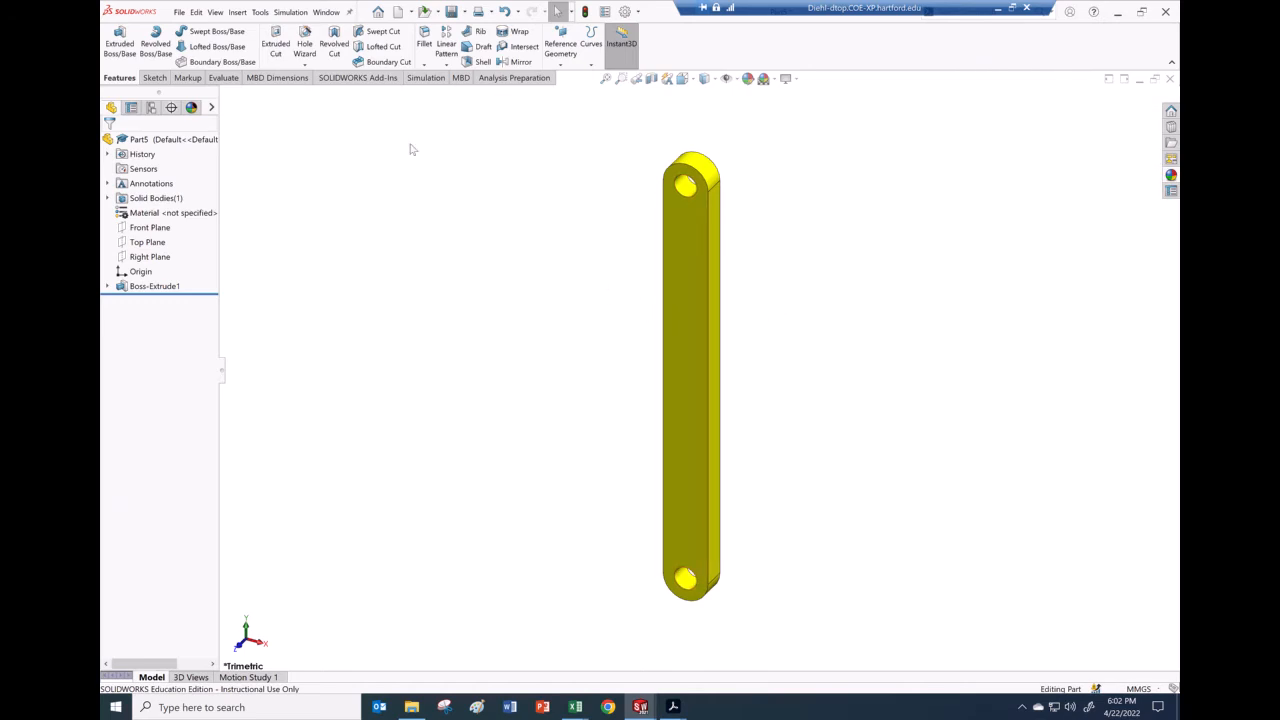
left_click(224, 78)
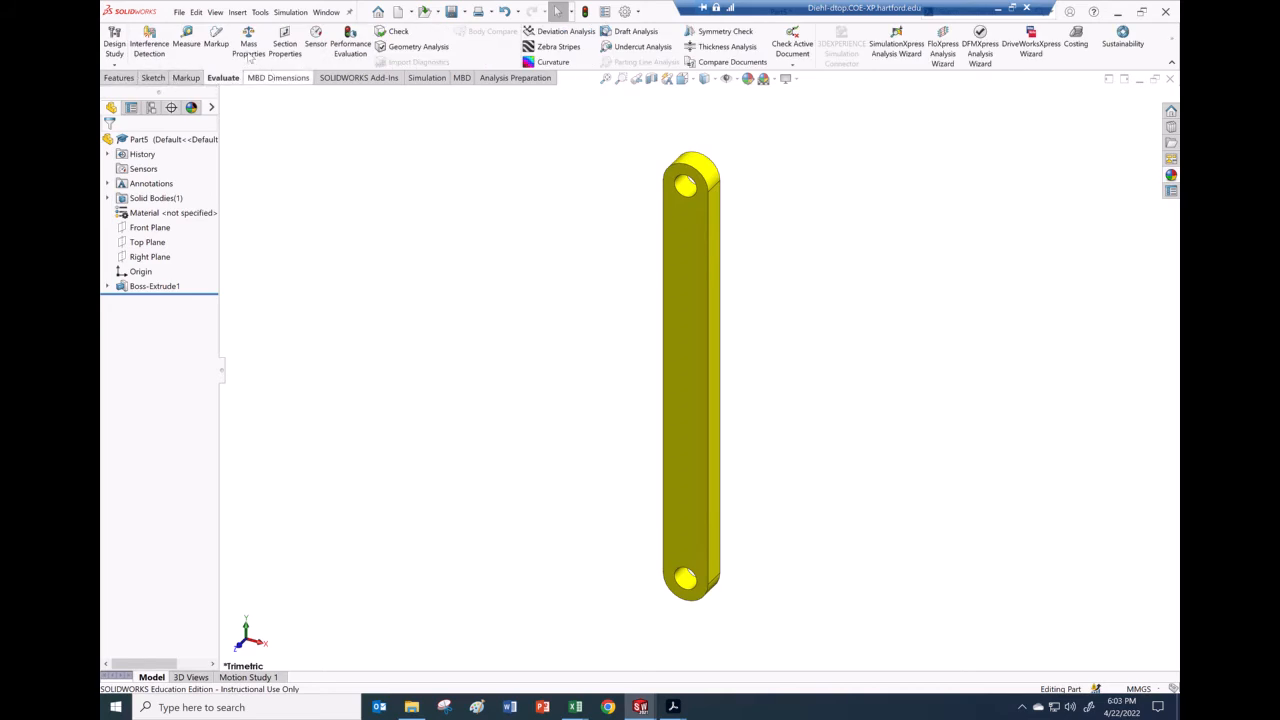
left_click(249, 40)
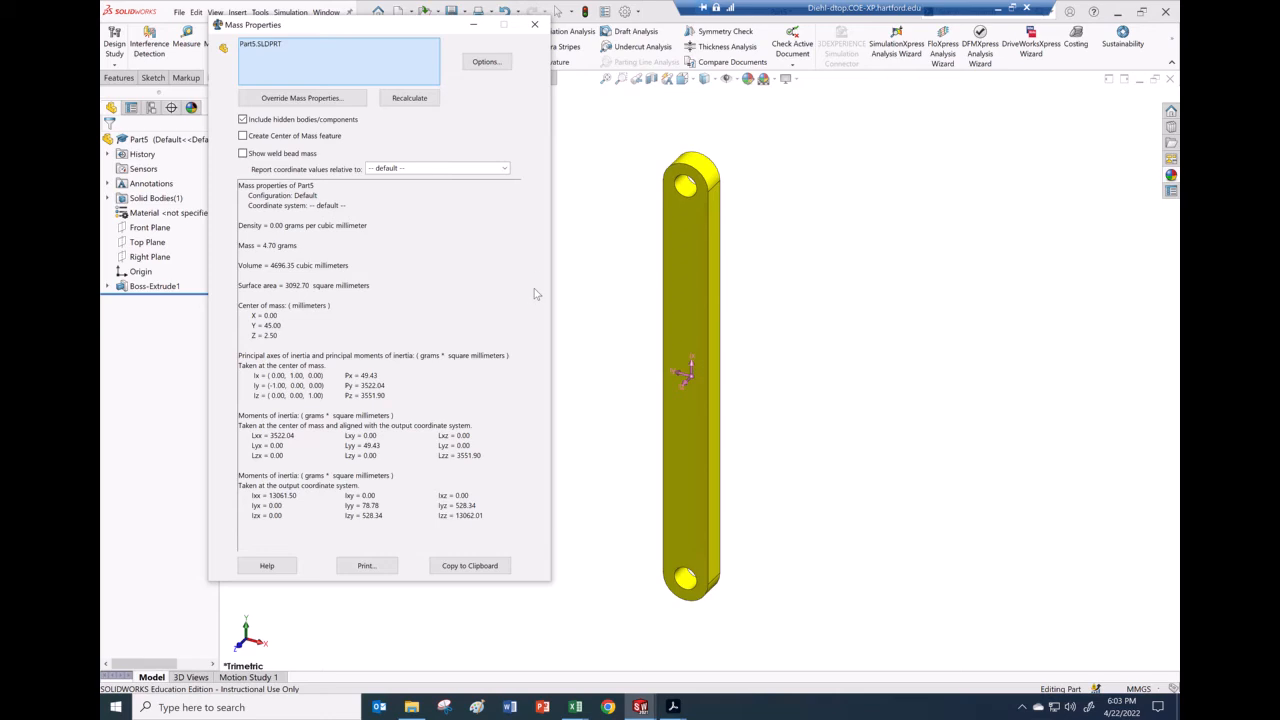
left_click(314, 99)
left_click(449, 56)
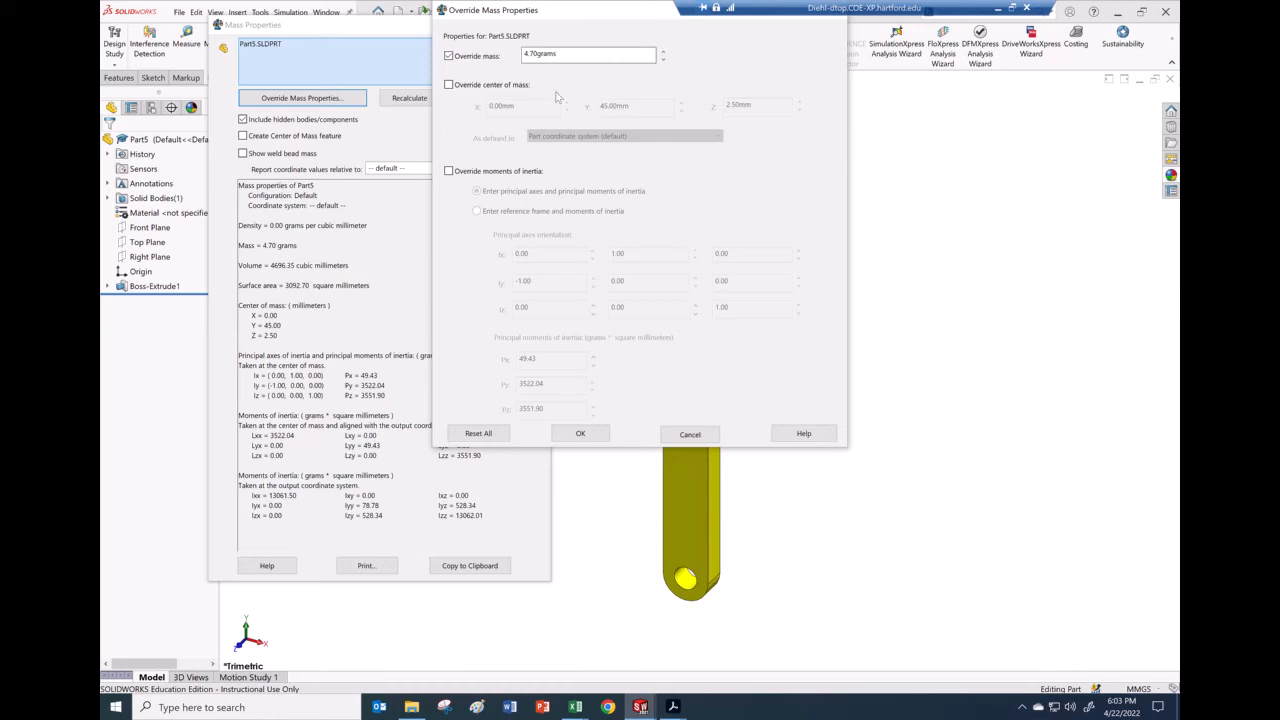
left_click(690, 434)
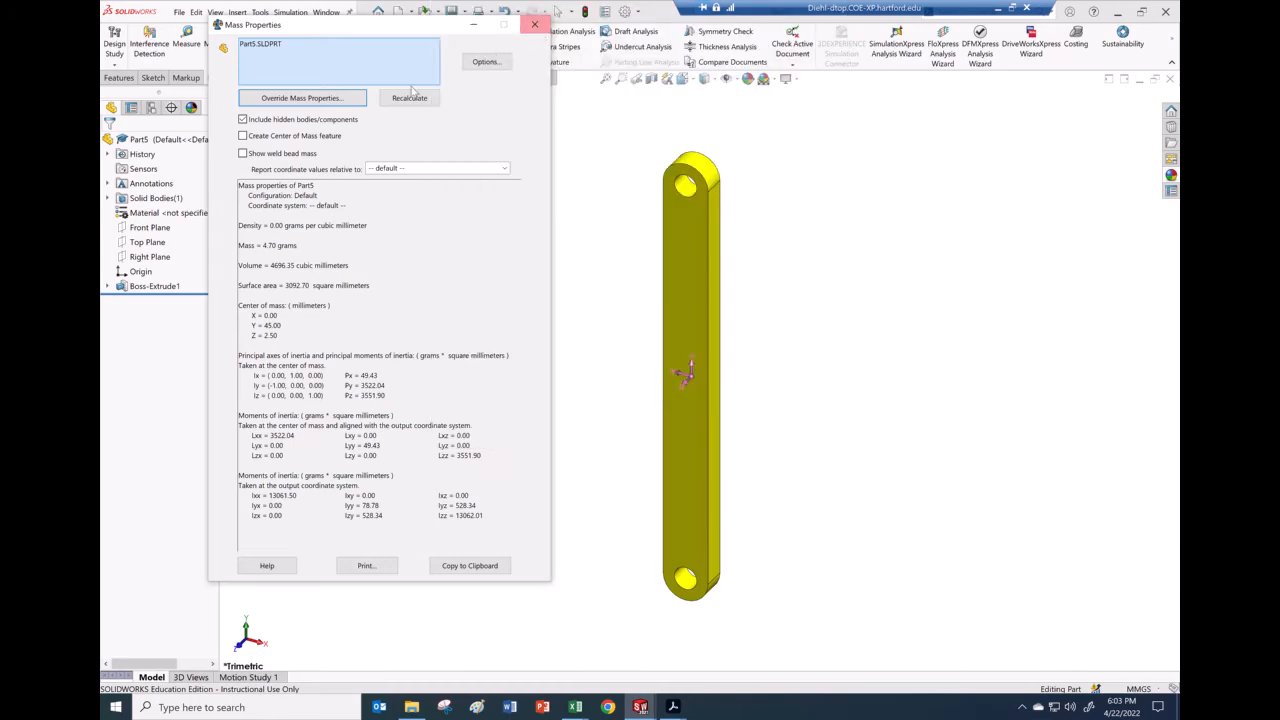
left_click(538, 28)
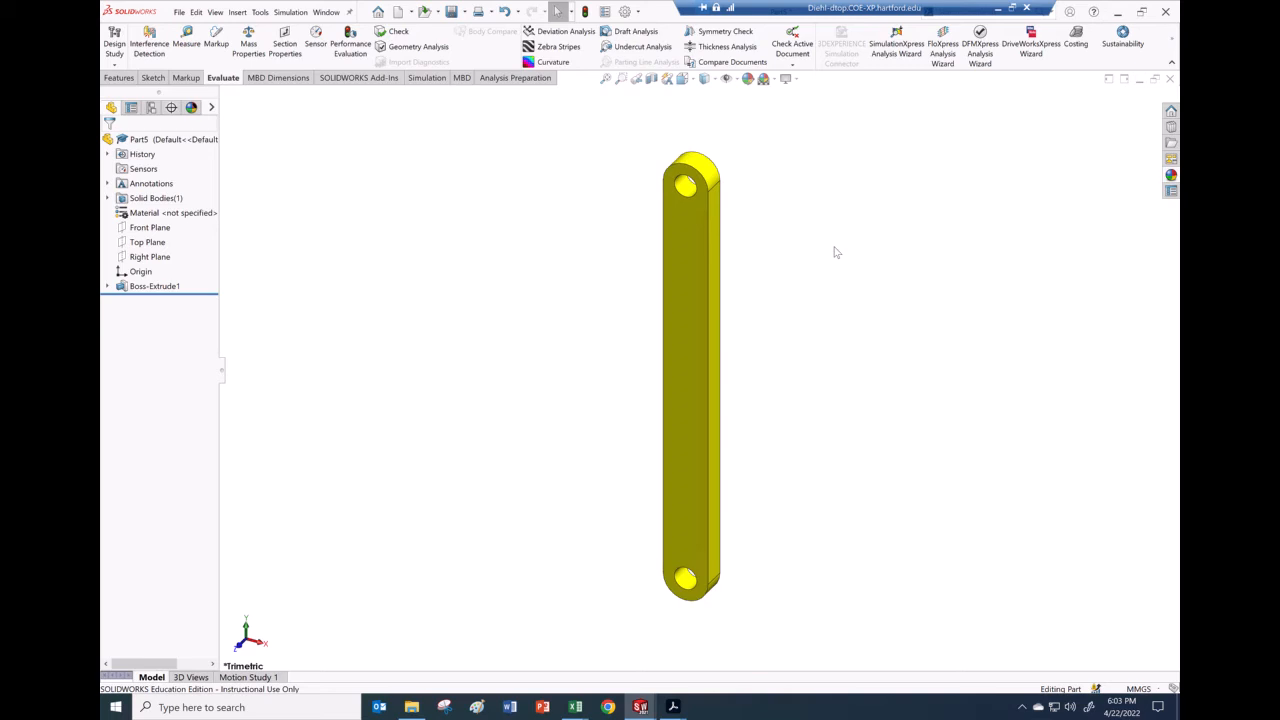
left_click(451, 11)
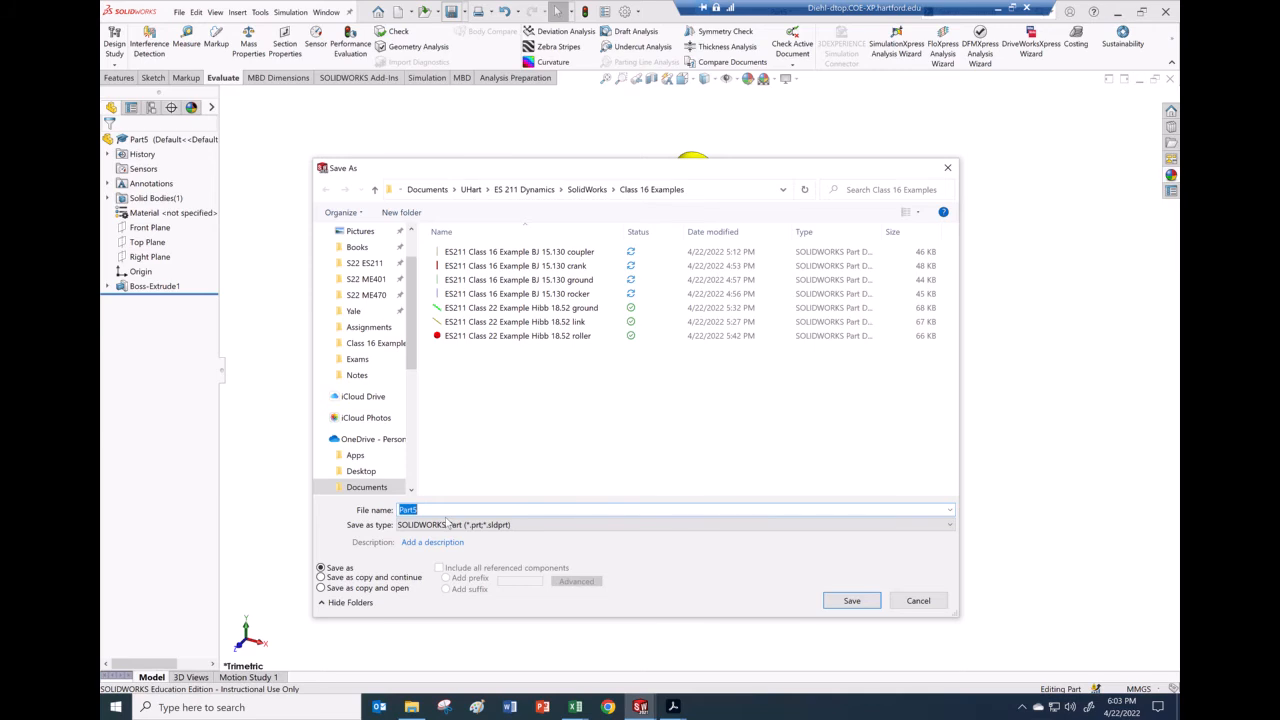
Step: Save the part under the name Part5 in the Class 16 Examples folder
left_click(851, 600)
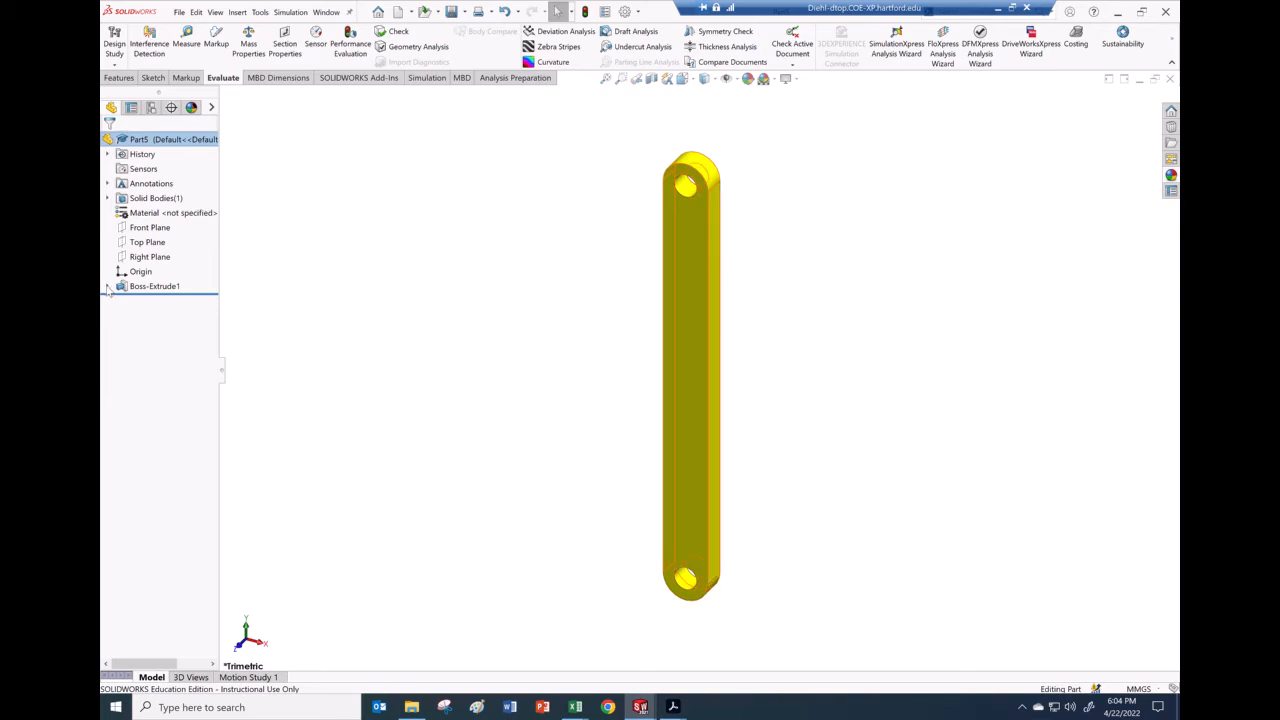
Step: Change Sketch1's 90 mm hole-spacing dimension to 180 mm
left_click(109, 287)
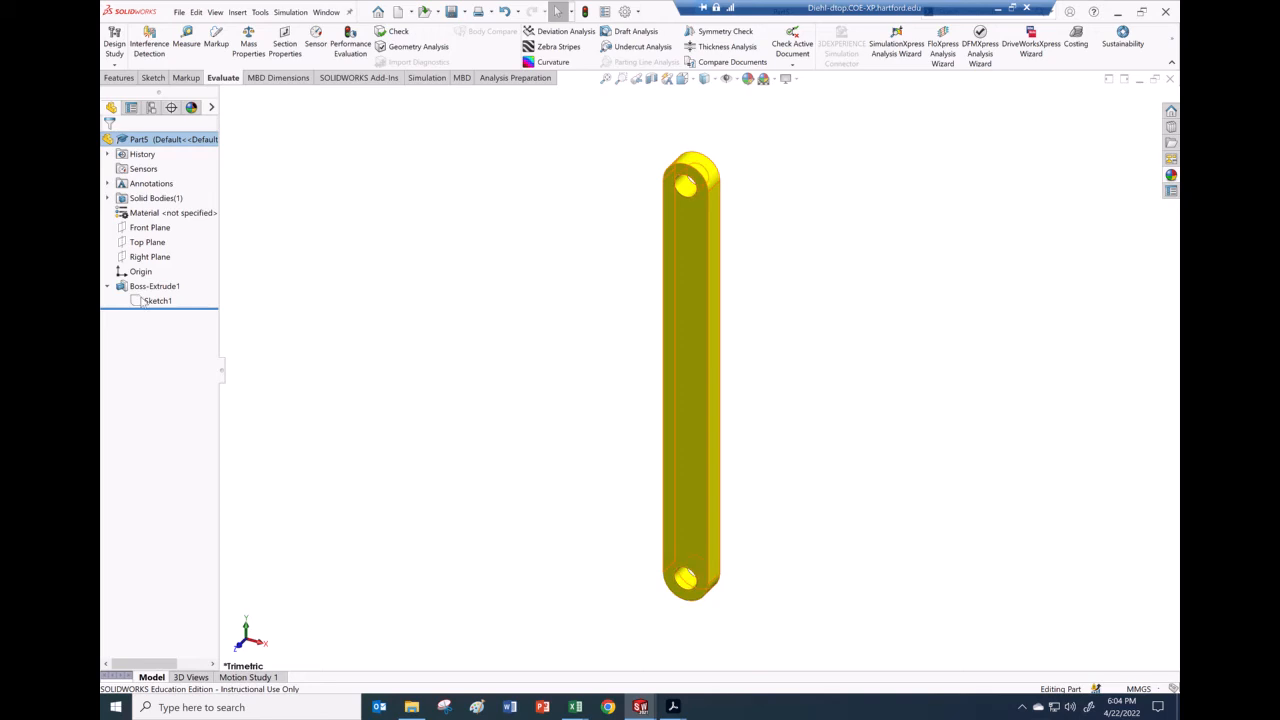
key("shift+c")
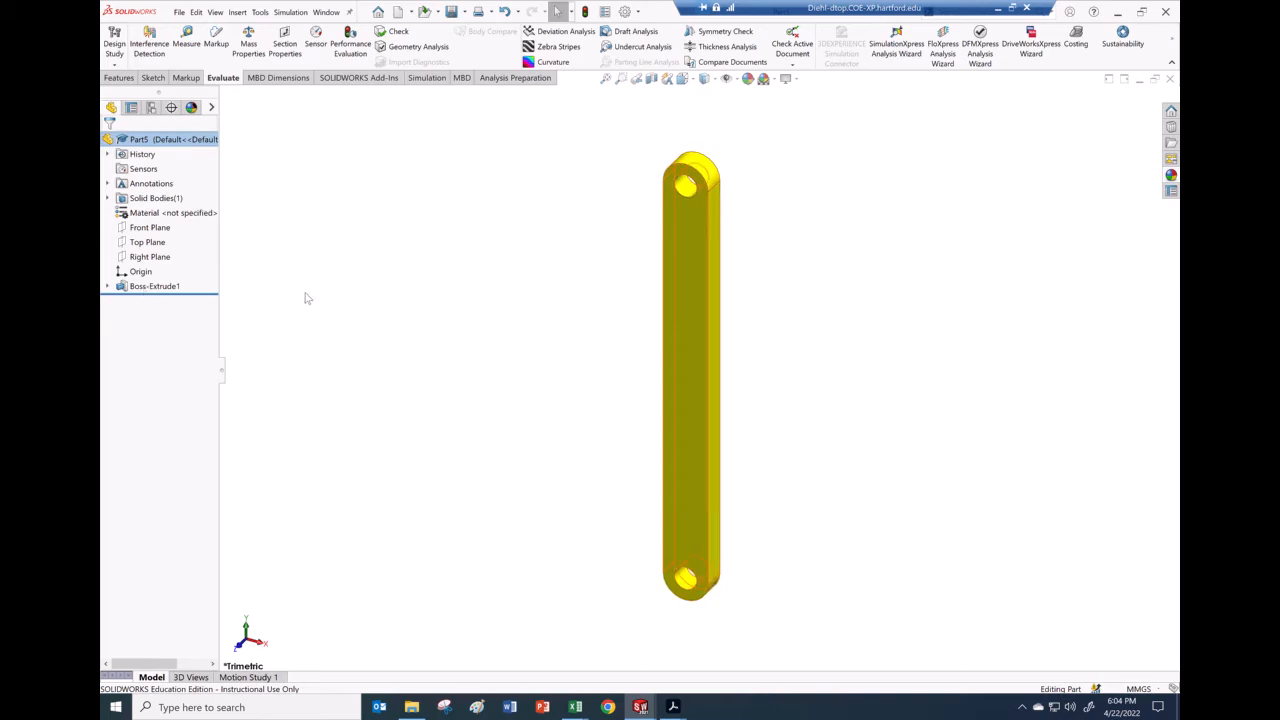
left_click(142, 304)
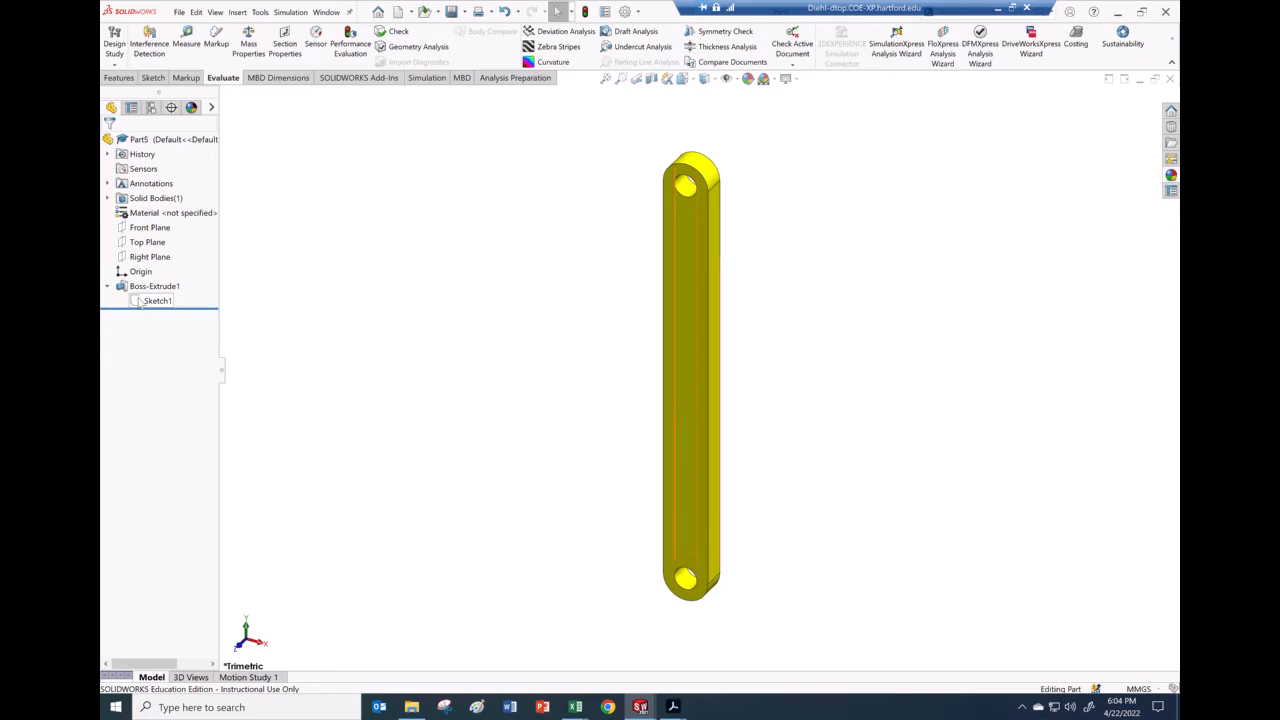
left_click(141, 303)
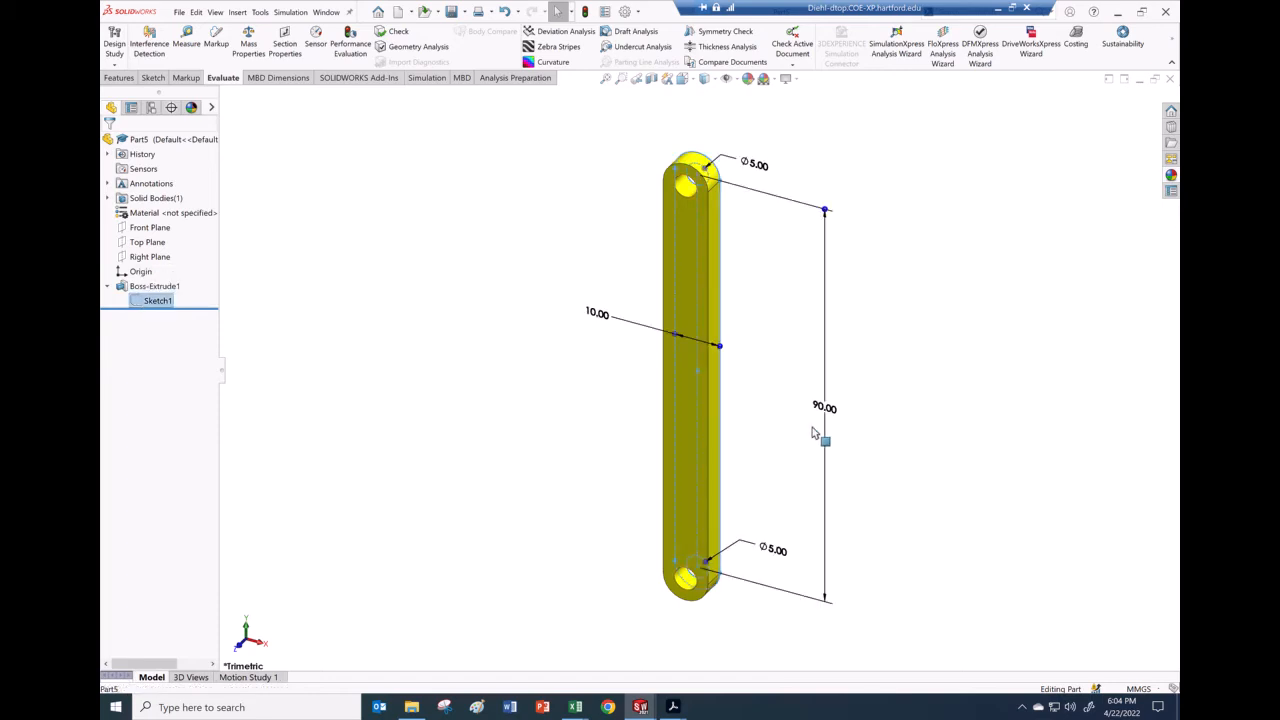
left_click(824, 408)
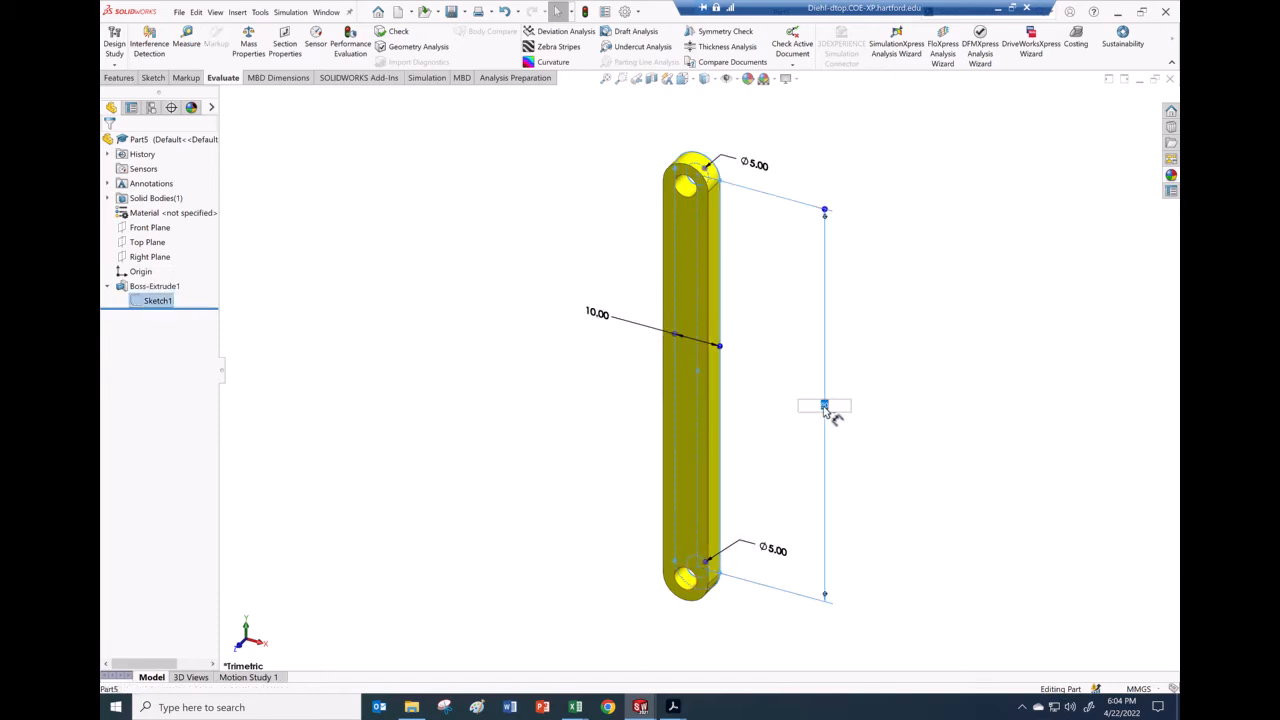
type("1")
key("Return")
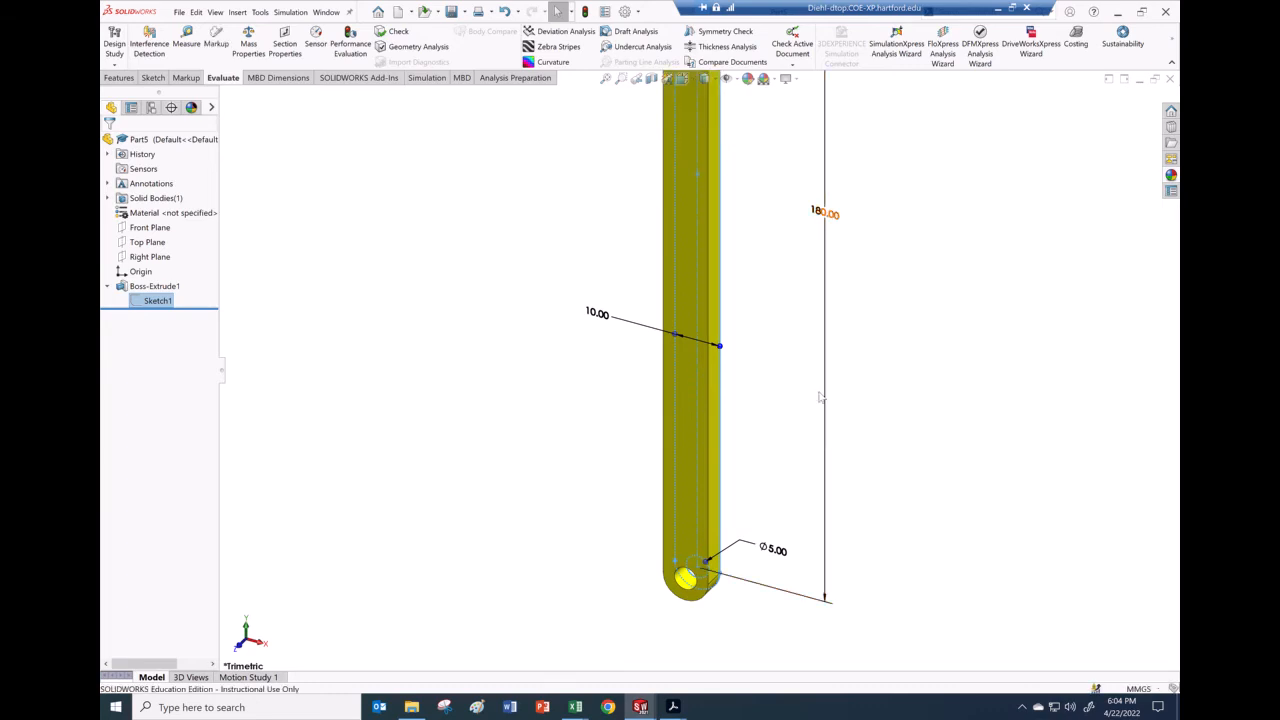
scroll(800, 395, "up", 6)
scroll(772, 318, "down", 3)
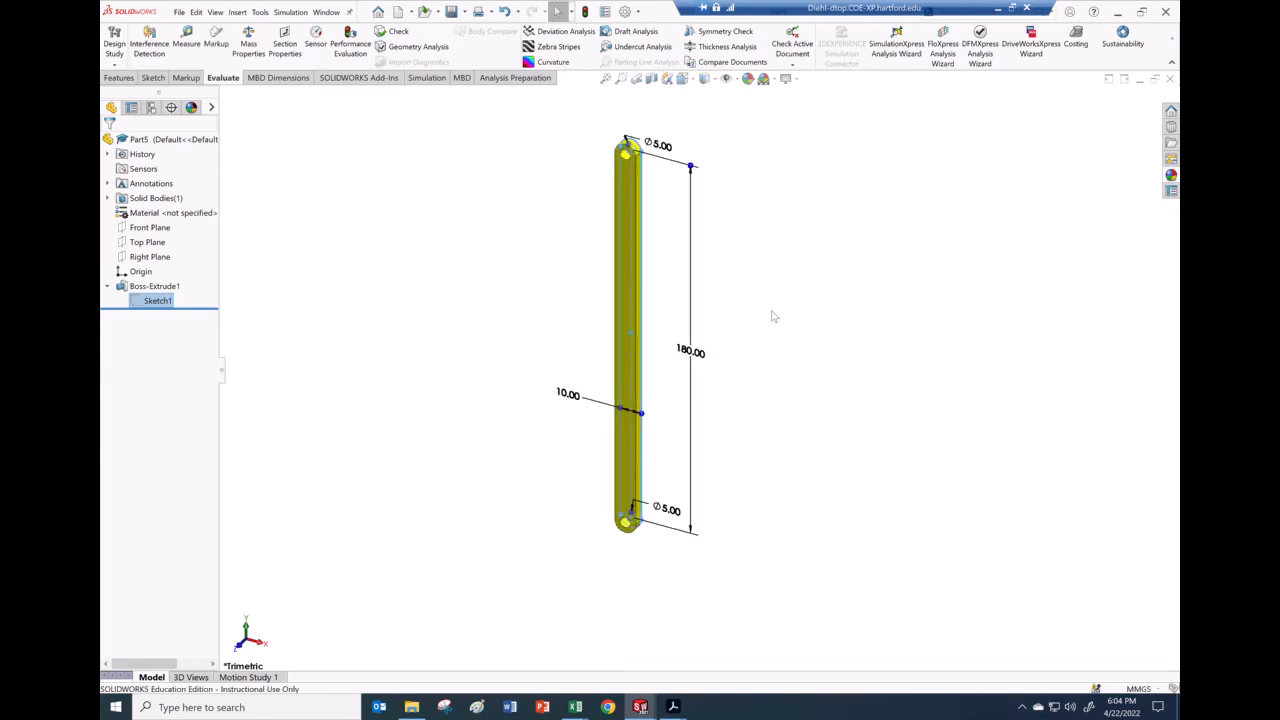
left_click(772, 317)
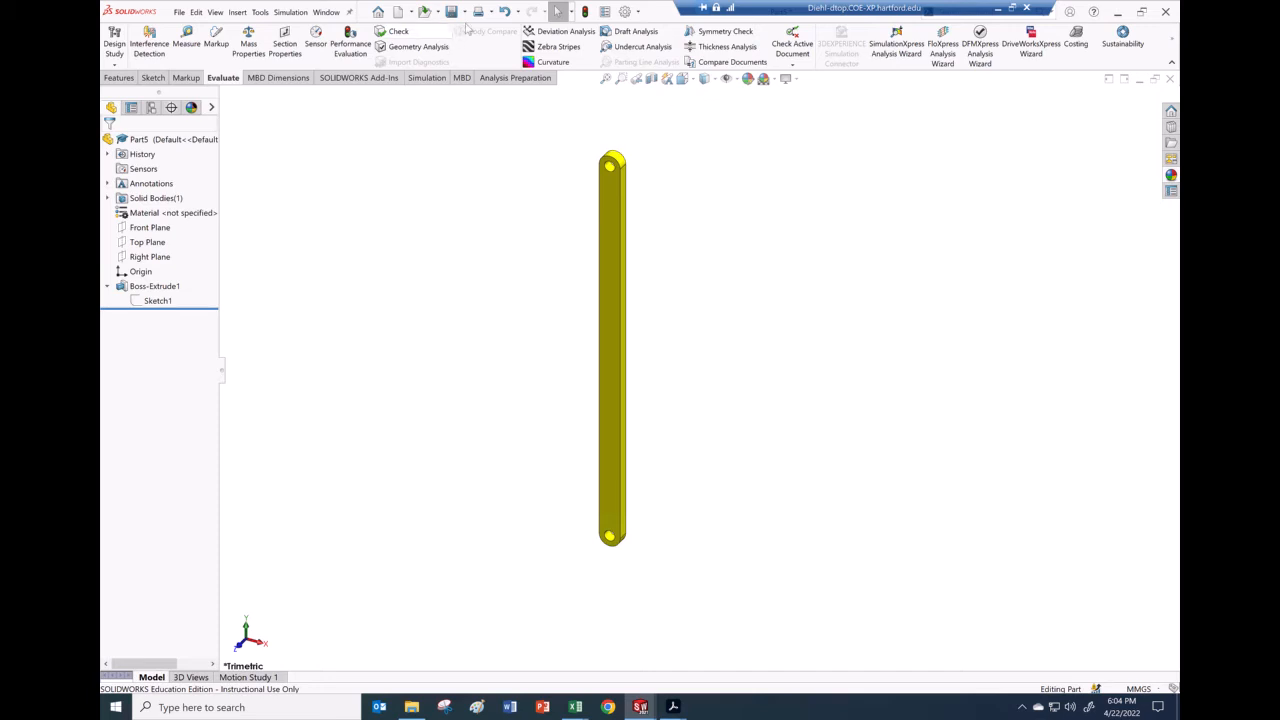
Step: Undo the change so the hole spacing returns to 90 mm
left_click(505, 12)
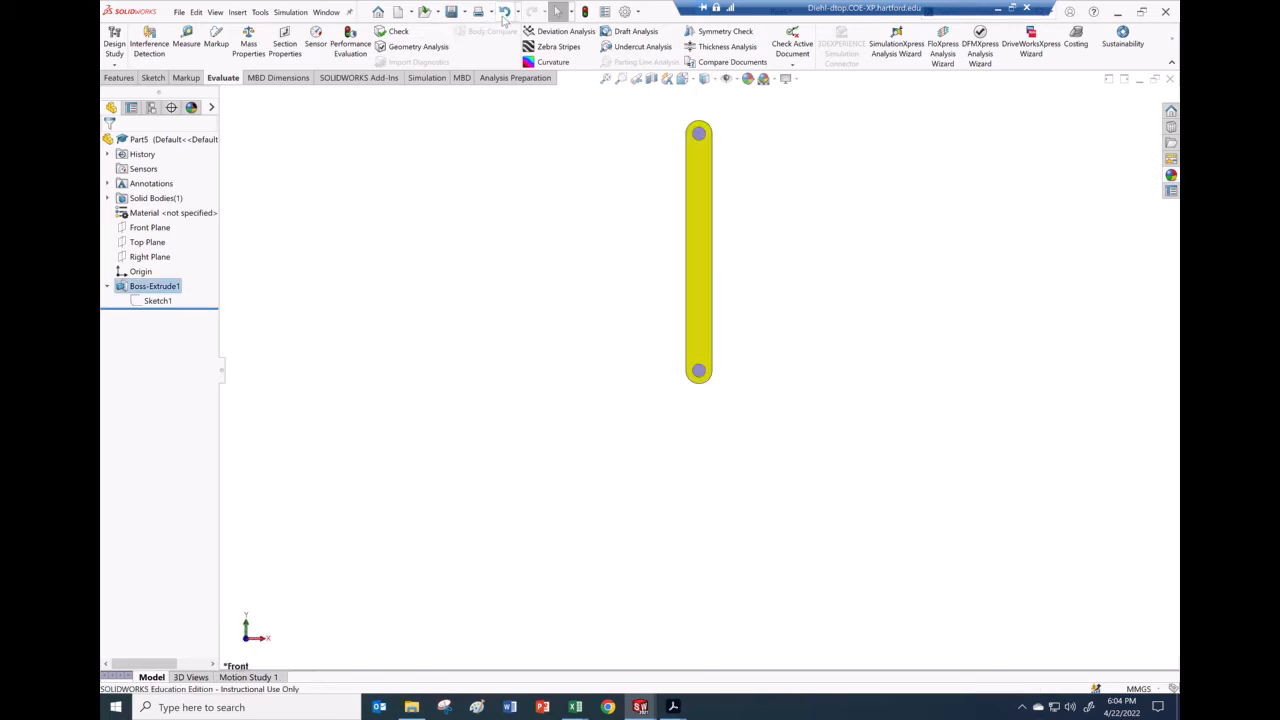
middle_click_drag(794, 240, 800, 191)
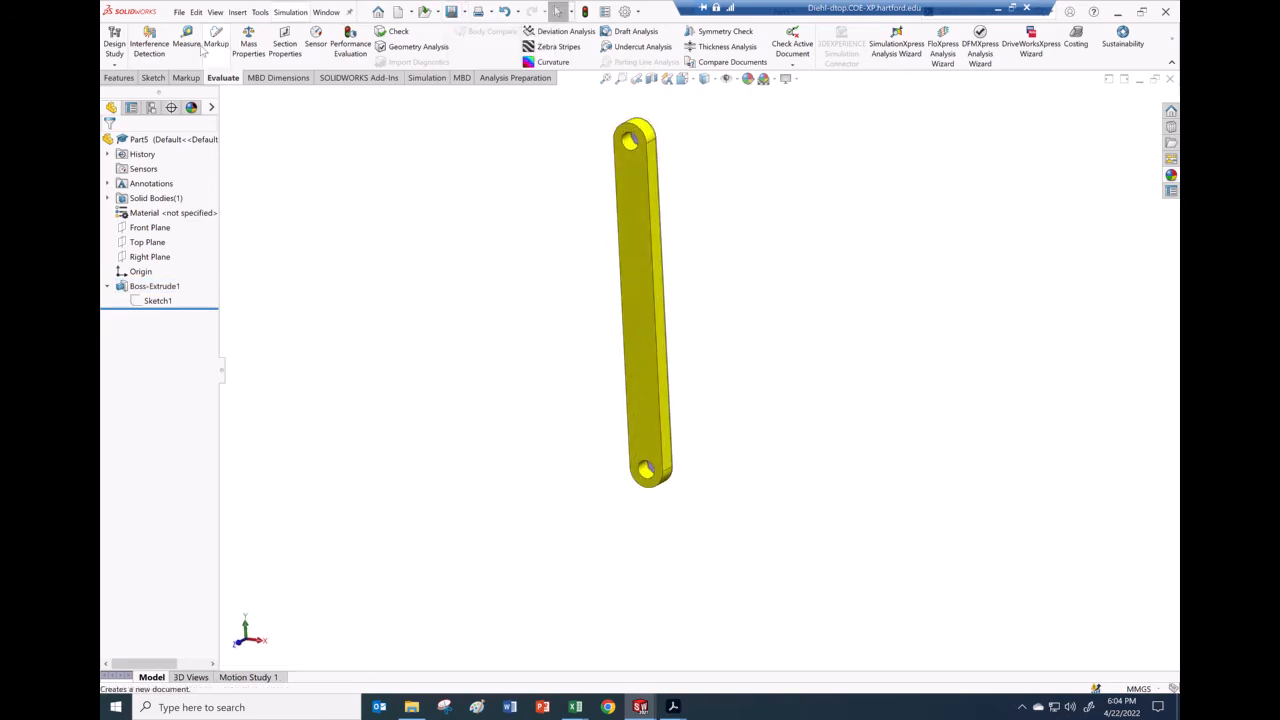
left_click(180, 12)
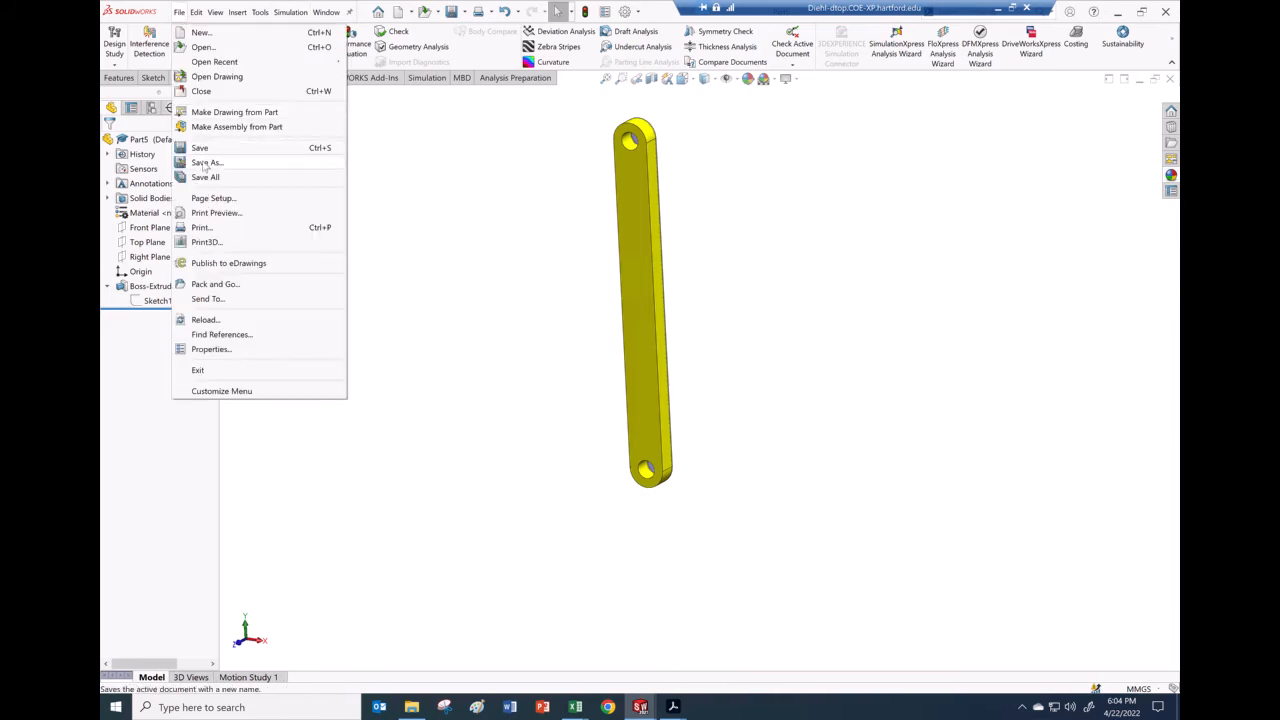
Step: Save and open a copy named Part6, declining to overwrite Part5 and keeping the original open
left_click(206, 162)
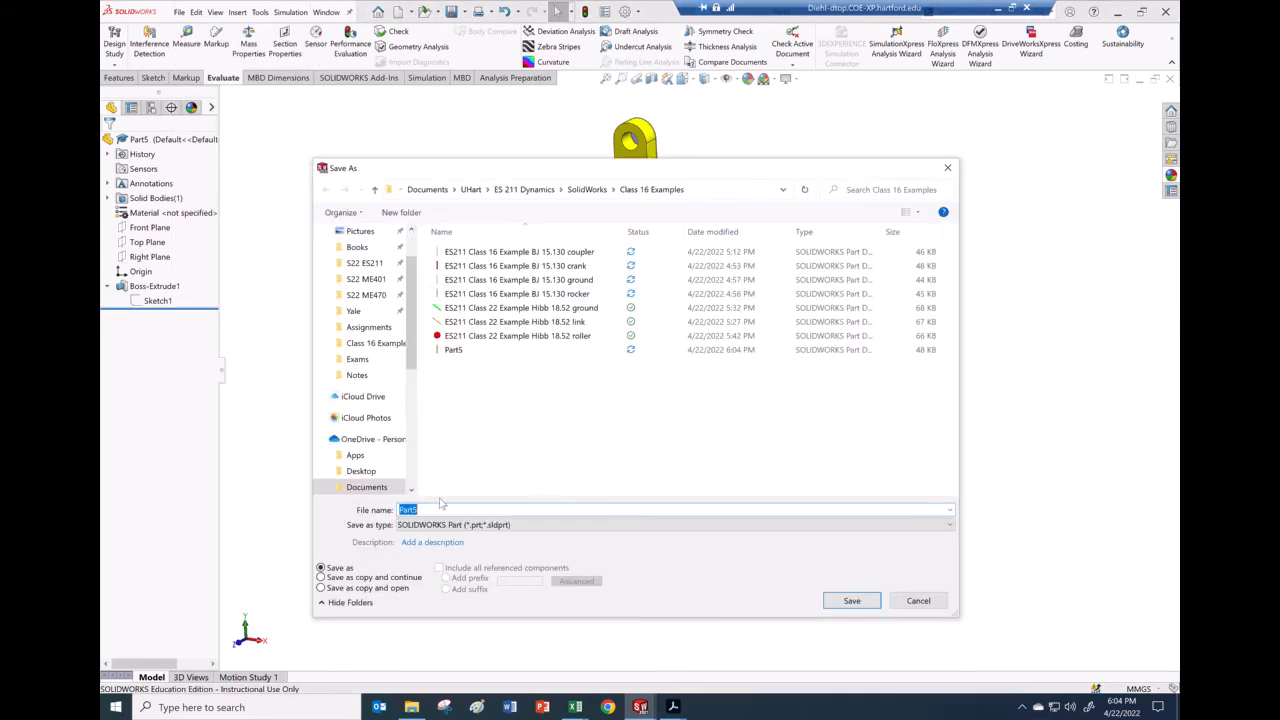
left_click(321, 588)
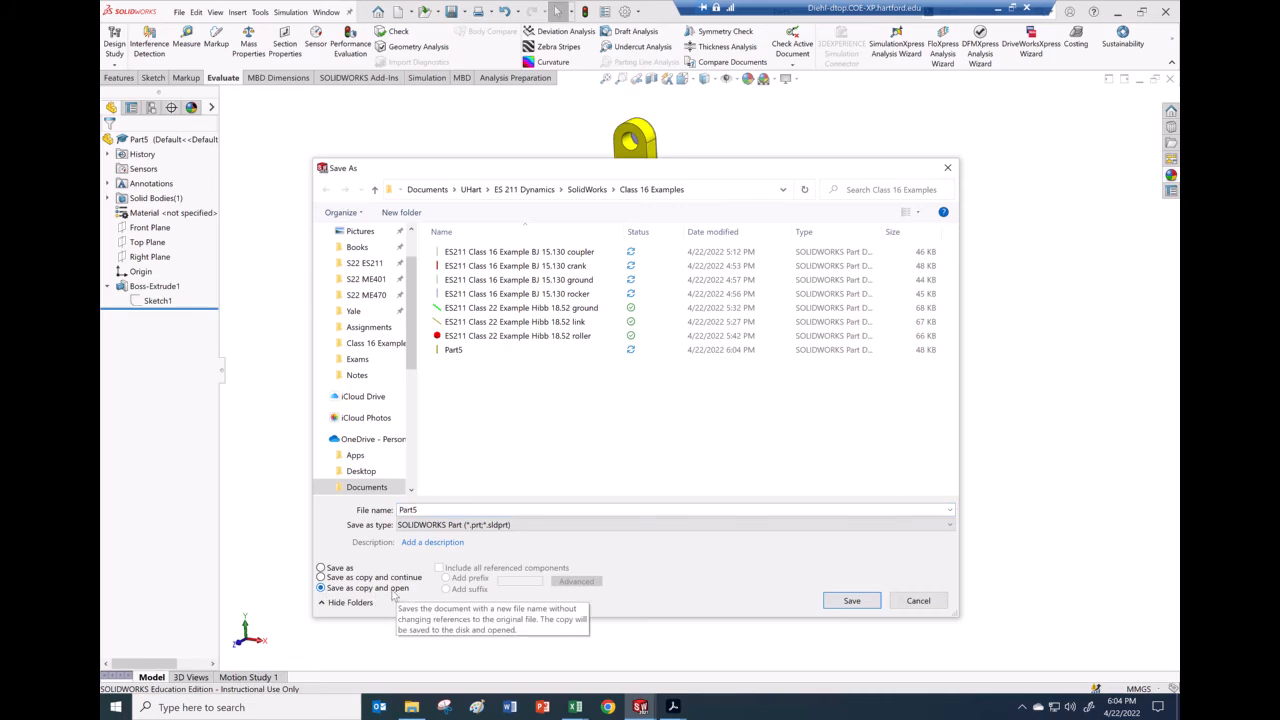
left_click(858, 604)
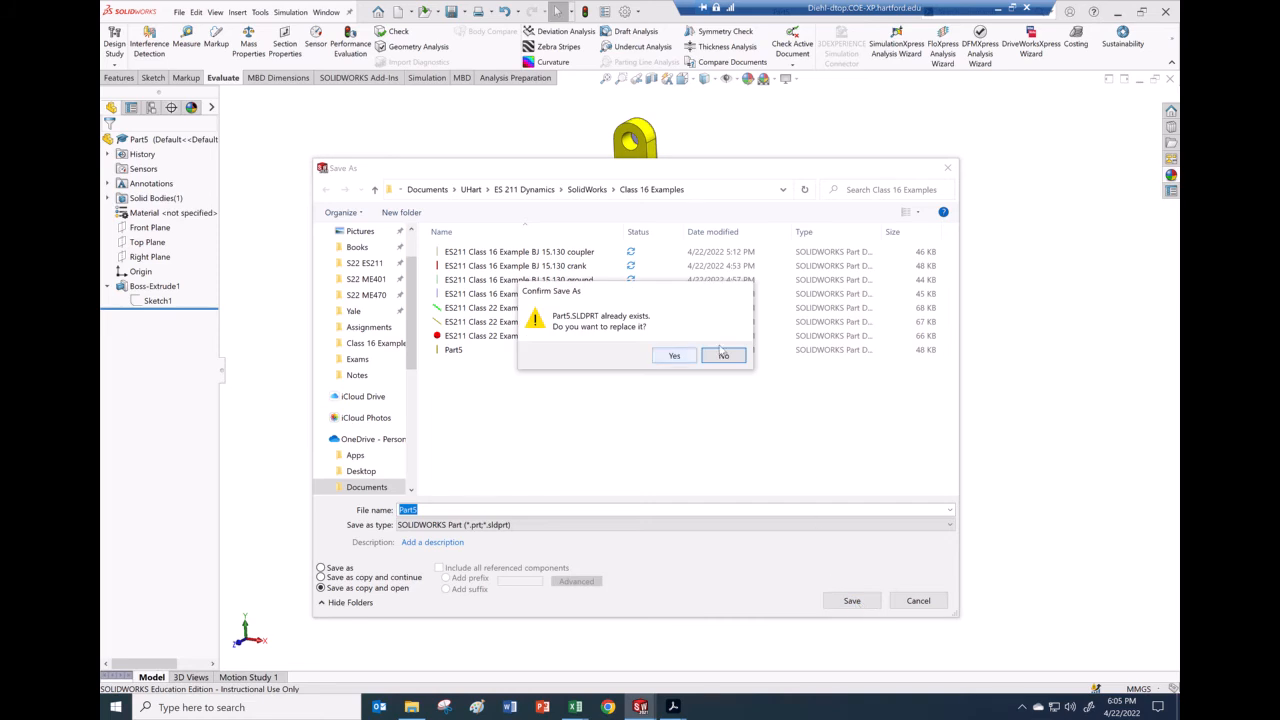
left_click(726, 357)
left_click(415, 511)
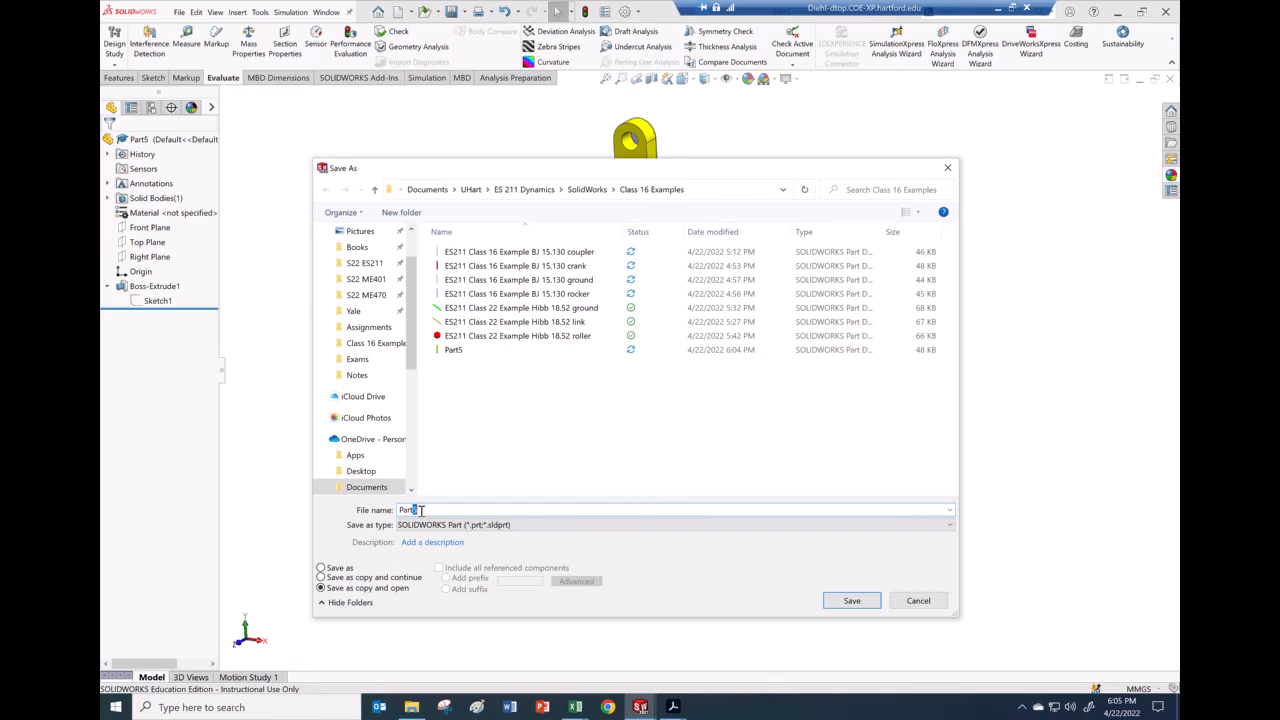
type("6")
left_click(849, 601)
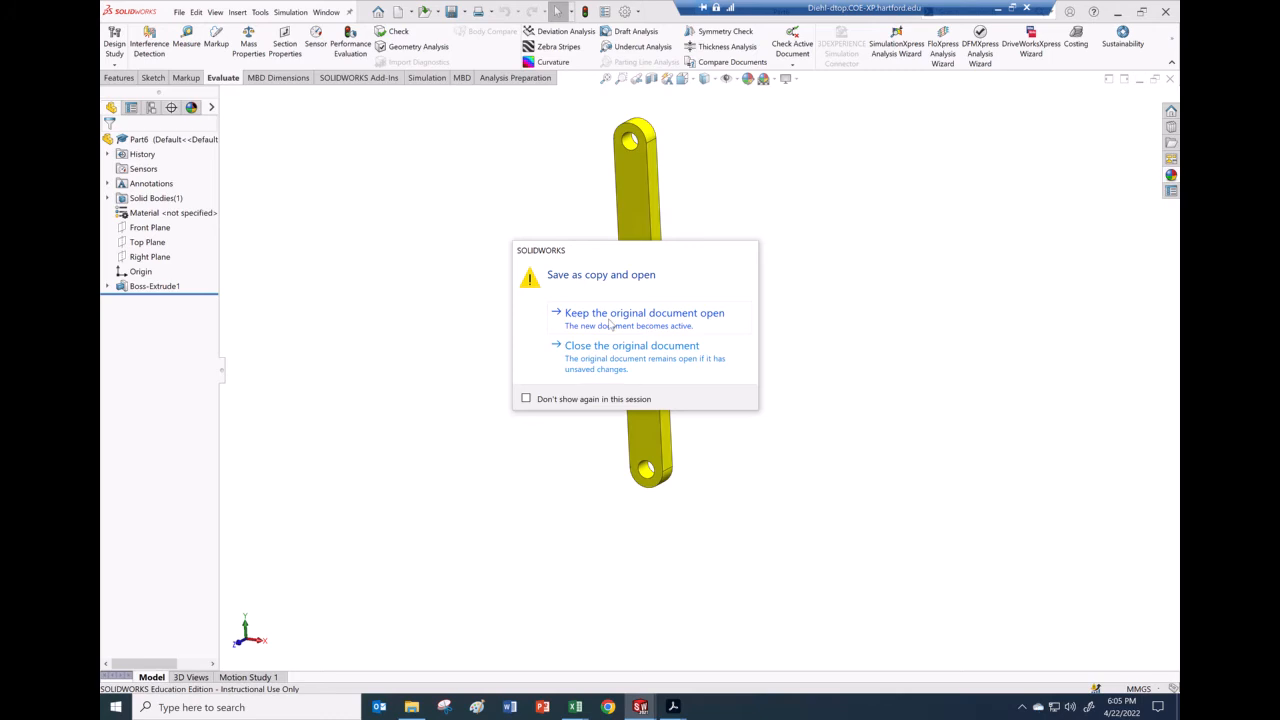
left_click(685, 326)
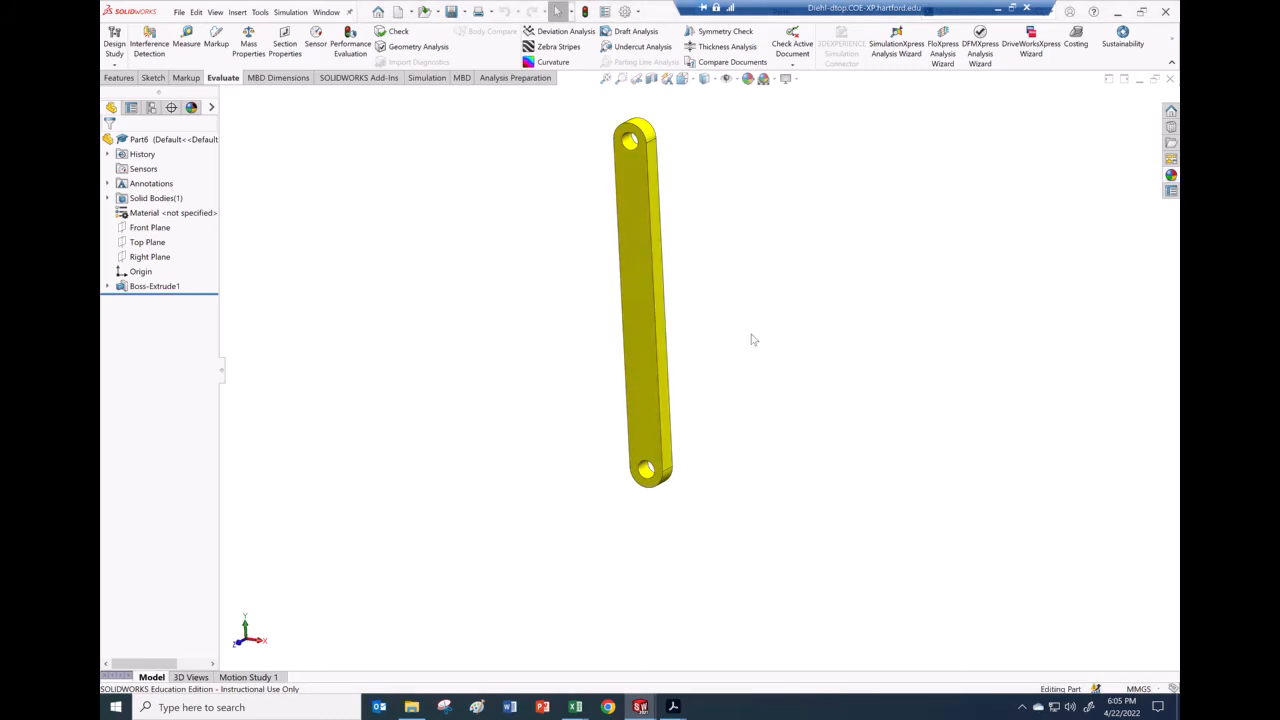
Step: Change Part6's Sketch1 hole spacing from 90 to 180 mm and zoom out to the whole bar
scroll(763, 330, "up", 3)
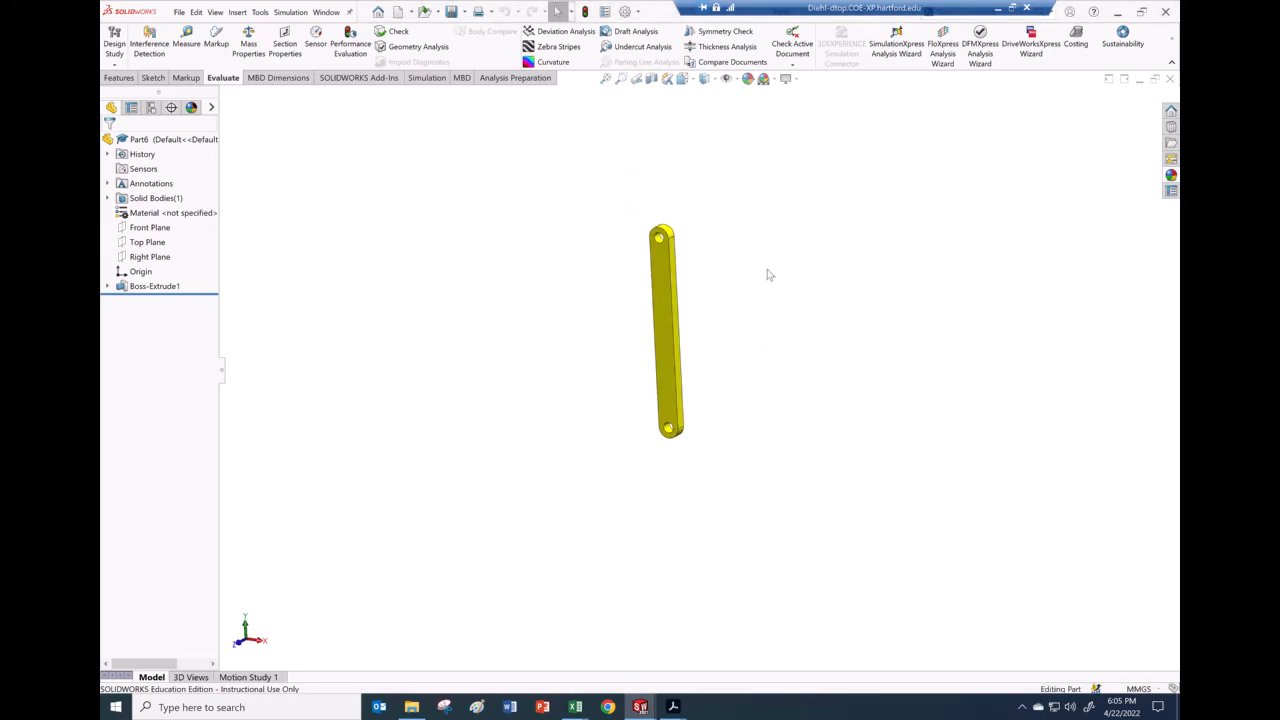
scroll(768, 275, "down", 3)
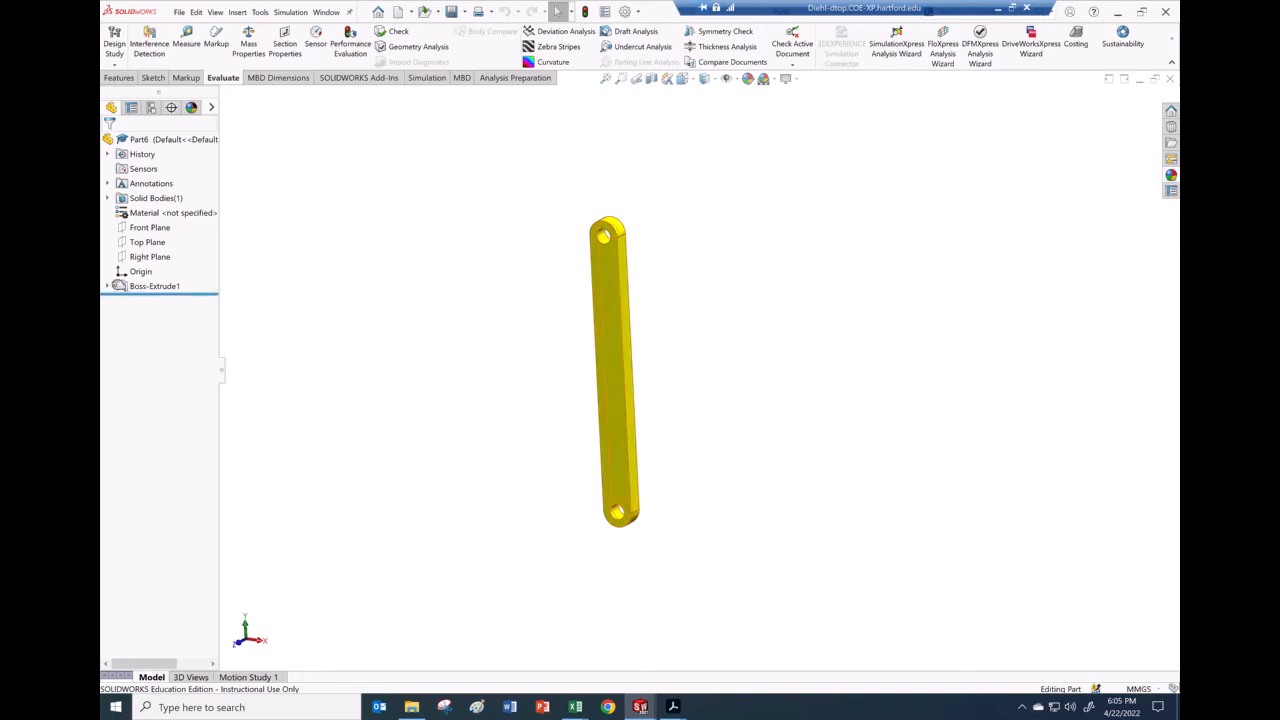
left_click(107, 287)
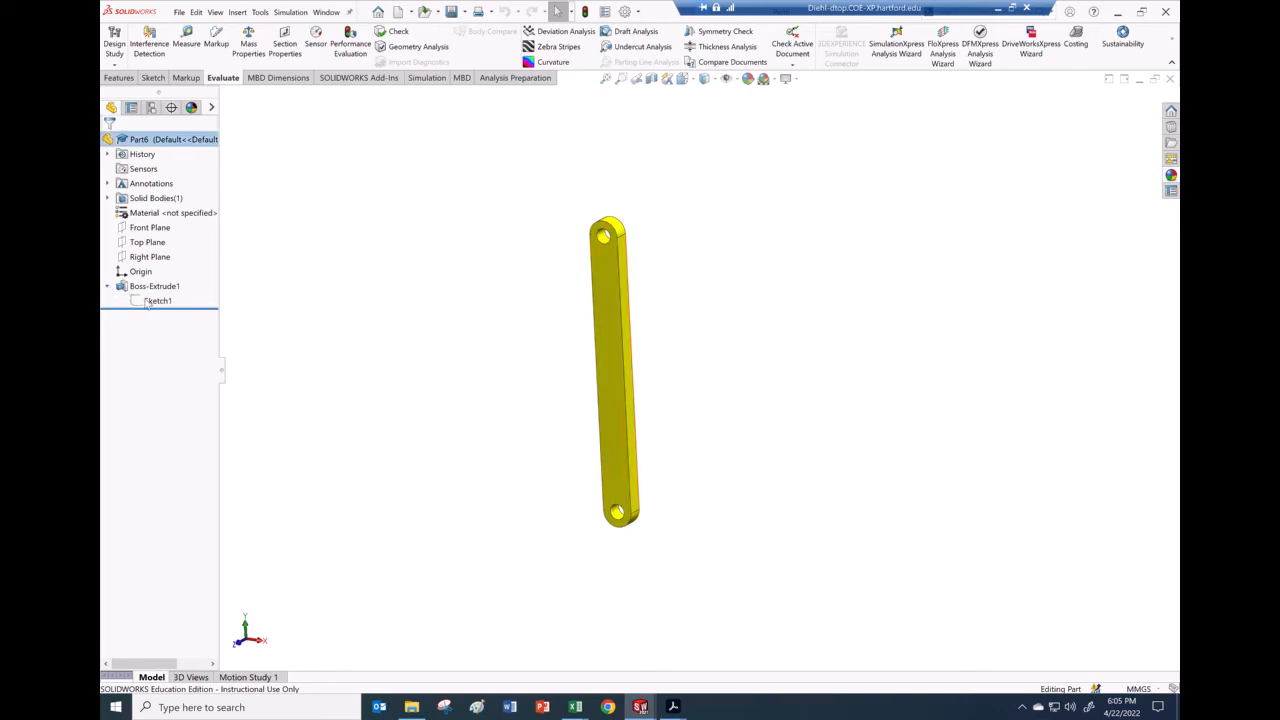
left_click(150, 301)
left_click(692, 387)
type("1")
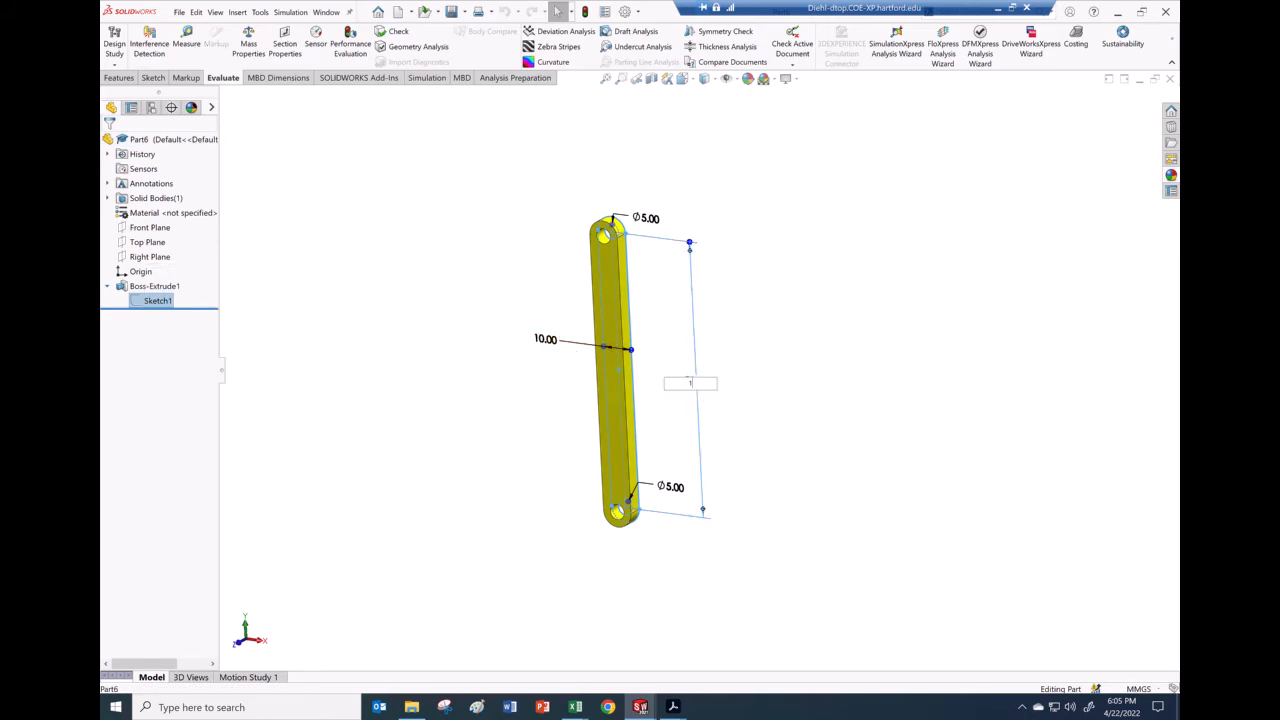
type("80")
key("Return")
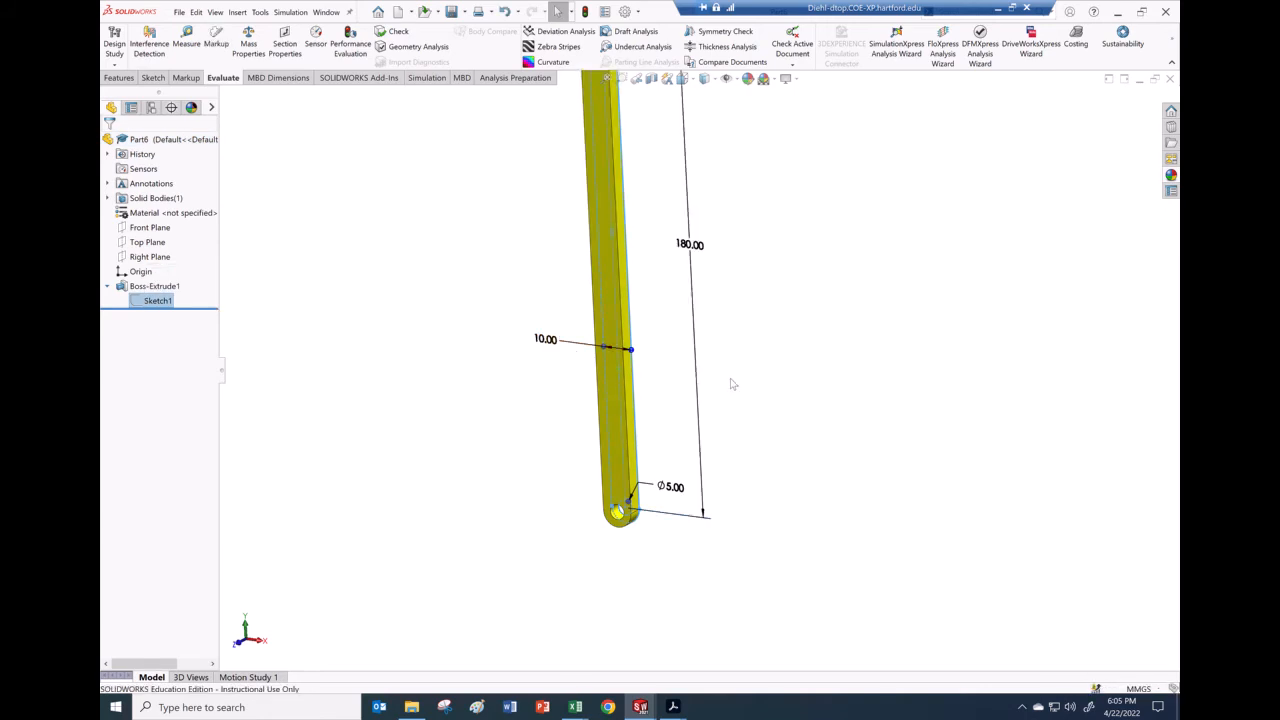
key("z")
left_click(829, 275)
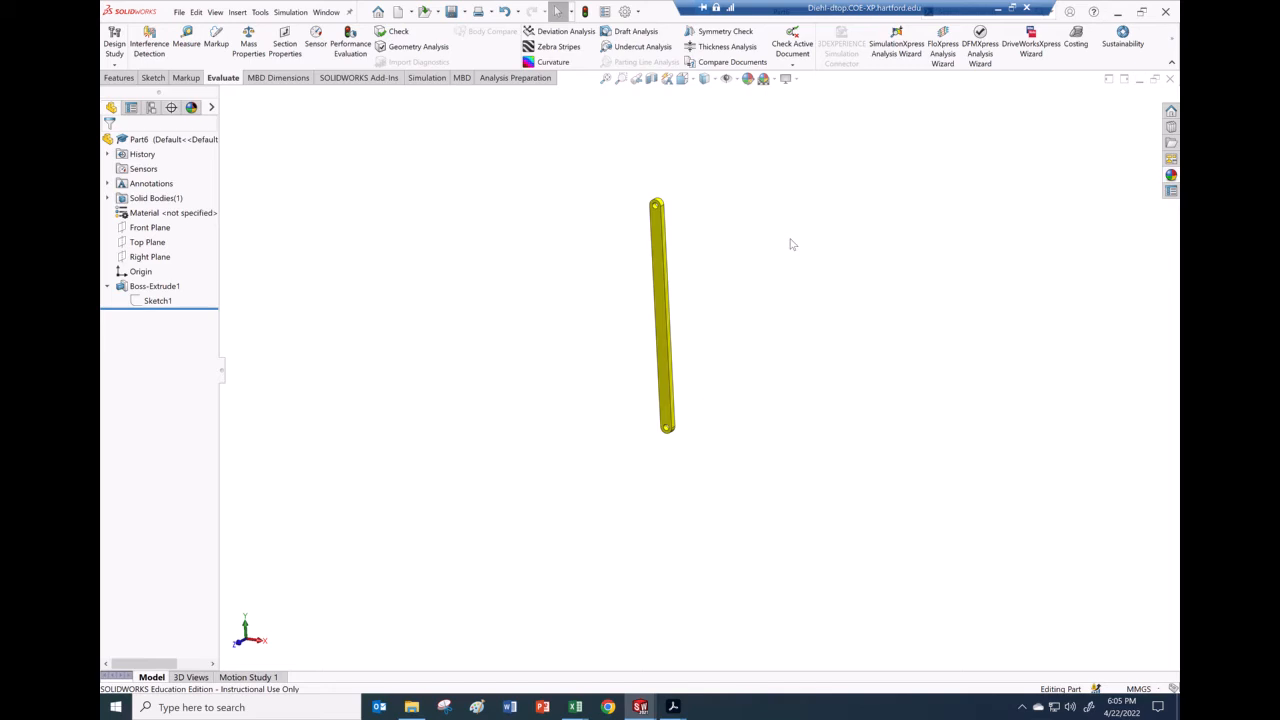
scroll(733, 203, "down", 2)
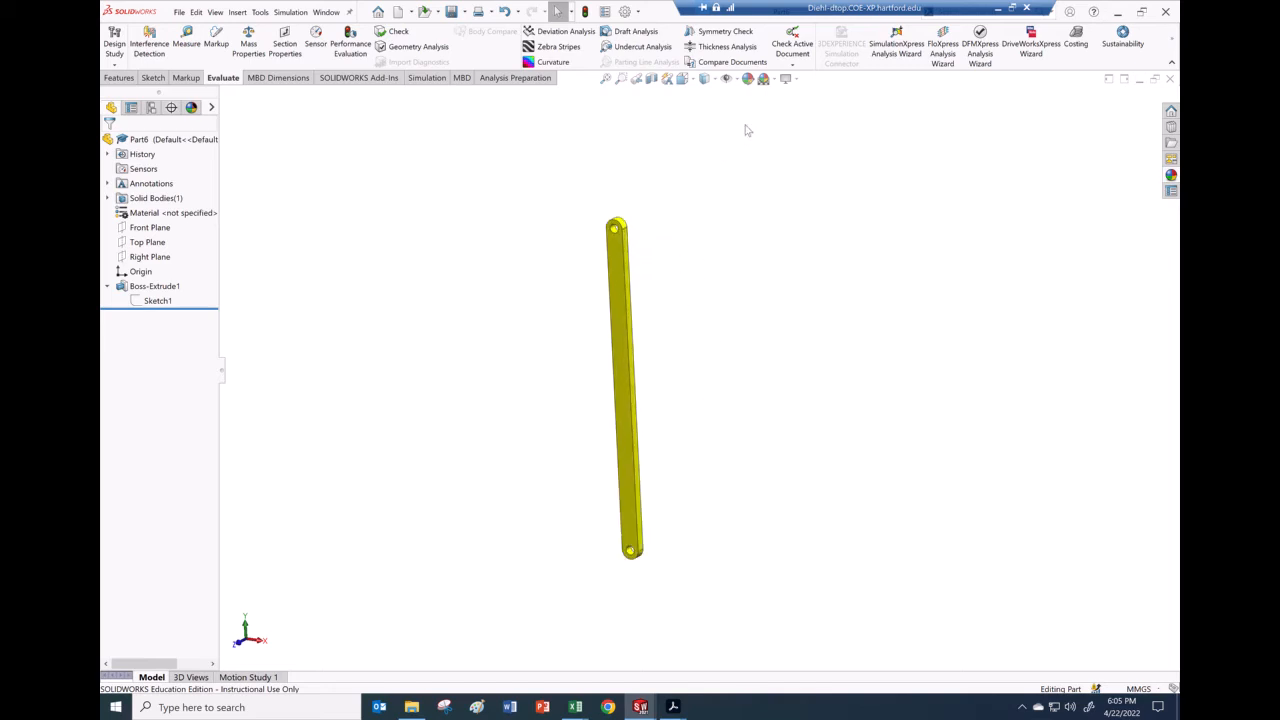
left_click(748, 81)
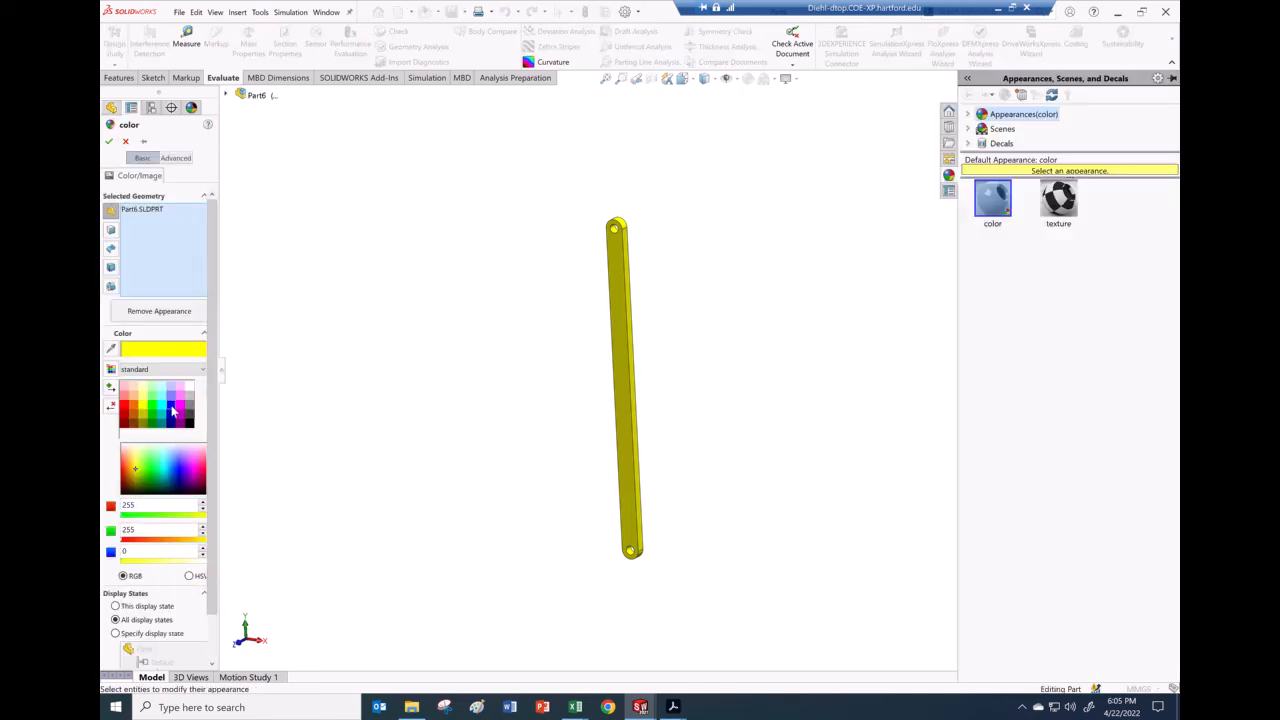
Step: Make Part6 blue and close it
left_click(172, 410)
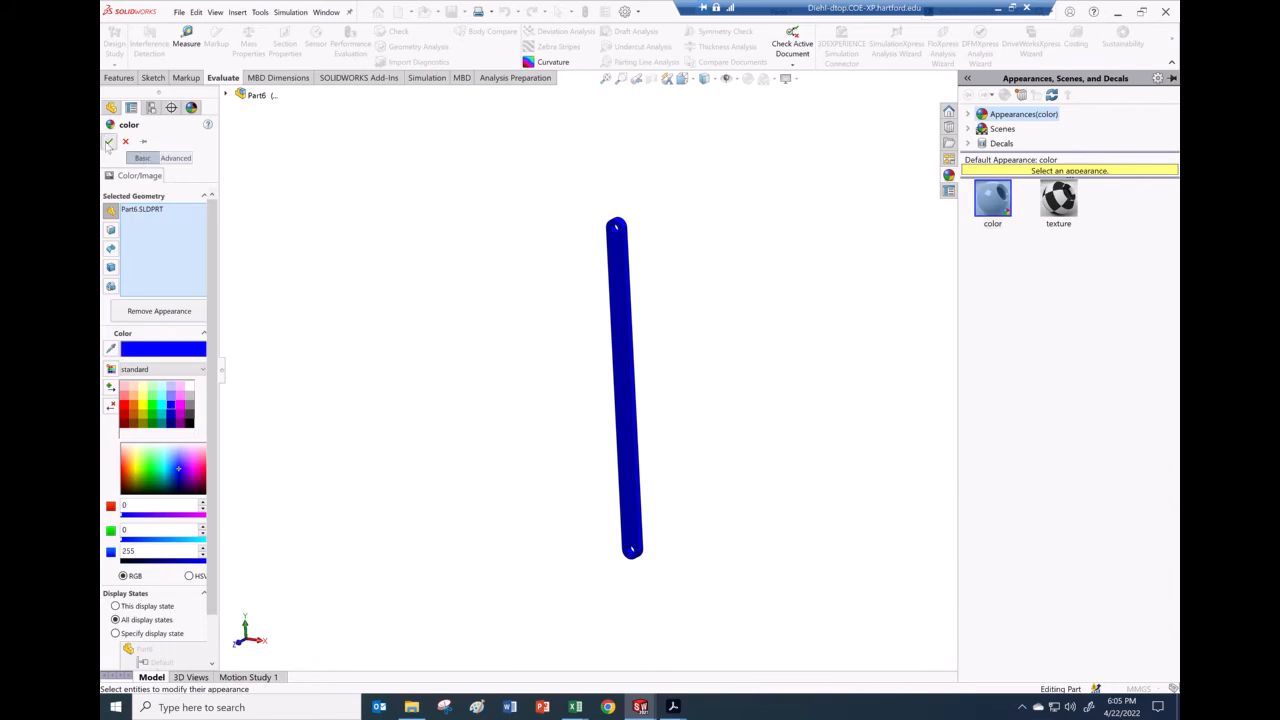
left_click(110, 142)
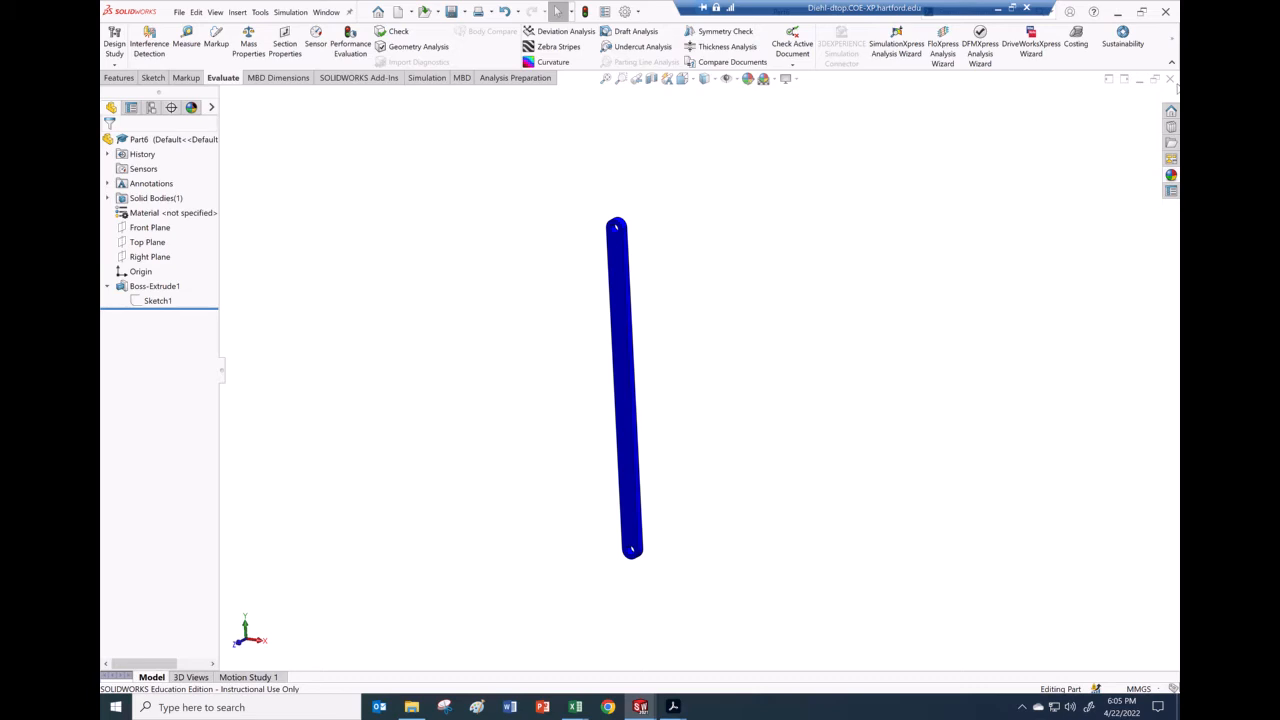
left_click(1170, 79)
Step: Close Part5 and start a new assembly document
left_click(1170, 80)
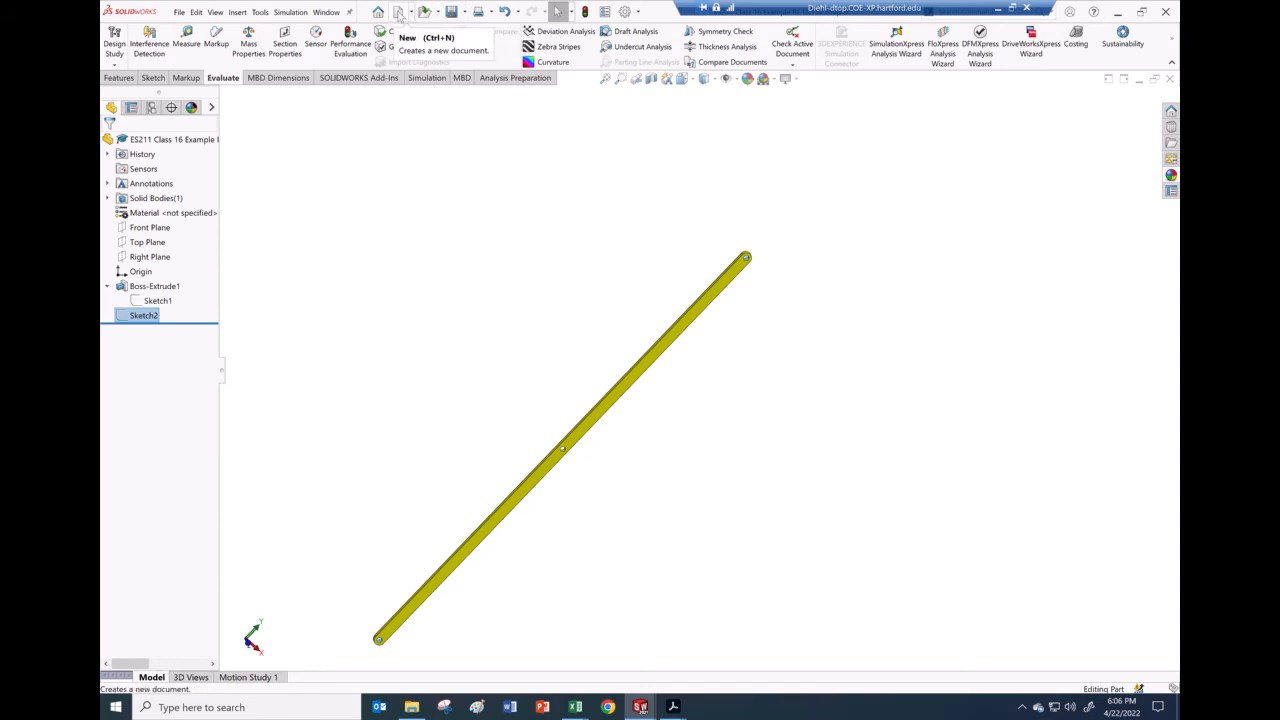
left_click(399, 12)
left_click(420, 128)
Step: Create a new assembly and place the ES211 ground link part in it
left_click(465, 300)
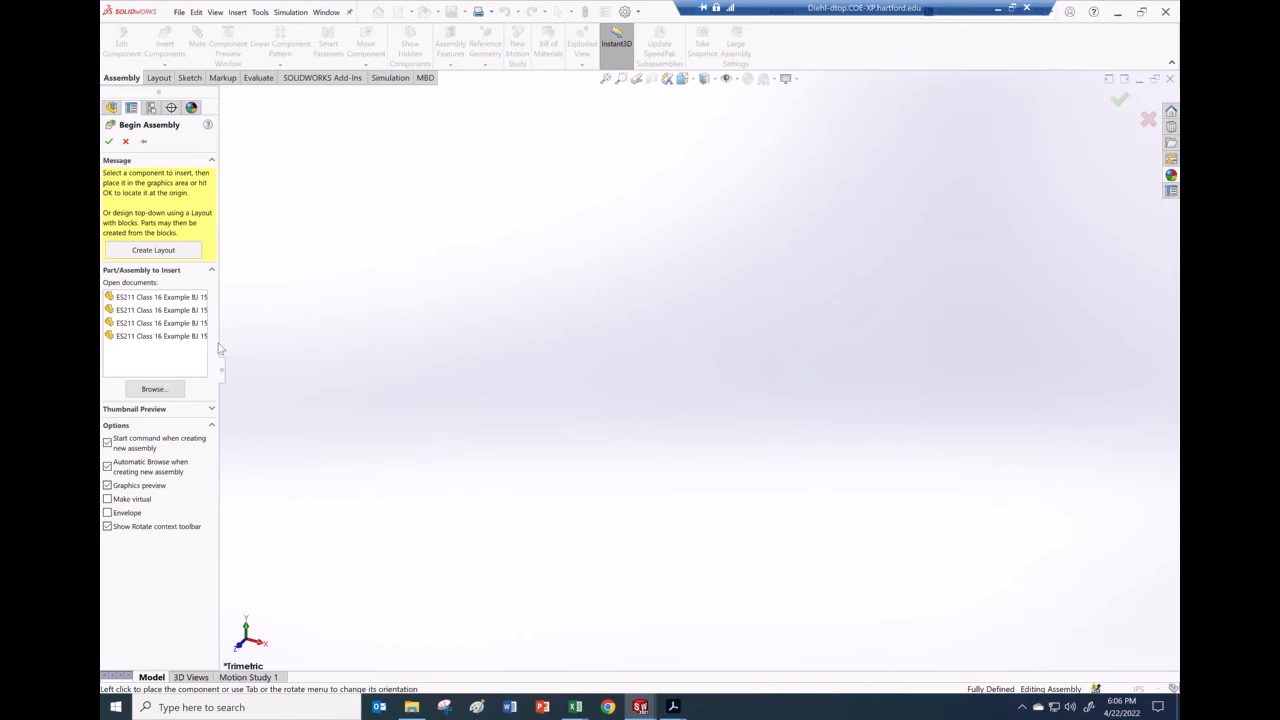
left_click_drag(269, 345, 315, 350)
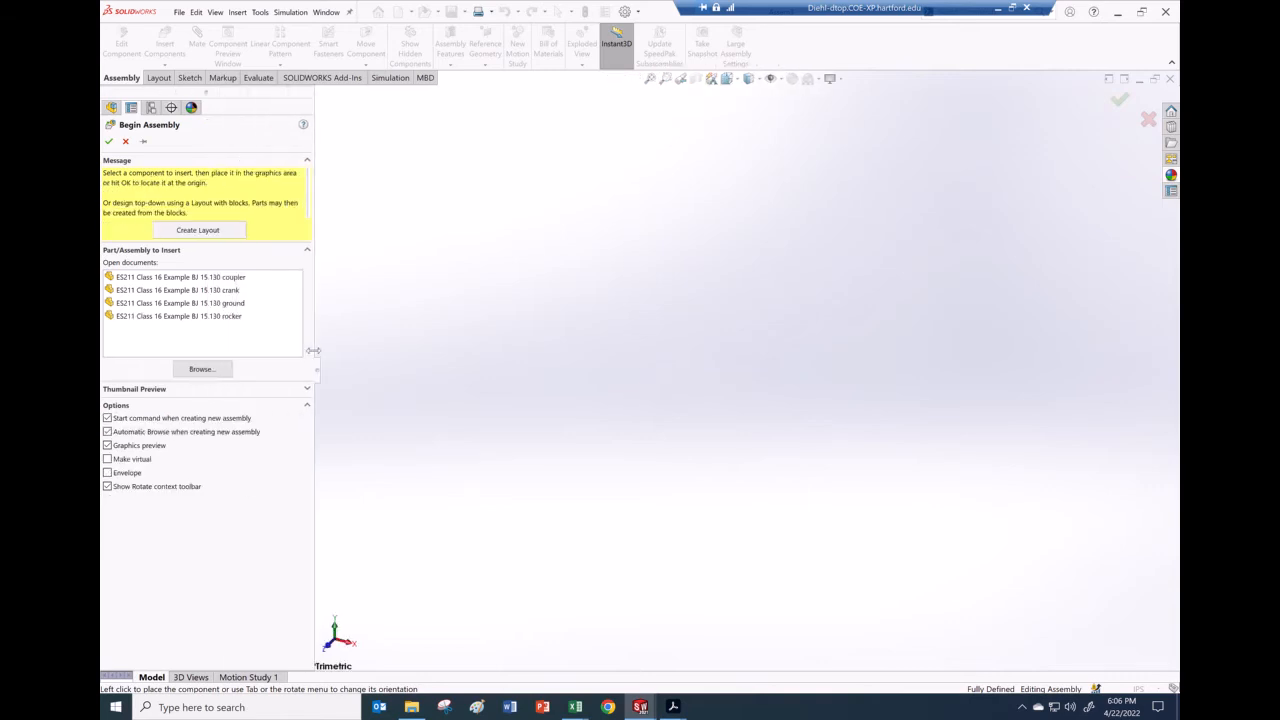
left_click(205, 303)
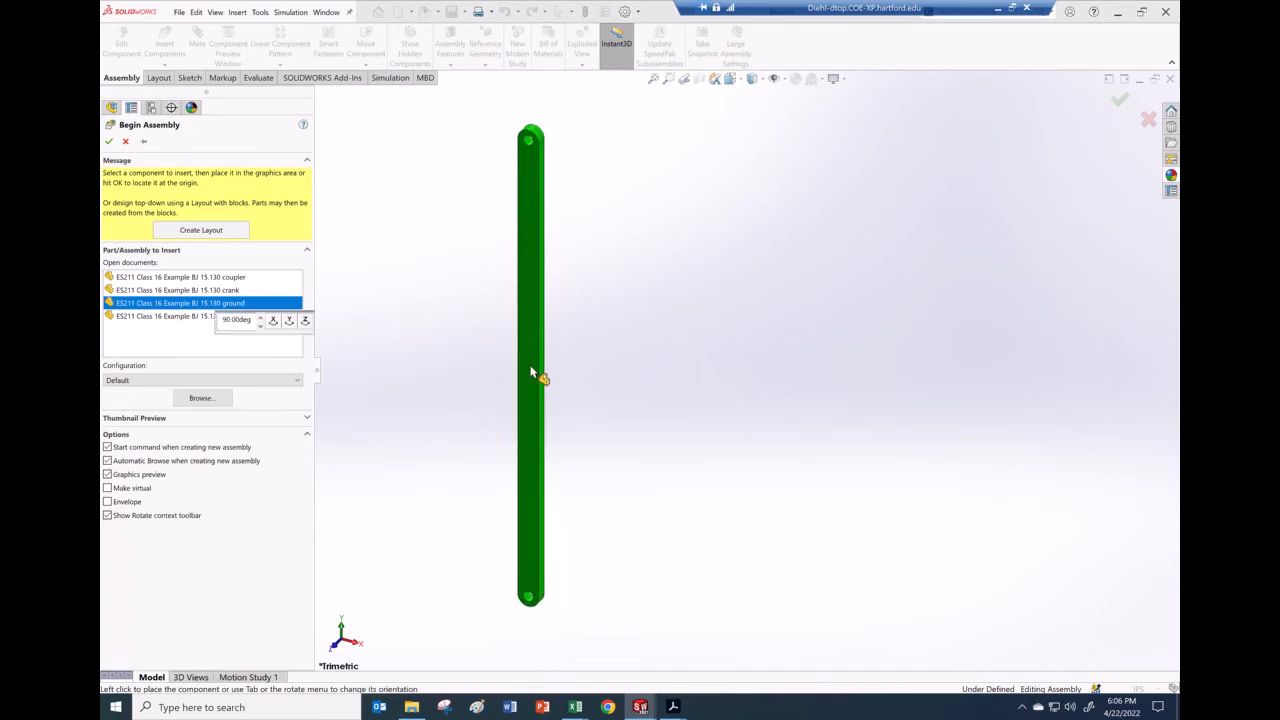
left_click(620, 397)
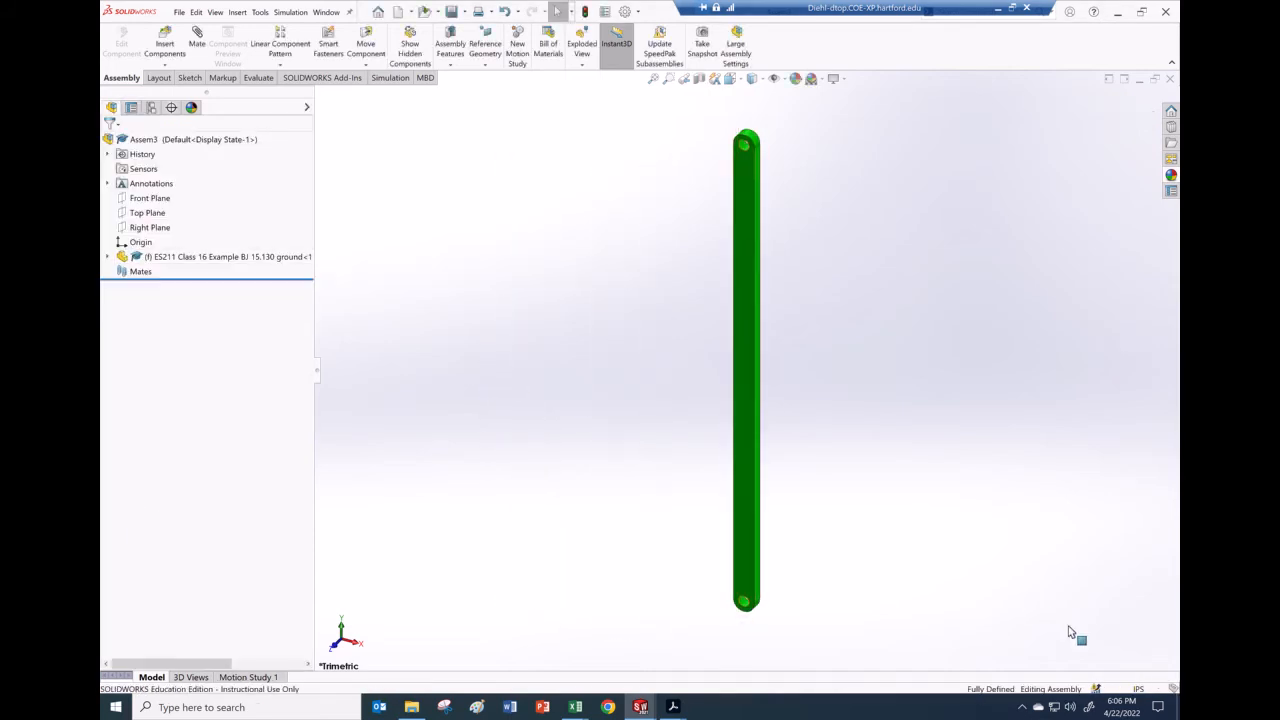
Step: Switch the document units to MKS and apply the Plain White background scene
left_click(1137, 690)
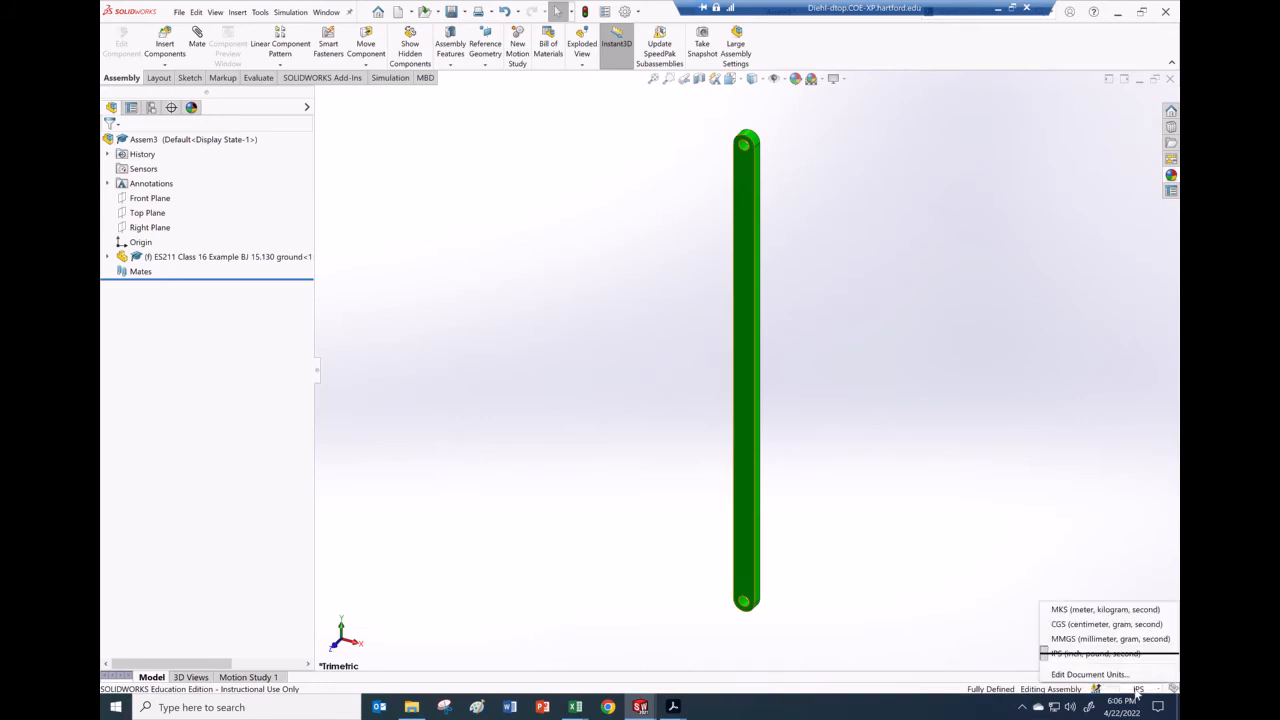
left_click(1093, 611)
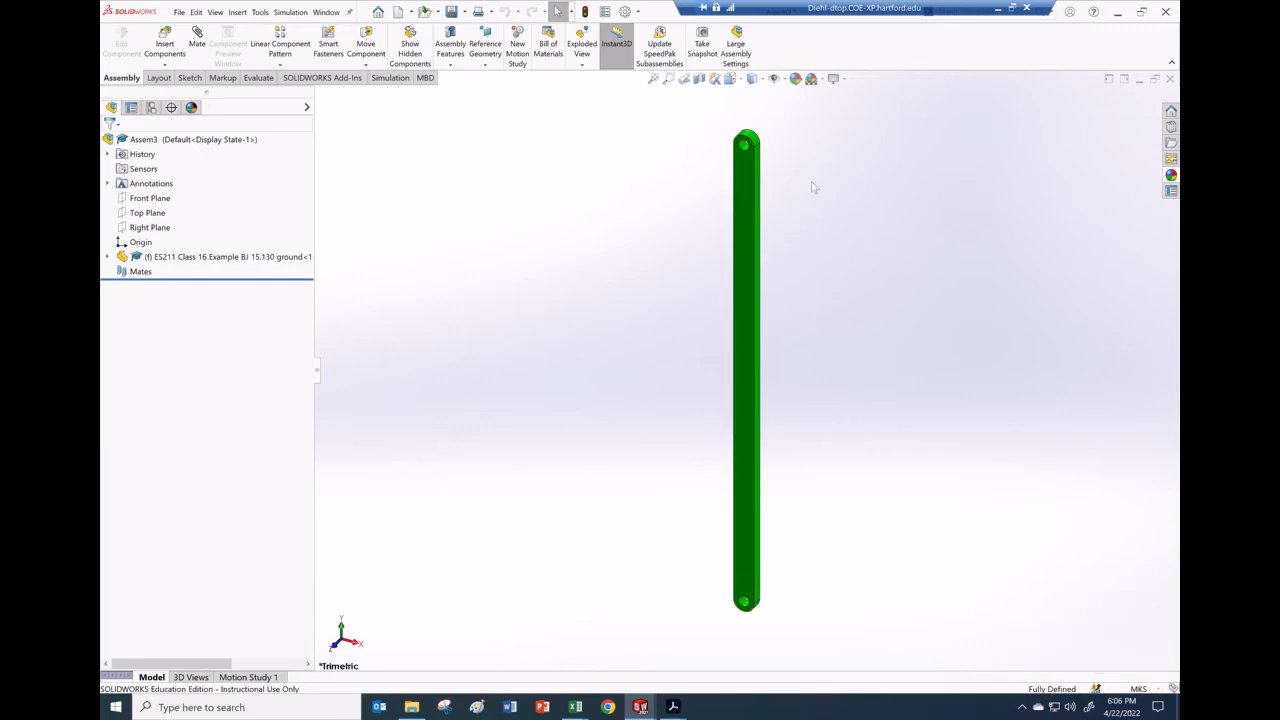
left_click(819, 79)
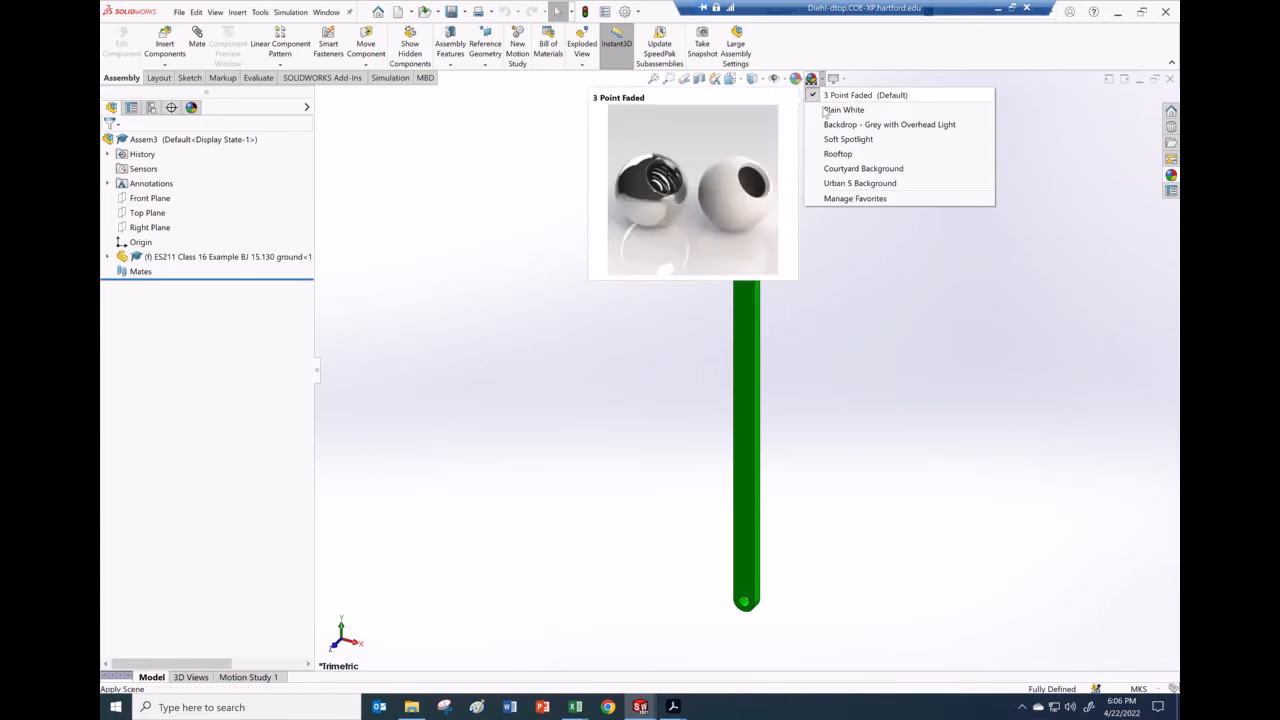
left_click(832, 110)
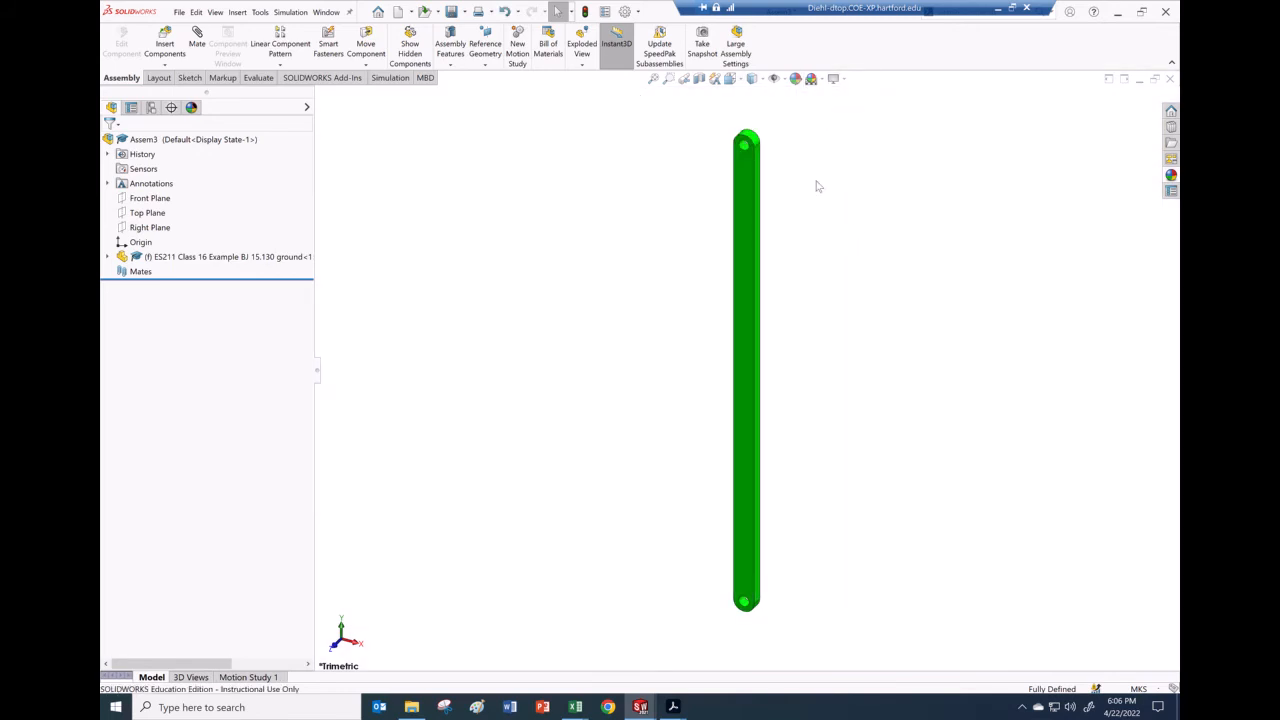
Step: Set the ground link to Float, drag it left, and start the Mate tool
right_click(742, 263)
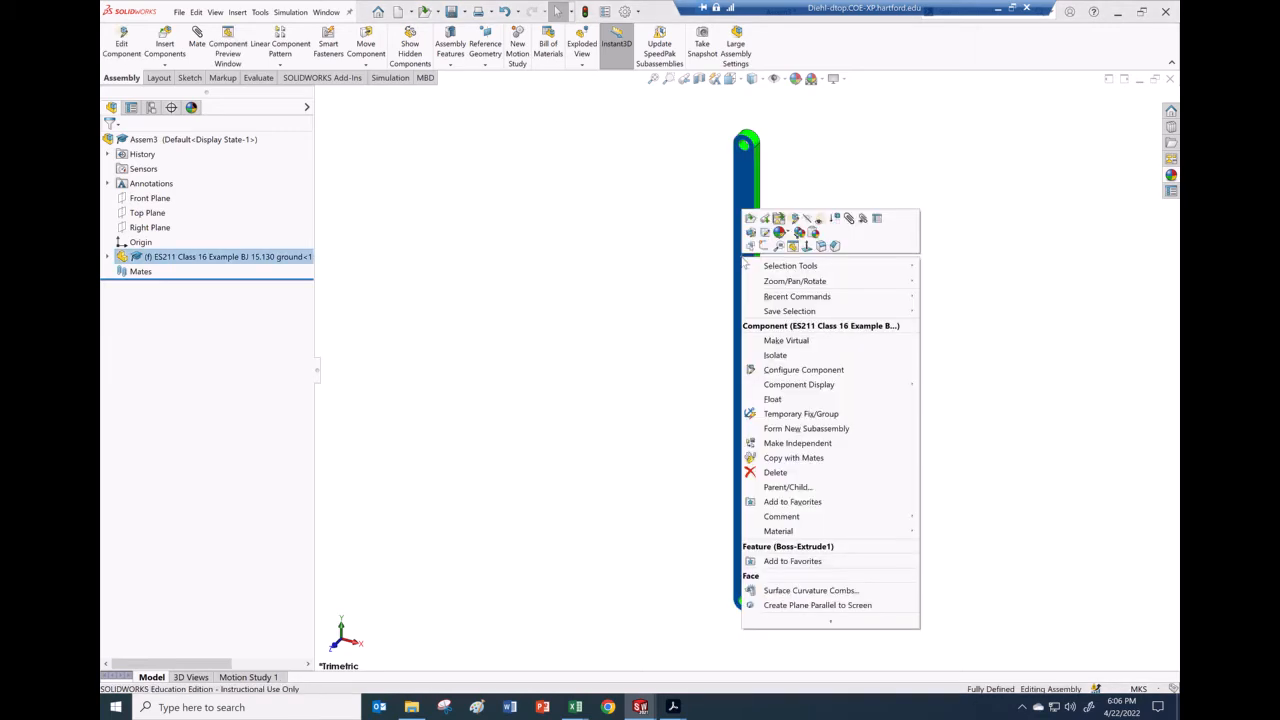
left_click(773, 399)
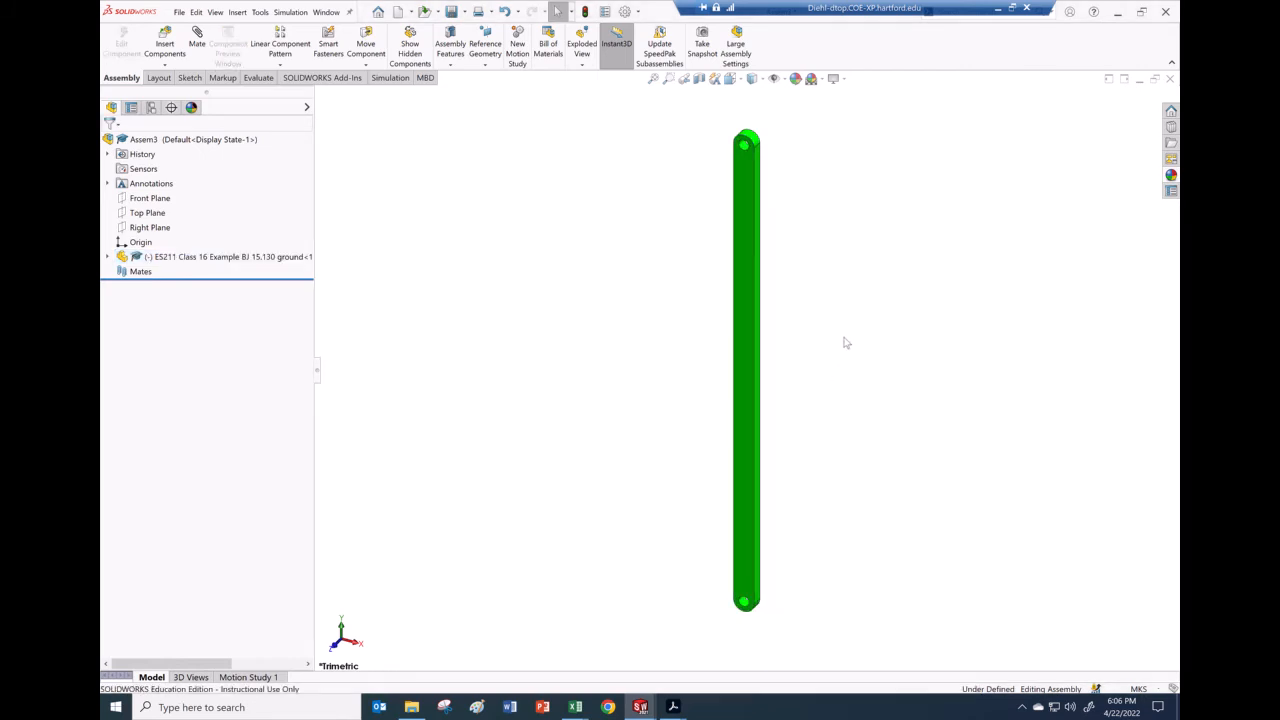
left_click_drag(751, 203, 680, 192)
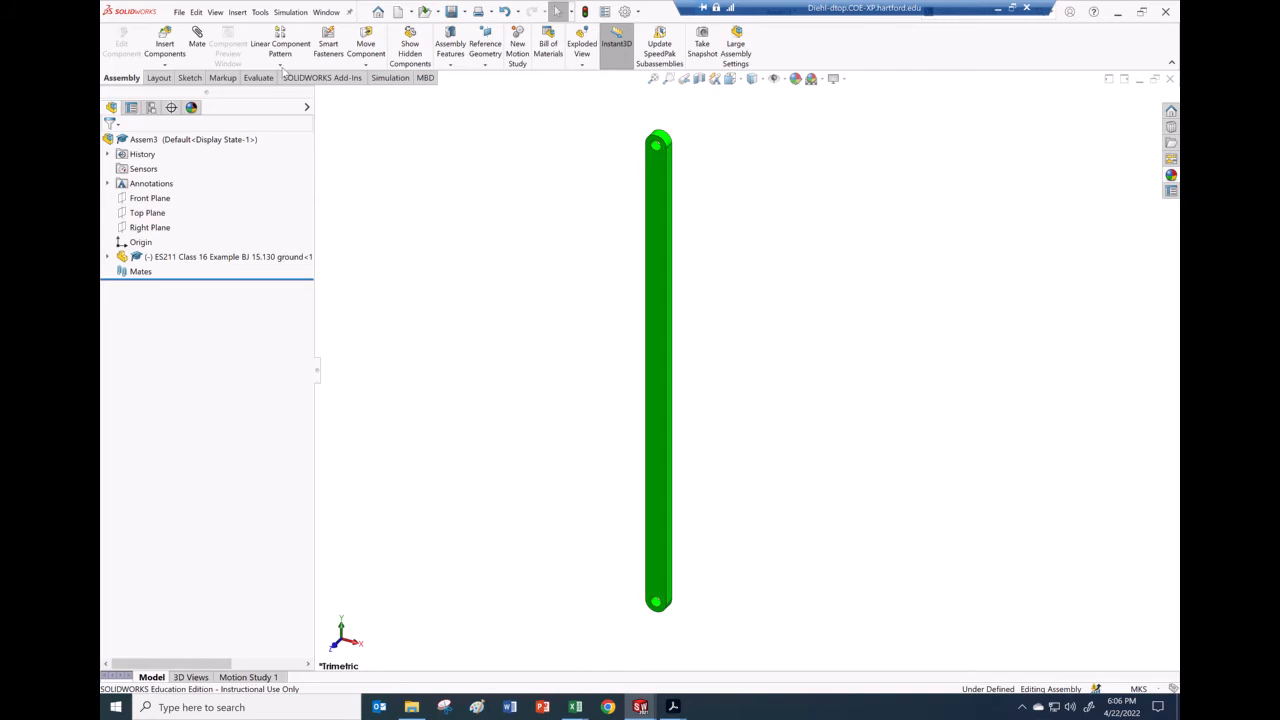
left_click(198, 44)
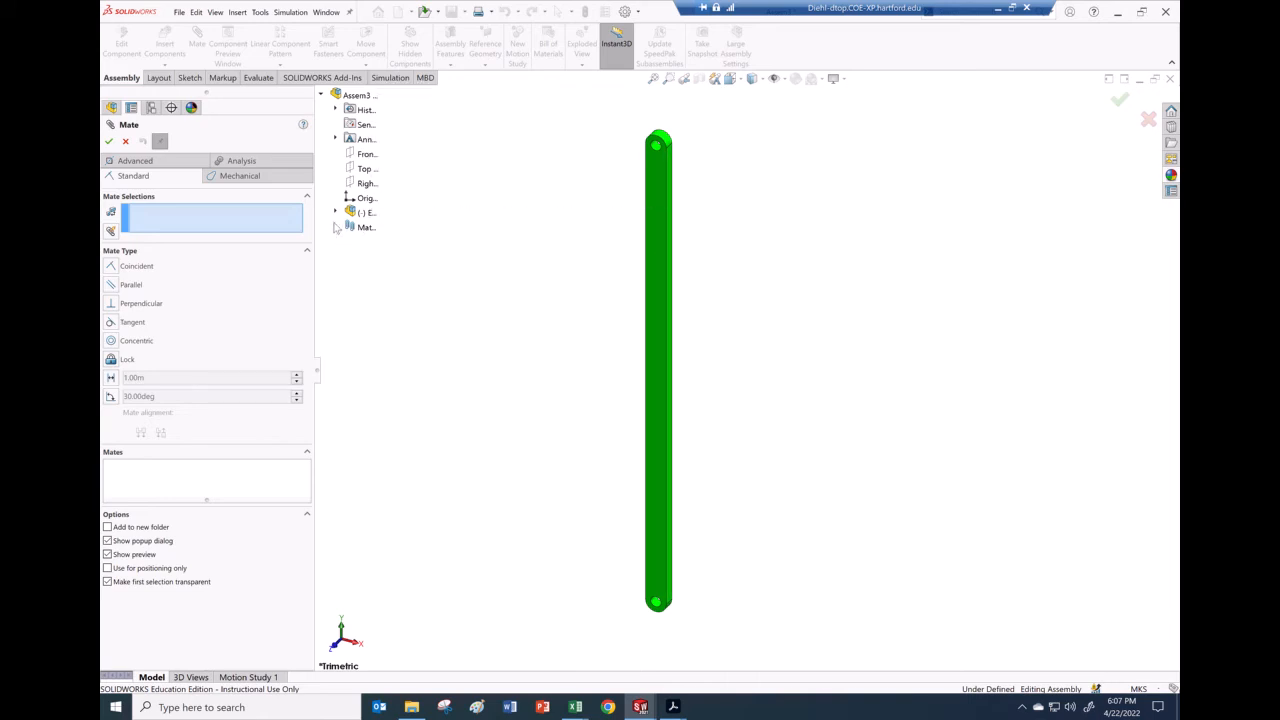
Step: Coincide the ground link's Top, Front, Right planes with assembly Right, Front, Top planes
left_click(336, 213)
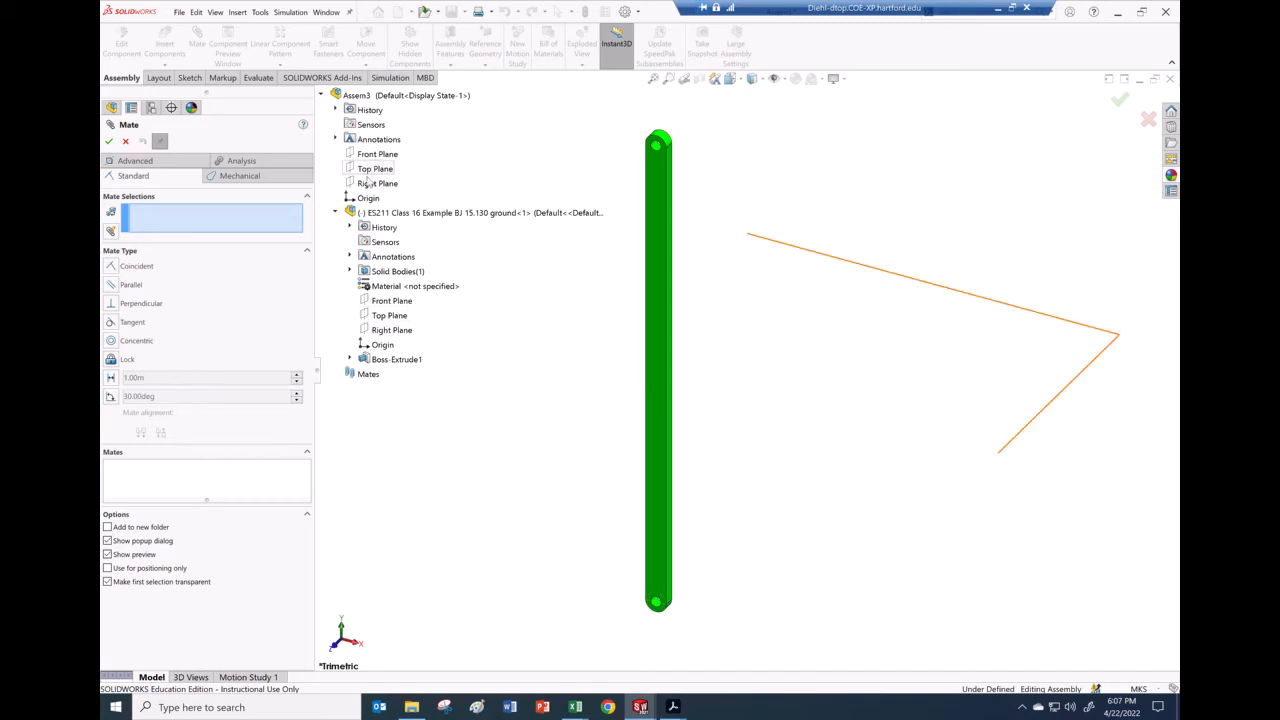
left_click(369, 316)
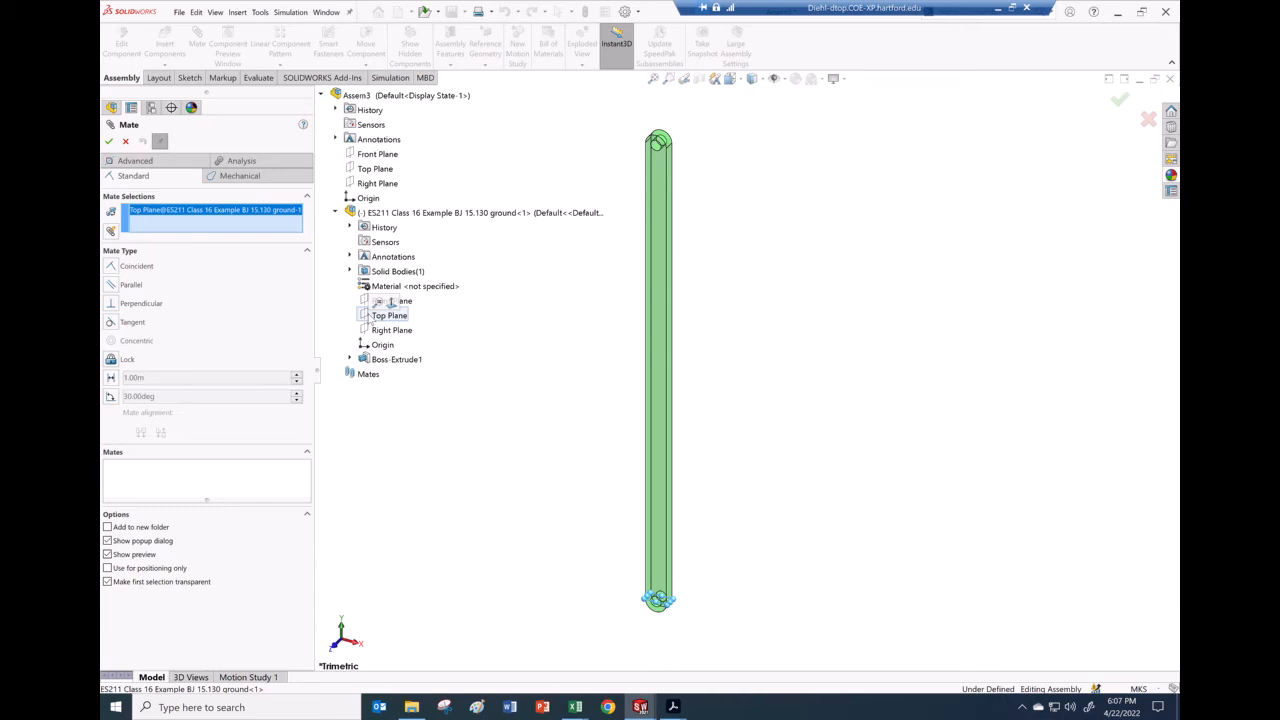
left_click(376, 184)
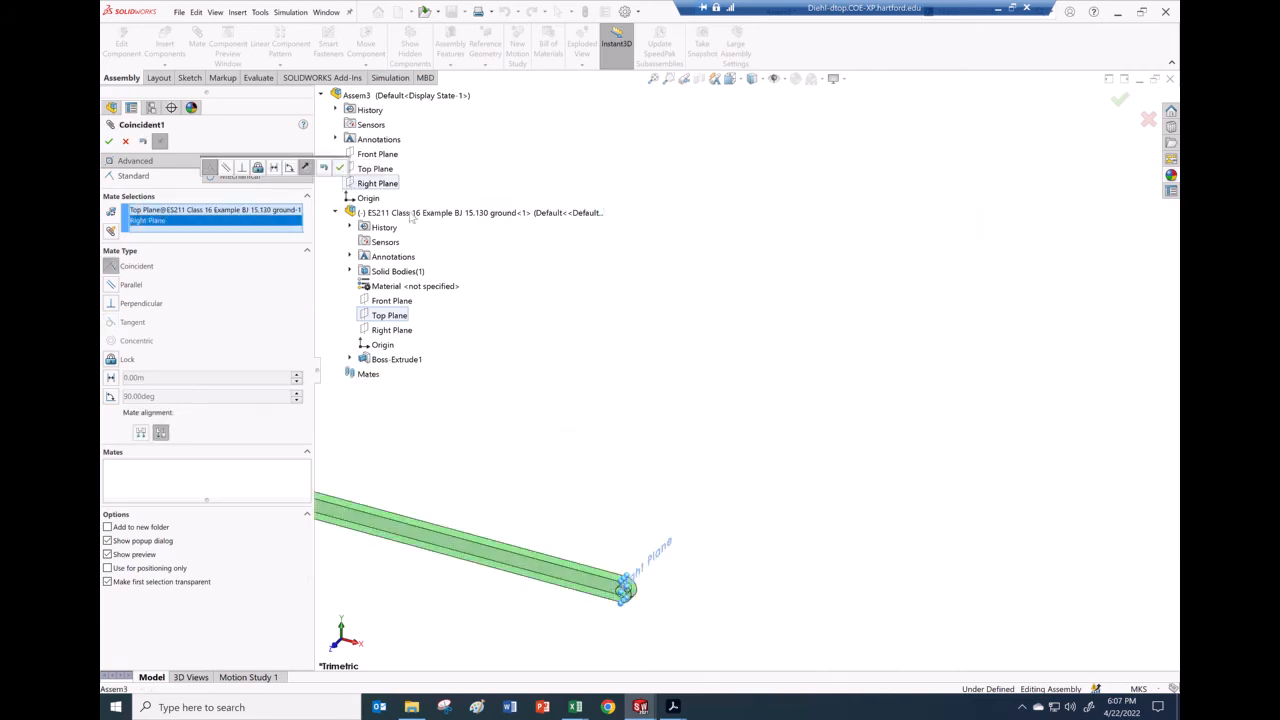
left_click(340, 167)
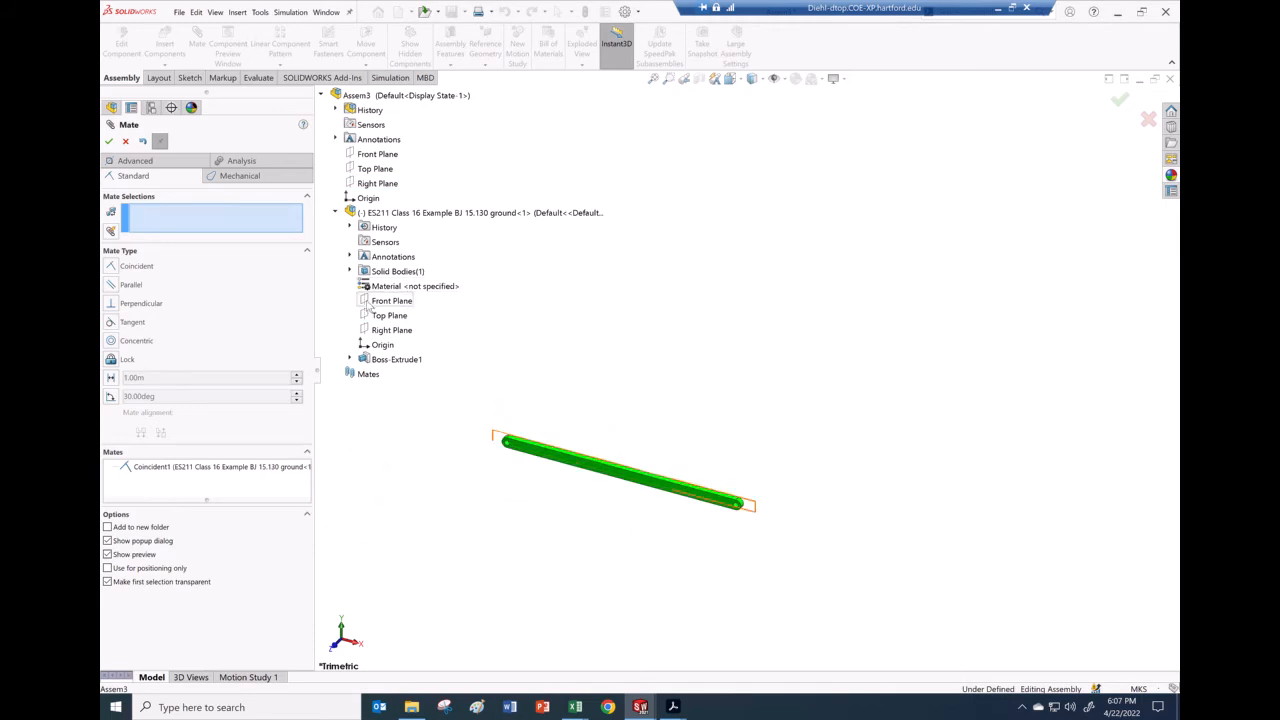
left_click(368, 303)
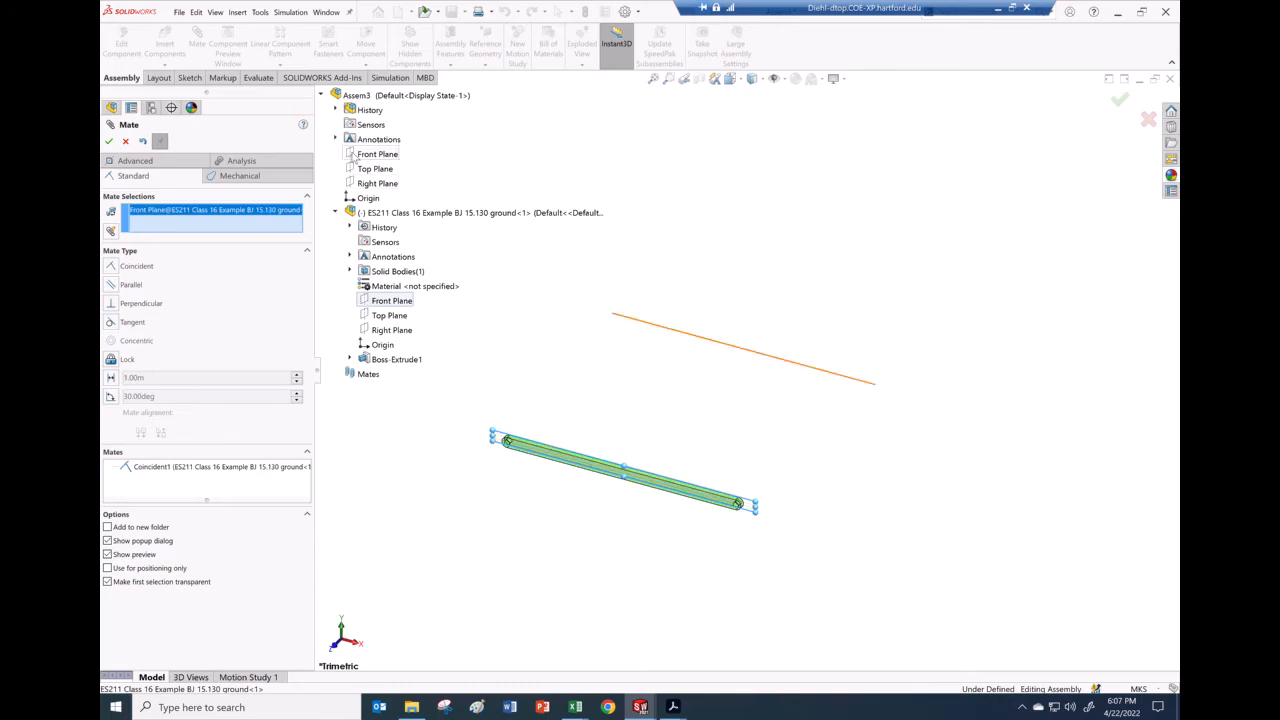
left_click(355, 157)
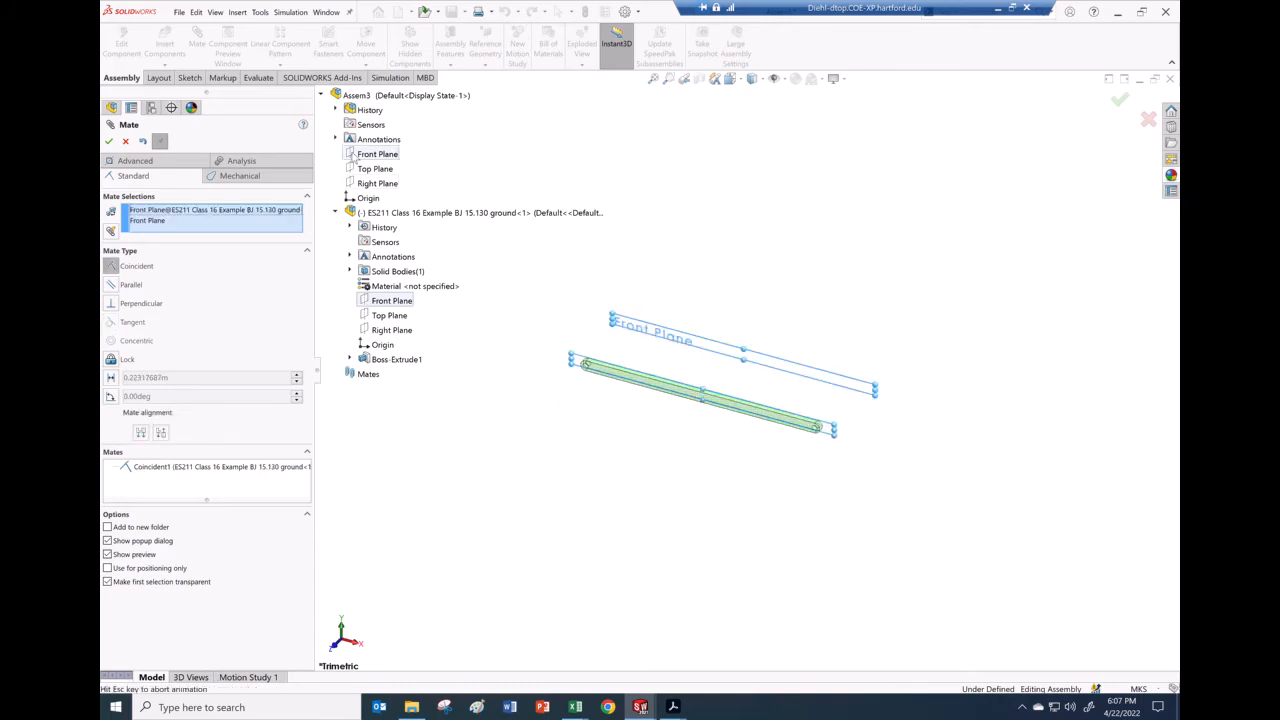
left_click(340, 140)
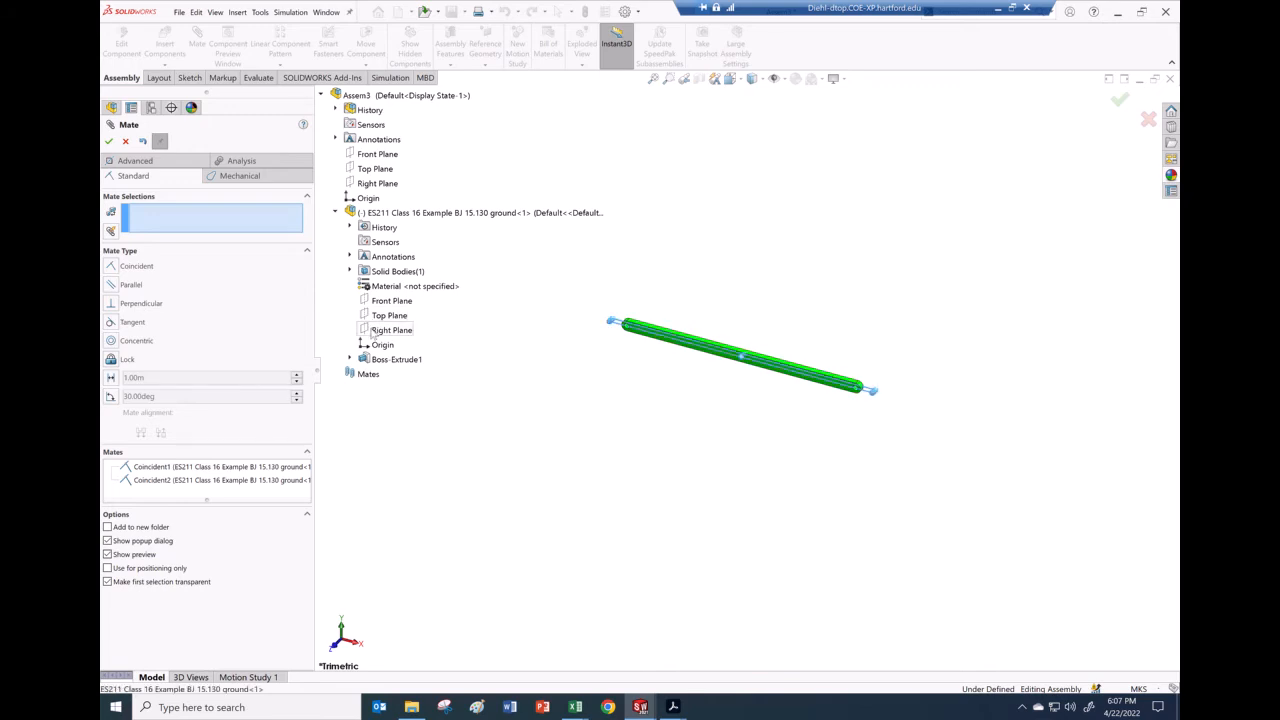
left_click(373, 333)
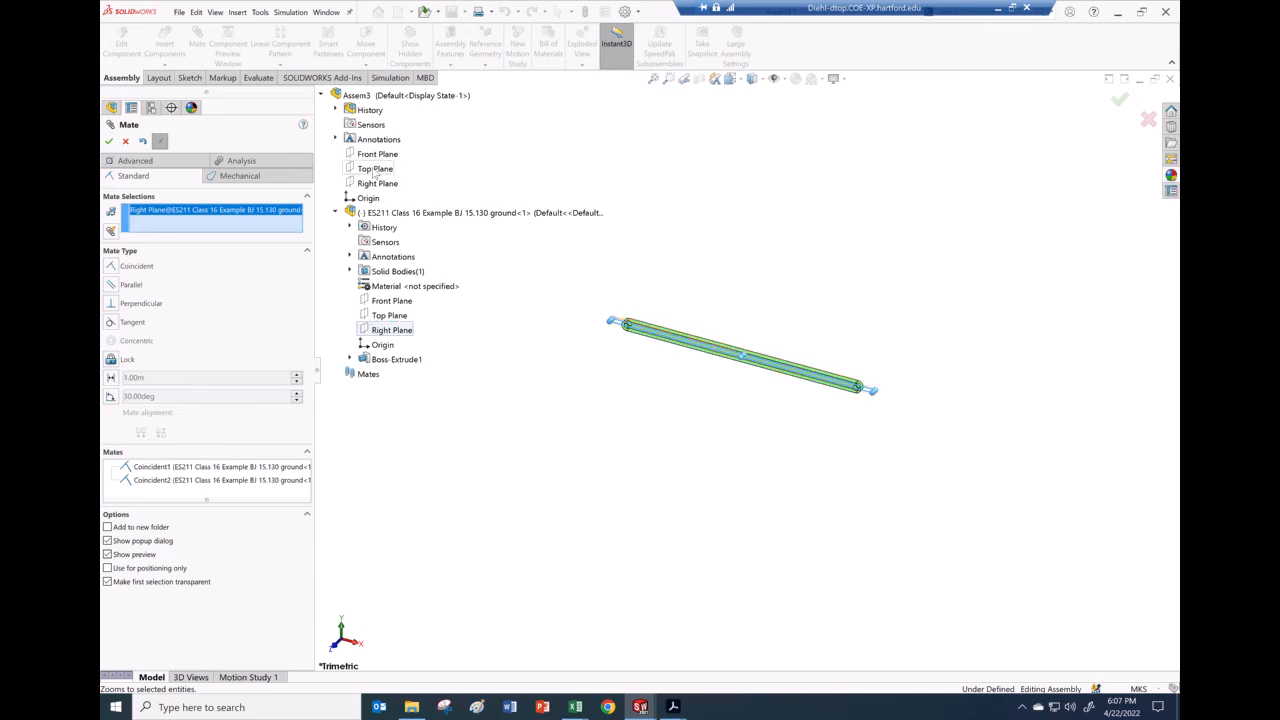
left_click(375, 169)
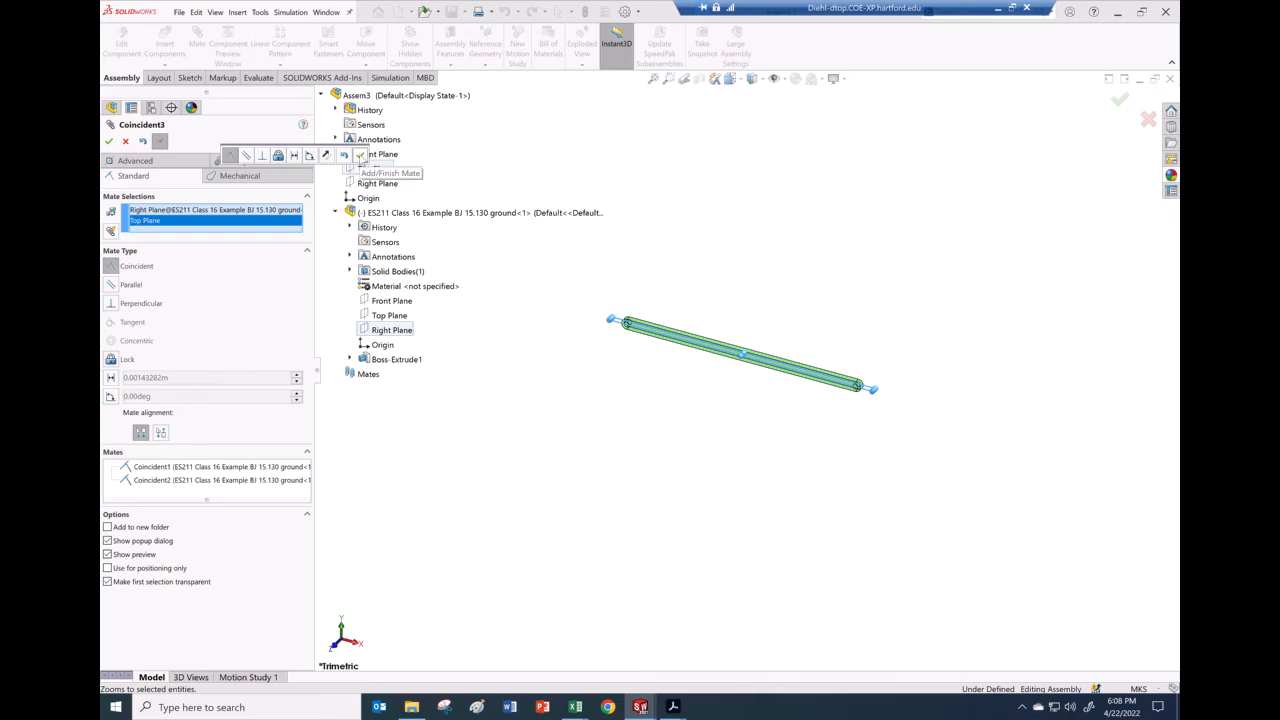
left_click(360, 155)
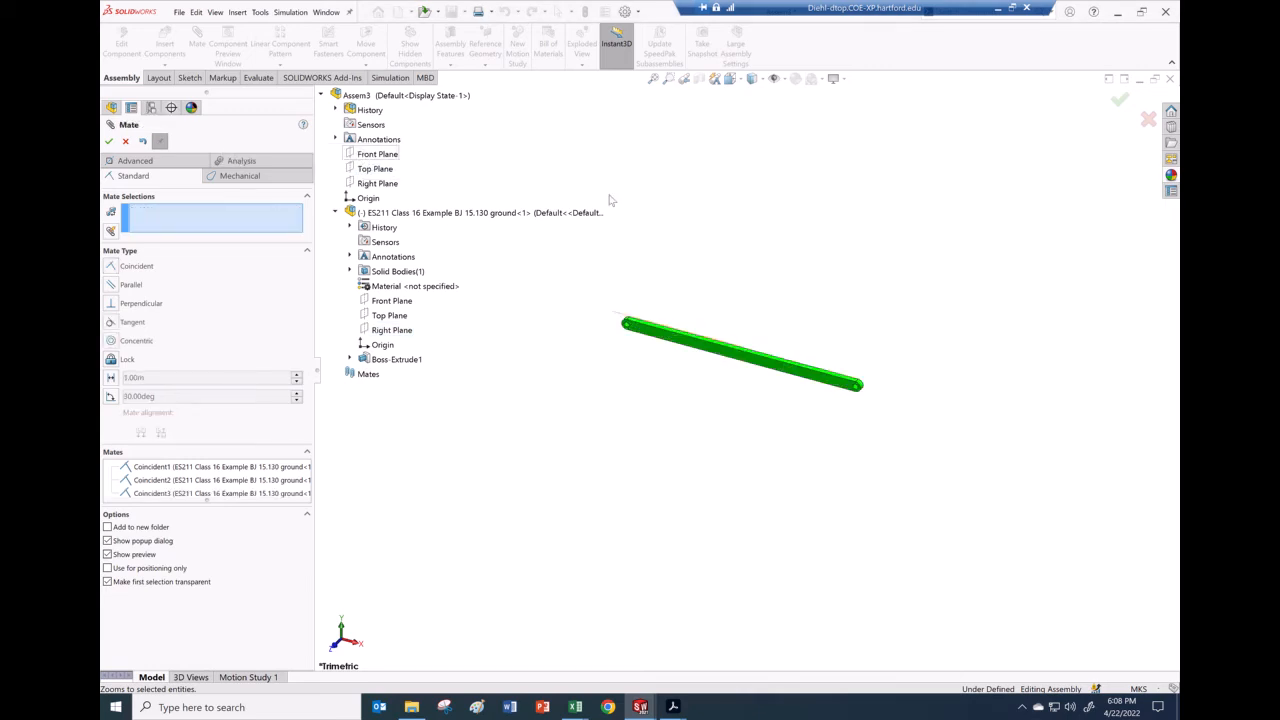
left_click(124, 142)
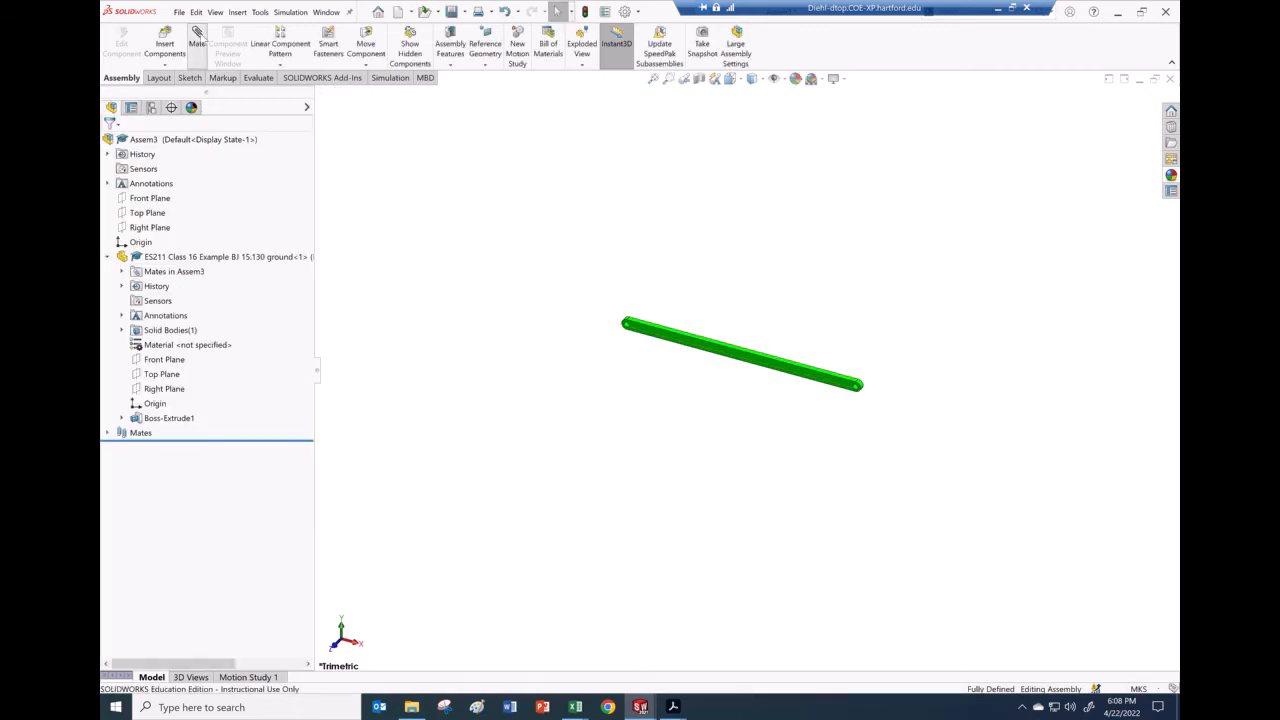
Step: Close the mate settings and insert the red crank link into the assembly
left_click(214, 49)
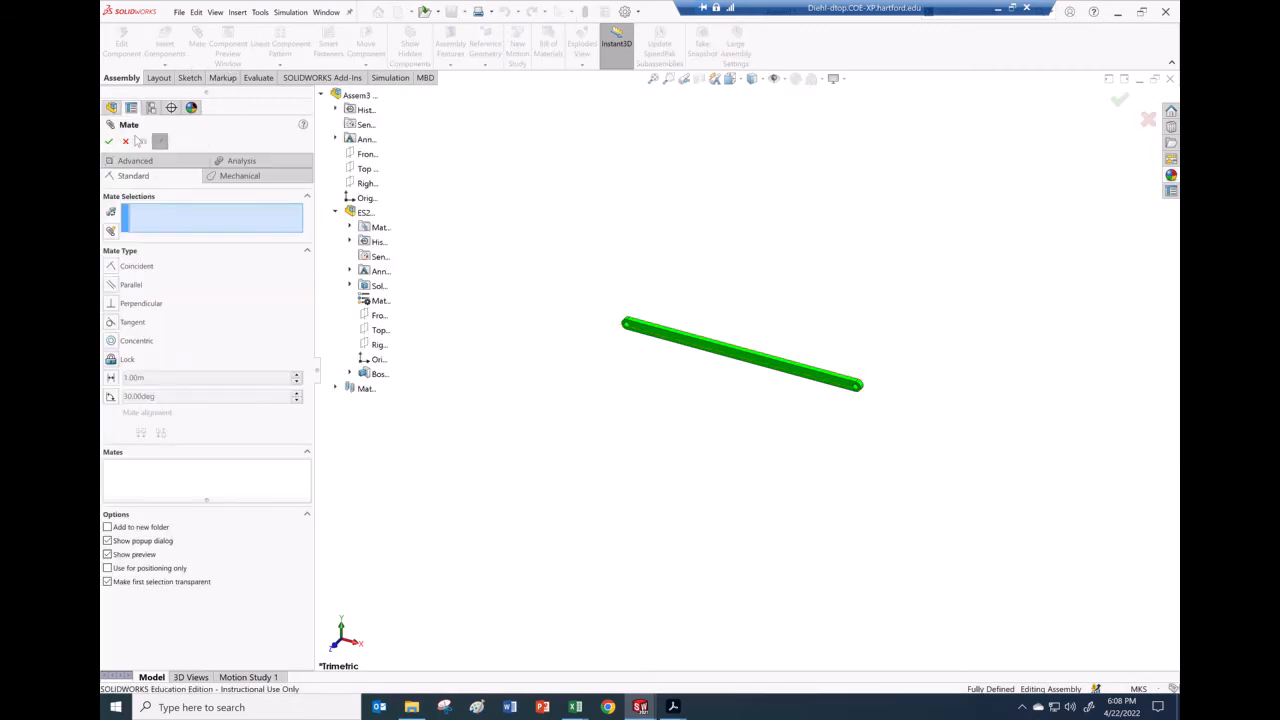
left_click(125, 141)
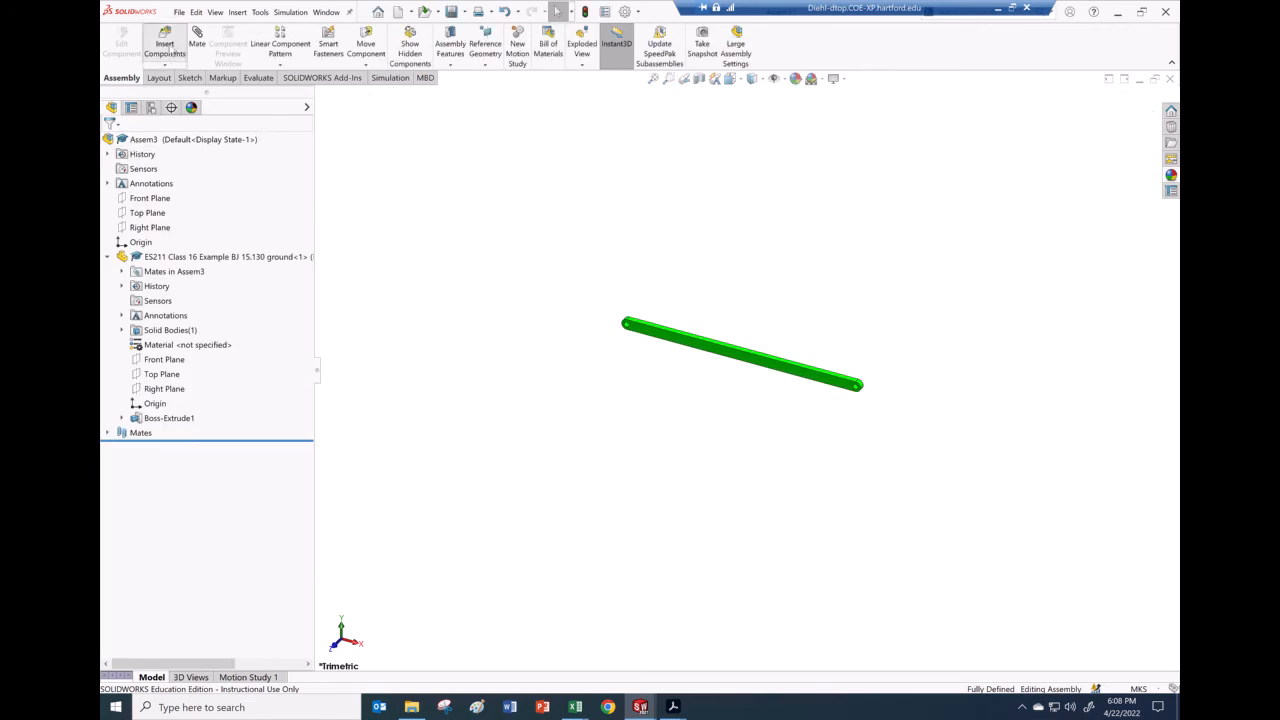
left_click(165, 45)
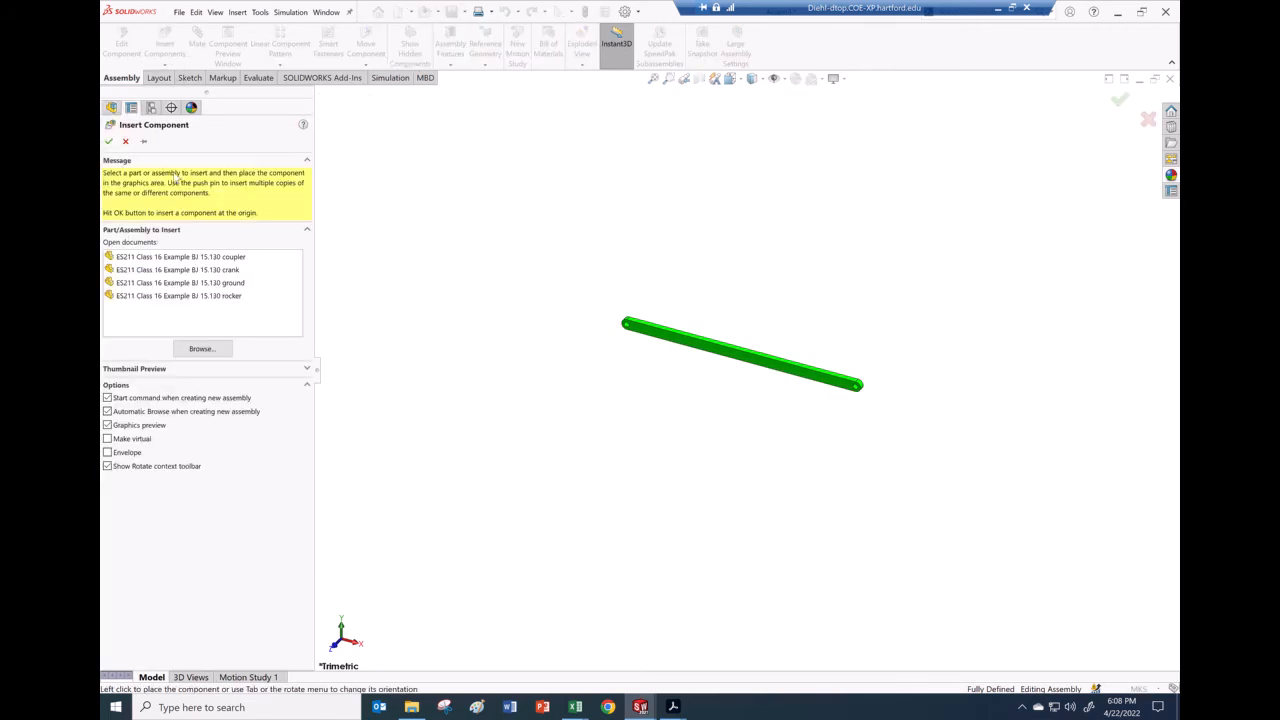
left_click(197, 270)
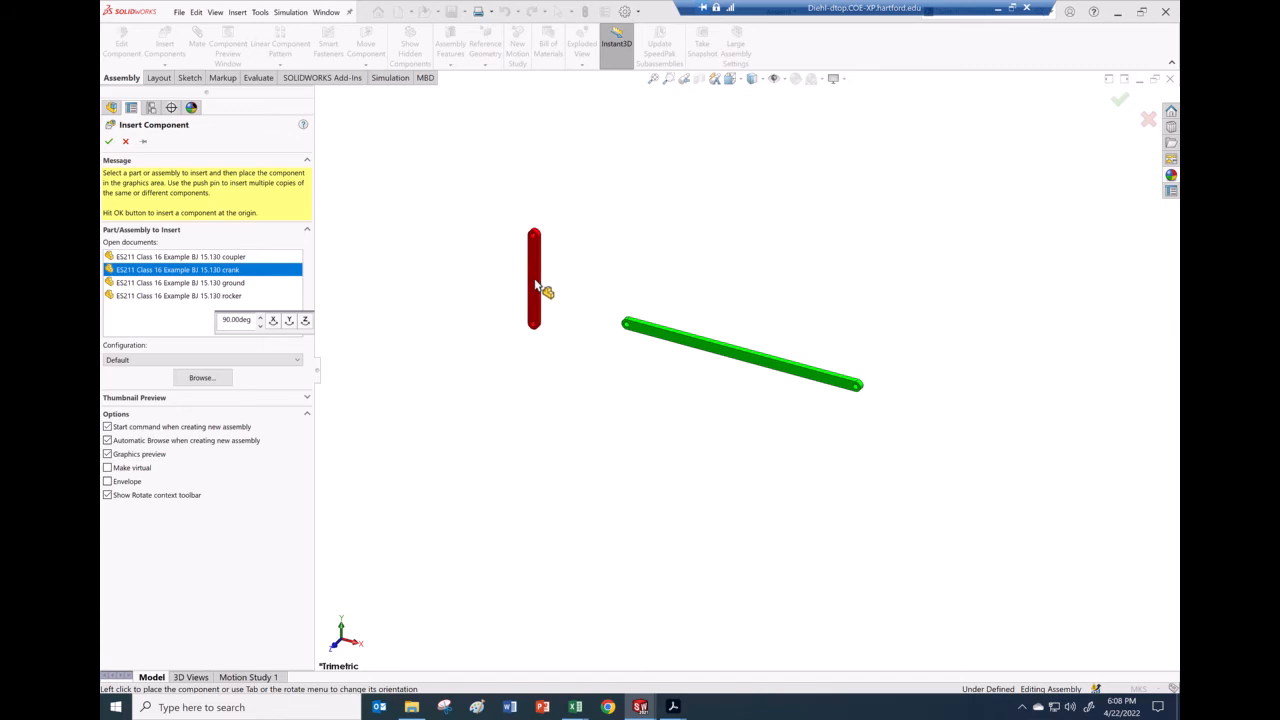
left_click(537, 287)
Step: Insert the blue rocker and the yellow coupler, then start adding mates
left_click(165, 45)
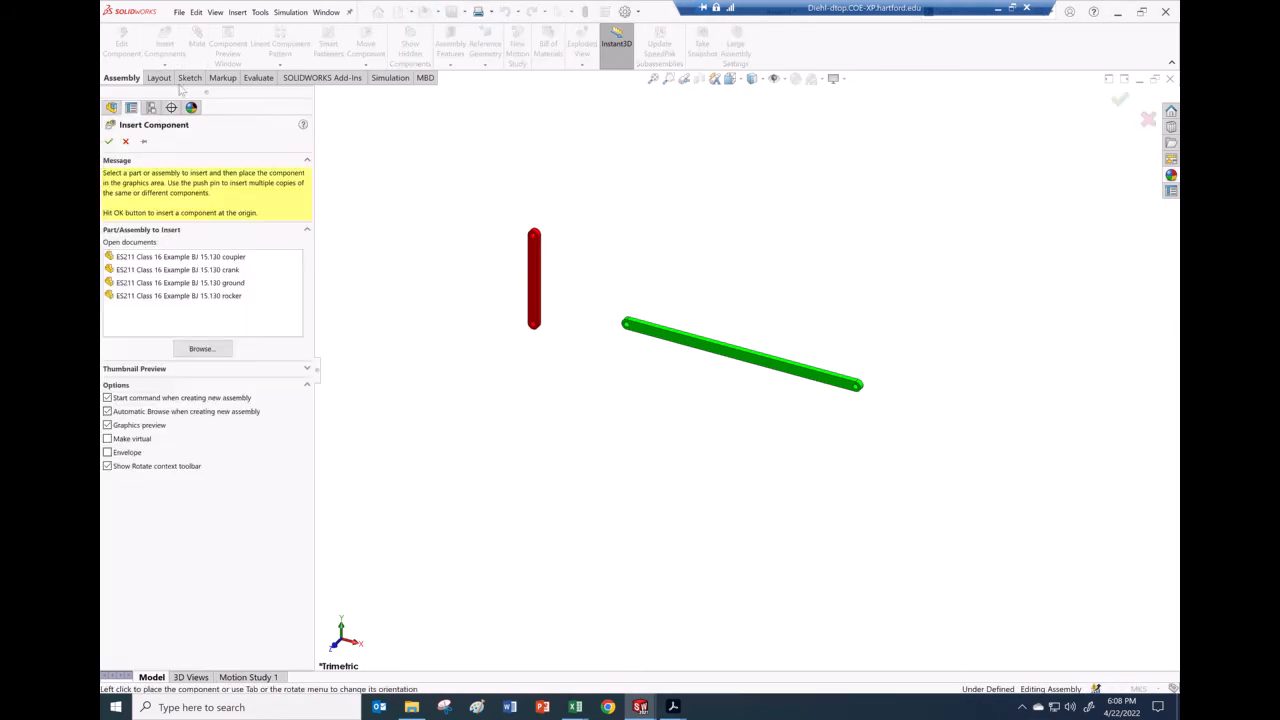
left_click(200, 296)
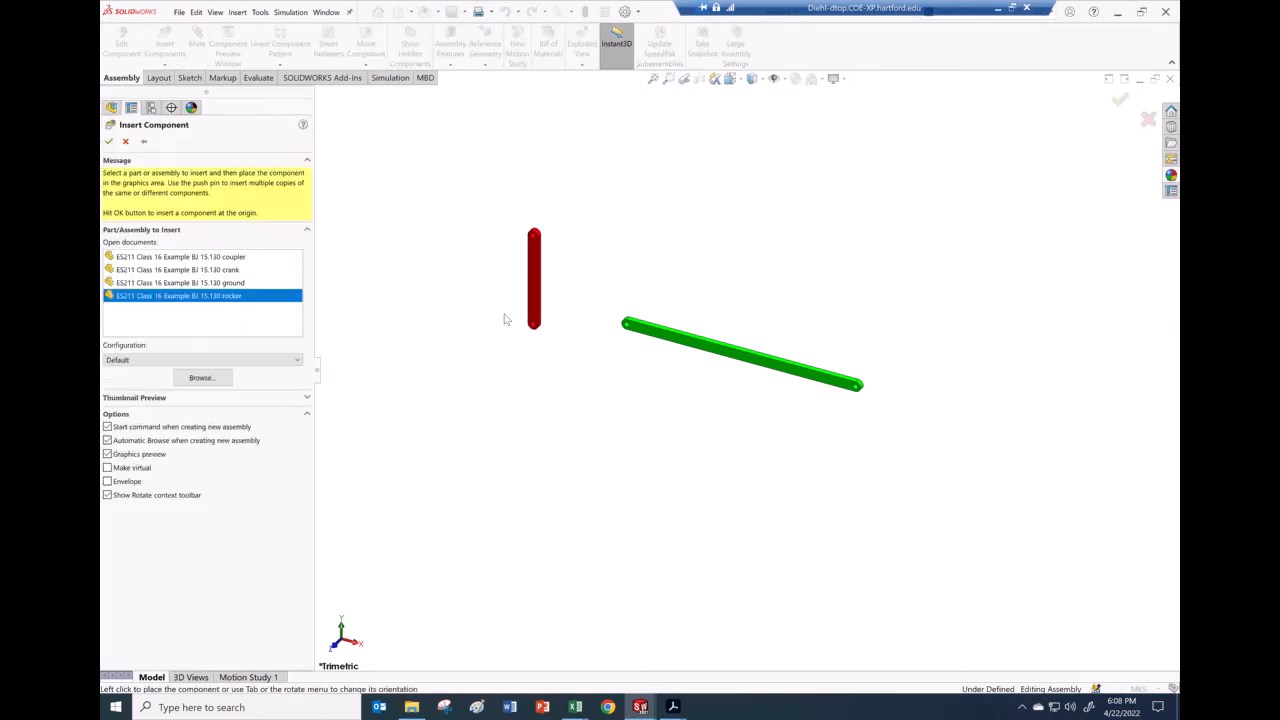
left_click(440, 268)
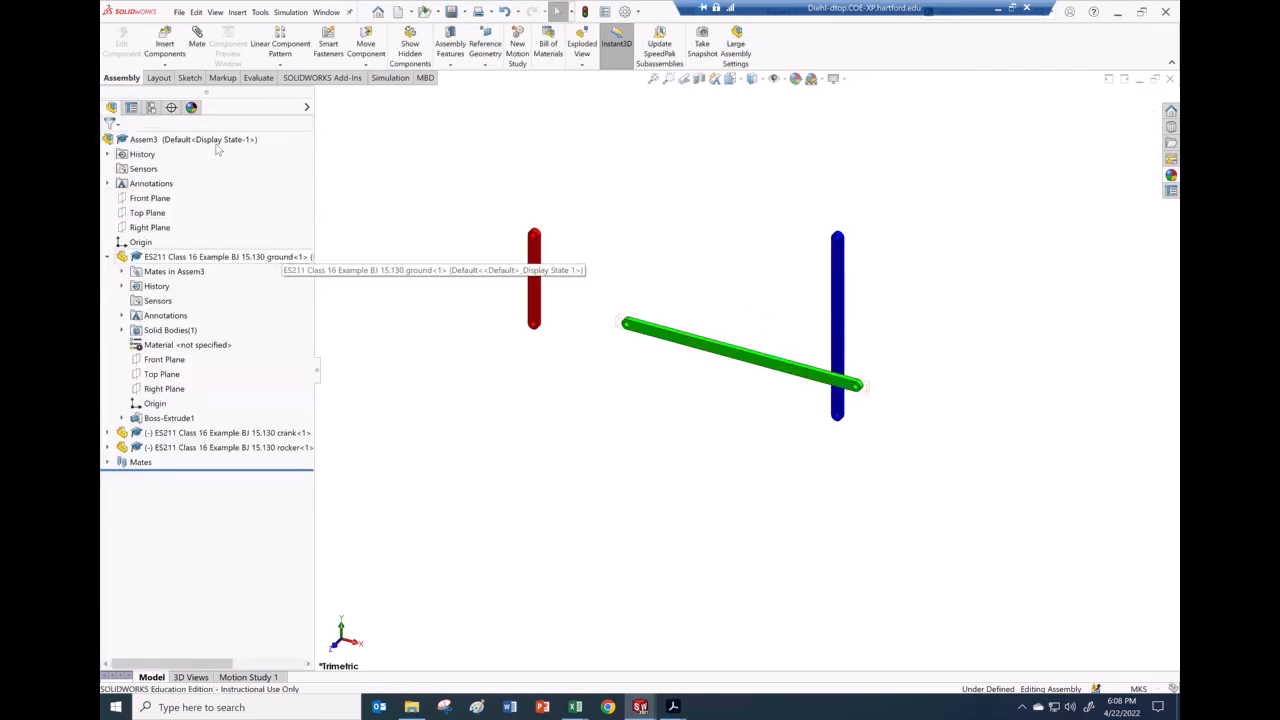
left_click(166, 47)
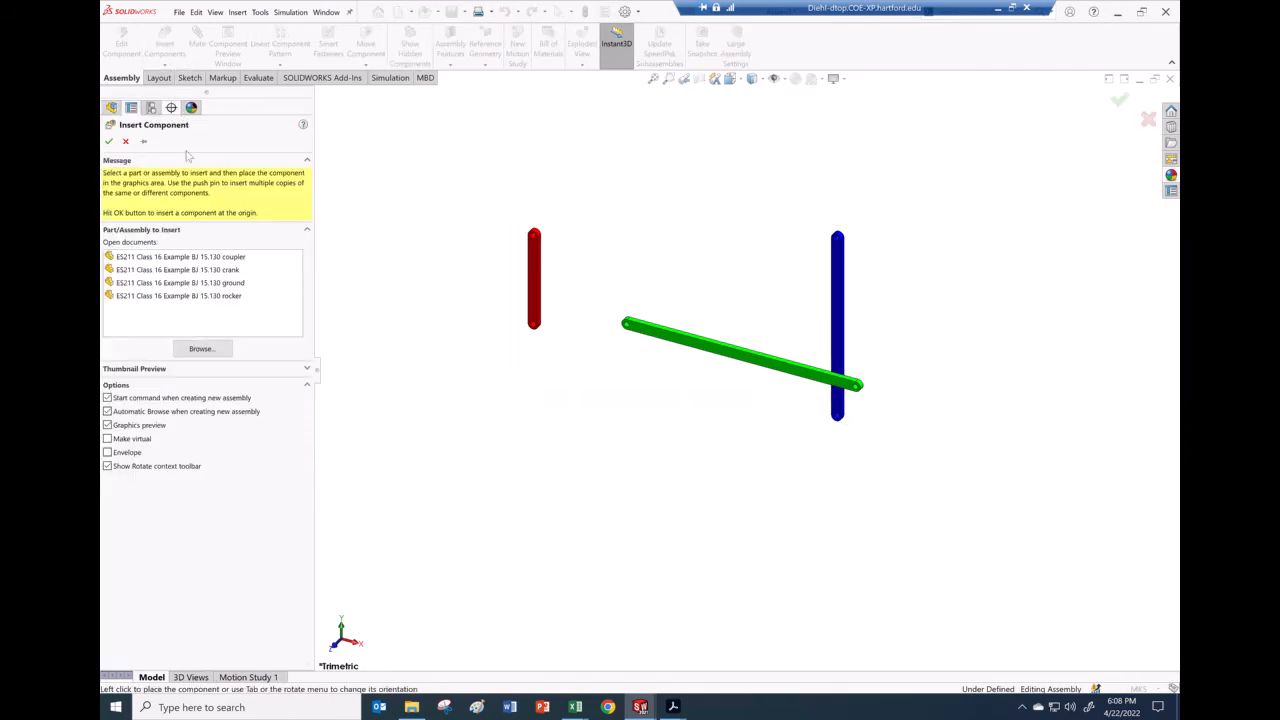
left_click(200, 258)
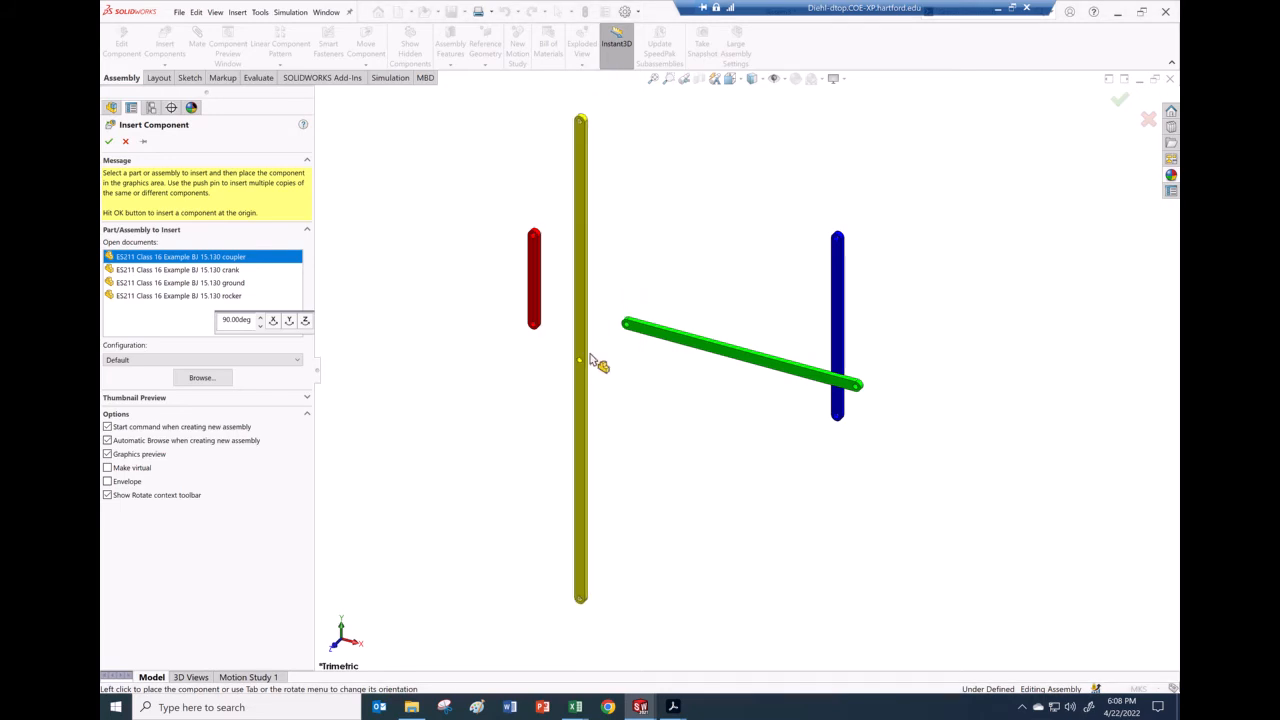
left_click(596, 360)
middle_click_drag(706, 268, 583, 253)
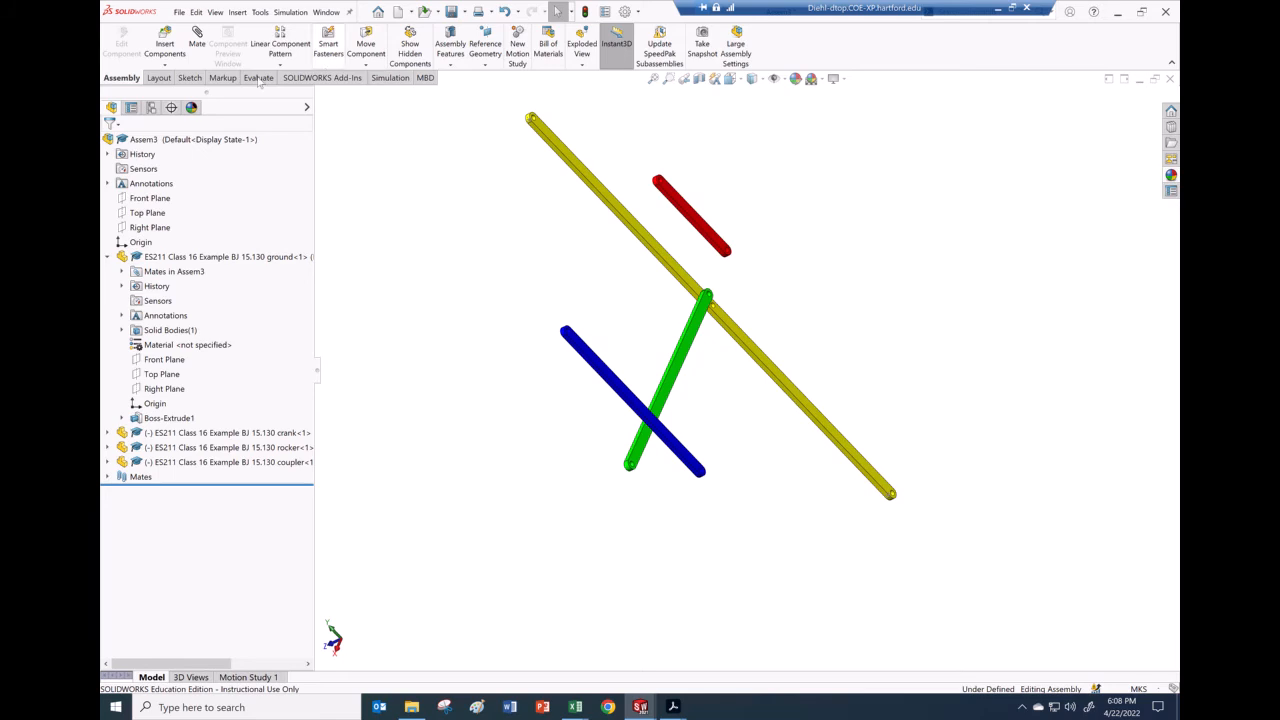
left_click(208, 46)
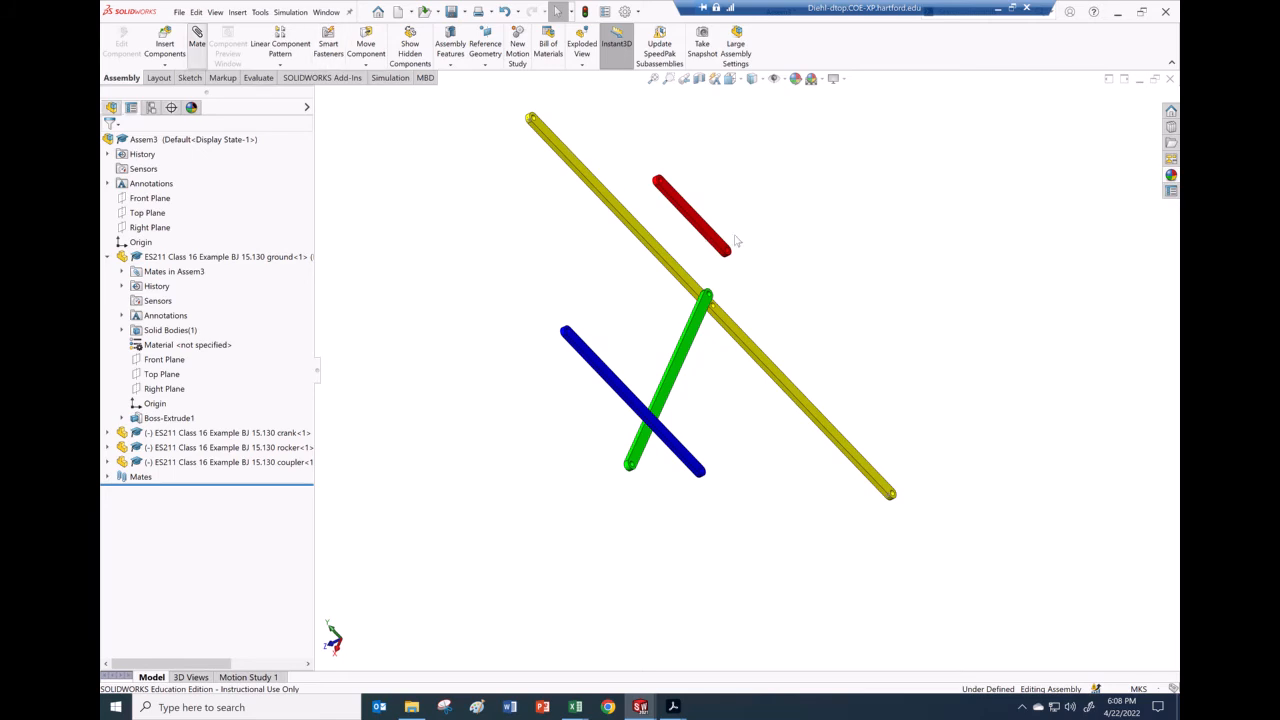
Step: Pin the red crank to the ground link with coincident faces and concentric end holes
scroll(711, 250, "down", 4)
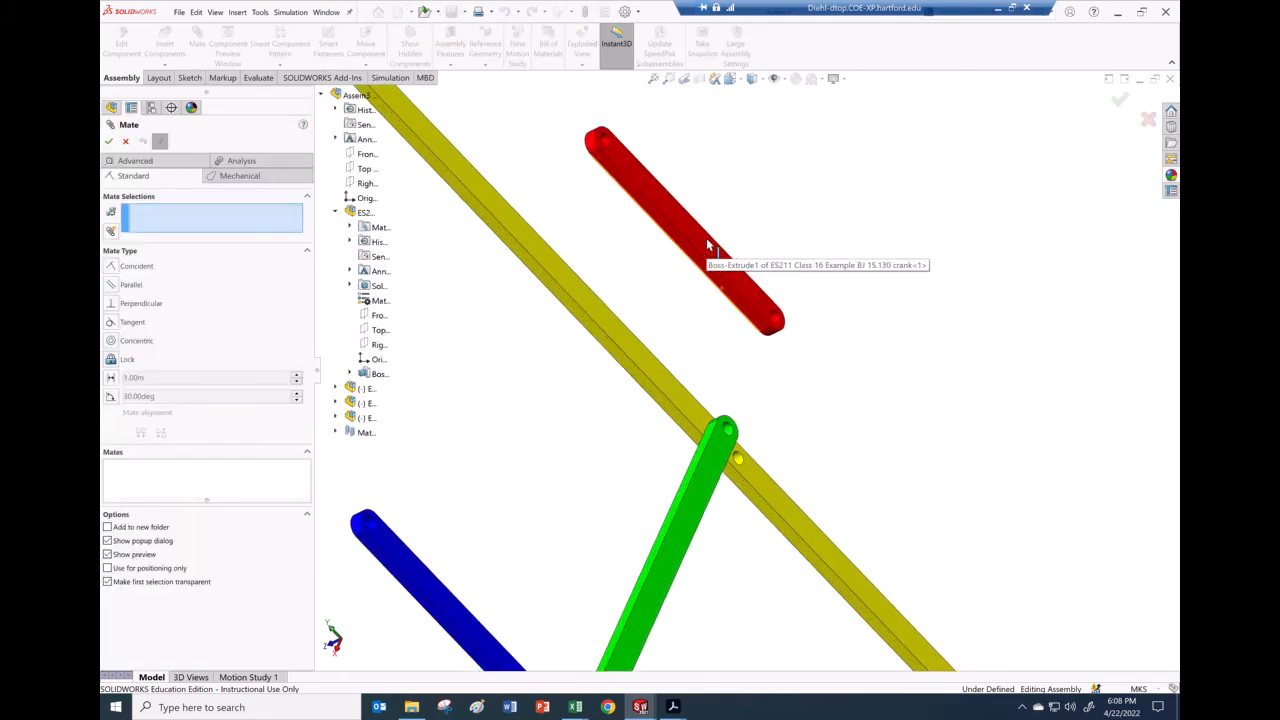
left_click(711, 255)
middle_click_drag(660, 283, 670, 370)
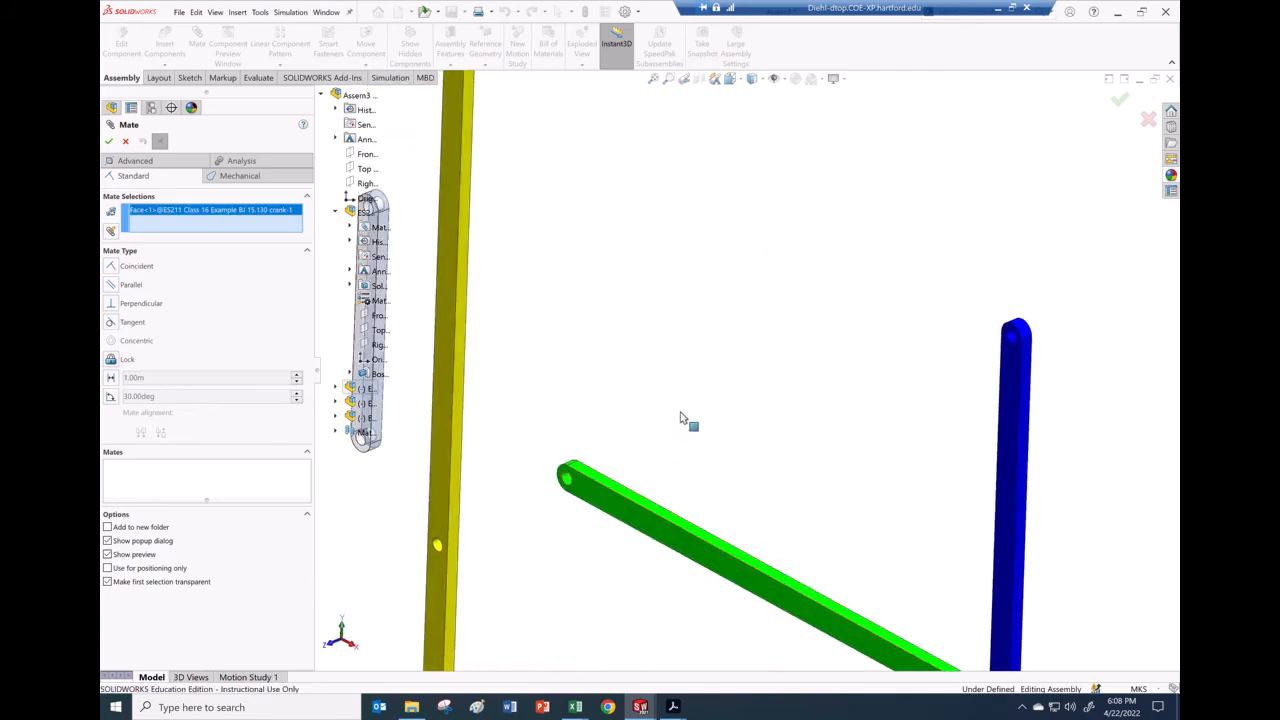
left_click(680, 418)
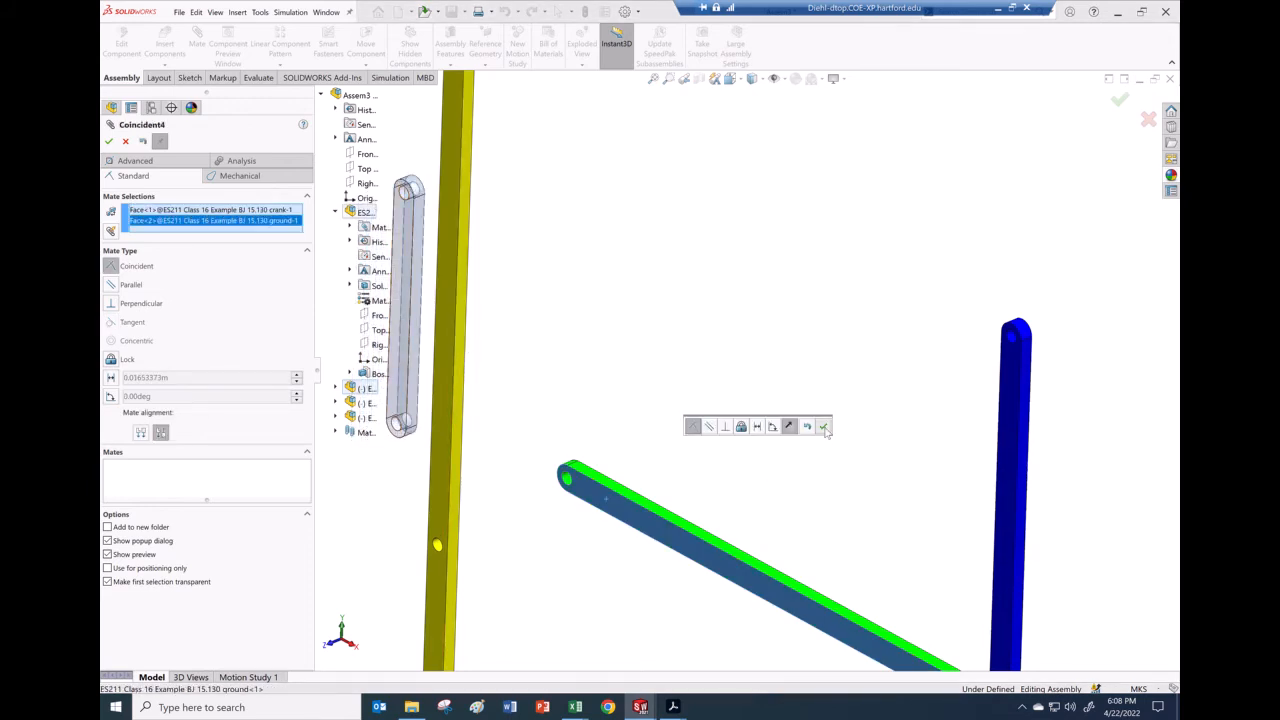
key("Return")
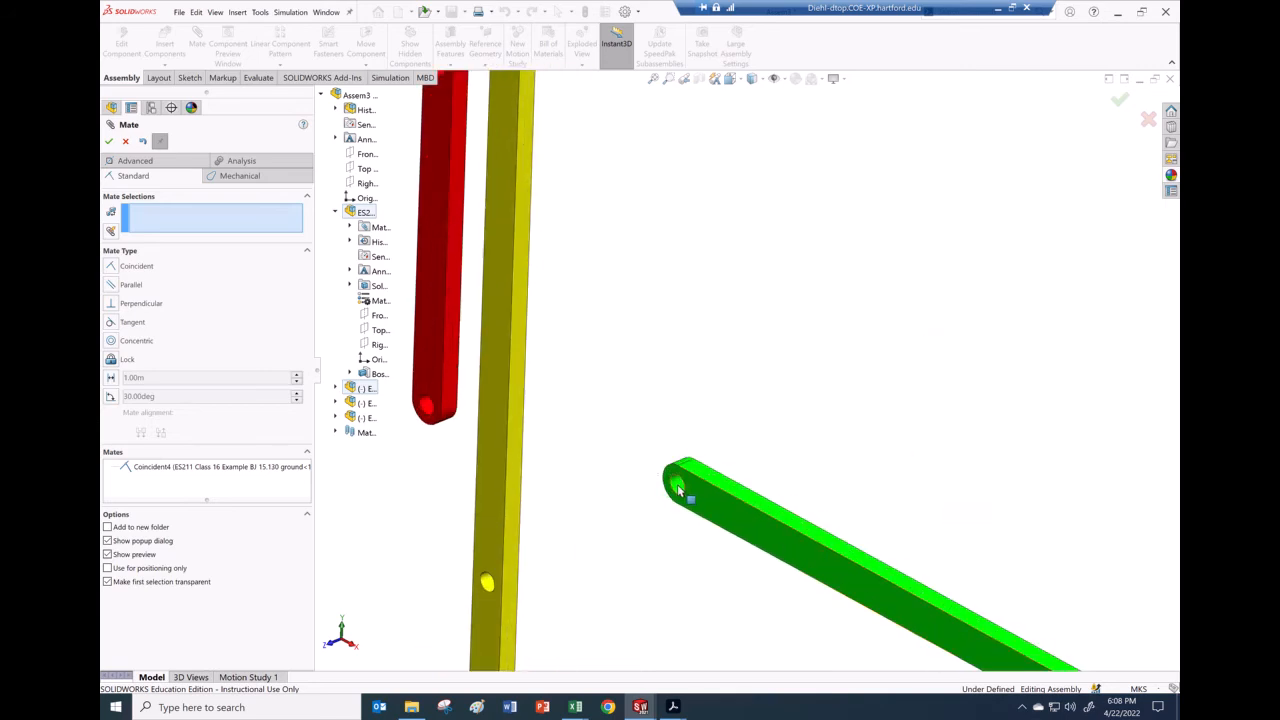
left_click(677, 488)
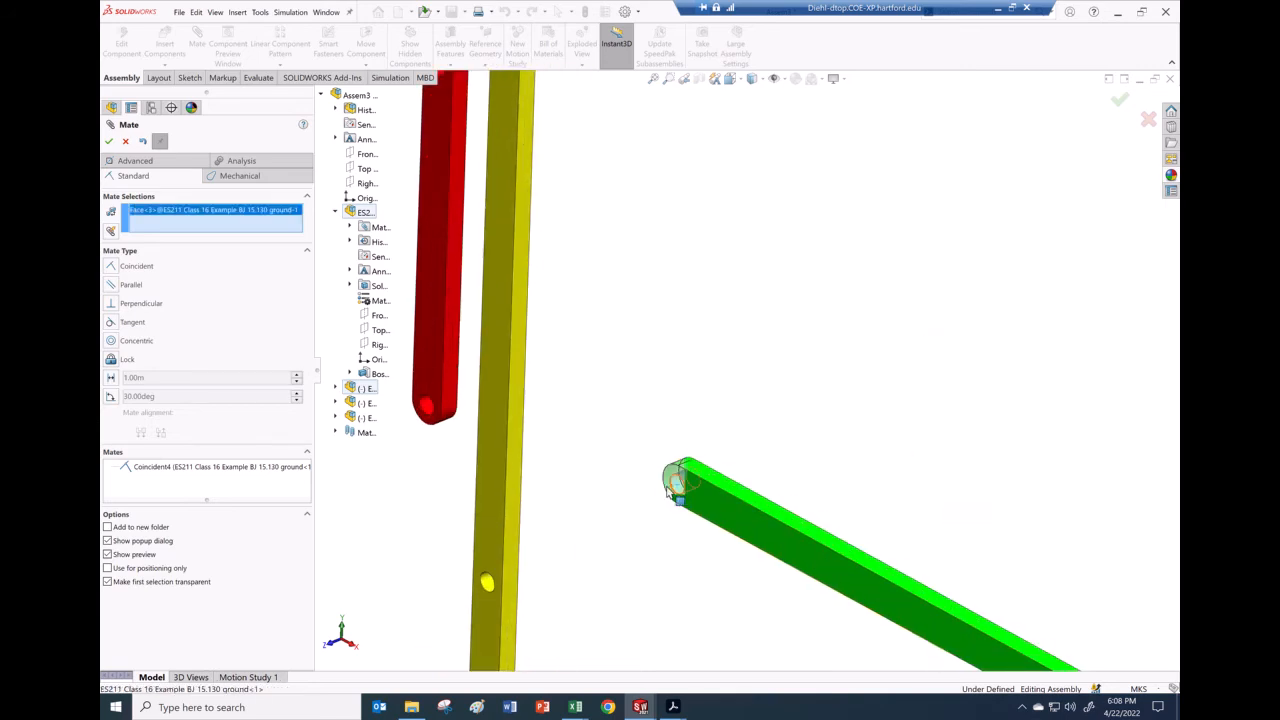
left_click(429, 410)
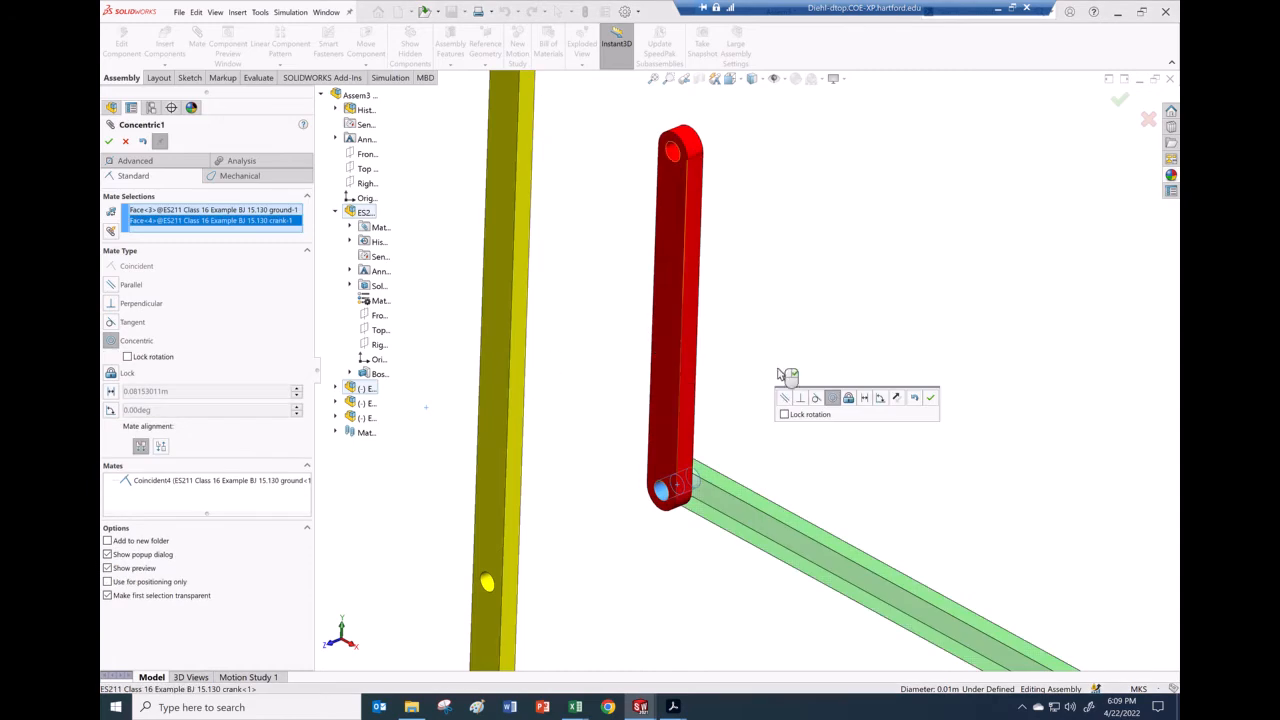
left_click(930, 398)
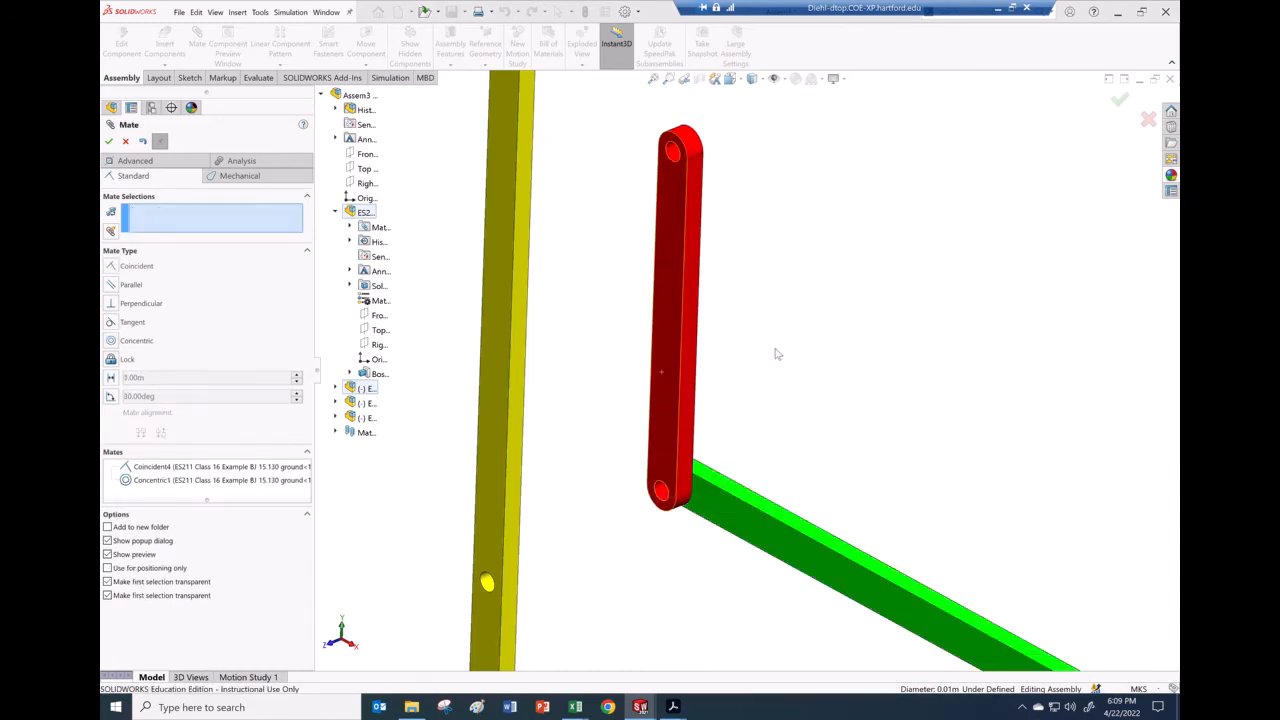
Step: Pin the blue rocker to the ground link's other end with coincident and concentric mates
scroll(778, 354, "up", 5)
middle_click_drag(806, 357, 710, 357)
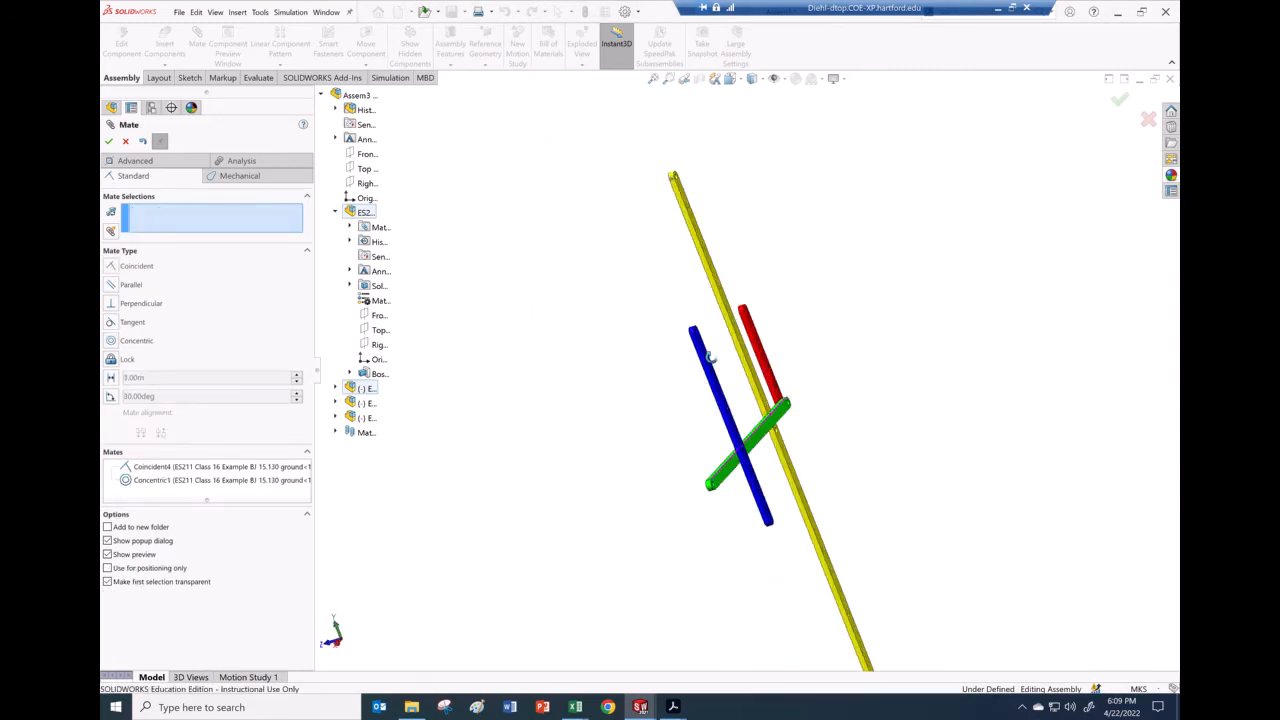
scroll(745, 507, "down", 6)
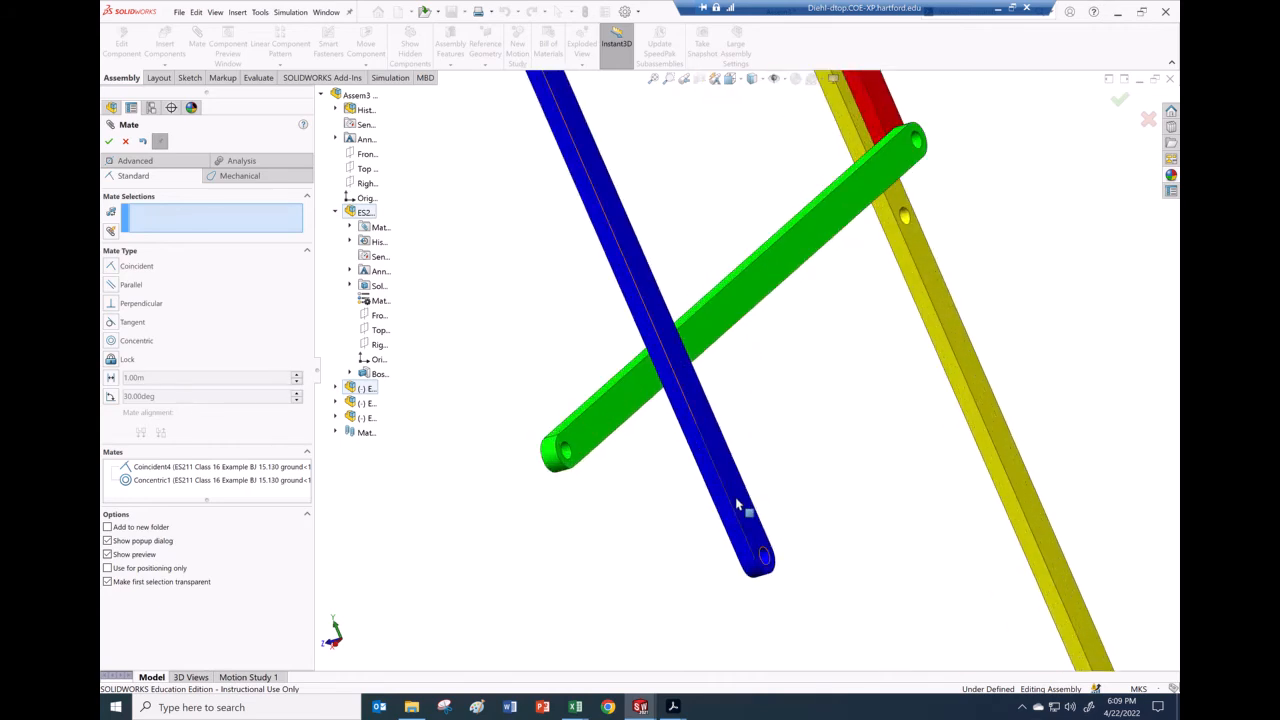
left_click(708, 498)
middle_click_drag(649, 479, 663, 441)
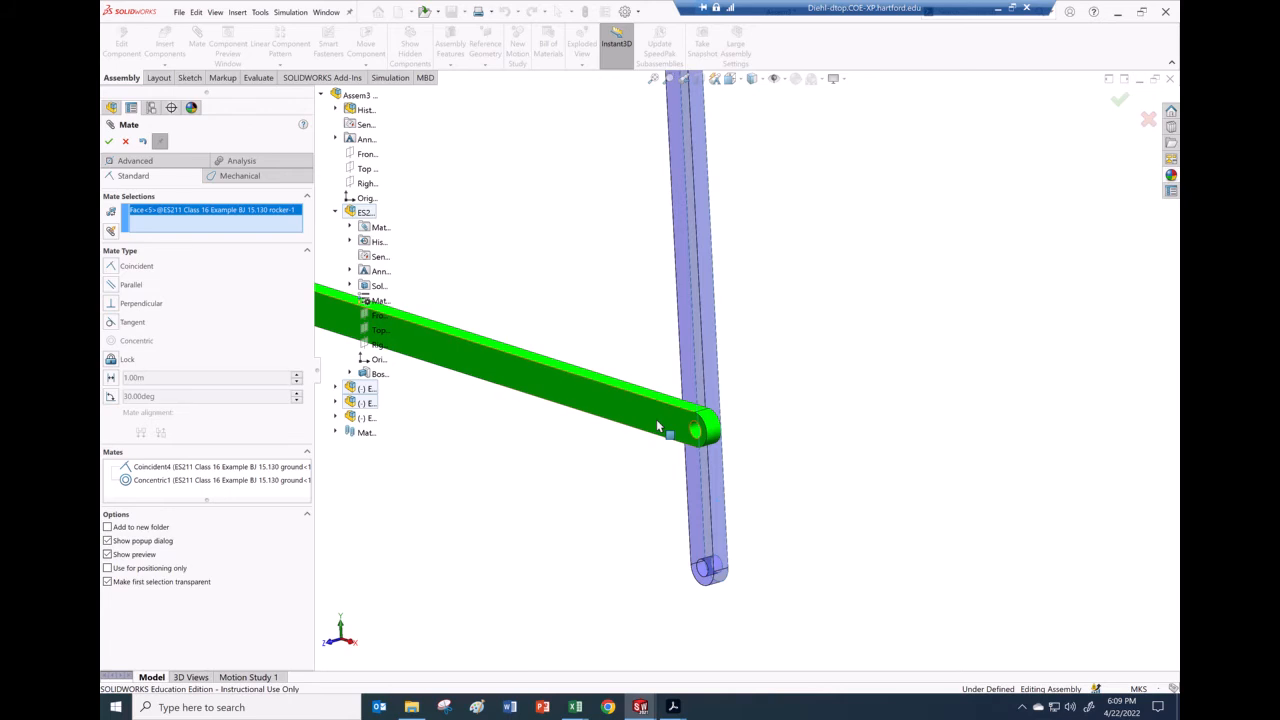
left_click(658, 427)
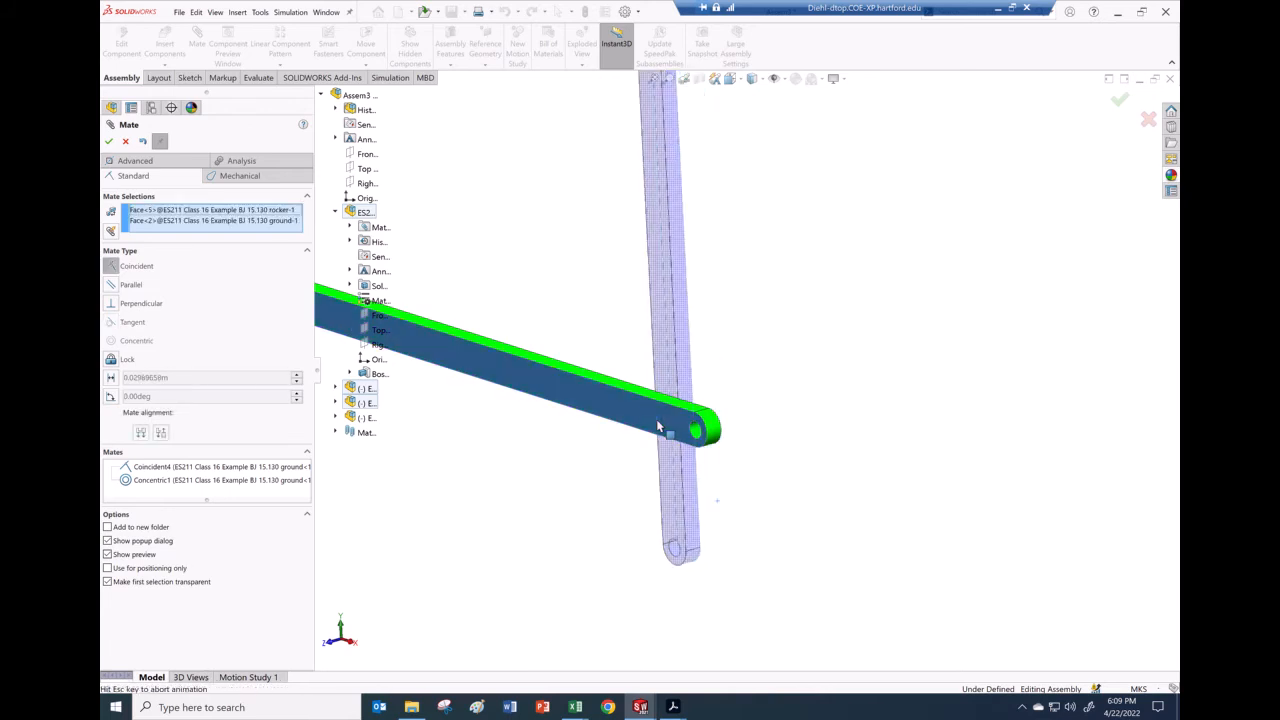
left_click(800, 436)
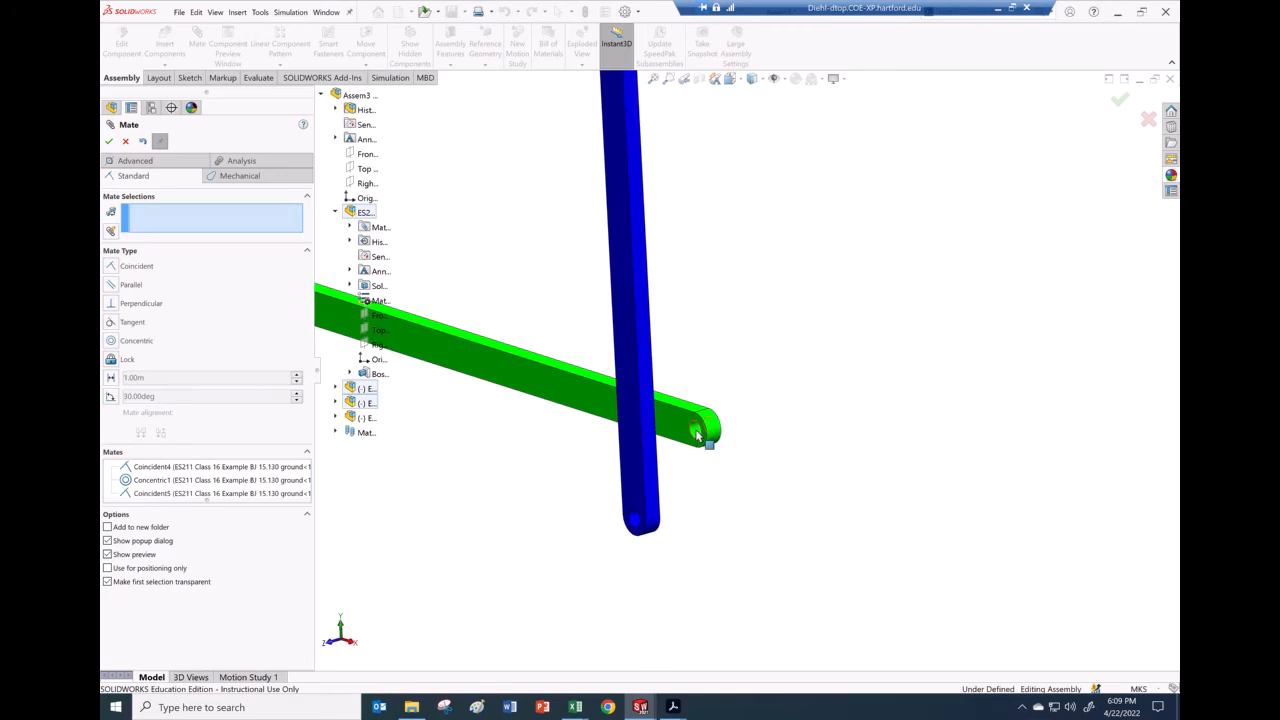
left_click(697, 435)
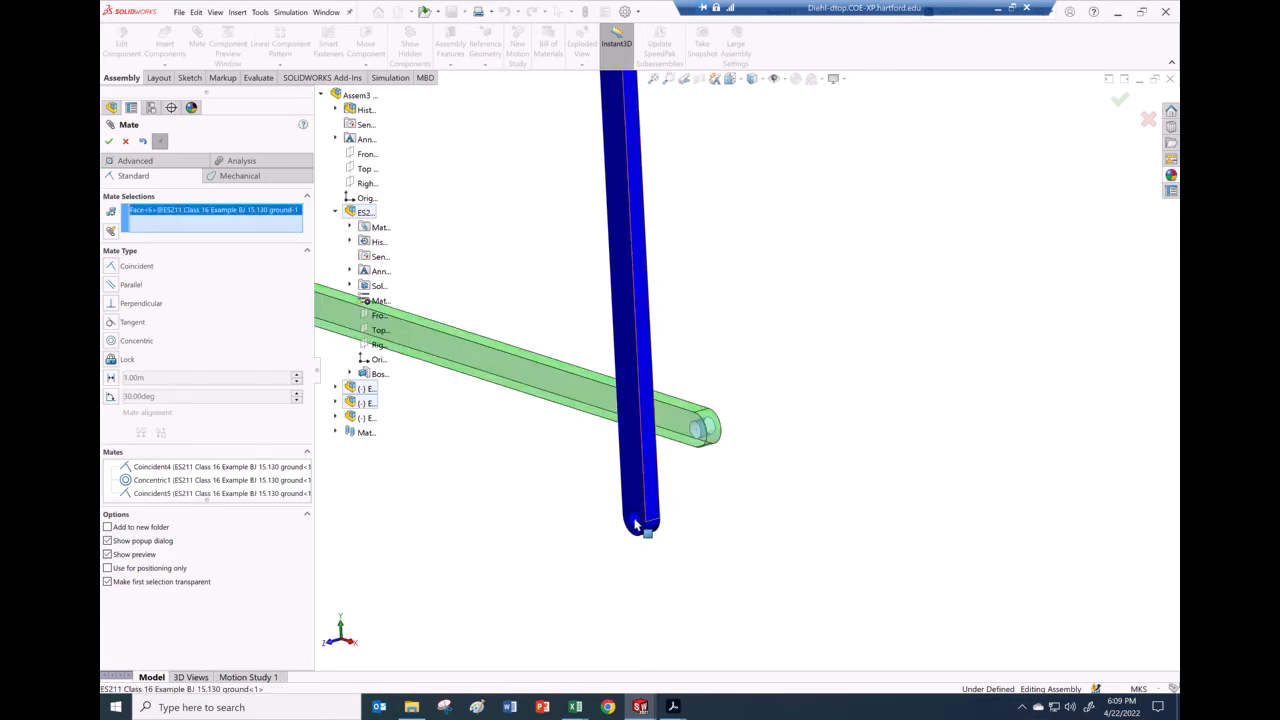
left_click(665, 524)
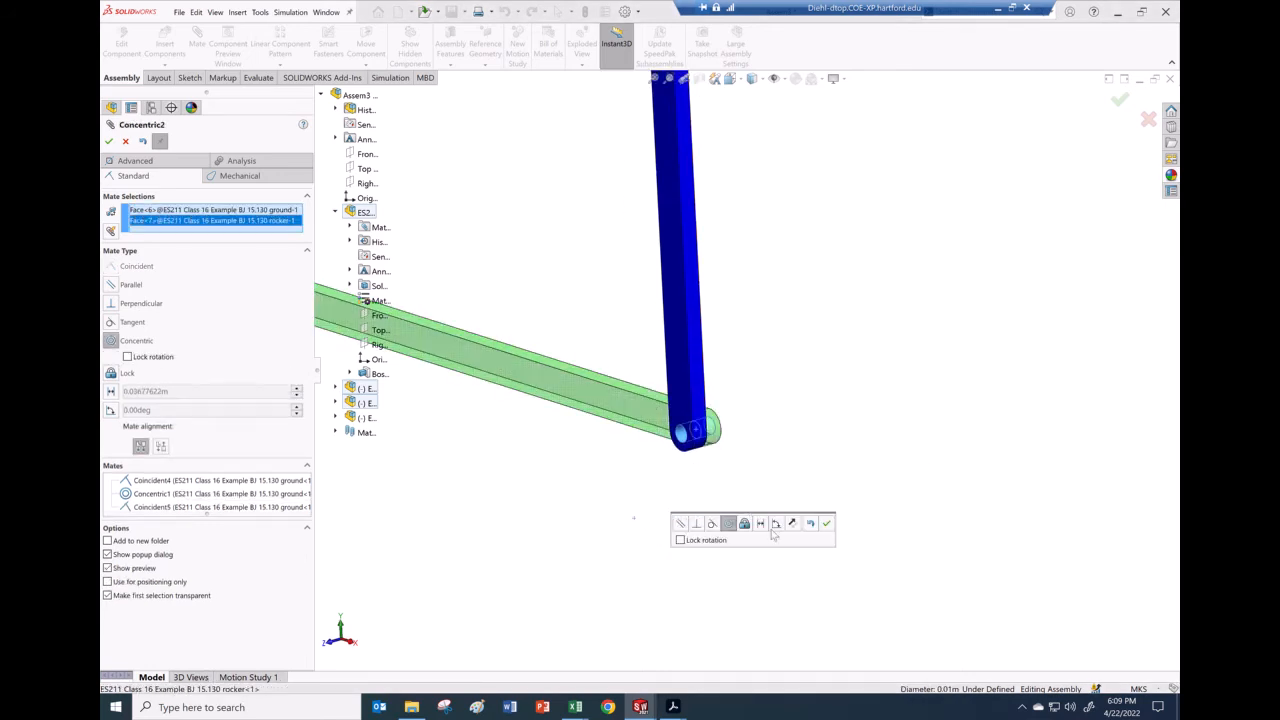
left_click(827, 524)
scroll(757, 457, "up", 4)
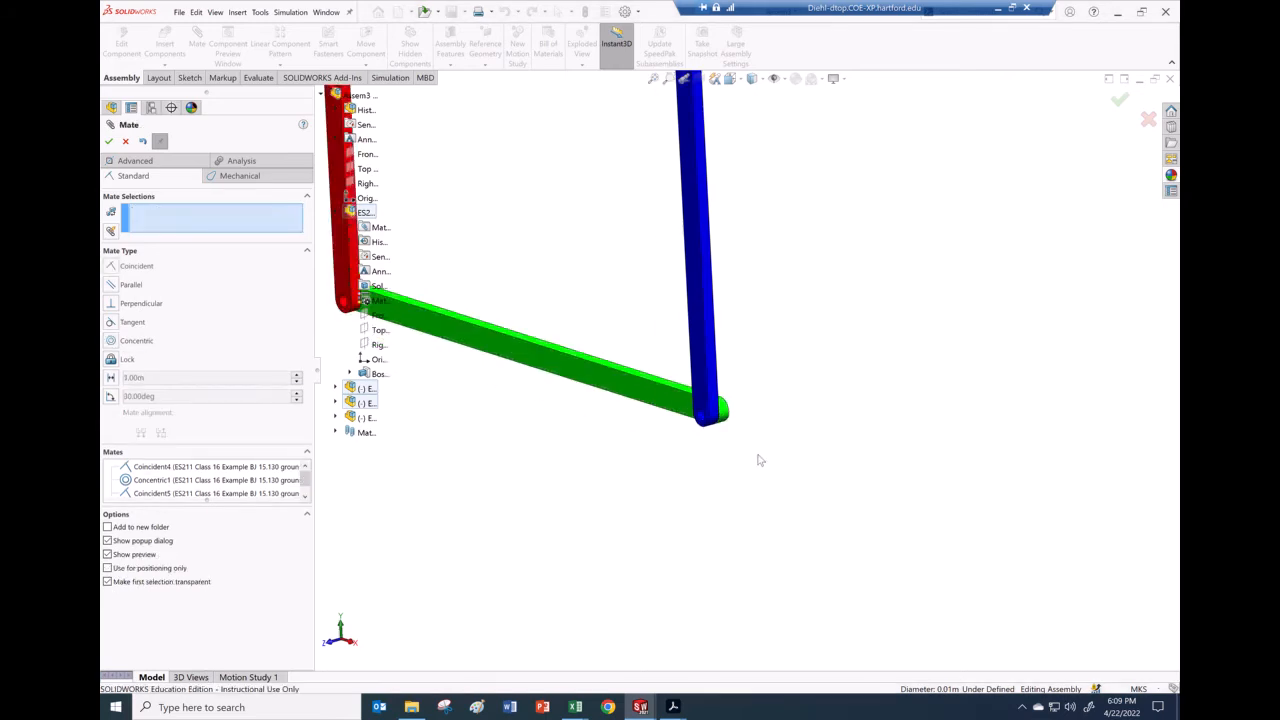
middle_click_drag(647, 432, 687, 451)
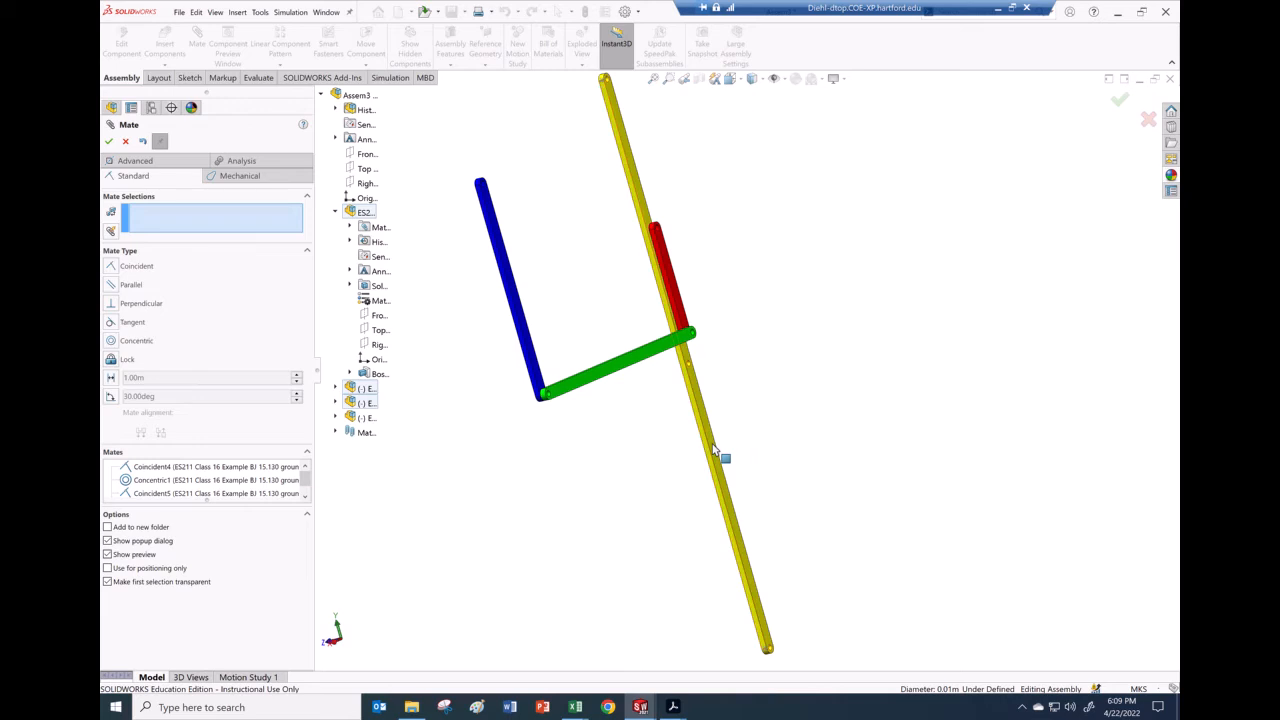
Step: Attach the yellow coupler to the red crank with coincident faces and concentric holes
left_click(714, 450)
middle_click_drag(630, 430, 689, 394)
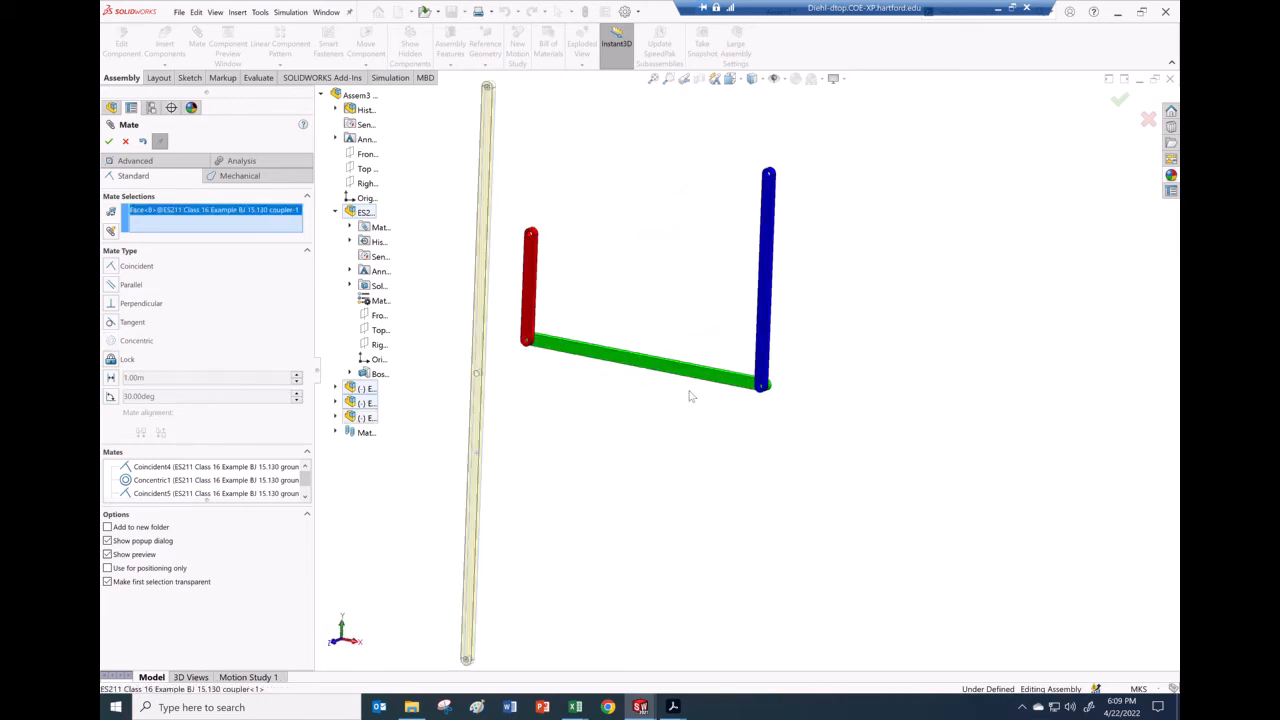
left_click(530, 293)
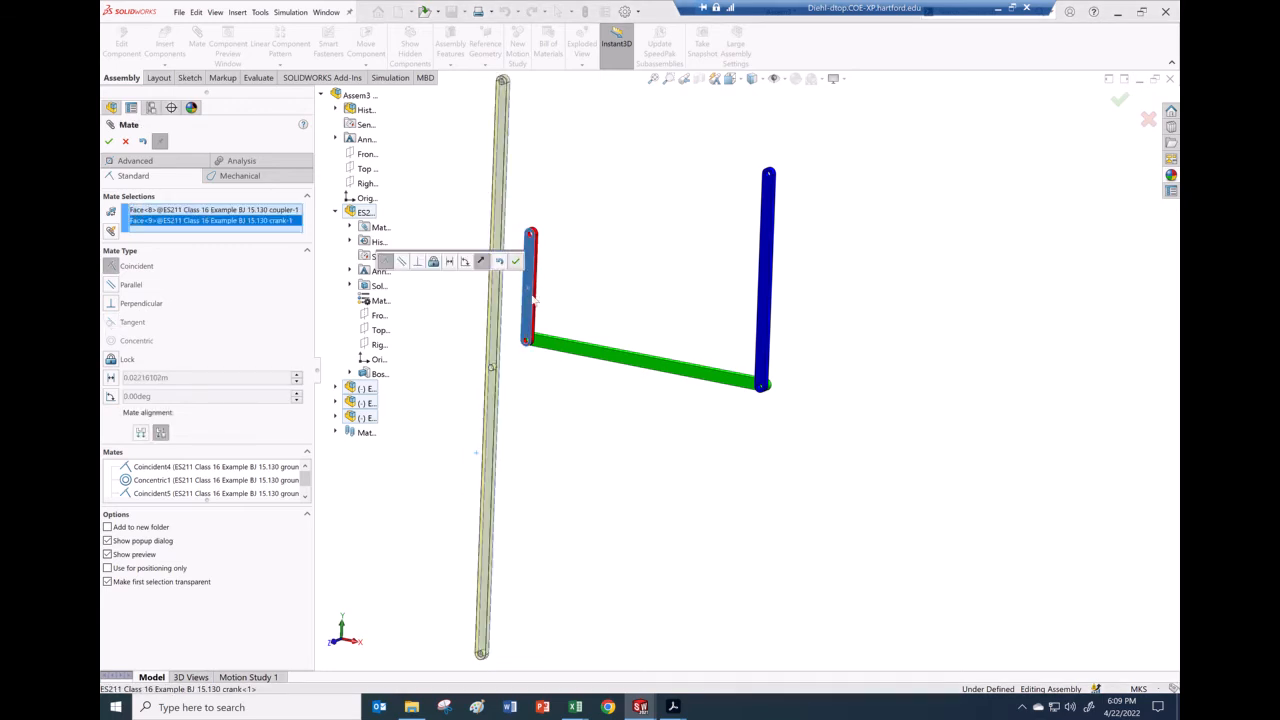
key("Return")
scroll(592, 491, "up", 4)
scroll(623, 506, "down", 10)
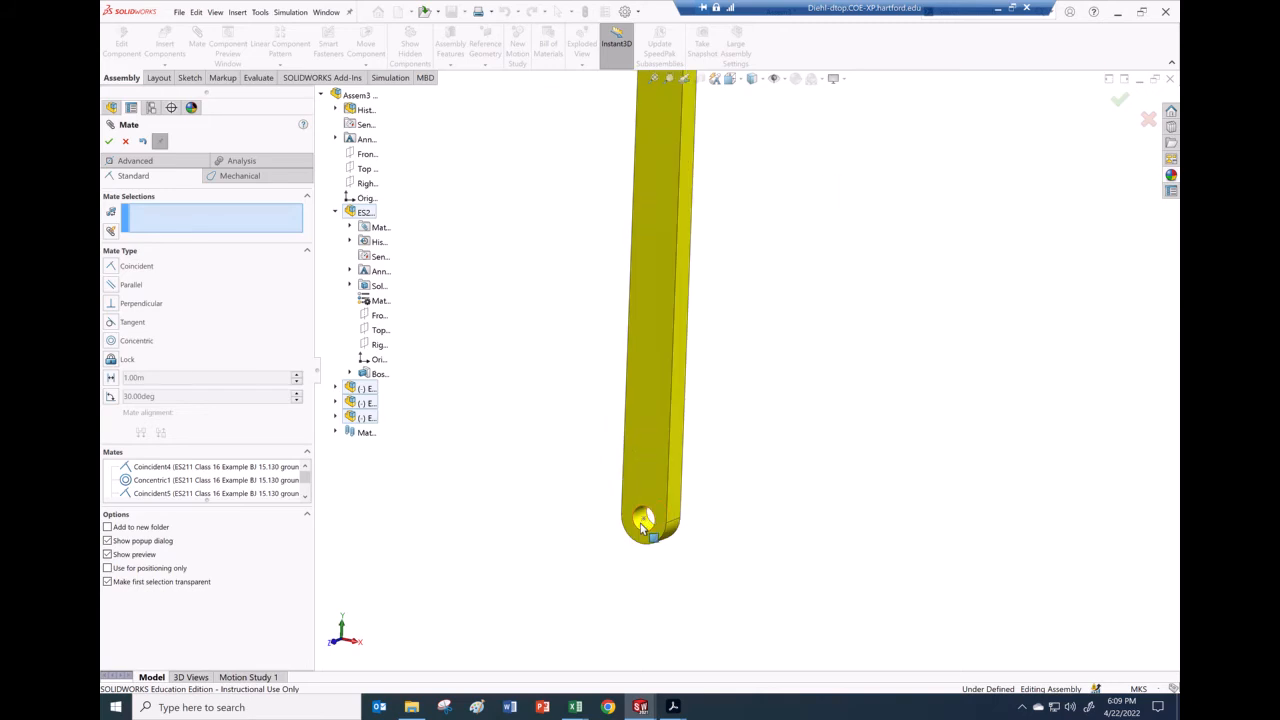
left_click(643, 524)
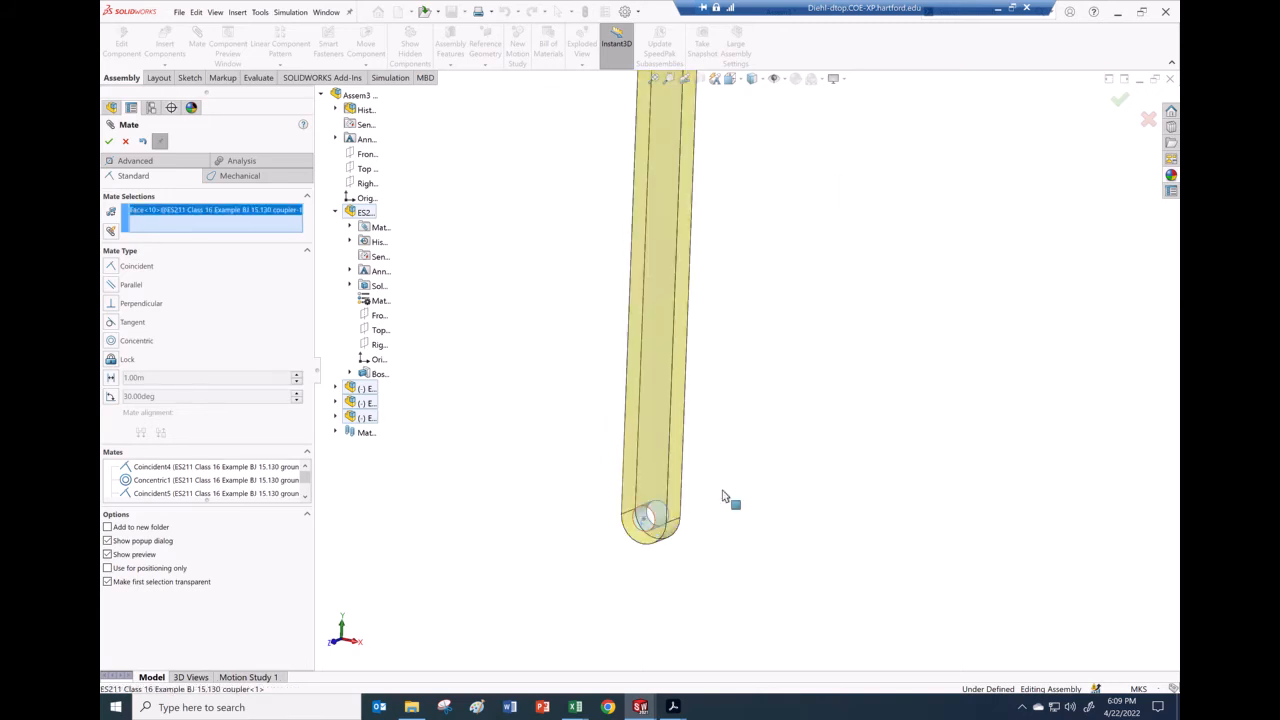
scroll(737, 465, "up", 4)
scroll(741, 464, "up", 2)
scroll(783, 203, "down", 5)
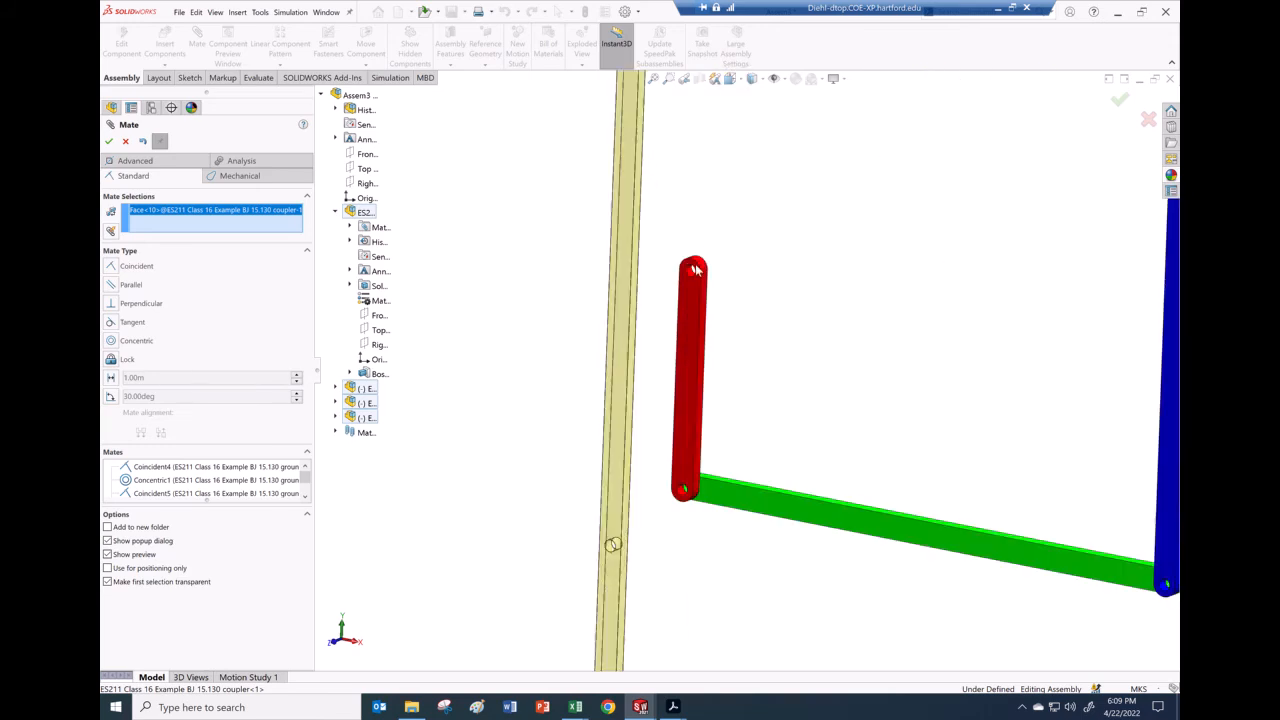
scroll(695, 270, "down", 3)
left_click(697, 355)
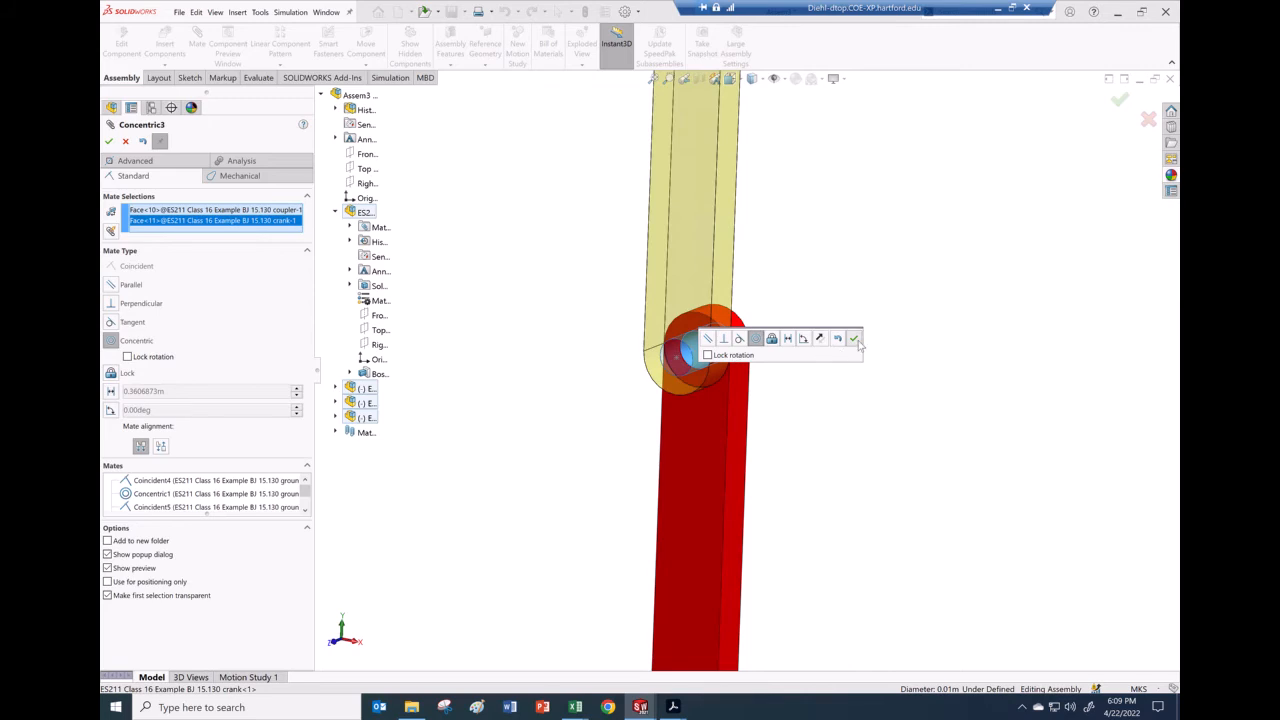
key("Return")
Step: Make the blue rocker's top hole concentric with the yellow coupler's matching hole
scroll(800, 397, "up", 6)
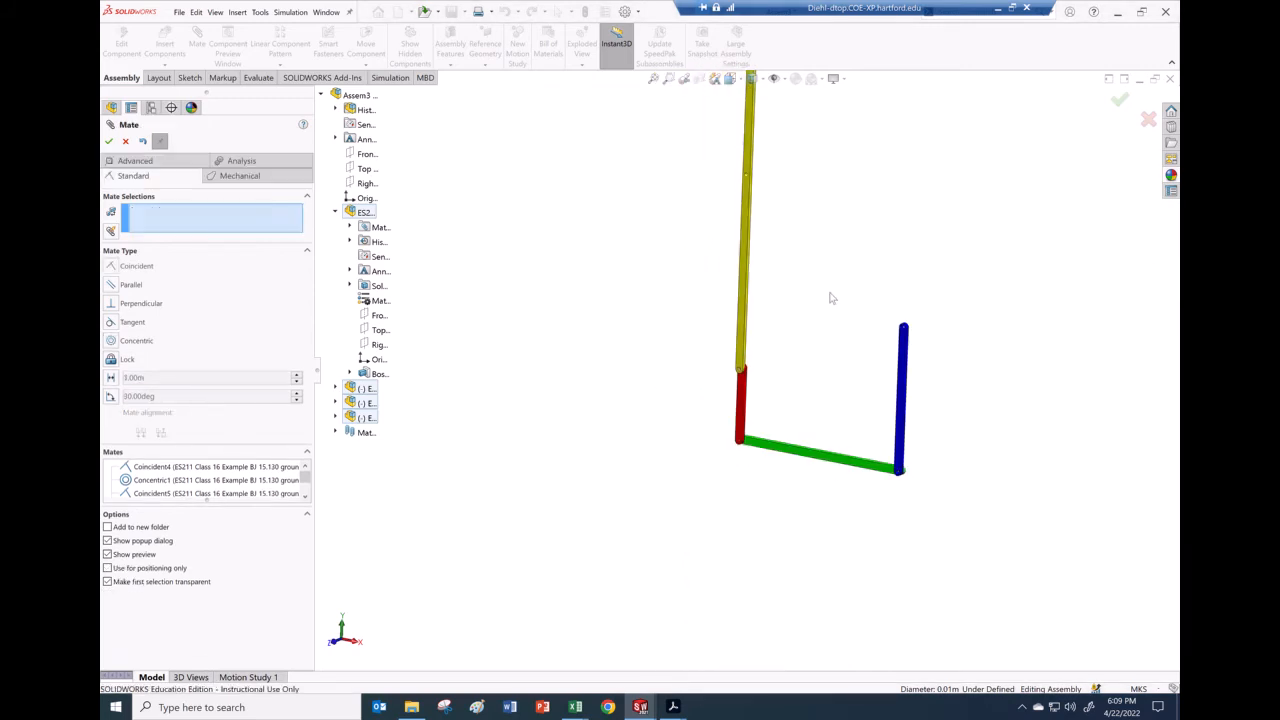
scroll(860, 350, "down", 6)
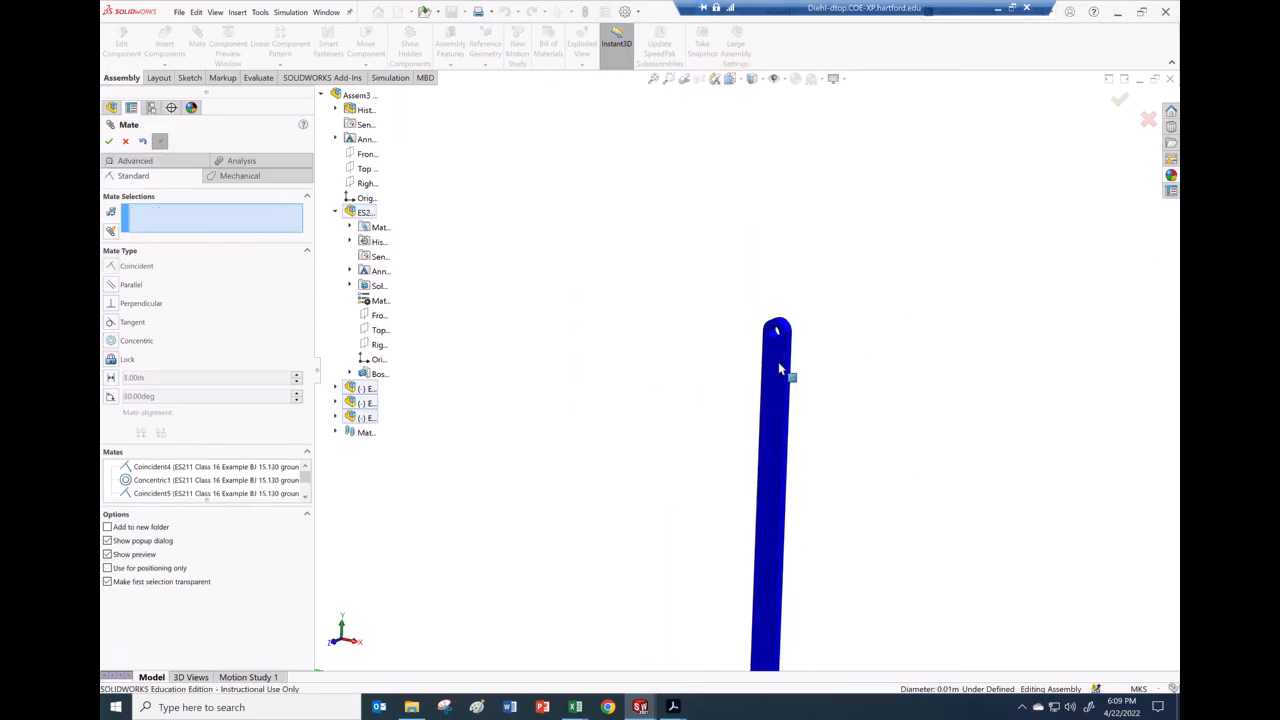
scroll(773, 342, "down", 4)
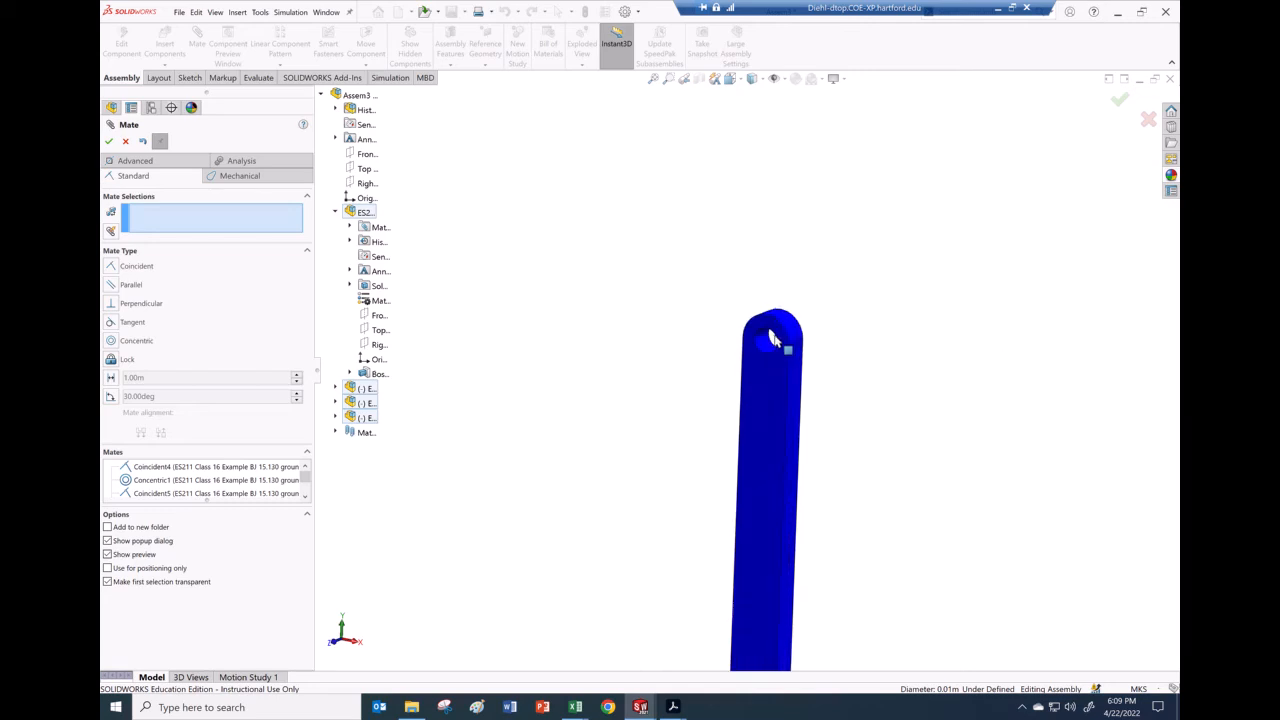
left_click(757, 357)
scroll(849, 404, "up", 6)
scroll(643, 286, "down", 6)
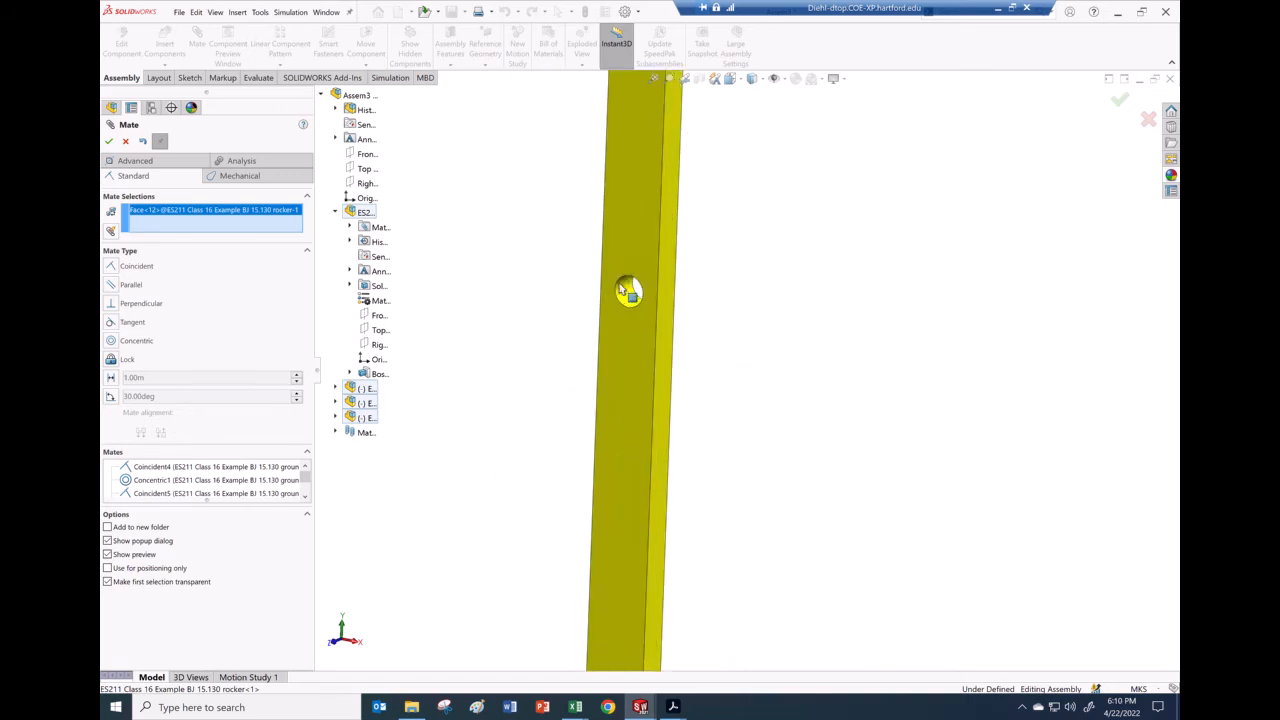
left_click(627, 291)
scroll(740, 406, "up", 5)
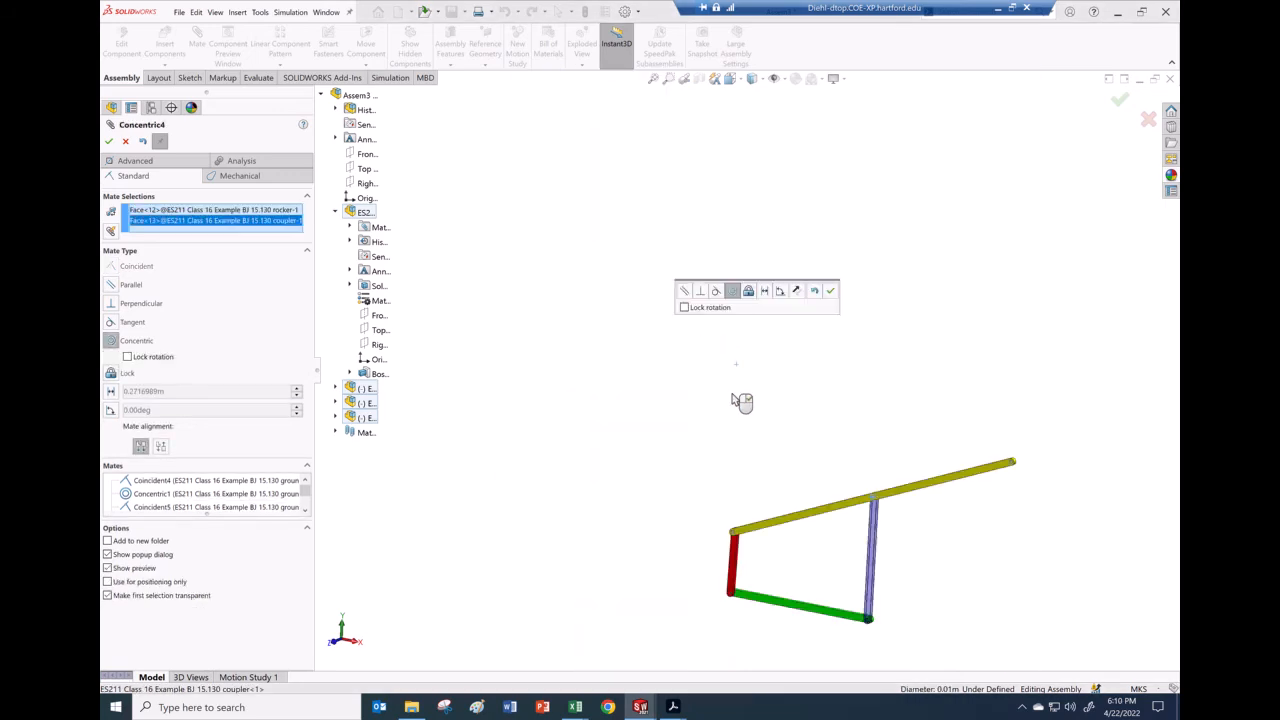
left_click(831, 291)
scroll(783, 434, "down", 4)
scroll(800, 470, "up", 2)
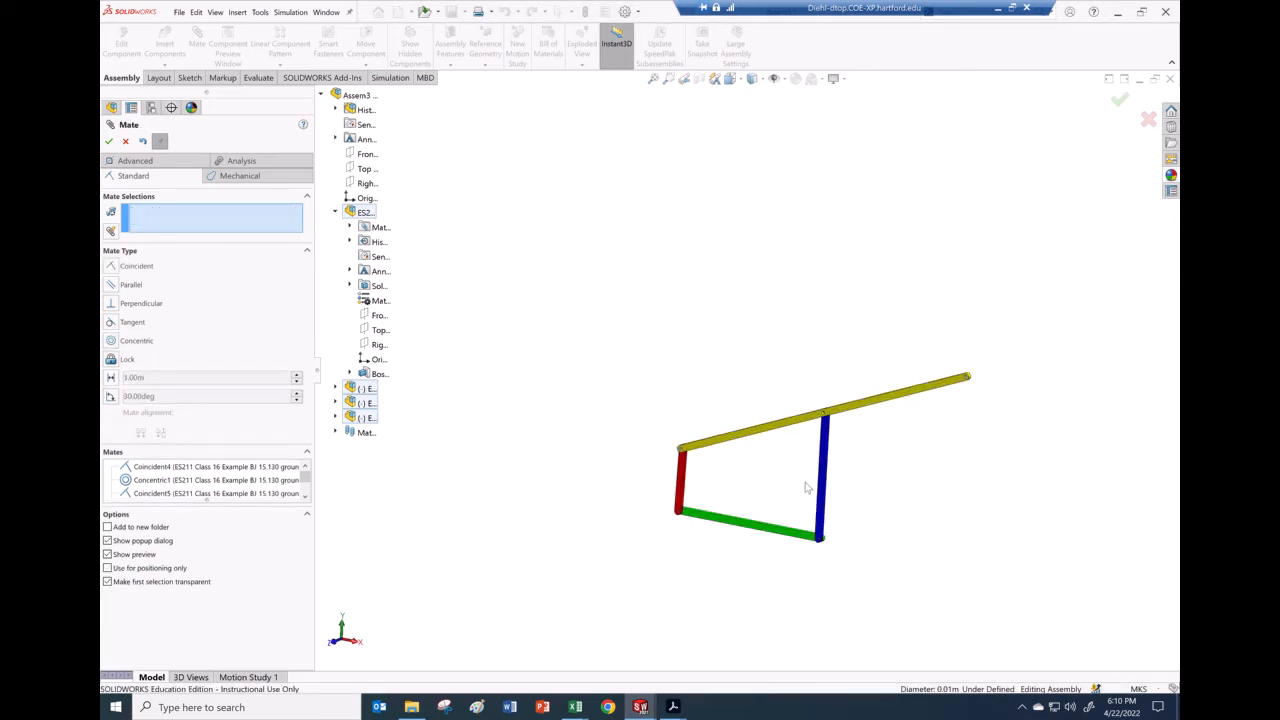
scroll(806, 487, "down", 2)
Step: Drag the red crank to rotate the linkage, then view the crank-ground joint
left_click_drag(624, 462, 686, 474)
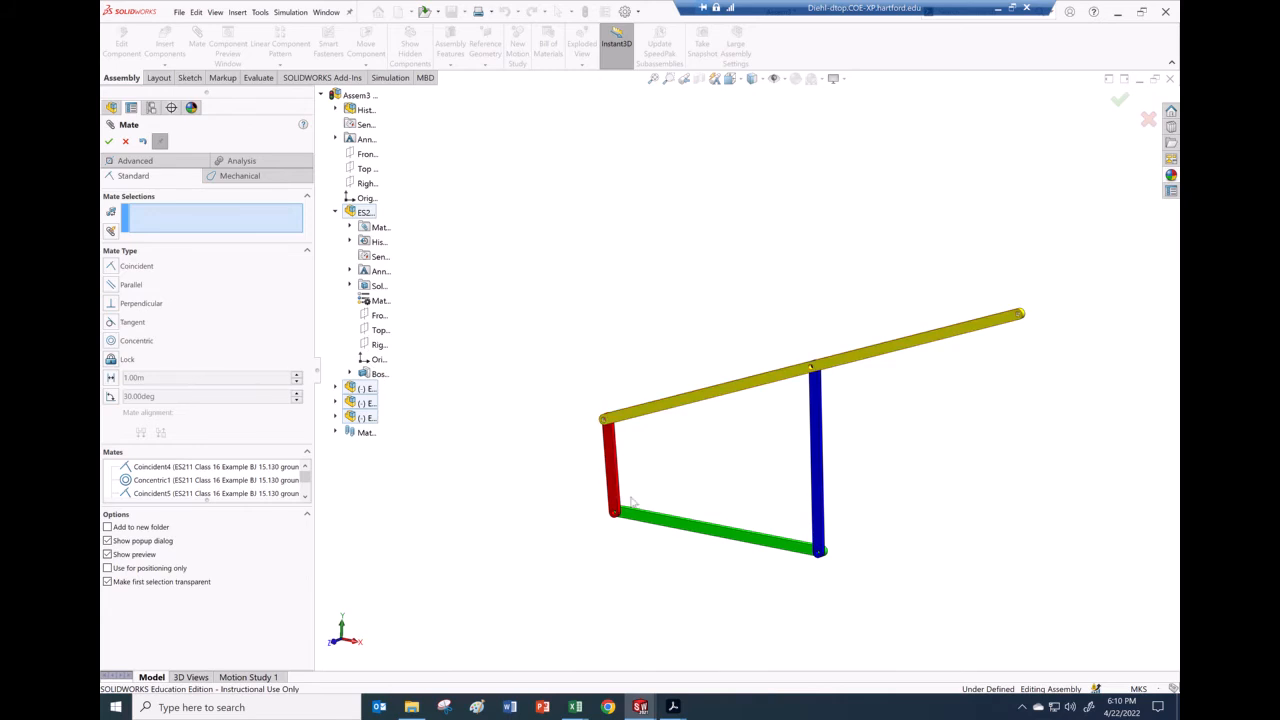
scroll(658, 510, "down", 5)
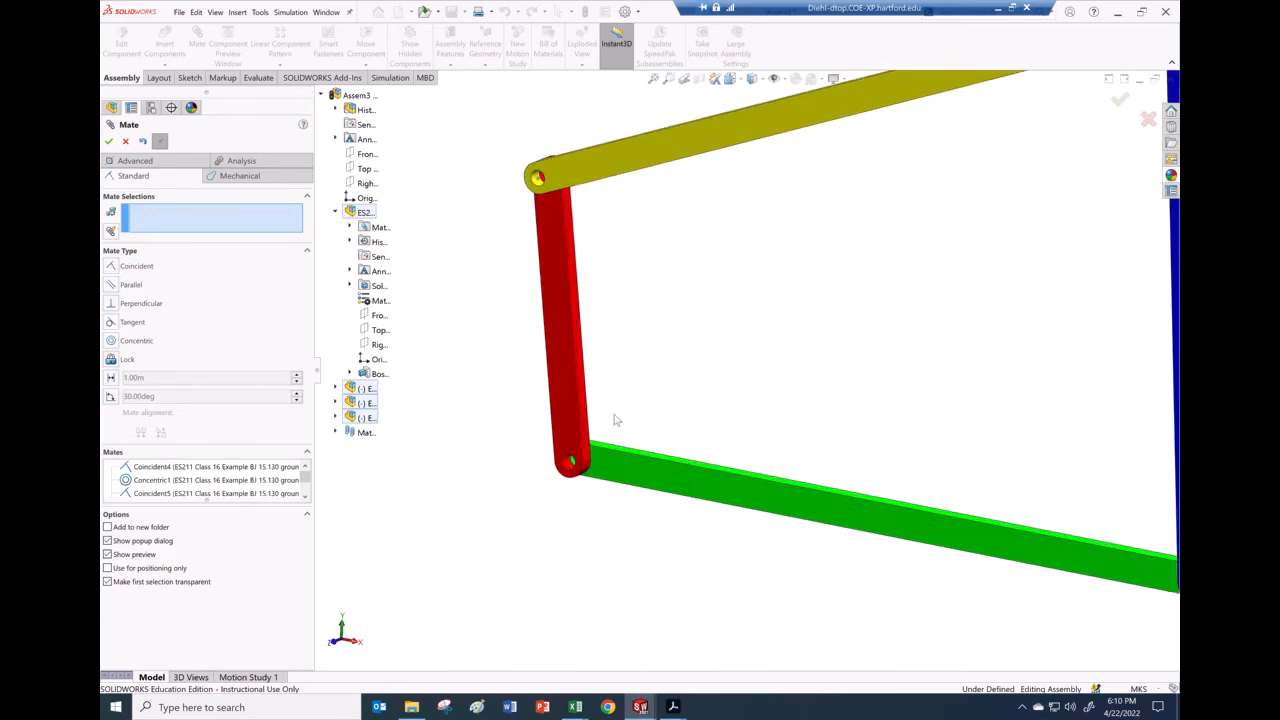
scroll(616, 420, "down", 3)
middle_click_drag(700, 430, 816, 362)
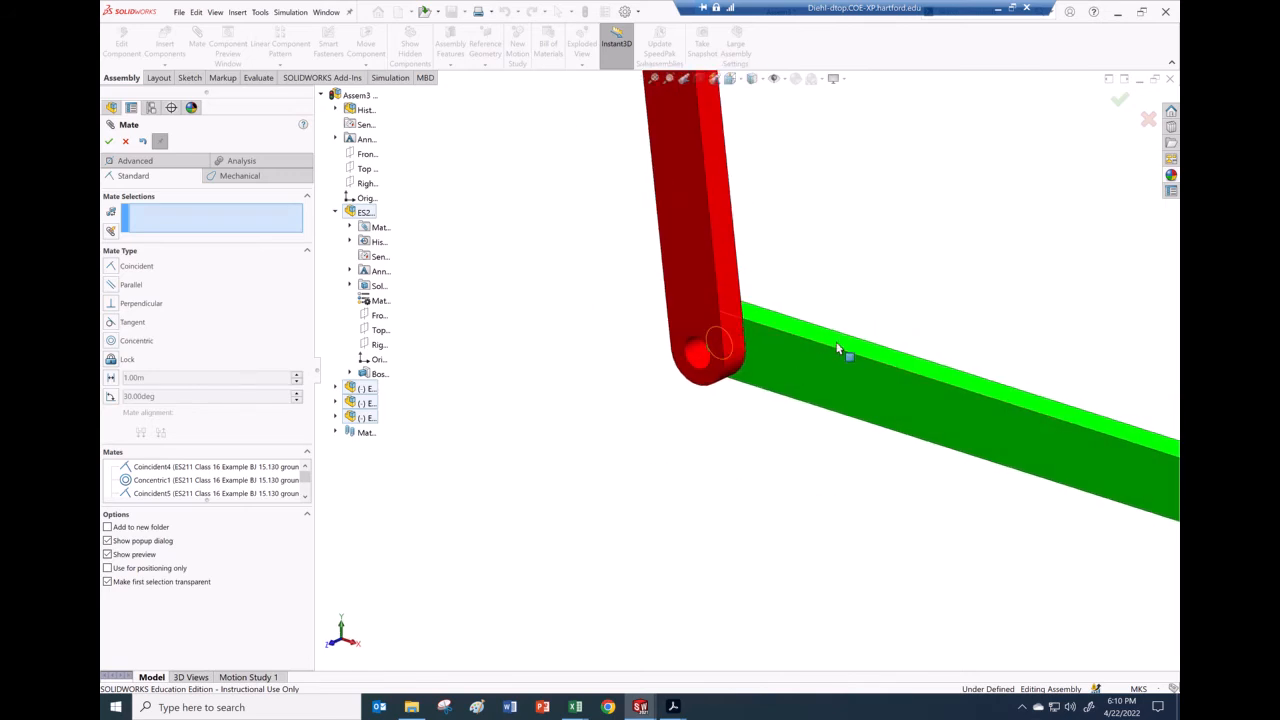
Step: Add a 90° angle mate between the ground link's face and the crank's side face
left_click(838, 348)
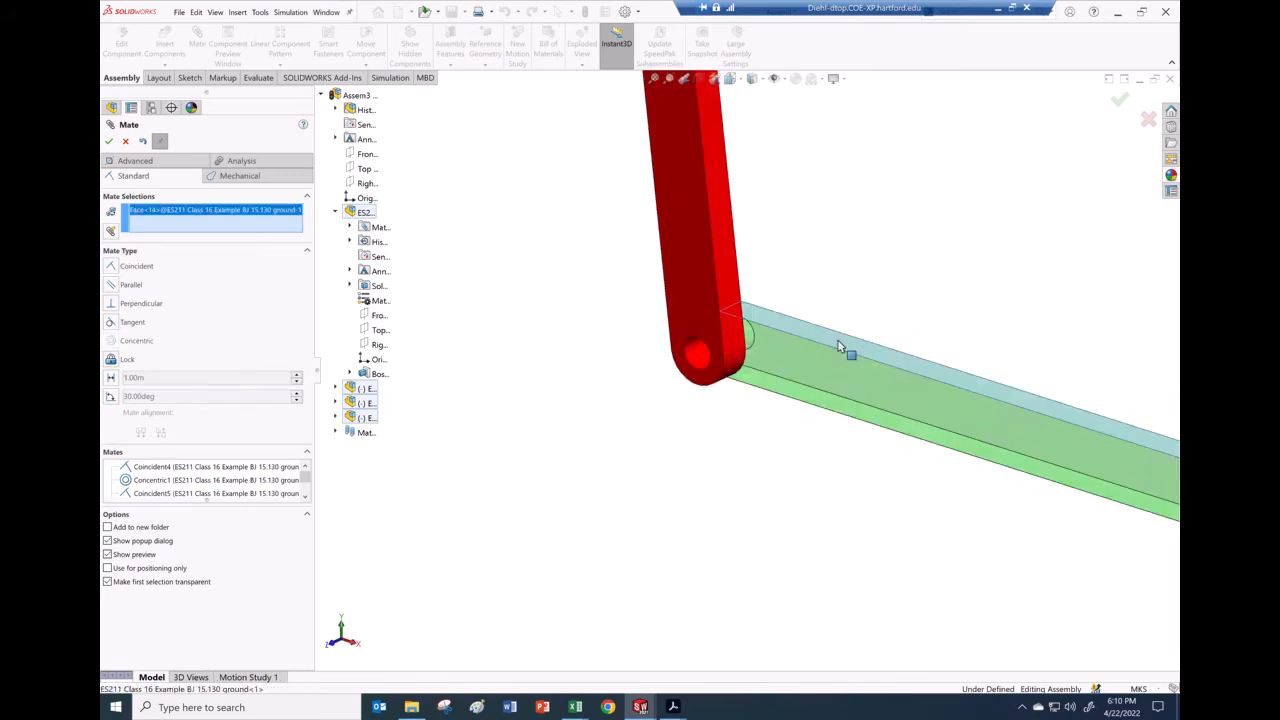
left_click(728, 260)
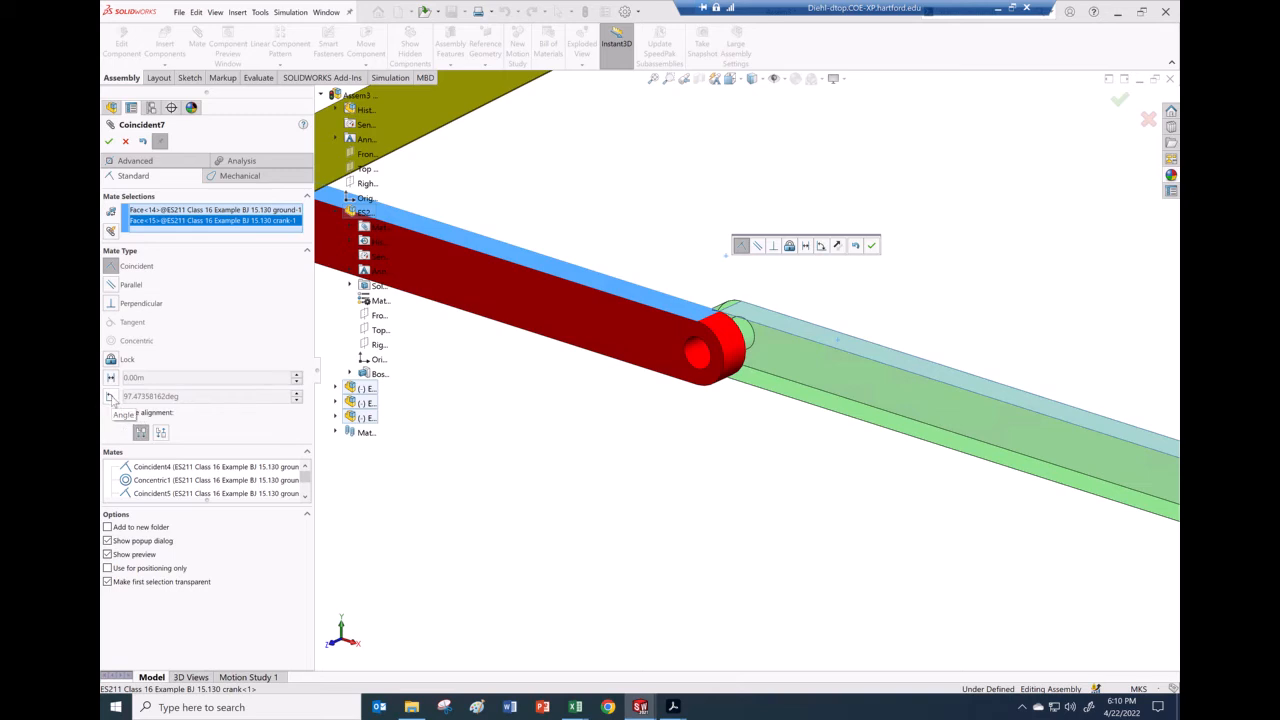
left_click(111, 397)
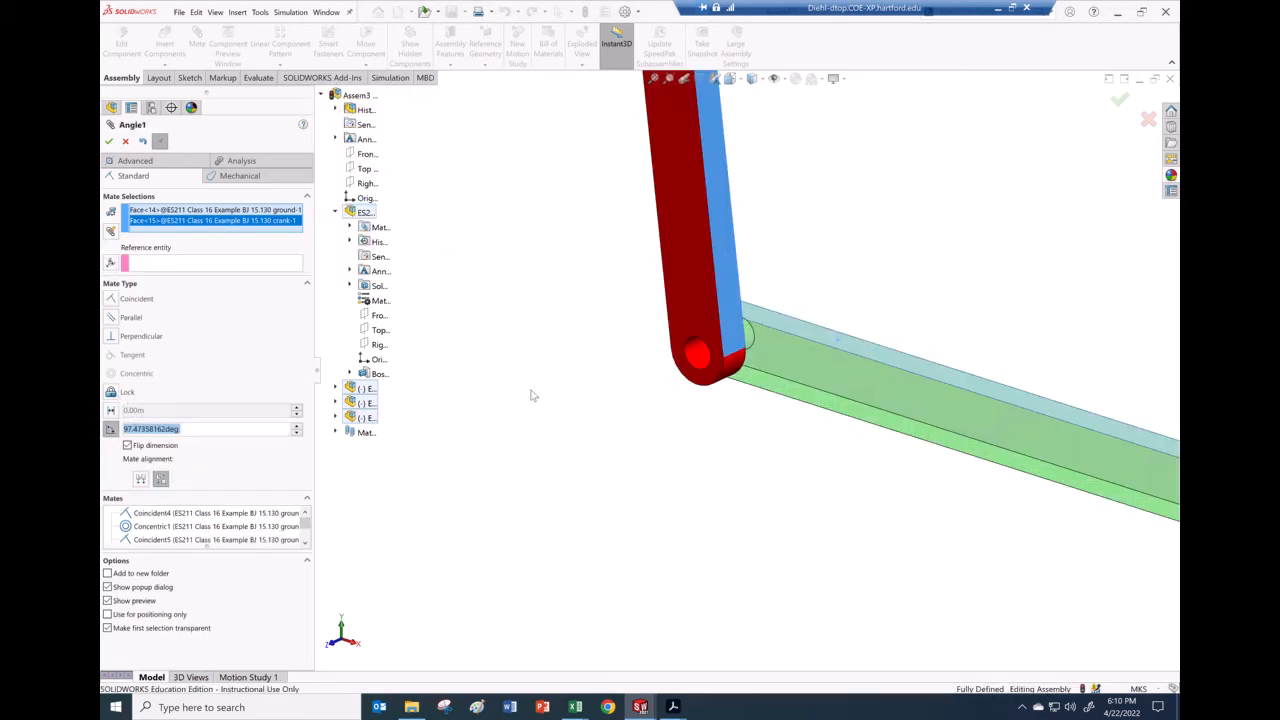
left_click_drag(204, 430, 131, 428)
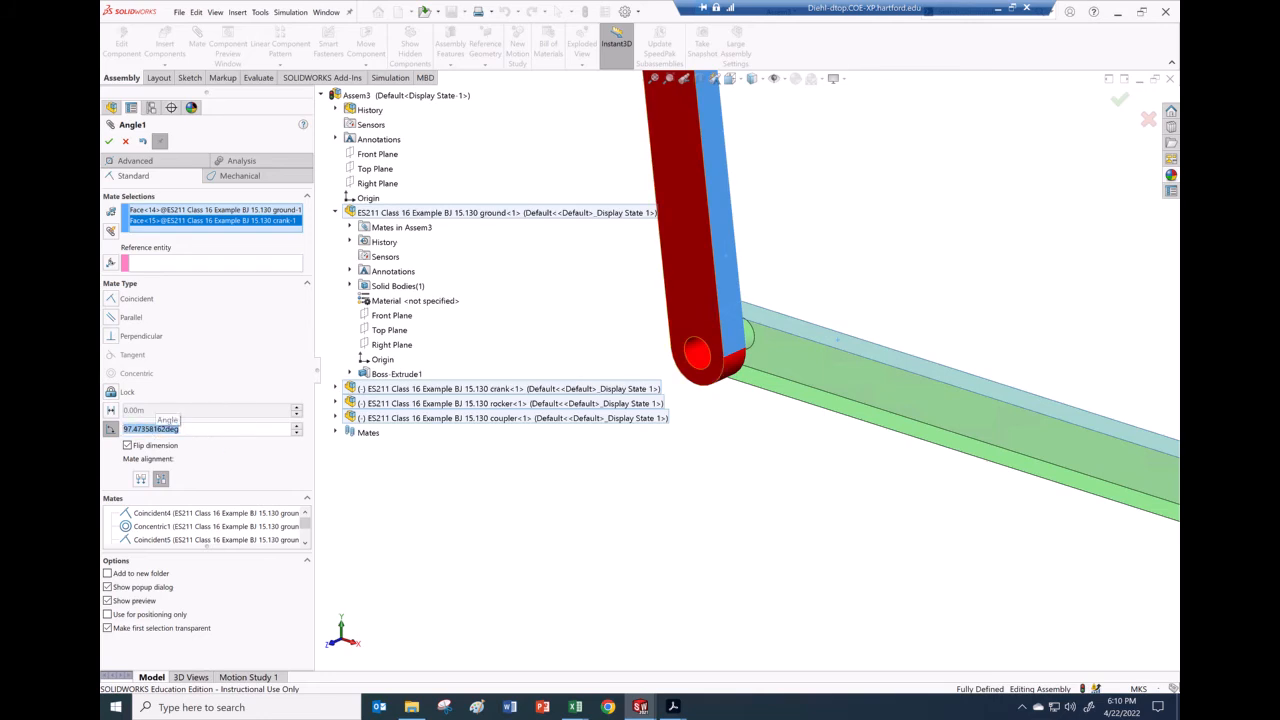
type("90")
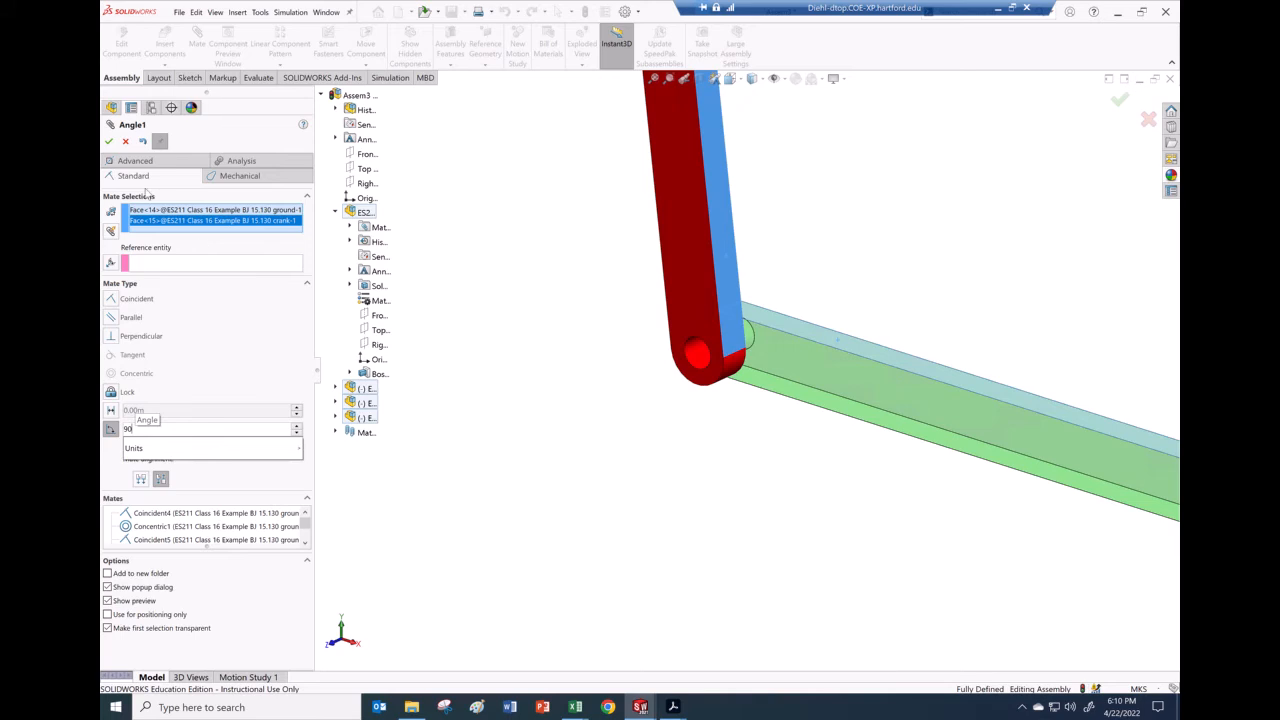
key("Return")
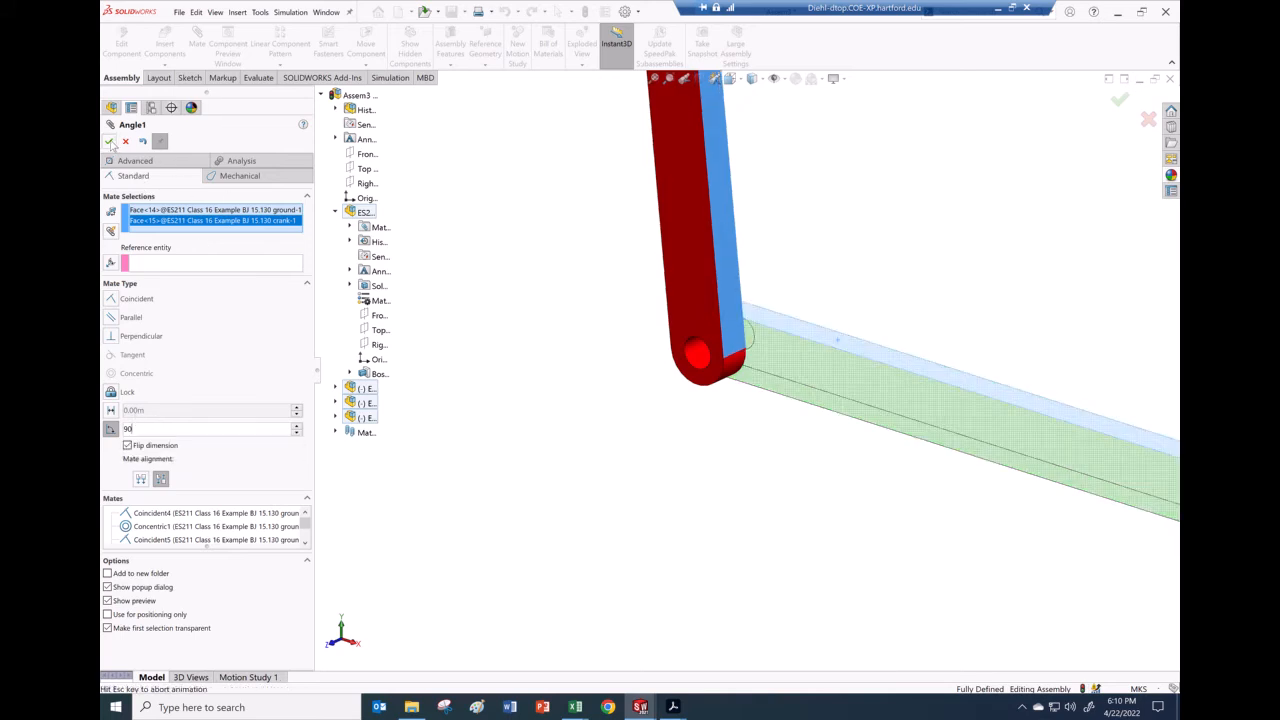
scroll(777, 447, "up", 5)
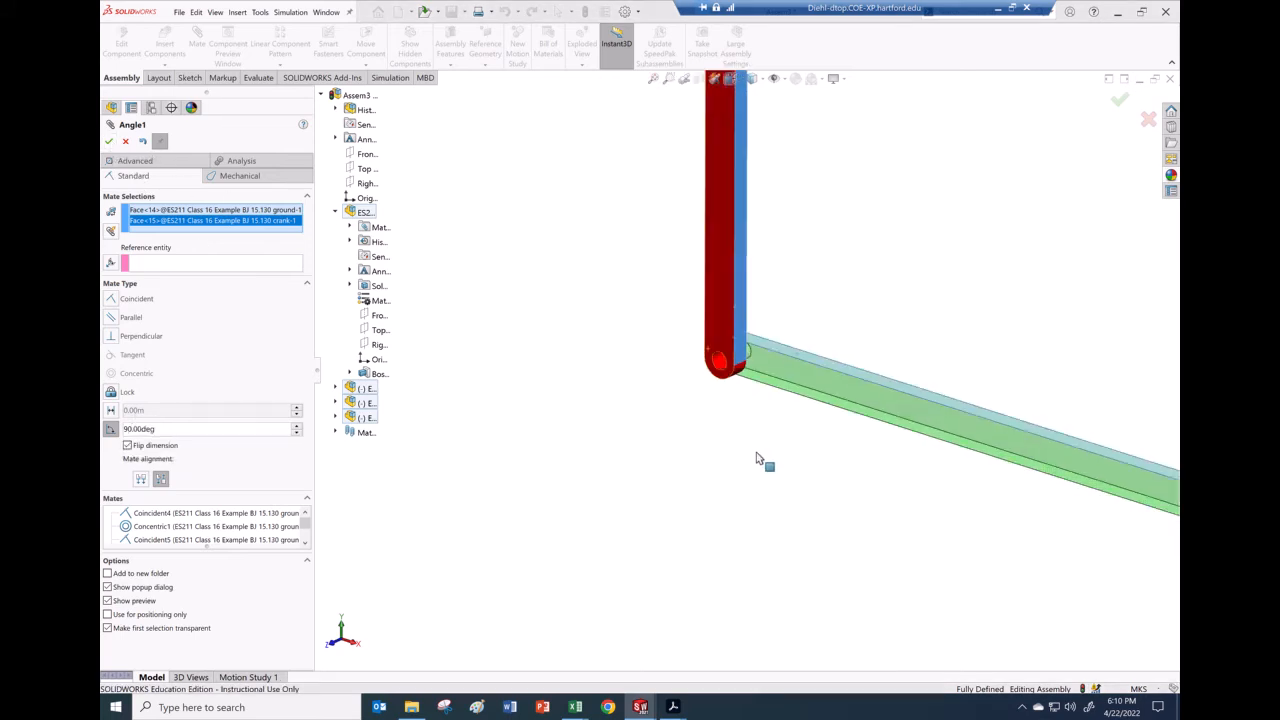
middle_click_drag(792, 380, 892, 337)
scroll(891, 334, "down", 3)
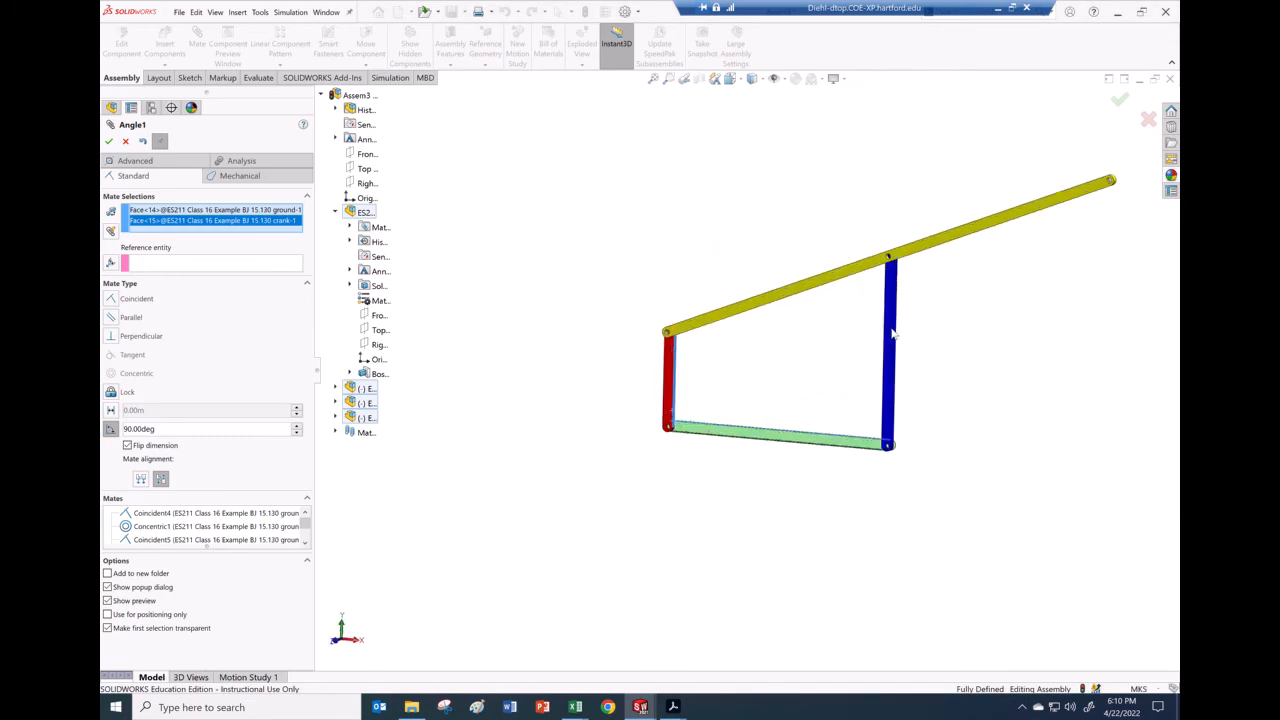
scroll(891, 328, "up", 3)
scroll(868, 334, "down", 3)
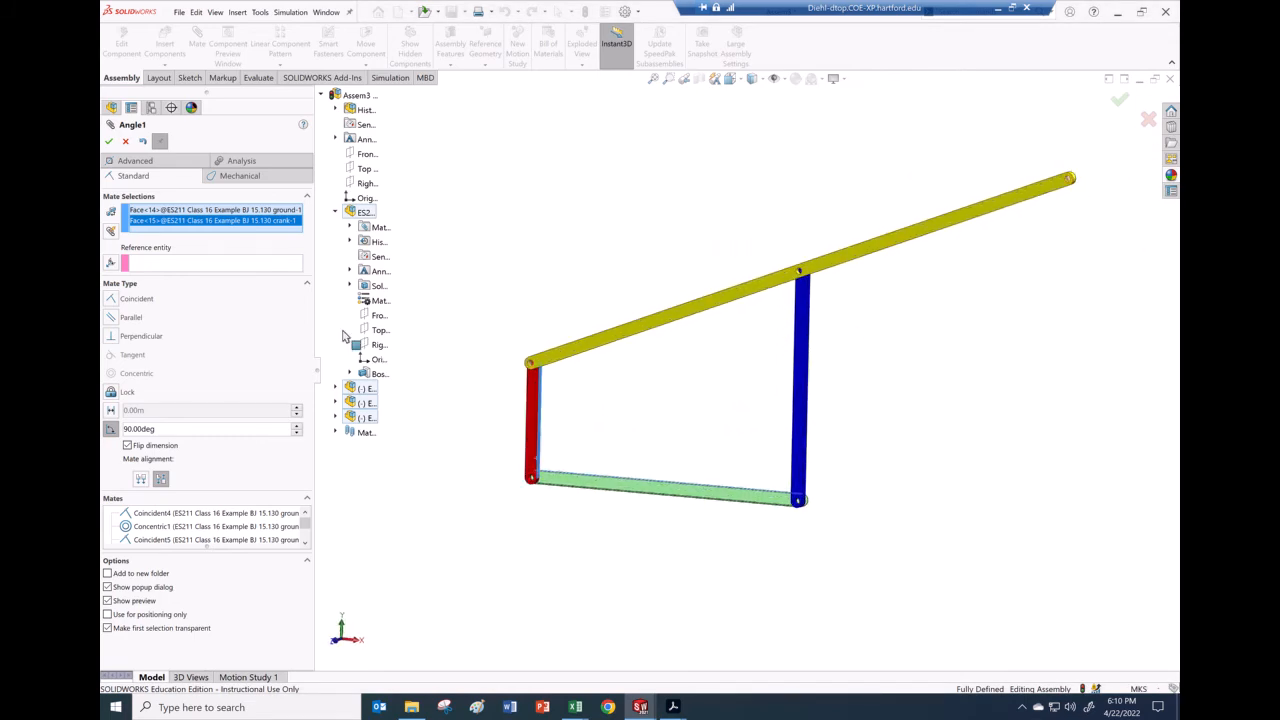
left_click(160, 142)
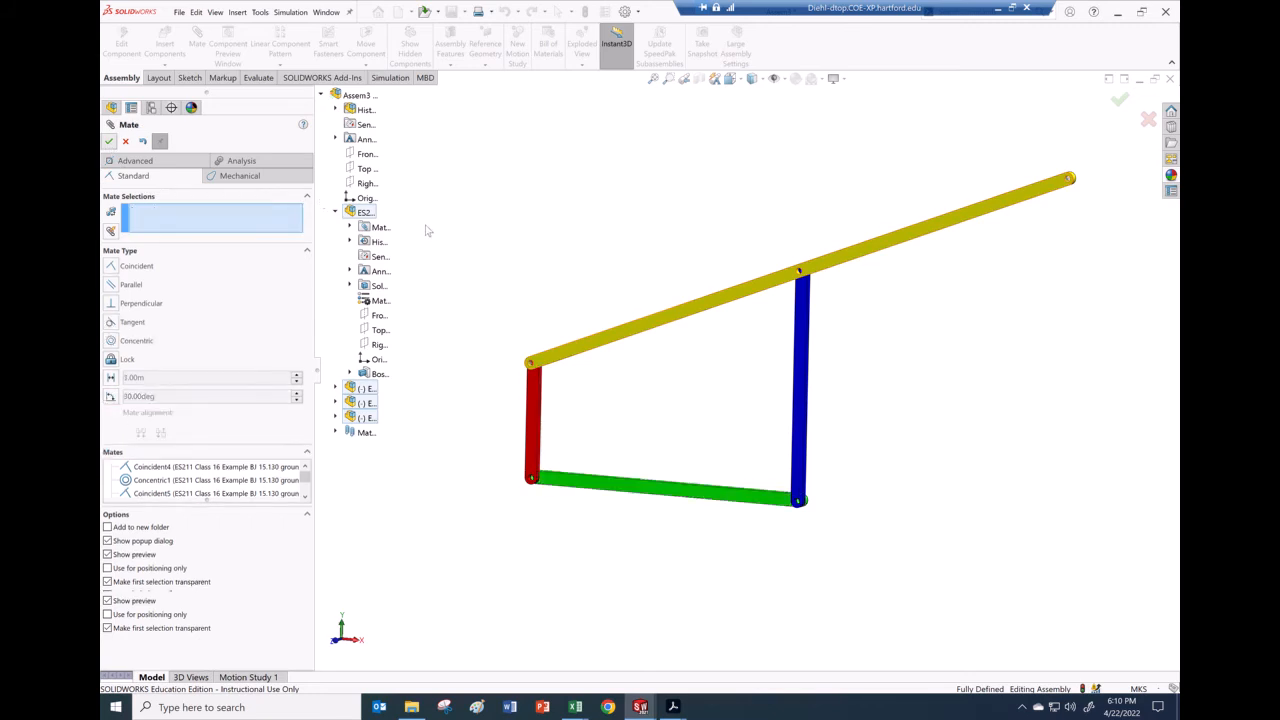
mouse_move(385, 337)
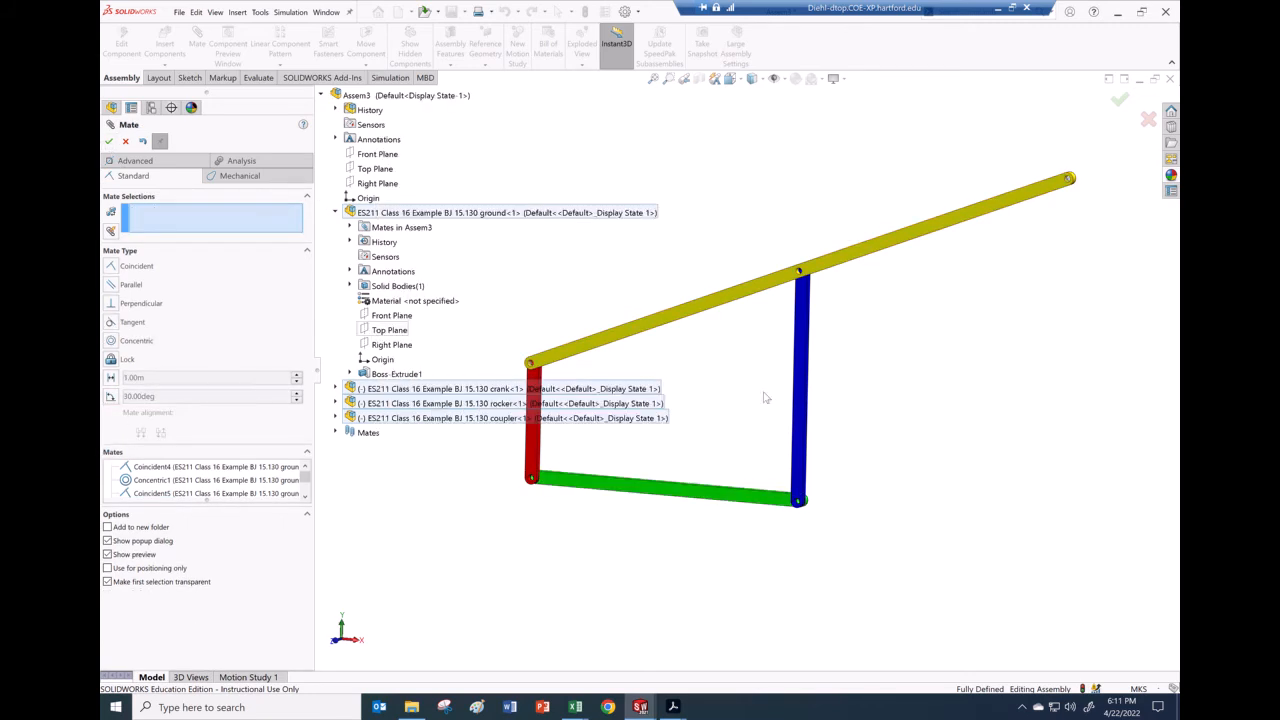
left_click(126, 142)
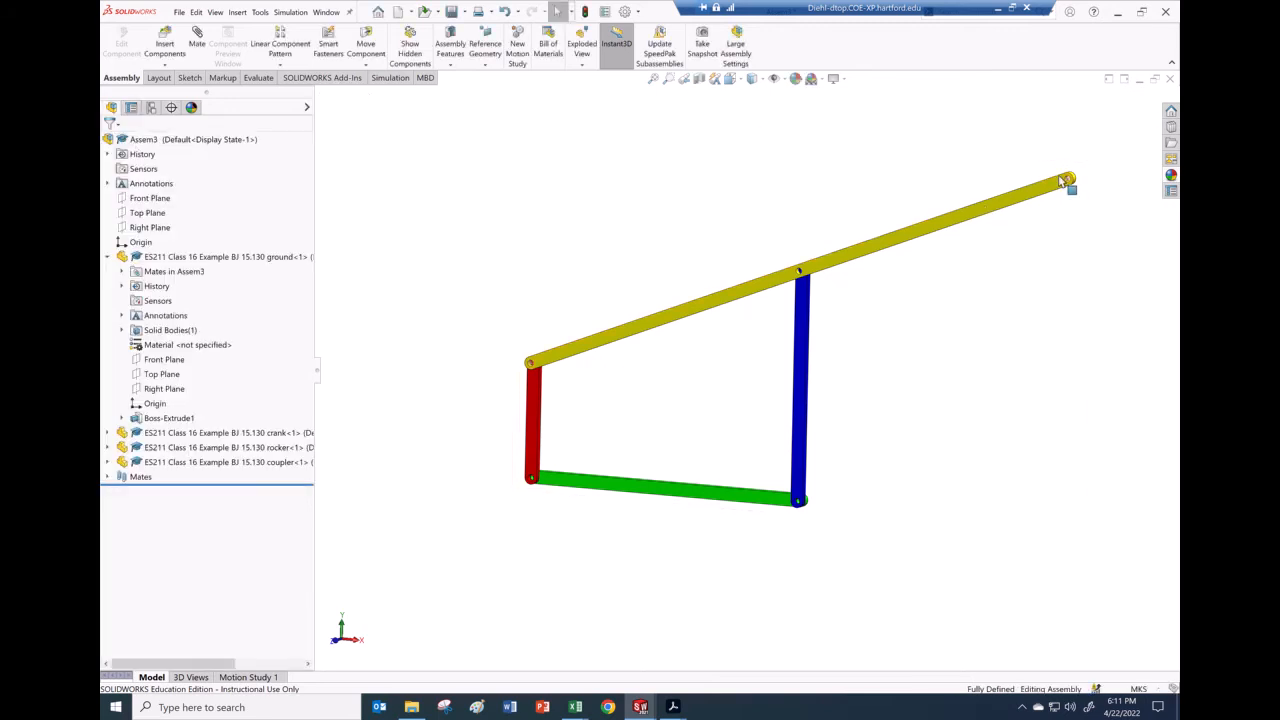
scroll(1062, 180, "down", 1)
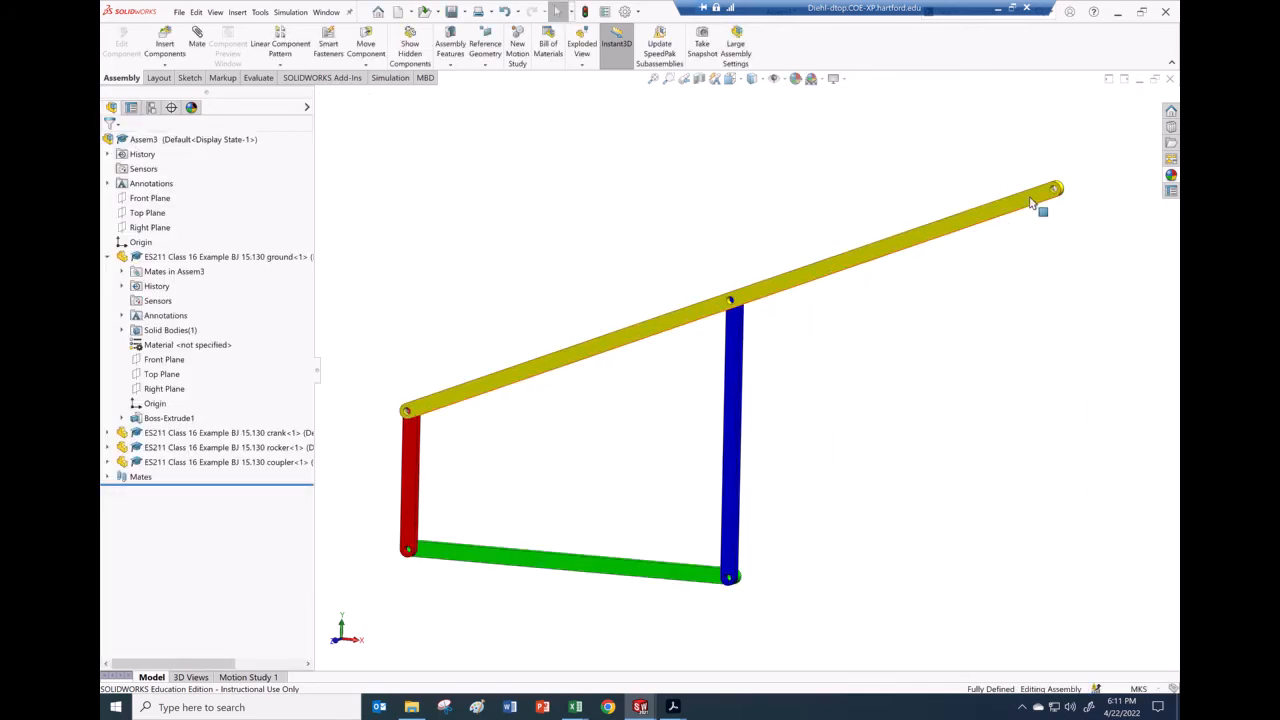
scroll(1053, 202, "down", 3)
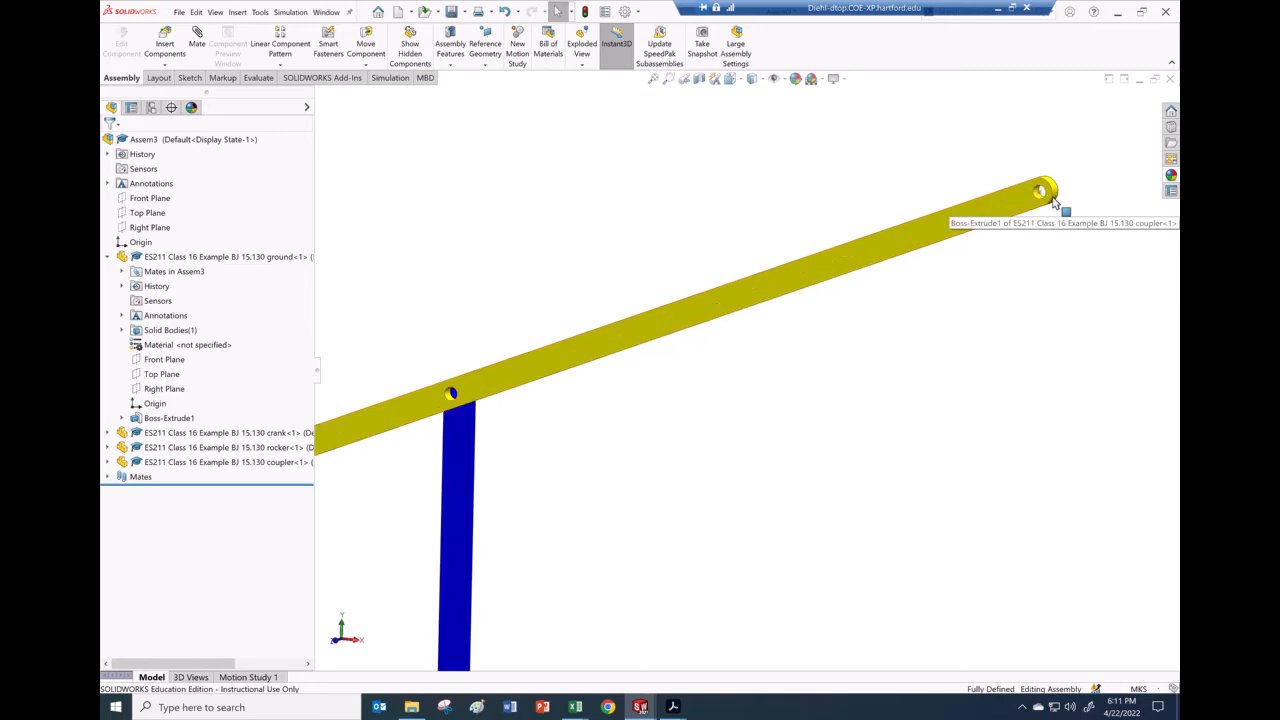
mouse_move(1040, 200)
left_mouse_down()
mouse_move(1060, 205)
mouse_move(1022, 197)
left_mouse_up()
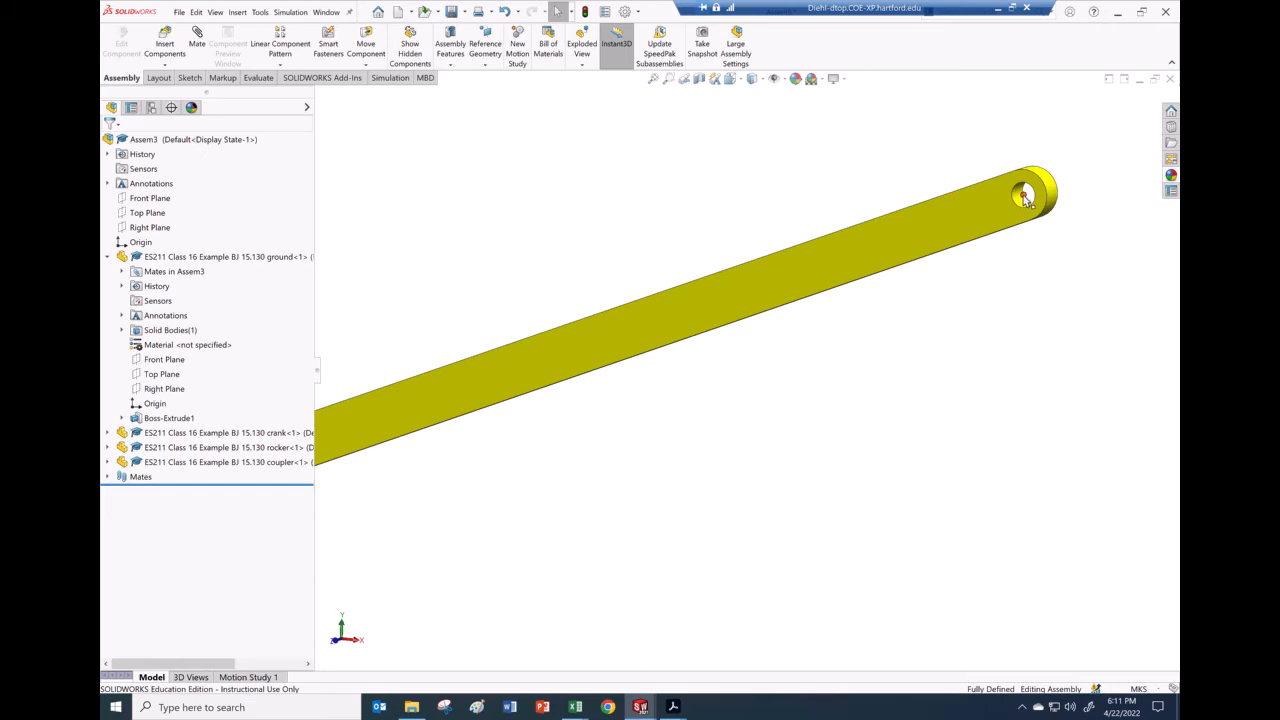
scroll(1014, 323, "up", 5)
middle_click_drag(873, 346, 777, 397)
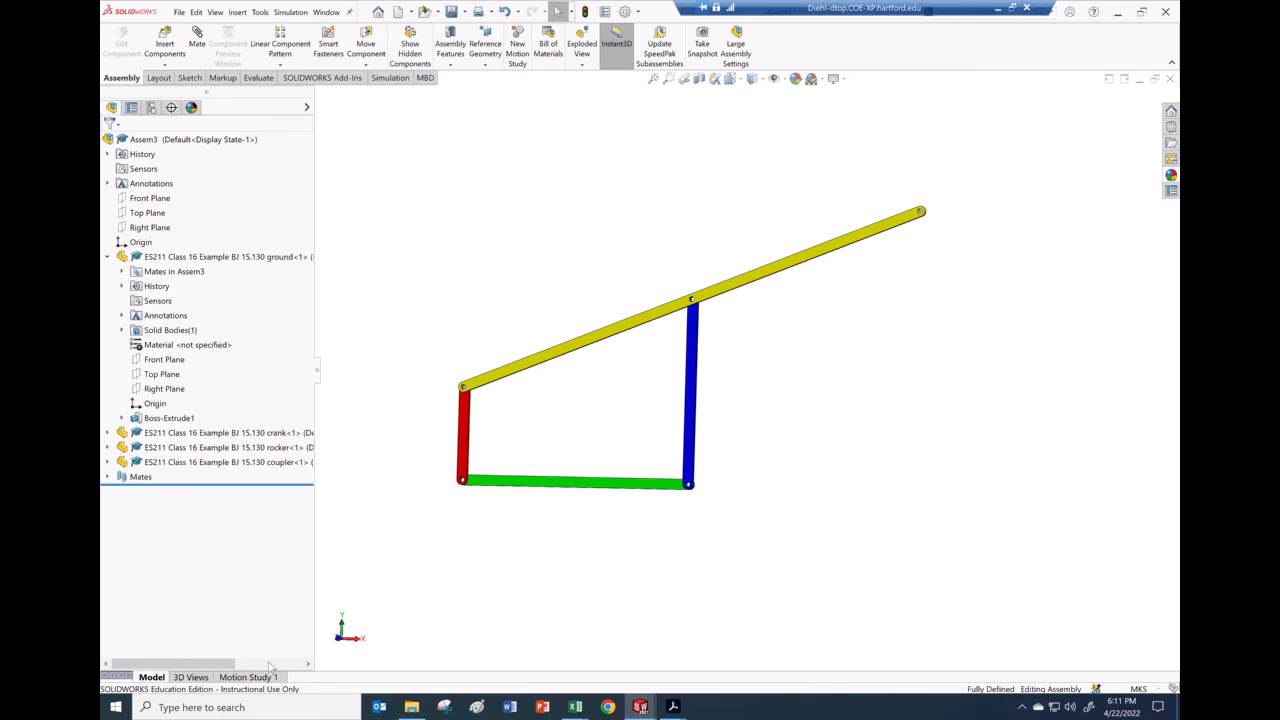
Step: Open Motion Study 1 and enlarge the timeline so full component names show
left_click(248, 677)
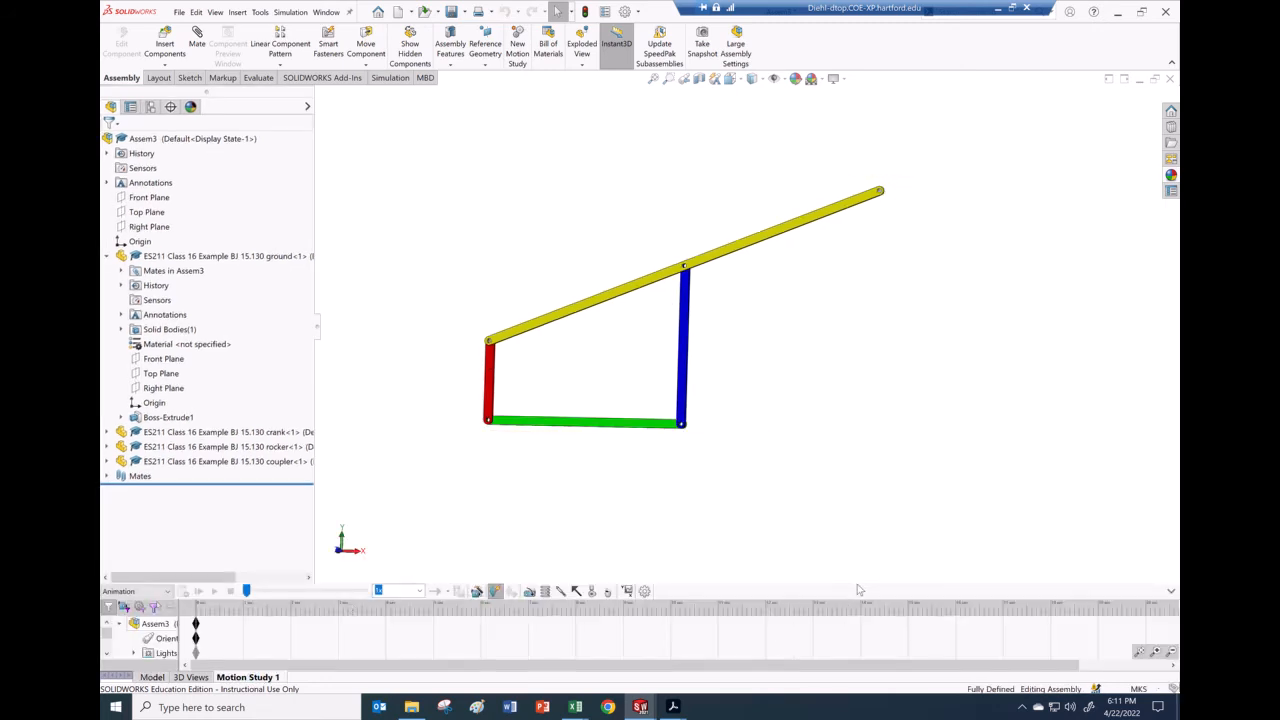
left_click_drag(857, 583, 866, 513)
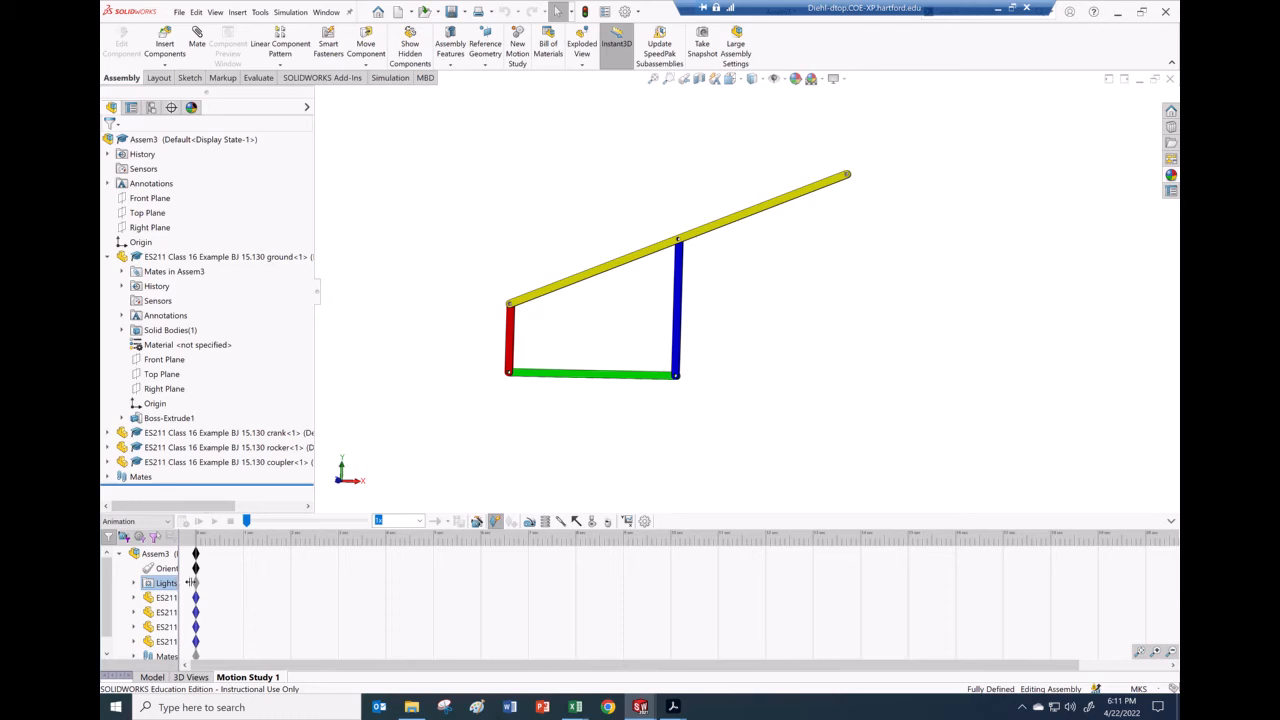
left_click_drag(259, 588, 302, 590)
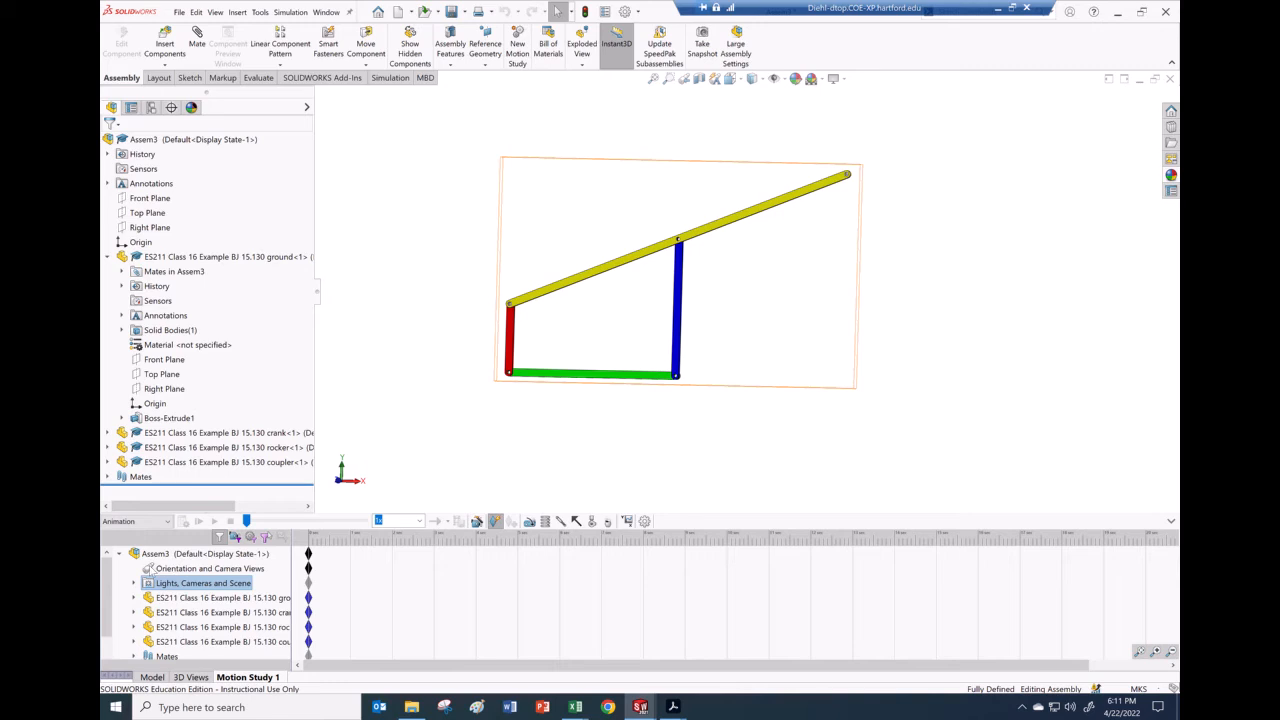
Step: Disable playback of view keys for Orientation and Camera Views
right_click(149, 567)
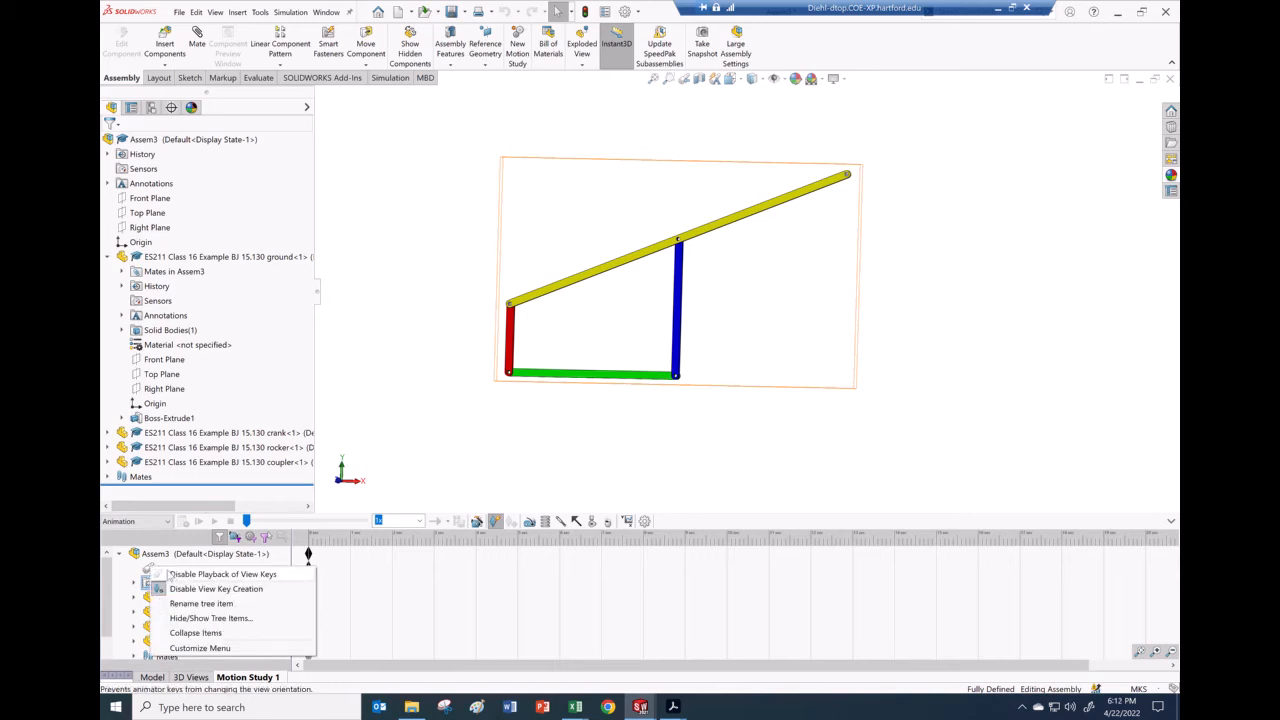
left_click(160, 573)
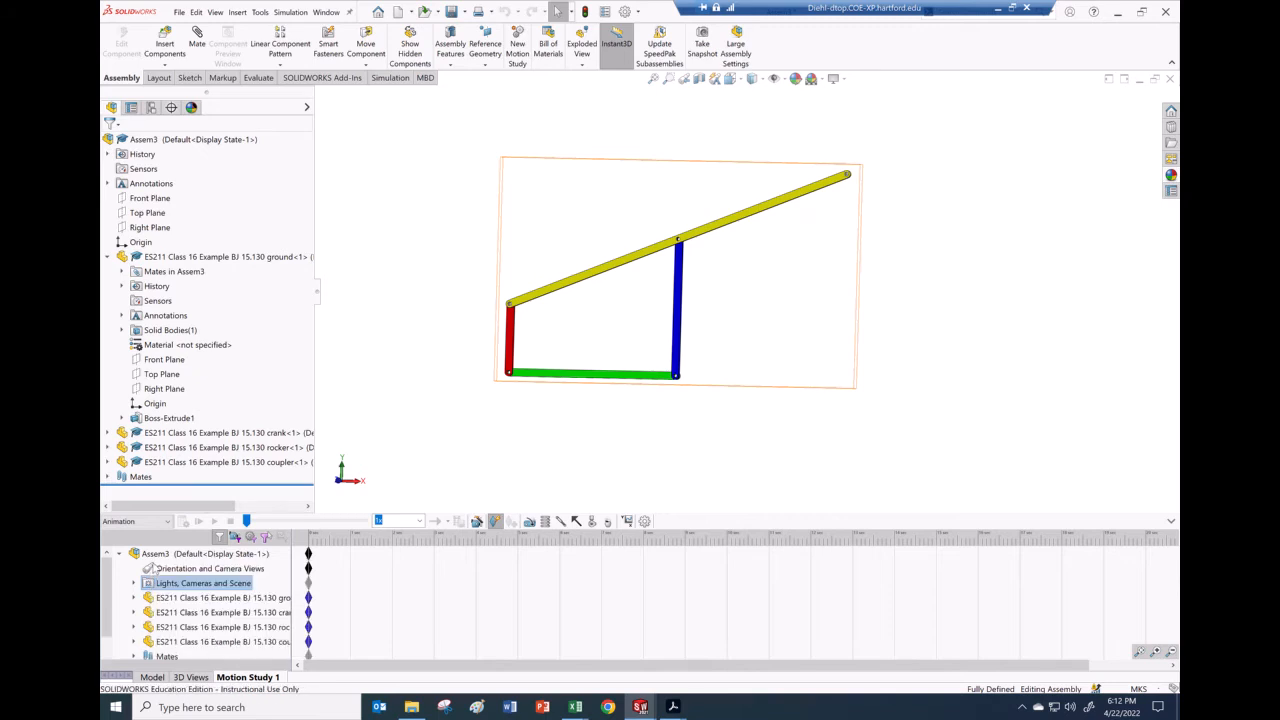
right_click(149, 567)
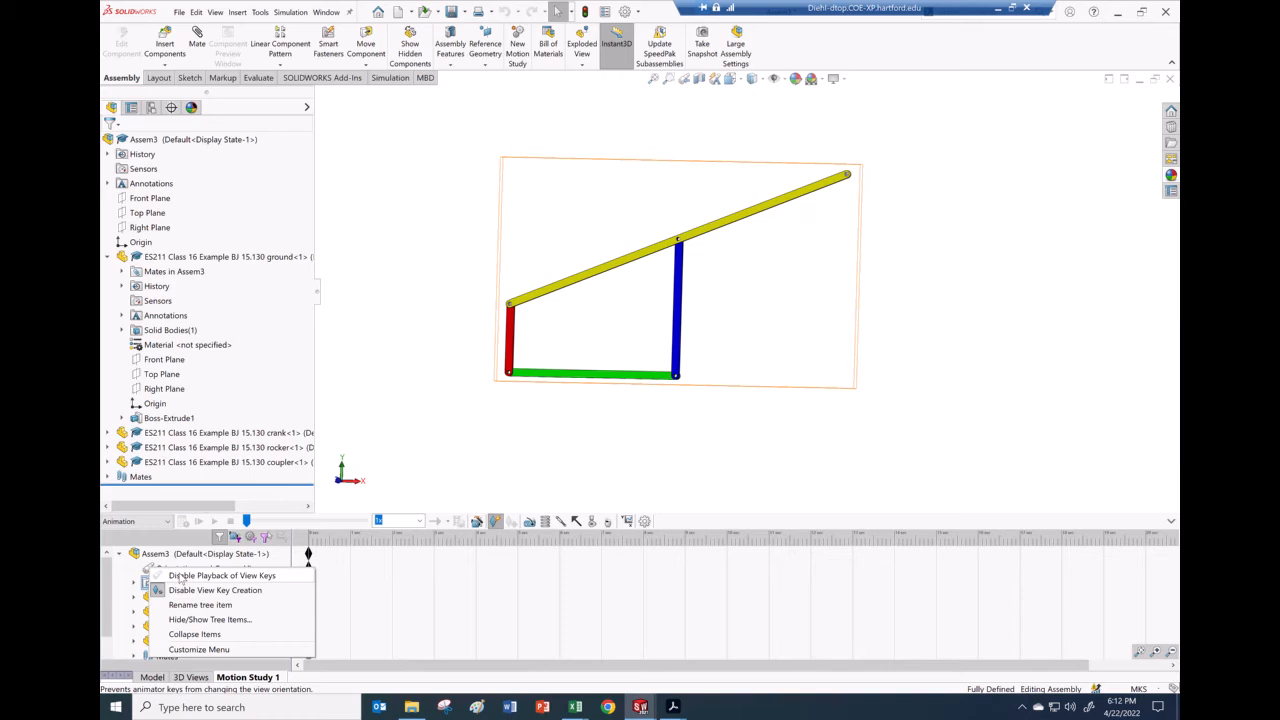
left_click(180, 577)
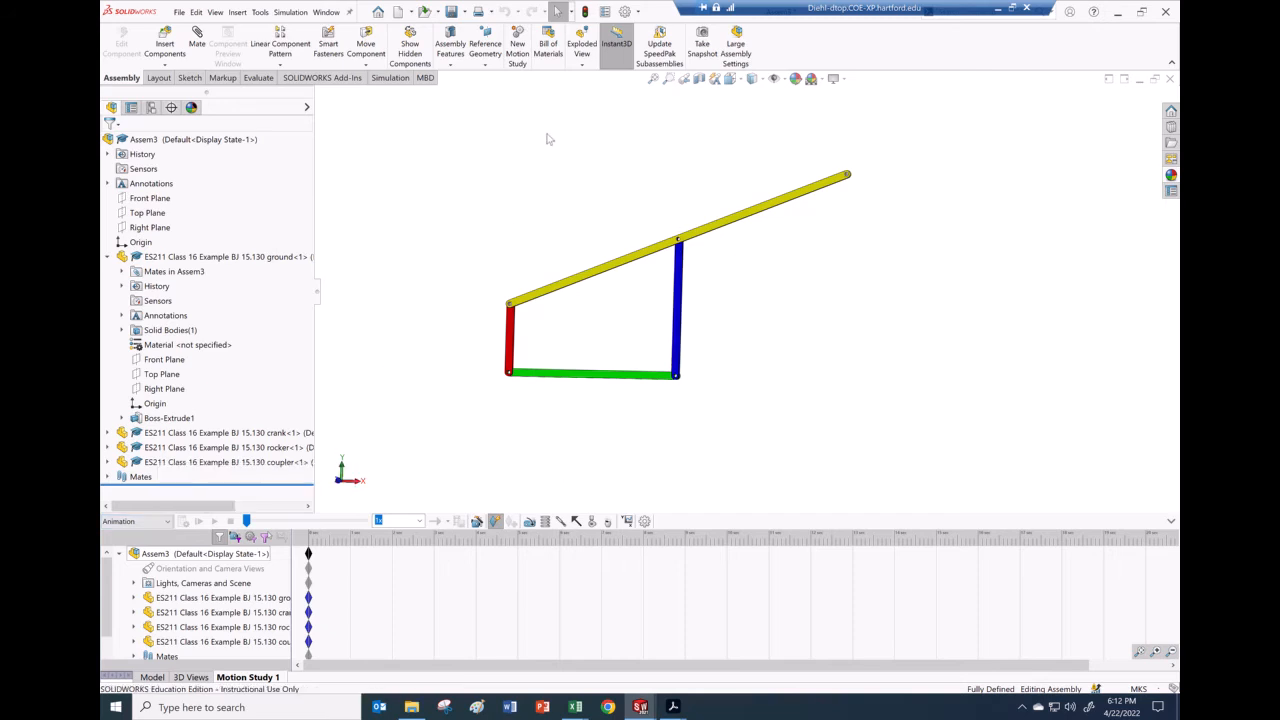
Step: Enable the SOLIDWORKS Motion add-in in Options > Add-Ins, then set Motion Study 1 to Motion Analysis
left_click(168, 522)
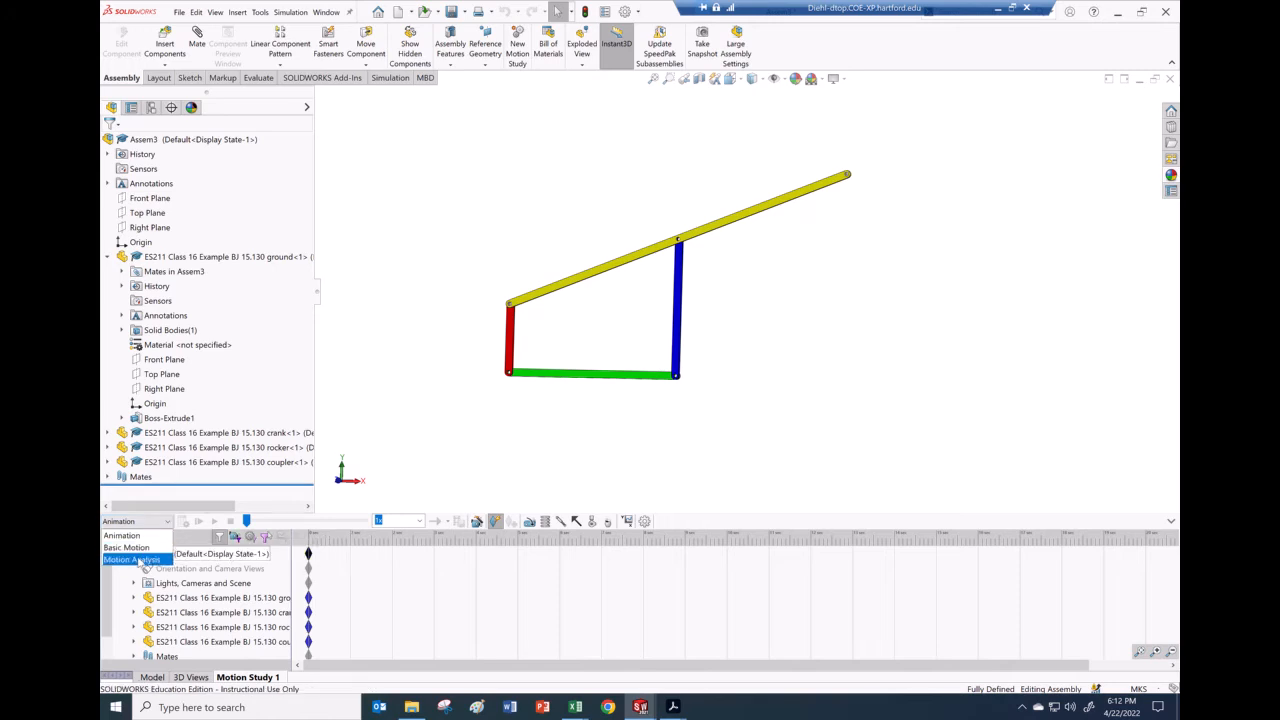
left_click(330, 379)
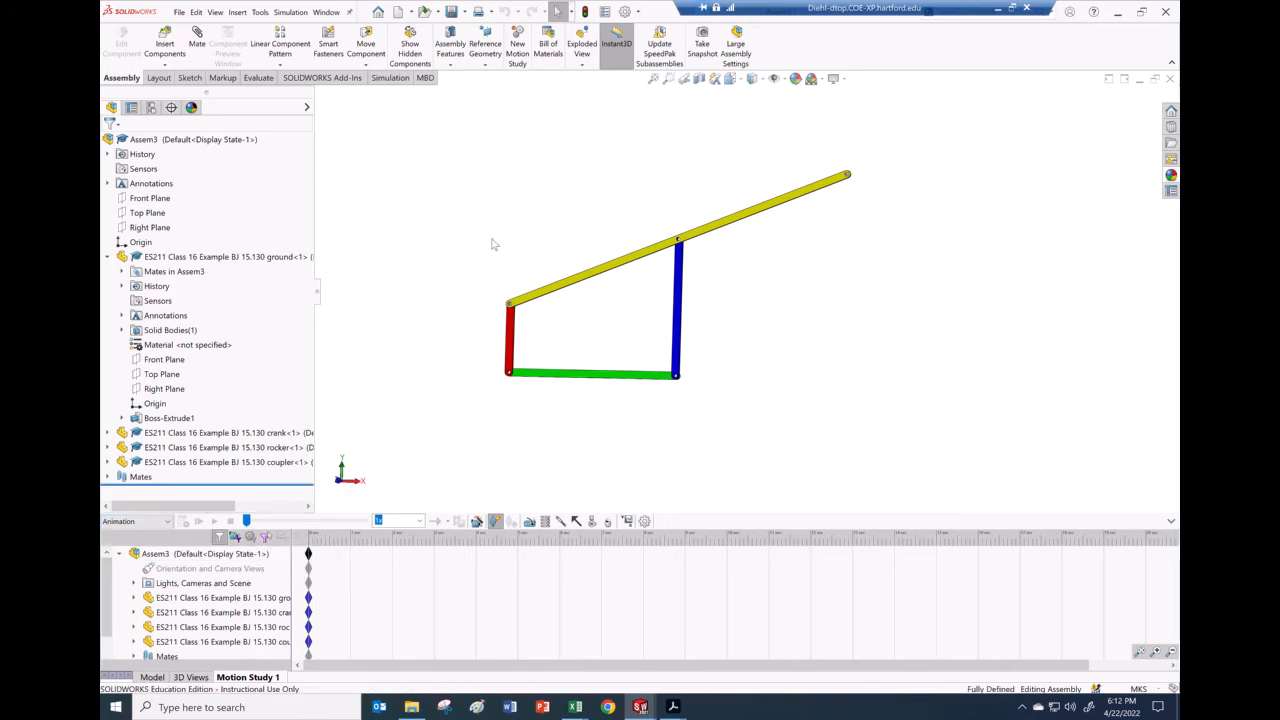
left_click(639, 13)
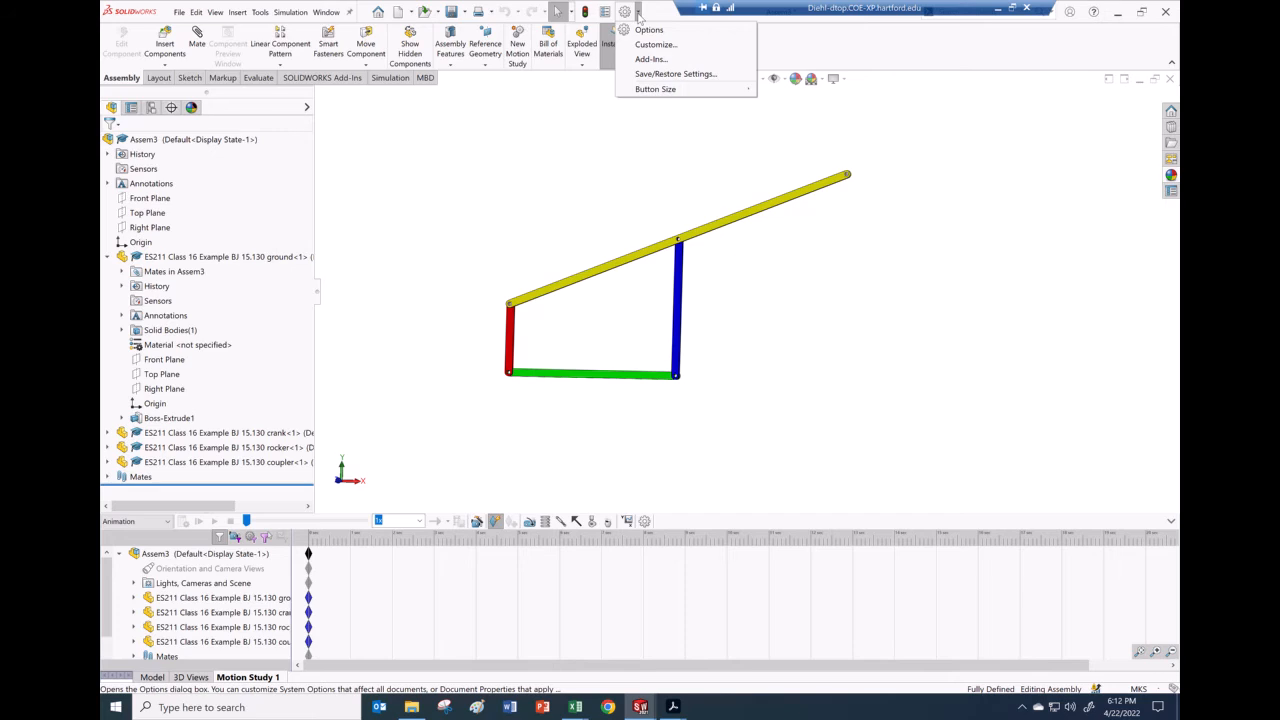
left_click(651, 59)
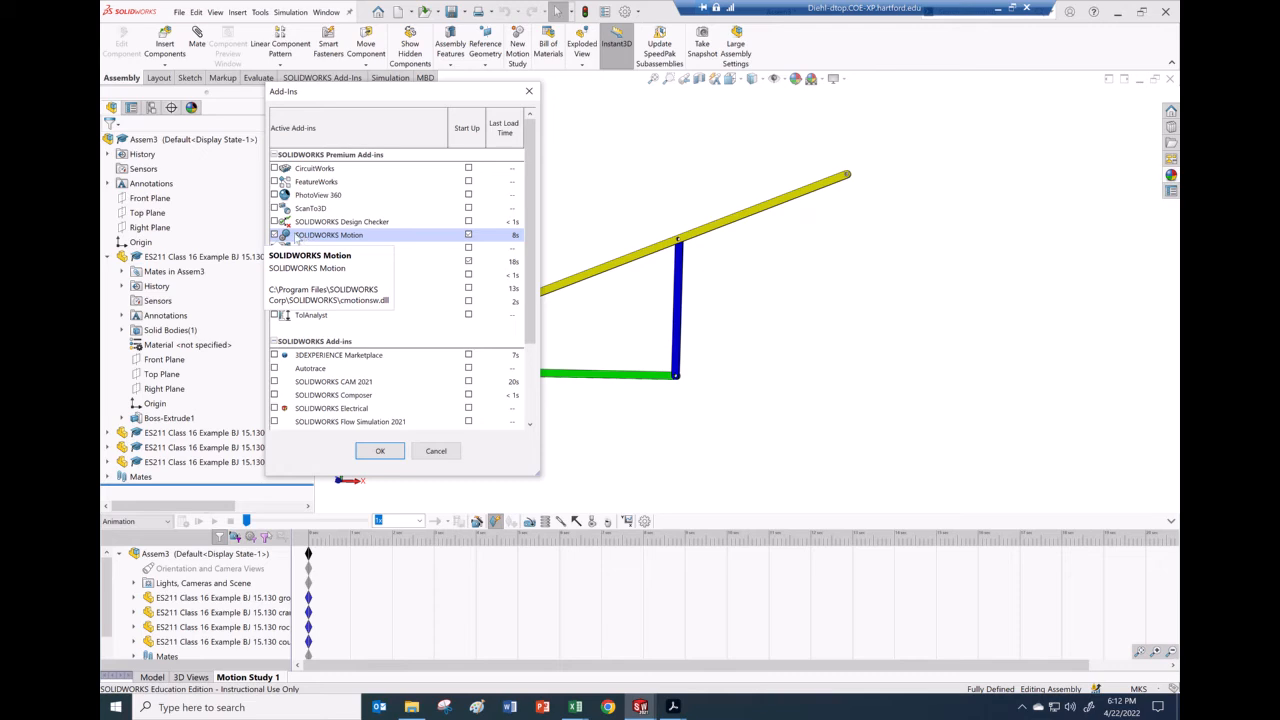
left_click(436, 451)
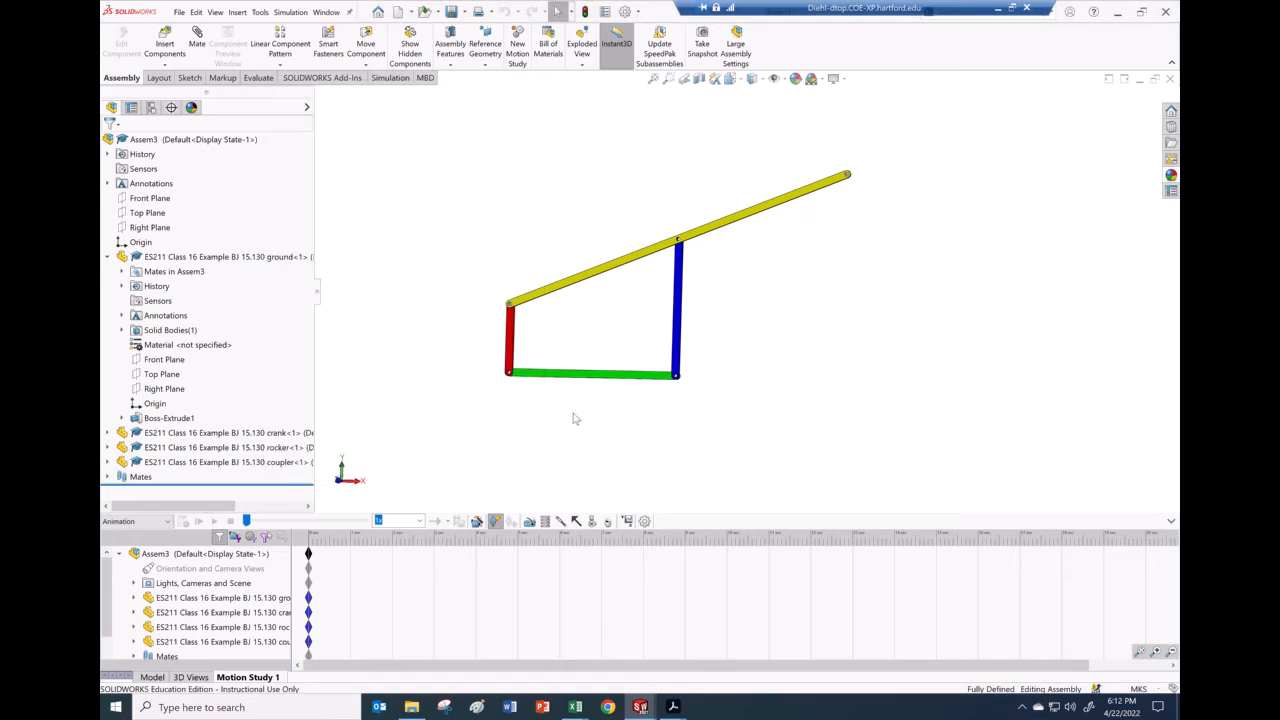
left_click(169, 524)
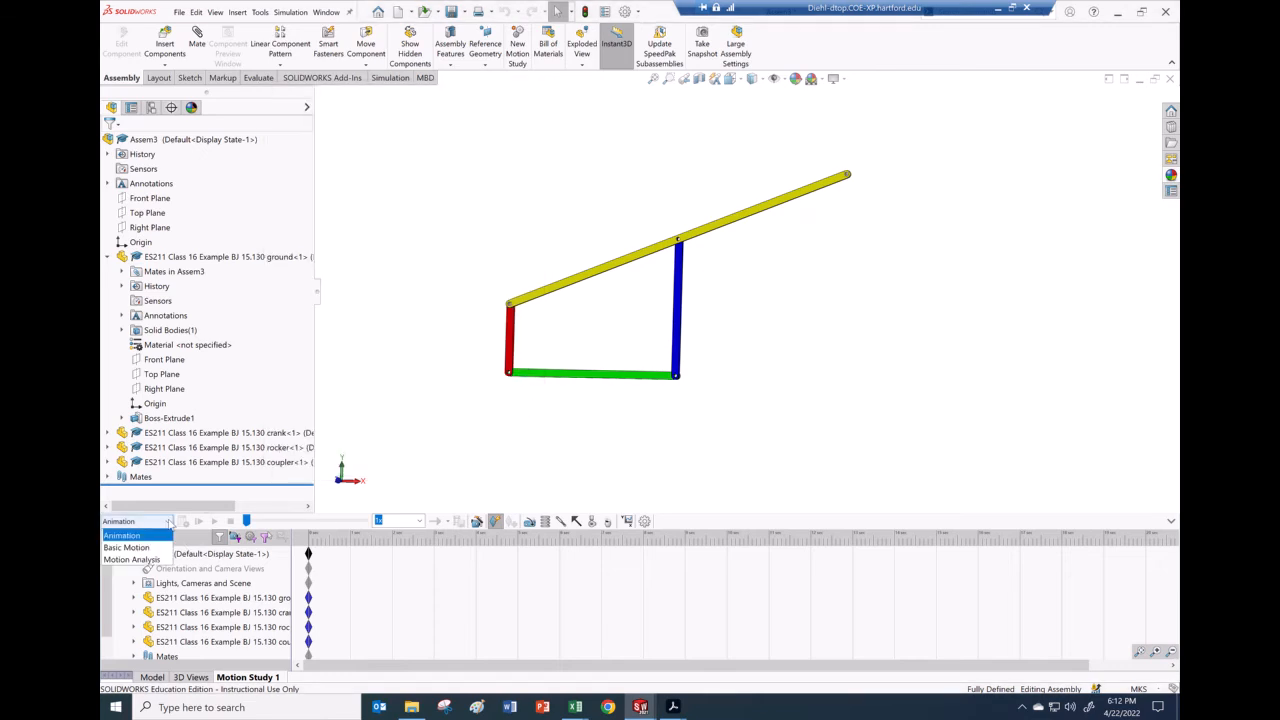
left_click(147, 566)
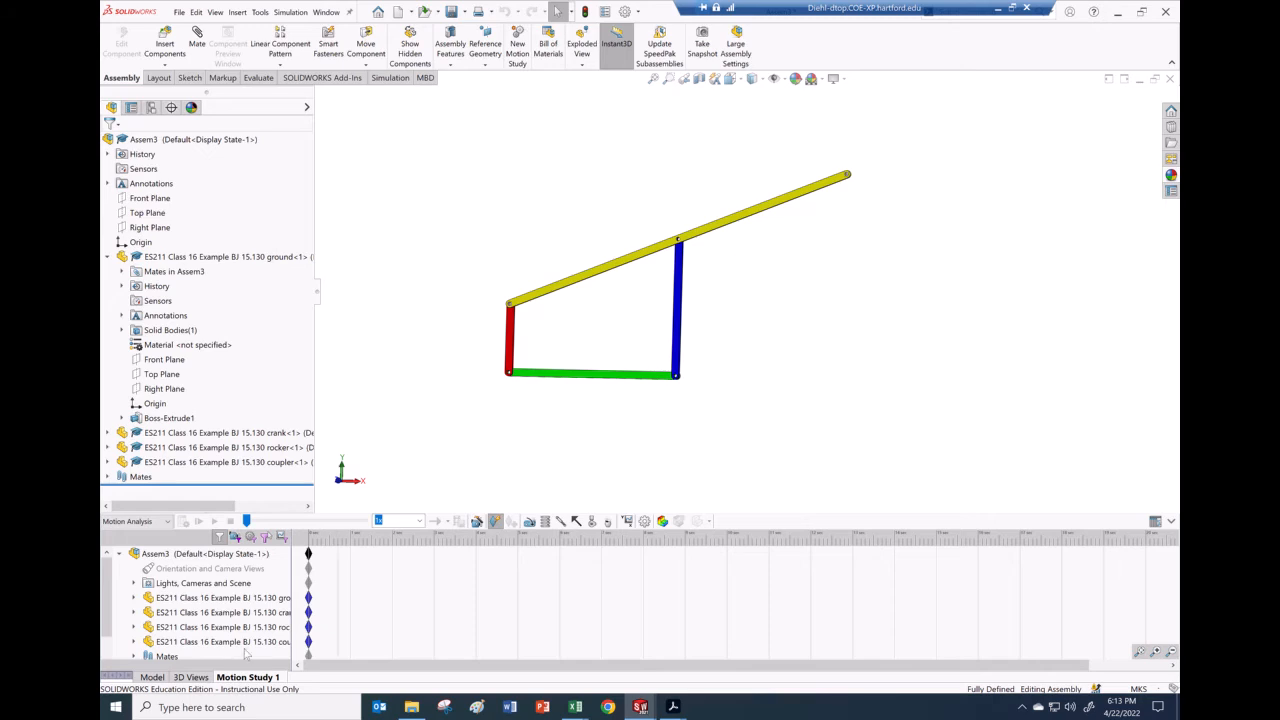
Step: Suppress the Angle1 mate under Mates to free the crank, then select Assem3
scroll(193, 650, "down", 1)
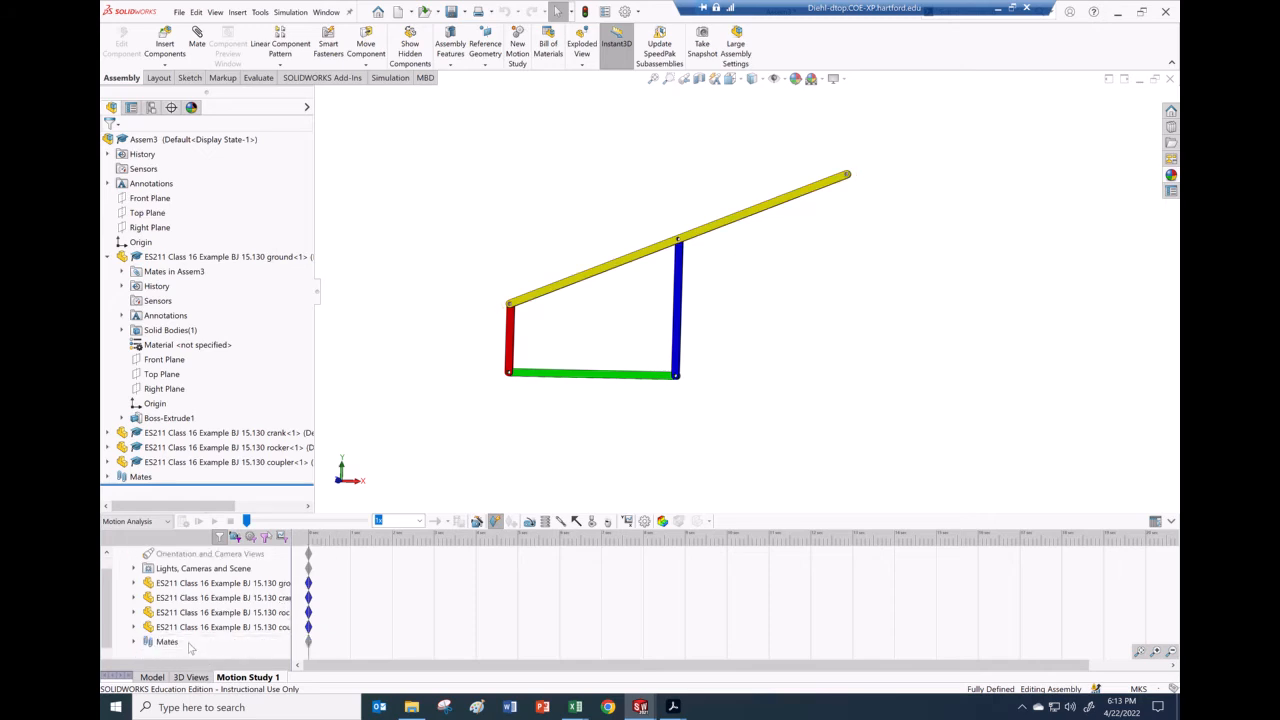
left_click(135, 642)
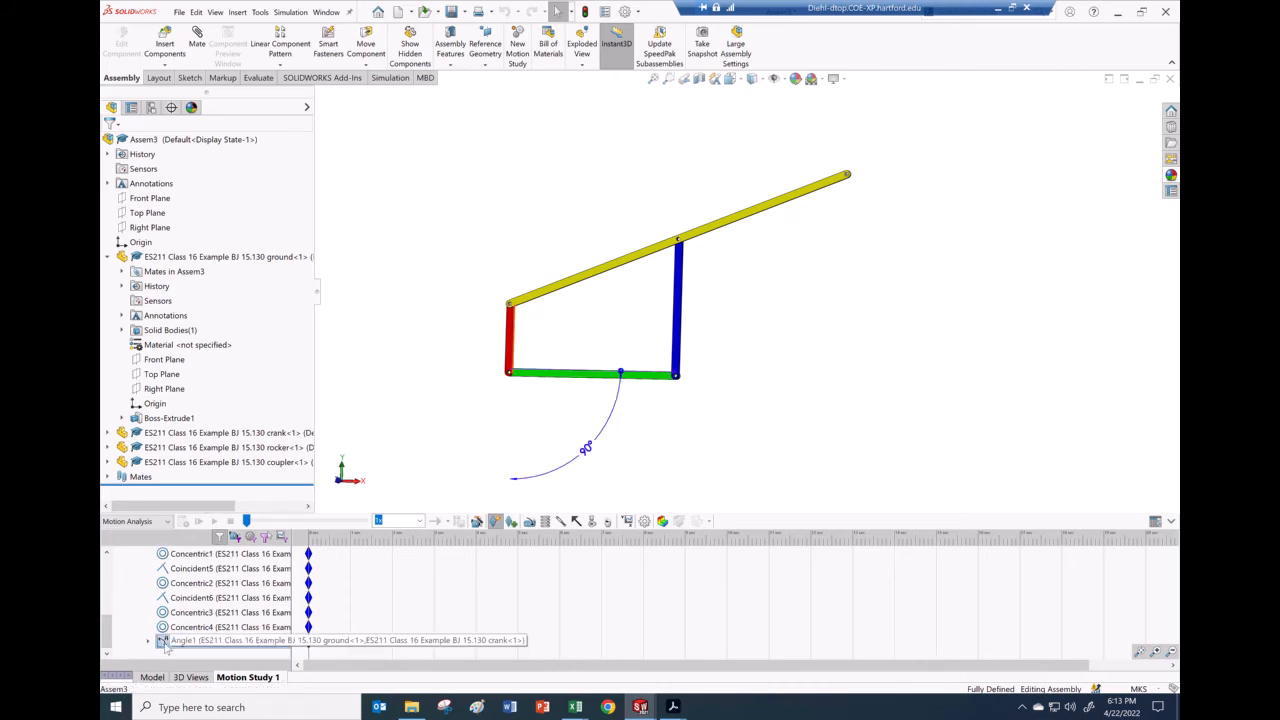
right_click(165, 643)
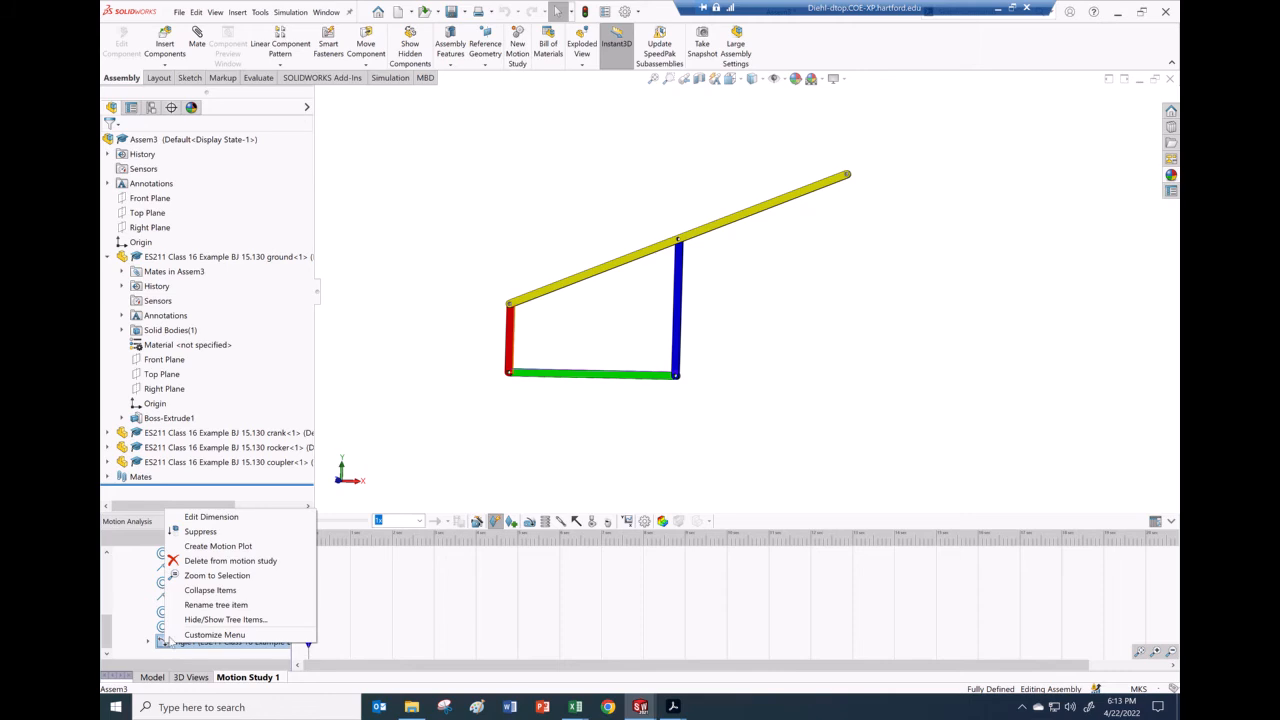
left_click(202, 534)
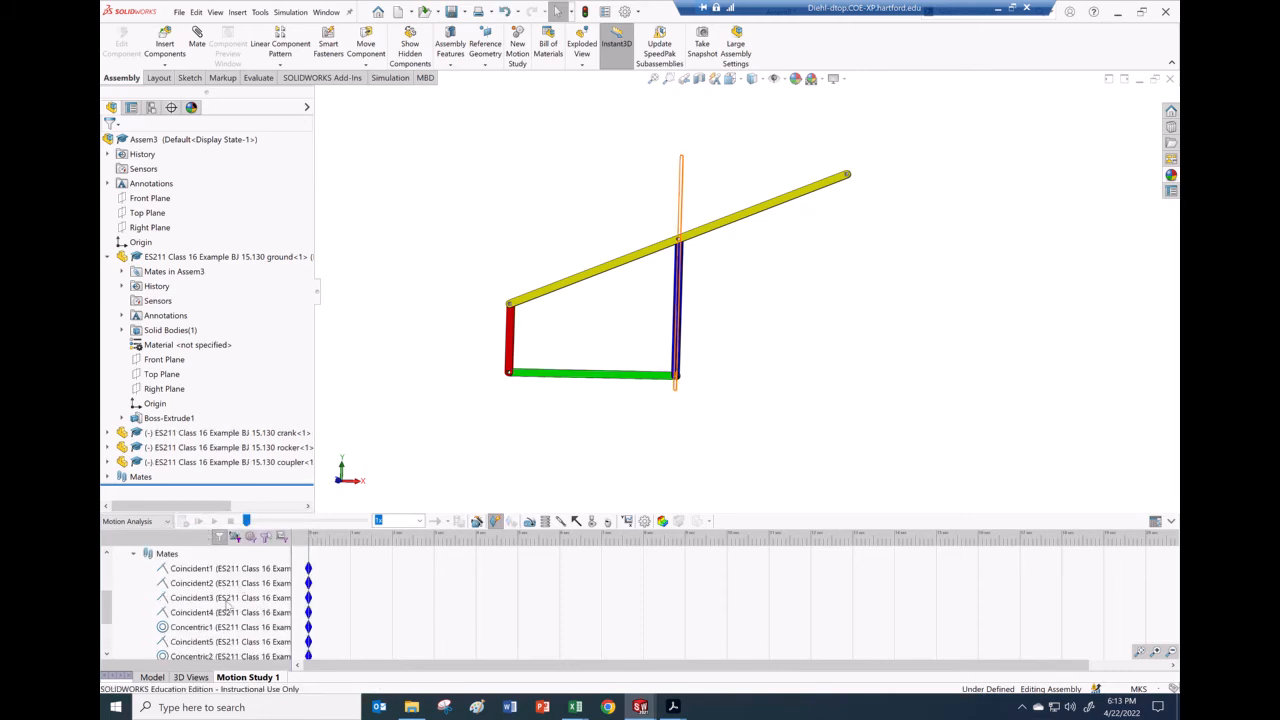
scroll(190, 608, "down", 2)
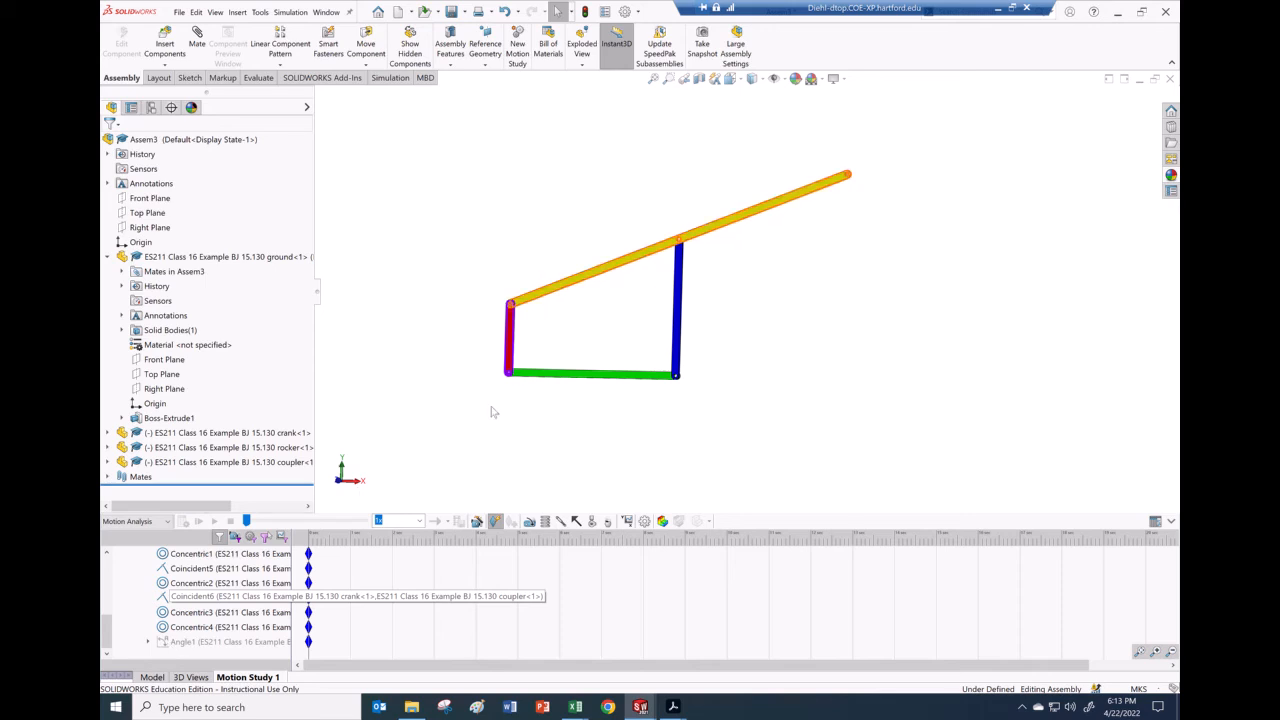
left_click(355, 540)
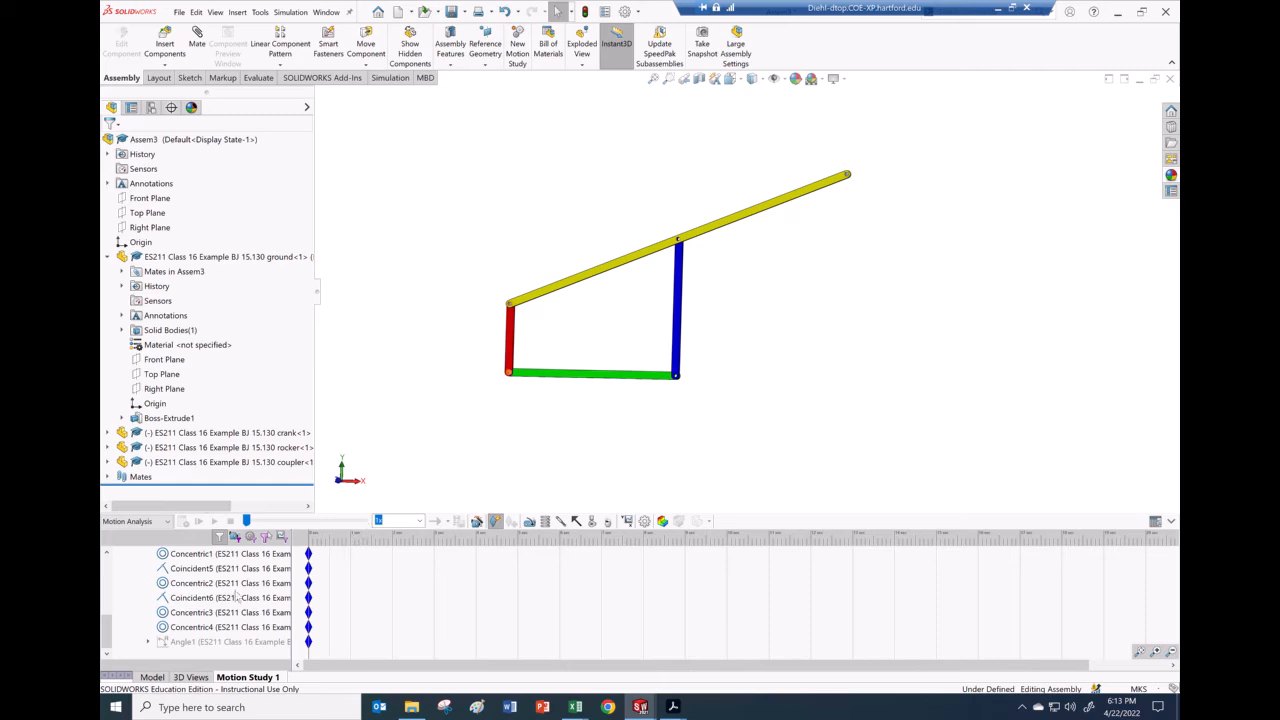
scroll(232, 592, "up", 3)
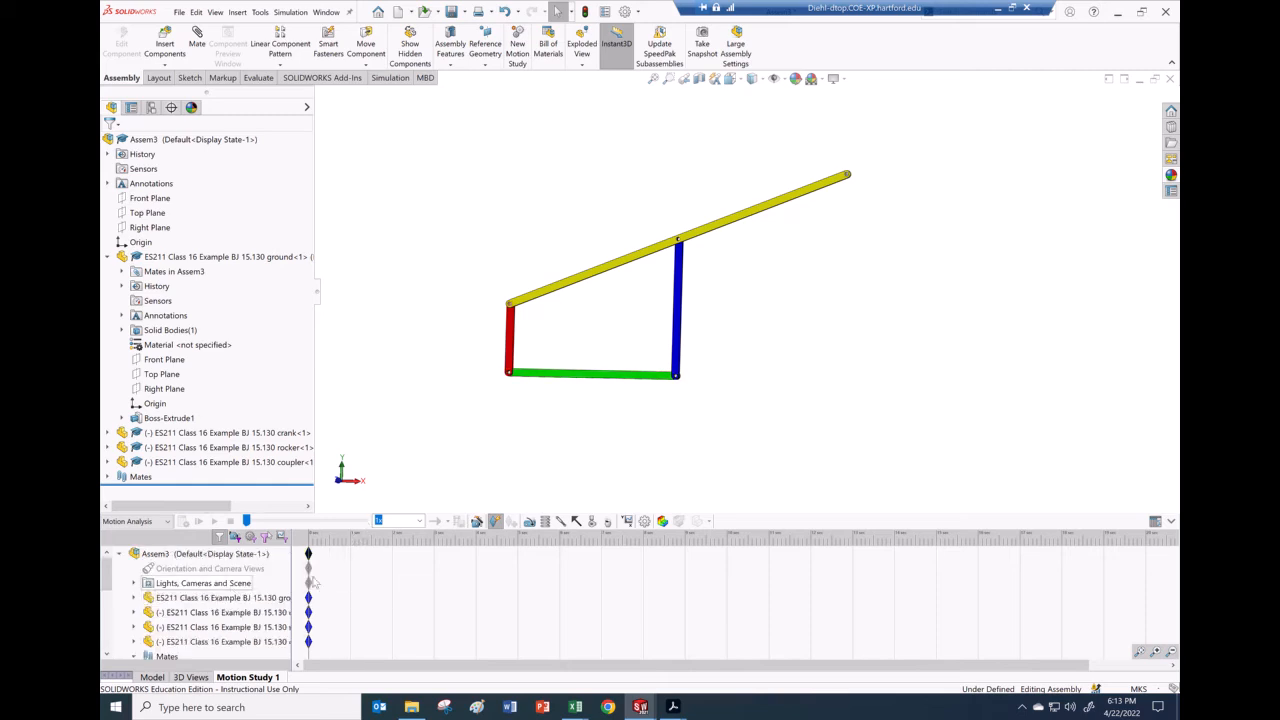
left_click(332, 553)
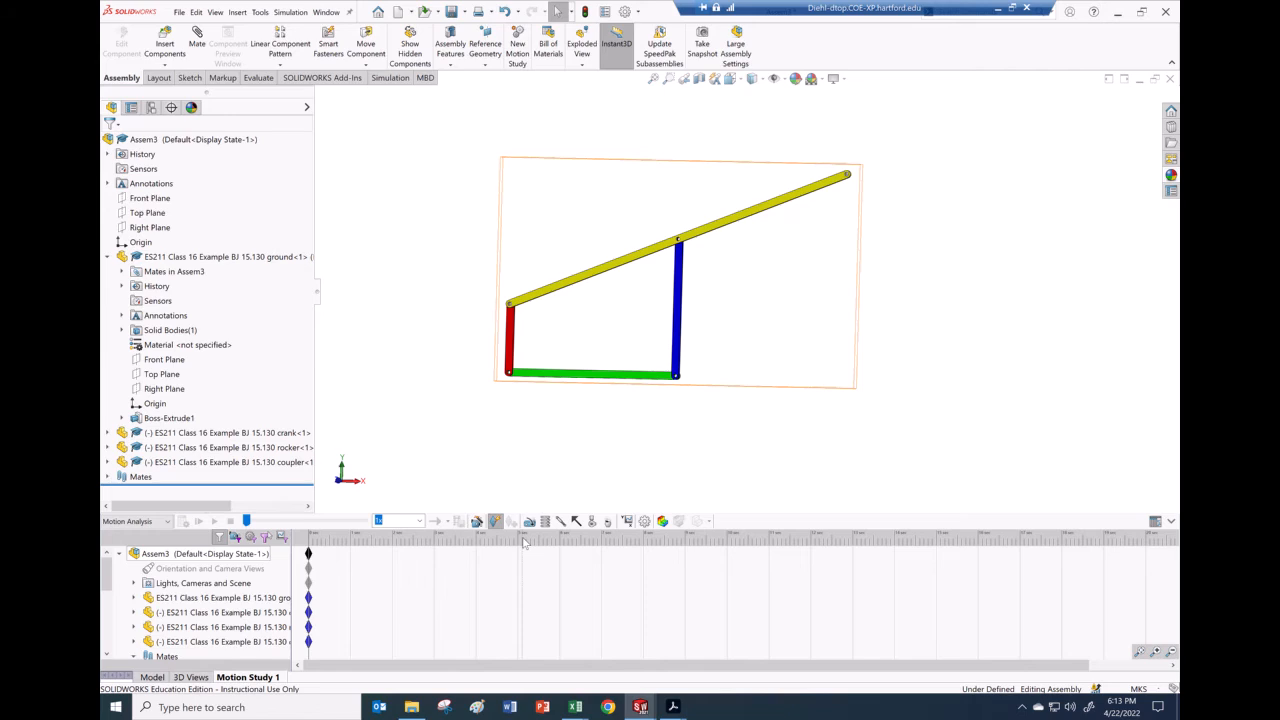
Step: Bring the Class 13 notes PDF forward and search Windows for 'ca' to find Calculator
mouse_move(673, 707)
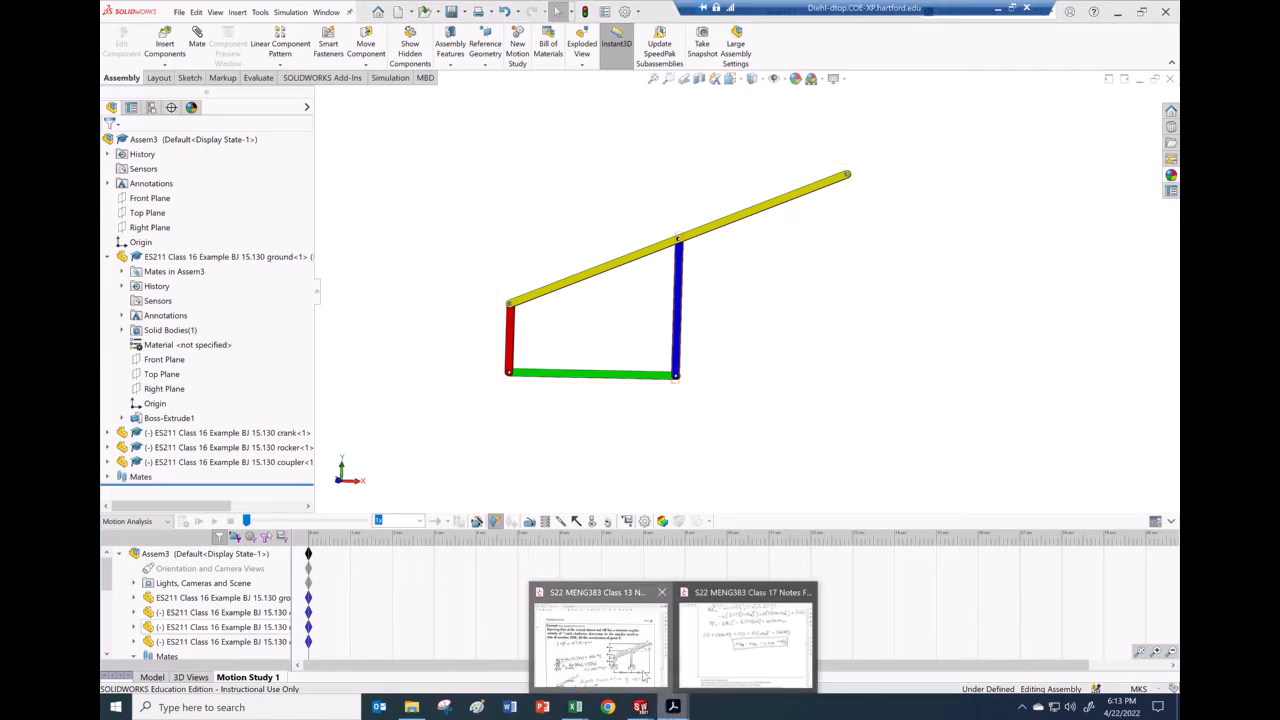
left_click(643, 672)
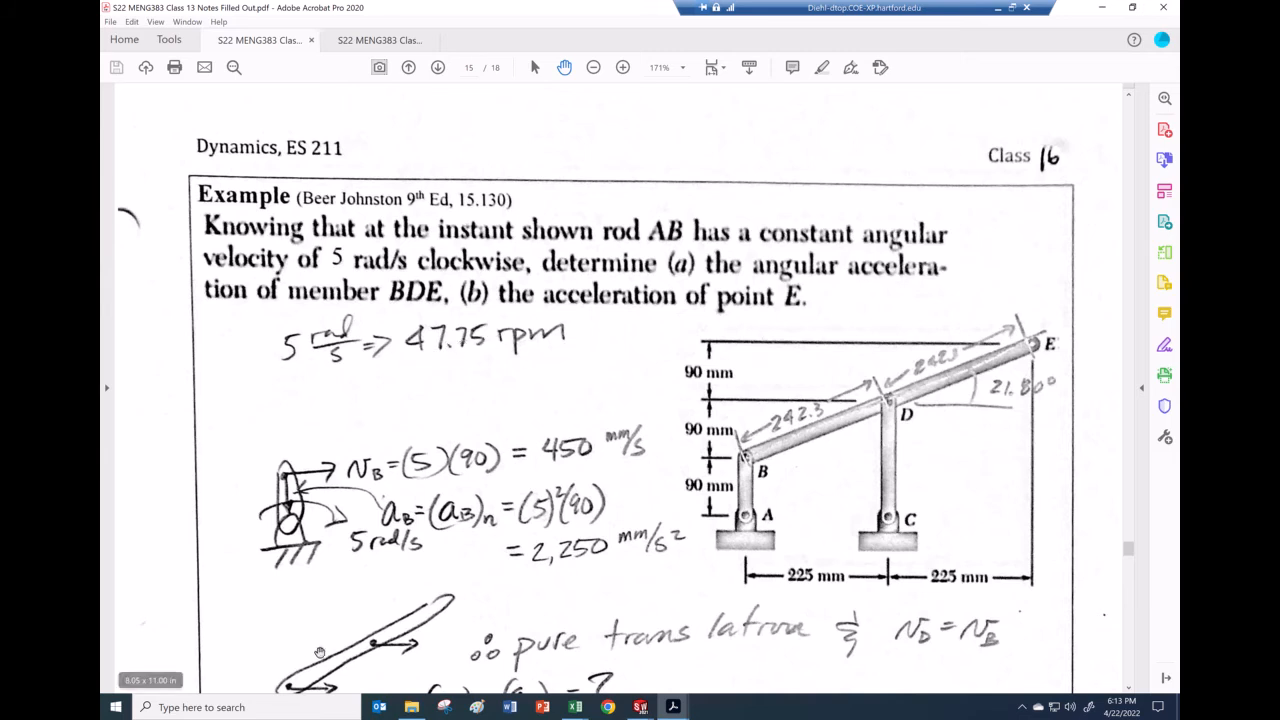
left_click(268, 708)
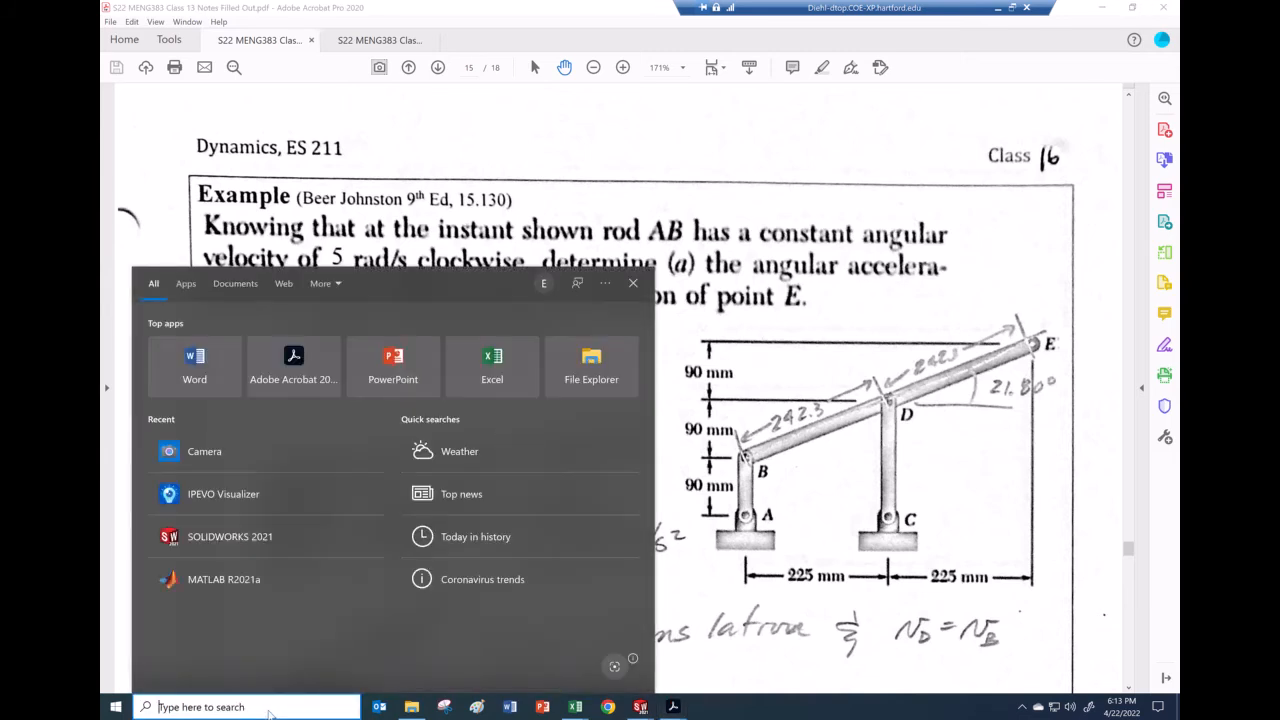
type("ca")
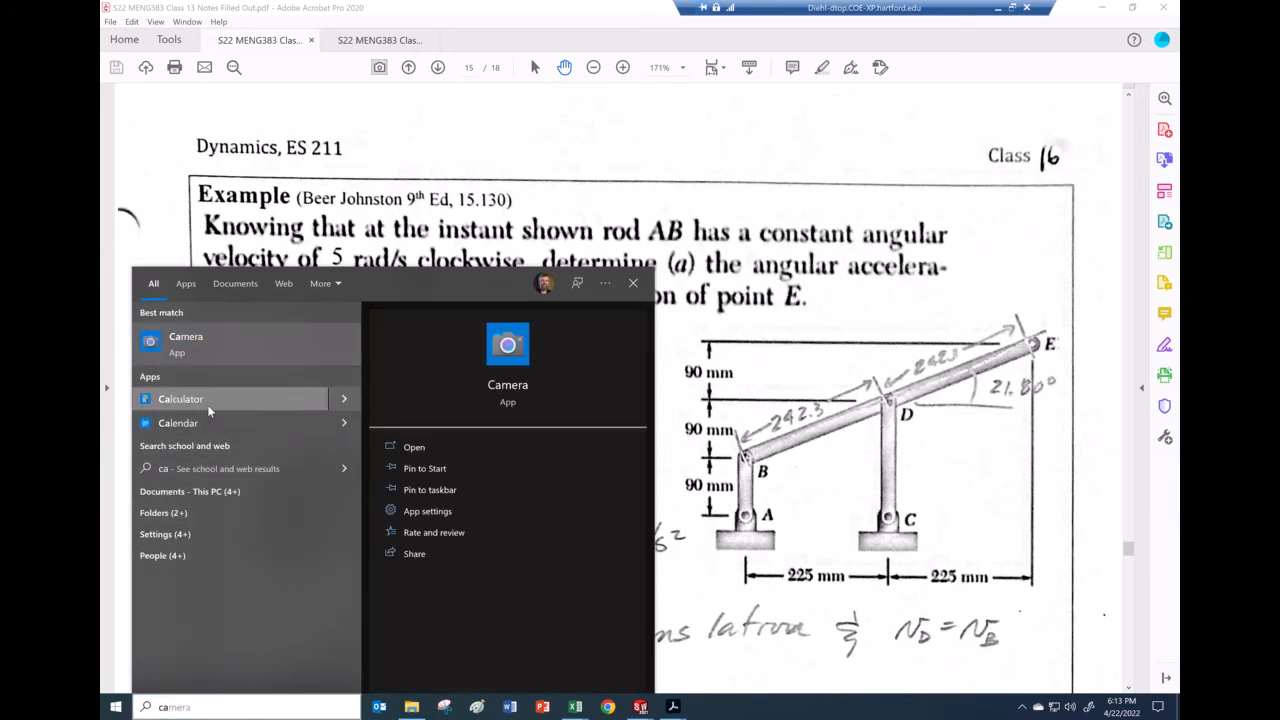
Step: Launch Calculator, widen its window, and switch it to Scientific mode
left_click(228, 402)
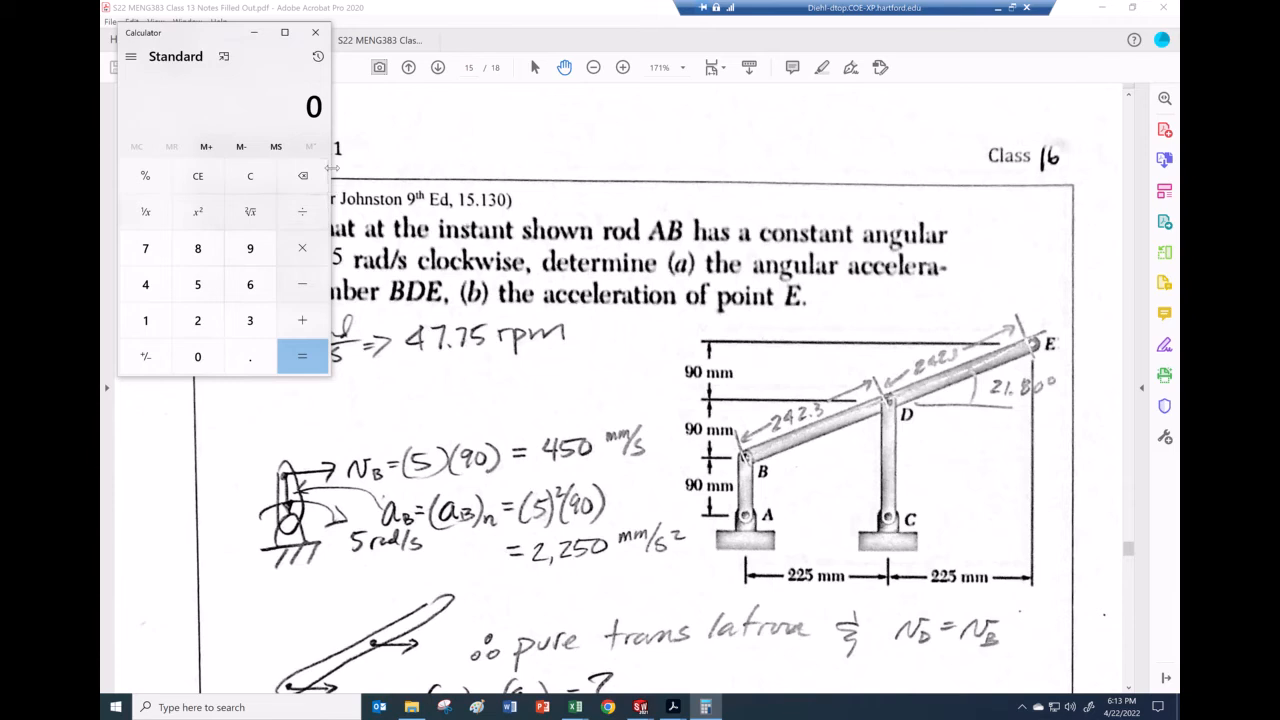
left_click_drag(379, 173, 420, 175)
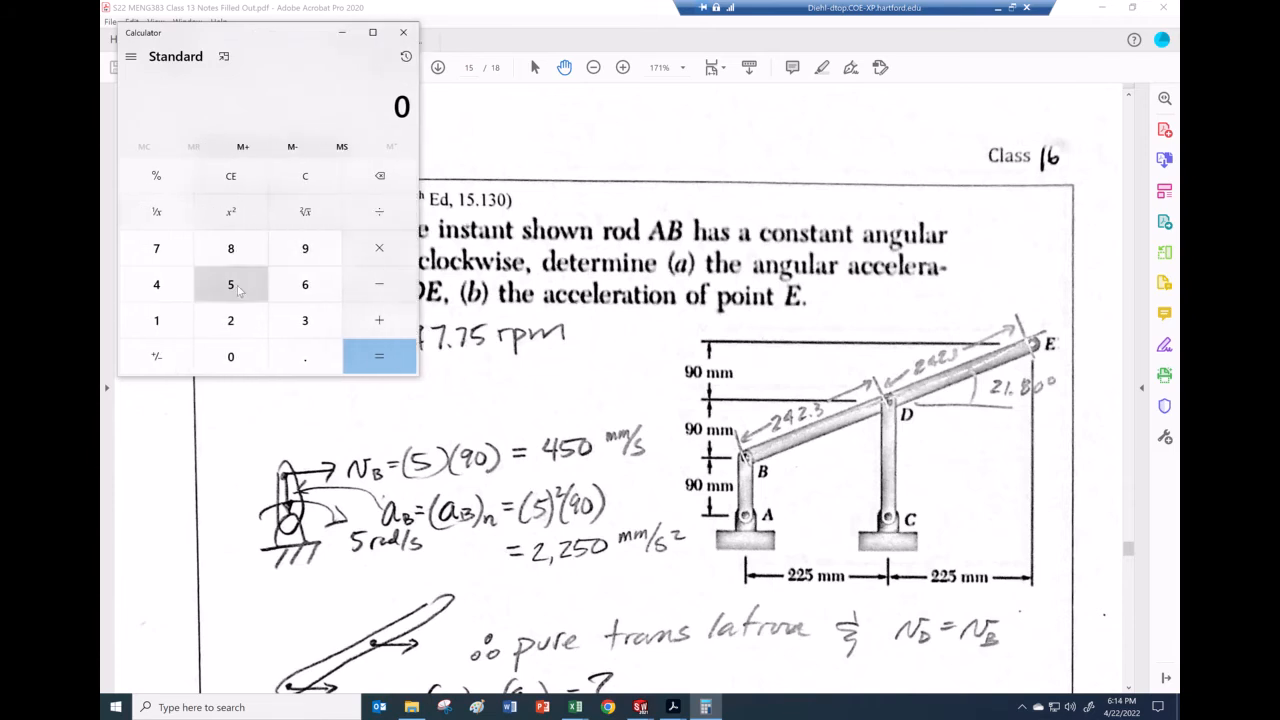
left_click(130, 56)
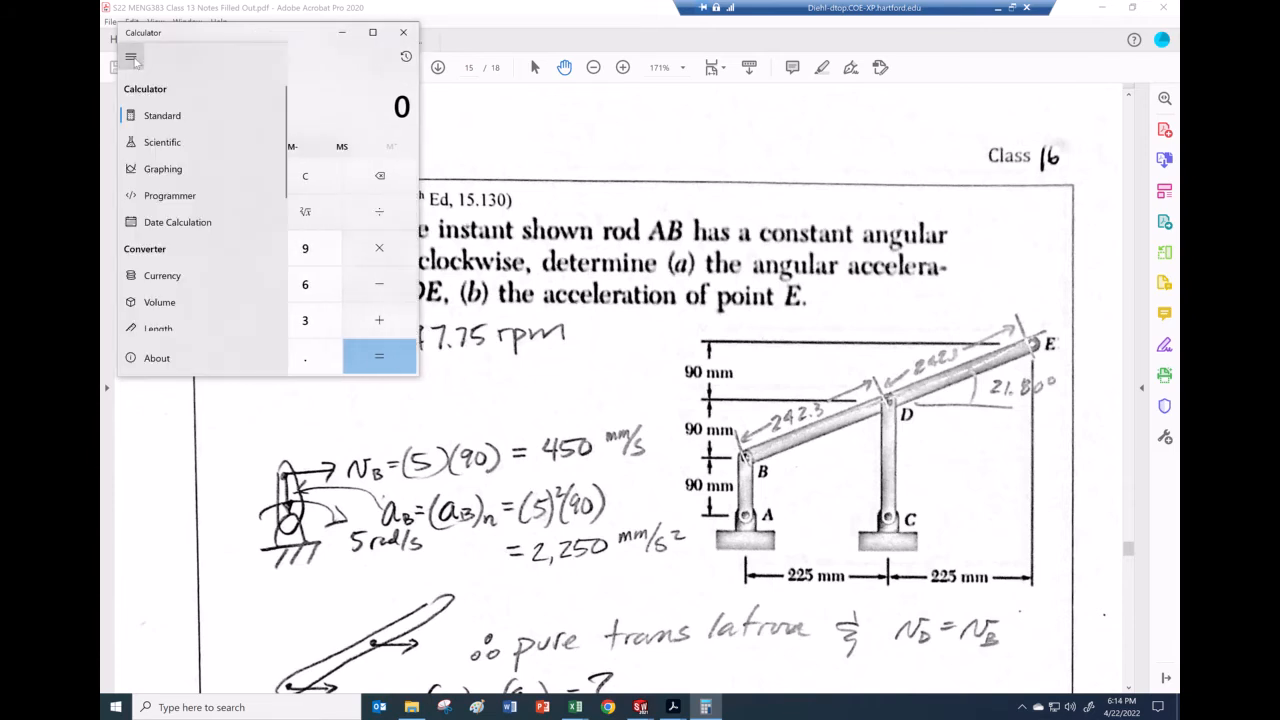
left_click(165, 143)
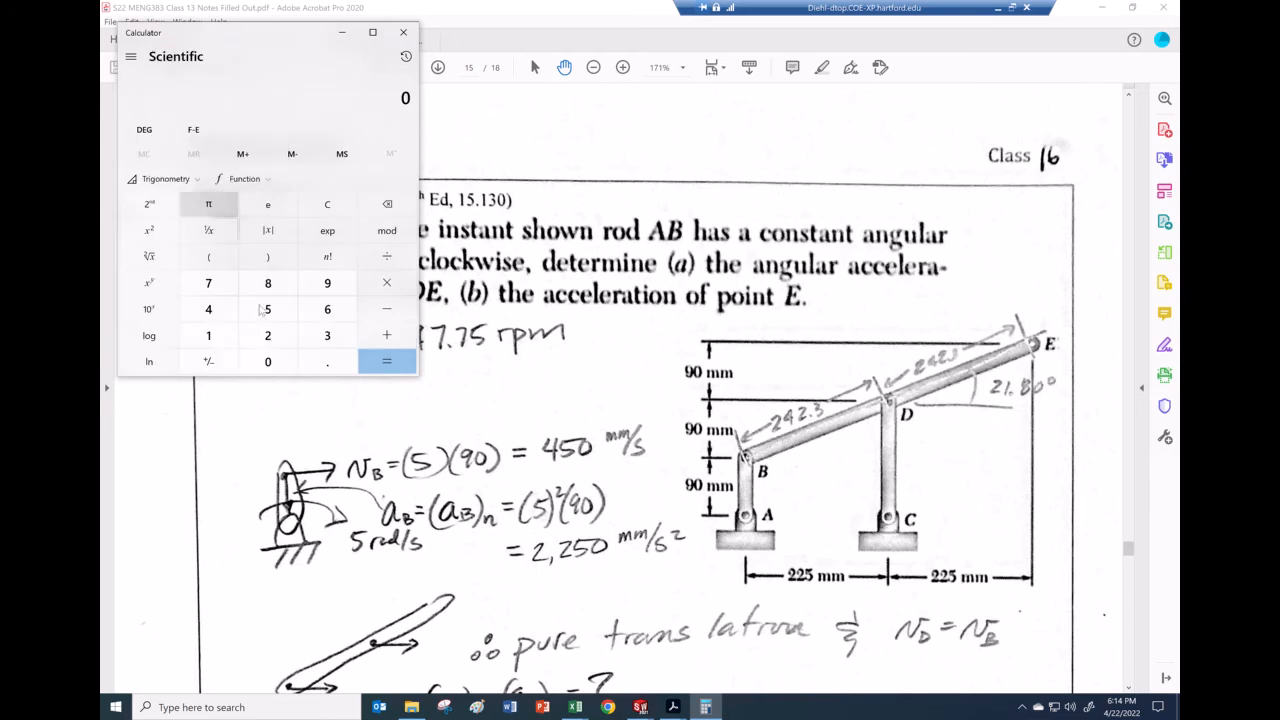
Step: Compute 5 × π × 2 = 31.4159, then divide it by 60
left_click(268, 312)
left_click(386, 283)
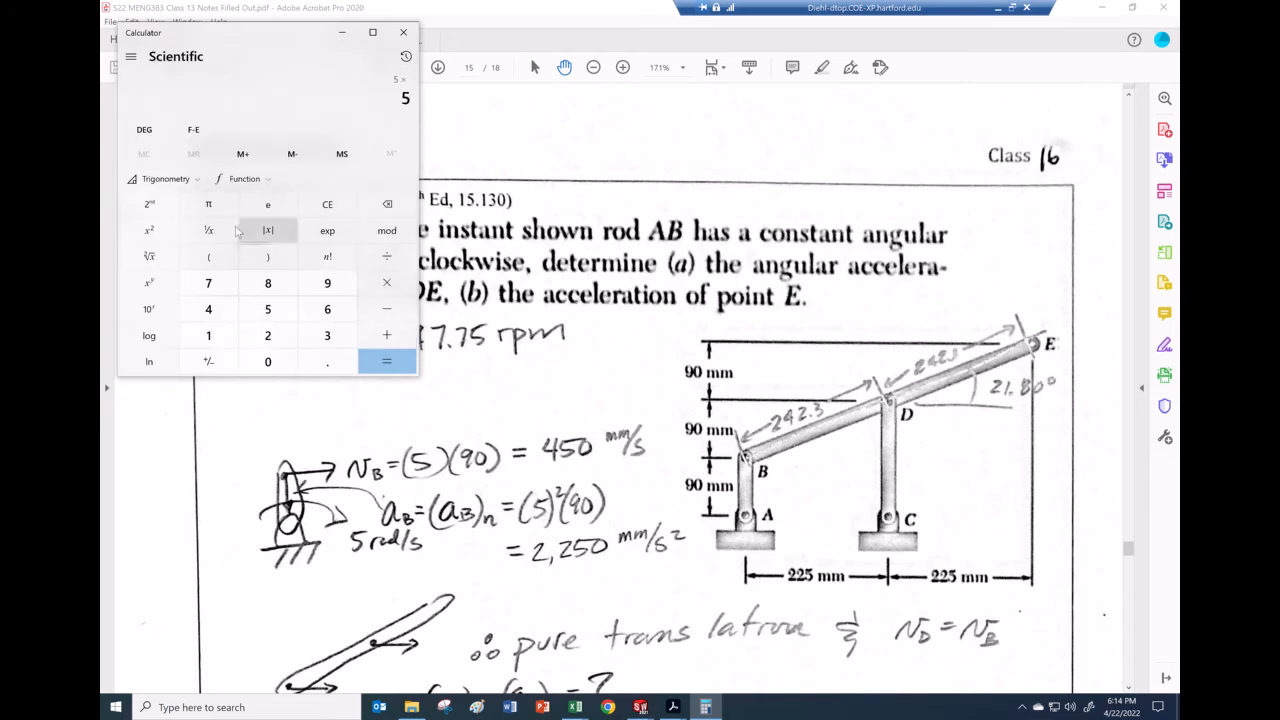
left_click(209, 205)
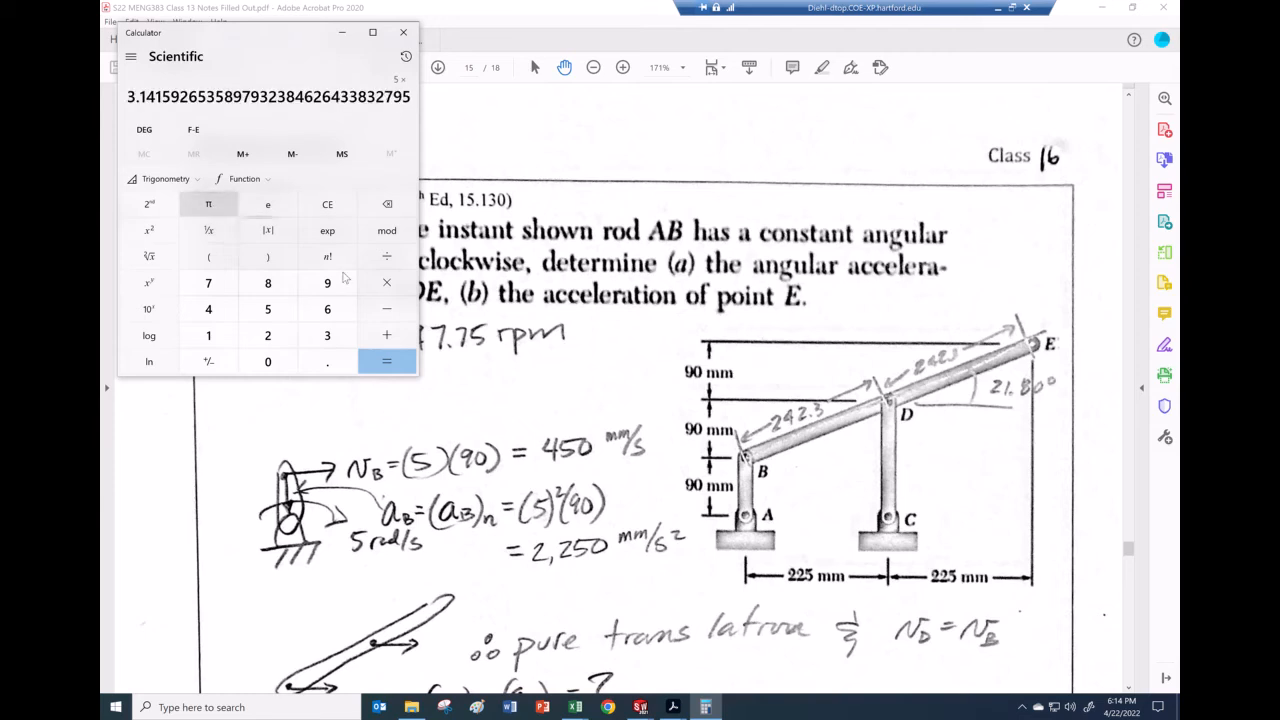
left_click(389, 362)
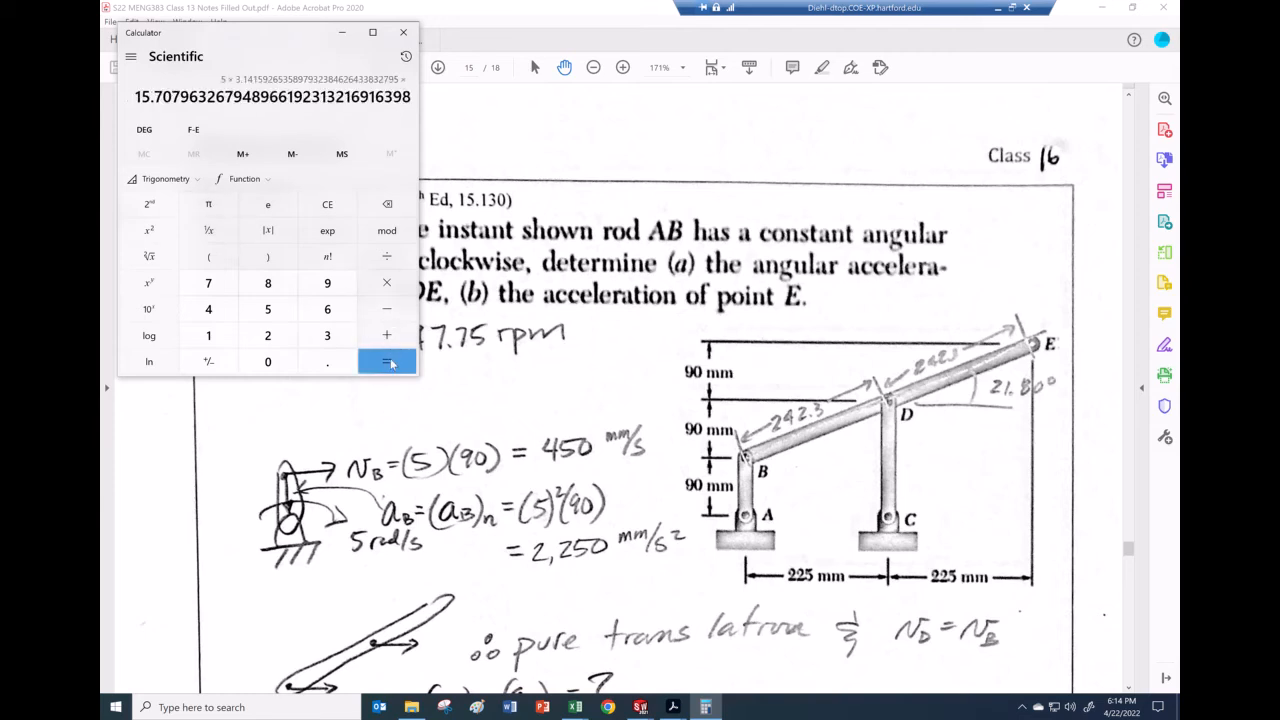
left_click(389, 264)
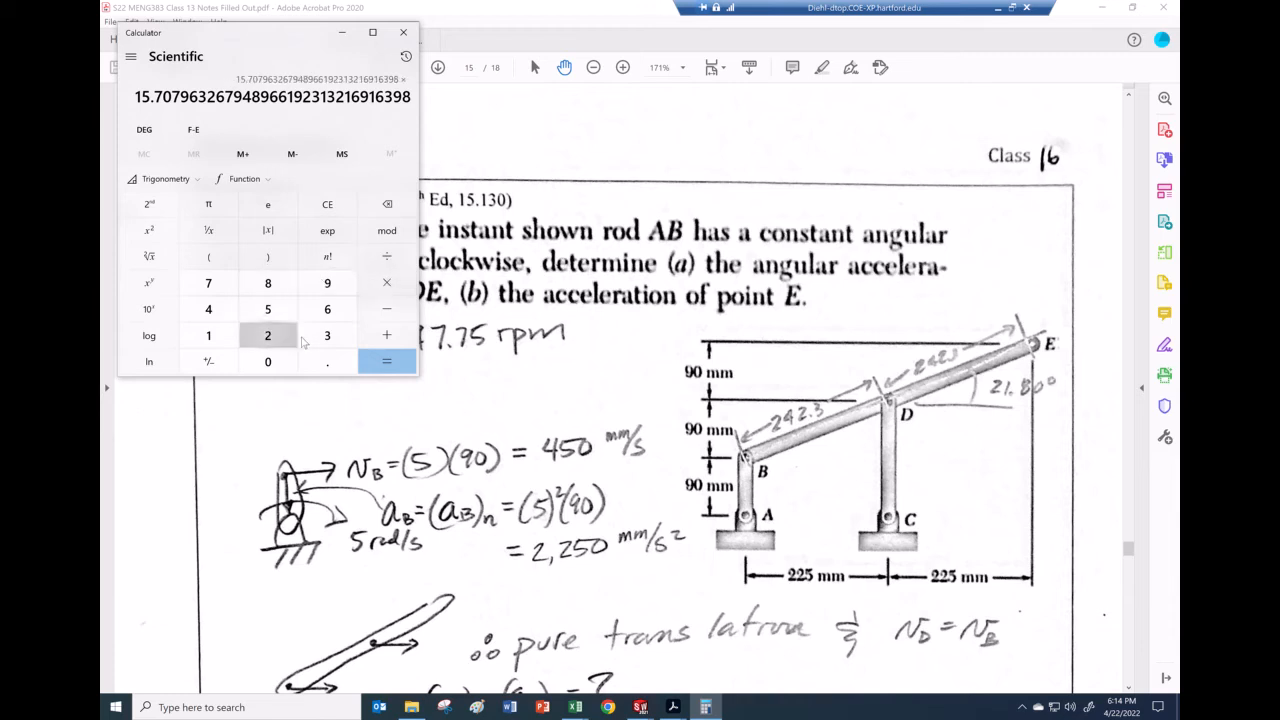
left_click(295, 339)
left_click(389, 361)
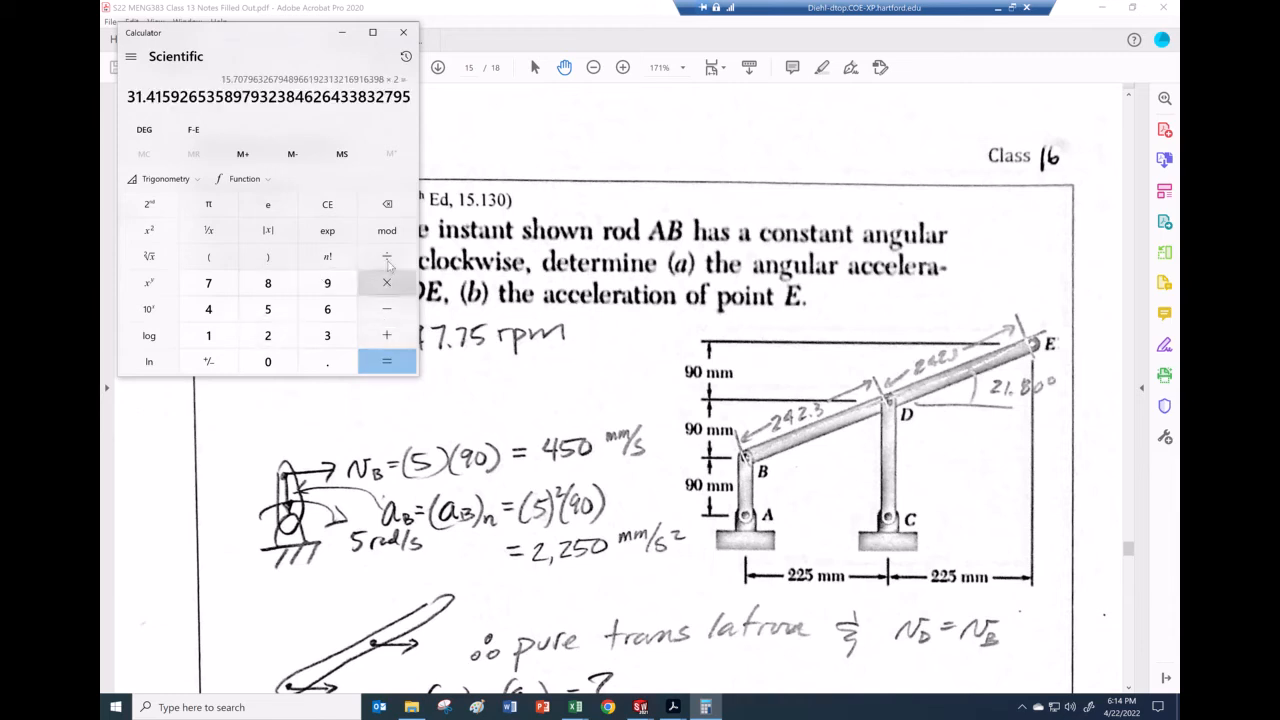
left_click(389, 264)
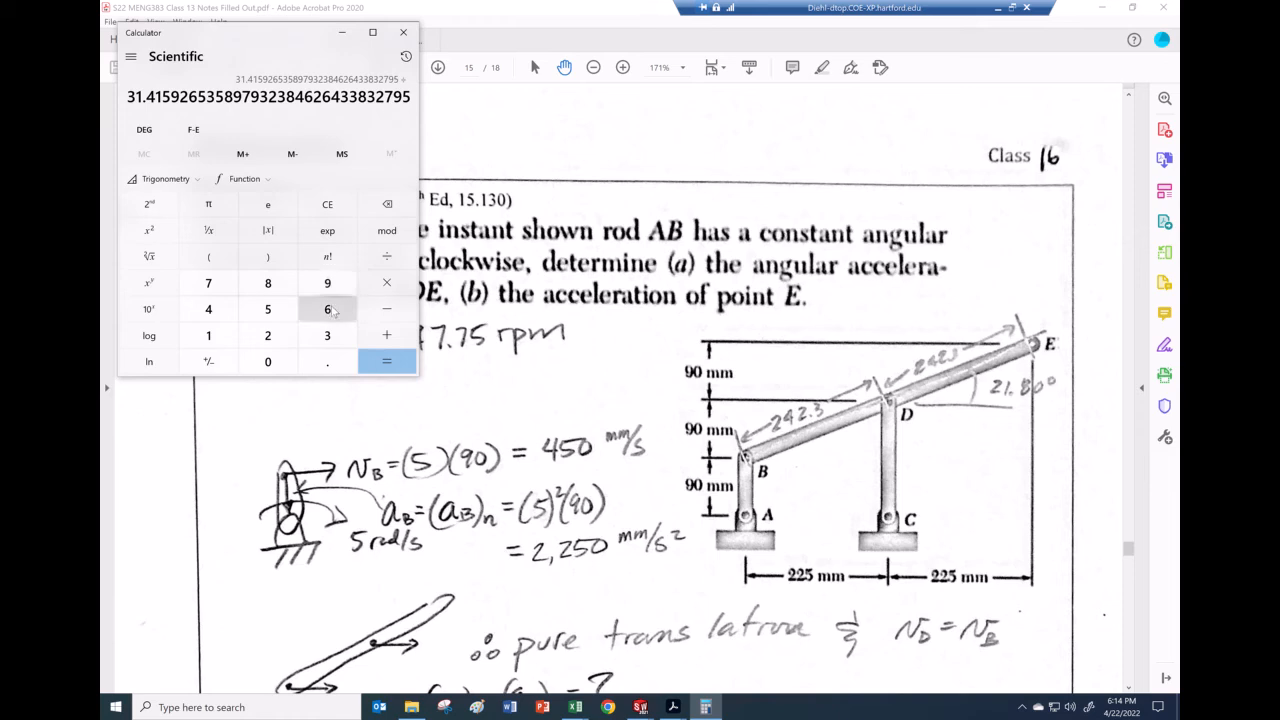
left_click(330, 311)
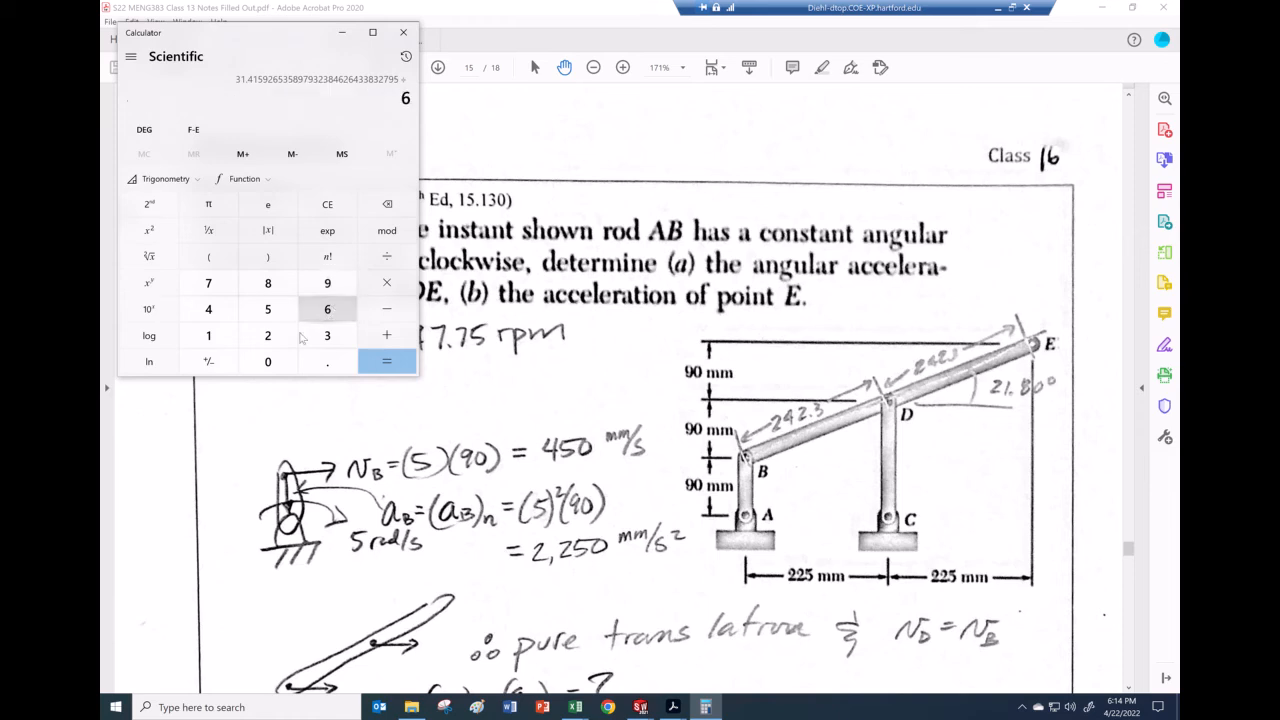
left_click(268, 361)
left_click(386, 363)
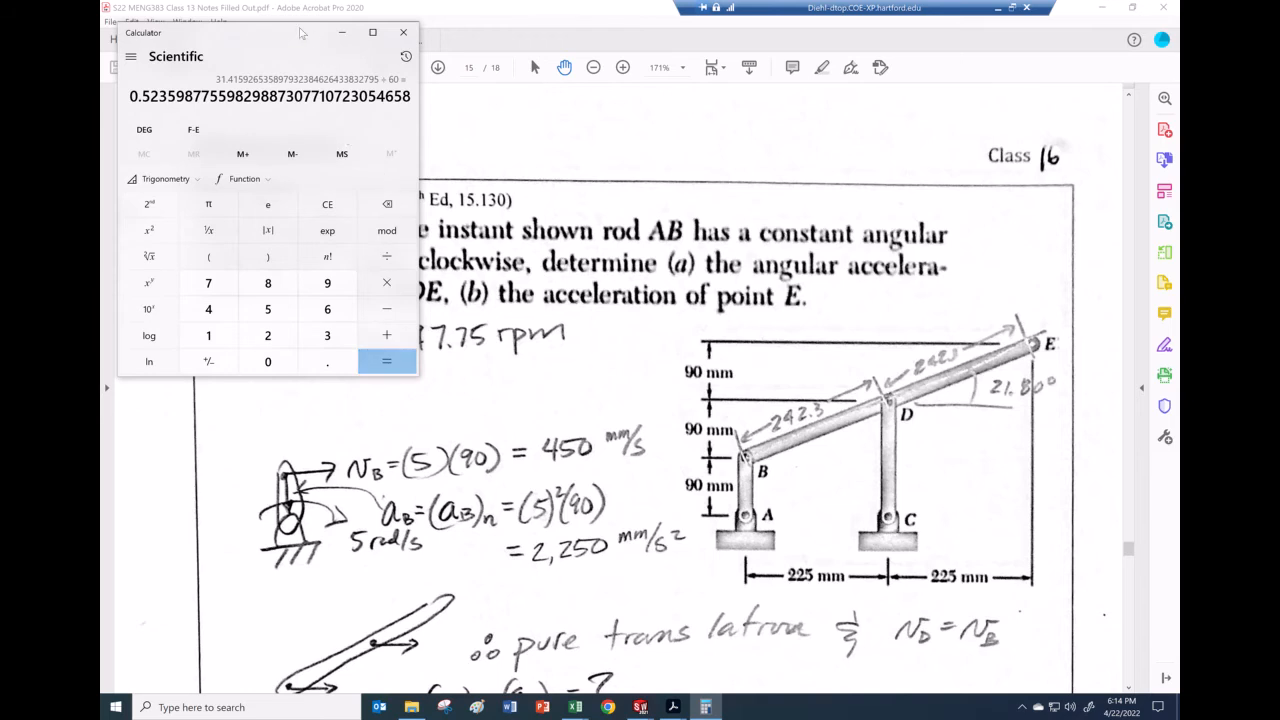
Step: Compute 5 ÷ π ÷ 2 × 60 to get the crank speed of 47.746 rpm
left_click_drag(298, 34, 648, 113)
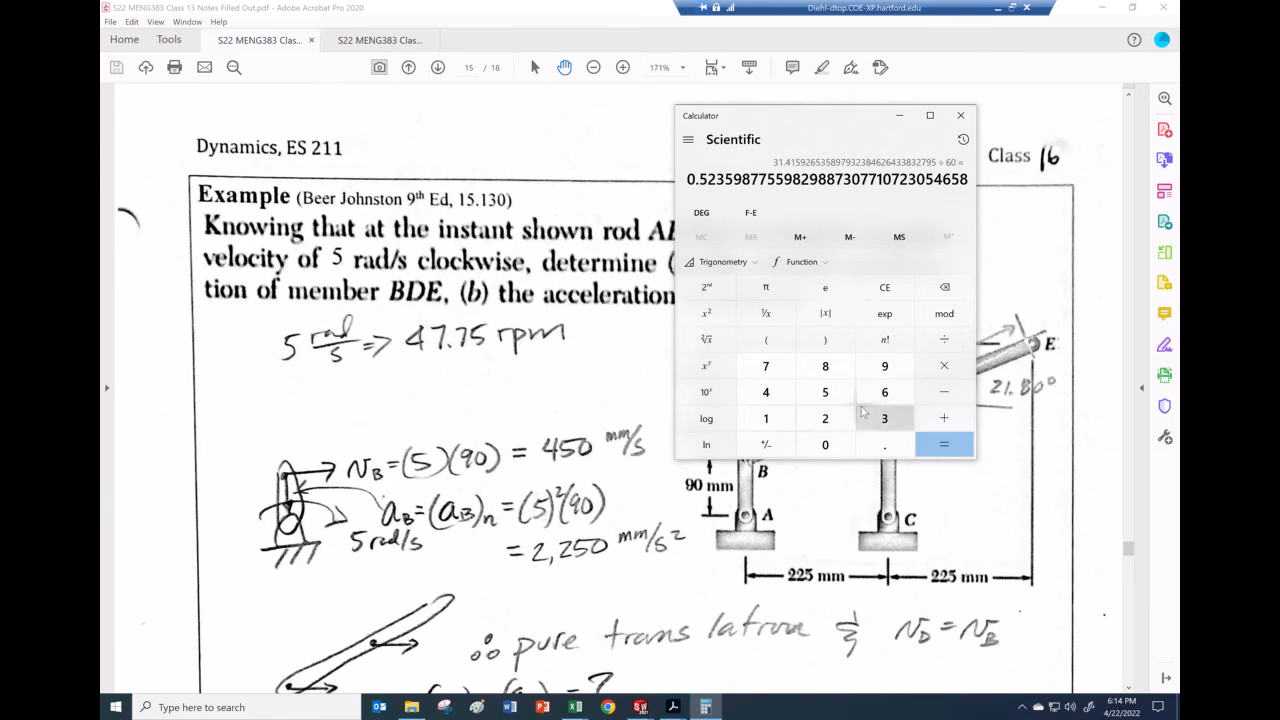
left_click(827, 394)
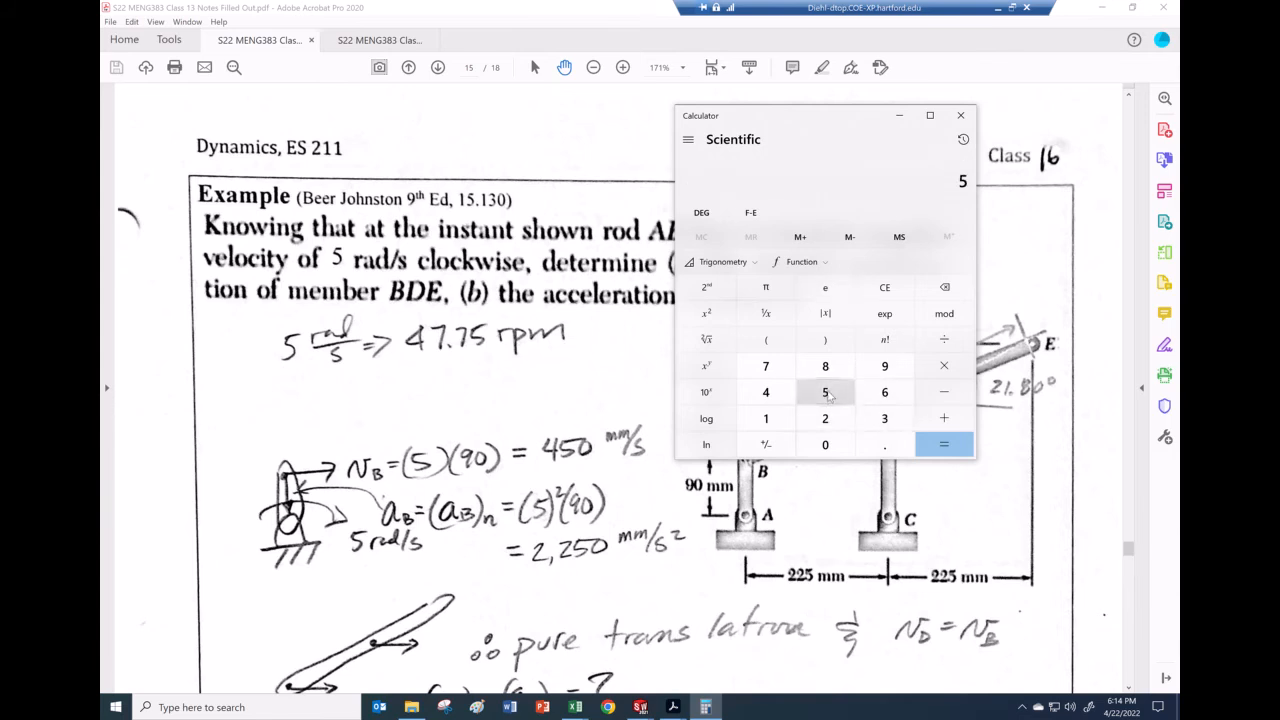
left_click(944, 339)
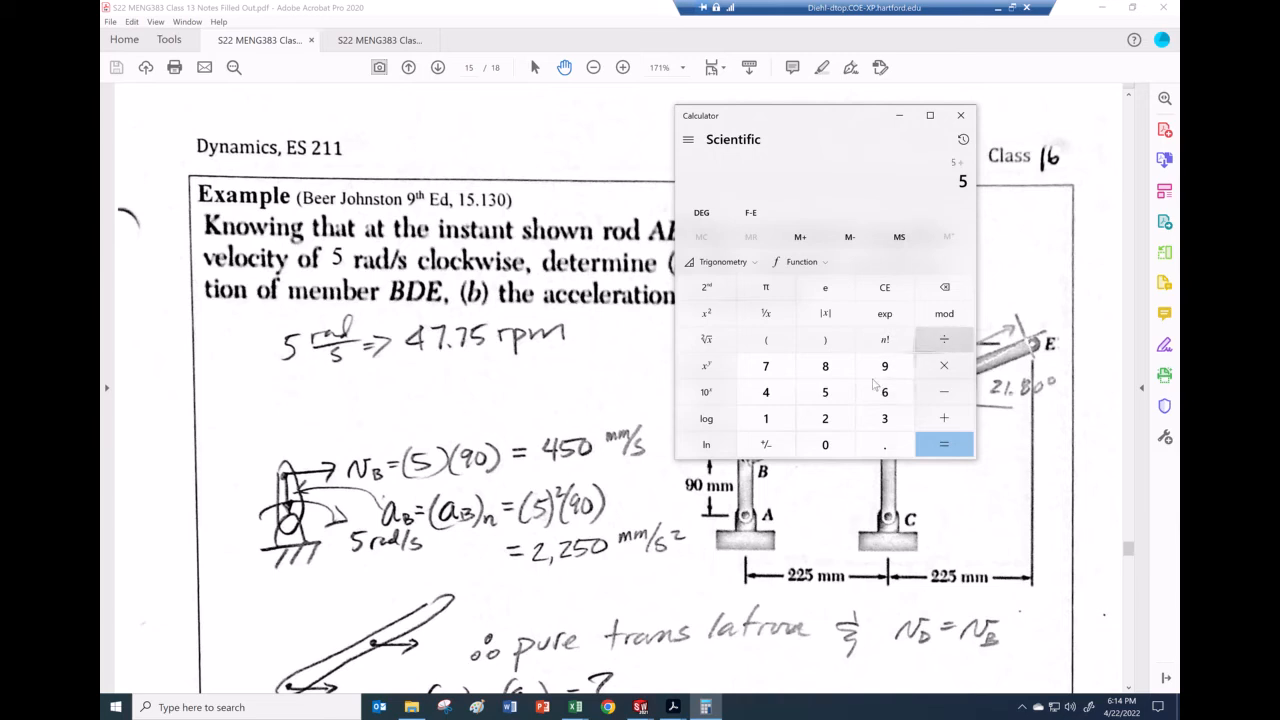
left_click(766, 288)
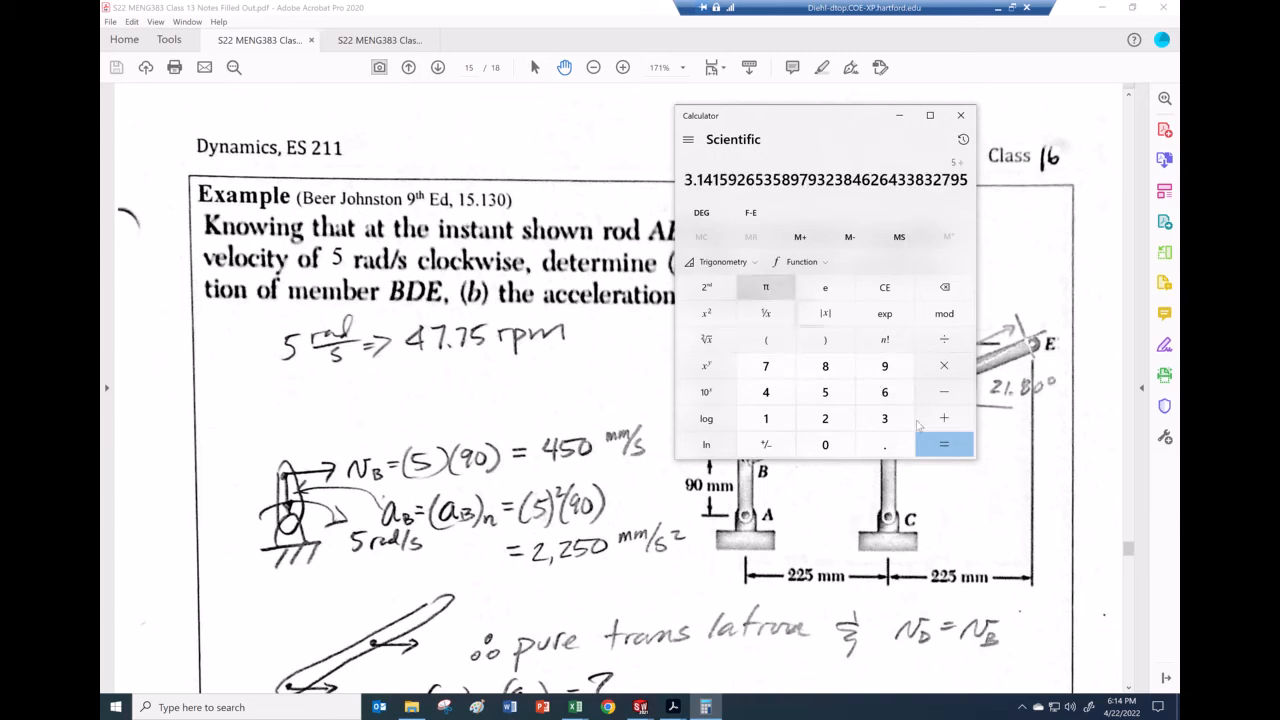
left_click(943, 445)
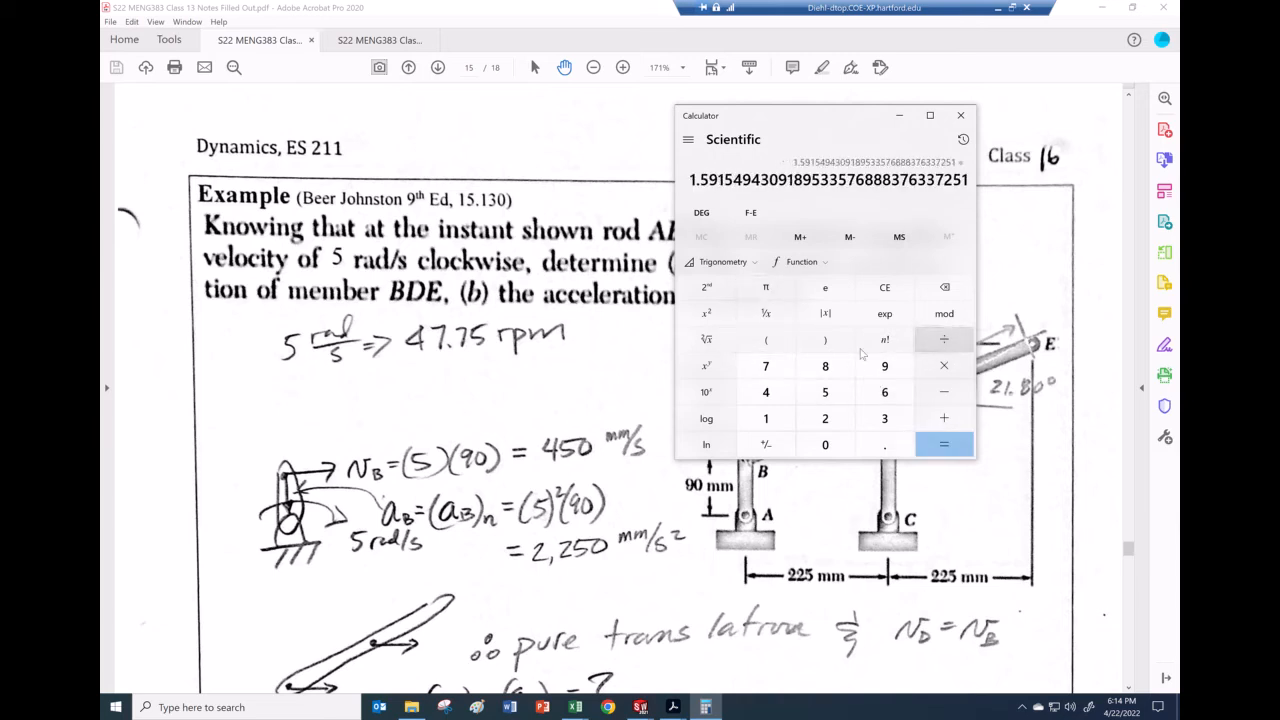
left_click(825, 420)
left_click(943, 445)
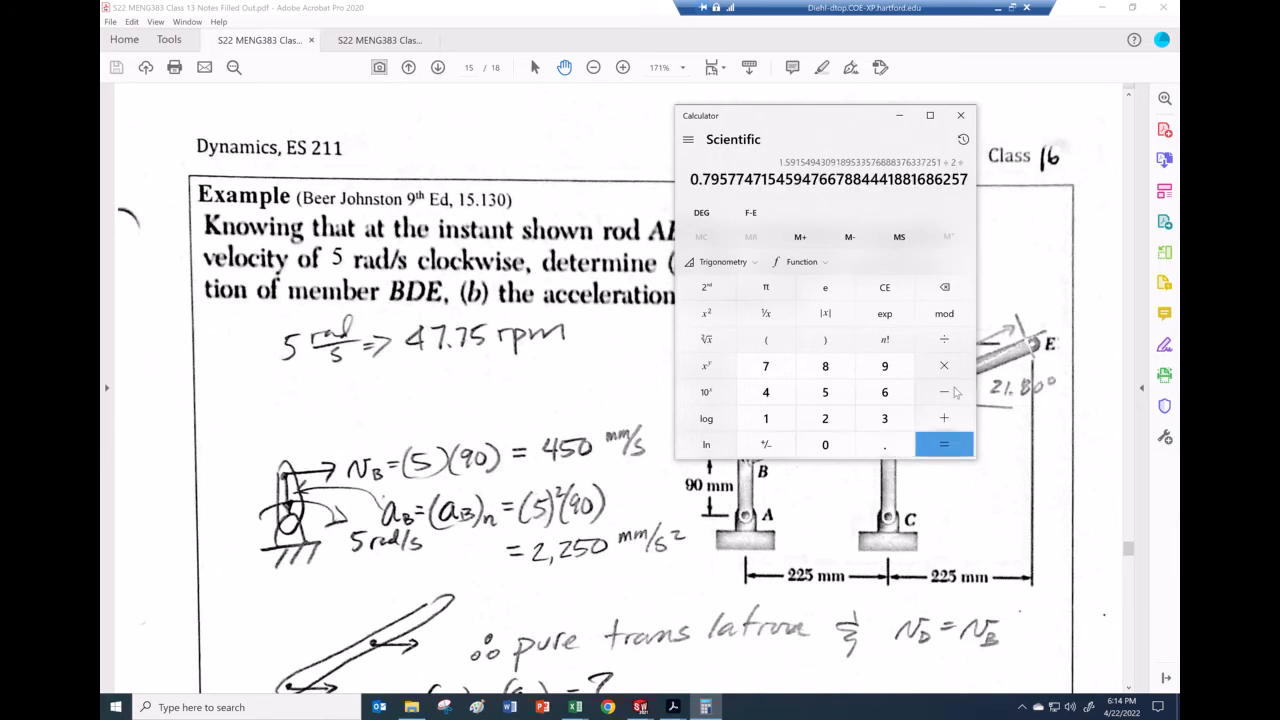
left_click(937, 374)
left_click(885, 392)
left_click(825, 445)
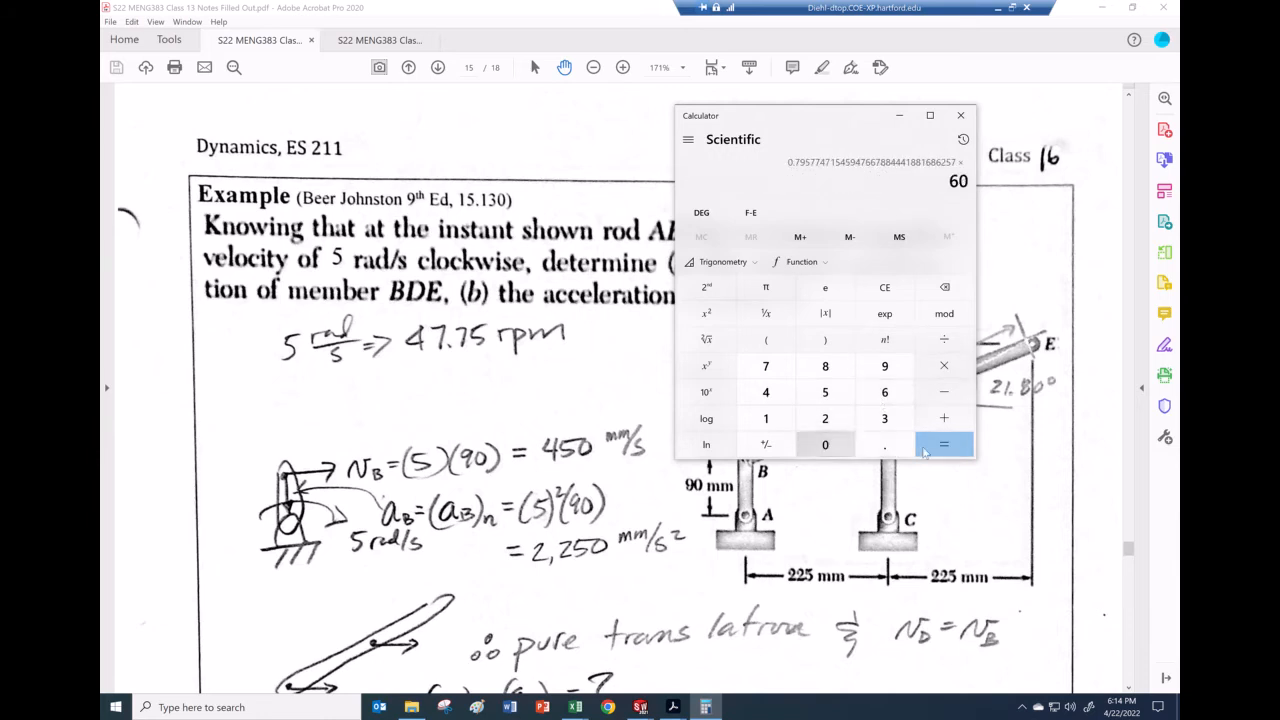
left_click(941, 446)
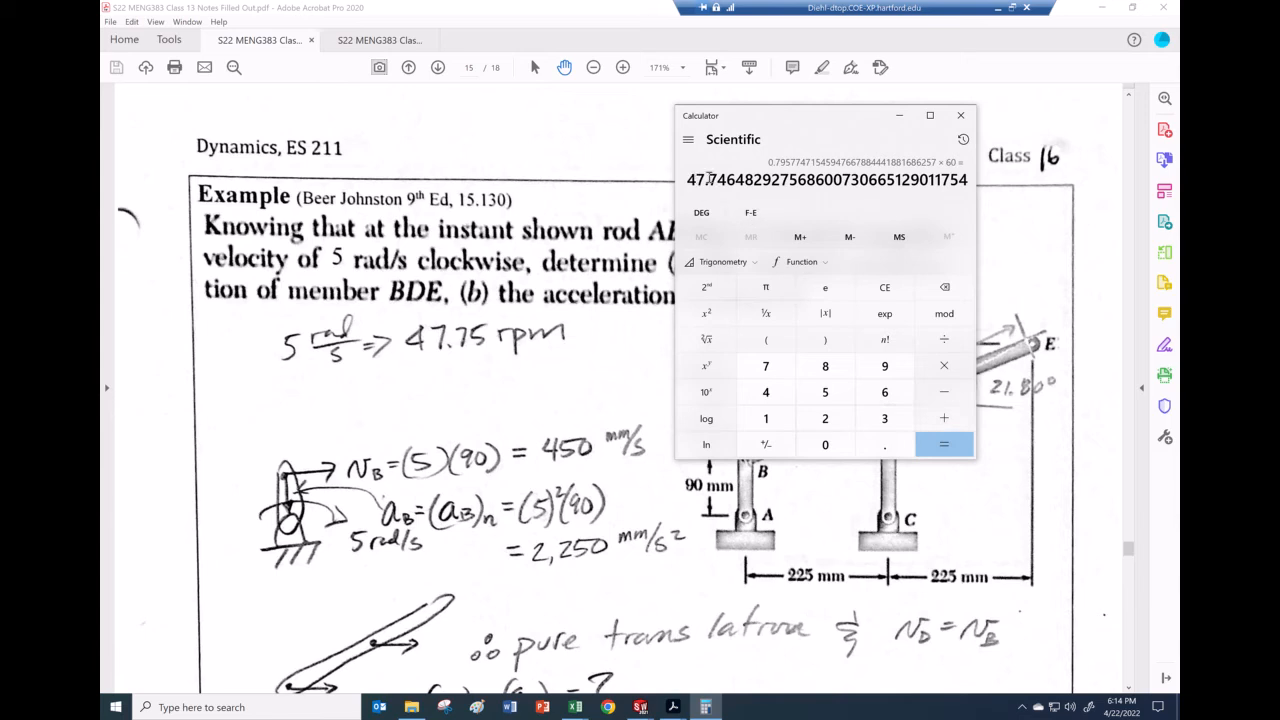
Step: Convert 47.746 rpm to 0.7958 rev/s and 2.387 revolutions in 3 s, then return to SOLIDWORKS
left_click_drag(689, 179, 736, 179)
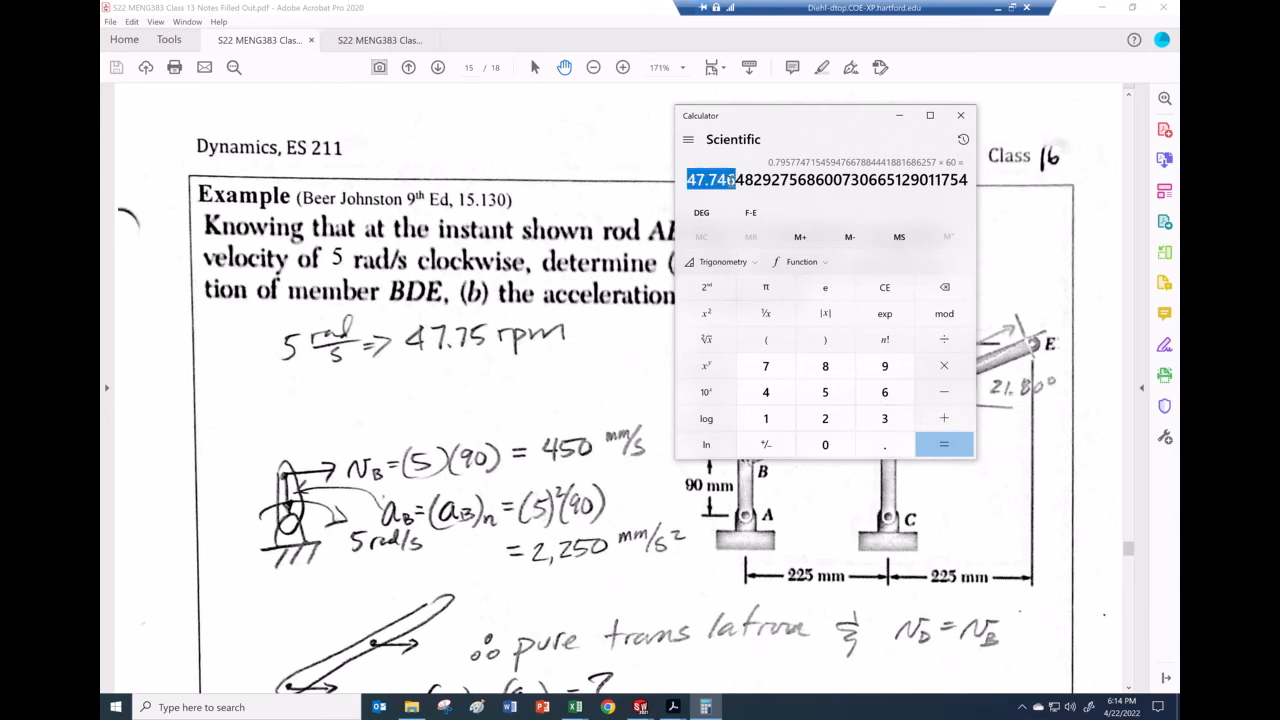
left_click(788, 217)
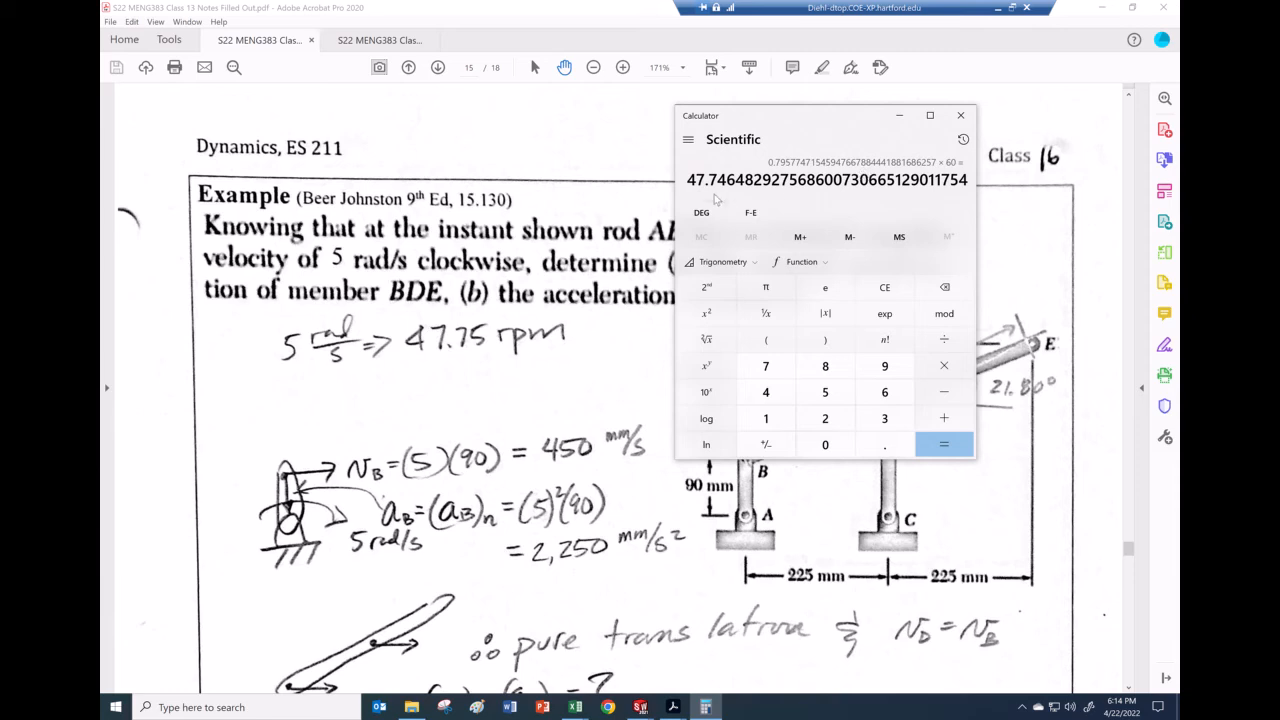
left_click(930, 346)
left_click(885, 392)
left_click(825, 444)
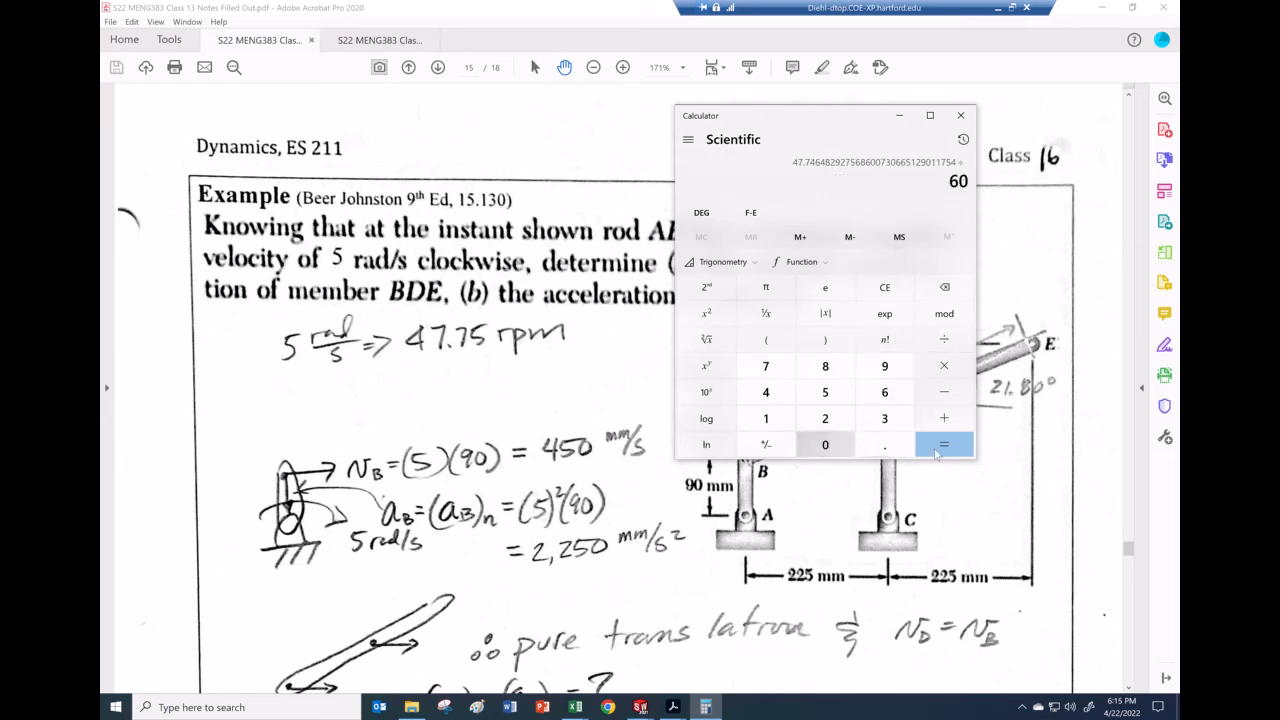
left_click(946, 446)
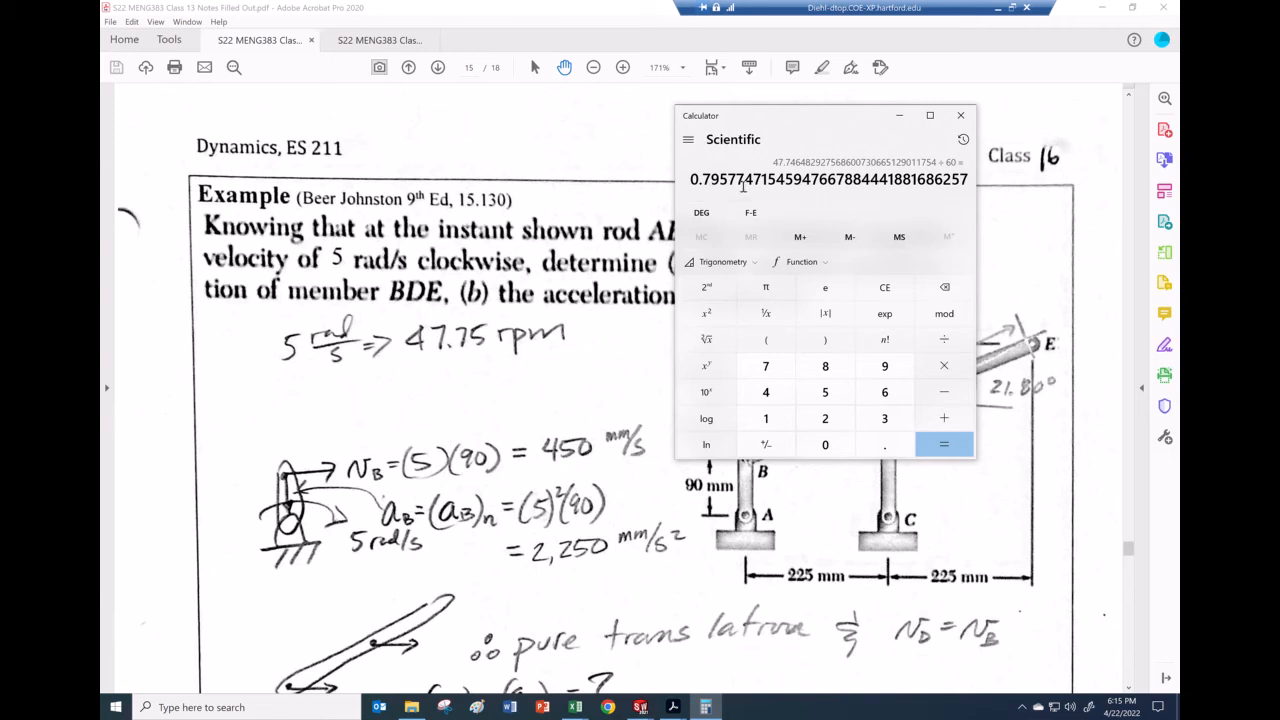
left_click(944, 365)
left_click(885, 418)
left_click(946, 446)
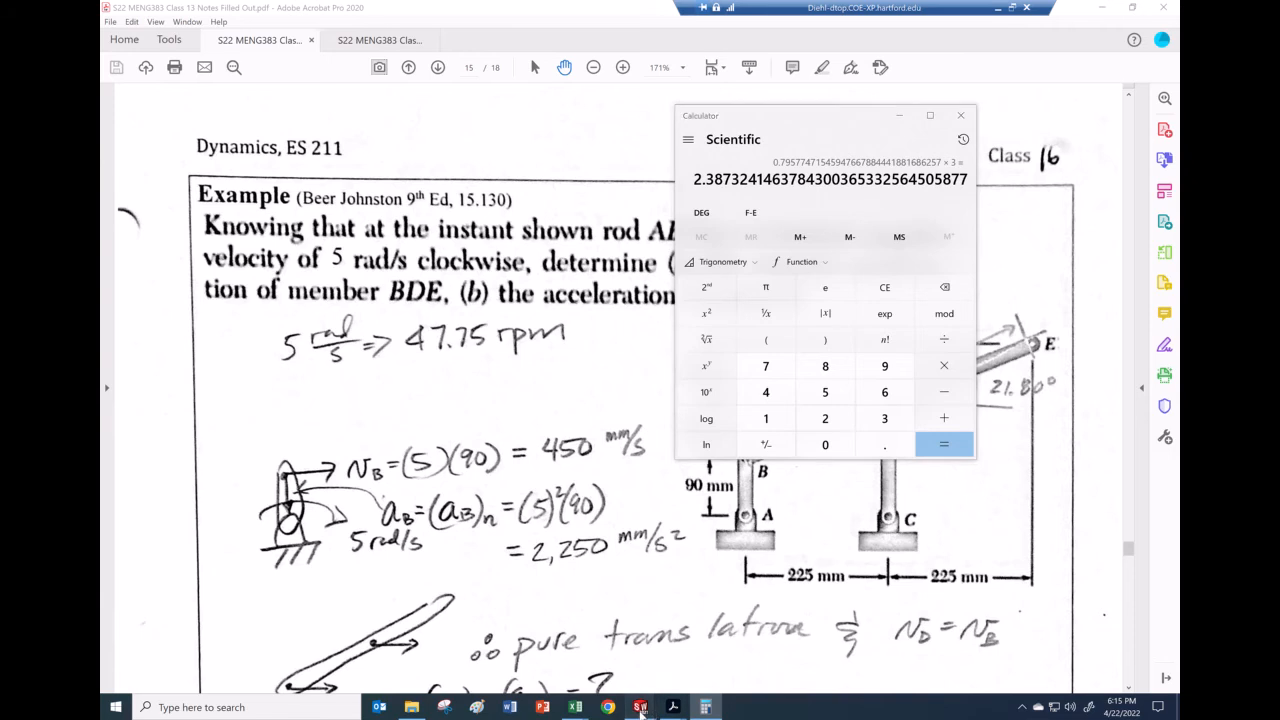
mouse_move(640, 707)
left_click(822, 615)
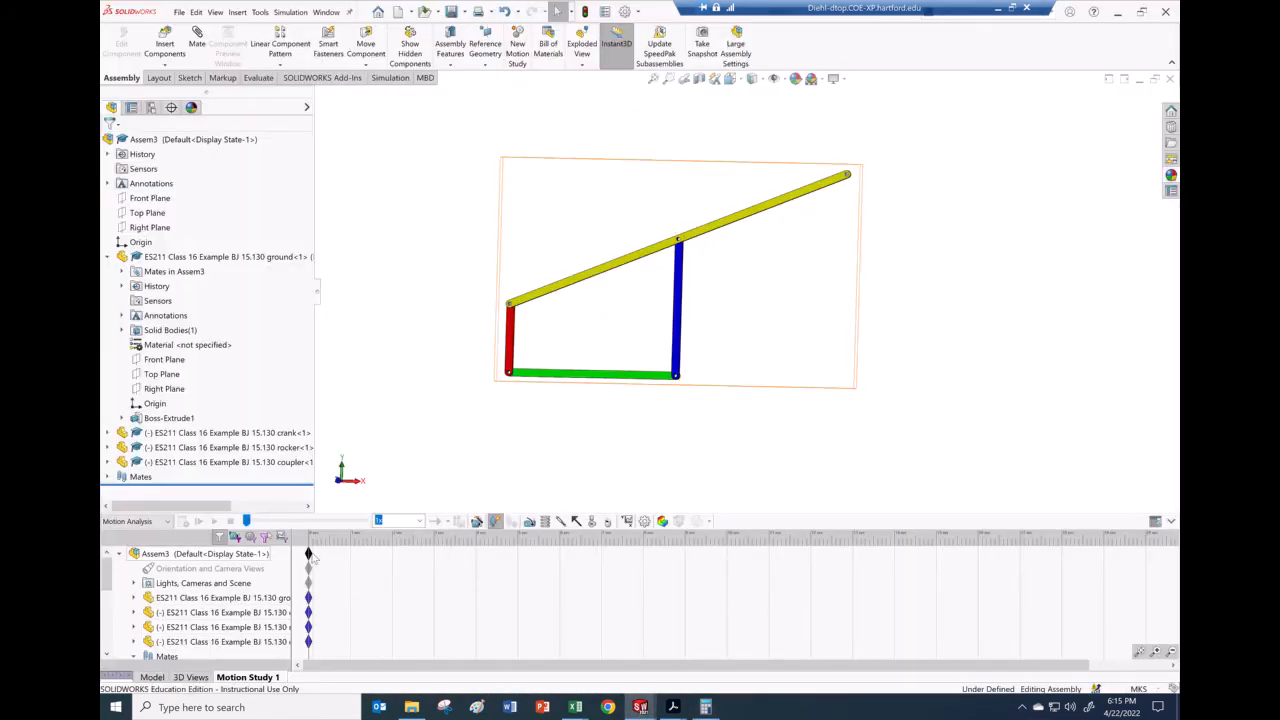
Step: Drag the study's end-time key later, zooming the timeline, until it sits near 2.820 s
left_click_drag(312, 555, 428, 562)
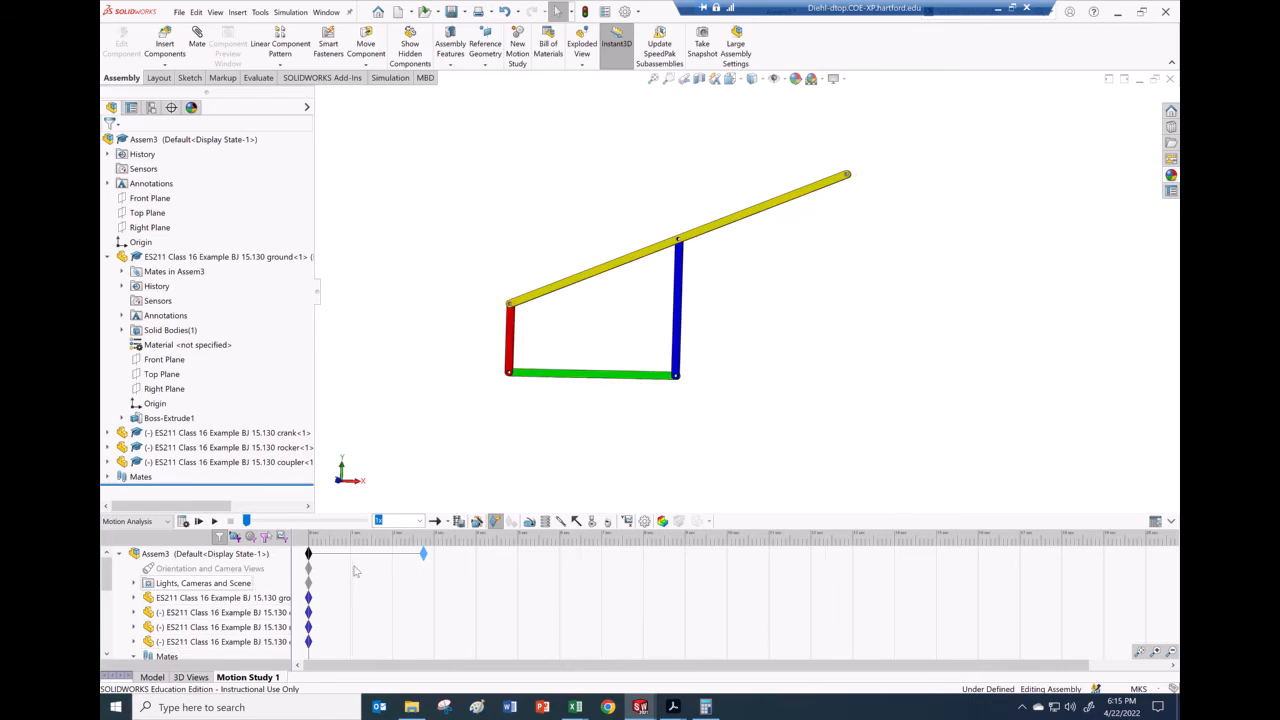
left_click(1155, 651)
left_click(1155, 651)
left_click(1155, 651)
left_click(1155, 651)
left_click(1155, 651)
left_click(1155, 651)
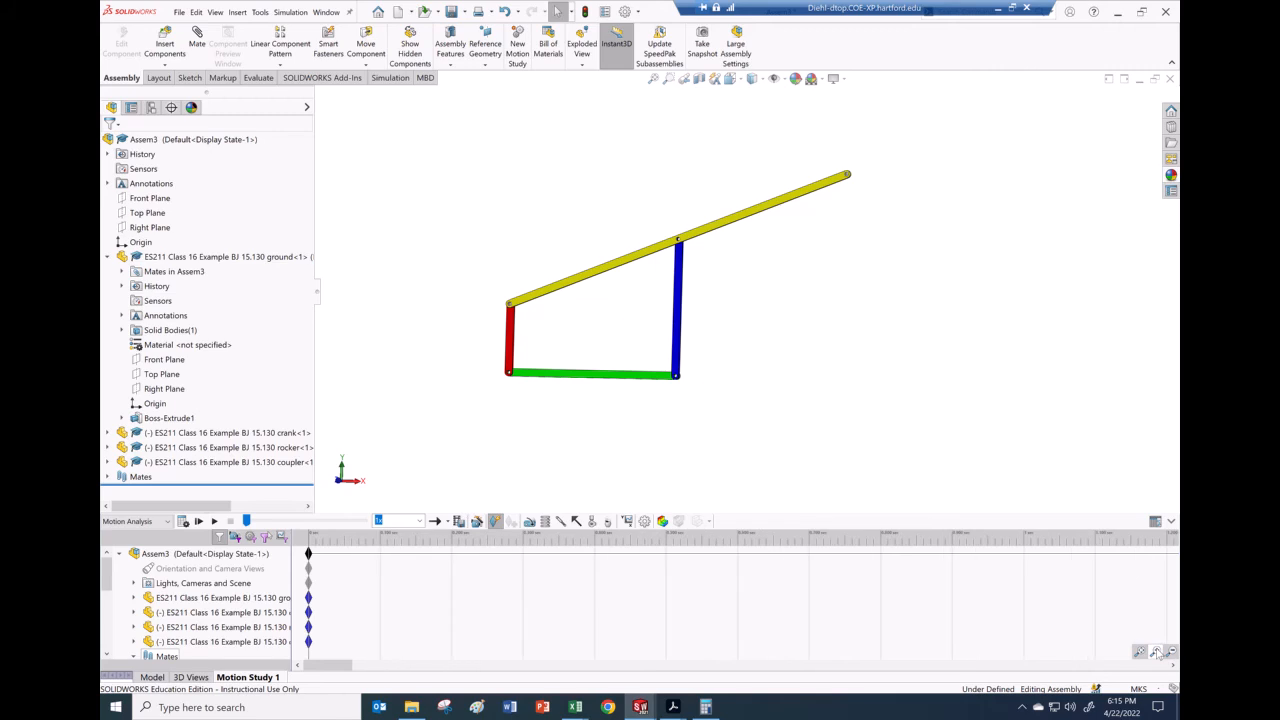
left_click_drag(326, 663, 443, 678)
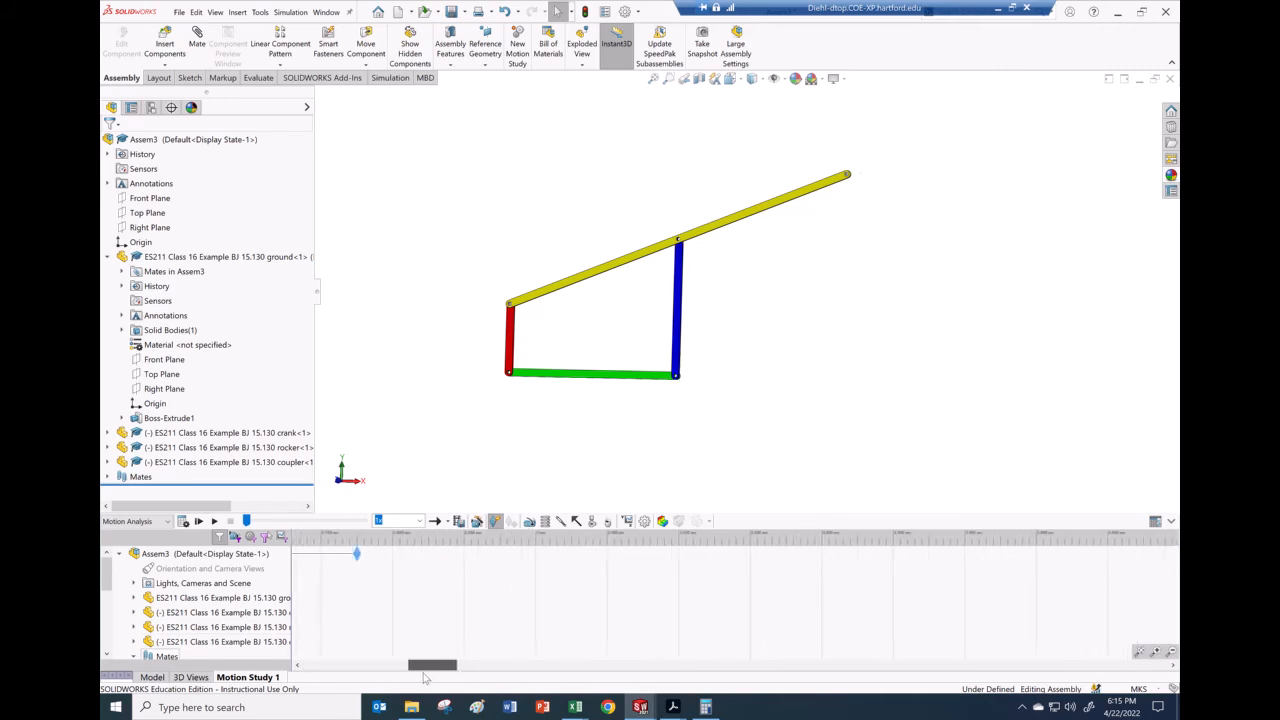
left_click(1155, 651)
left_click(1155, 651)
left_click(1155, 651)
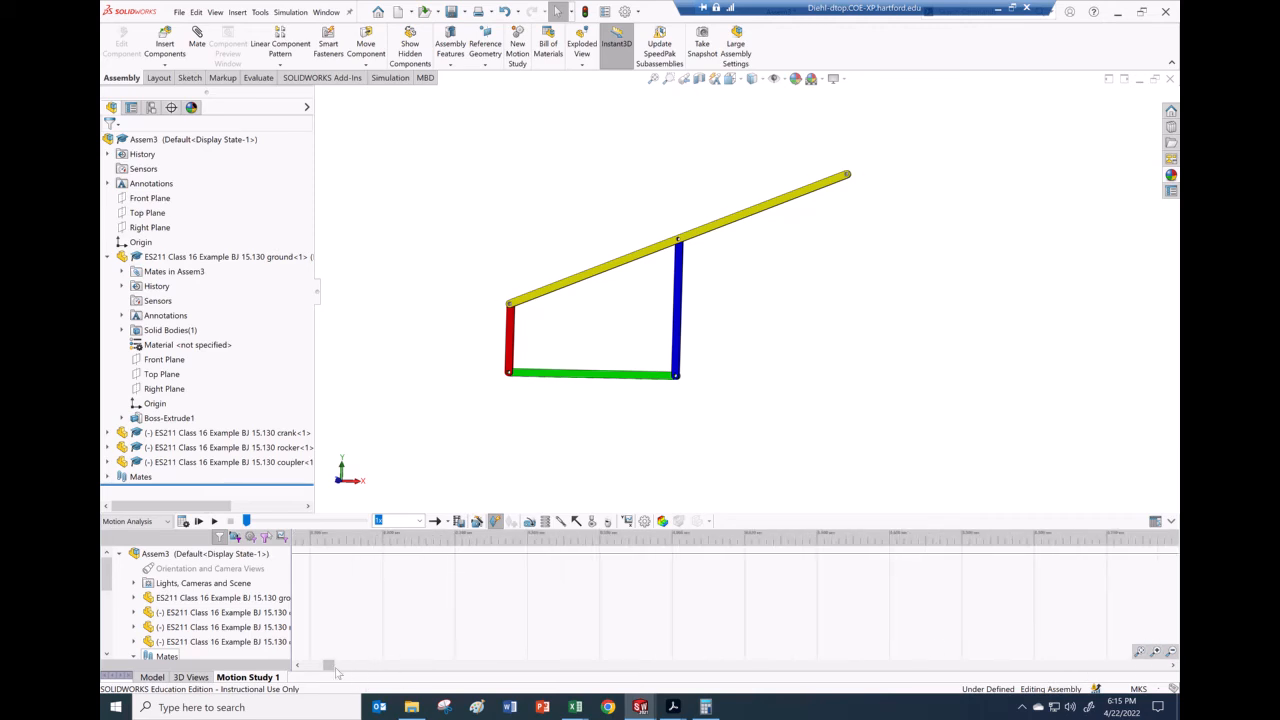
left_click_drag(333, 667, 429, 678)
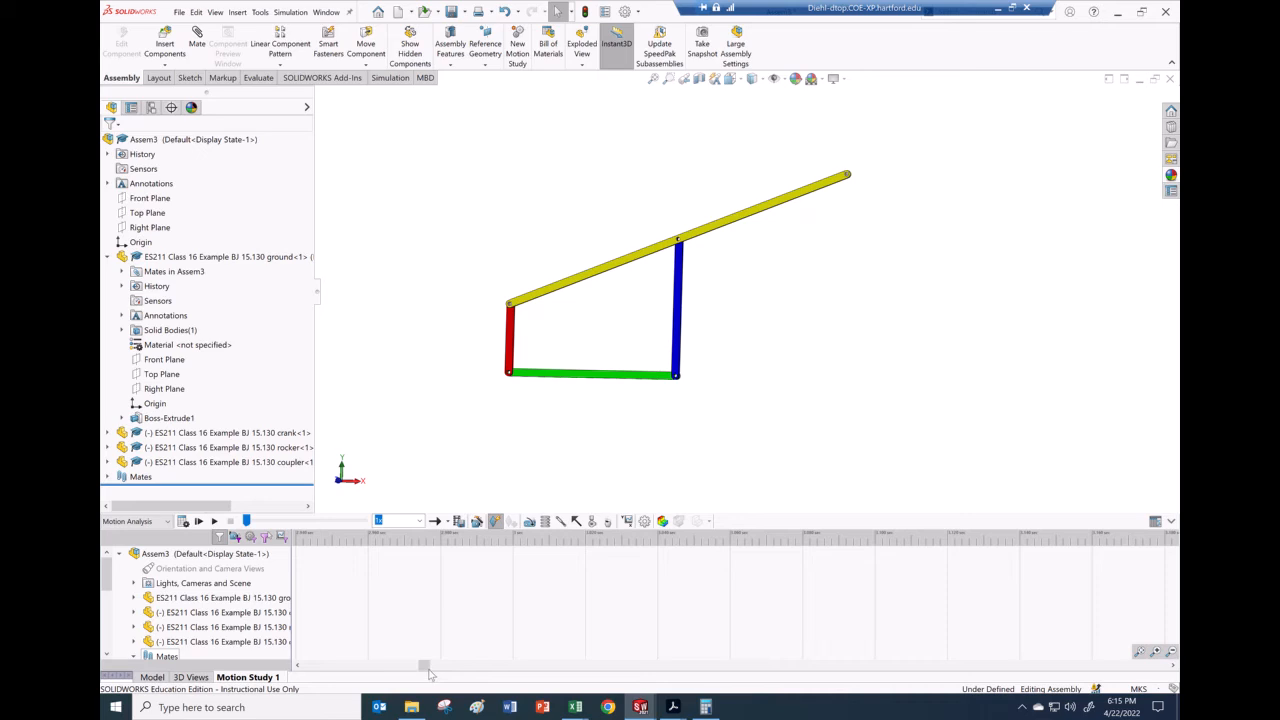
left_click_drag(427, 670, 413, 668)
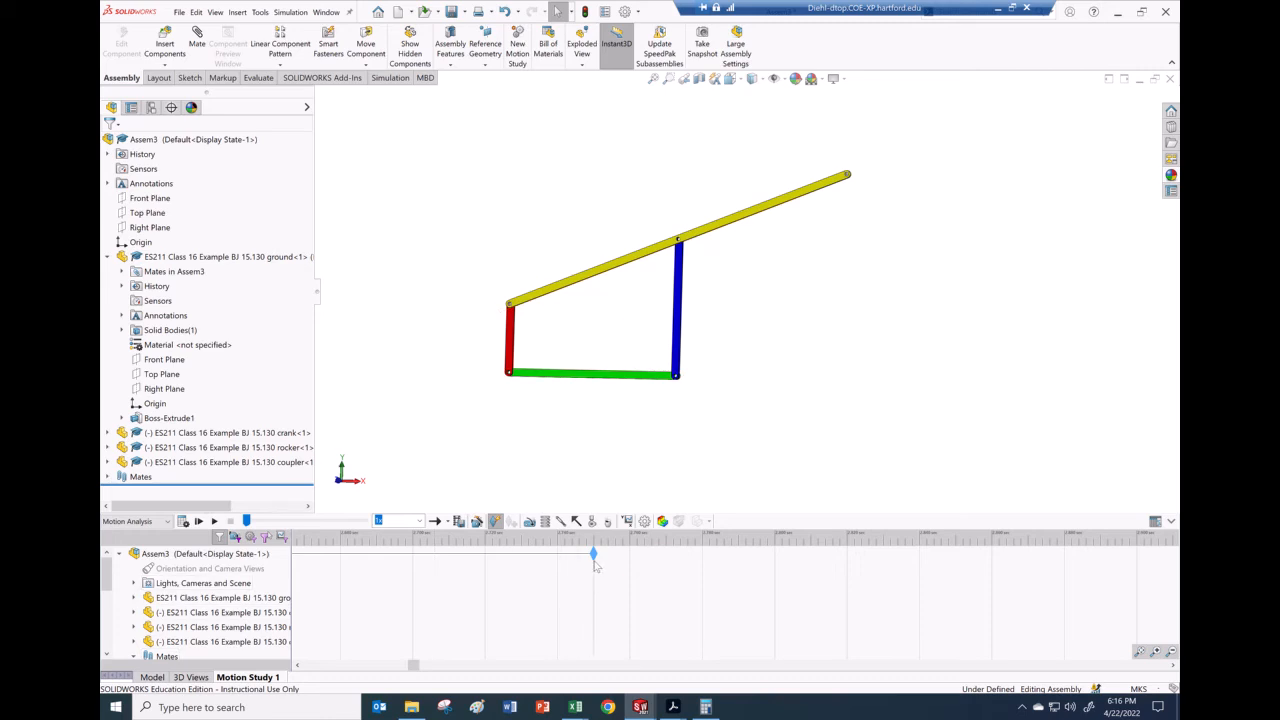
left_click_drag(595, 556, 848, 582)
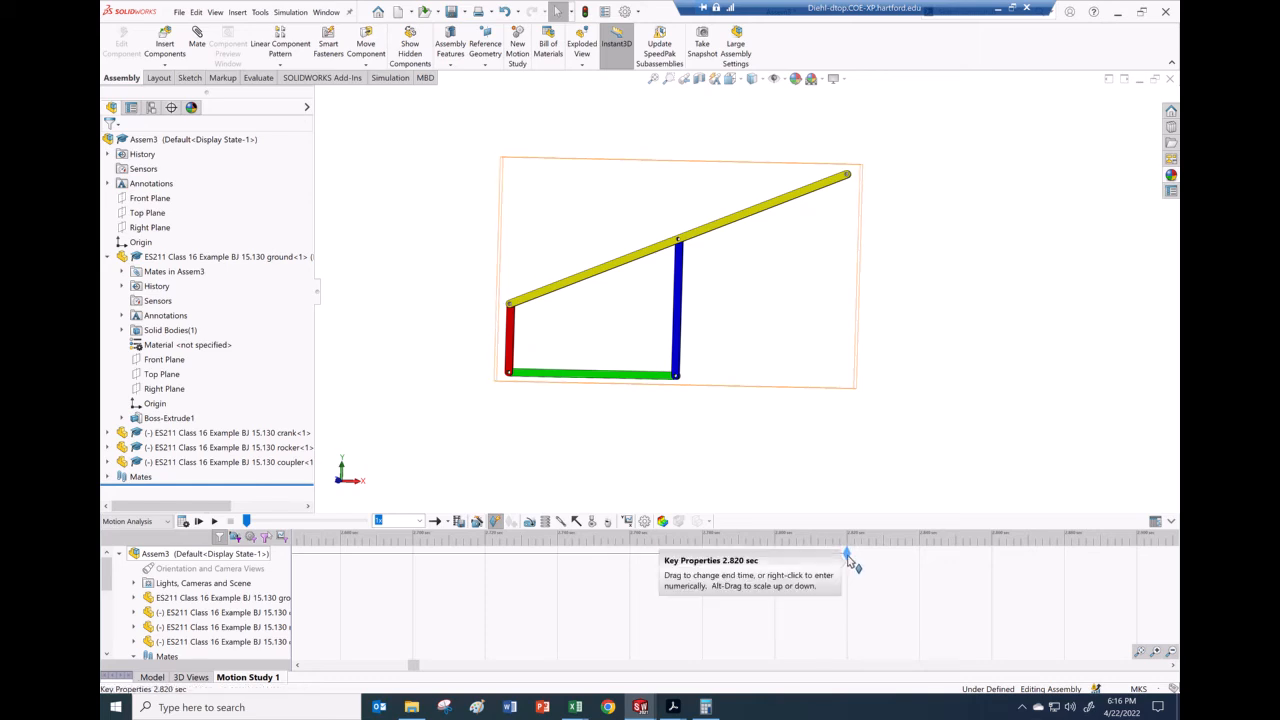
Step: Push the end-time key later and briefly recheck the calculator result
left_click_drag(848, 560, 1066, 561)
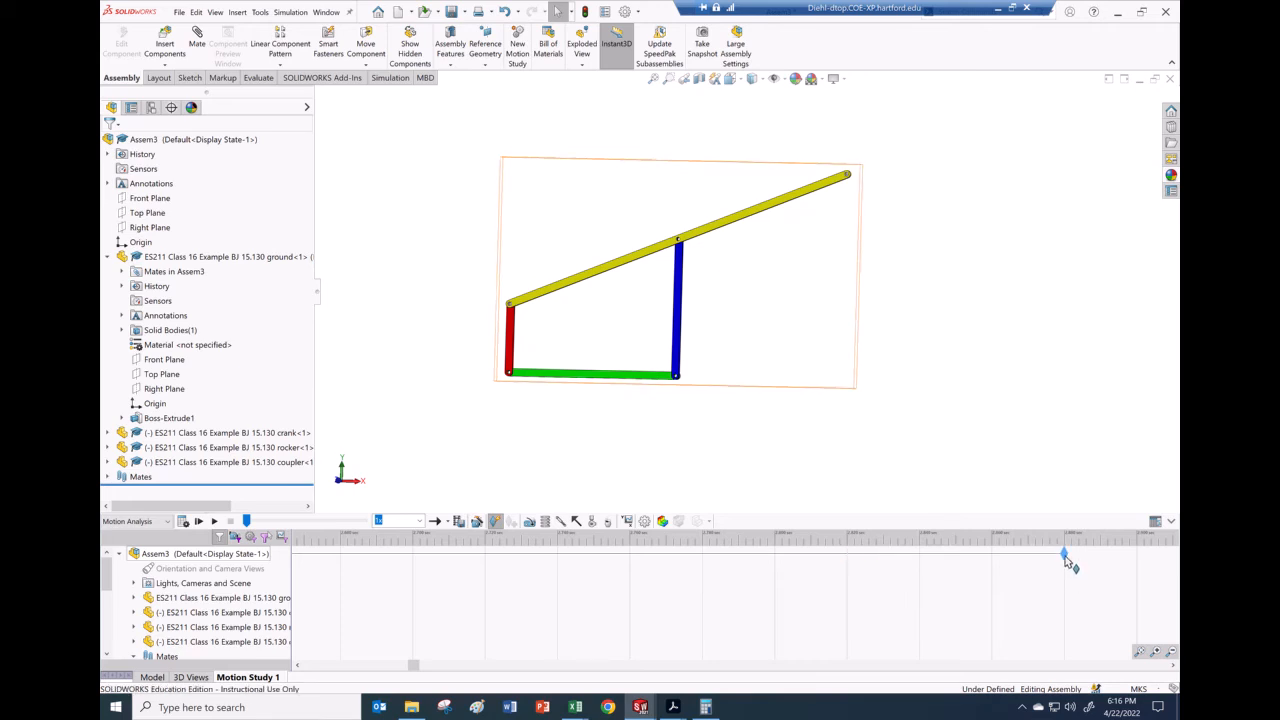
mouse_move(1066, 562)
left_mouse_down()
mouse_move(1029, 556)
mouse_move(1047, 557)
left_mouse_up()
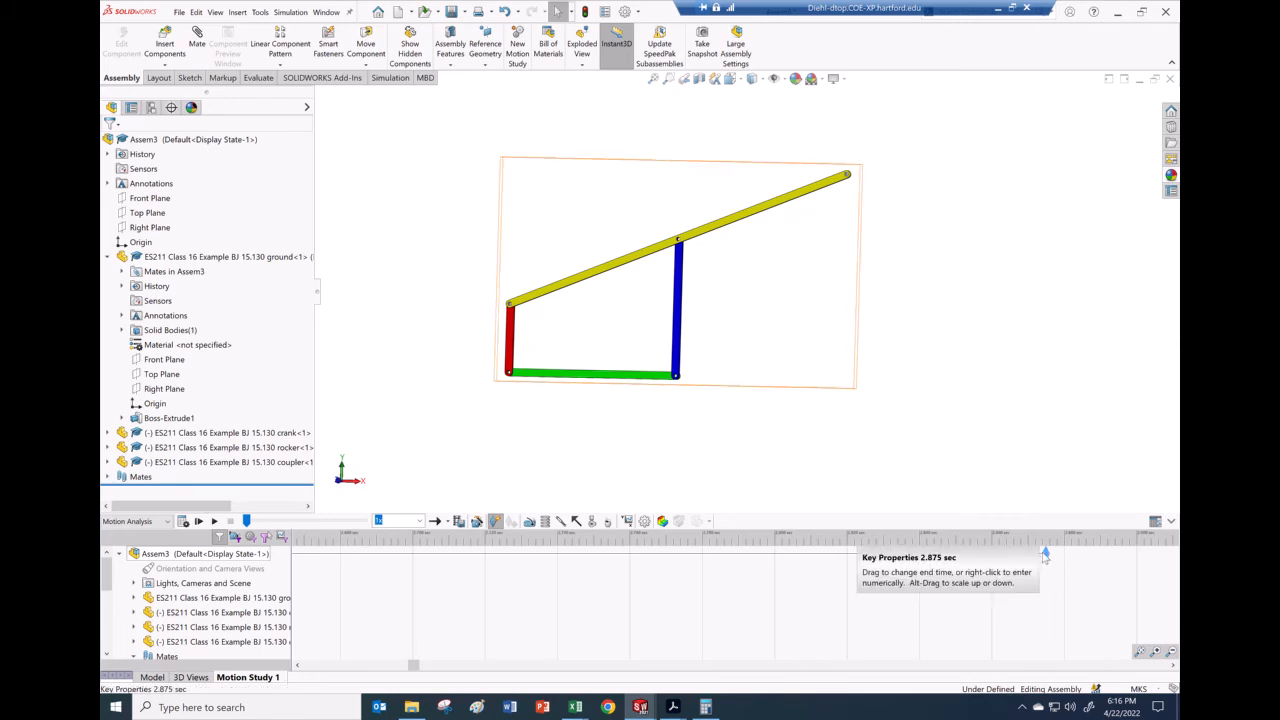
left_click(708, 708)
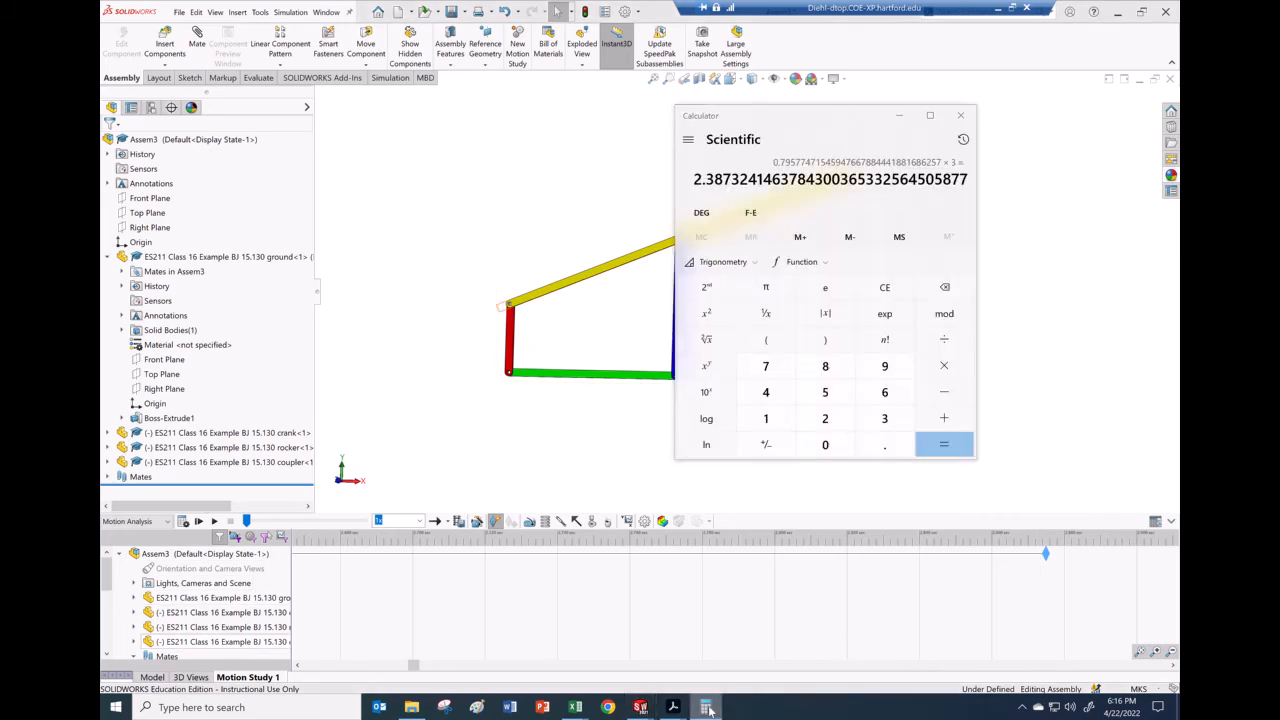
left_click(708, 708)
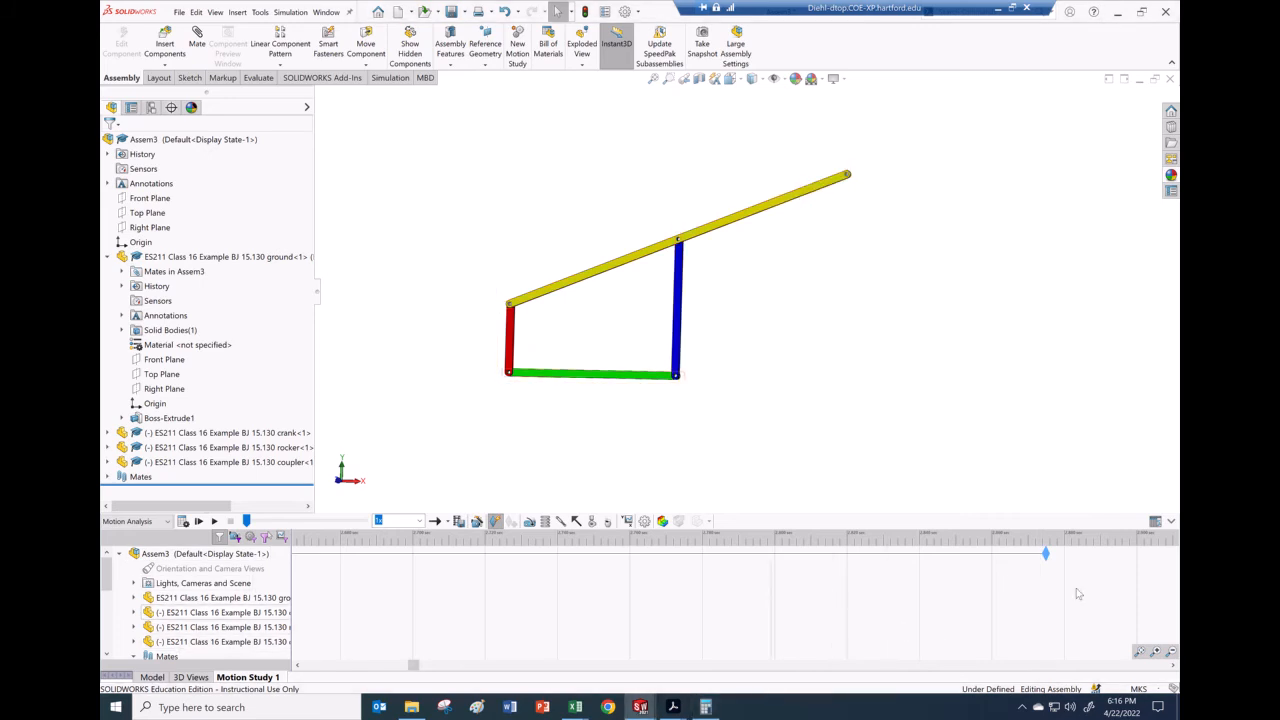
Step: Pull the end-time key far earlier, scrolling the timeline to keep it in view
left_click_drag(1046, 554, 340, 554)
left_click(298, 665)
left_click(298, 665)
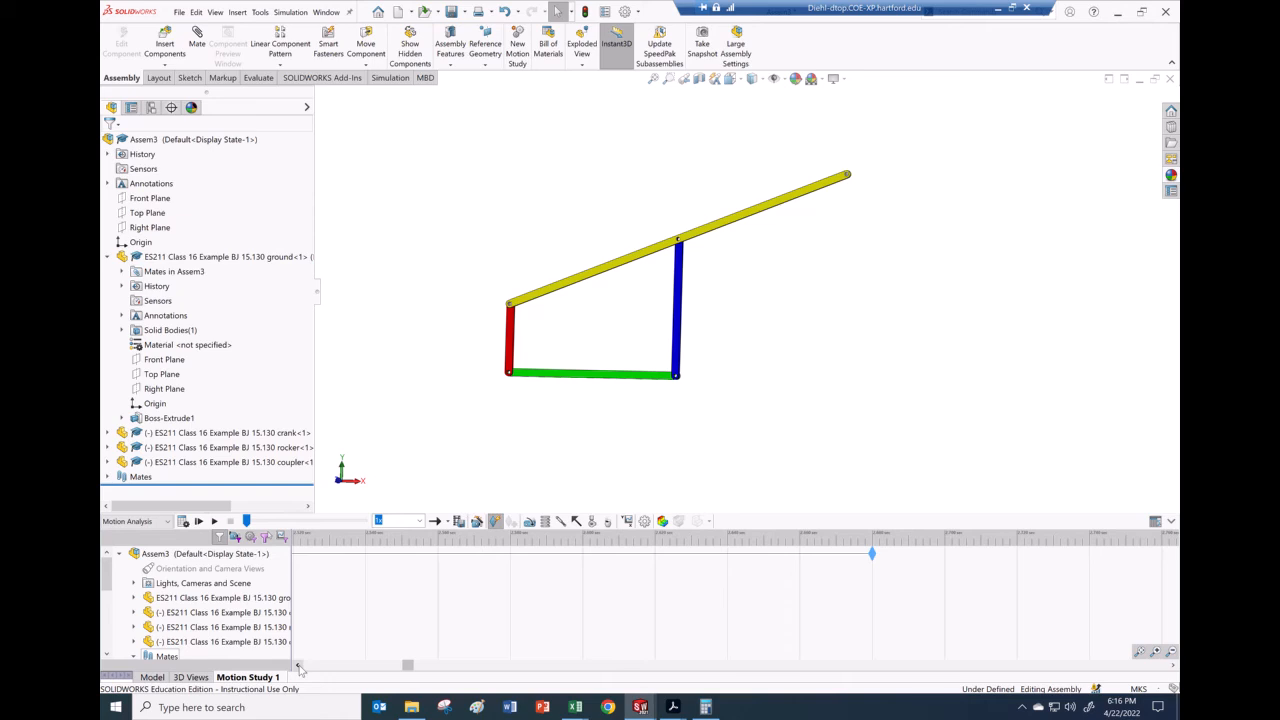
left_click(298, 665)
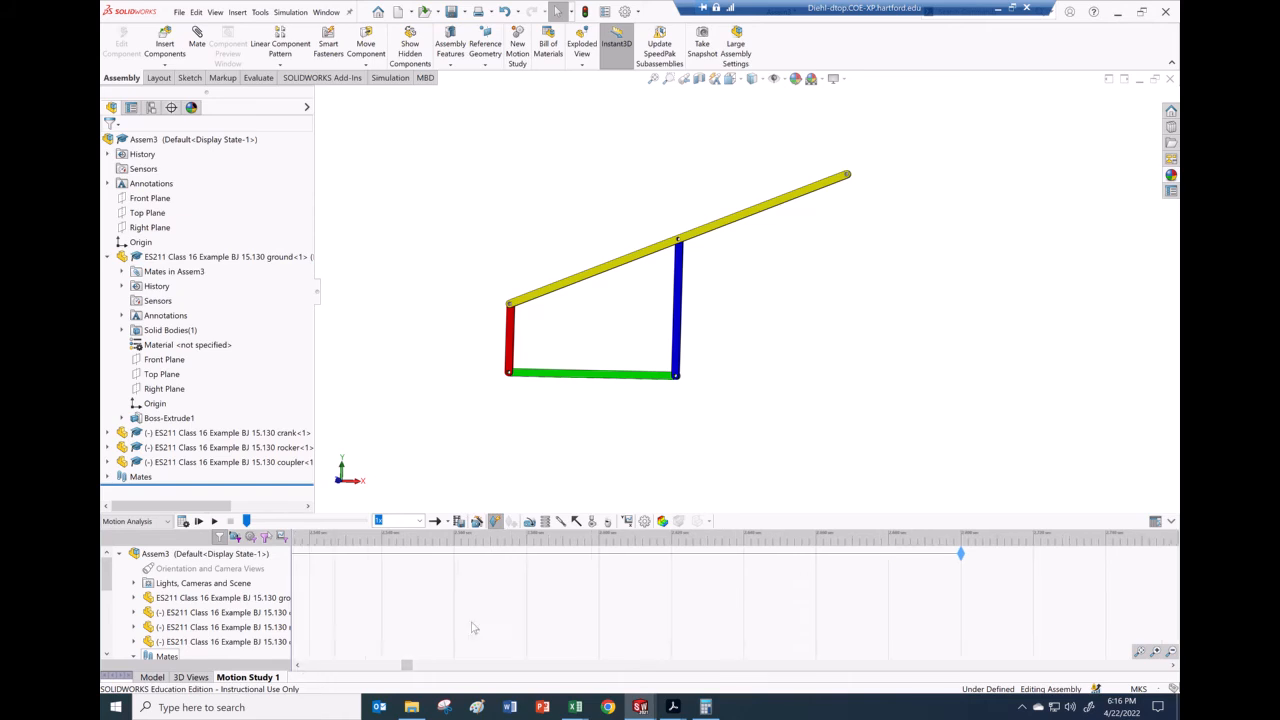
left_click(298, 665)
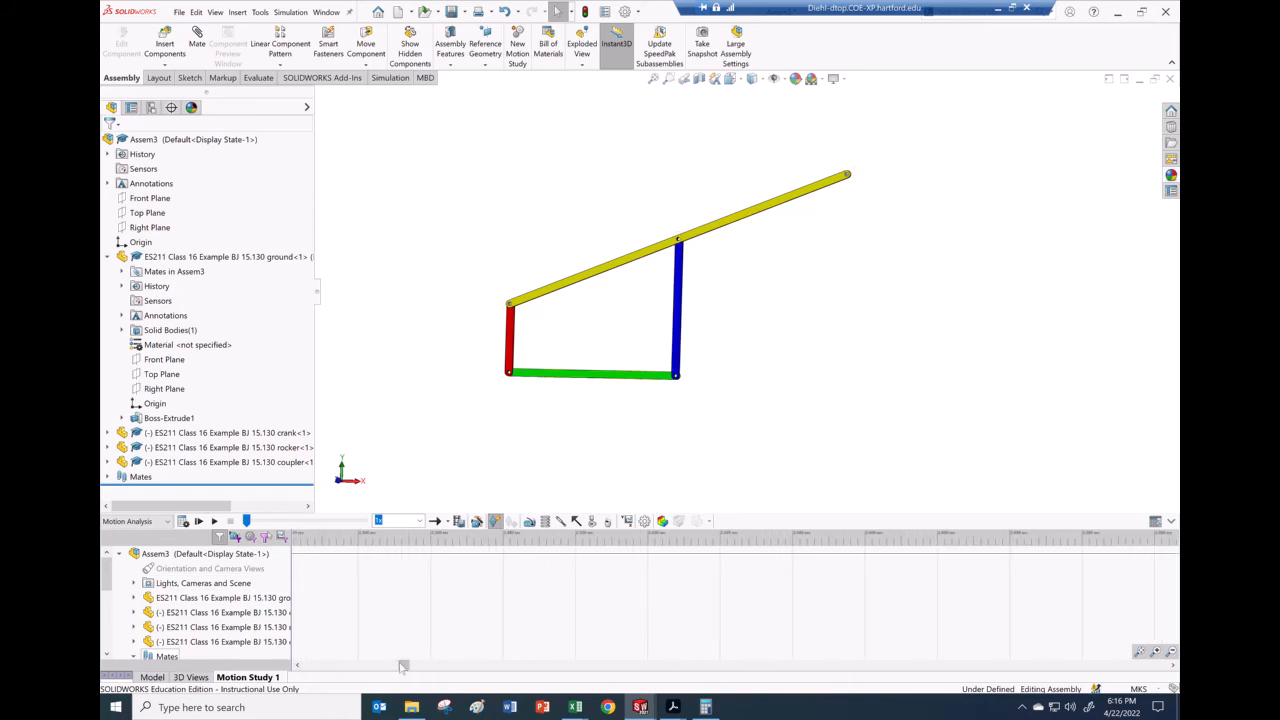
left_click(1174, 665)
left_click_drag(781, 560, 343, 560)
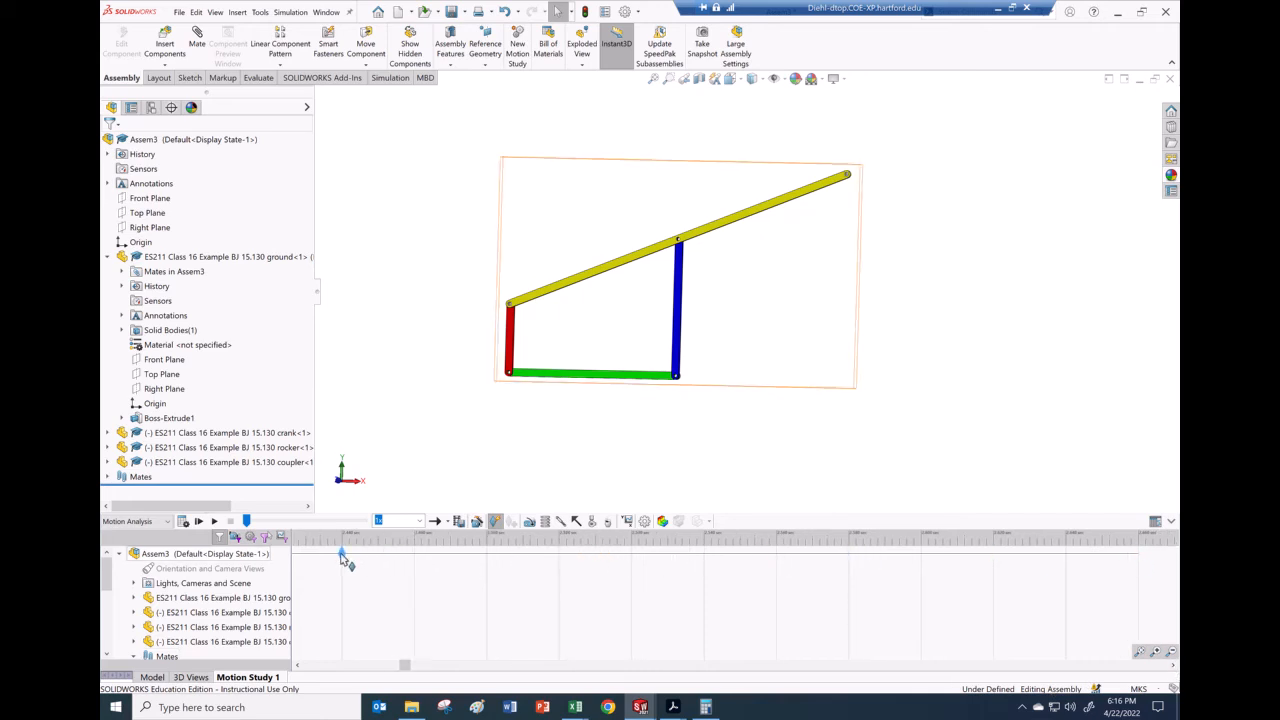
Step: Scroll the timeline back and drag the end key earlier to roughly 2.386 seconds
left_click(298, 665)
left_click(298, 665)
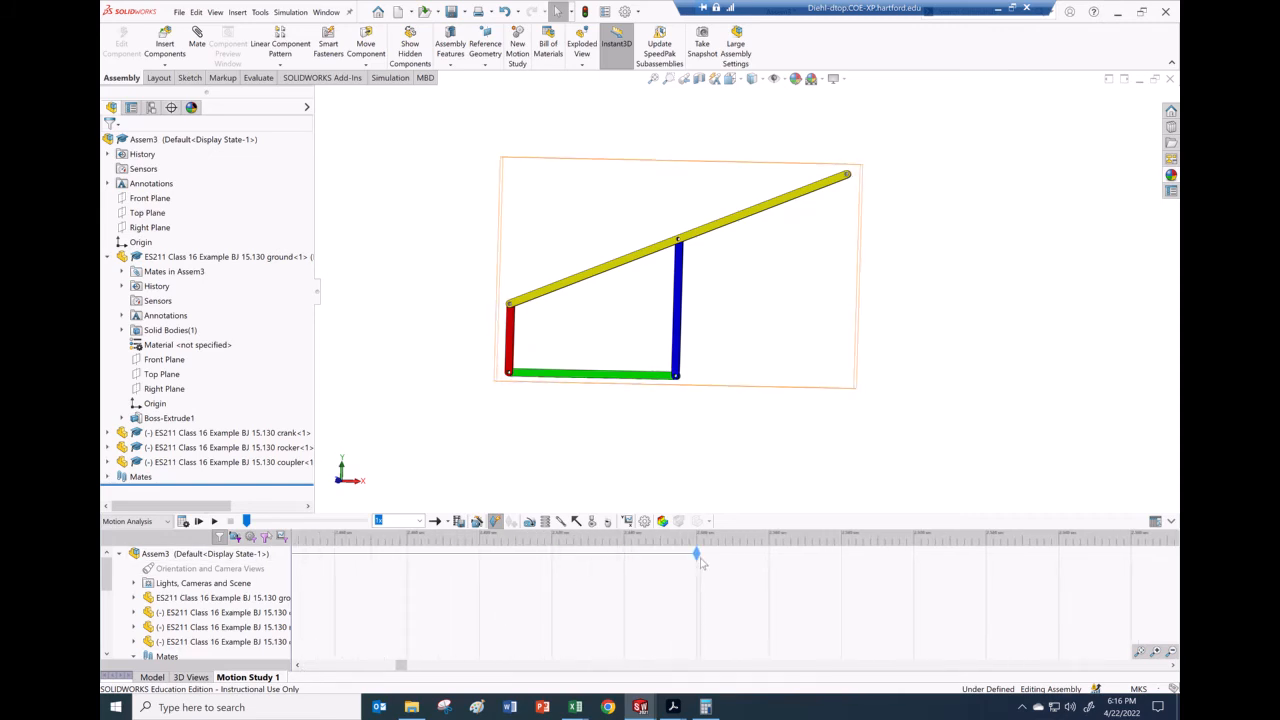
left_click_drag(699, 558, 537, 570)
left_click_drag(460, 566, 446, 566)
left_click(437, 557)
left_click_drag(444, 556, 432, 558)
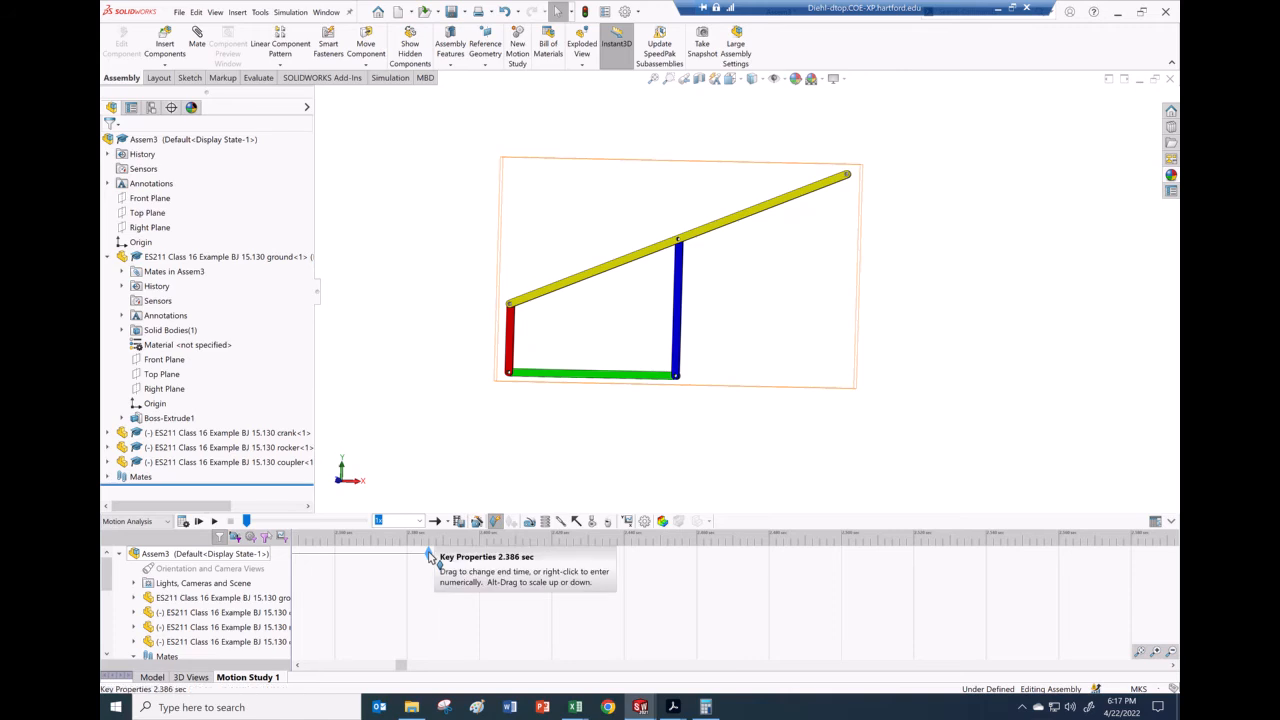
left_click_drag(436, 557, 441, 556)
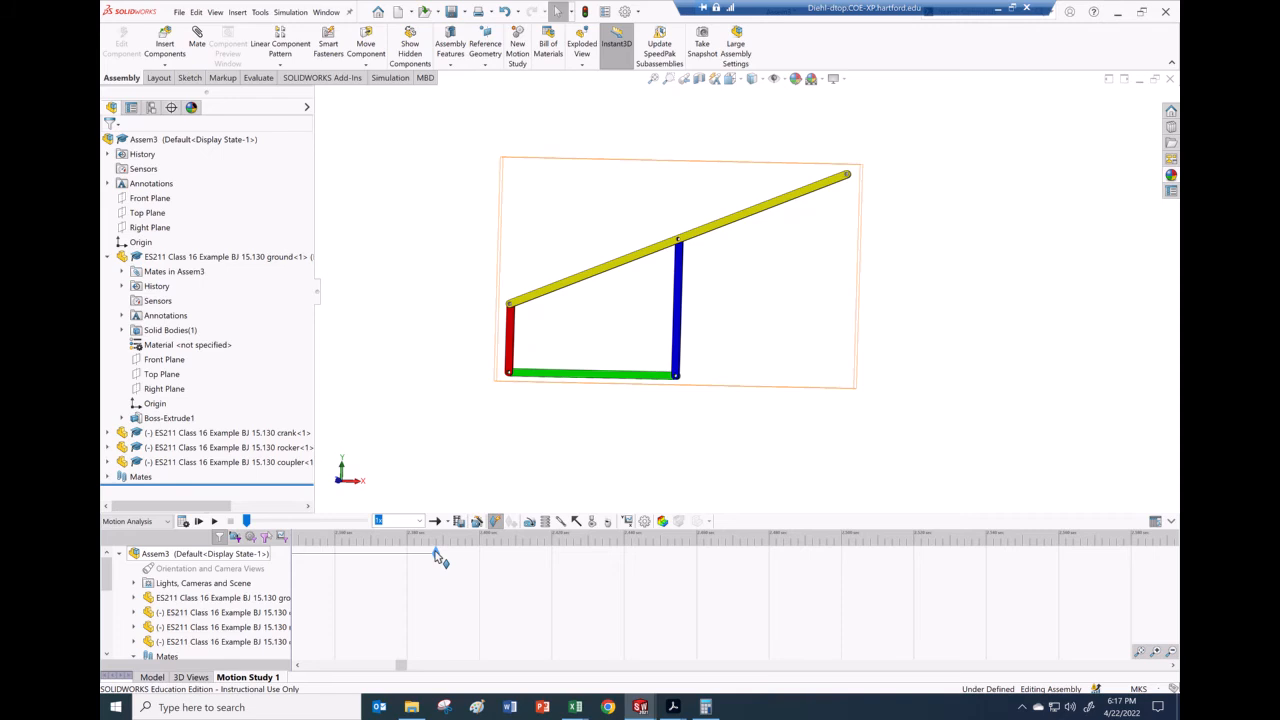
Step: Zoom the timeline for precision, place the end key at 2.3865 s, and zoom to fit
left_click(1156, 652)
left_click(1157, 653)
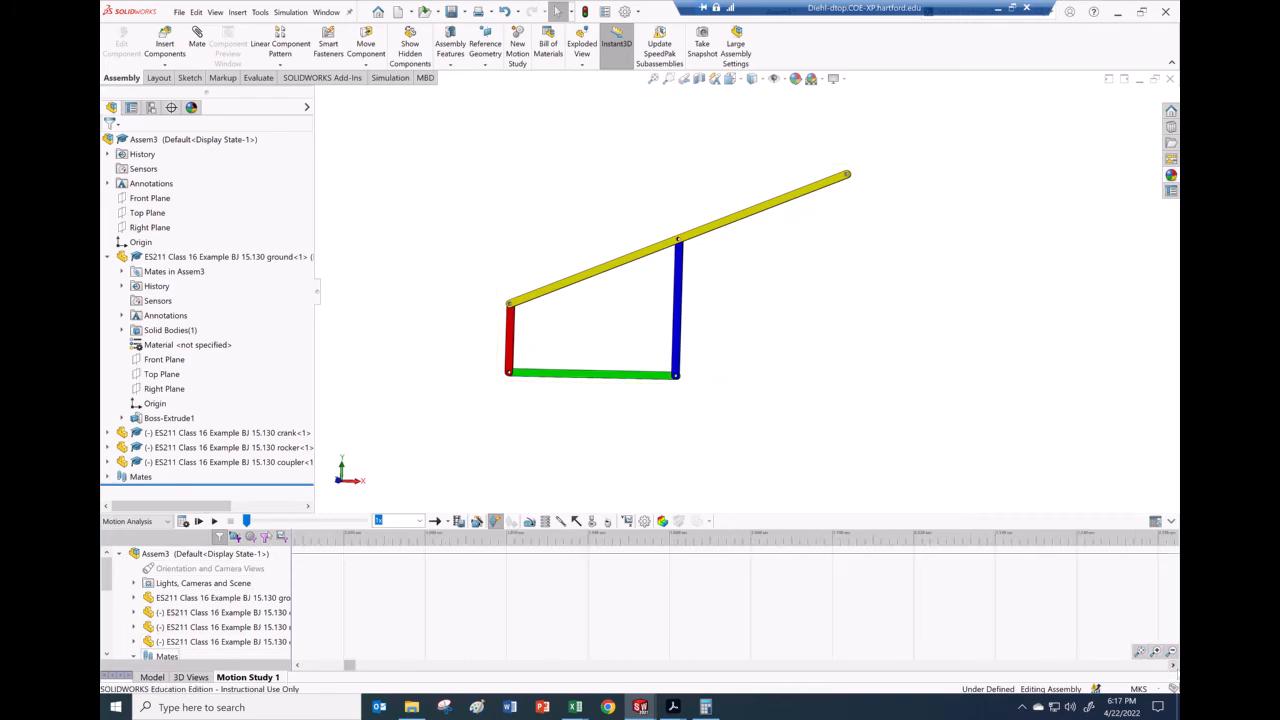
left_click(1174, 666)
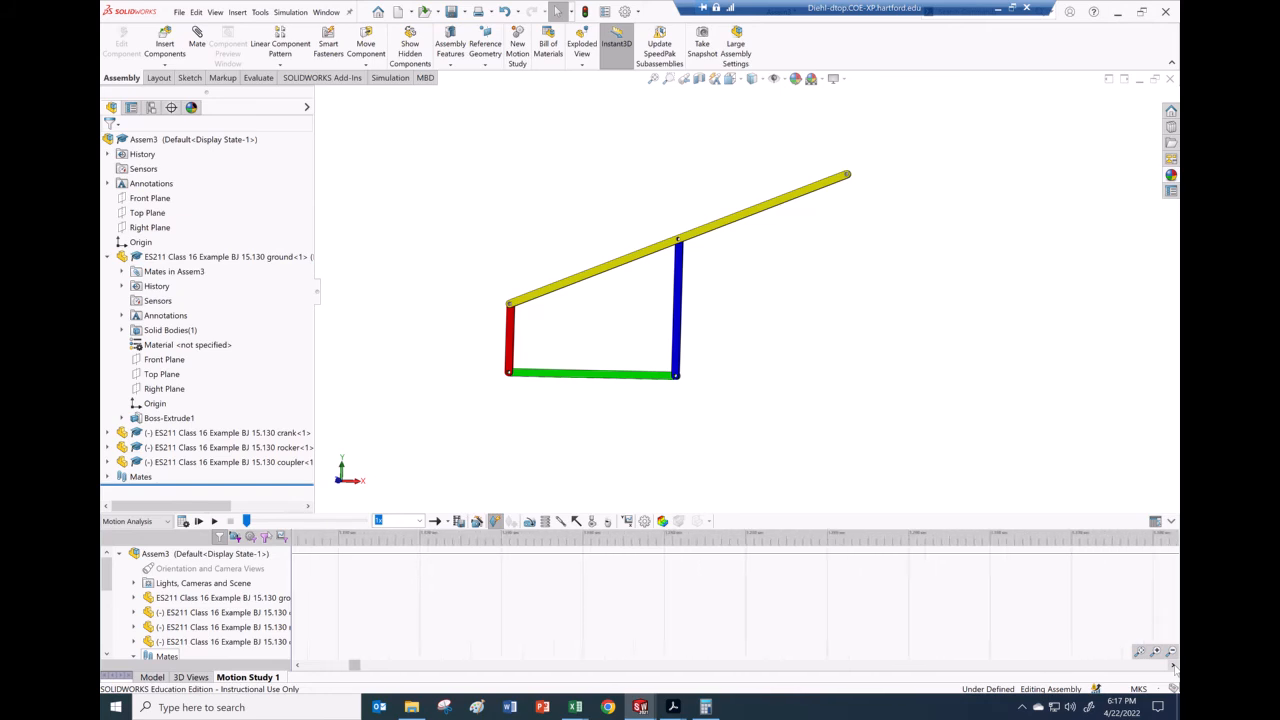
left_click(1174, 666)
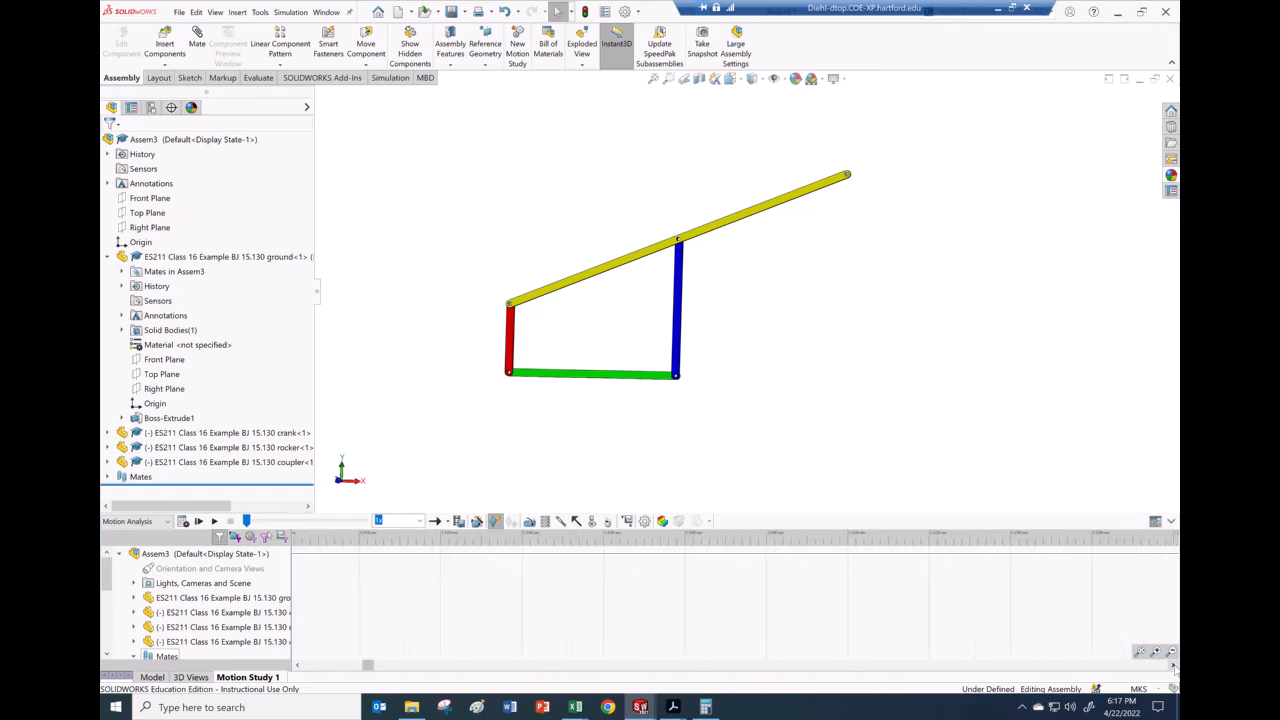
left_click(1174, 666)
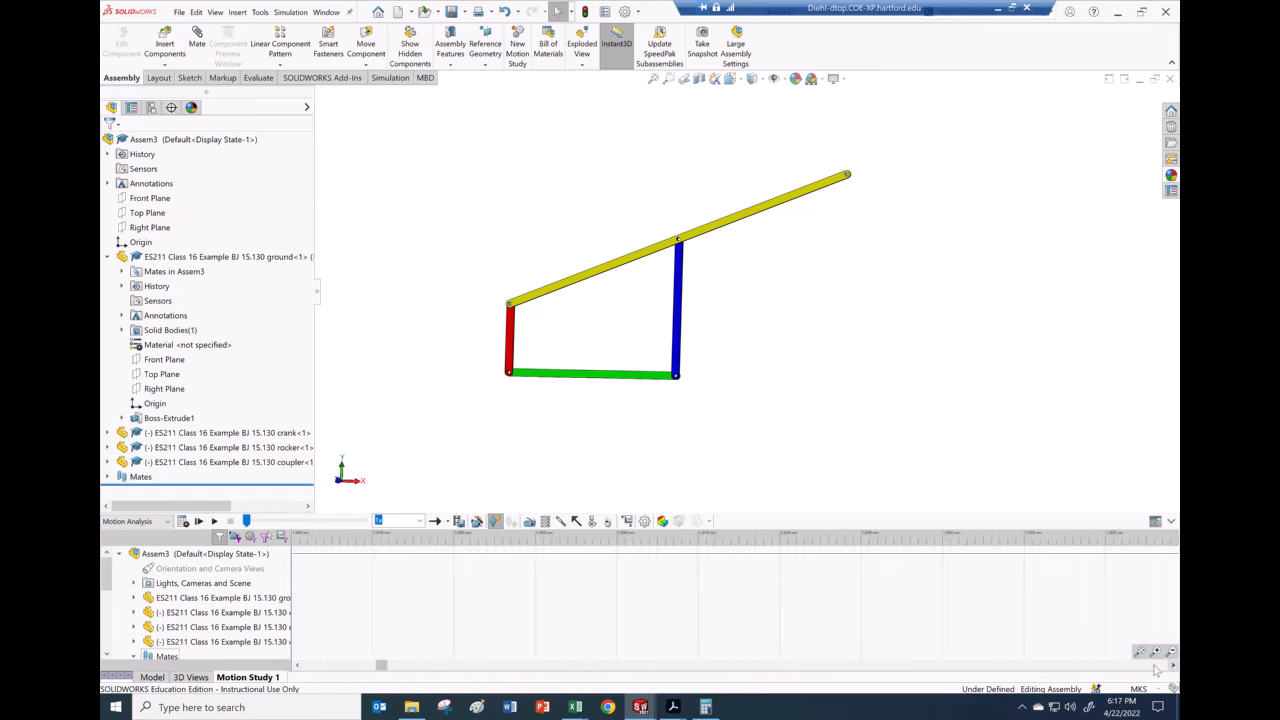
left_click_drag(383, 668, 400, 667)
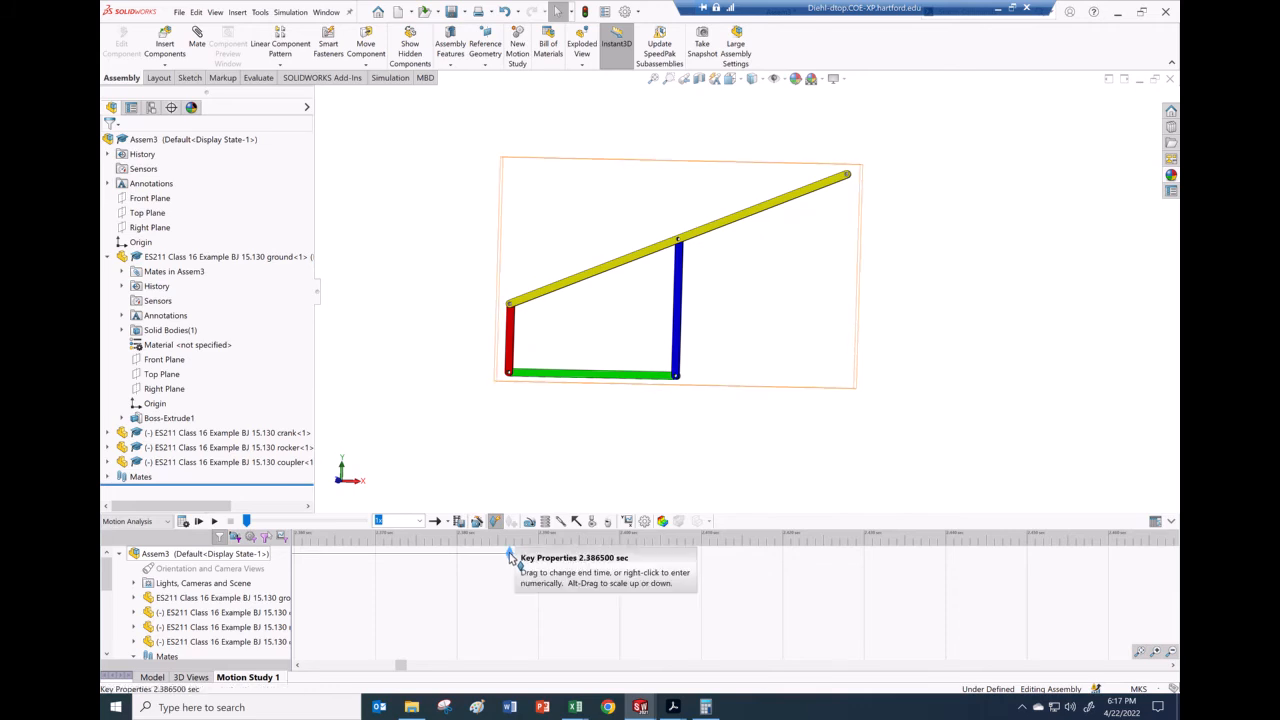
left_click_drag(510, 556, 519, 556)
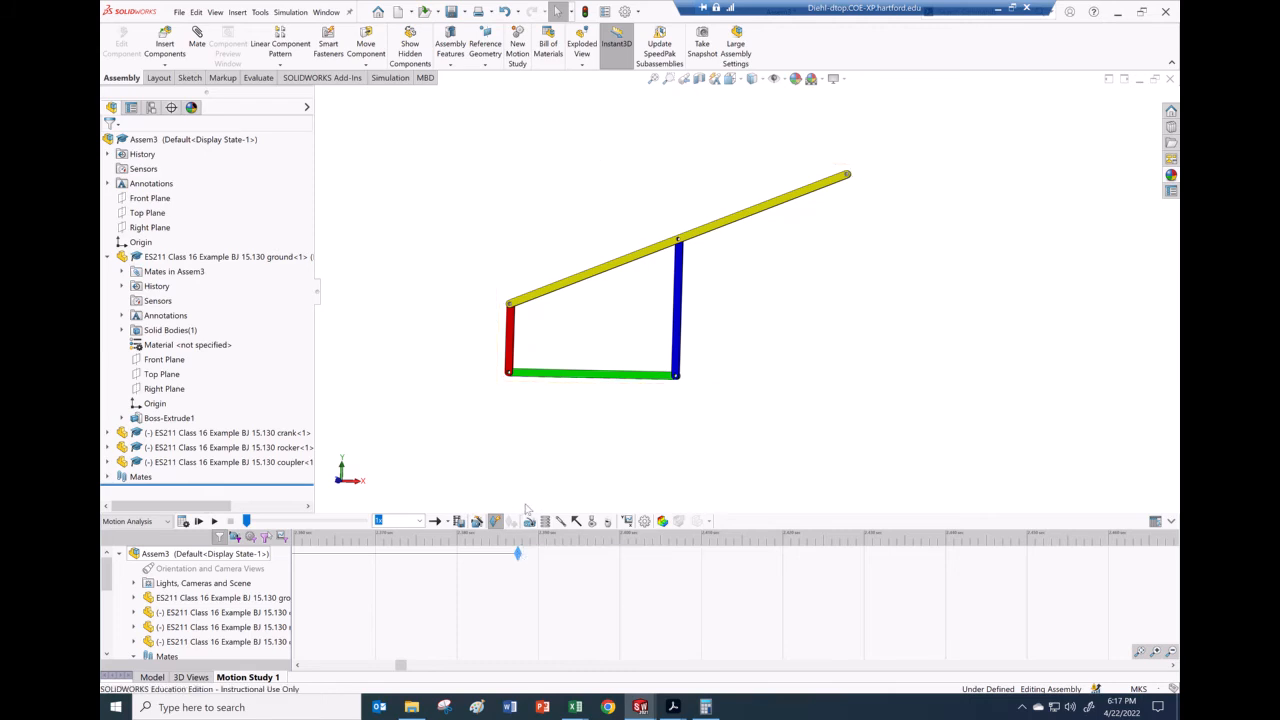
left_click(1140, 651)
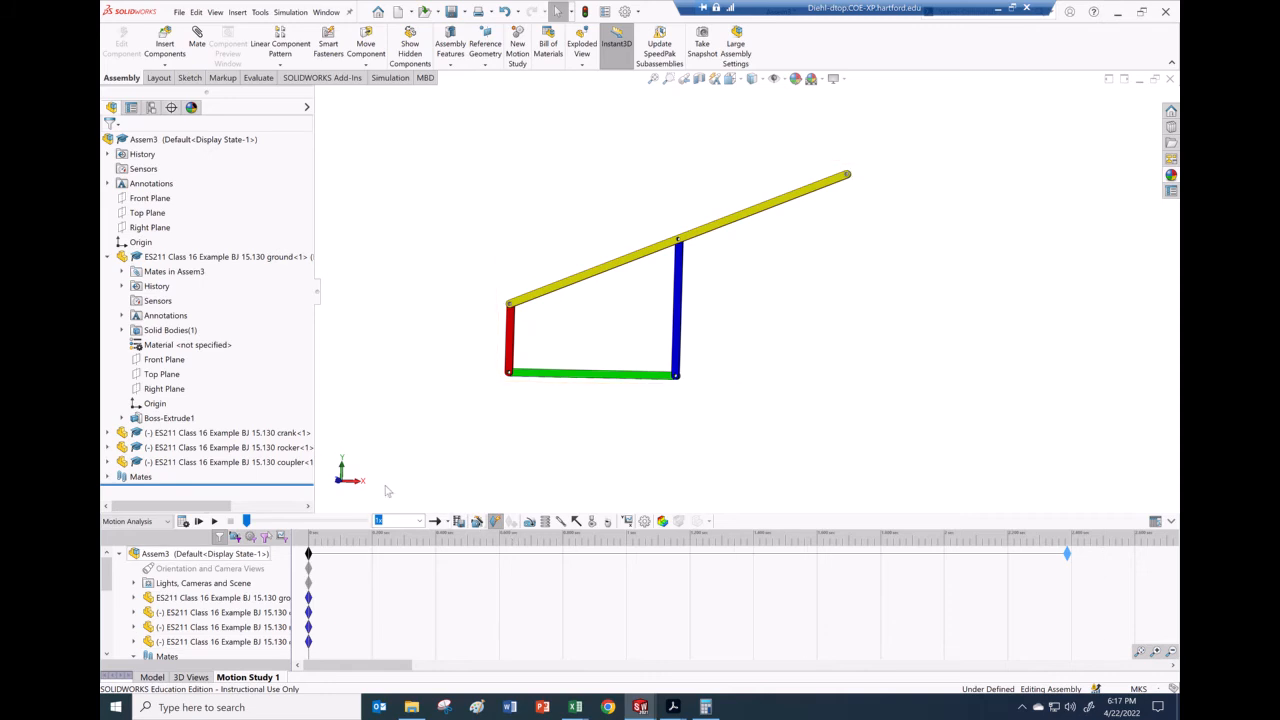
Step: Open Motion Study Properties and enter the study length 2.3875 in Calculator
left_click(644, 522)
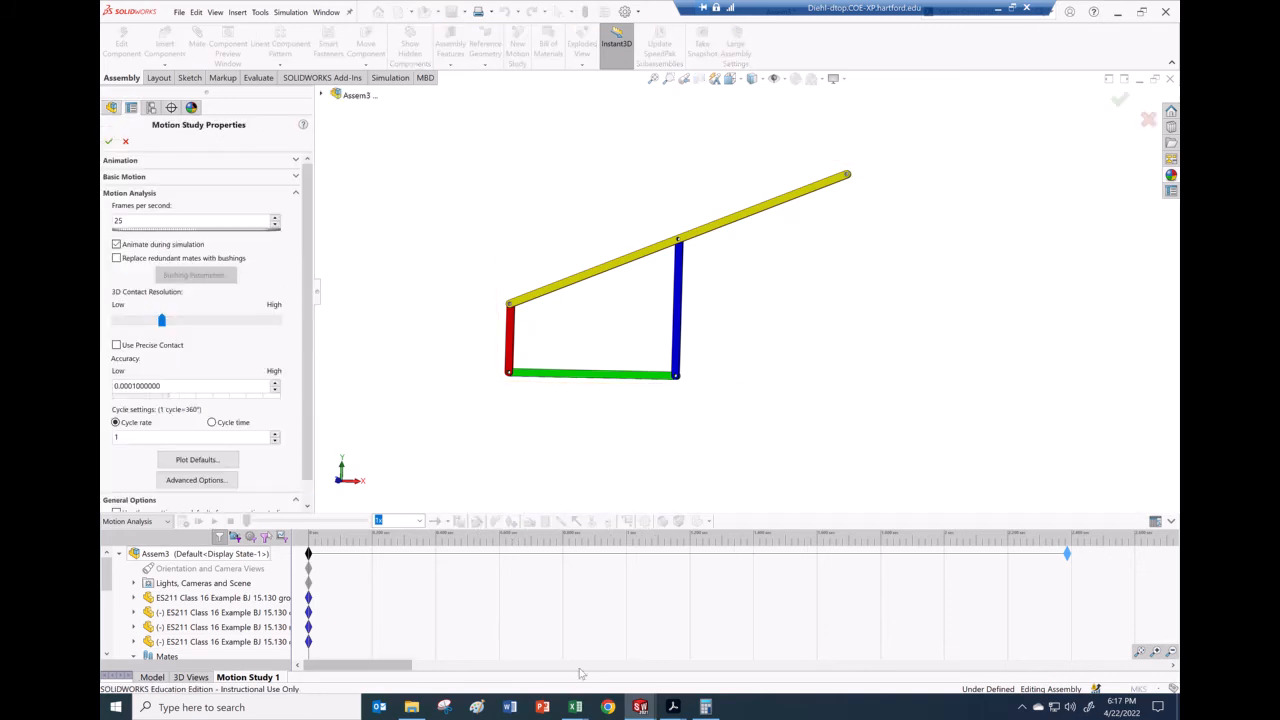
left_click(705, 708)
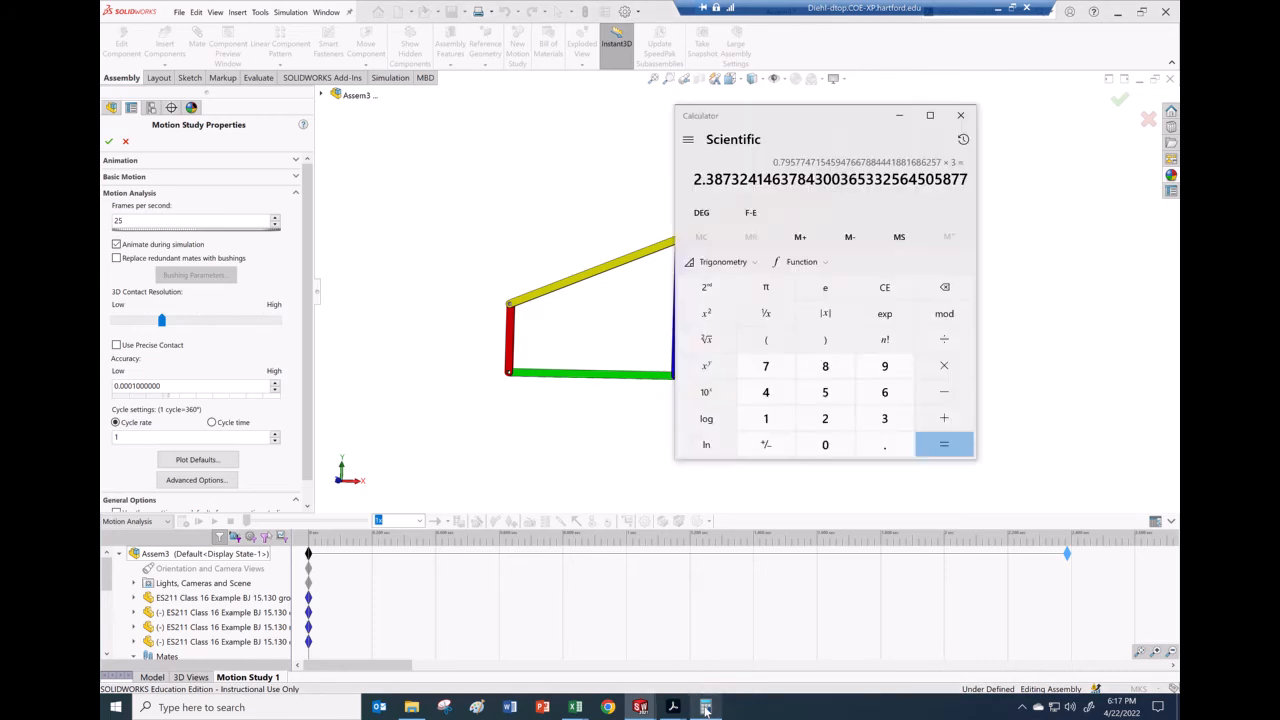
left_click(825, 418)
left_click(884, 444)
left_click(884, 418)
left_click(825, 366)
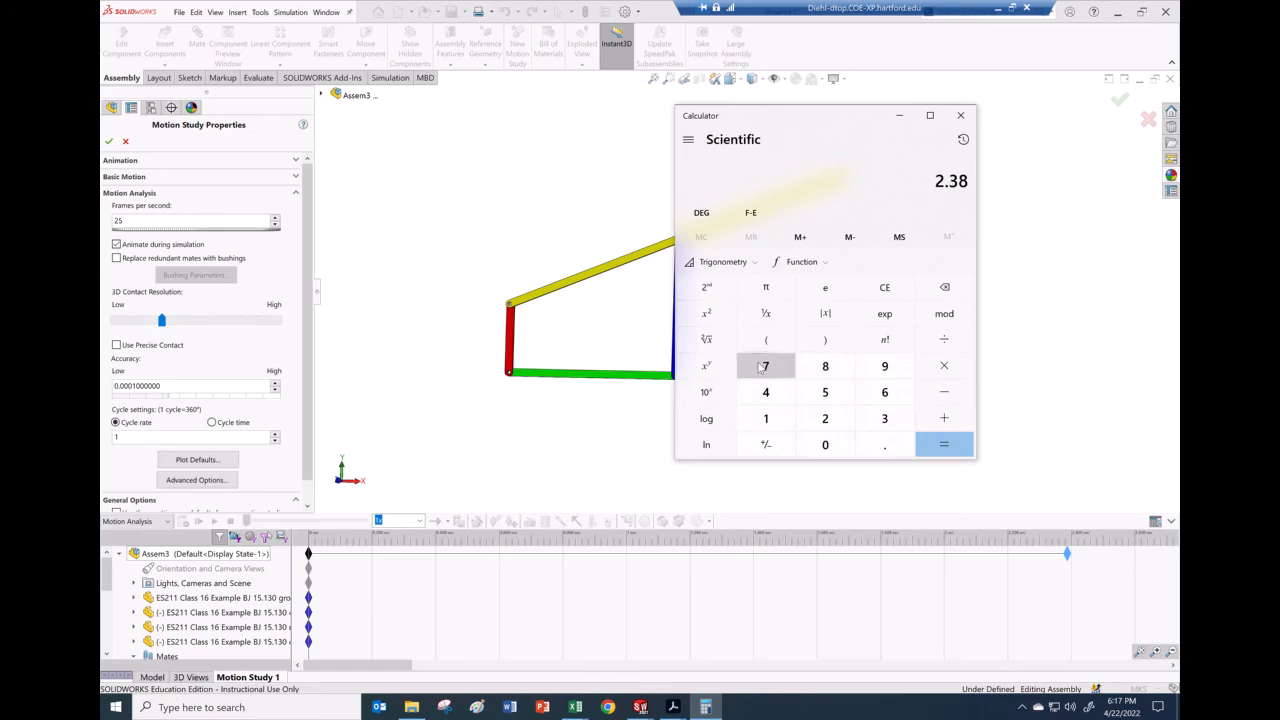
left_click(766, 366)
left_click(825, 392)
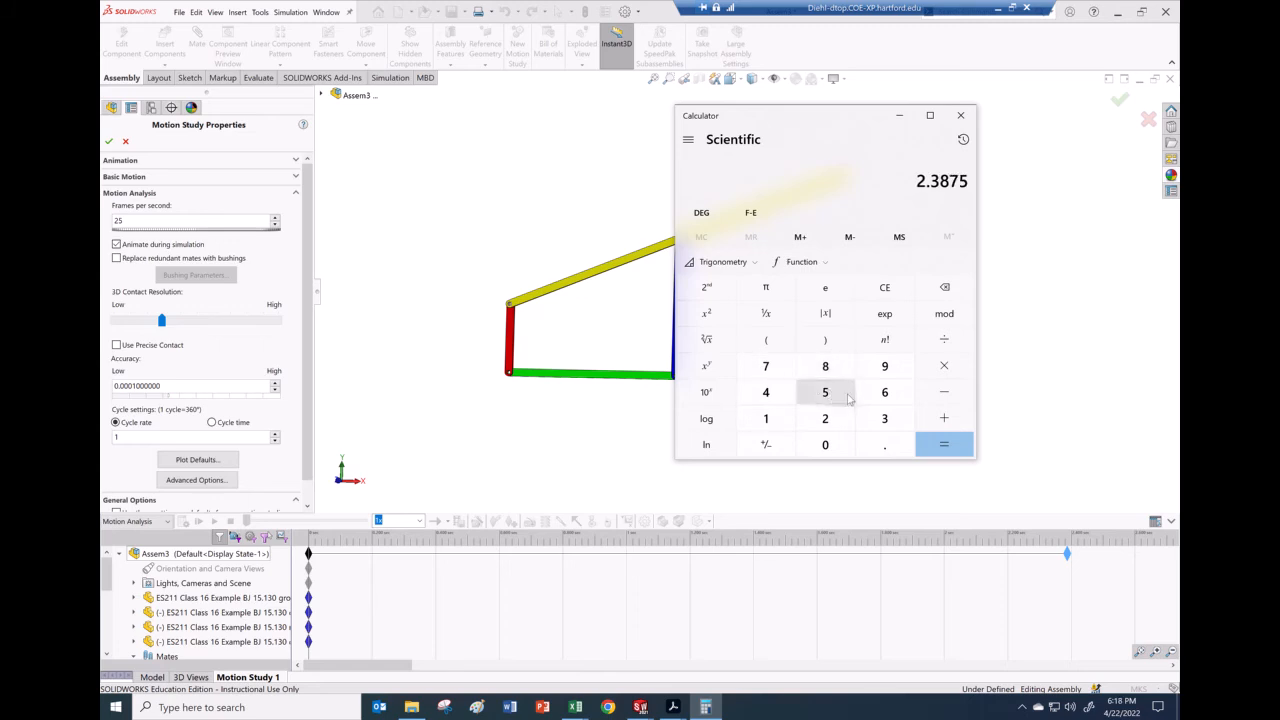
Step: Divide 2.3875 by 5 three times, giving 0.4775, 0.0955 and 0.0191
left_click(945, 340)
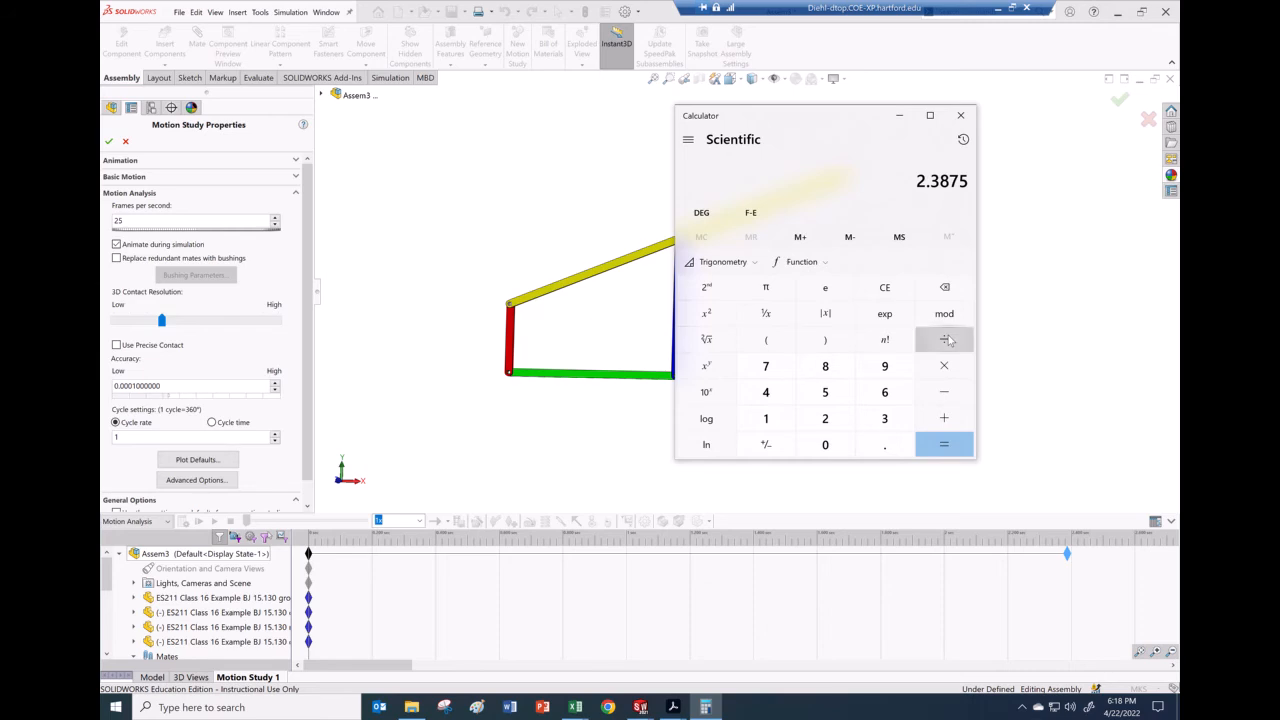
left_click(825, 392)
left_click(943, 450)
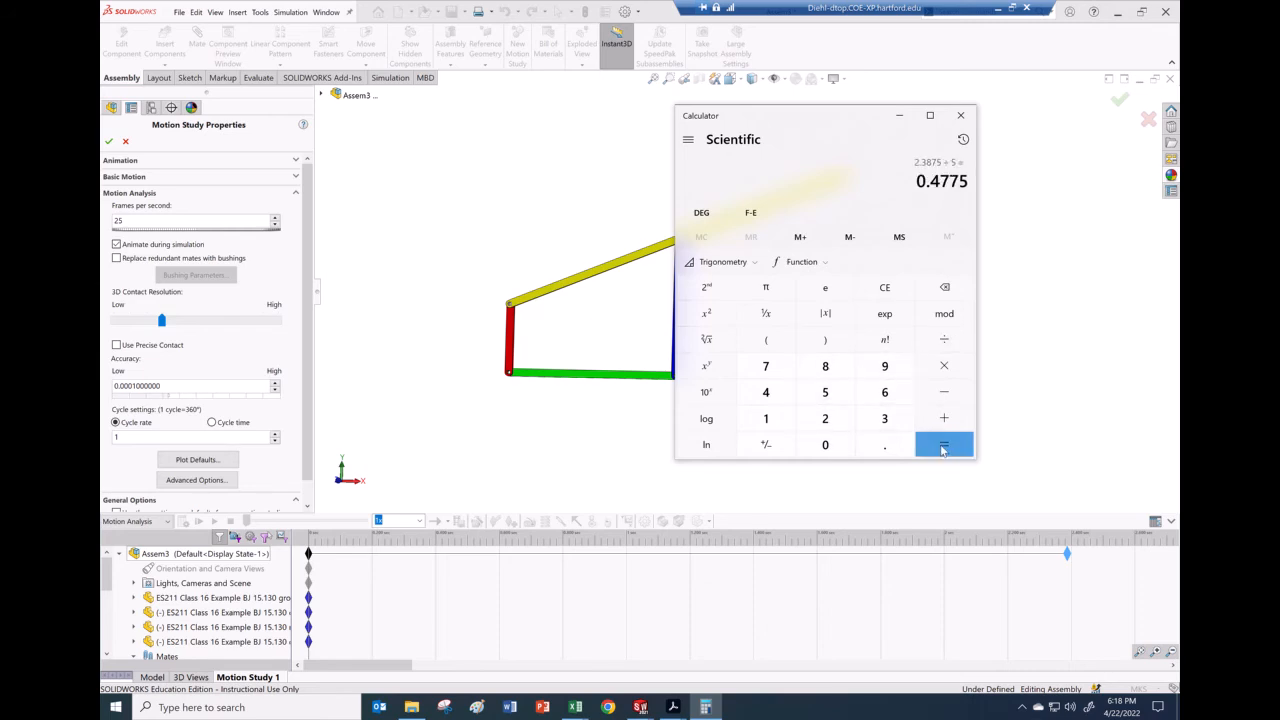
left_click(825, 395)
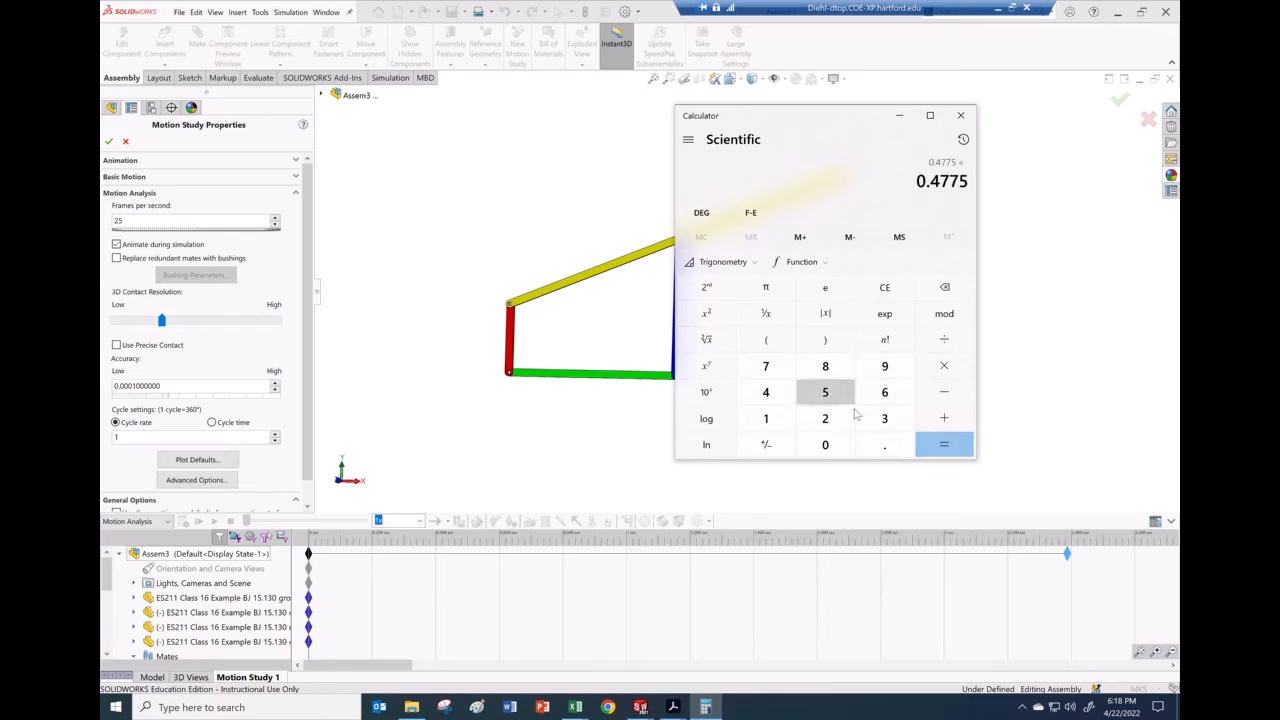
left_click(945, 447)
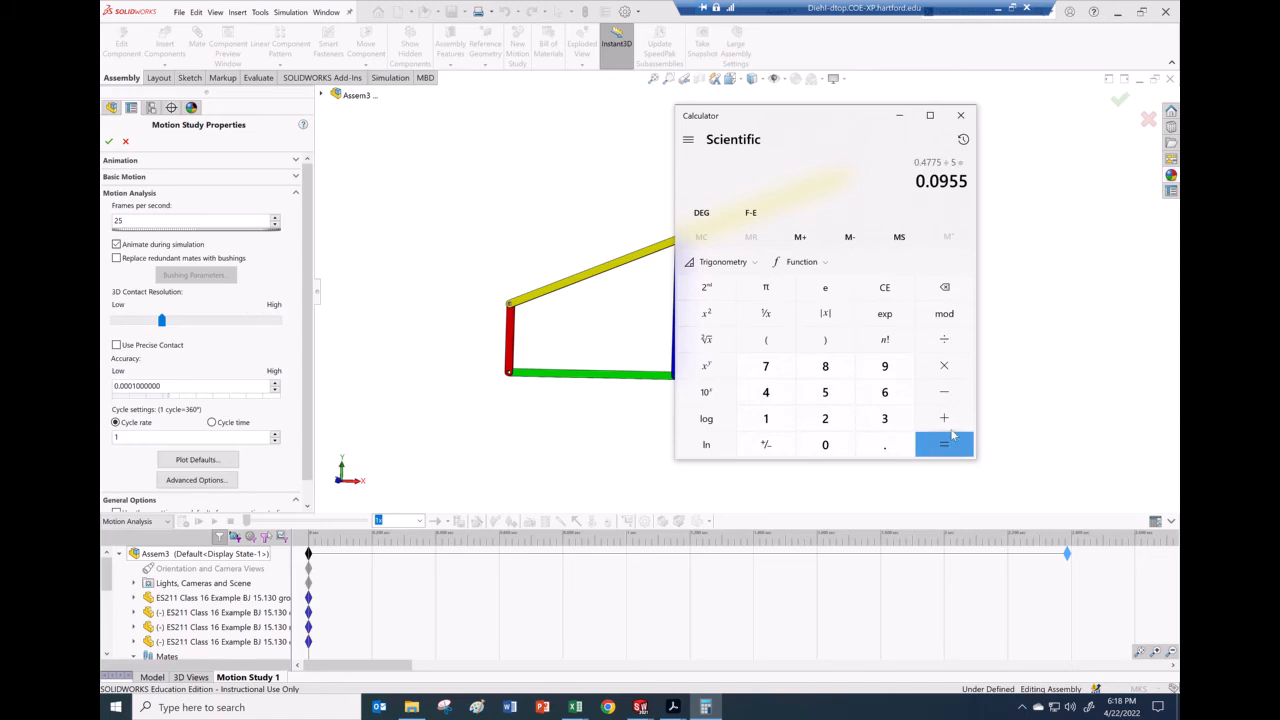
left_click(945, 340)
left_click(825, 392)
left_click(945, 447)
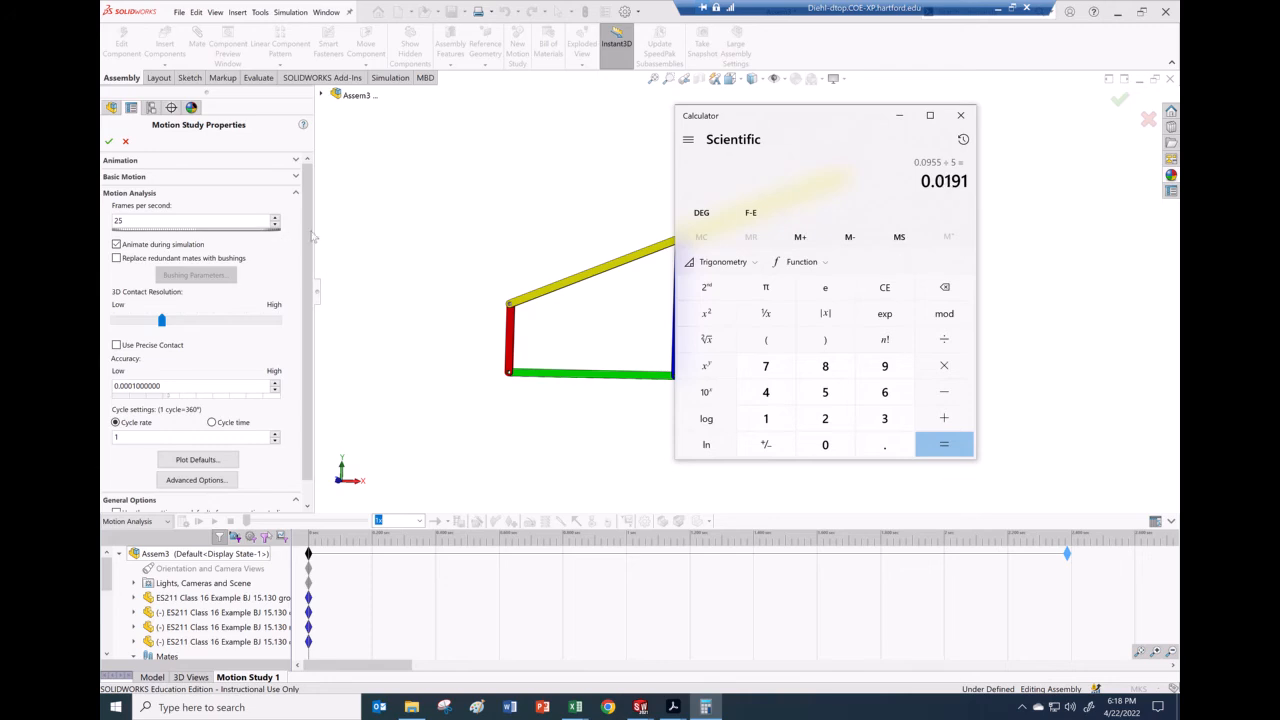
Step: Set the study's Frames per second to 1 and confirm the properties
left_click(190, 219)
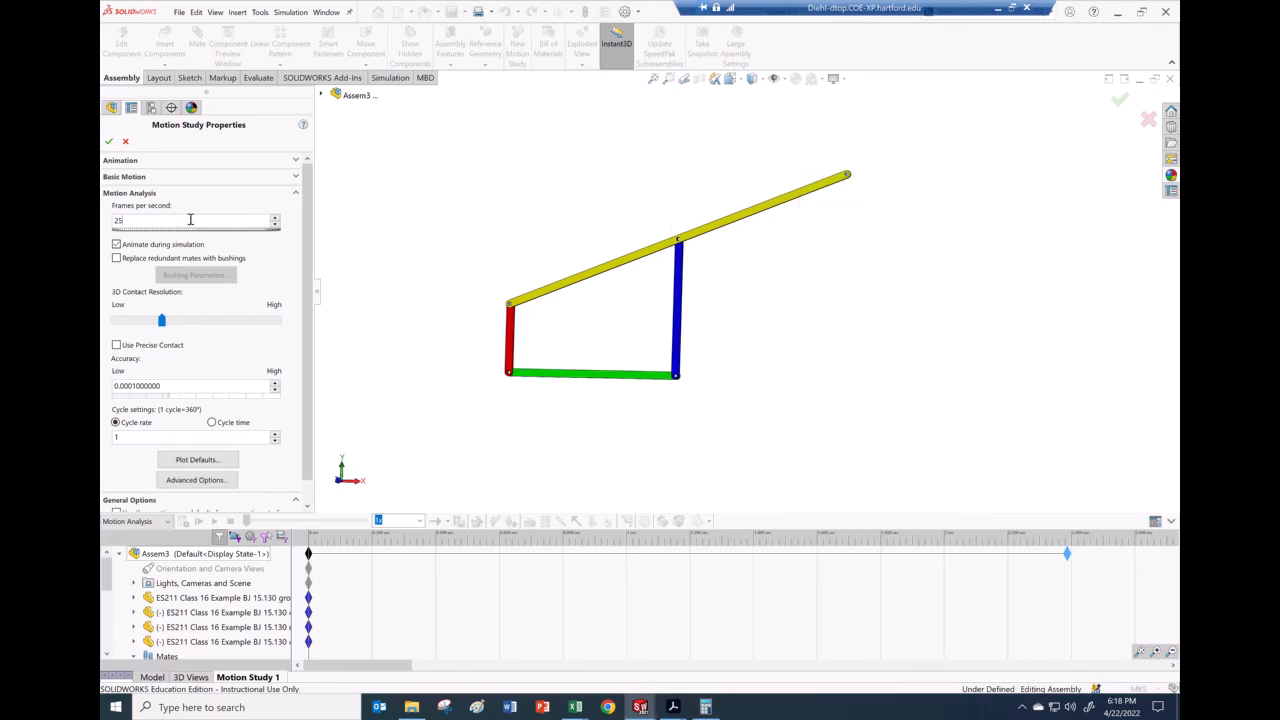
type("191")
left_click(110, 143)
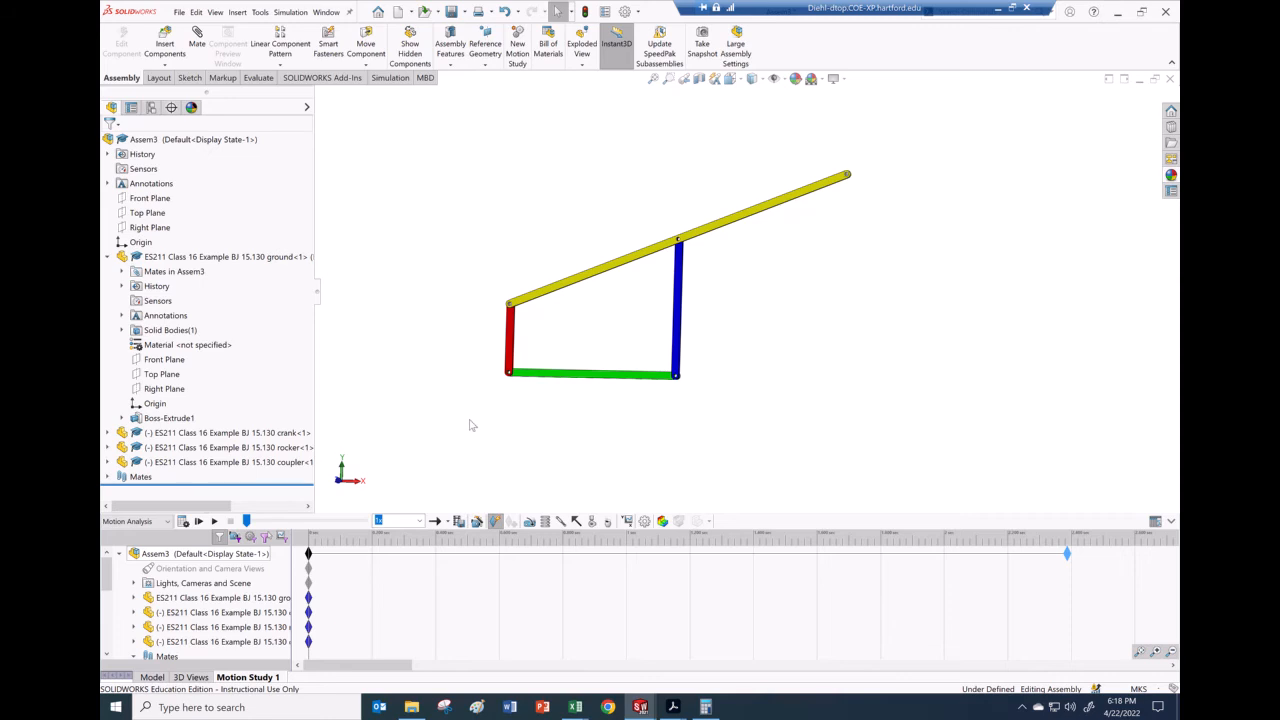
Step: Add a reversed rotary motor on the red crank at 47.75 RPM, then view the notes PDF
left_click(530, 521)
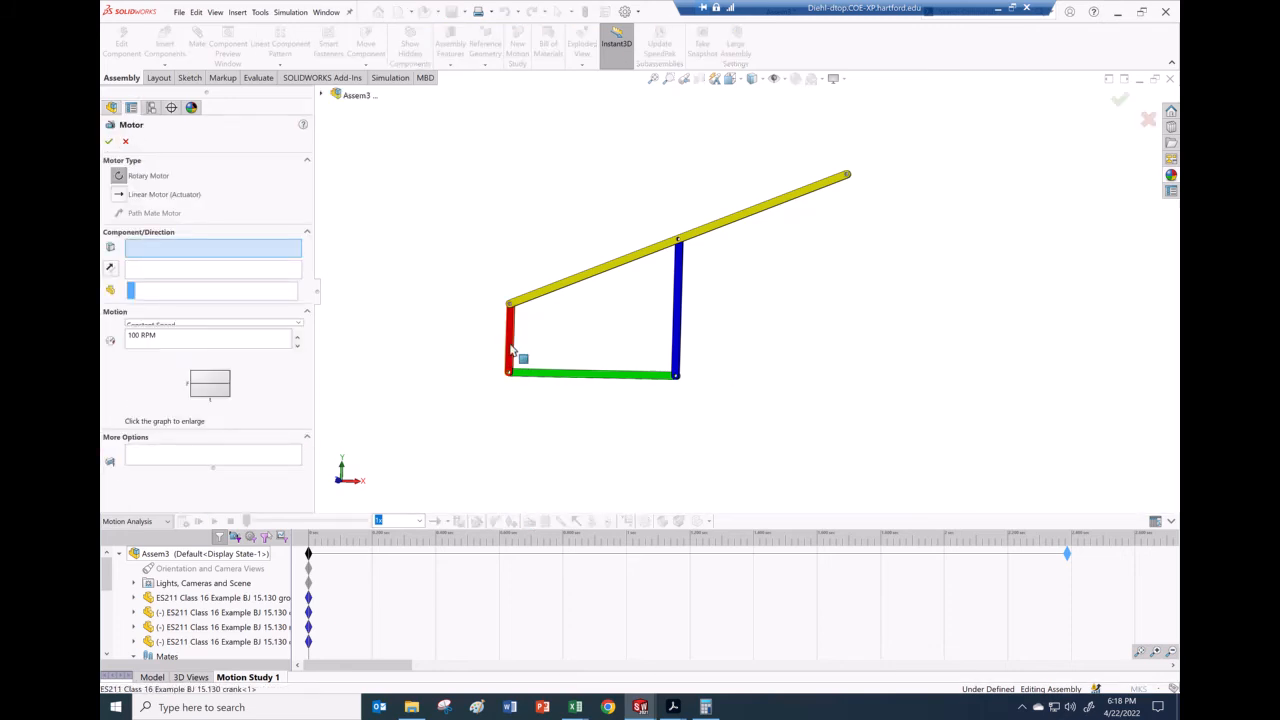
left_click(511, 349)
scroll(529, 330, "down", 6)
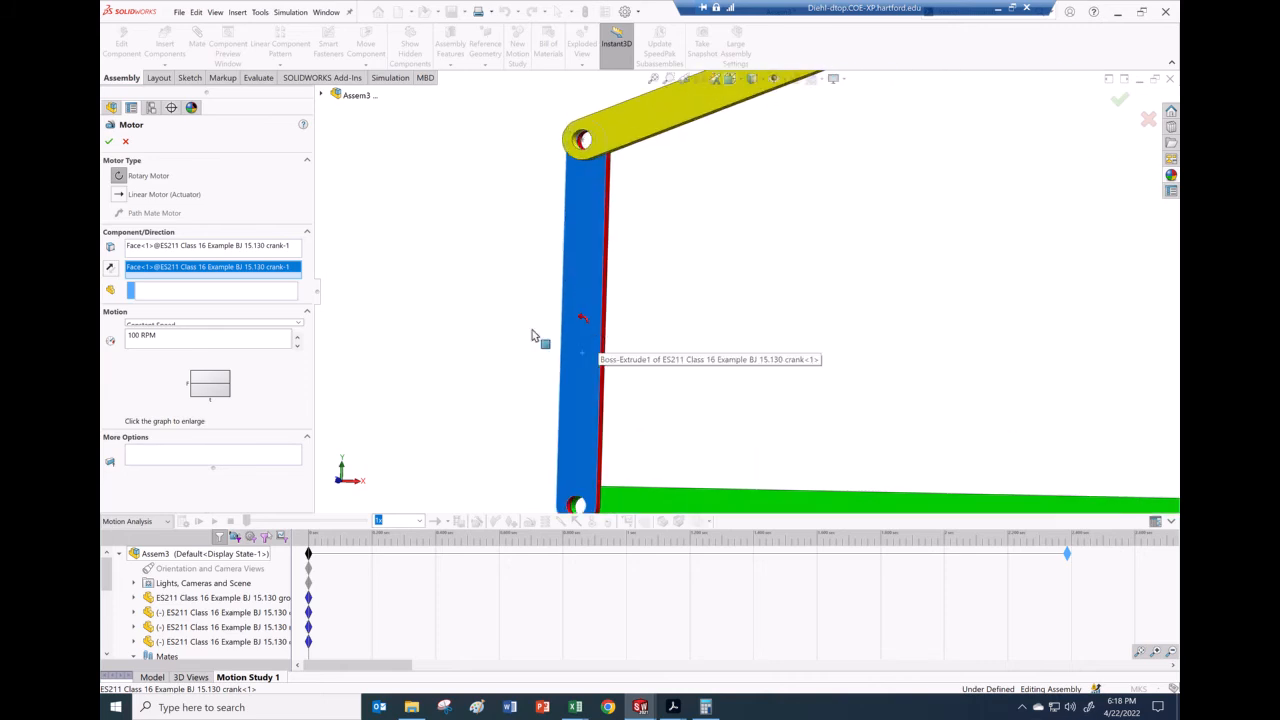
left_click(111, 268)
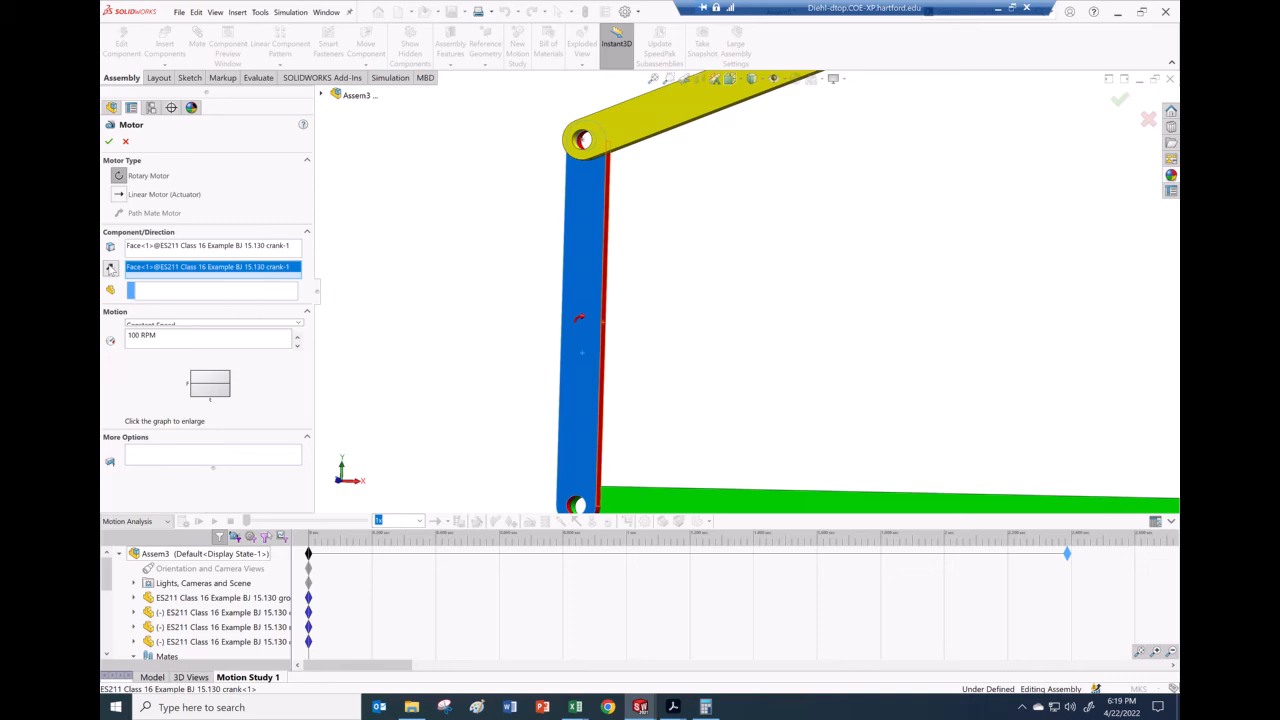
left_click_drag(174, 338, 109, 337)
key("BackSpace")
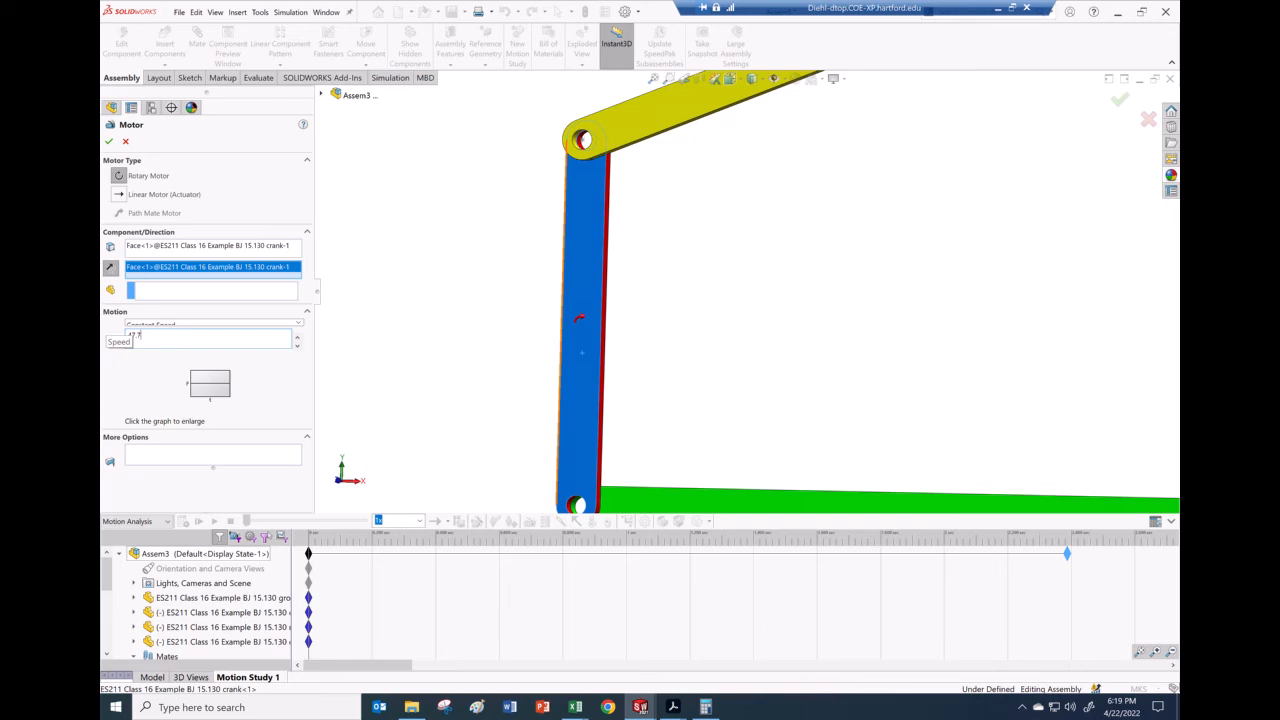
type("47.75 RPM")
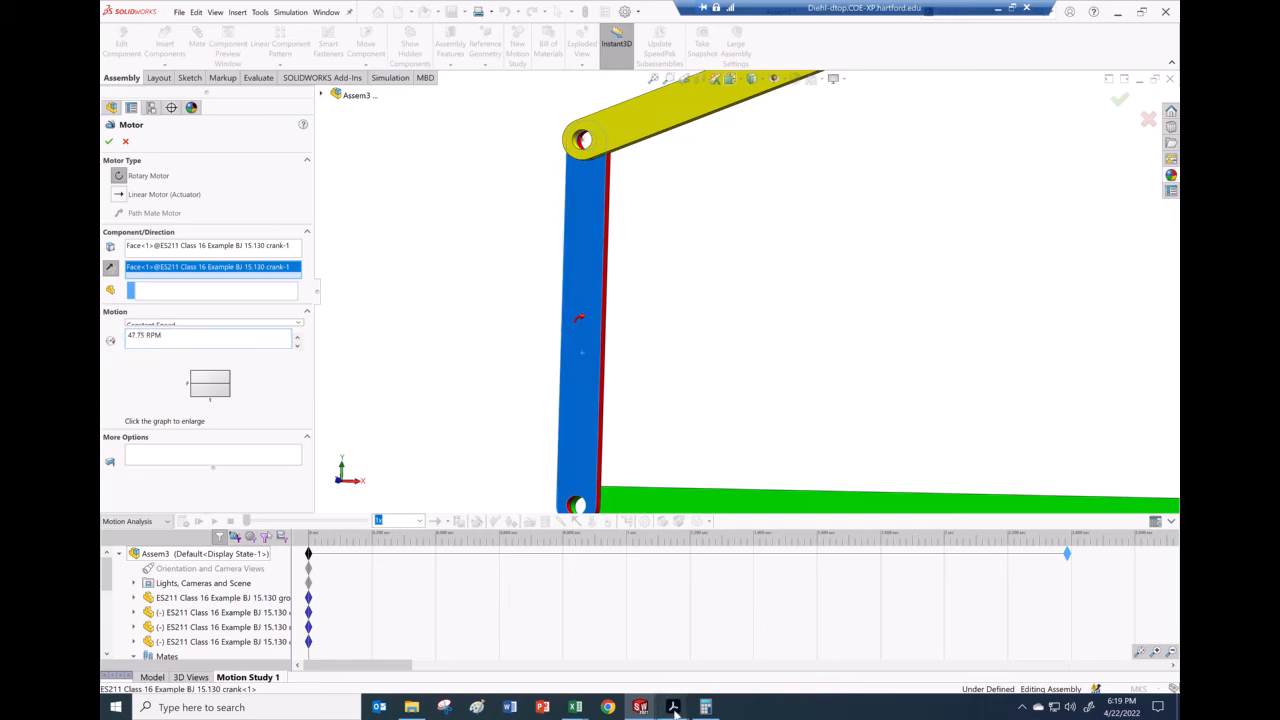
mouse_move(674, 707)
left_click(620, 650)
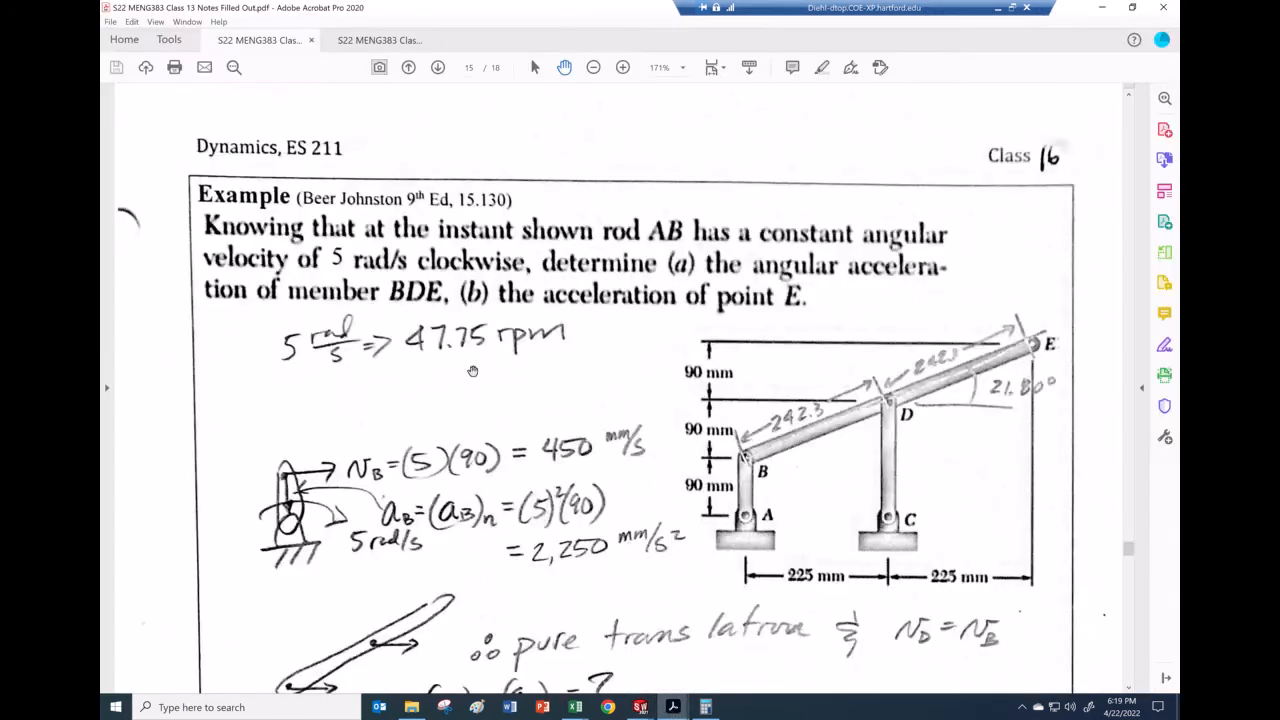
Step: Scroll the notes PDF to the Page 4 worked solution, then return to the SOLIDWORKS Motor settings
mouse_move(640, 707)
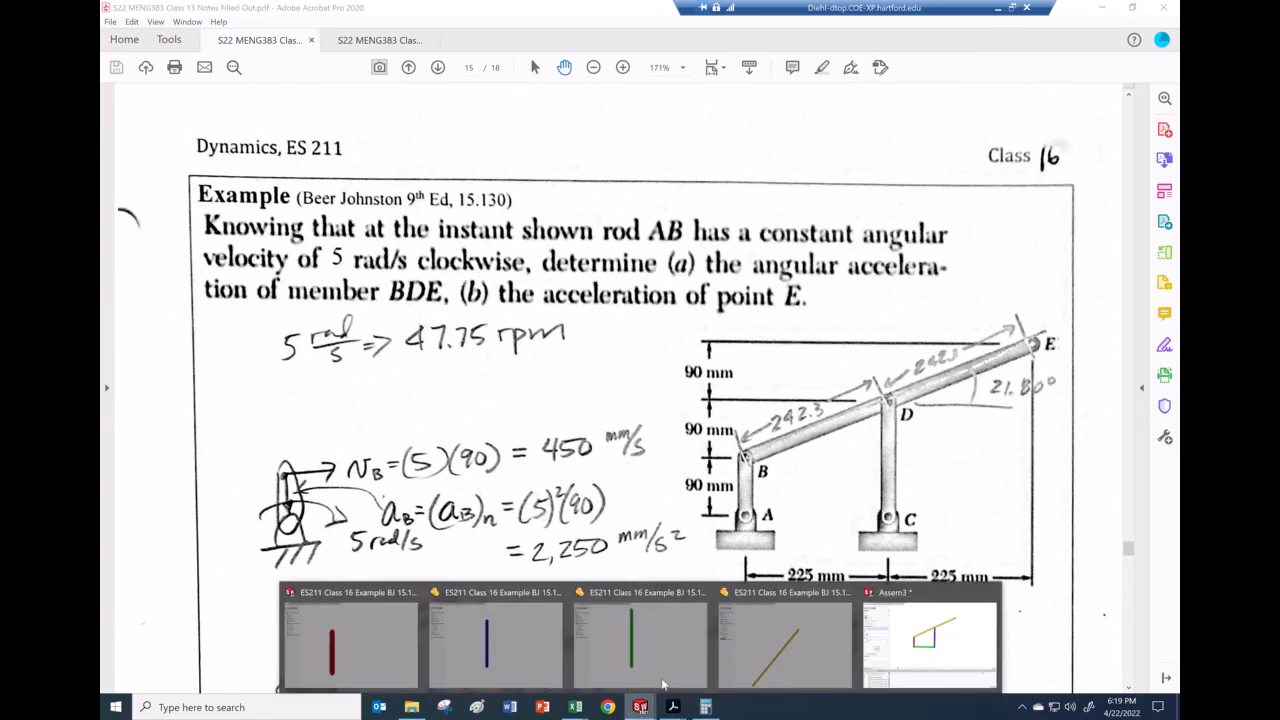
scroll(788, 560, "down", 2)
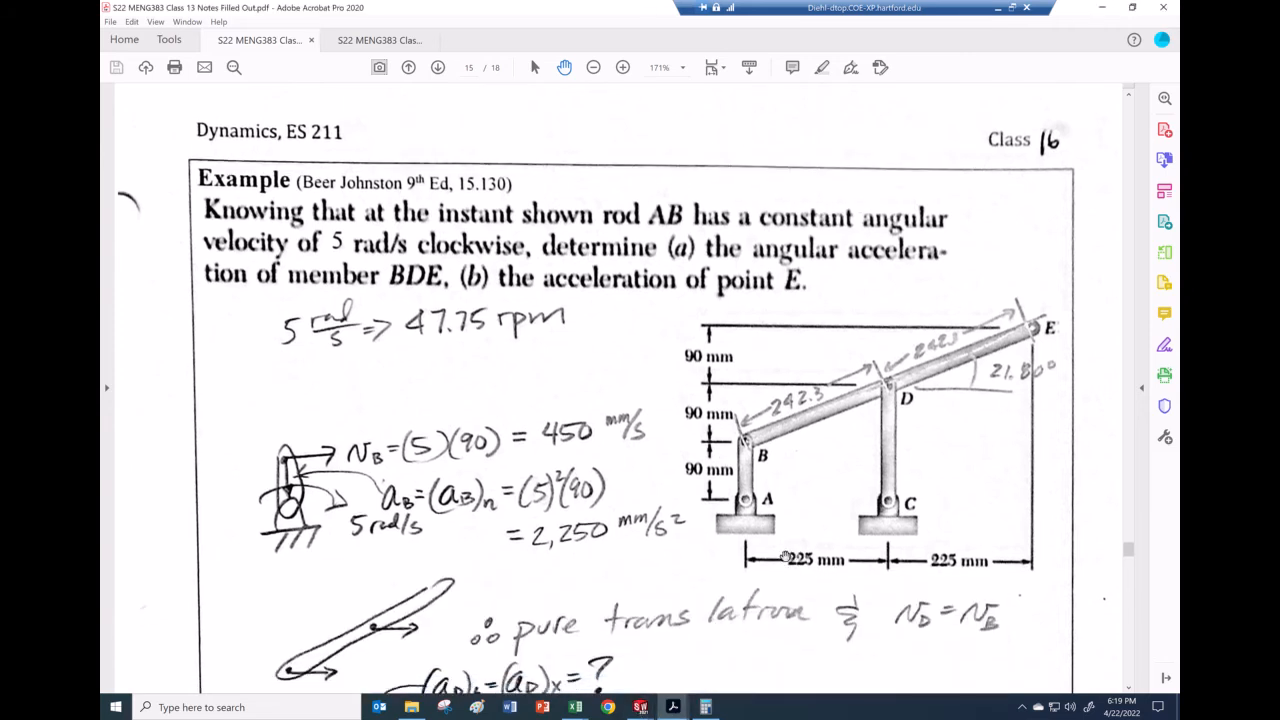
scroll(728, 534, "down", 5)
scroll(607, 423, "up", 6)
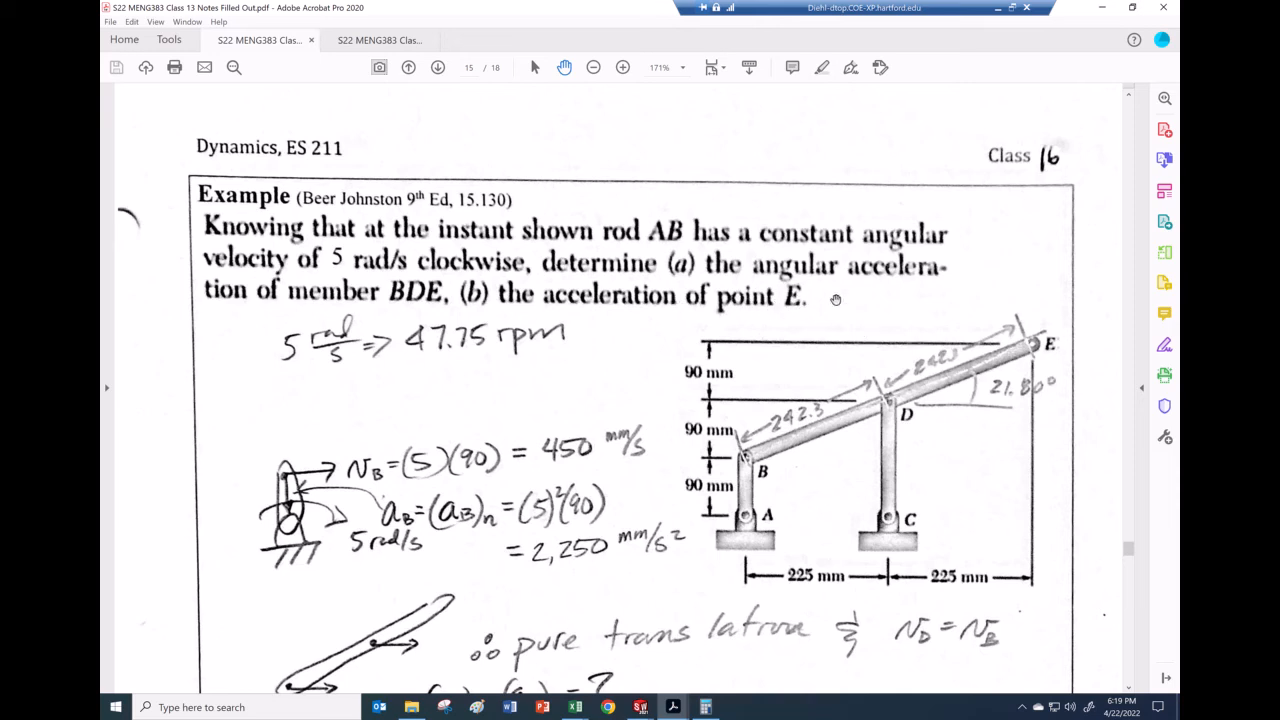
scroll(826, 330, "down", 1)
scroll(826, 332, "down", 10)
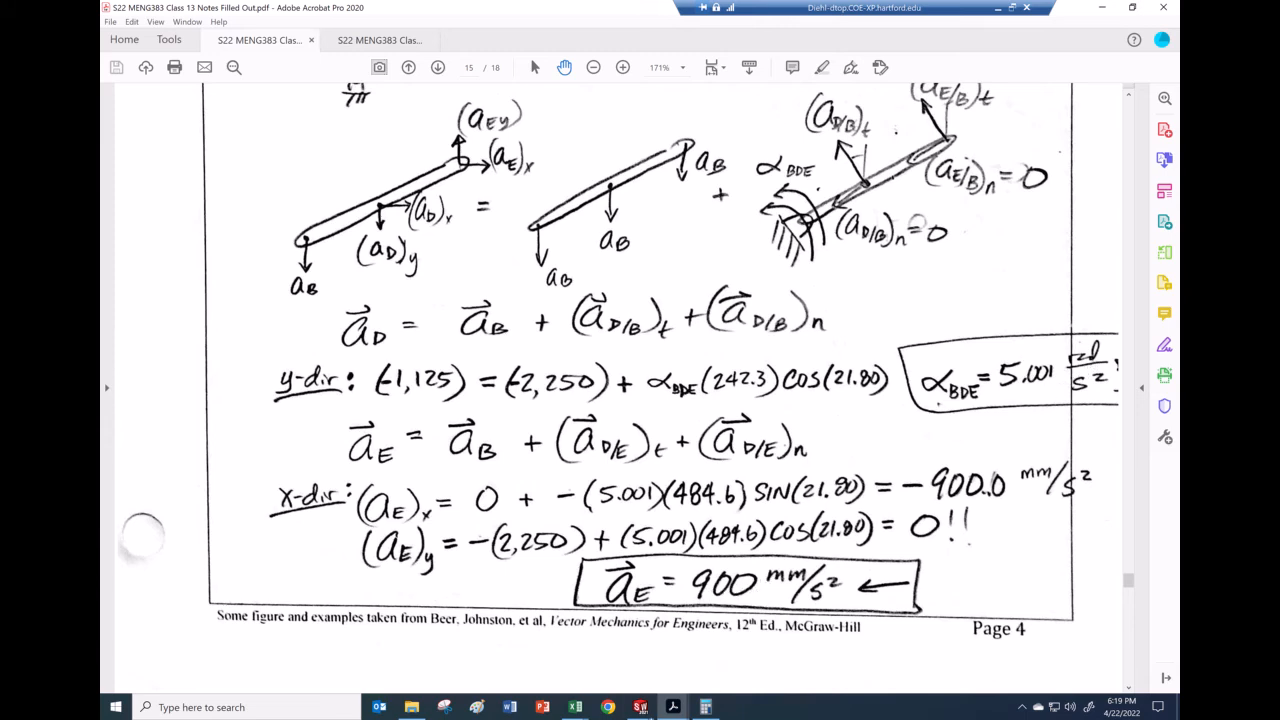
left_click(928, 635)
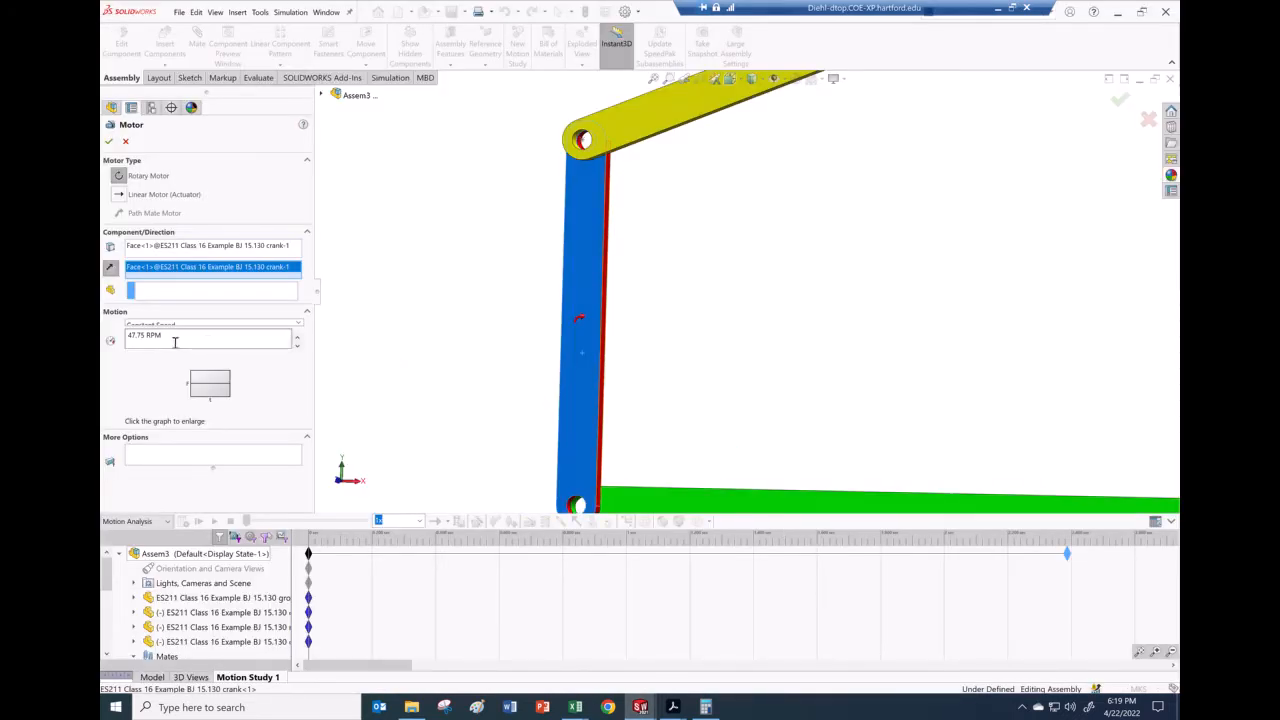
Step: Accept the 47.75 RPM crank motor, then calculate and play back Motion Study 1
left_click(110, 141)
scroll(718, 298, "up", 5)
scroll(722, 296, "up", 4)
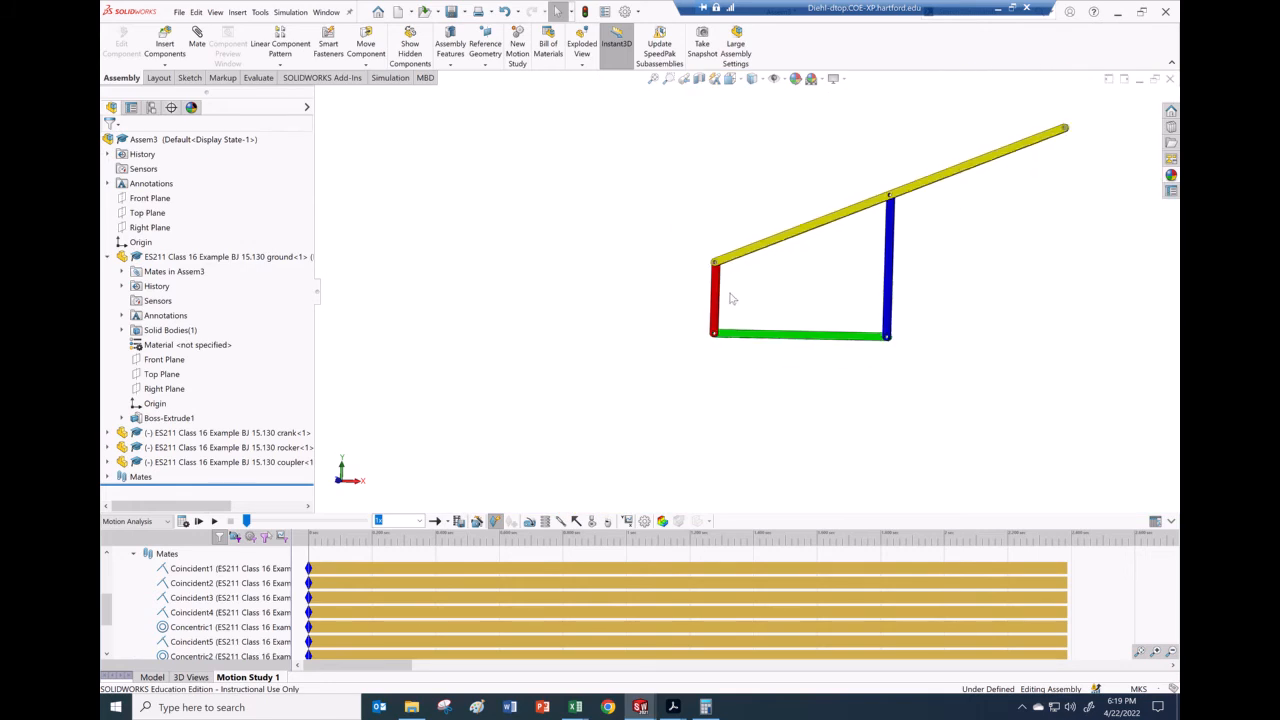
scroll(918, 232, "down", 2)
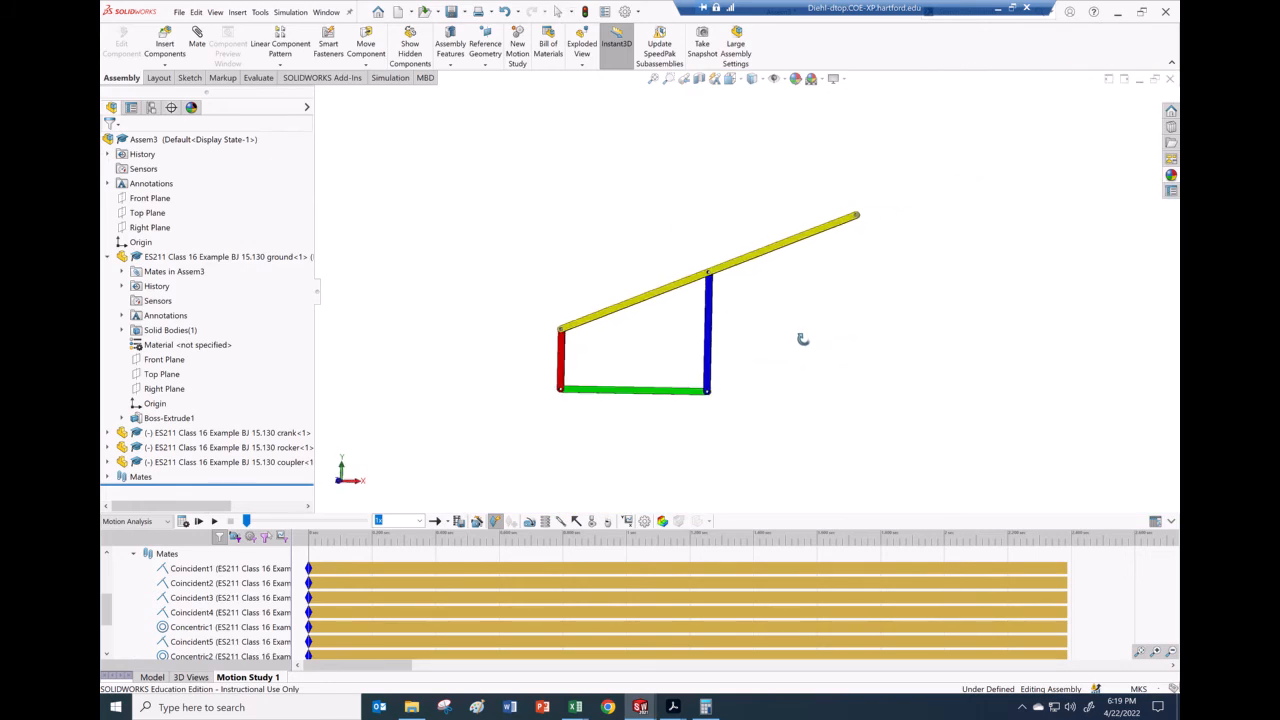
scroll(815, 285, "down", 2)
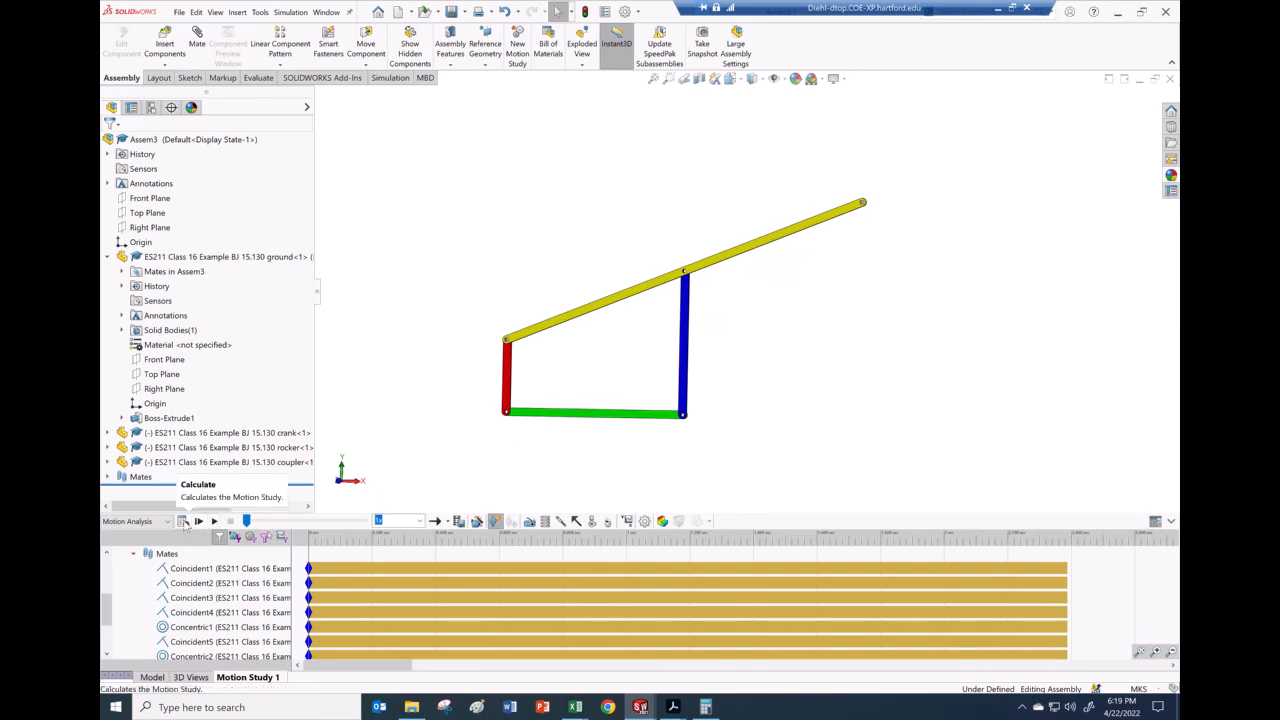
left_click(184, 522)
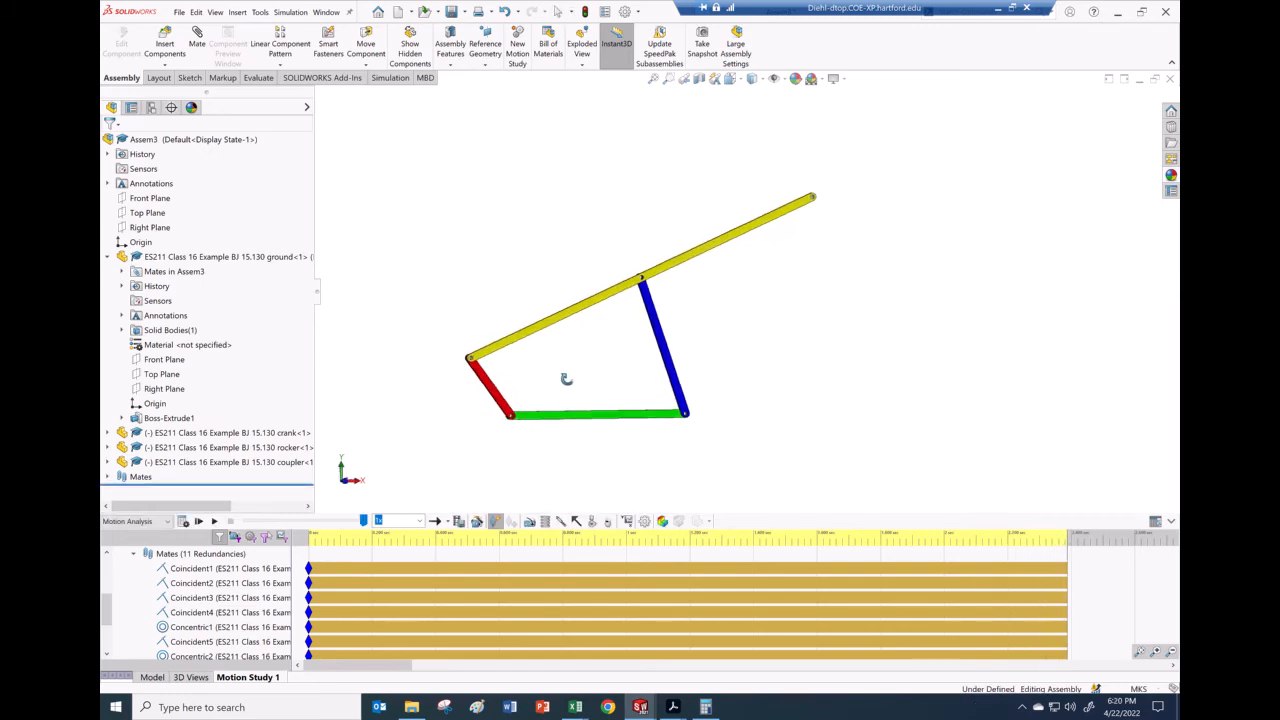
left_click(214, 521)
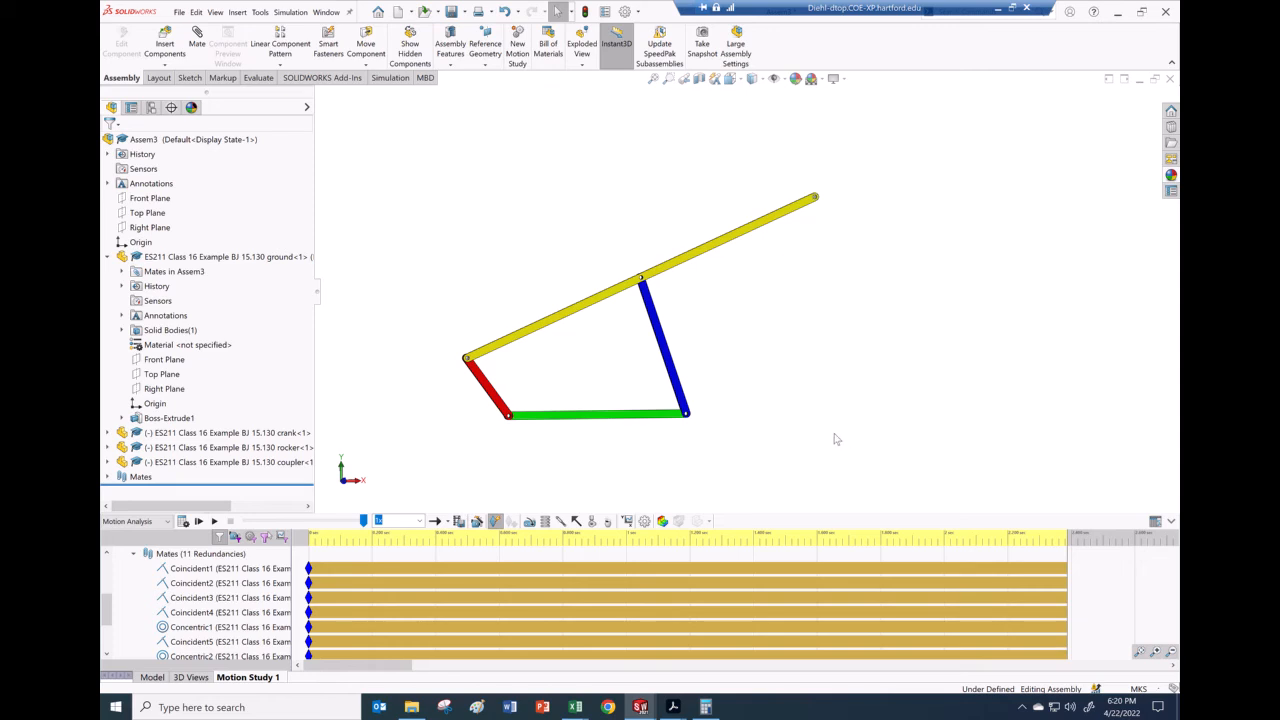
Step: Create a Displacement/Velocity/Acceleration Trace Path result for the coupler's free-end point
left_click(629, 521)
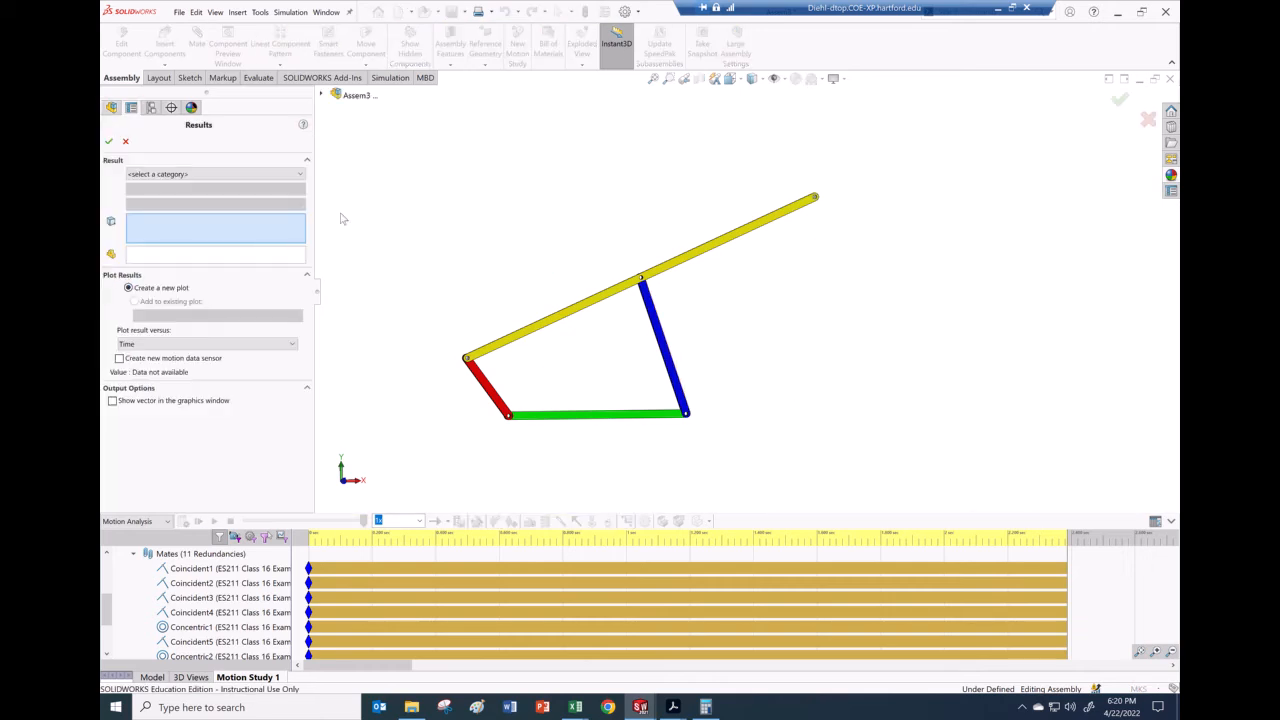
left_click(265, 176)
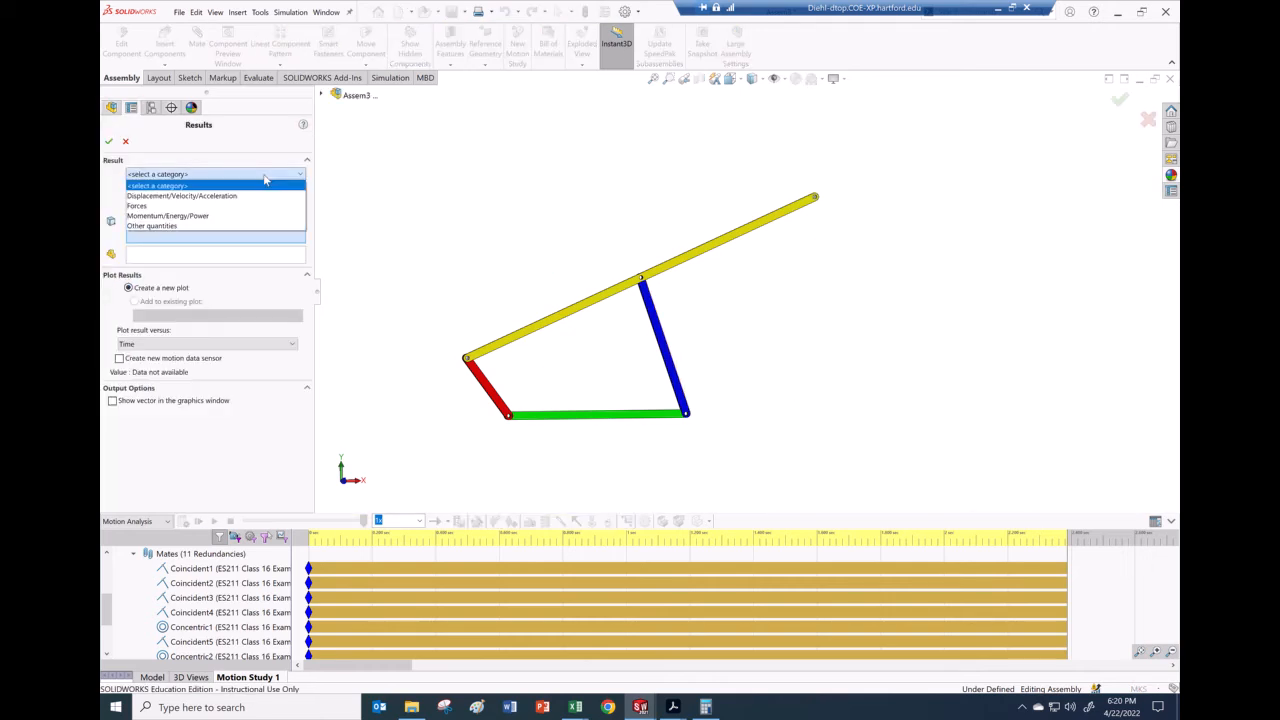
left_click(227, 196)
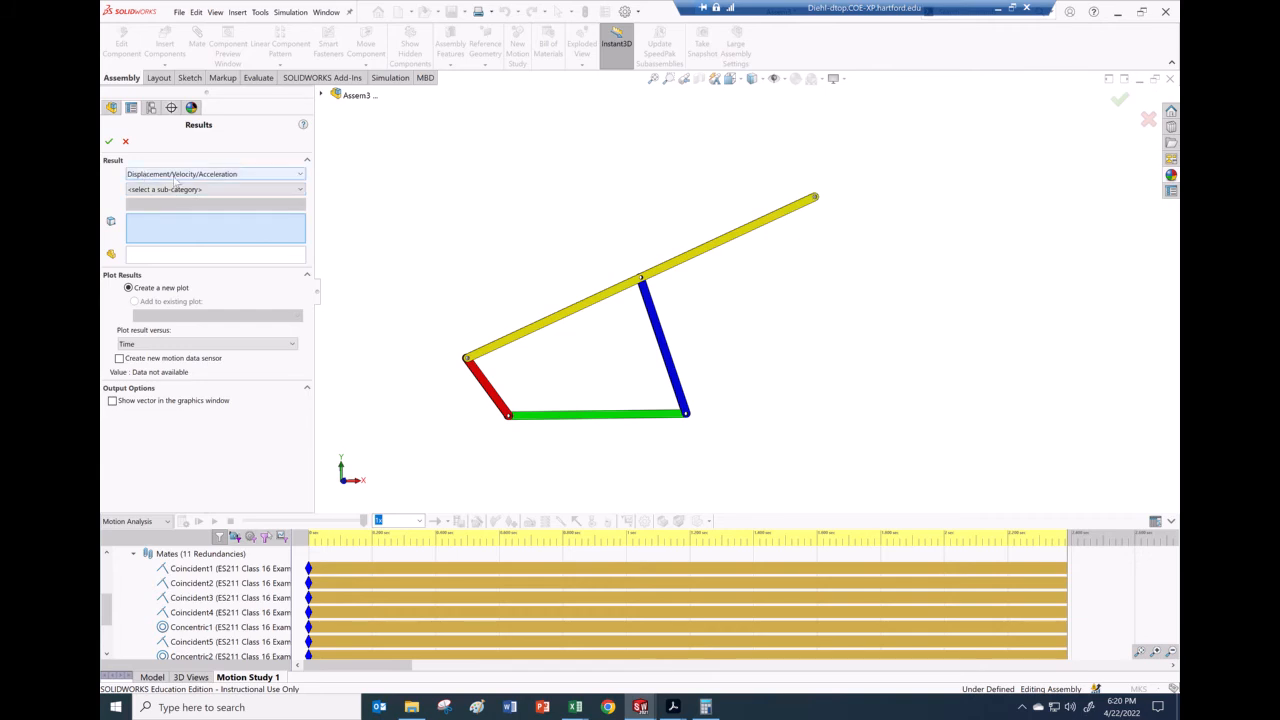
left_click(199, 191)
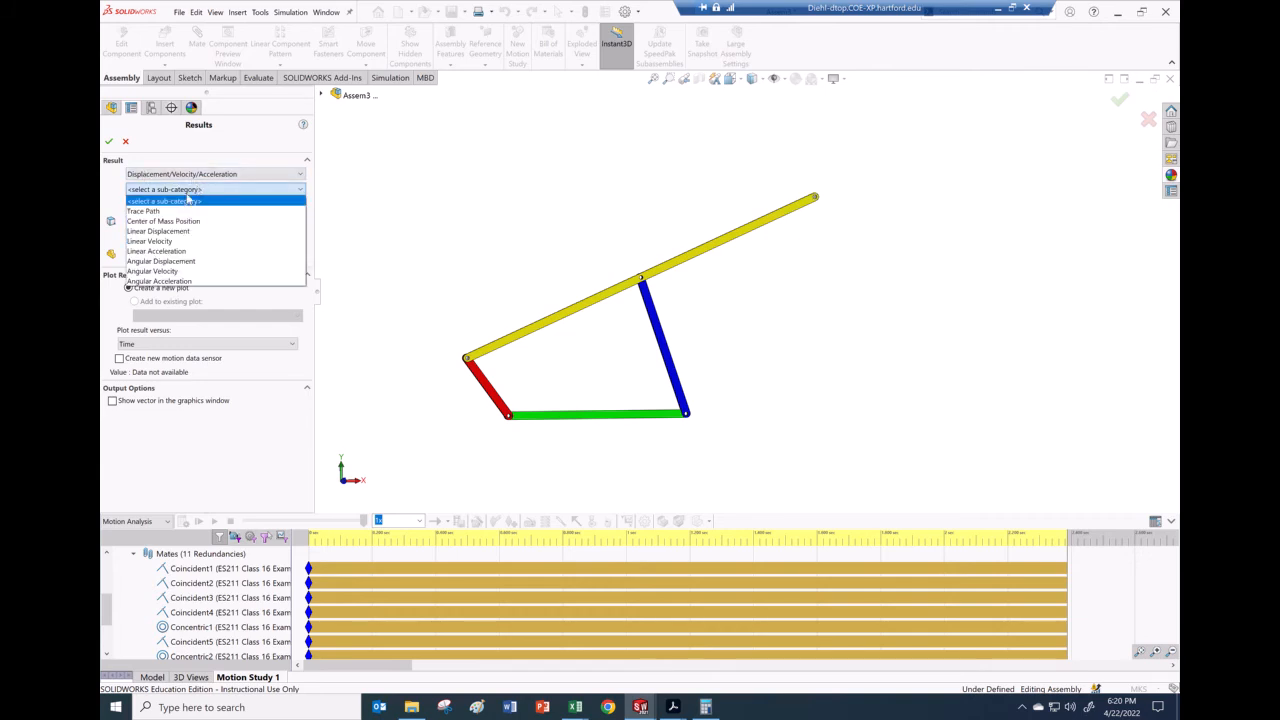
left_click(190, 210)
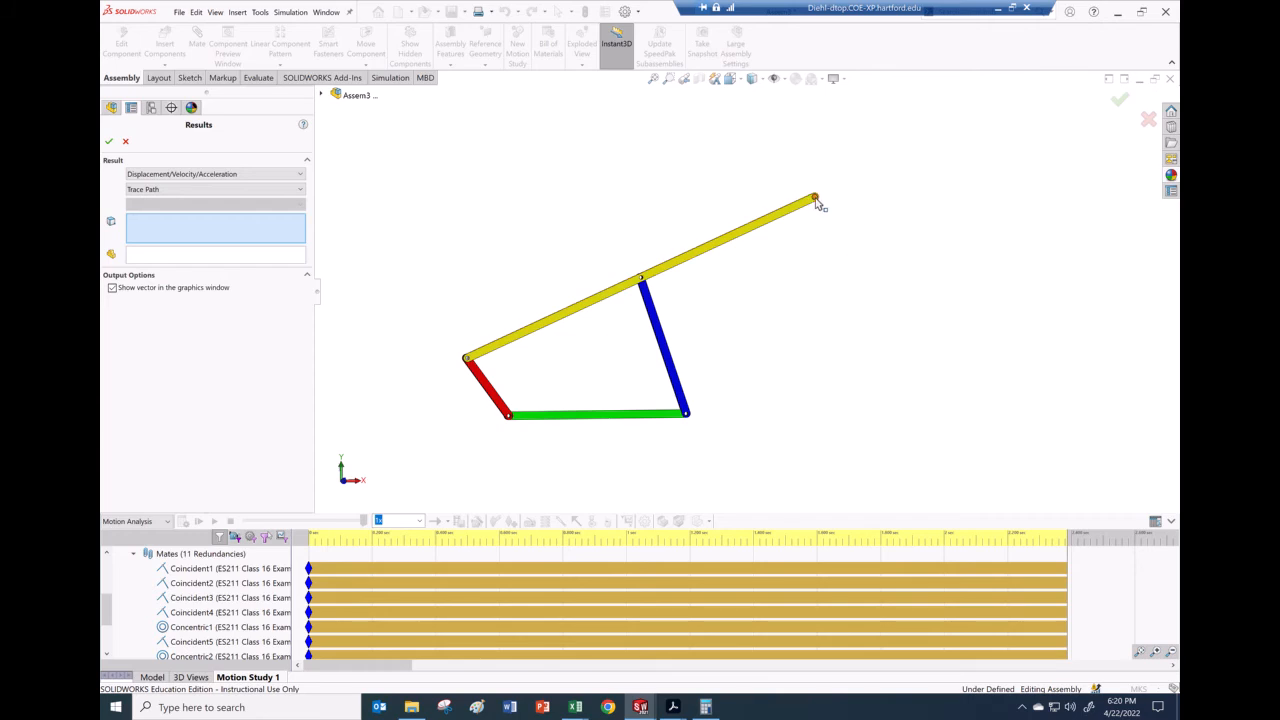
scroll(817, 203, "down", 6)
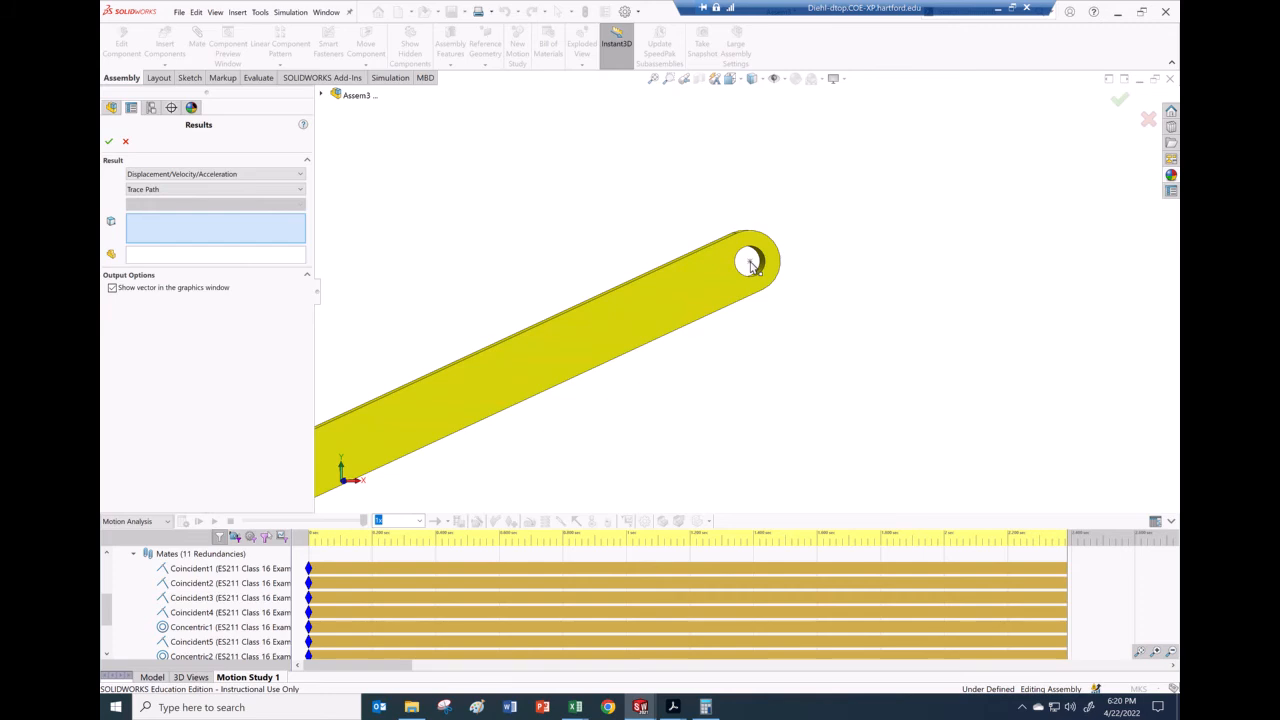
left_click(750, 264)
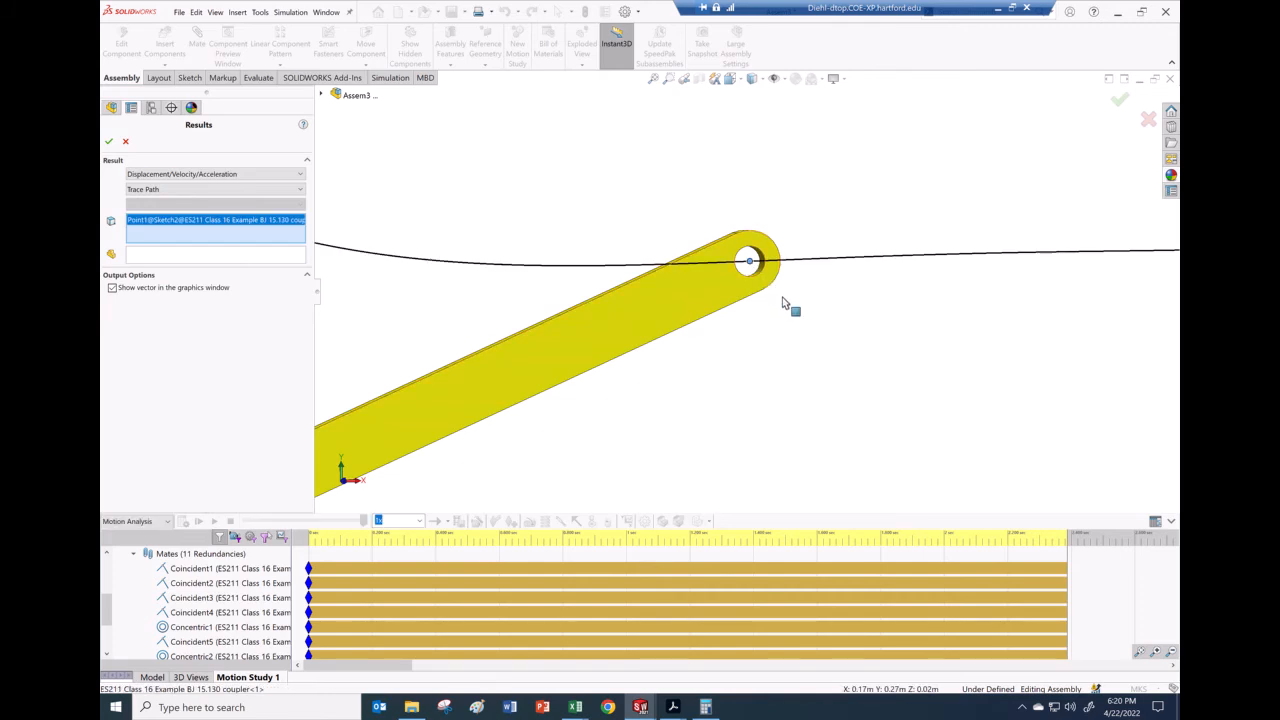
scroll(746, 309, "up", 6)
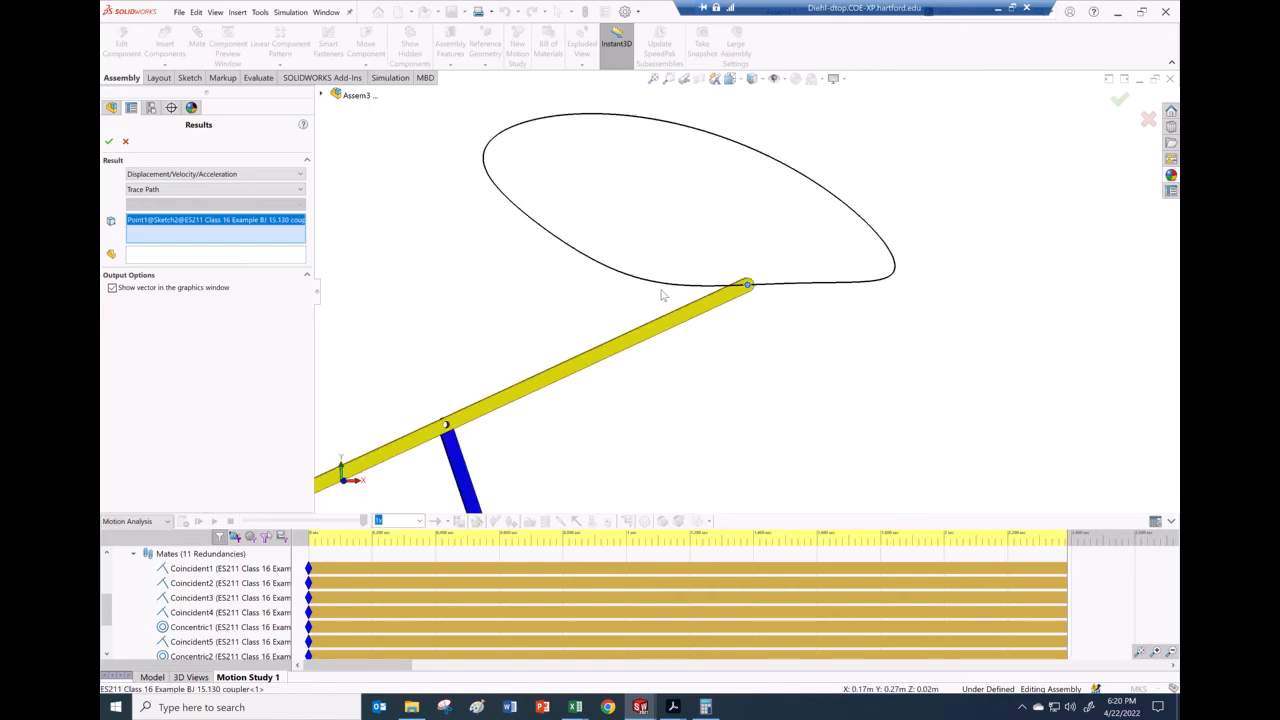
scroll(662, 353, "down", 2)
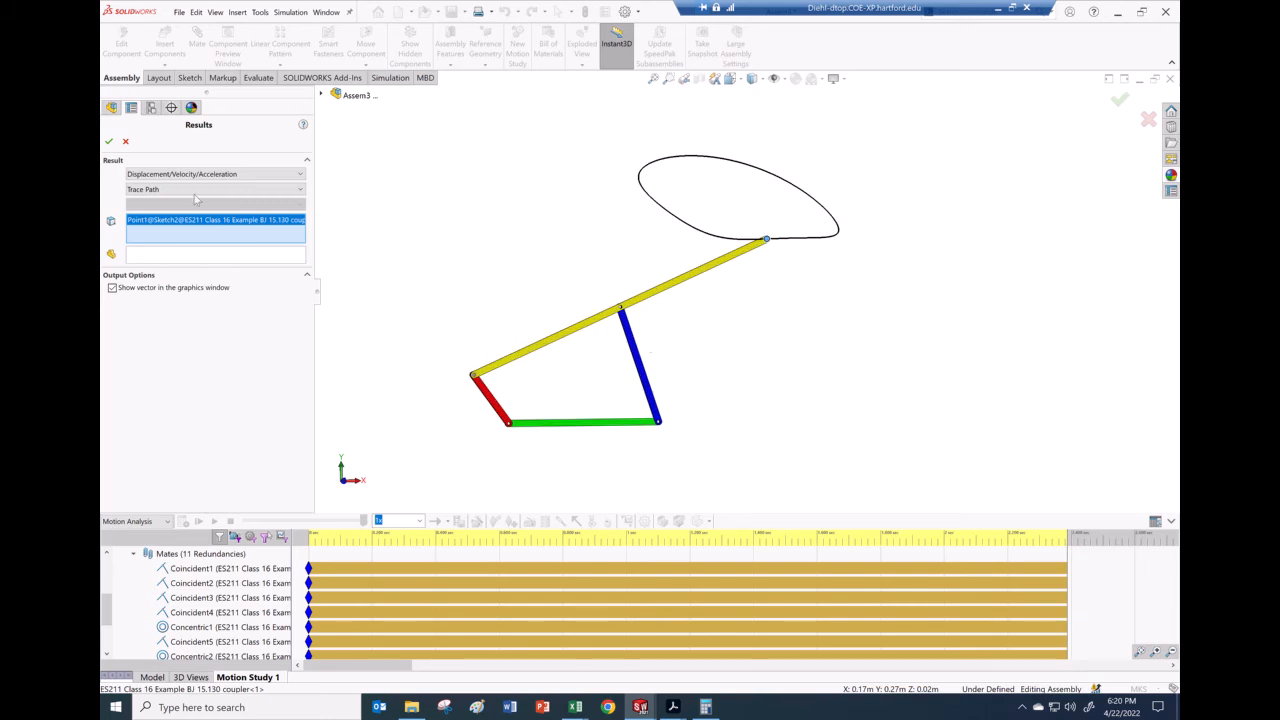
left_click(110, 143)
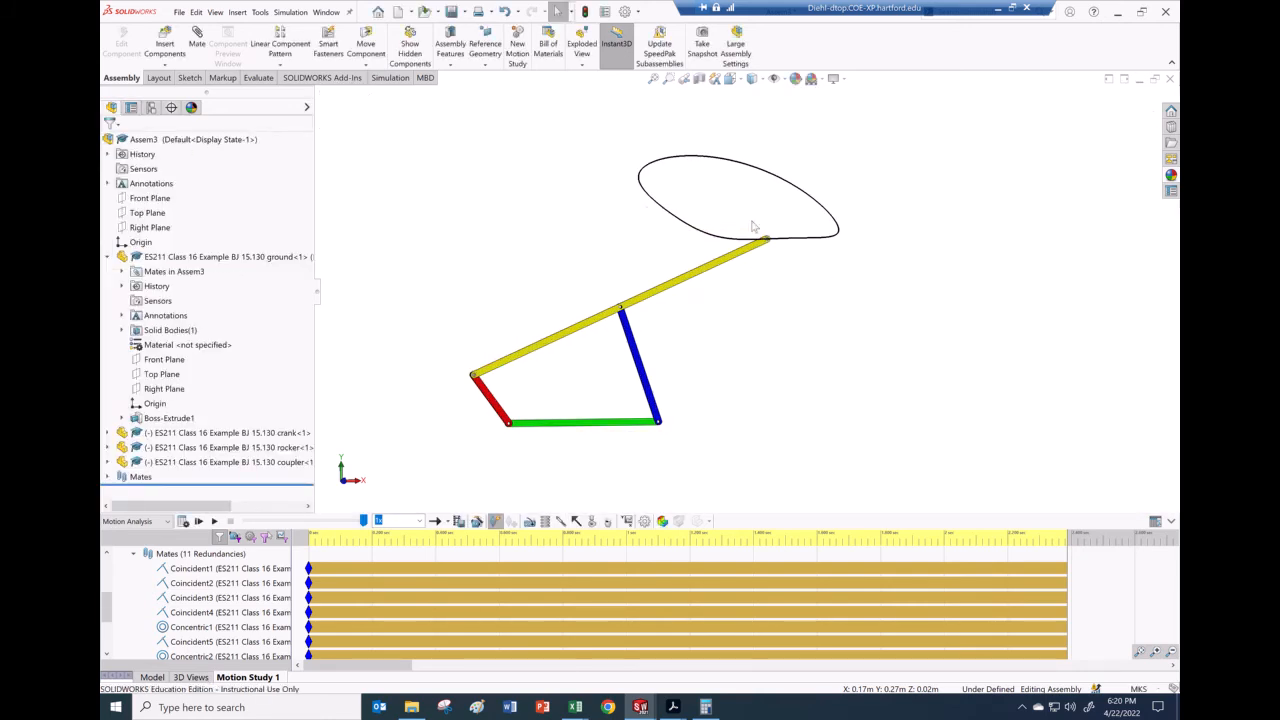
scroll(753, 226, "down", 2)
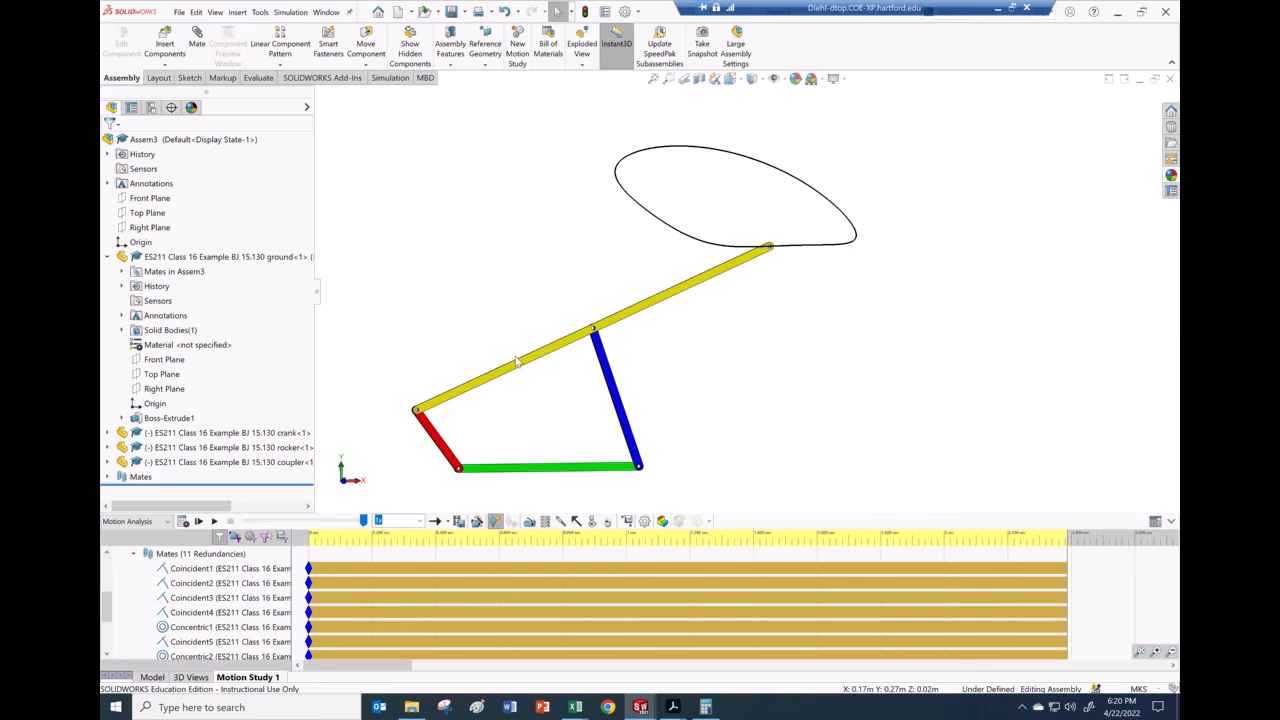
left_click(627, 521)
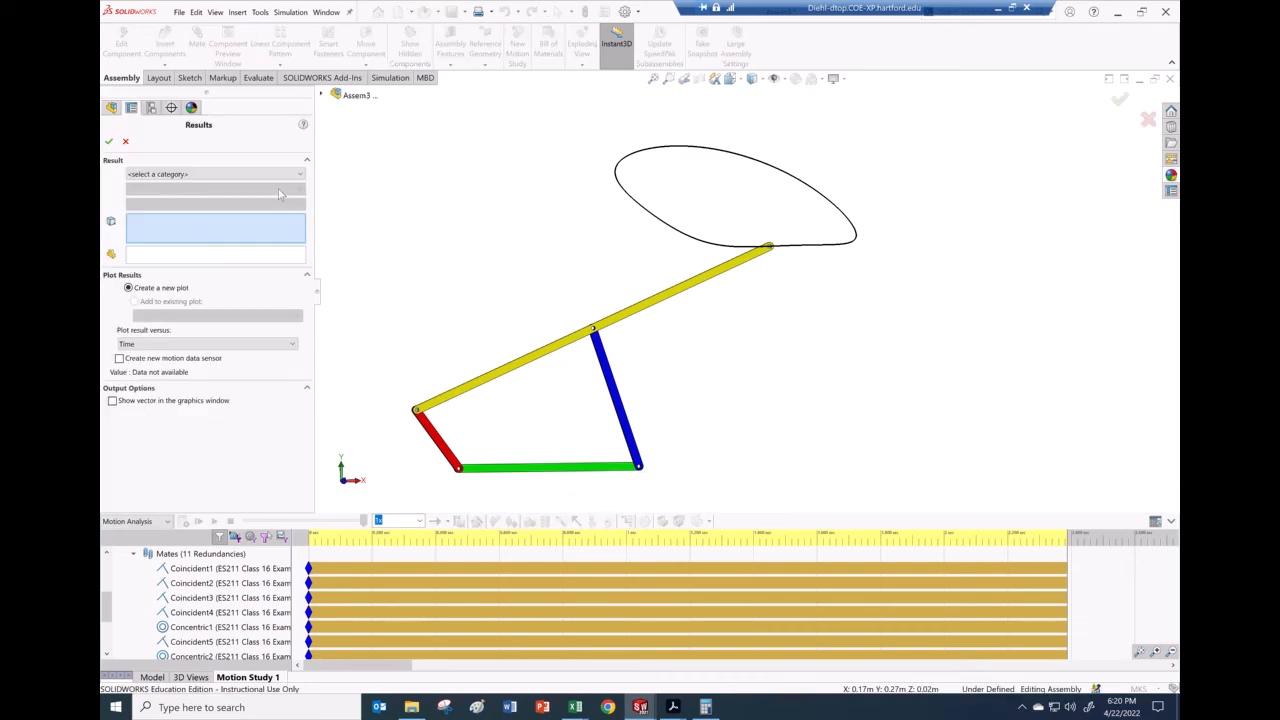
Step: Create an Angular Displacement result on the red crank face, shown as Plot2 against time
left_click(125, 141)
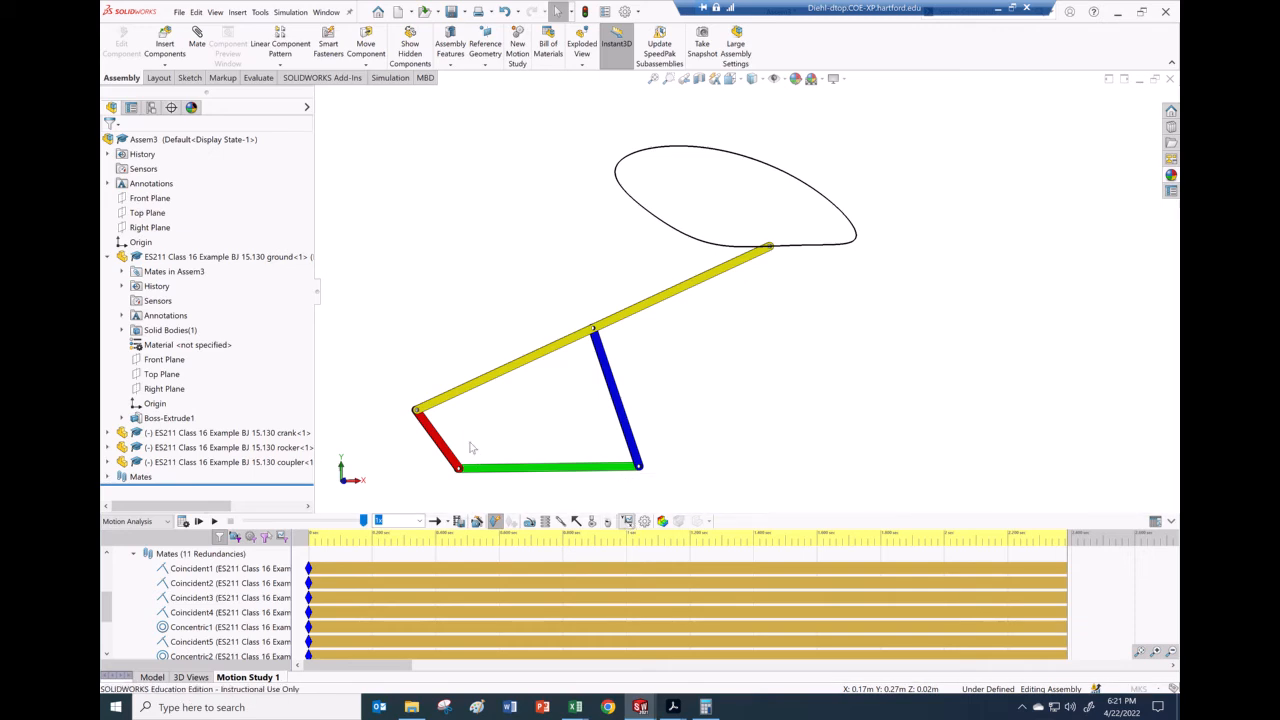
left_click(626, 521)
left_click(211, 176)
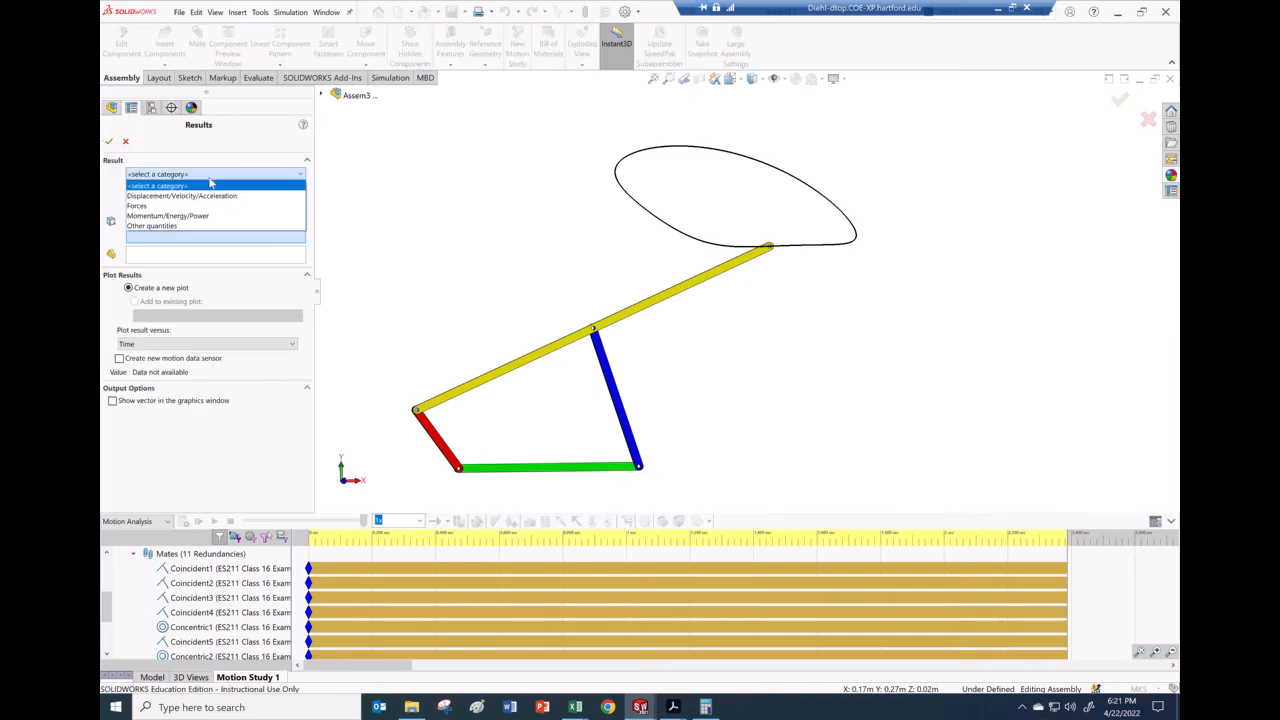
left_click(187, 196)
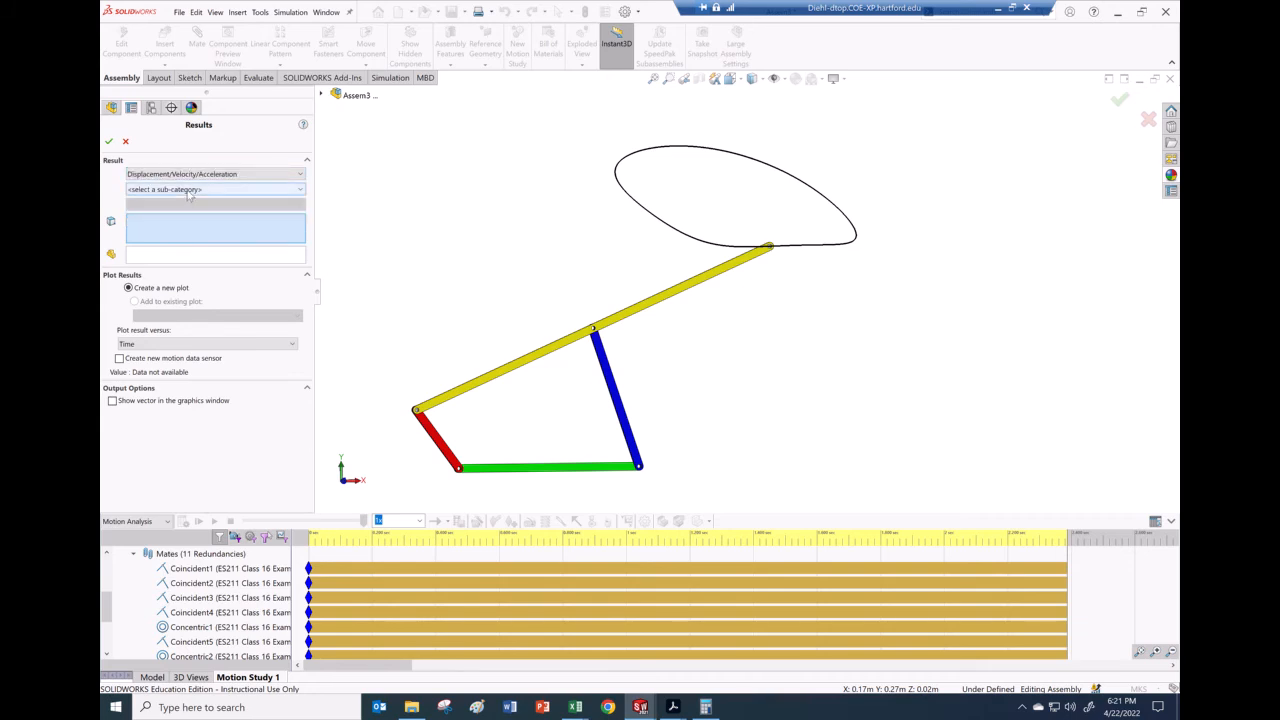
left_click(190, 191)
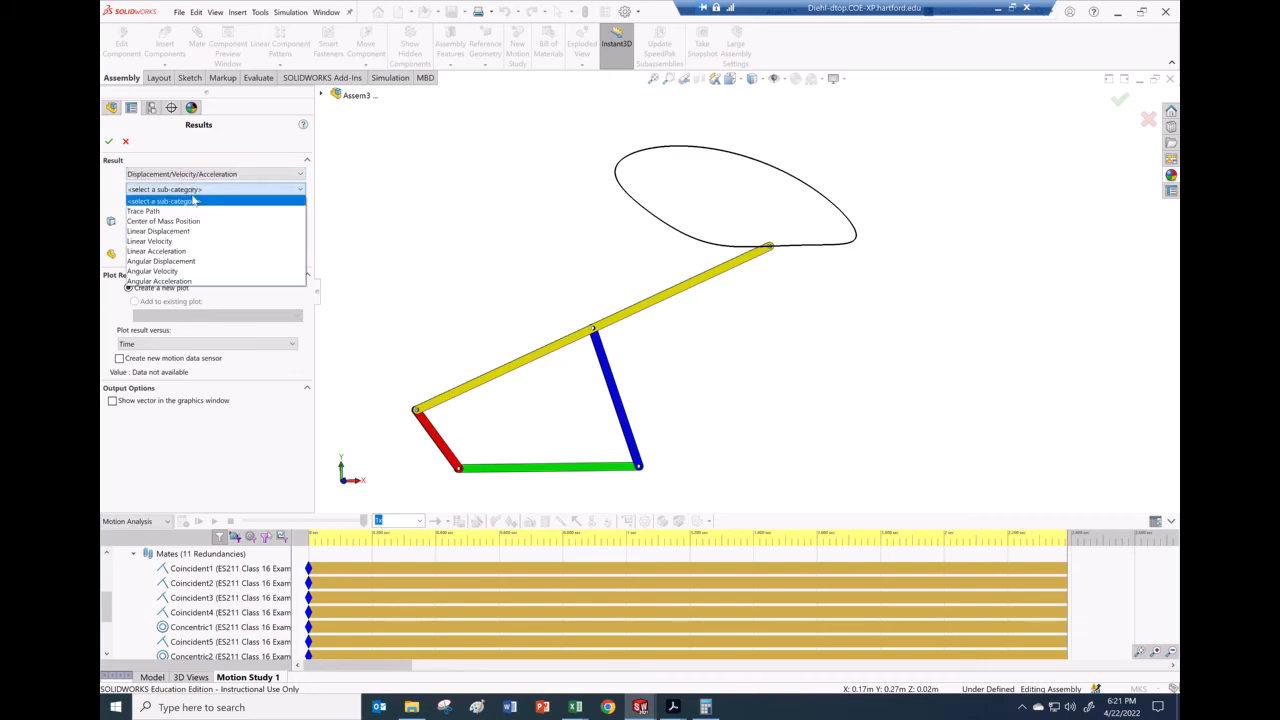
left_click(161, 261)
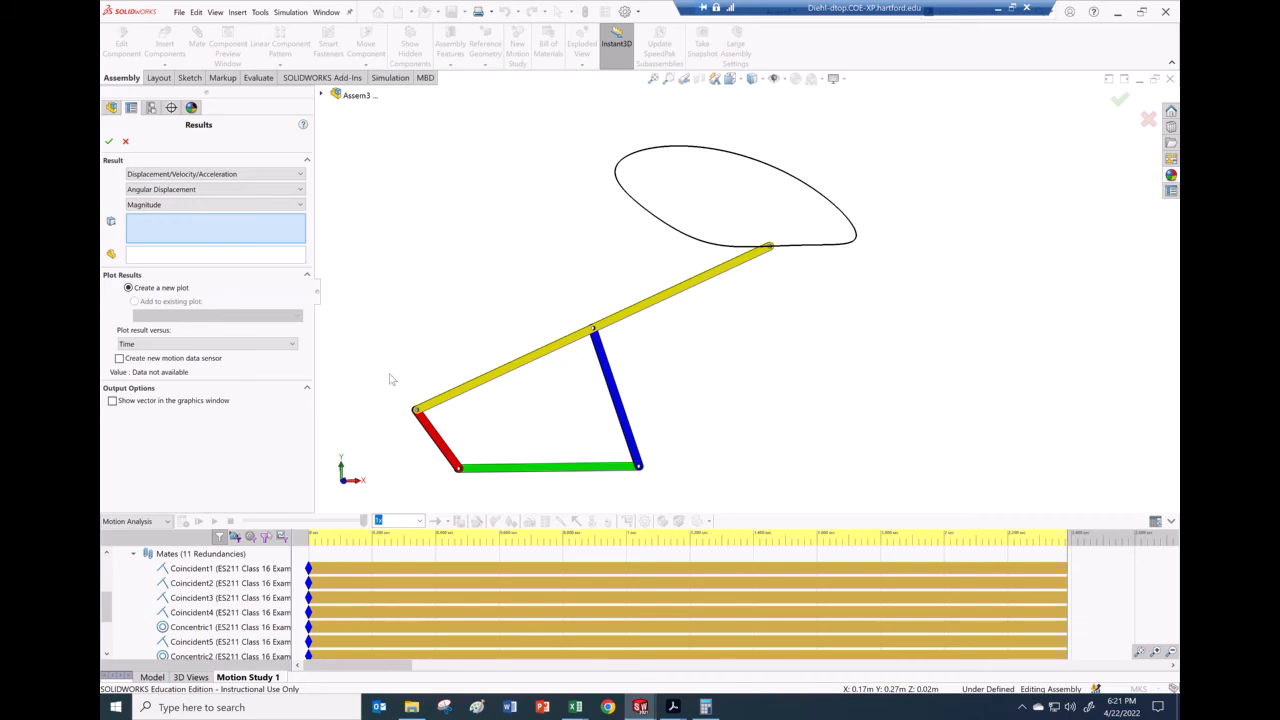
scroll(452, 455, "down", 3)
left_click(474, 436)
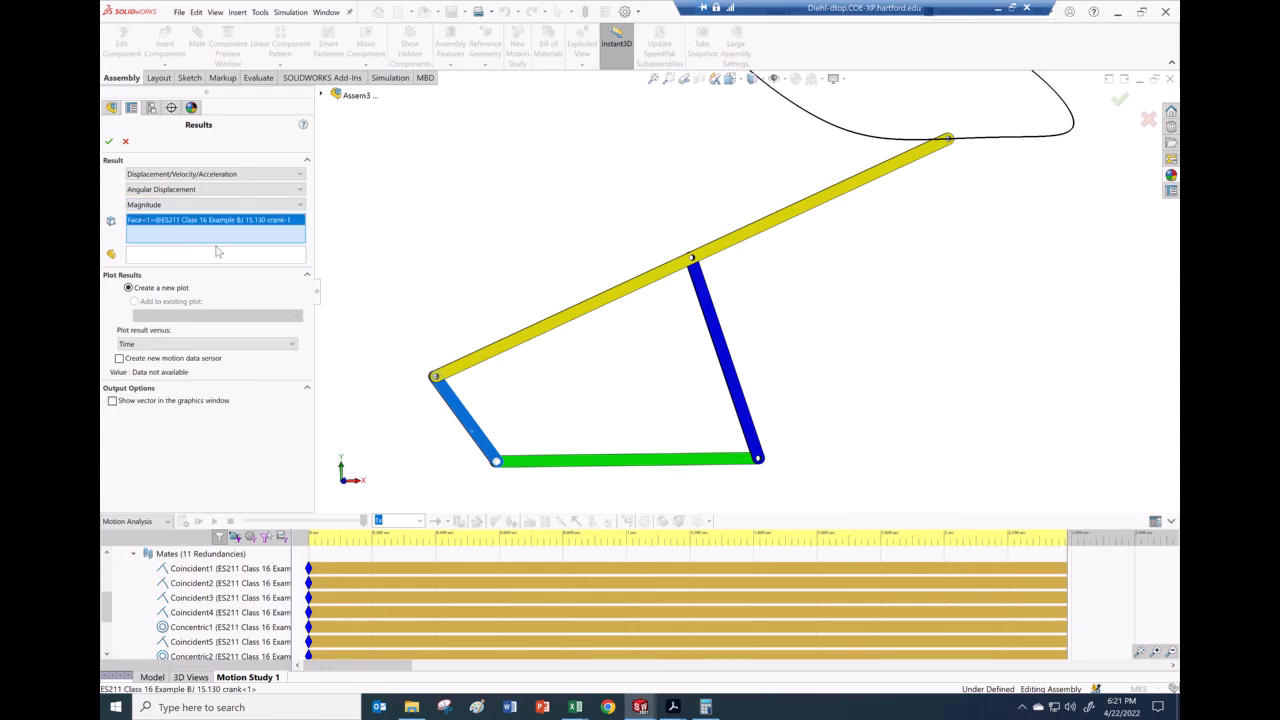
left_click(109, 141)
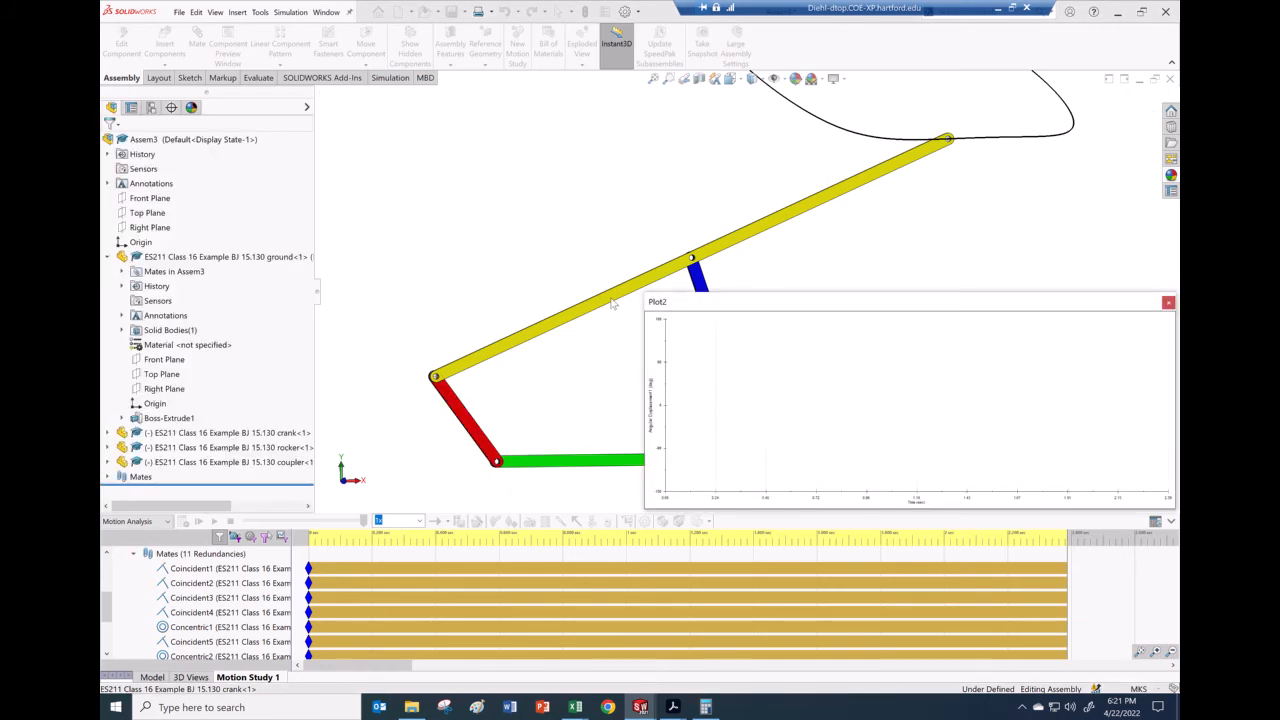
scroll(983, 257, "up", 5)
scroll(989, 248, "down", 3)
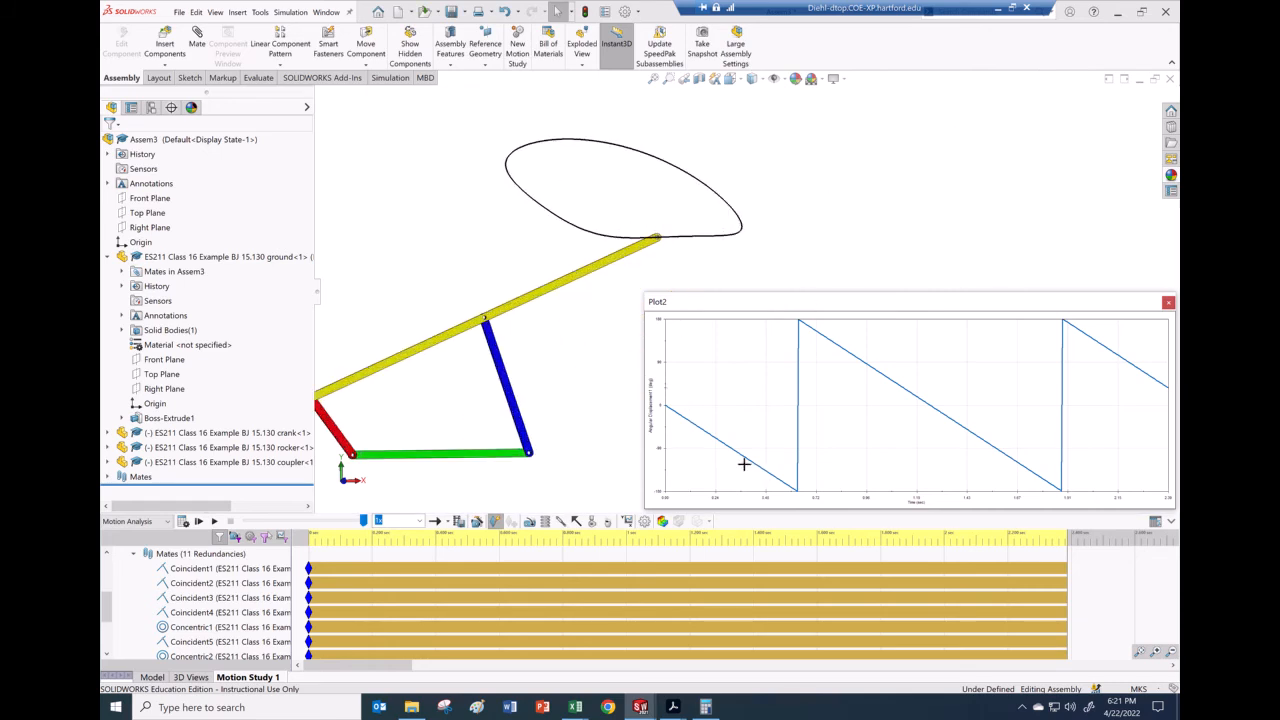
scroll(557, 412, "up", 2)
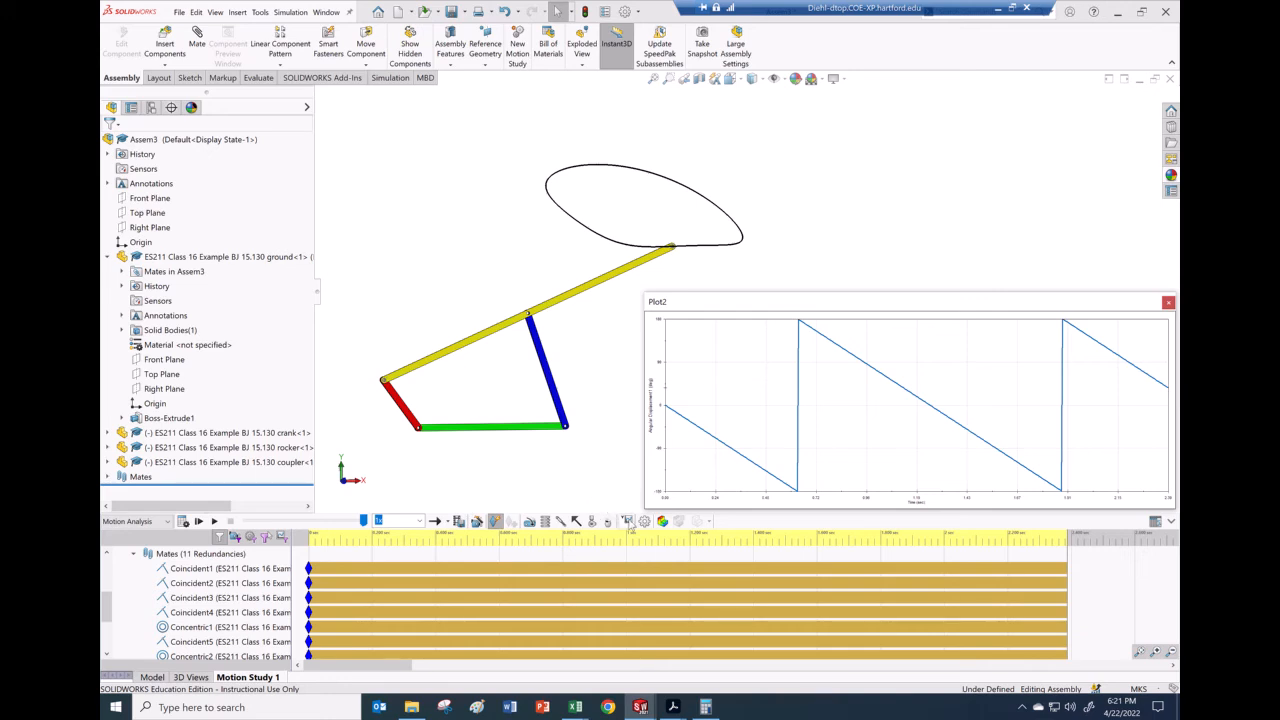
Step: Define an X-component linear acceleration result on the coupler's end point, with its vector shown
left_click(630, 528)
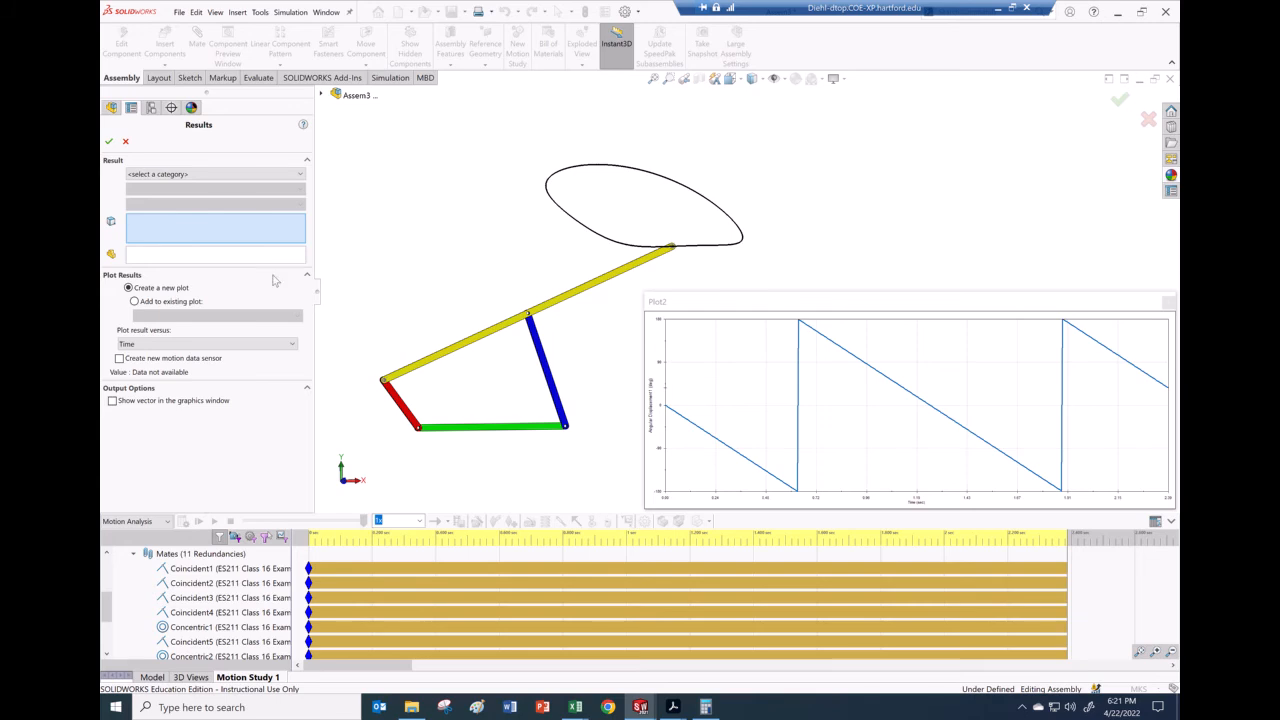
left_click(229, 176)
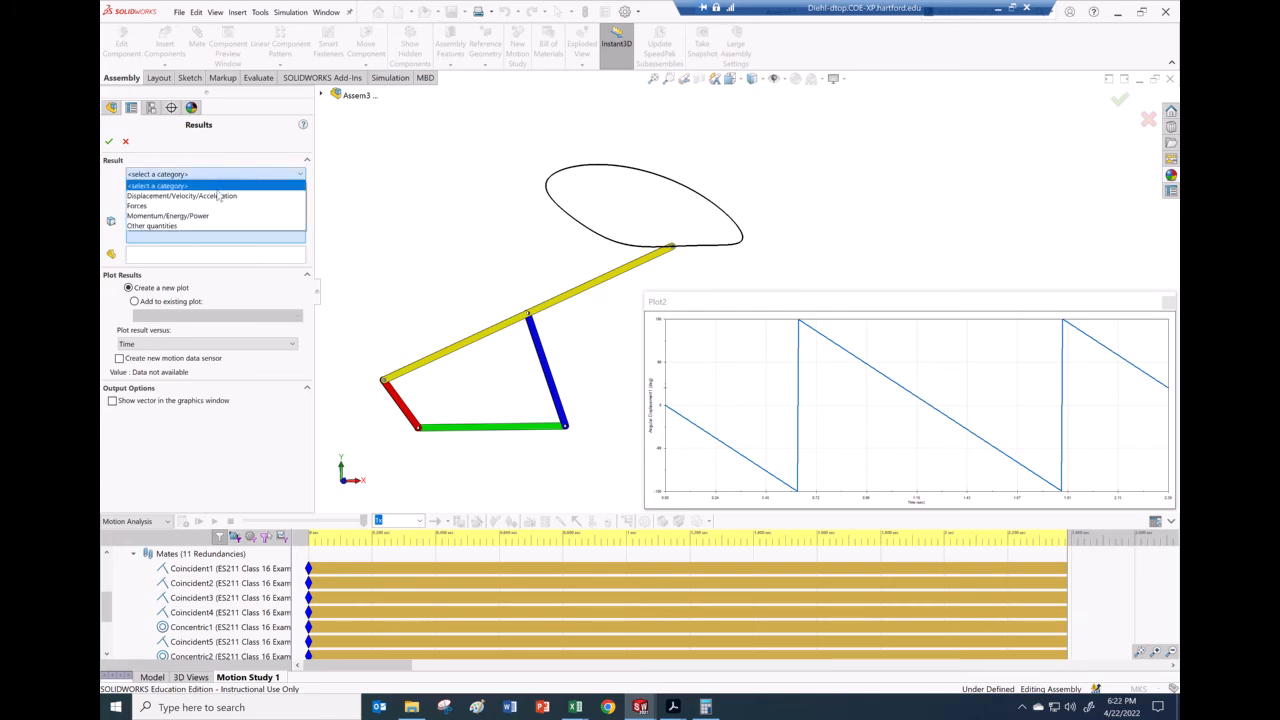
left_click(219, 196)
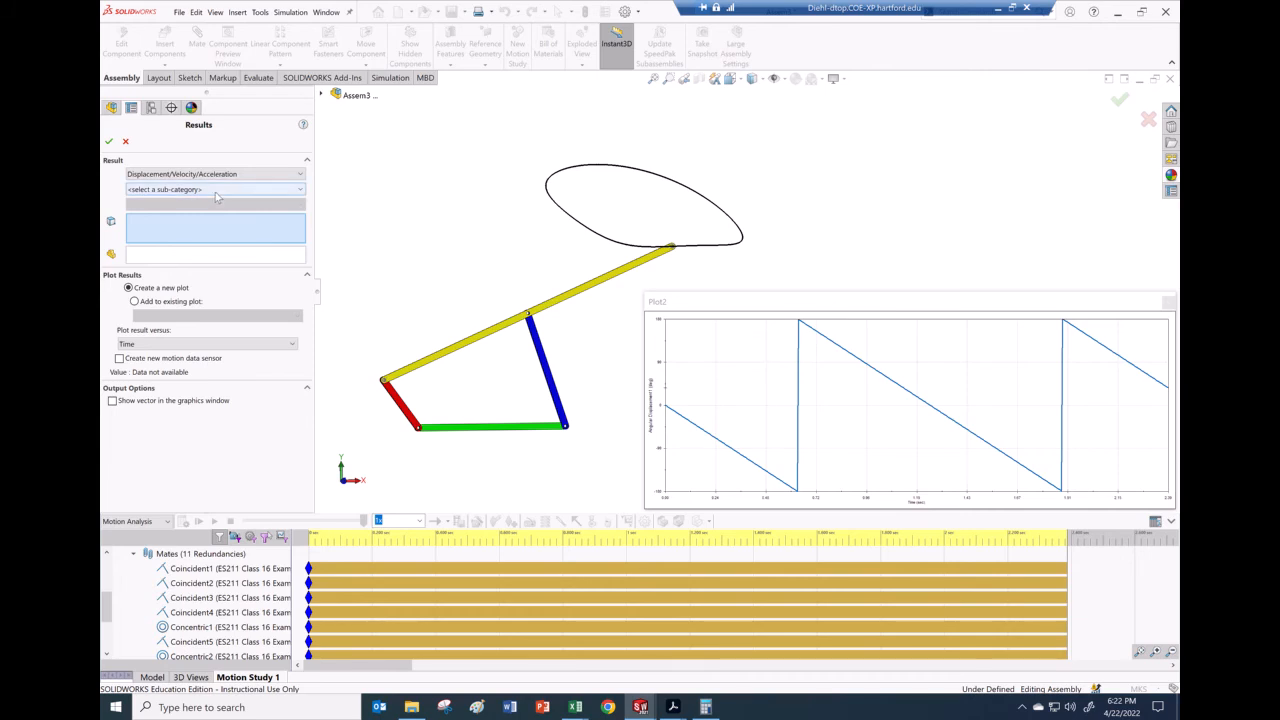
left_click(215, 192)
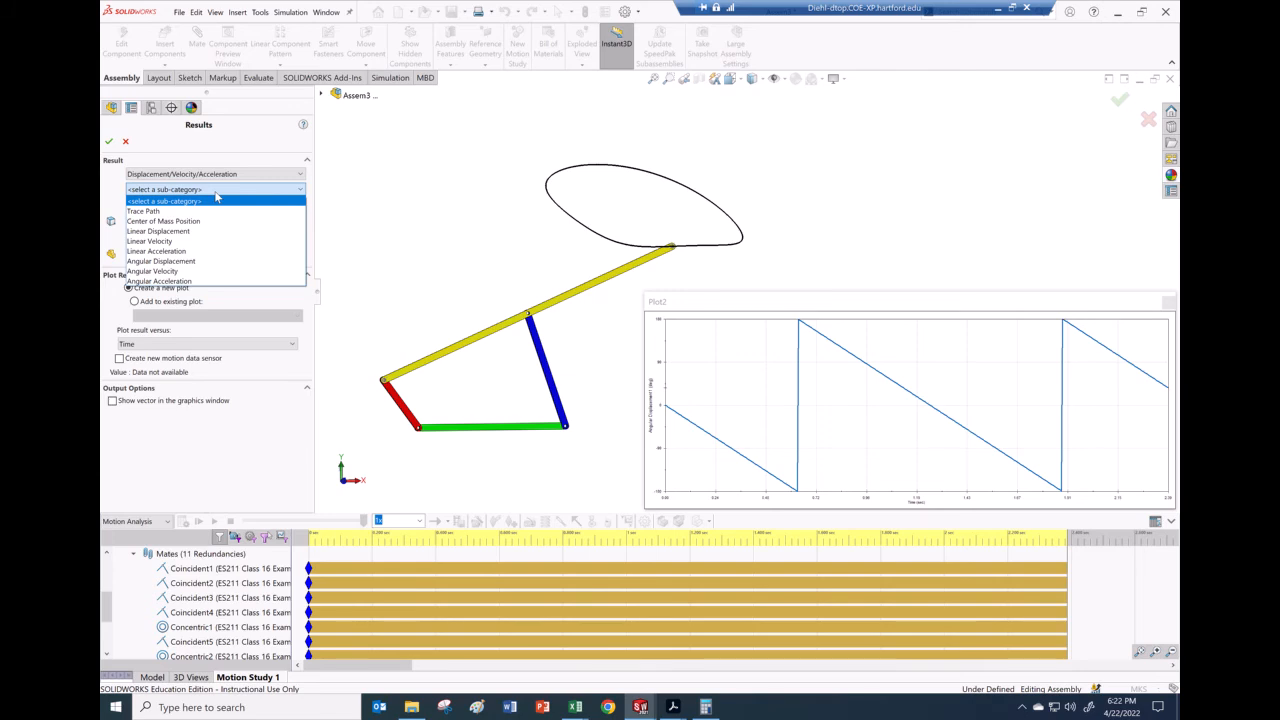
left_click(160, 251)
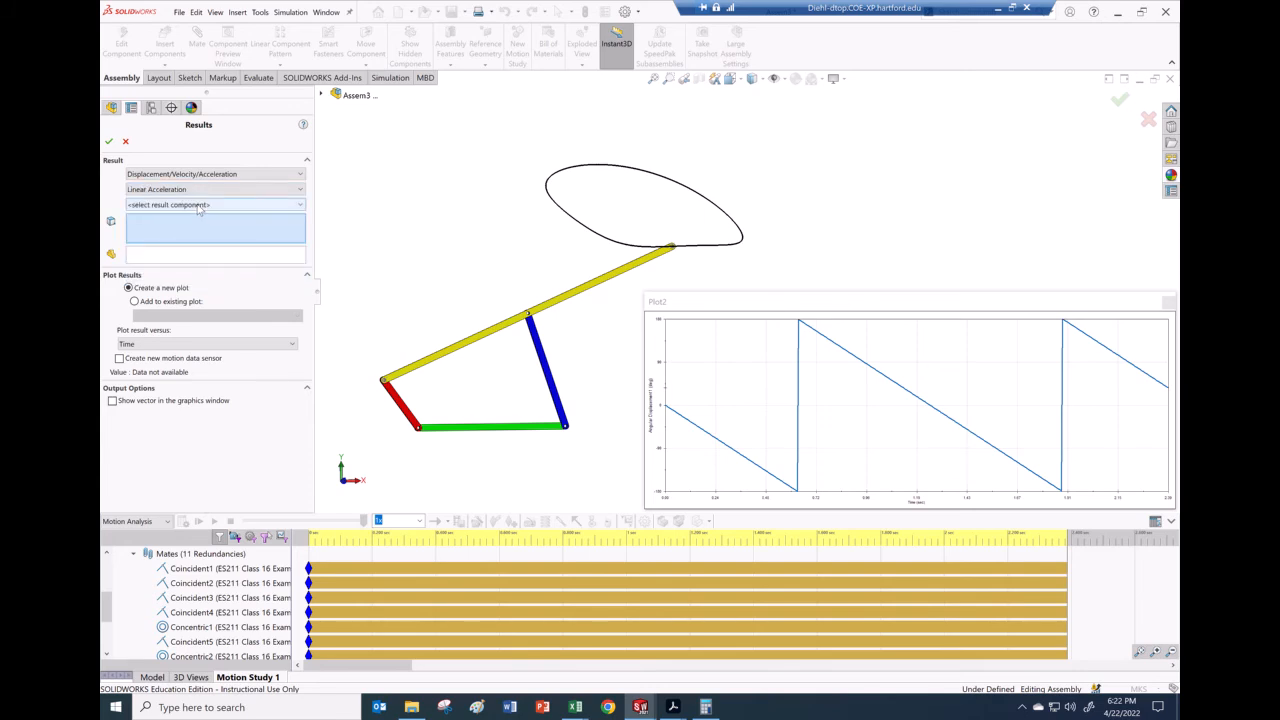
left_click(199, 208)
left_click(187, 227)
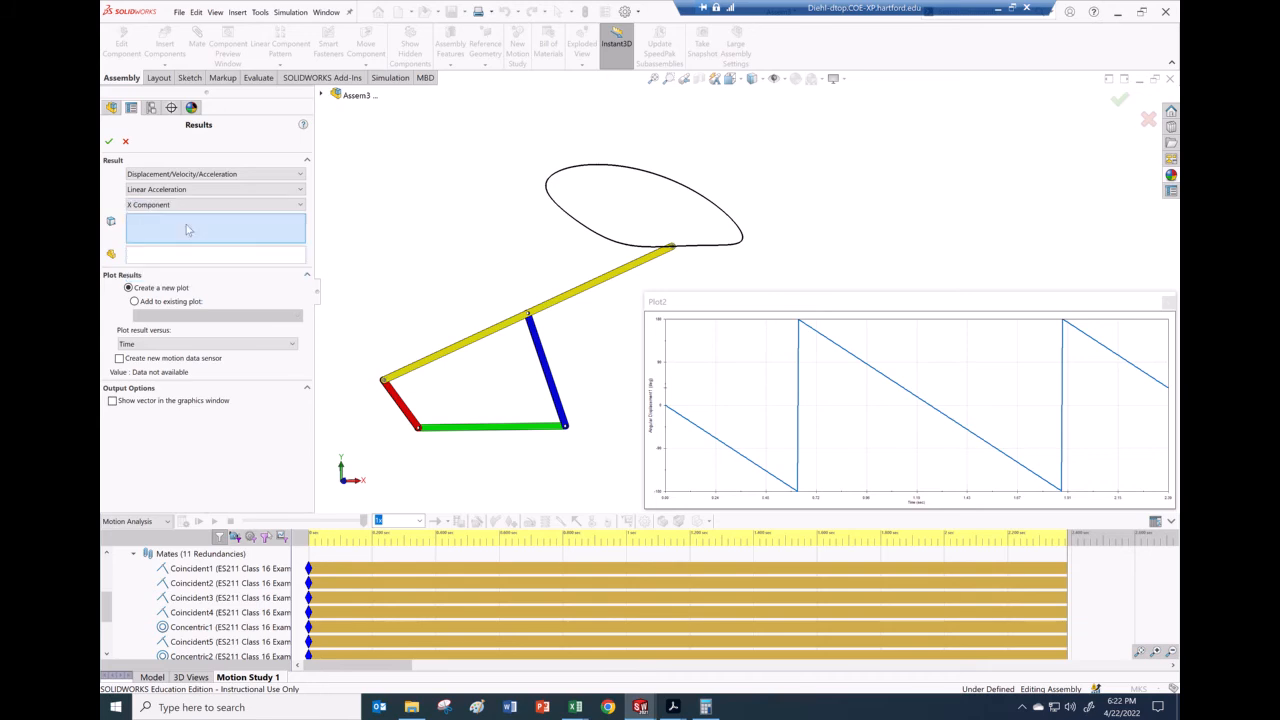
scroll(680, 258, "down", 5)
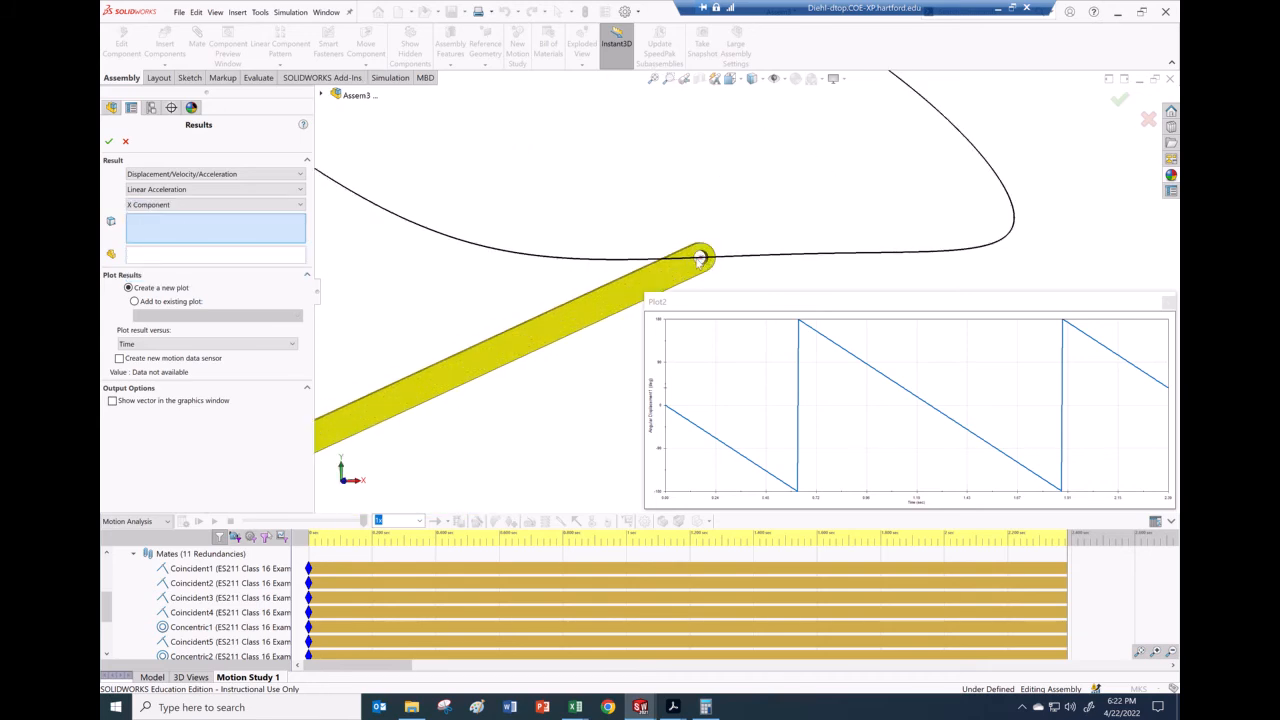
left_click(702, 258)
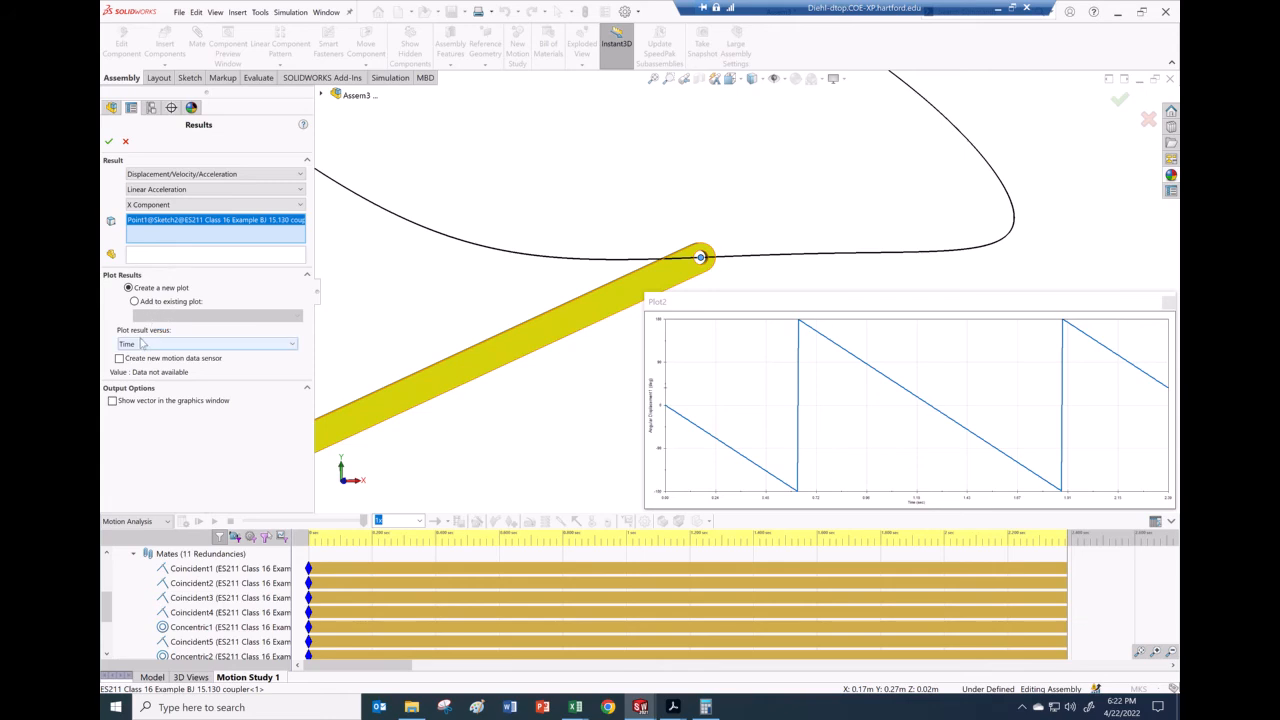
left_click(112, 400)
Step: Add the X-acceleration result to the existing Plot2
left_click(134, 301)
left_click(150, 316)
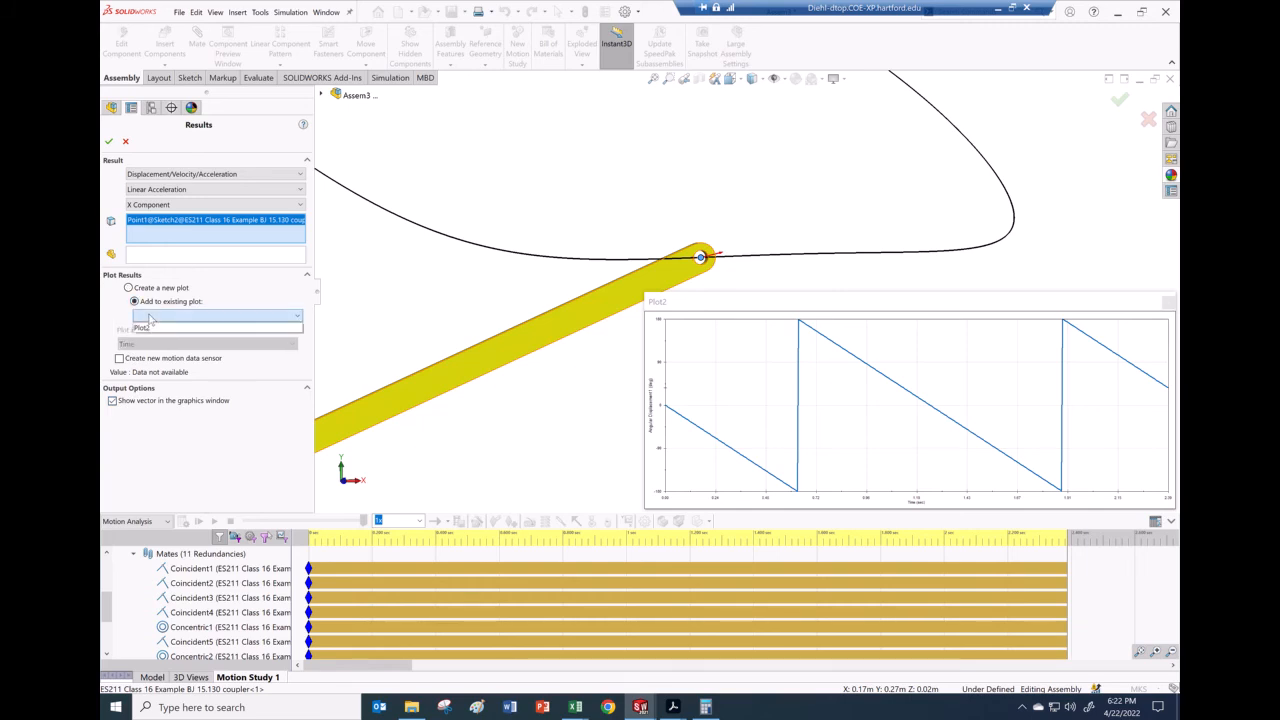
left_click(148, 328)
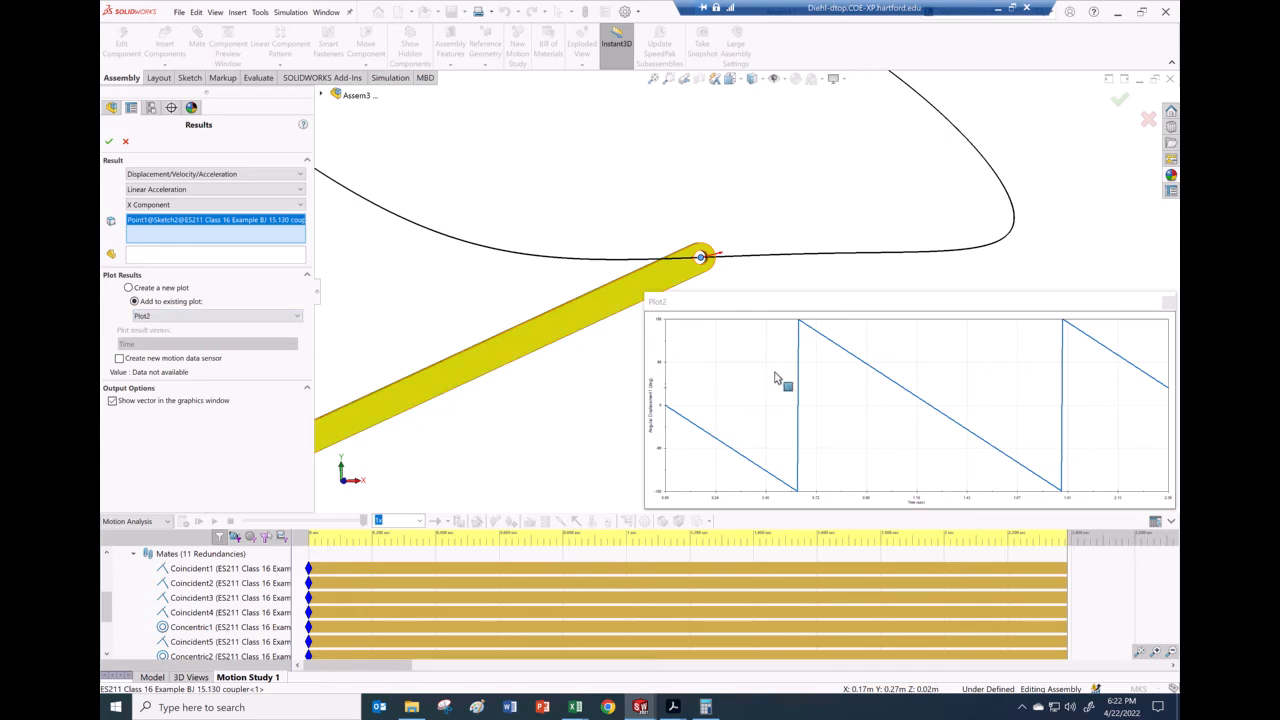
left_click(110, 143)
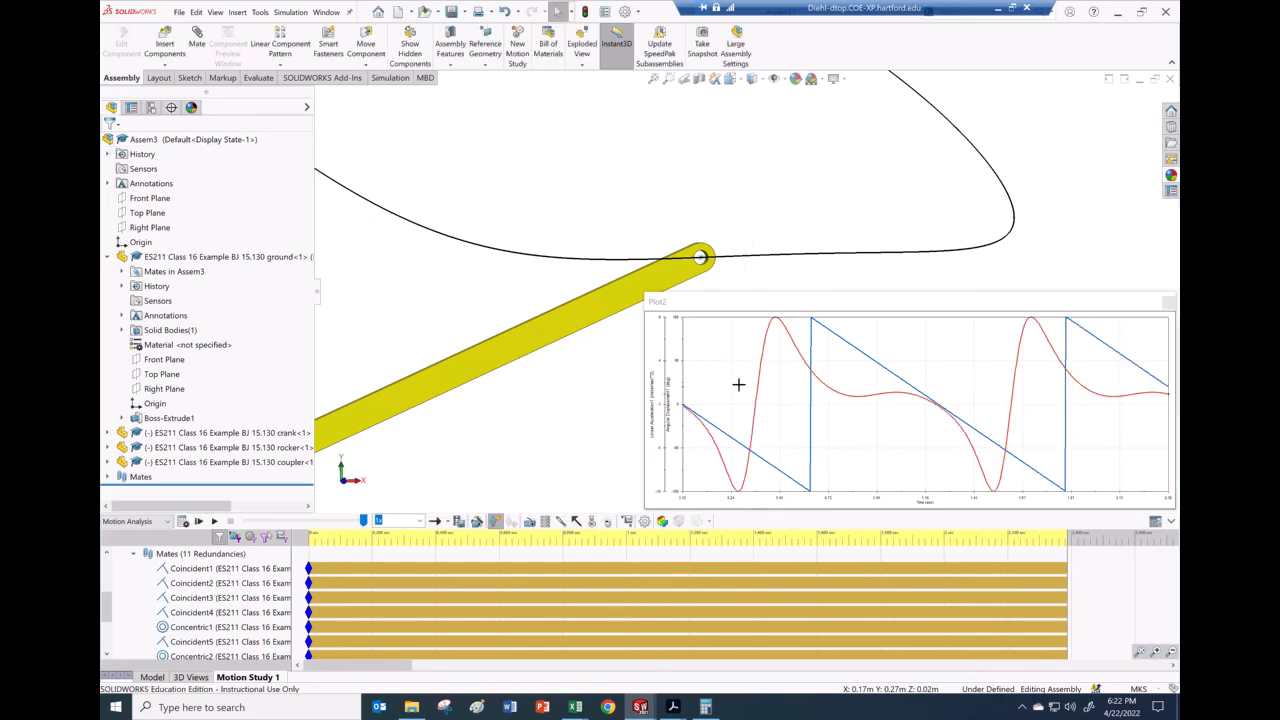
Step: Narrow Plot2 to uncover the linkage, then play the motion study
scroll(880, 260, "up", 6)
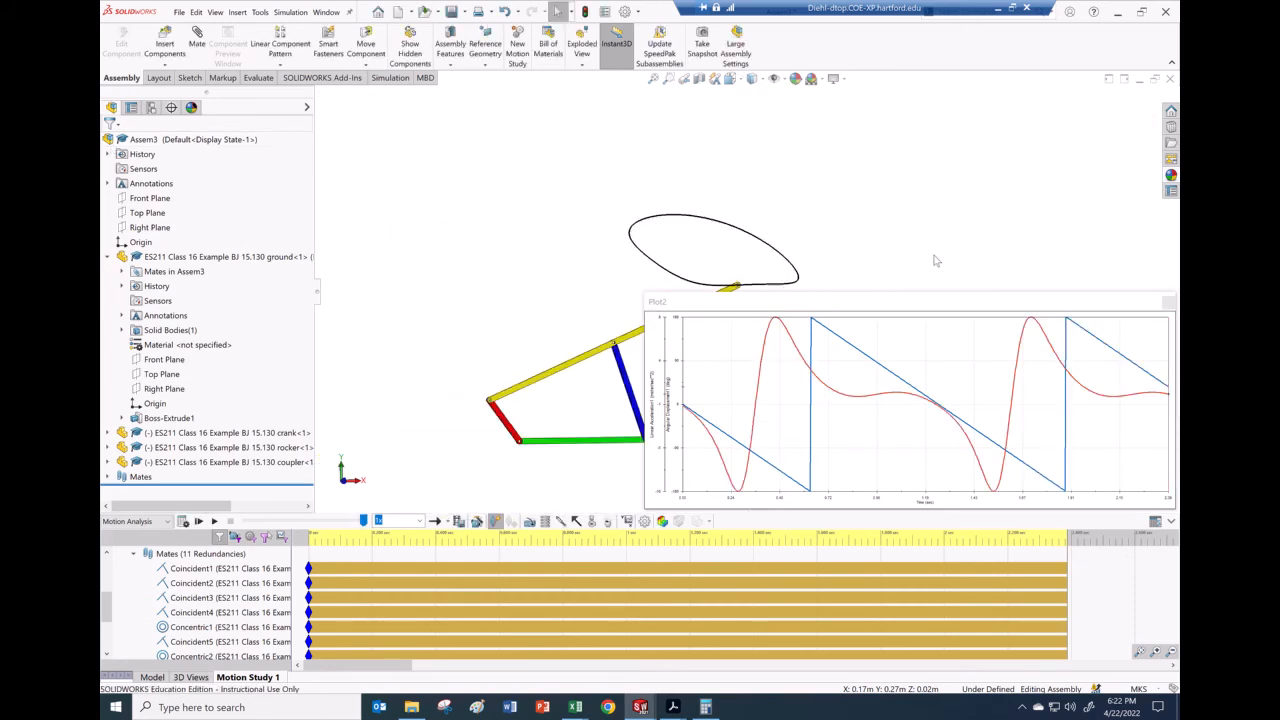
scroll(936, 262, "down", 3)
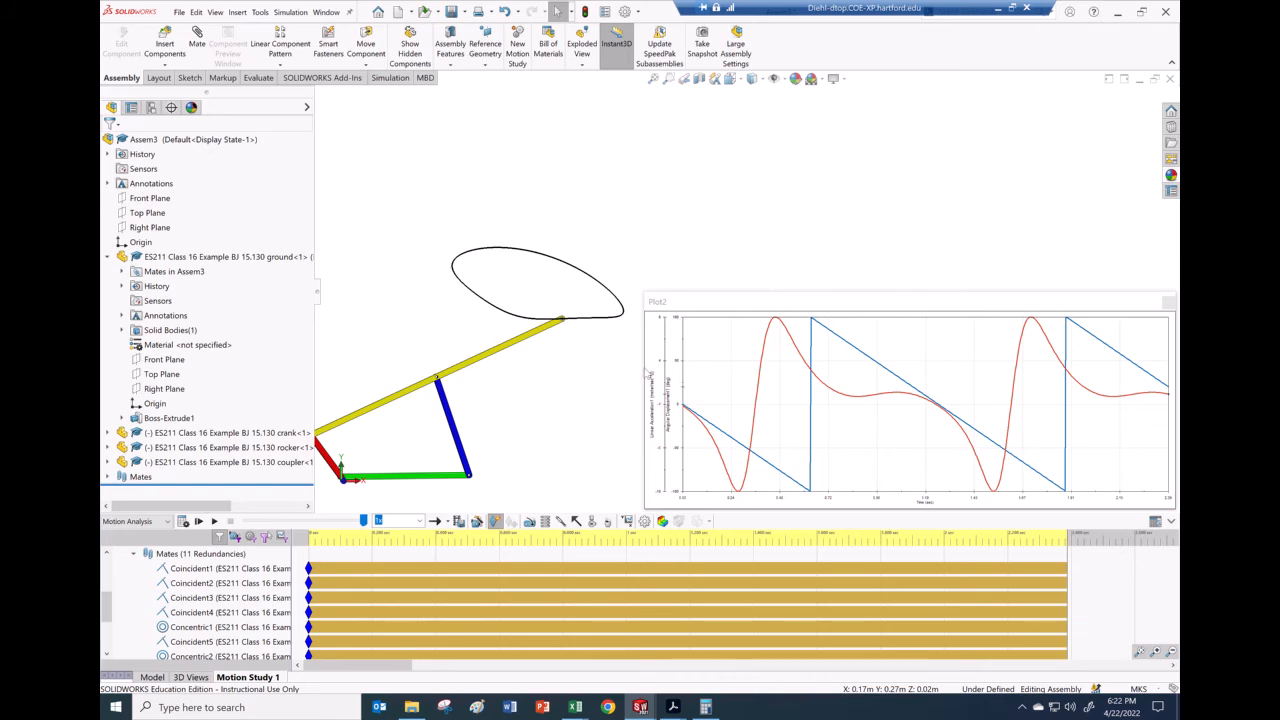
left_click_drag(642, 368, 752, 369)
scroll(620, 405, "up", 3)
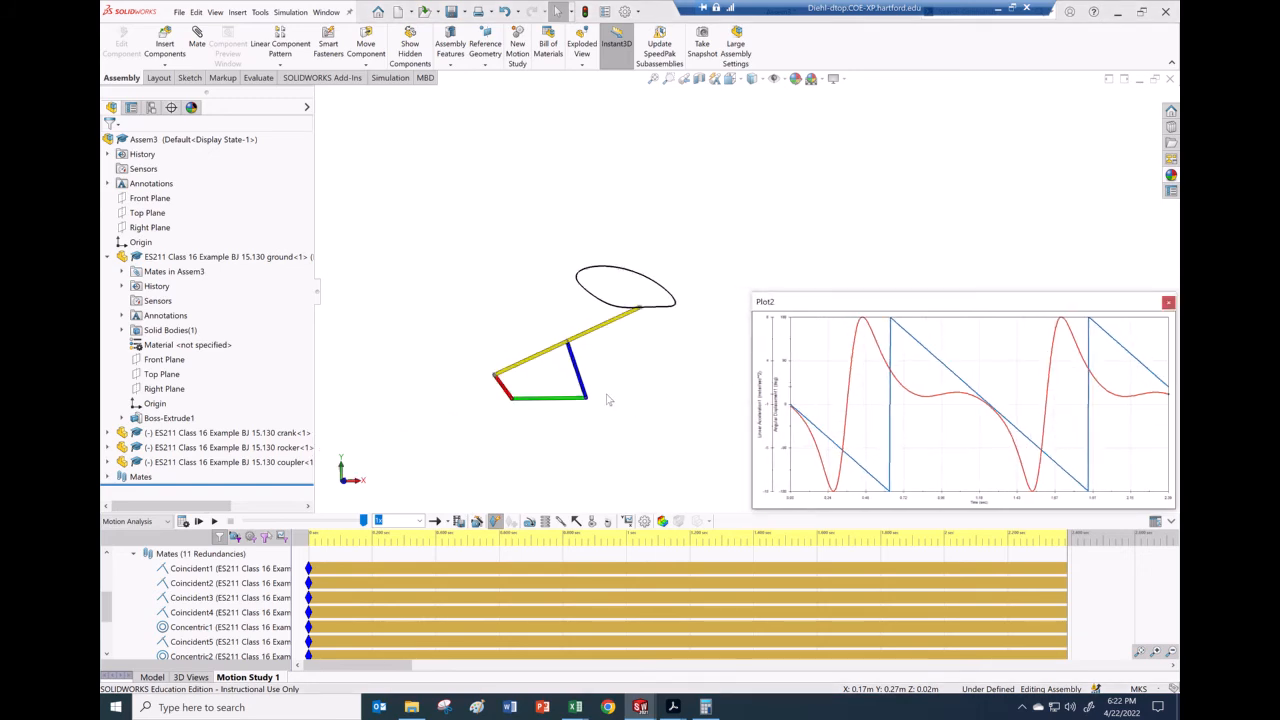
scroll(650, 358, "down", 3)
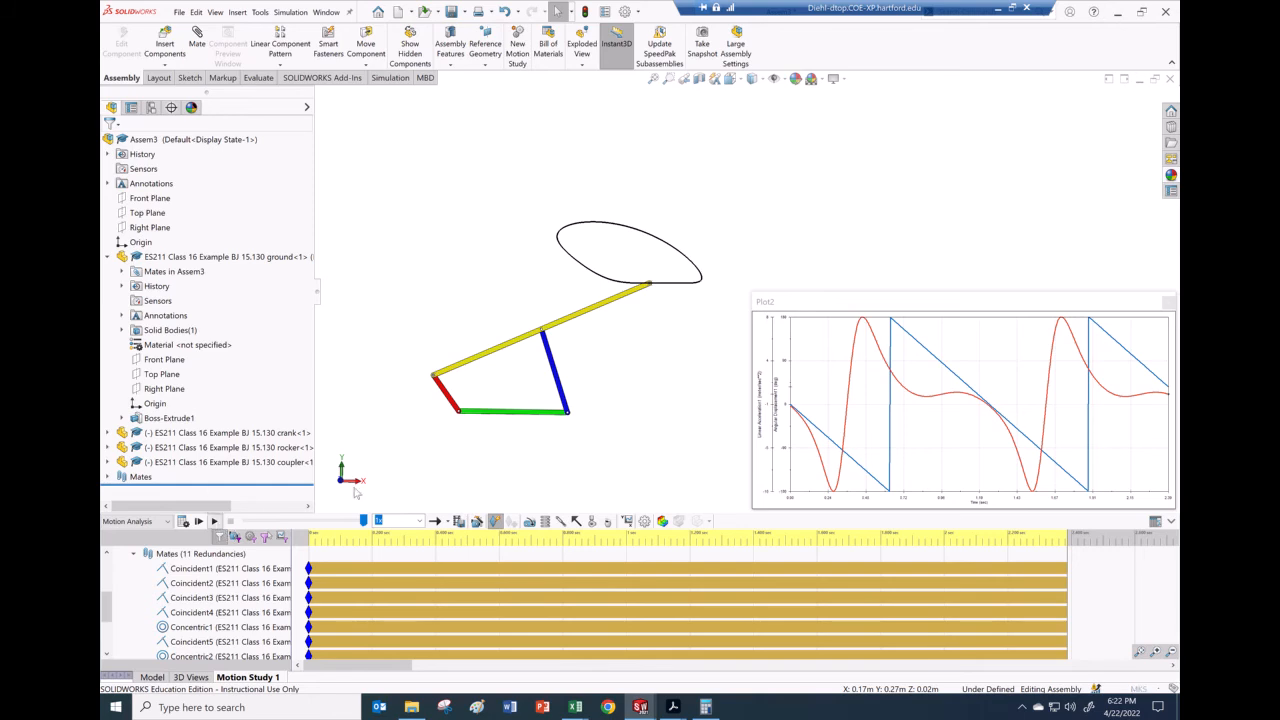
left_click(214, 521)
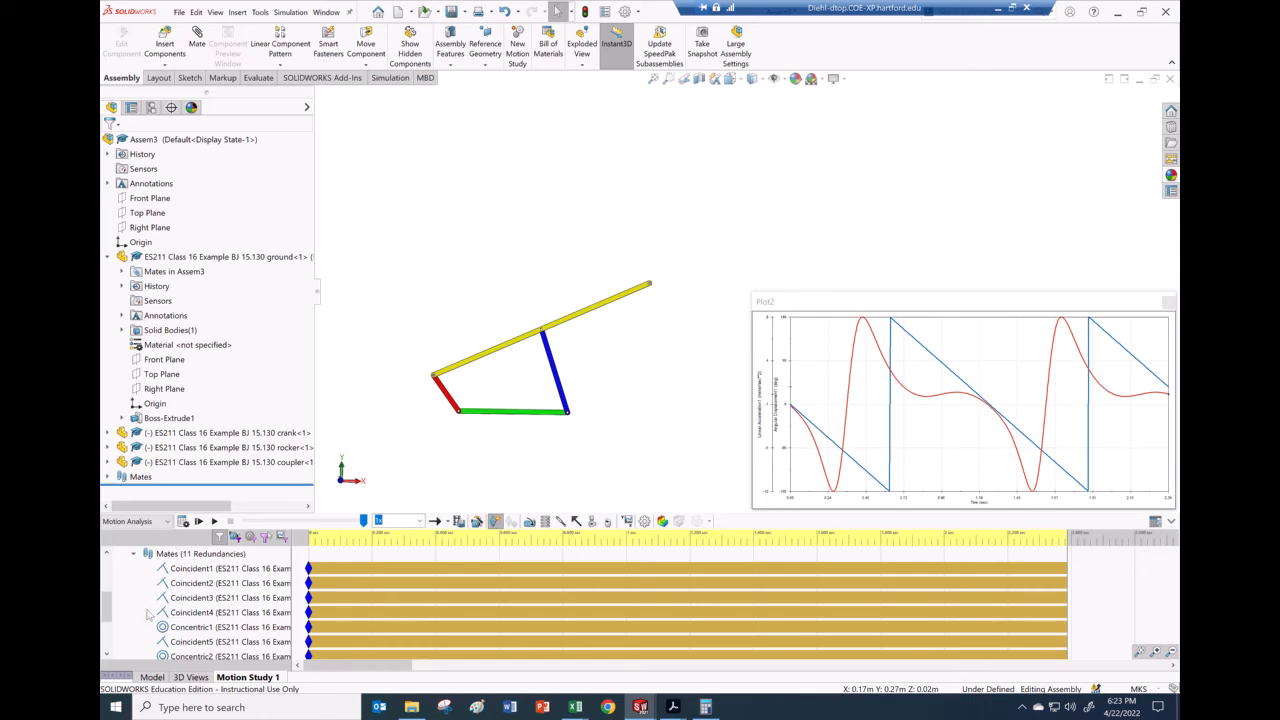
Step: Expand Results > Plot2 and reopen Linear Acceleration1, confirming it with Linear Acceleration unchanged
scroll(133, 617, "down", 2)
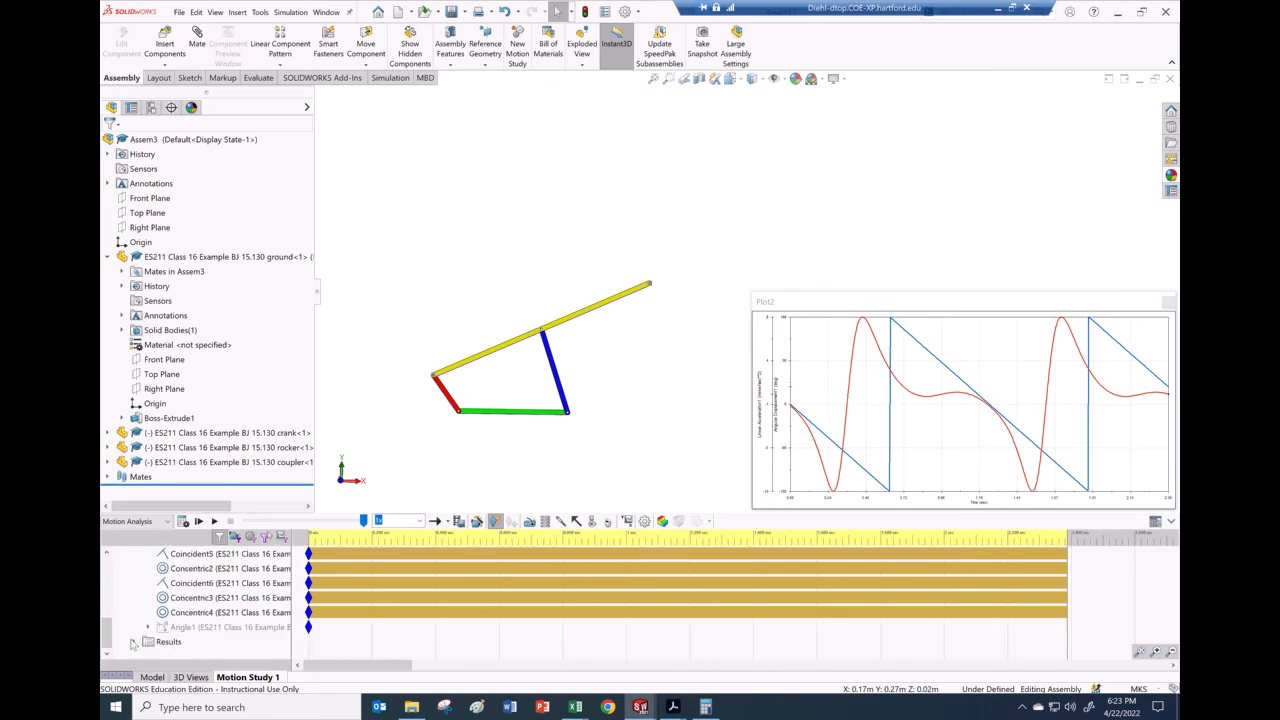
left_click(135, 641)
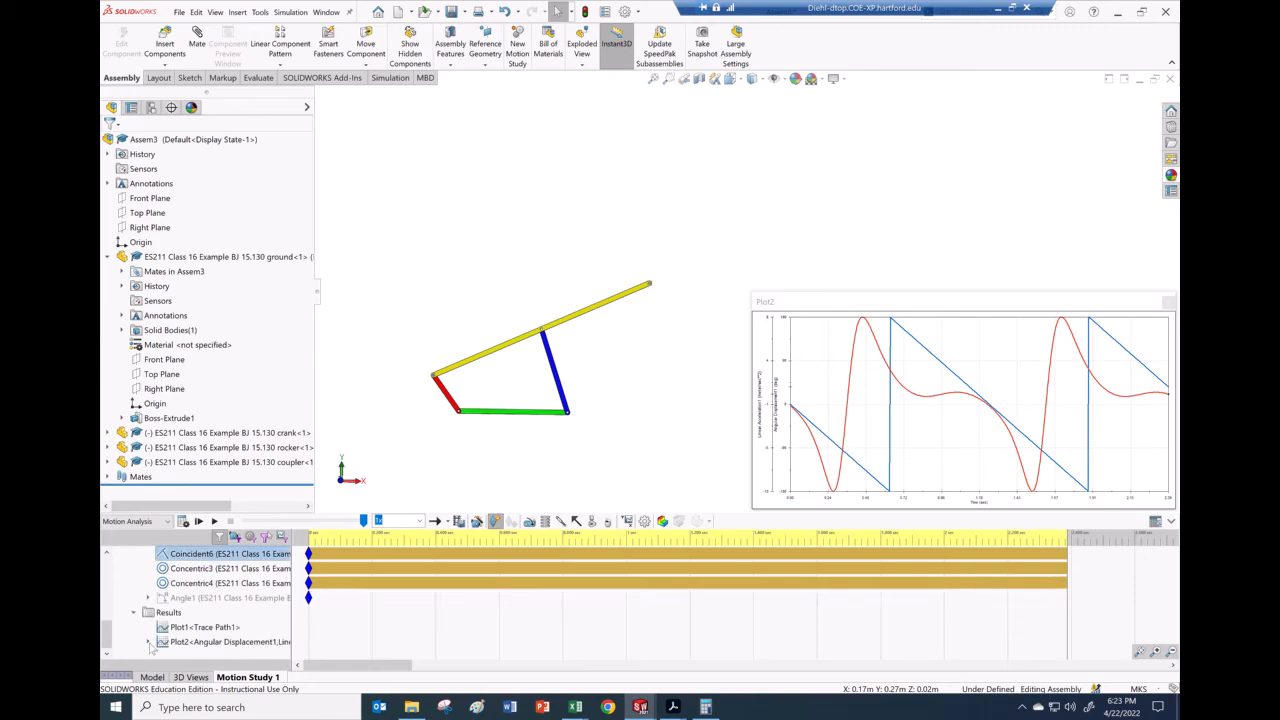
left_click(147, 644)
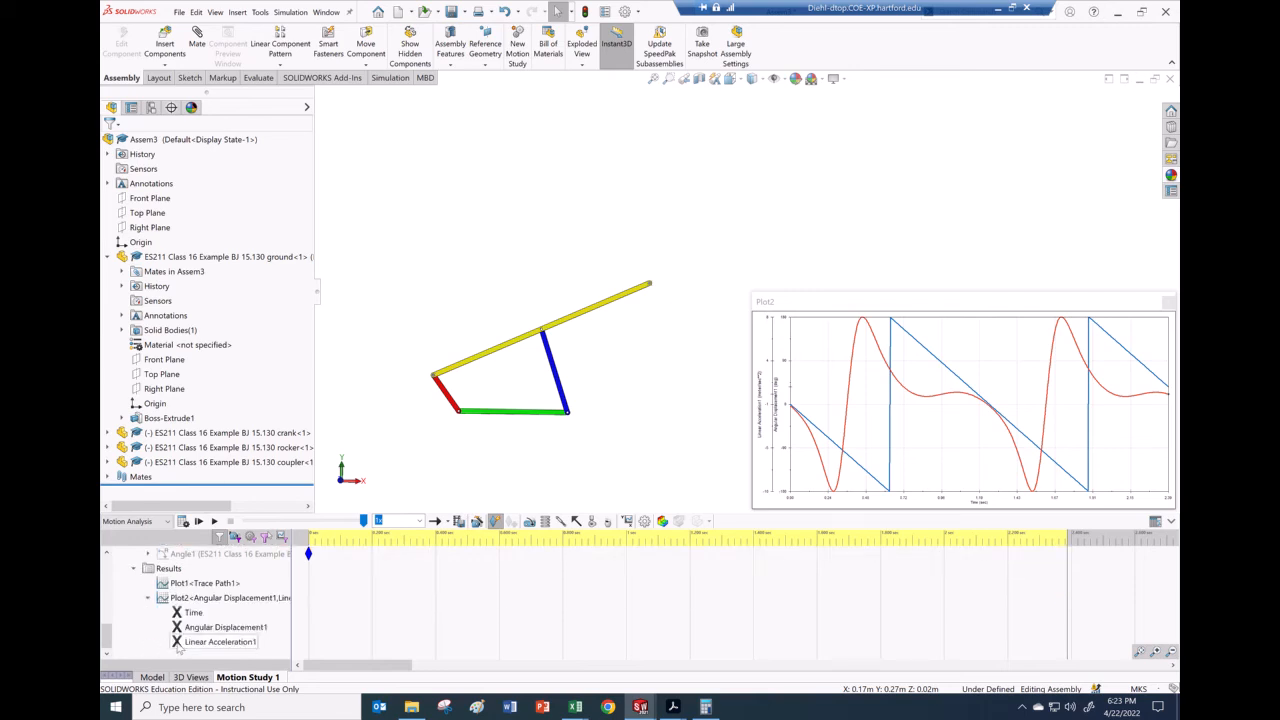
right_click(181, 643)
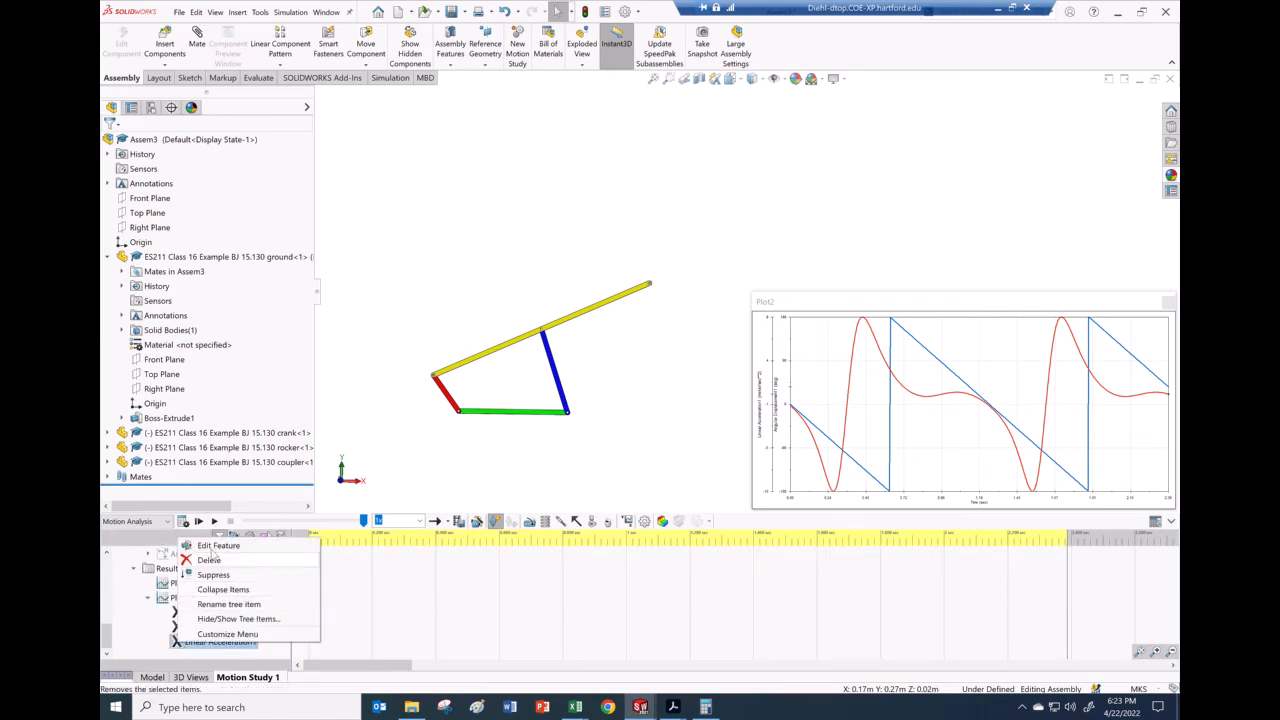
left_click(218, 545)
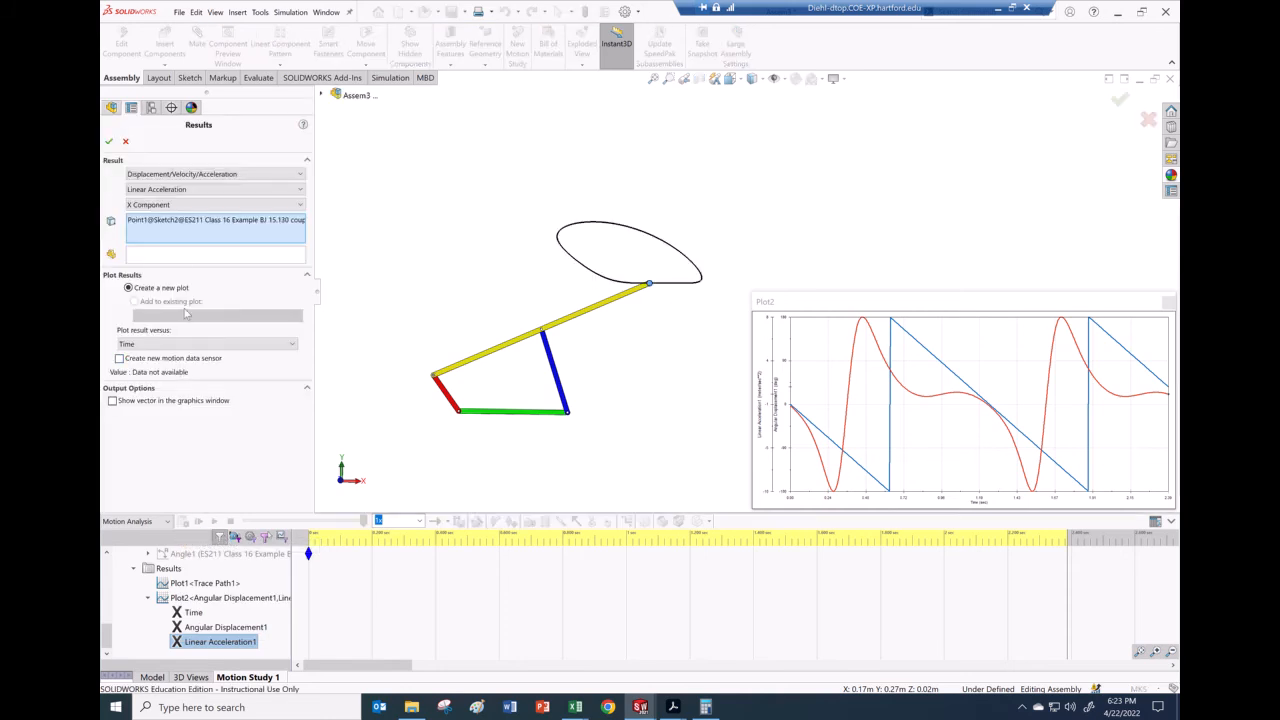
left_click(192, 189)
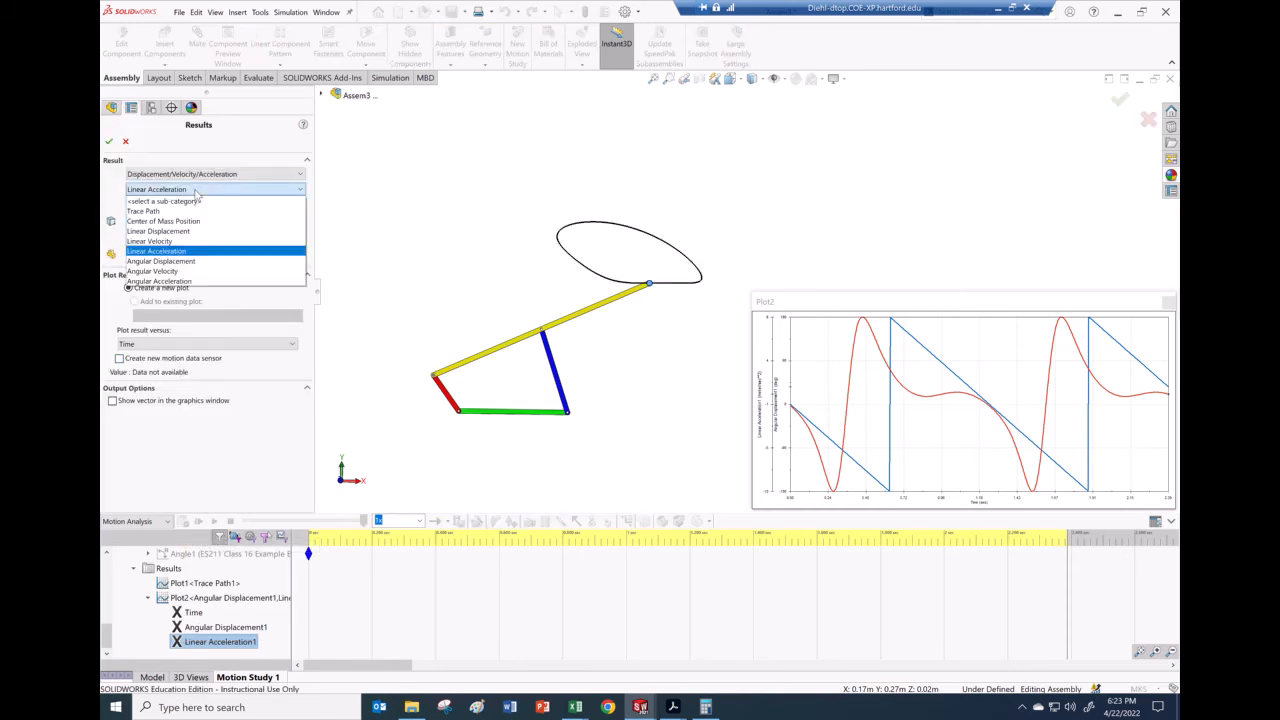
left_click(175, 251)
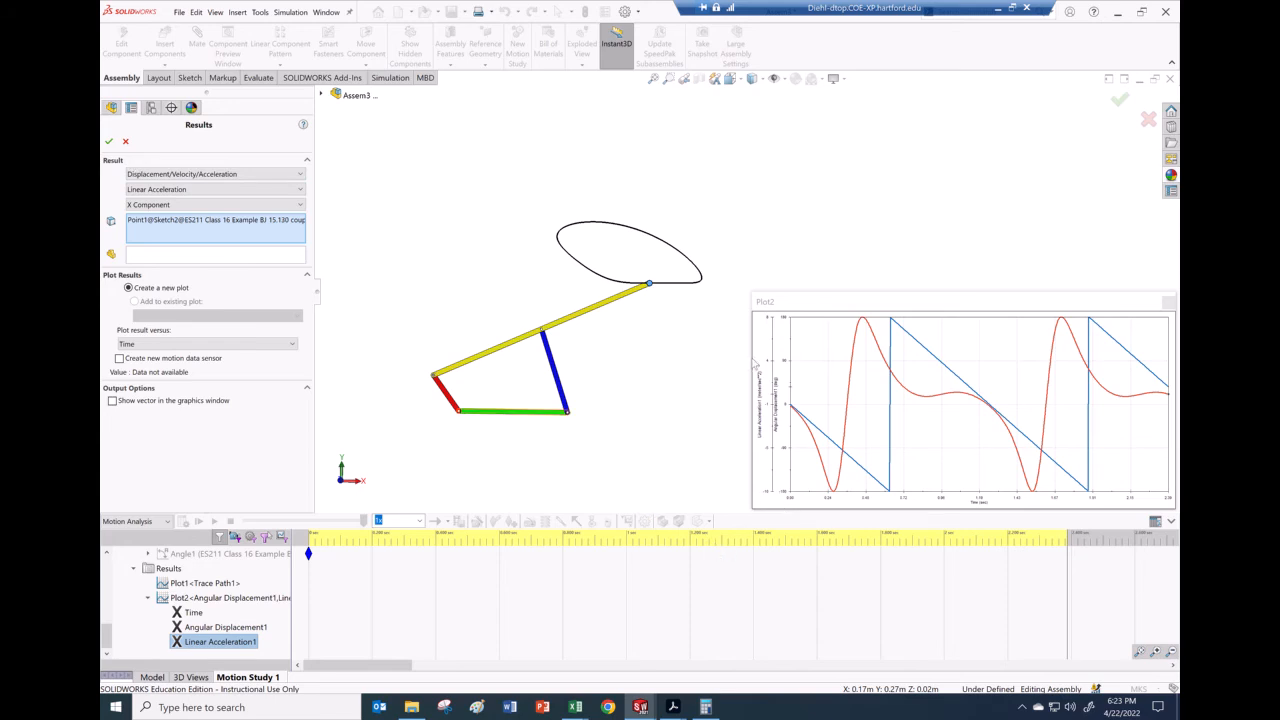
left_click(109, 142)
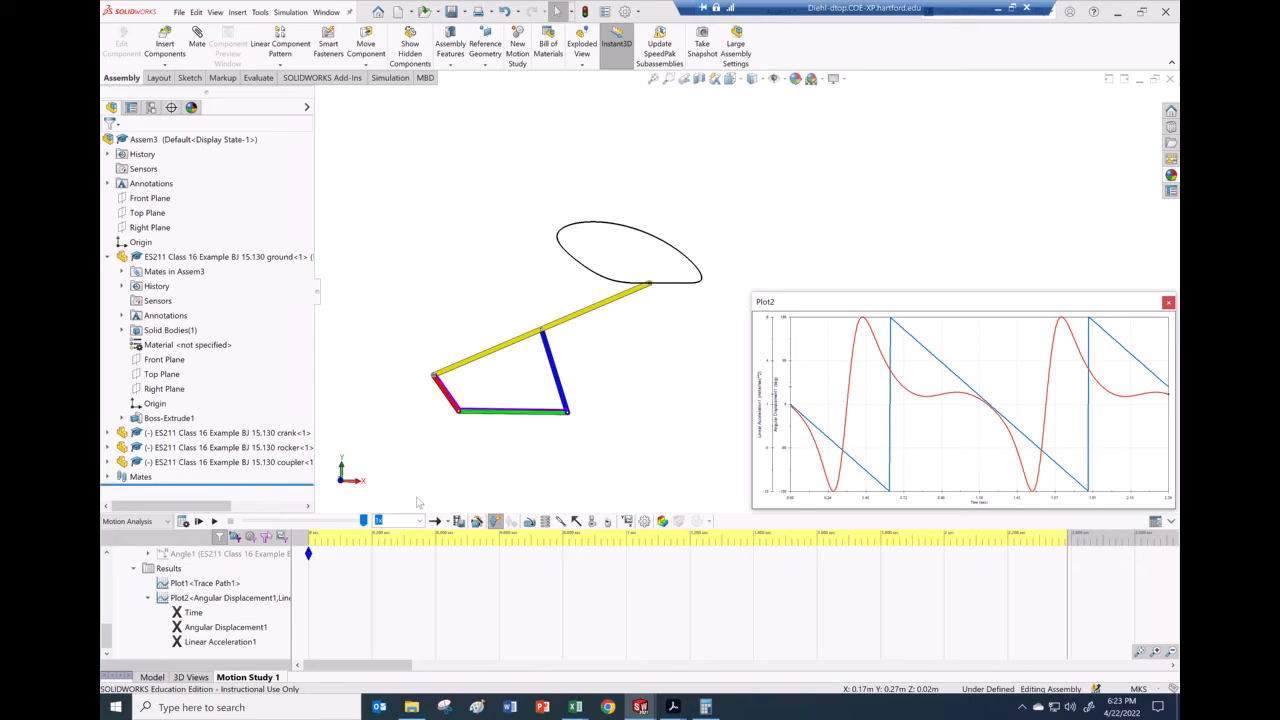
Step: Start a new result set to Linear Acceleration, Y Component
left_click(627, 522)
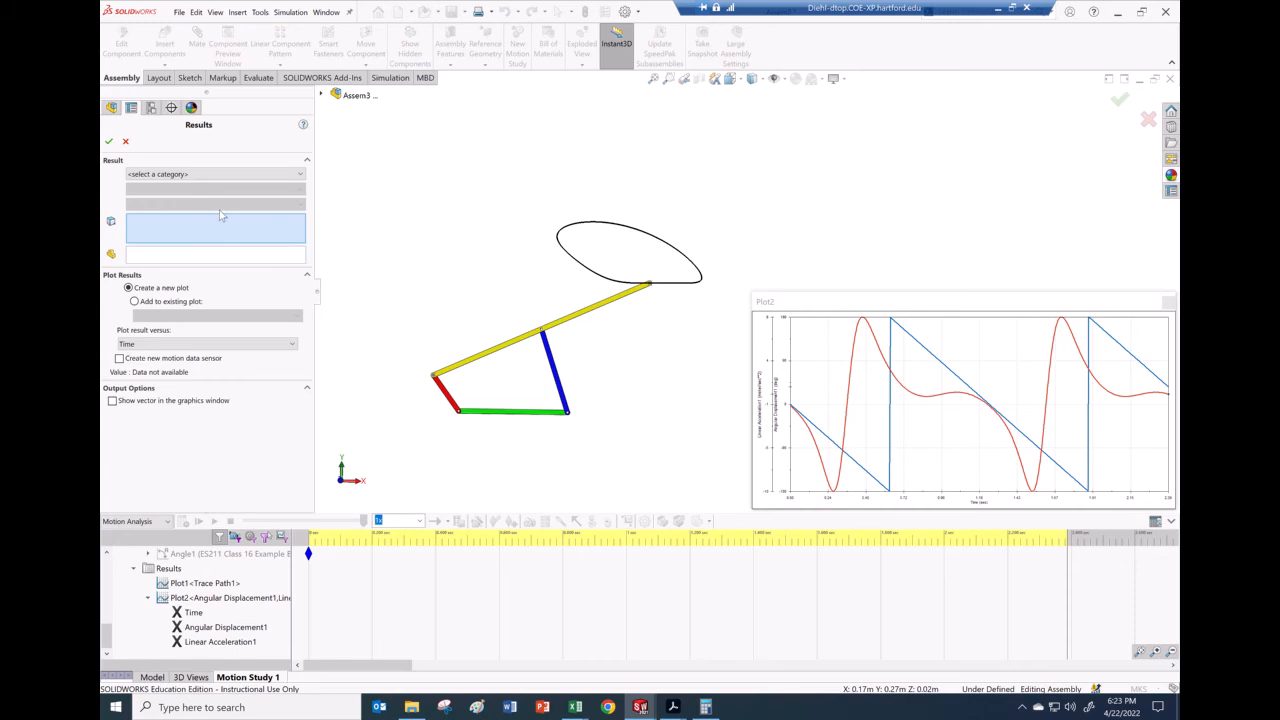
left_click(212, 175)
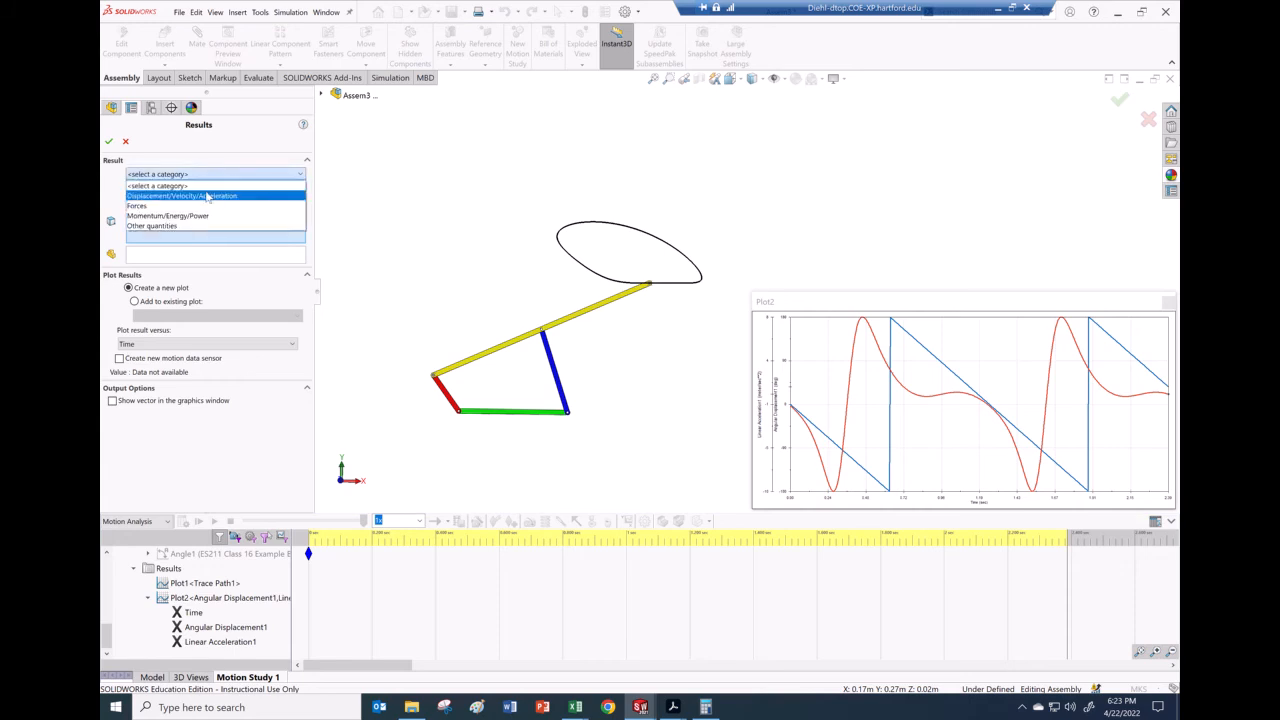
left_click(208, 195)
left_click(208, 190)
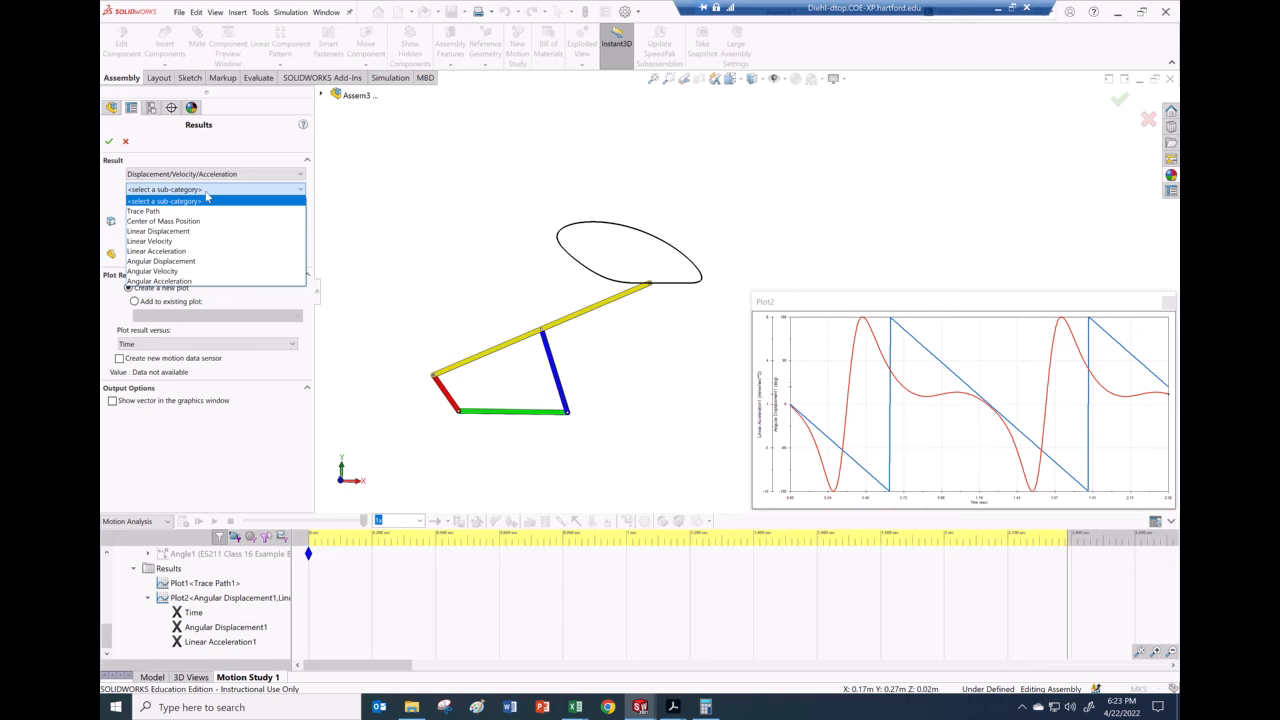
left_click(181, 256)
left_click(183, 206)
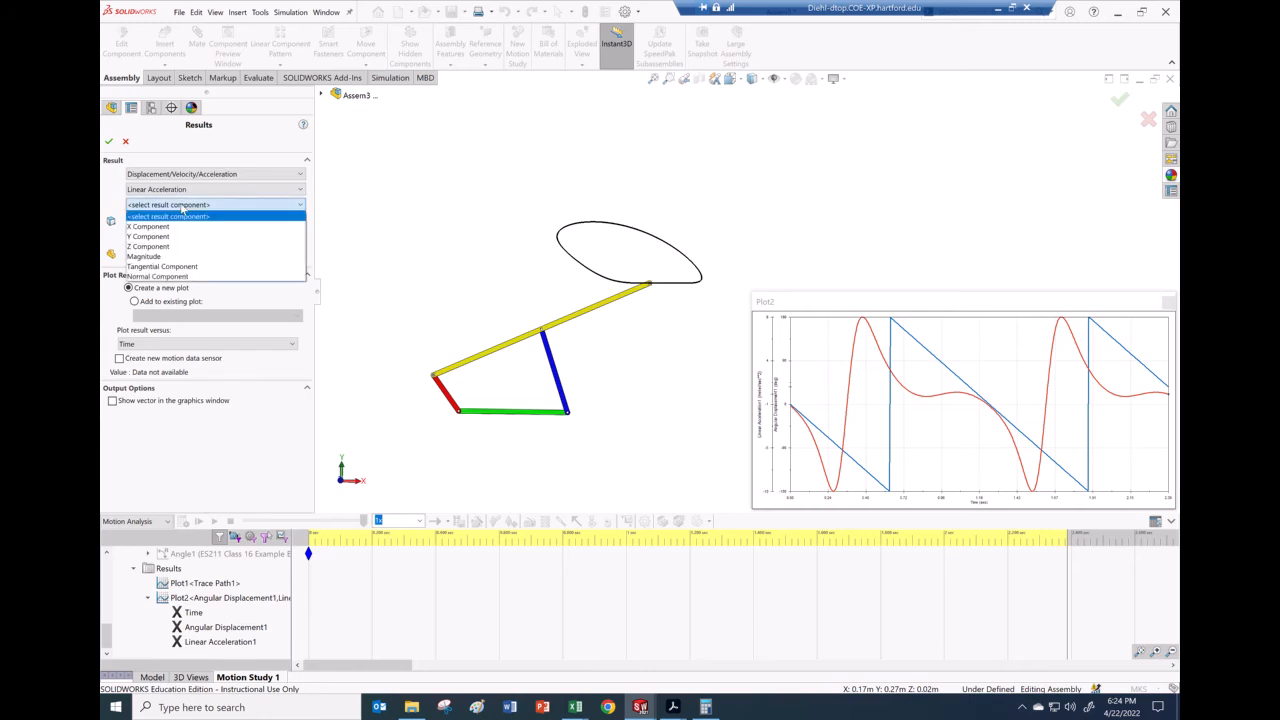
left_click(166, 237)
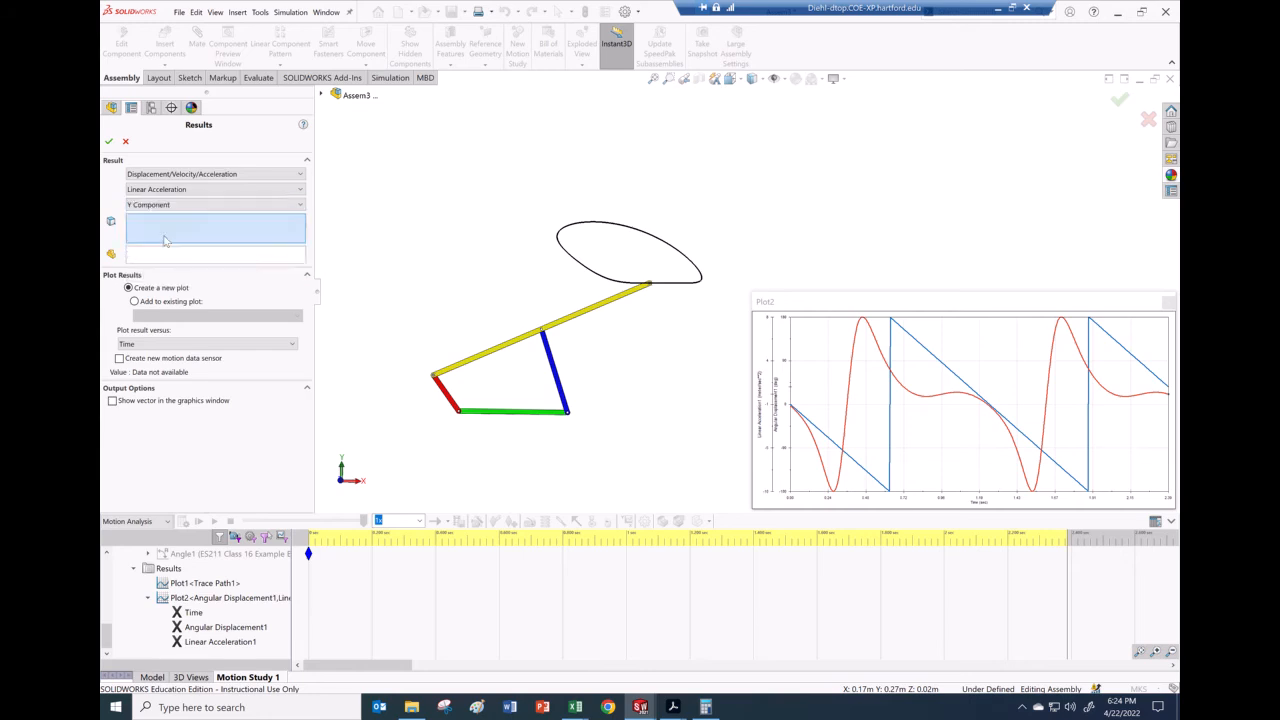
Step: Measure it at the coupler's end-hole point and add the curve to Plot2
scroll(672, 290, "down", 4)
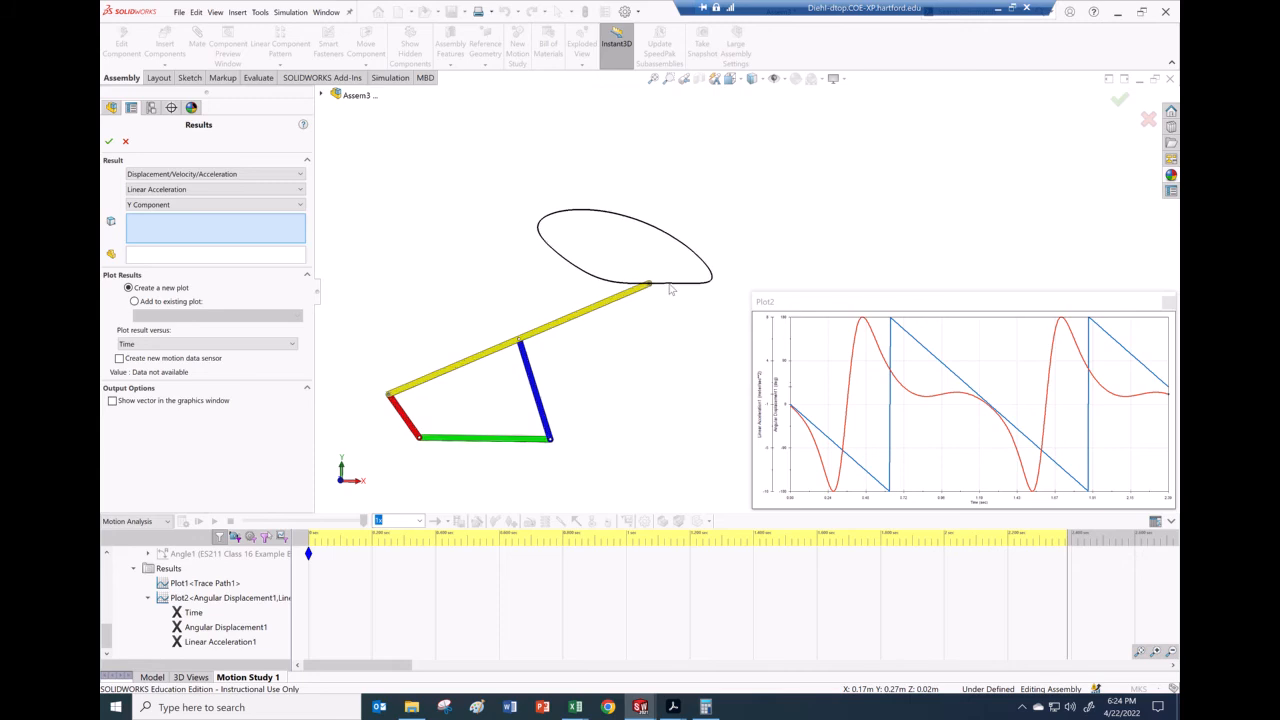
scroll(672, 290, "down", 5)
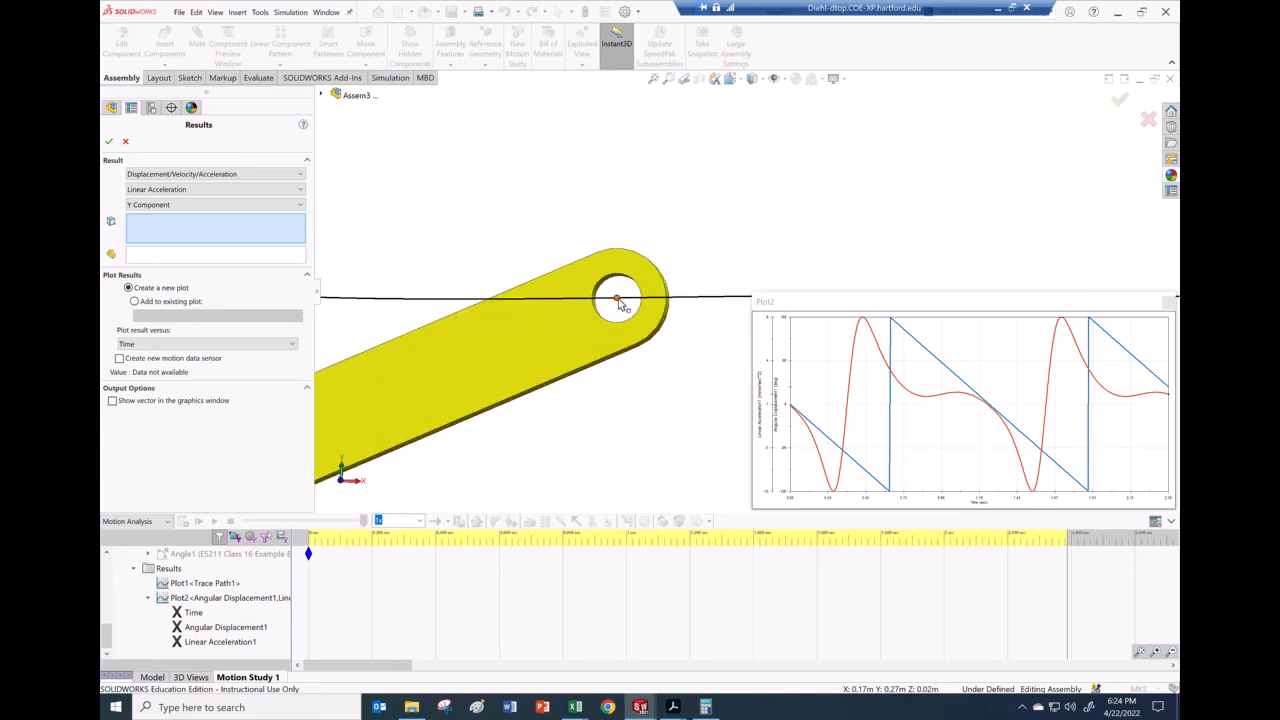
left_click(617, 300)
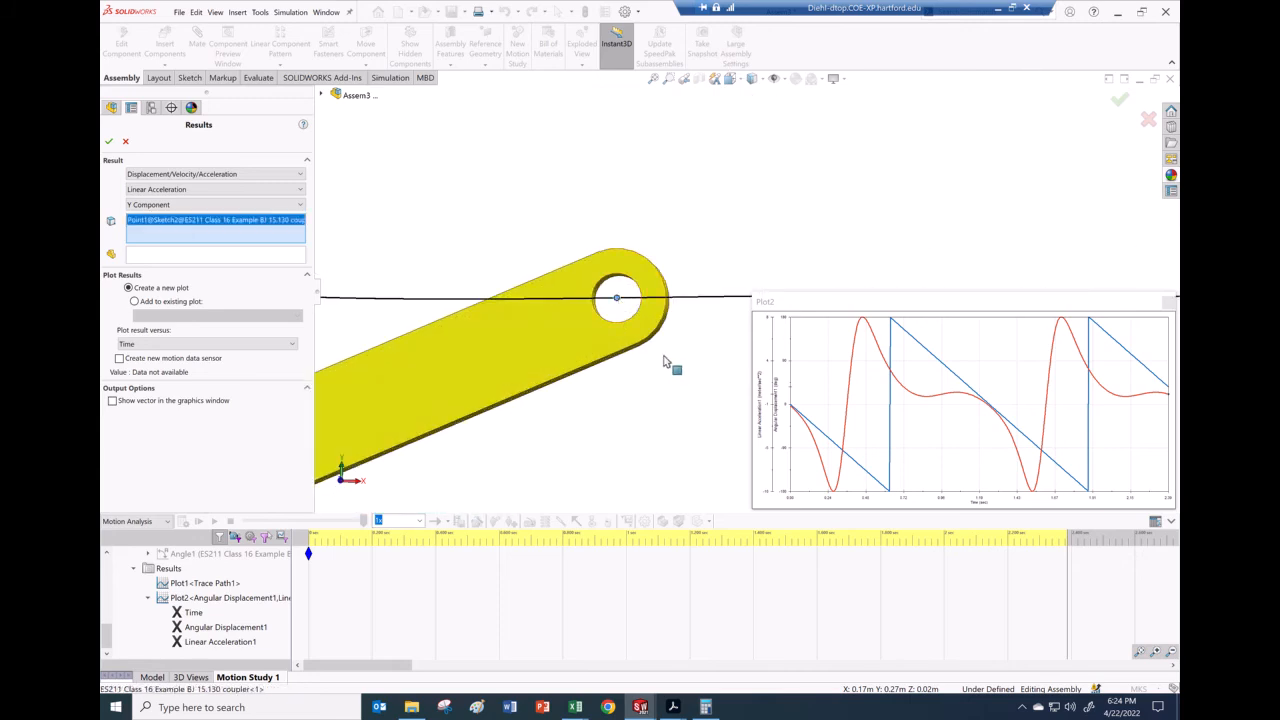
scroll(604, 368, "up", 2)
scroll(604, 368, "up", 5)
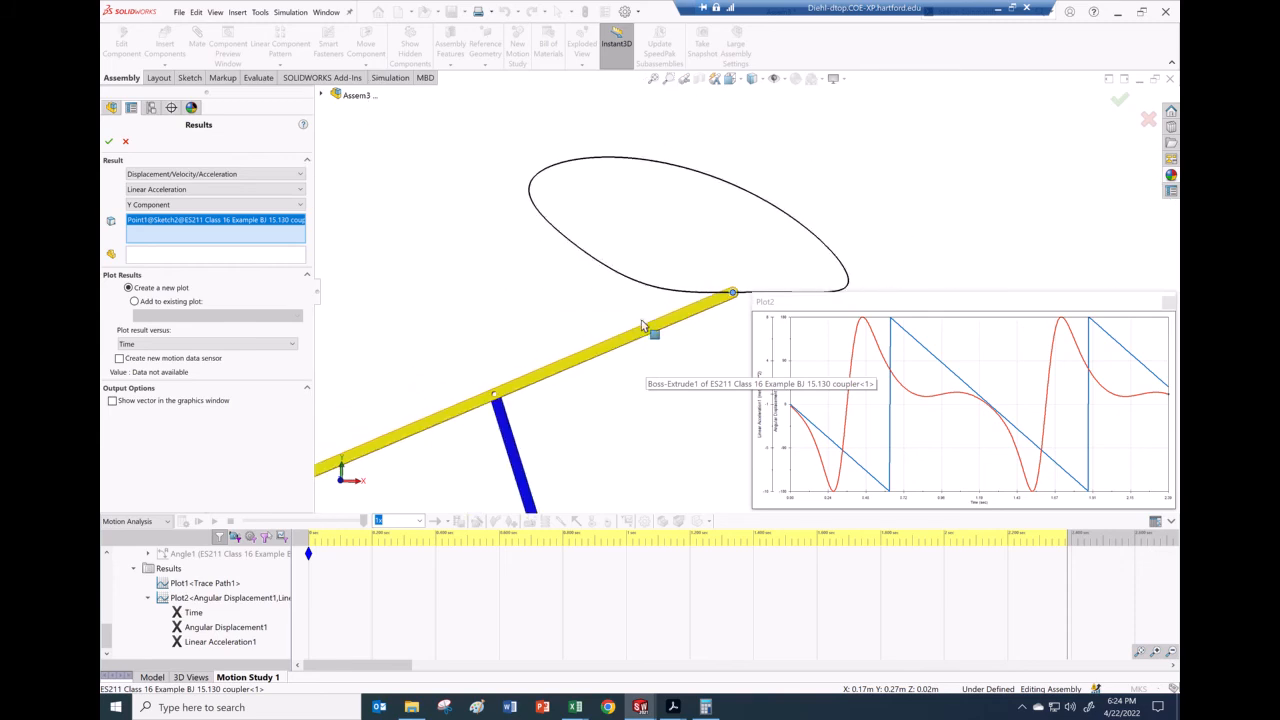
scroll(880, 262, "down", 2)
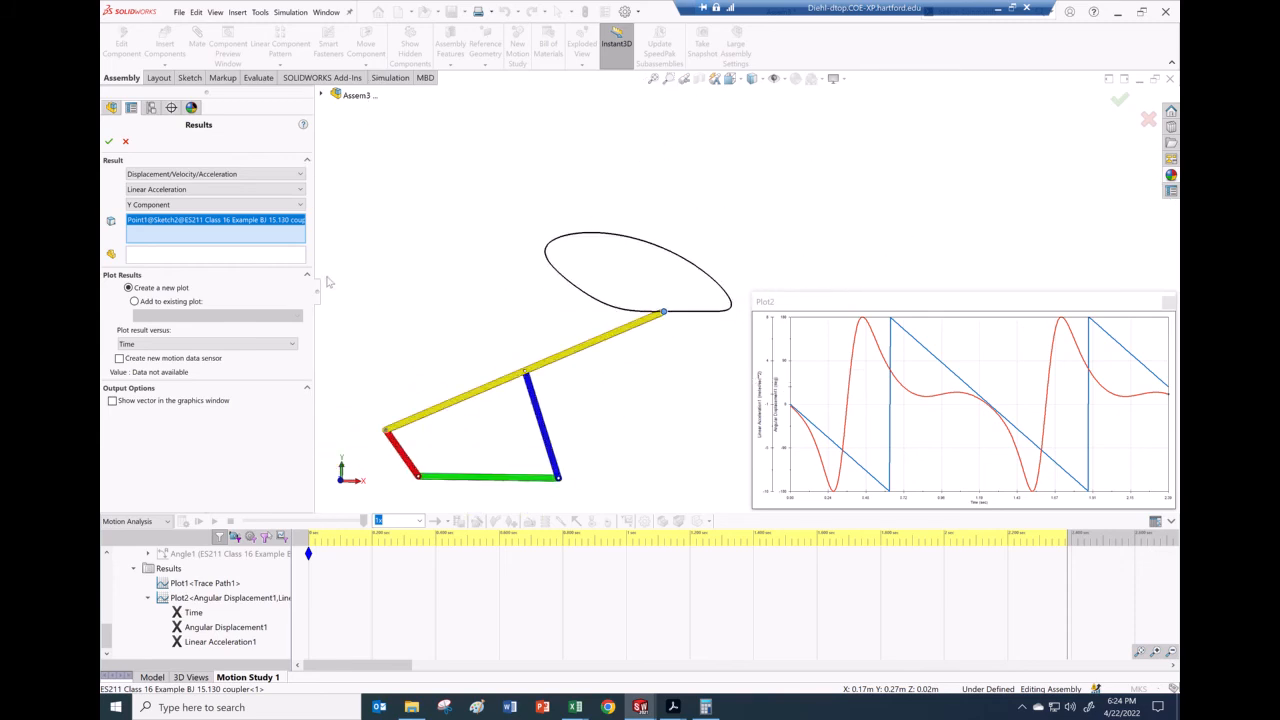
left_click(137, 302)
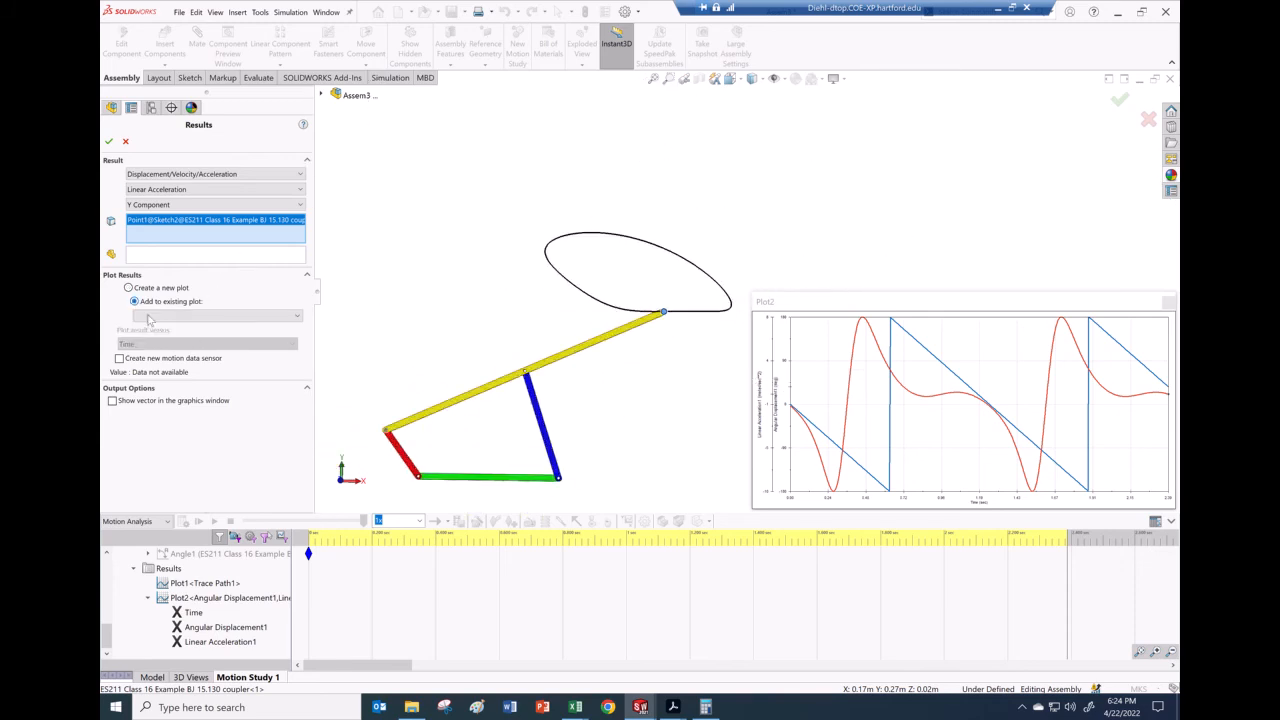
left_click(150, 317)
left_click(148, 327)
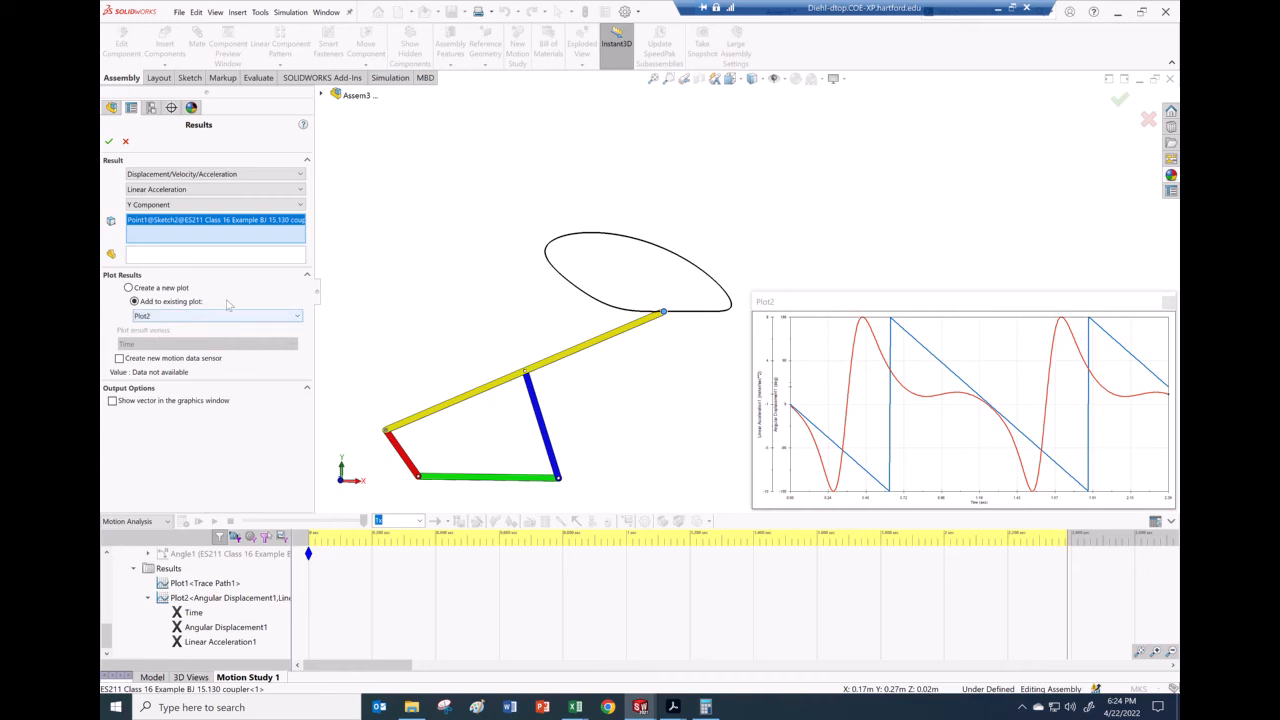
left_click(110, 143)
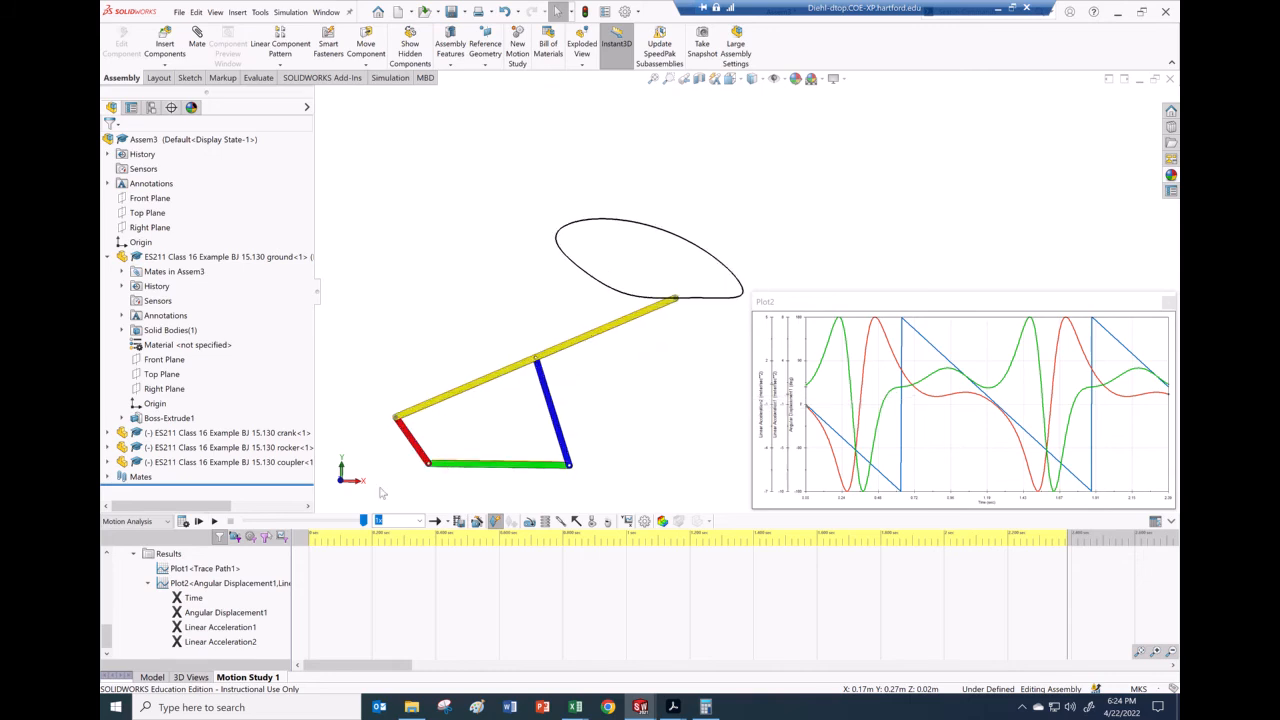
Step: Play the motion study, then restart playback from the beginning
left_click(214, 522)
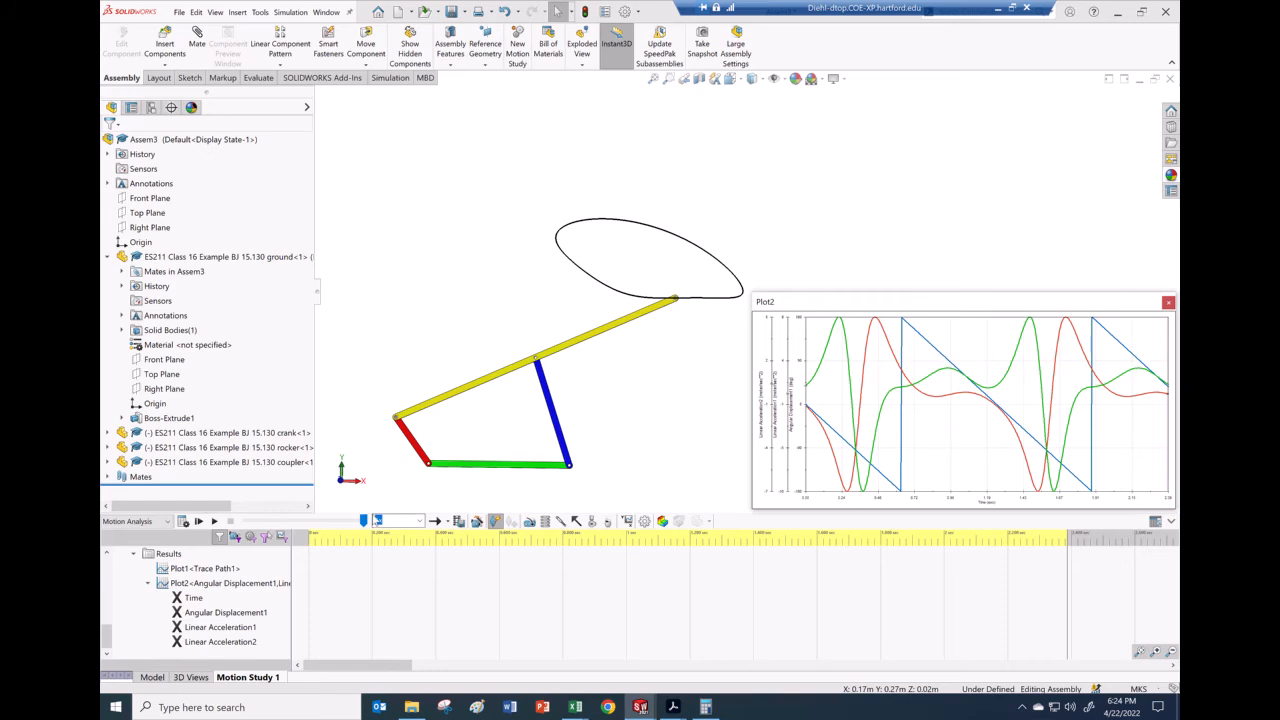
left_click(214, 522)
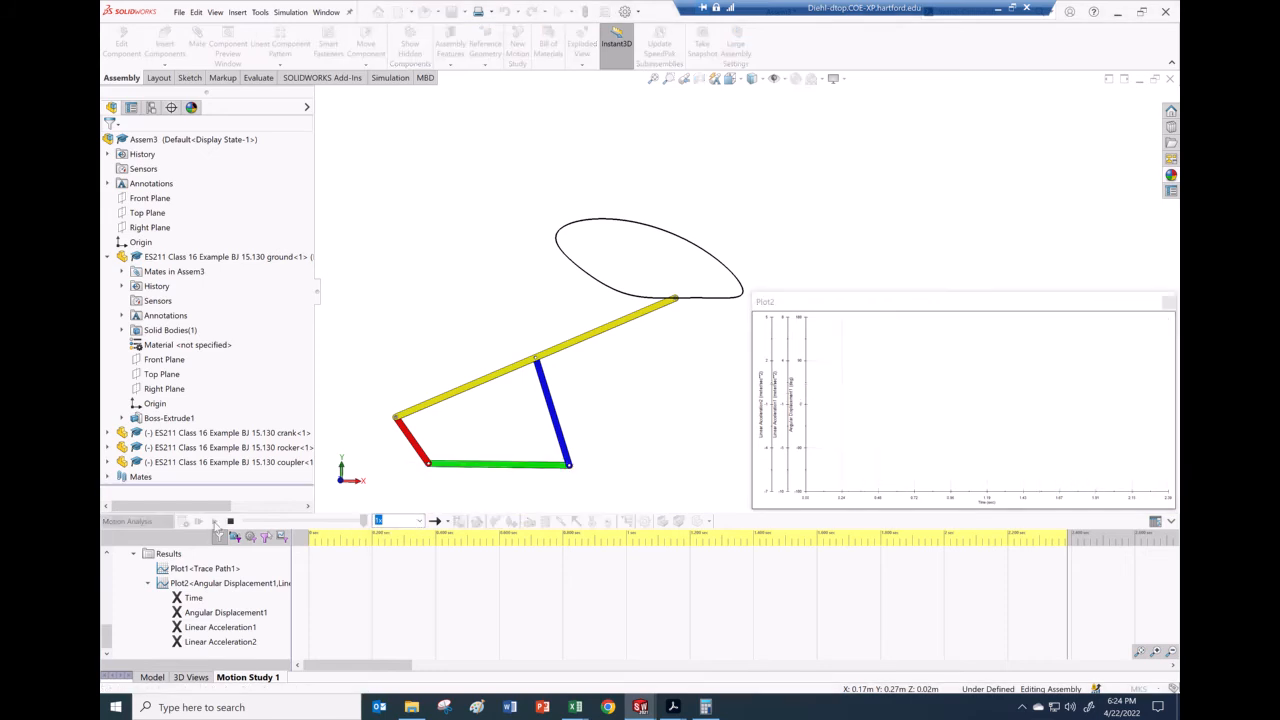
left_click(214, 522)
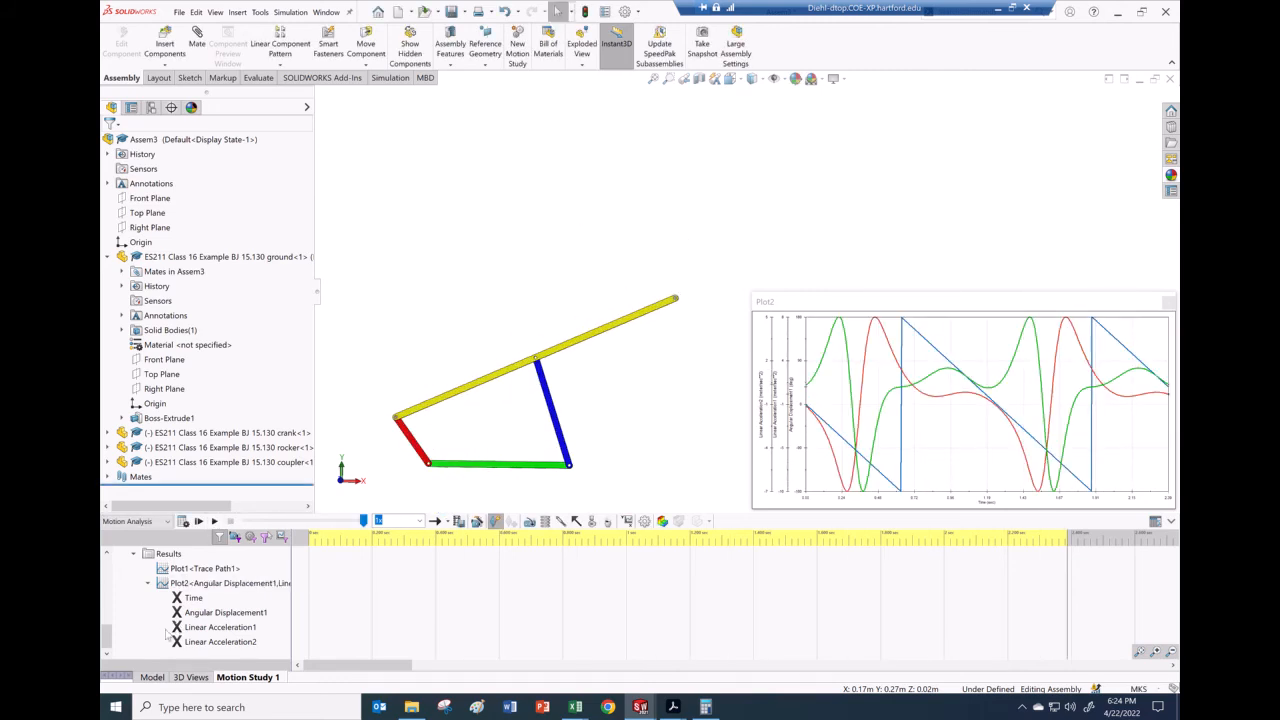
Step: Edit Linear Acceleration1 to show its vector on the model
right_click(179, 627)
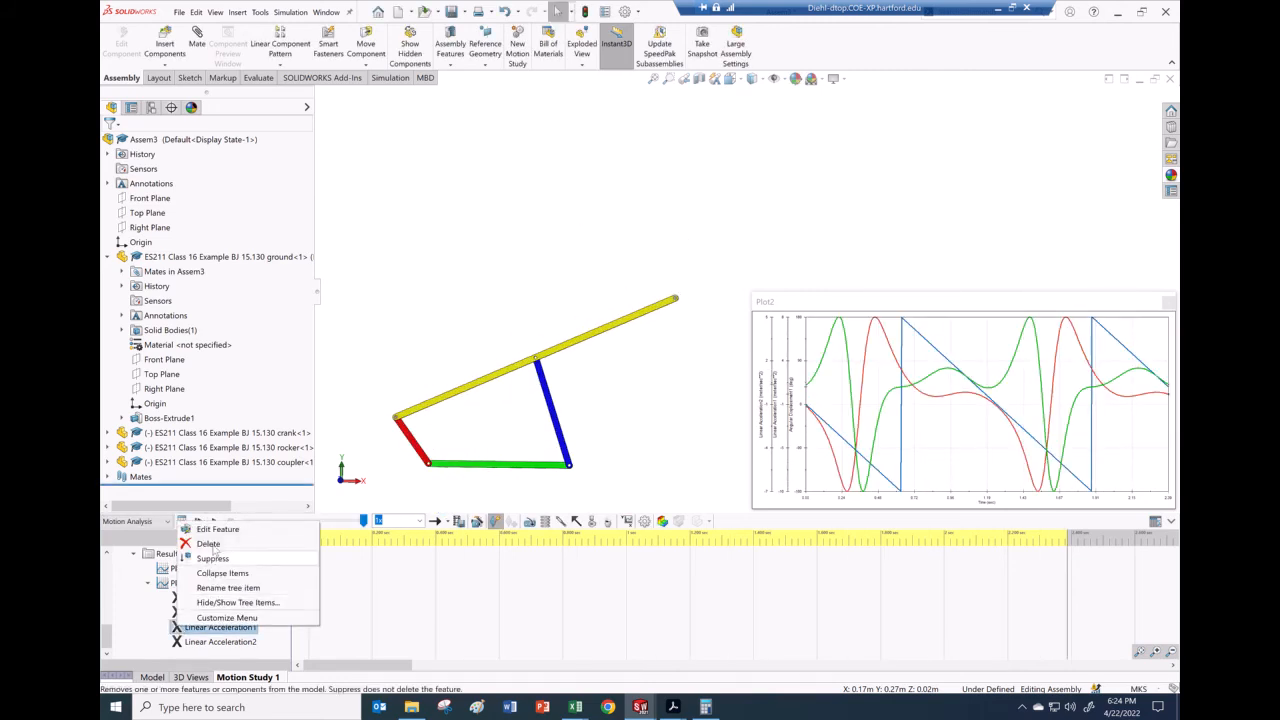
left_click(217, 531)
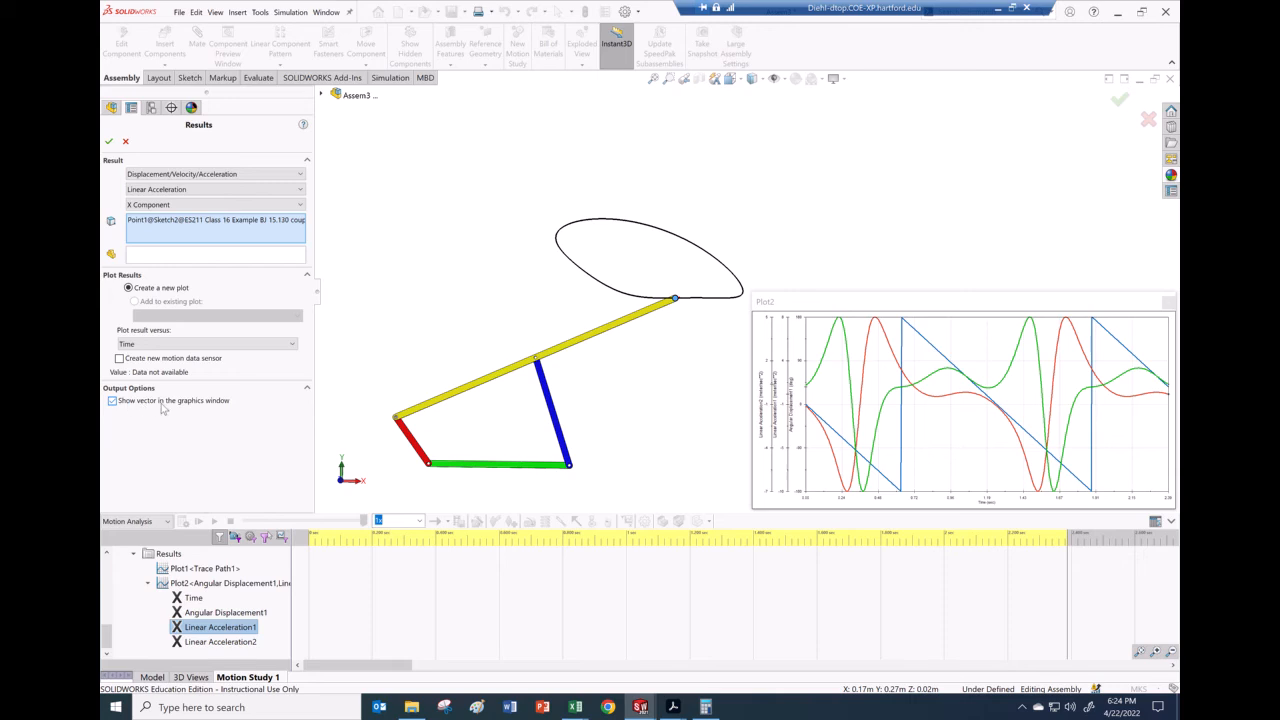
left_click(110, 142)
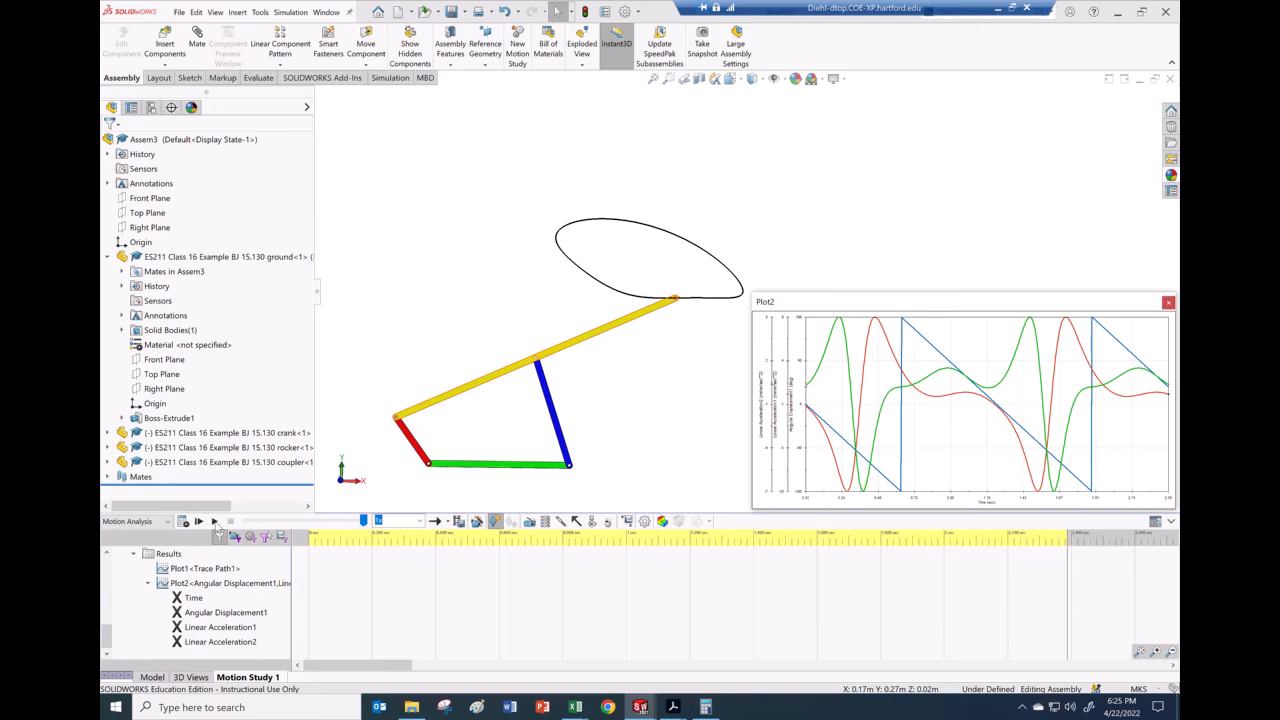
Step: Replay the motion study at 0.1x playback speed, then stop it
left_click(214, 521)
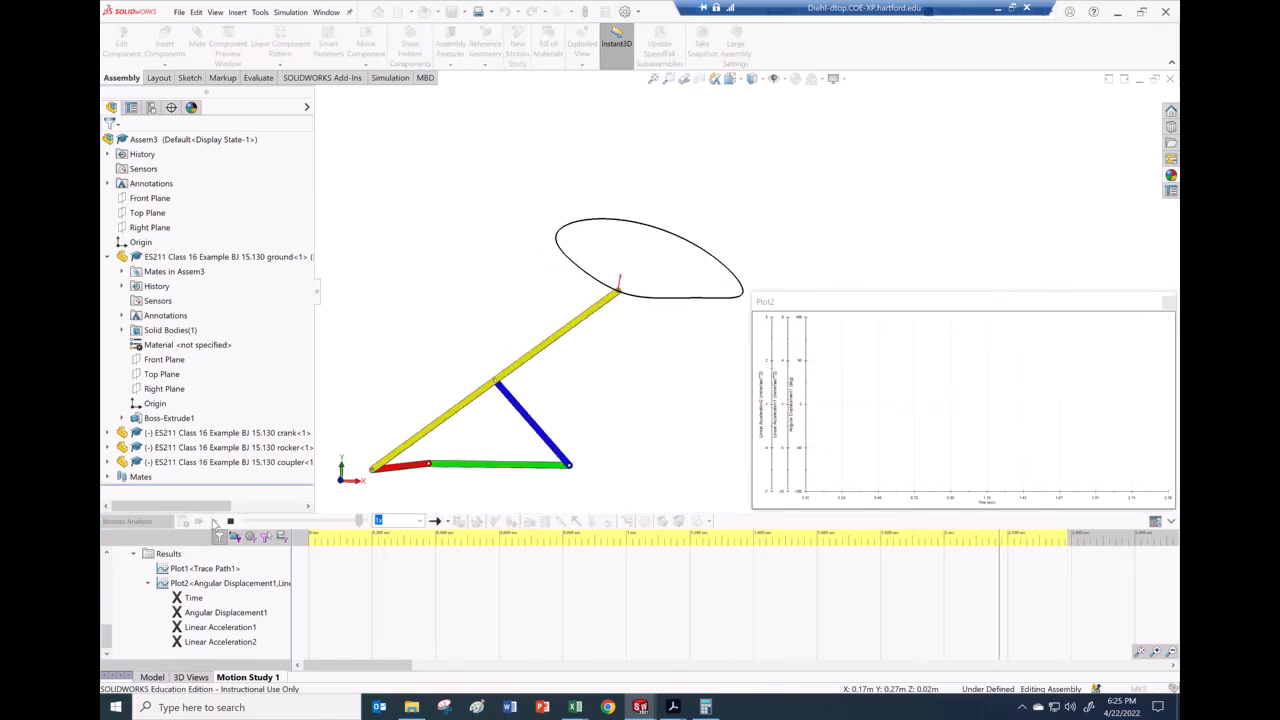
left_click(419, 522)
left_click(400, 533)
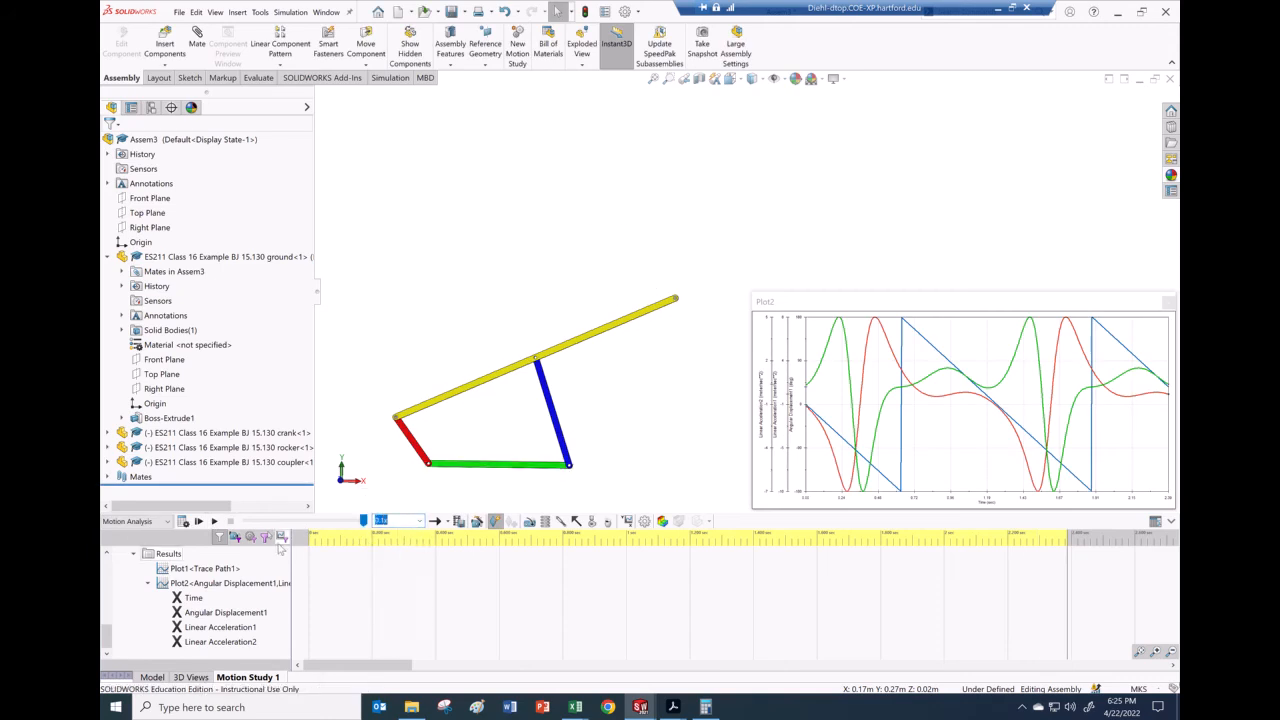
left_click(215, 522)
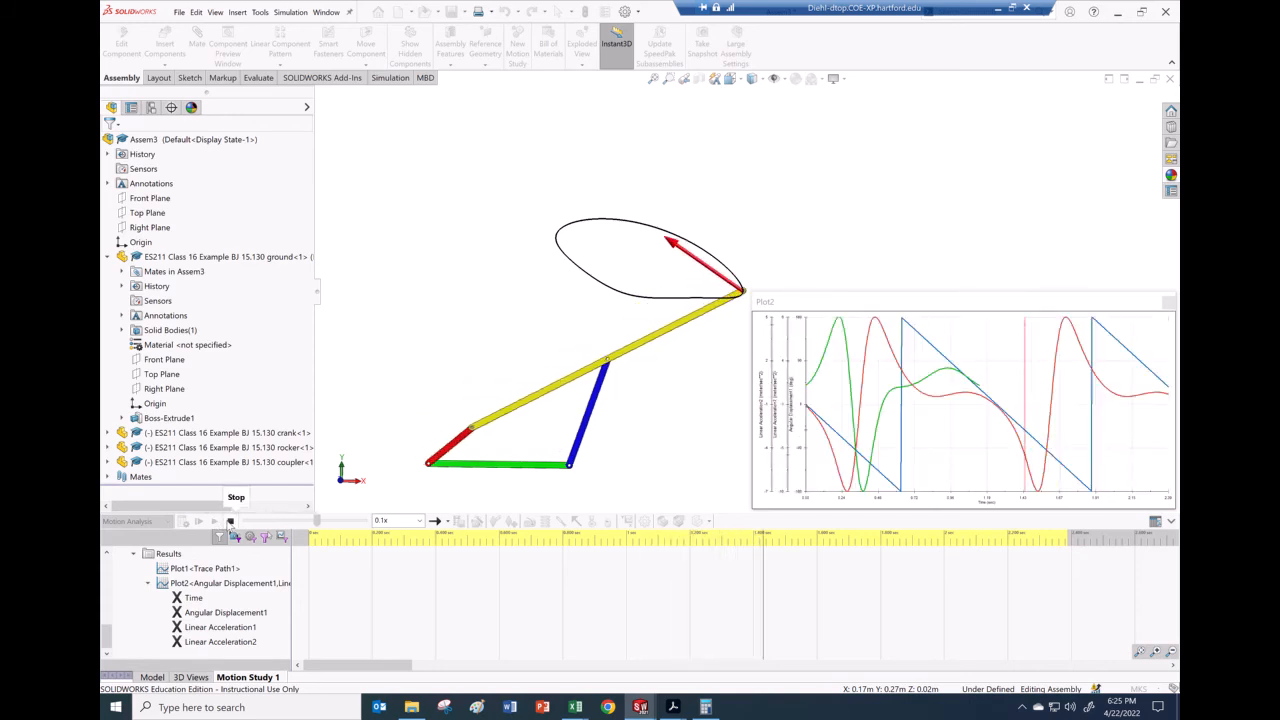
left_click(229, 521)
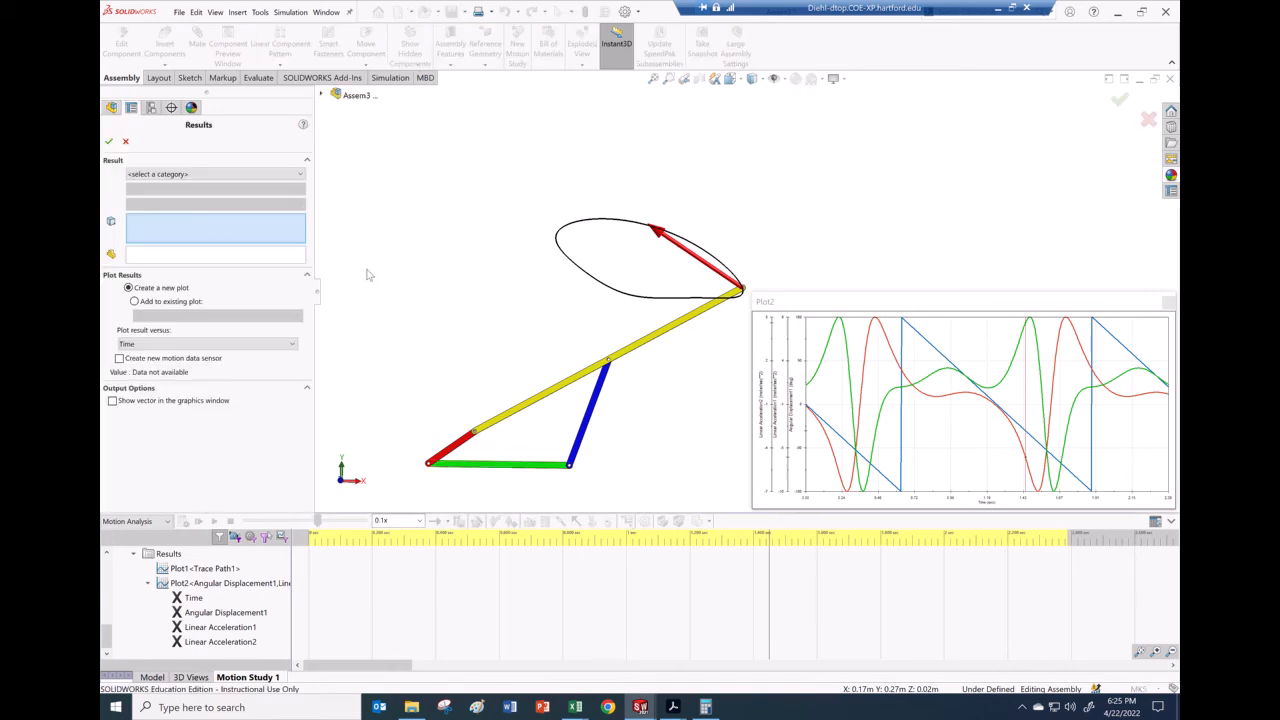
Step: Set the new result to Angular Velocity, Z Component, correcting an initial Angular Acceleration choice
left_click(194, 175)
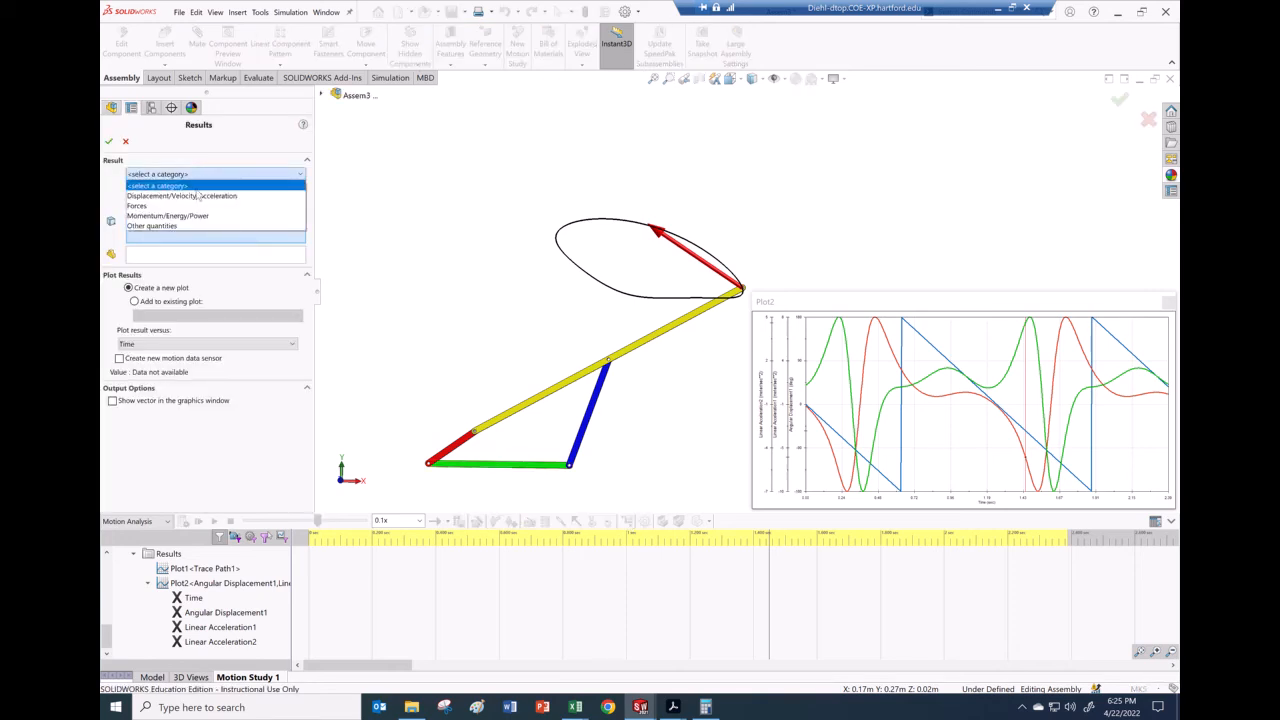
left_click(199, 196)
left_click(198, 190)
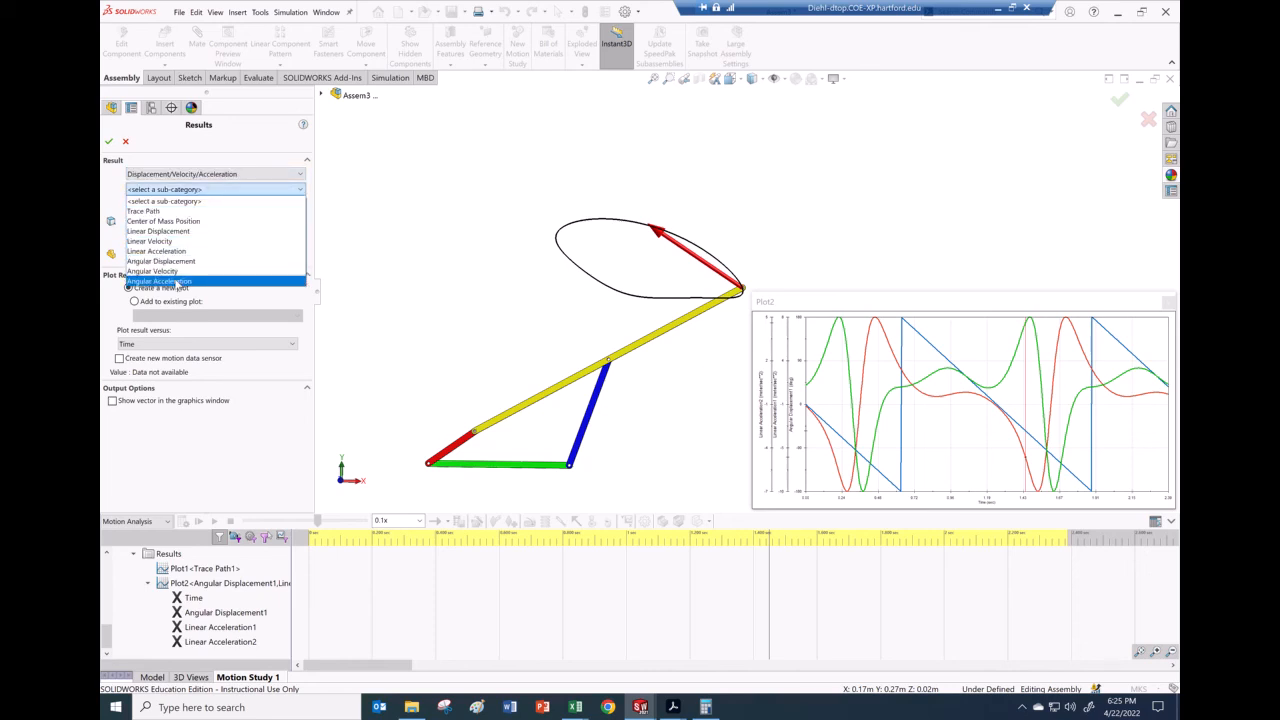
left_click(176, 283)
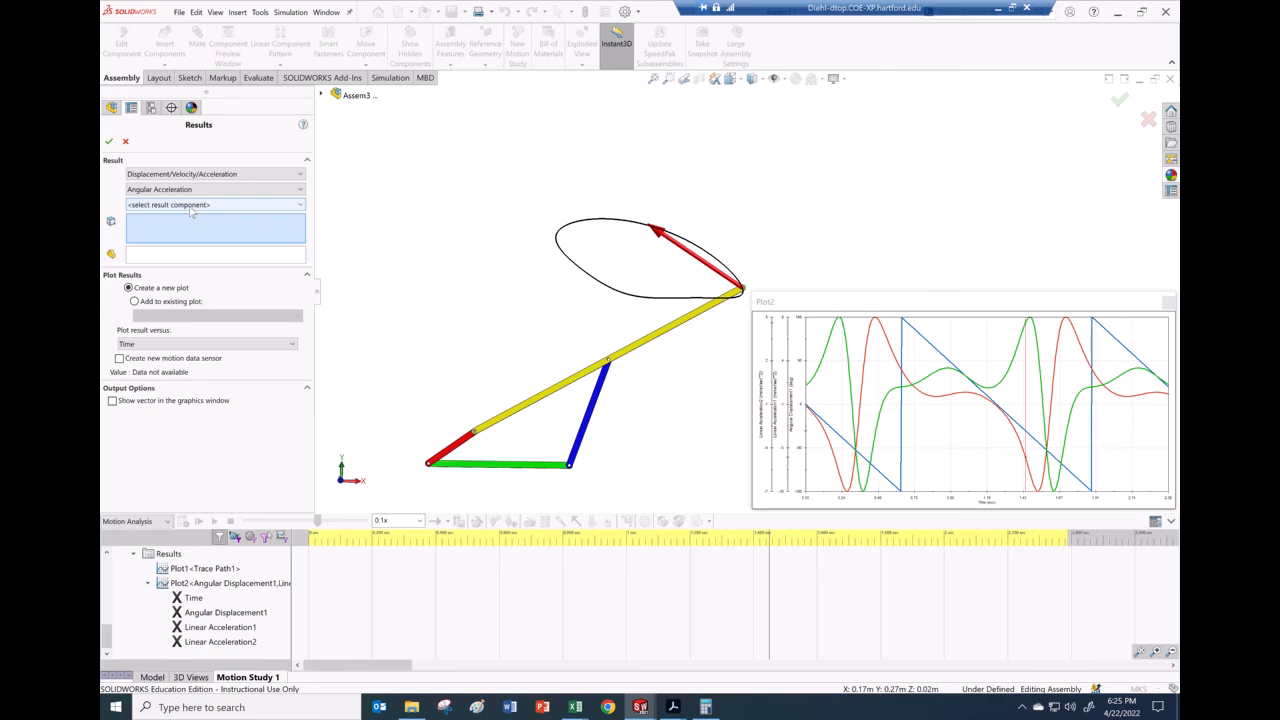
left_click(191, 206)
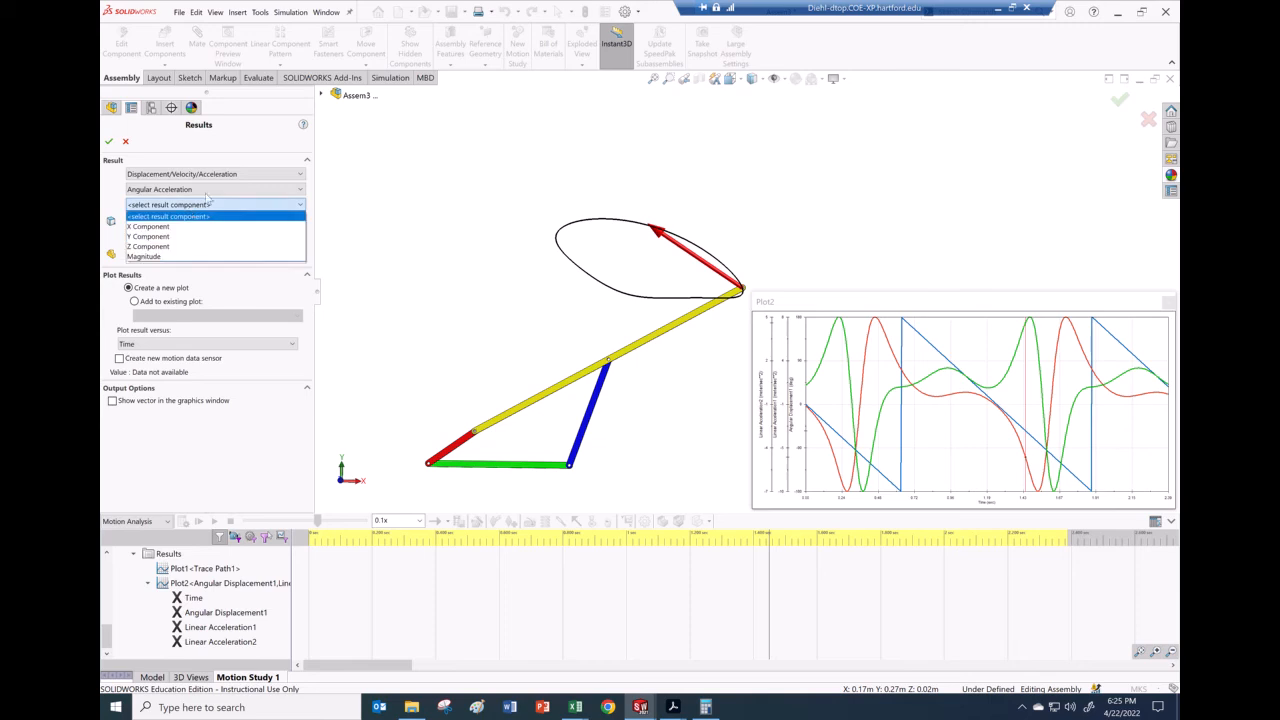
left_click(207, 200)
left_click(209, 193)
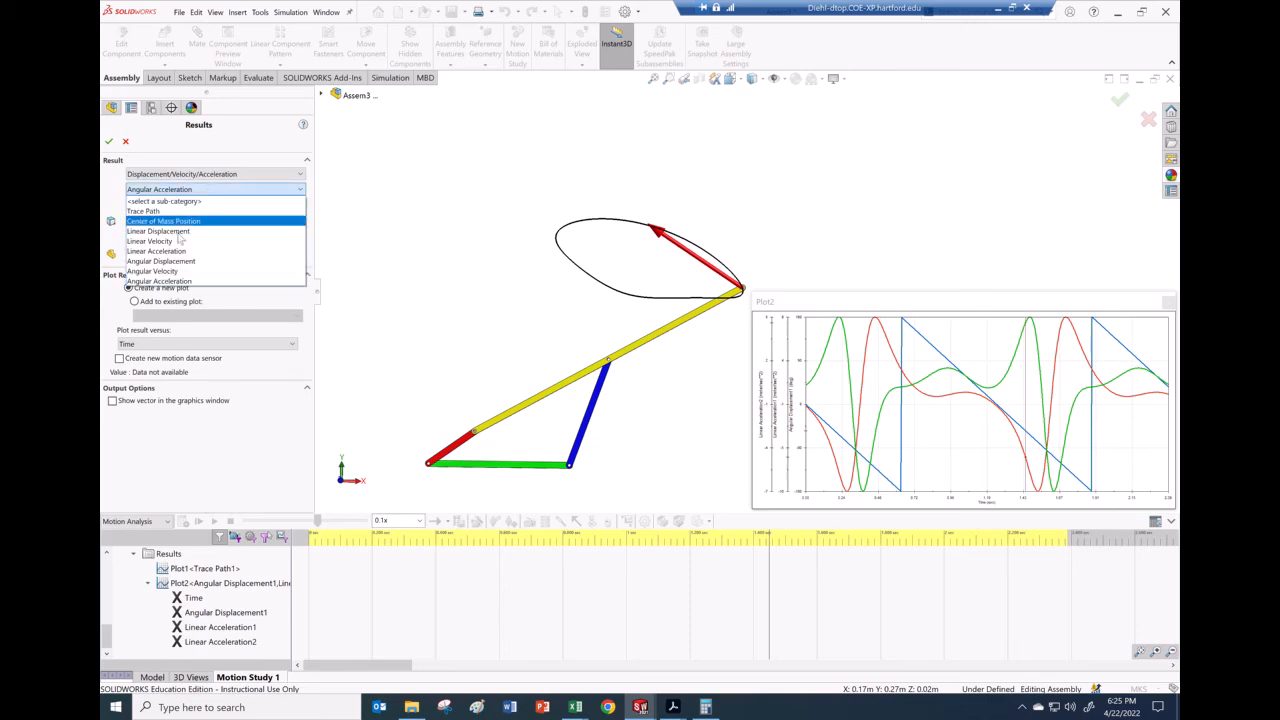
left_click(176, 270)
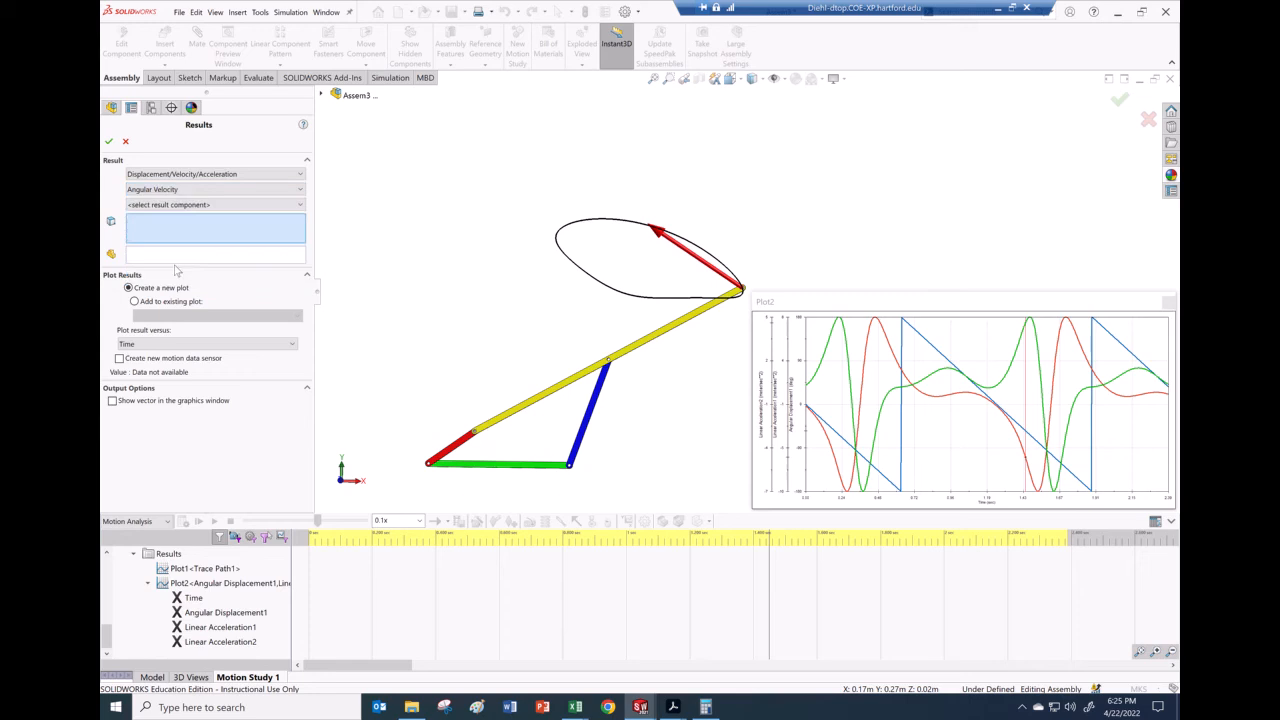
left_click(189, 206)
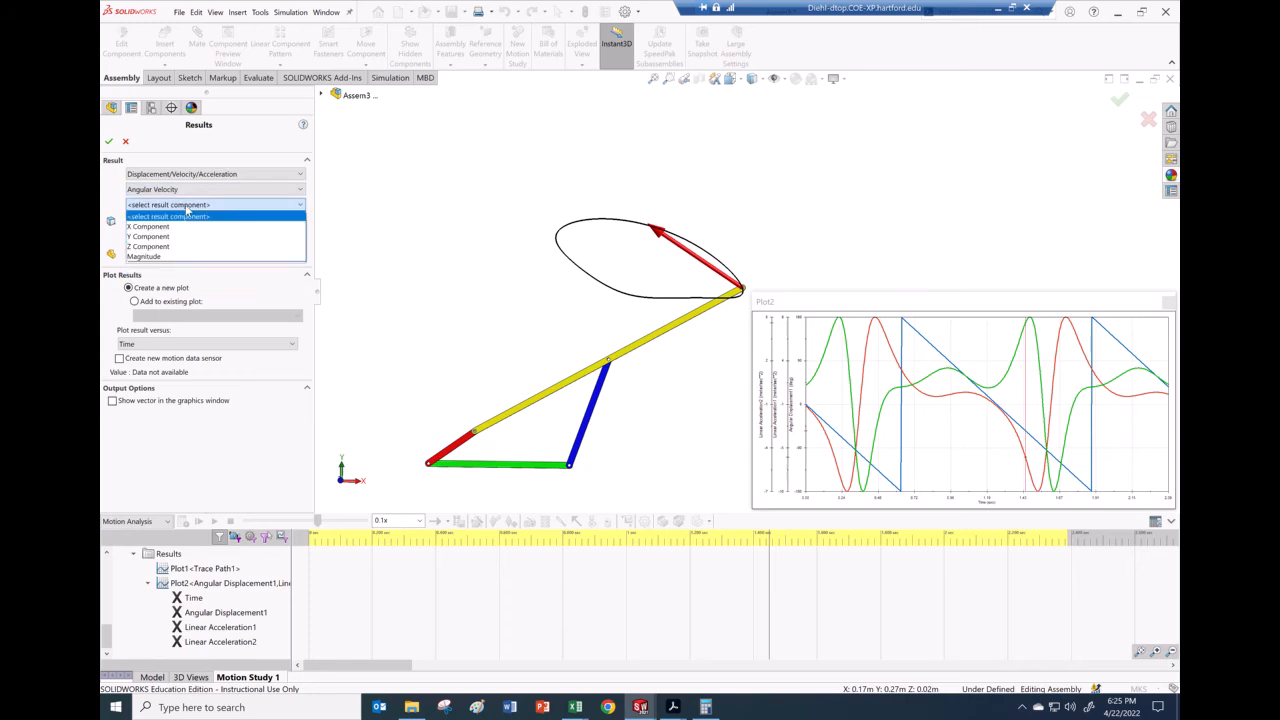
left_click(151, 247)
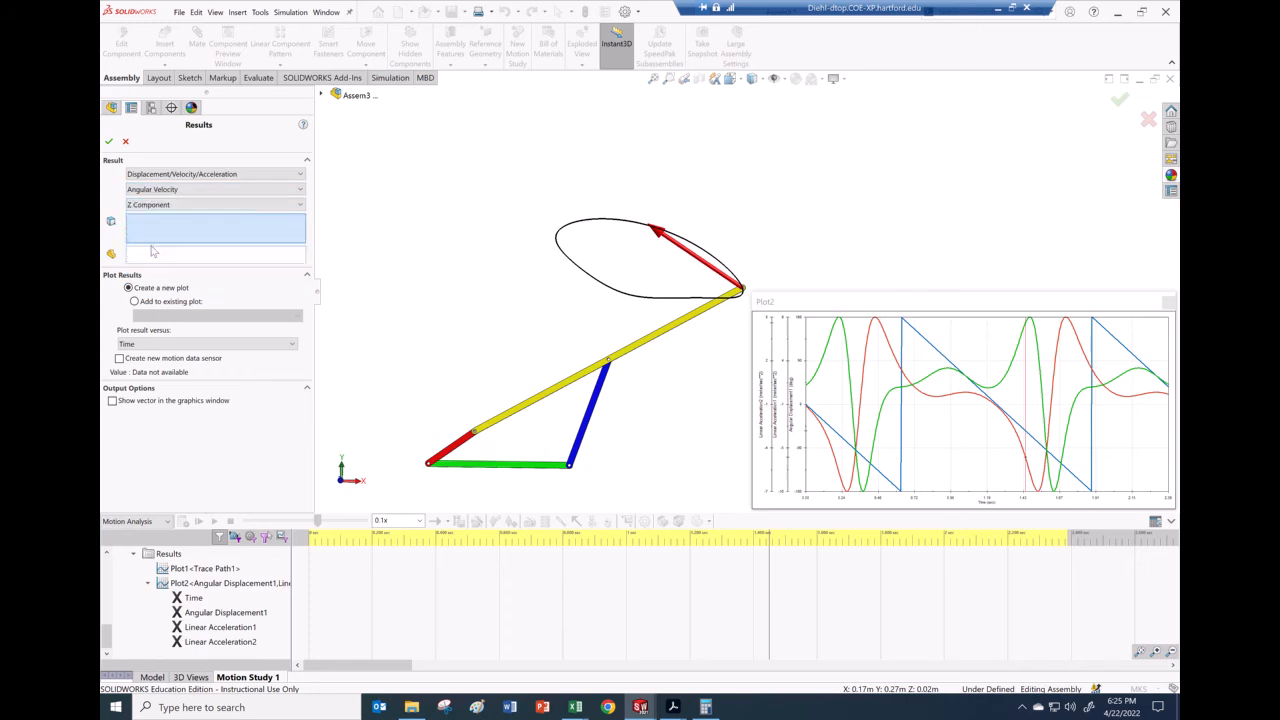
Step: Measure it on the coupler link and add the curve to Plot2
left_click(586, 381)
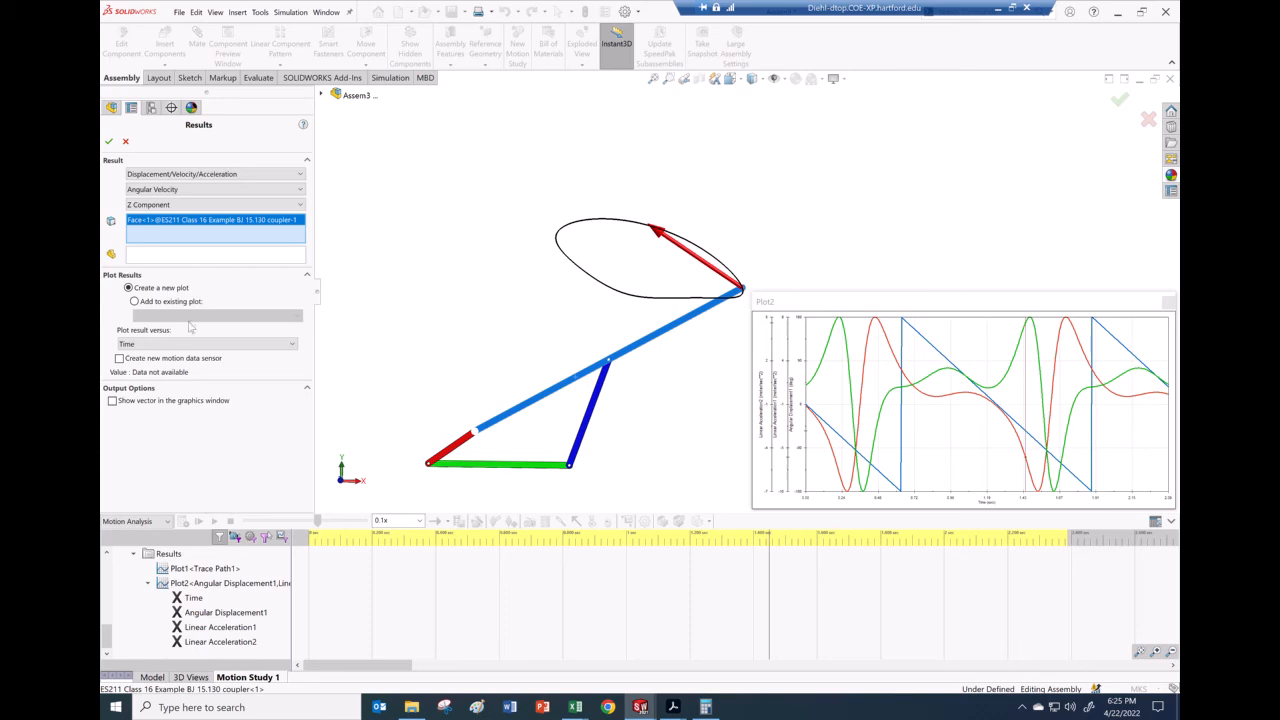
left_click(134, 301)
left_click(175, 316)
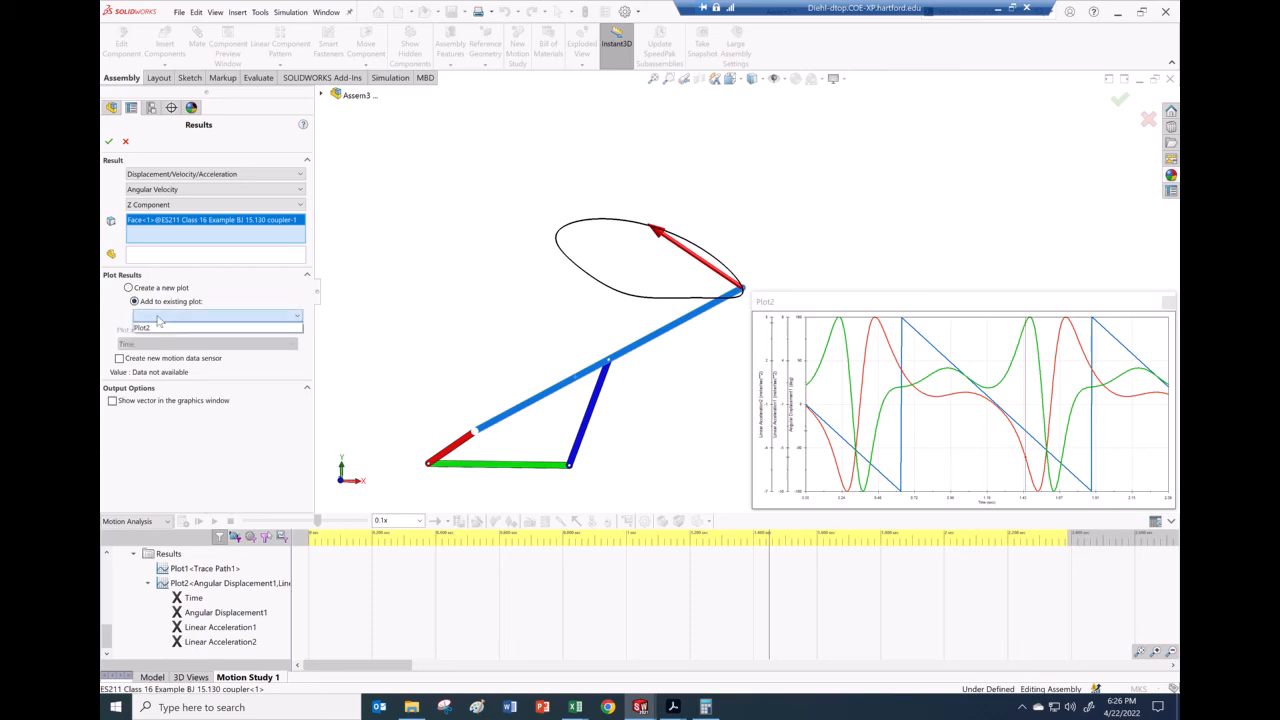
left_click(175, 320)
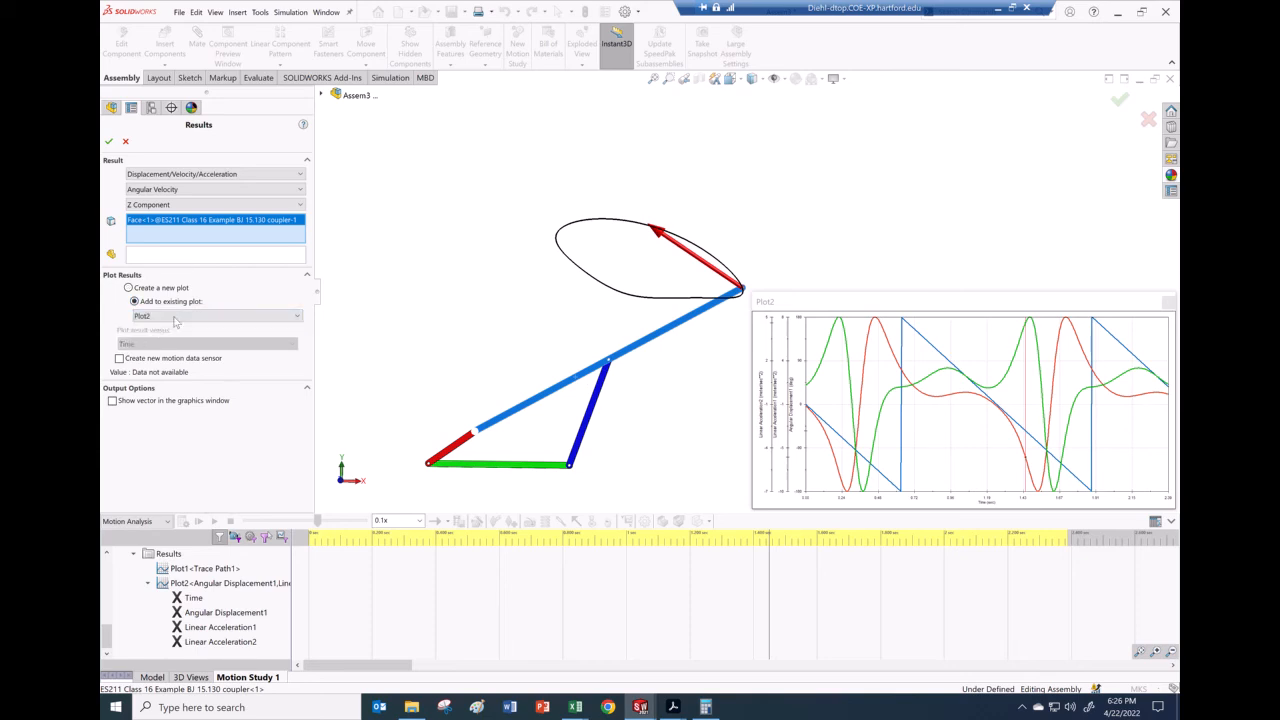
left_click(109, 141)
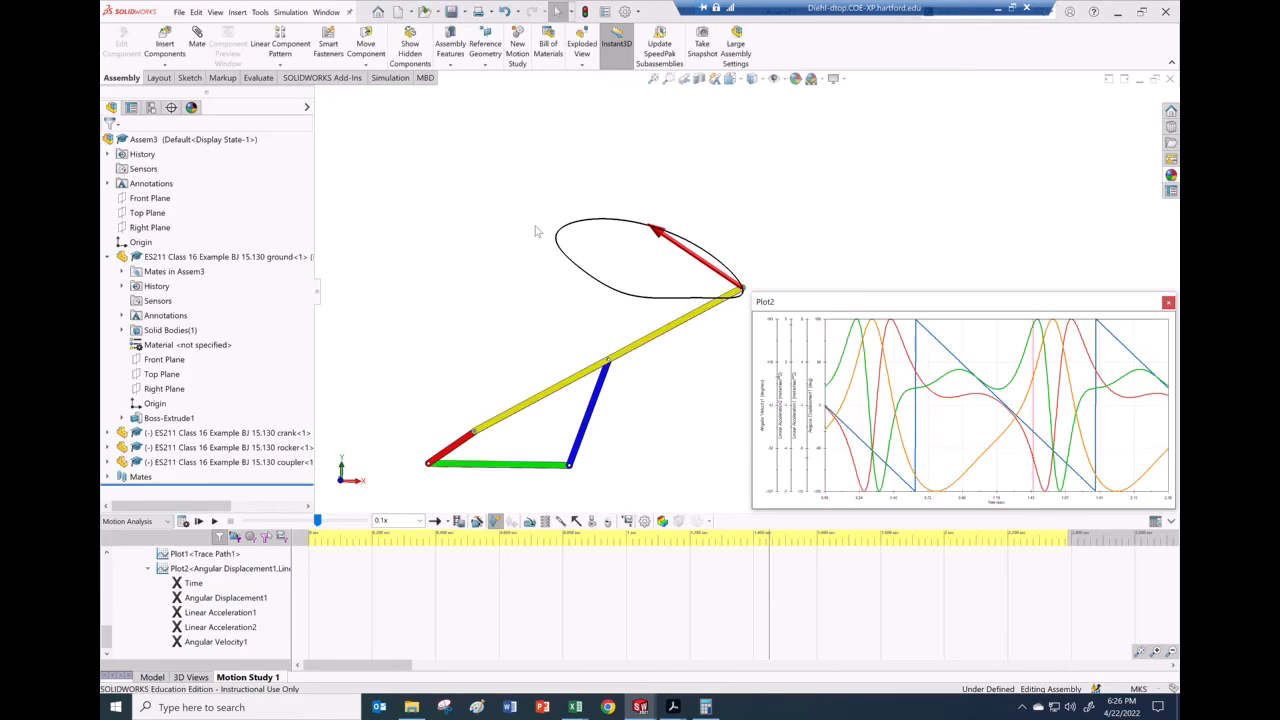
Step: Plot the yellow coupler link's Z-component angular acceleration on Plot2 as Angular Acceleration1
left_click(627, 521)
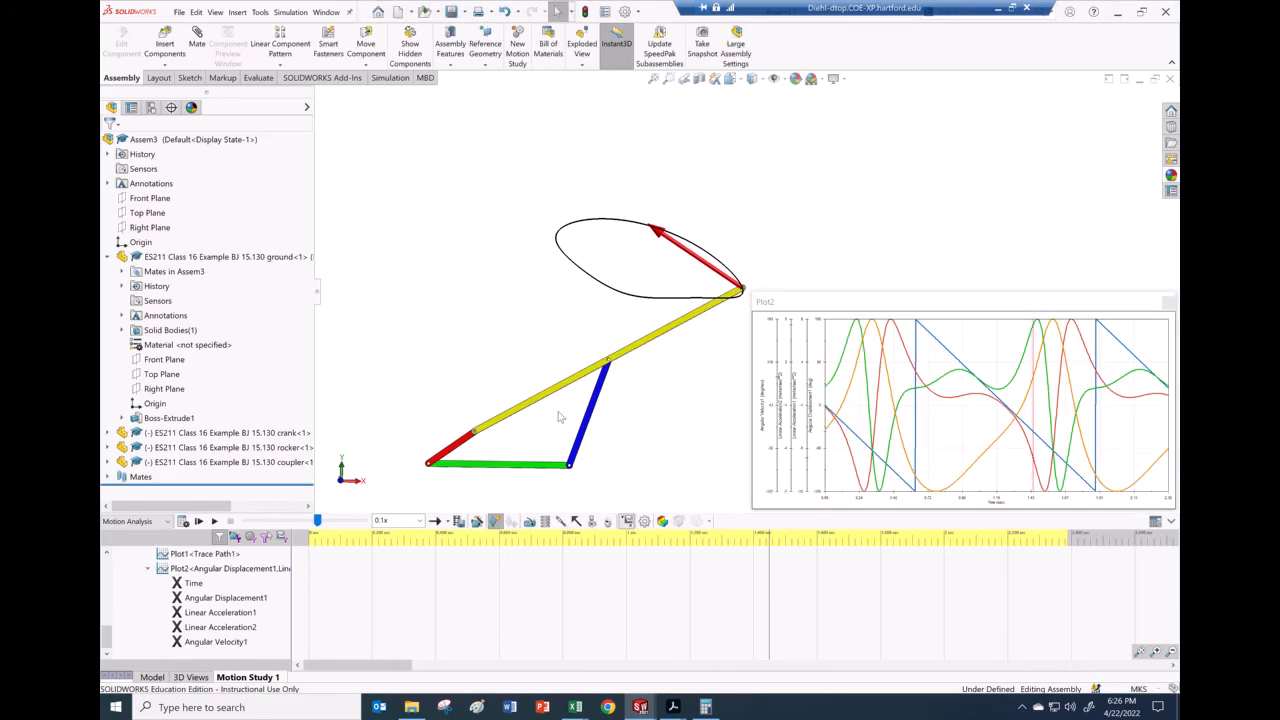
left_click(187, 176)
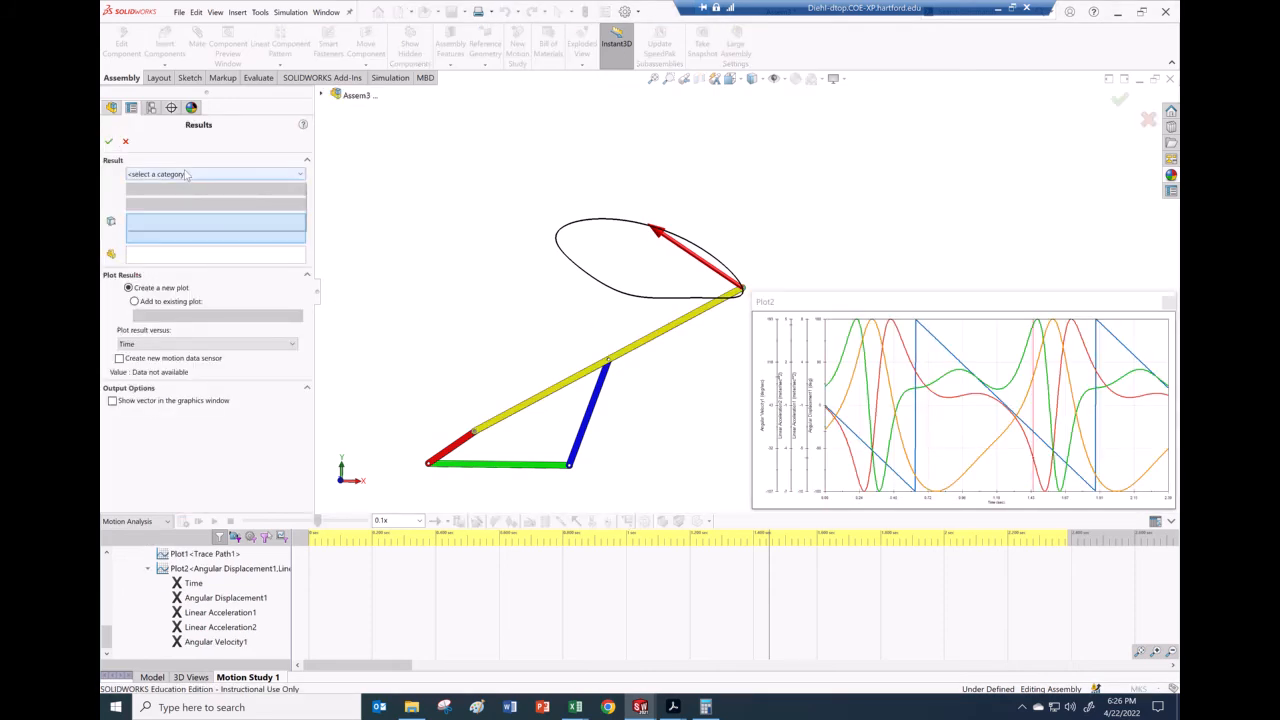
left_click(179, 194)
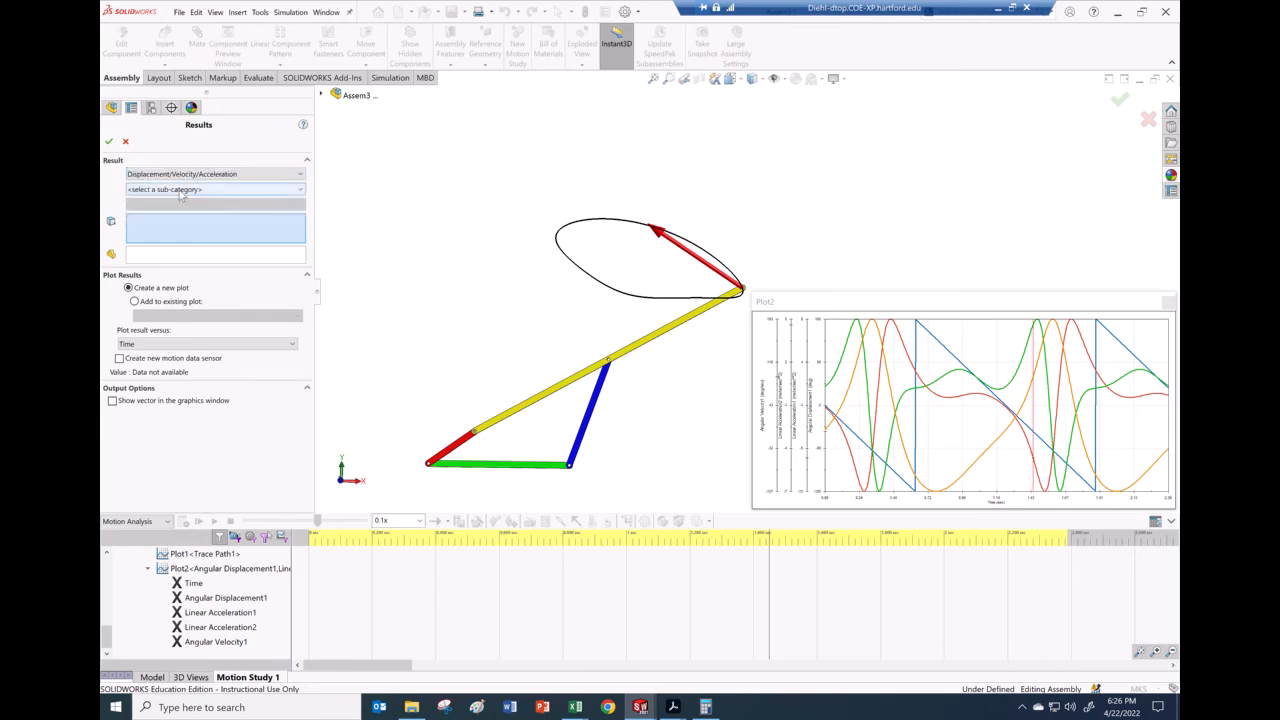
left_click(180, 190)
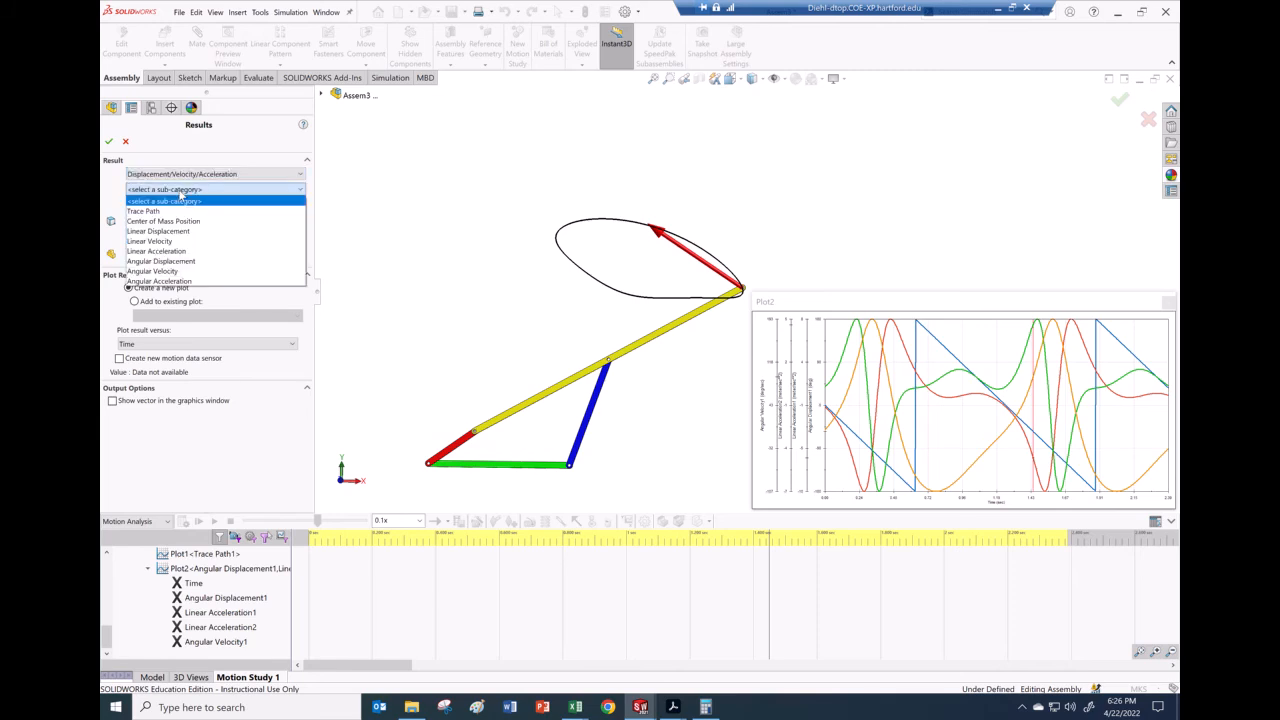
left_click(173, 282)
left_click(180, 205)
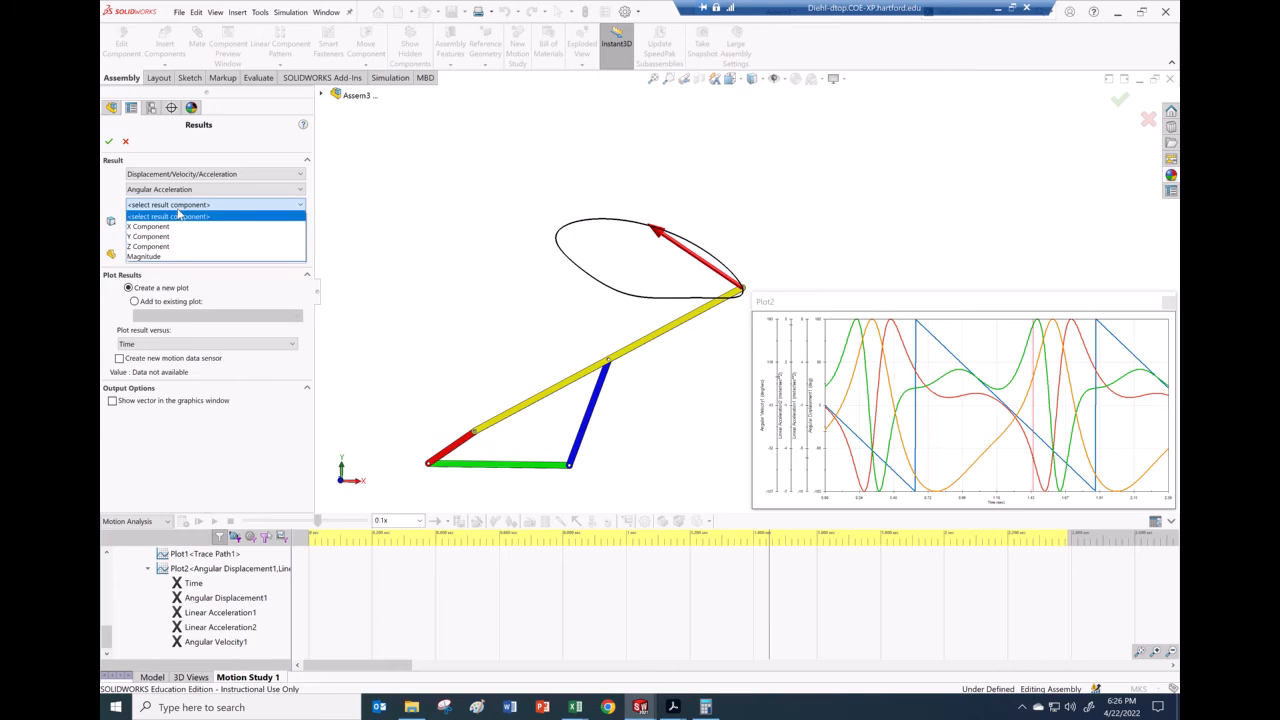
left_click(160, 247)
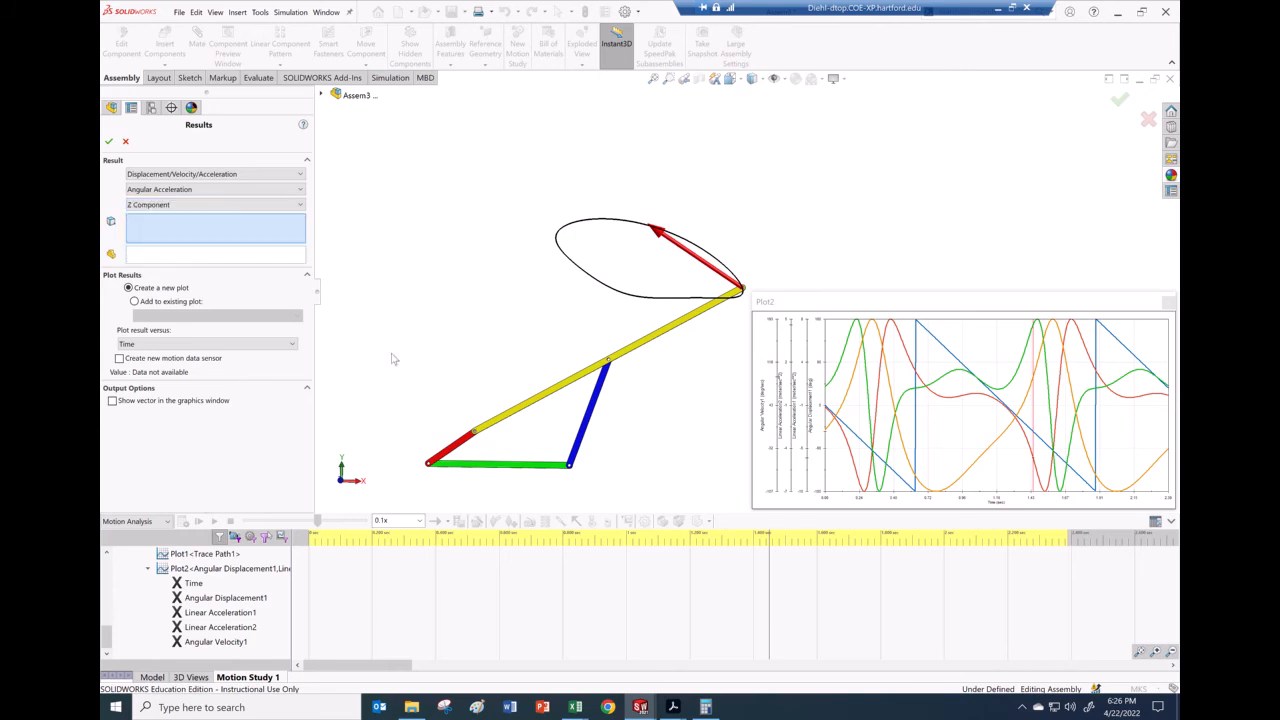
left_click(536, 403)
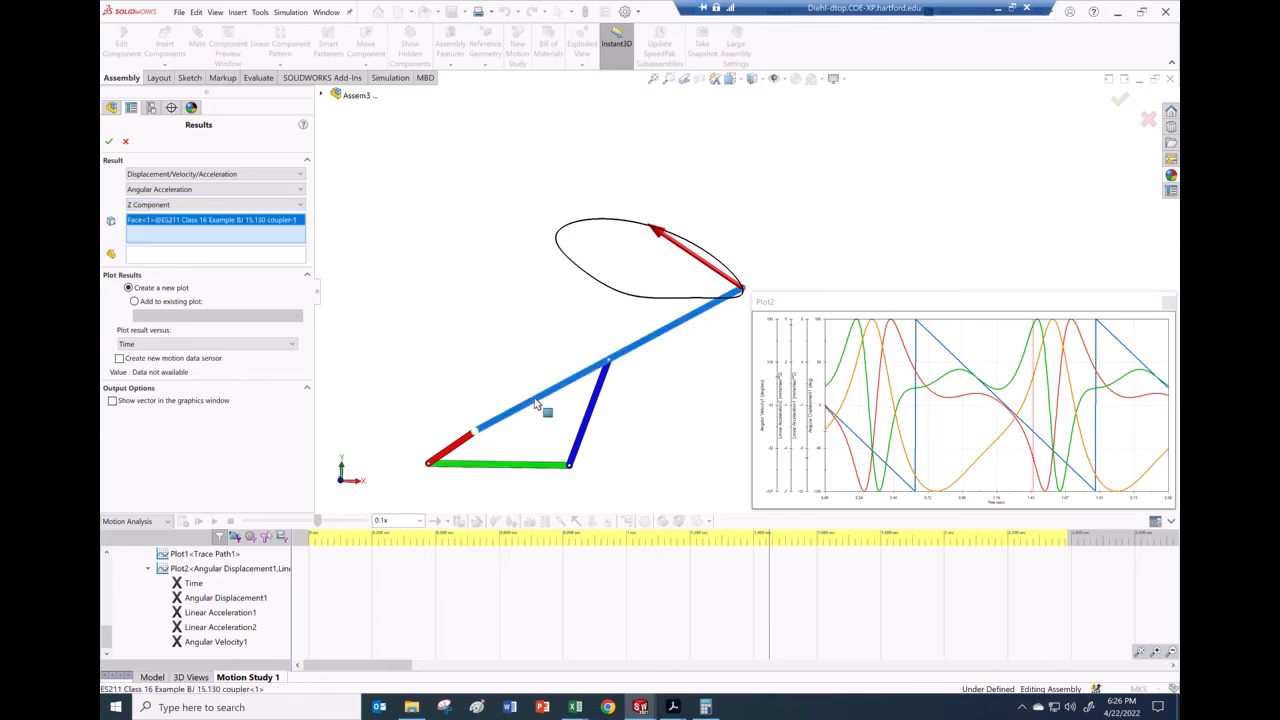
left_click(138, 303)
left_click(145, 314)
left_click(145, 331)
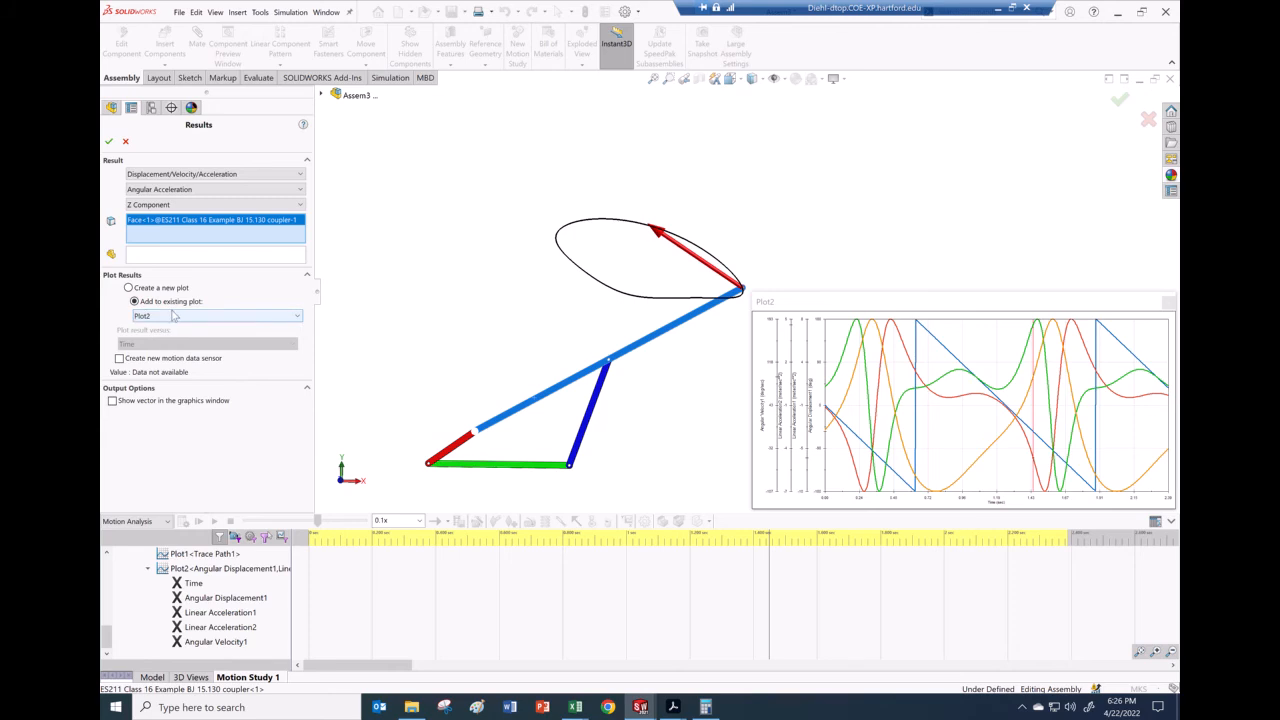
left_click(110, 143)
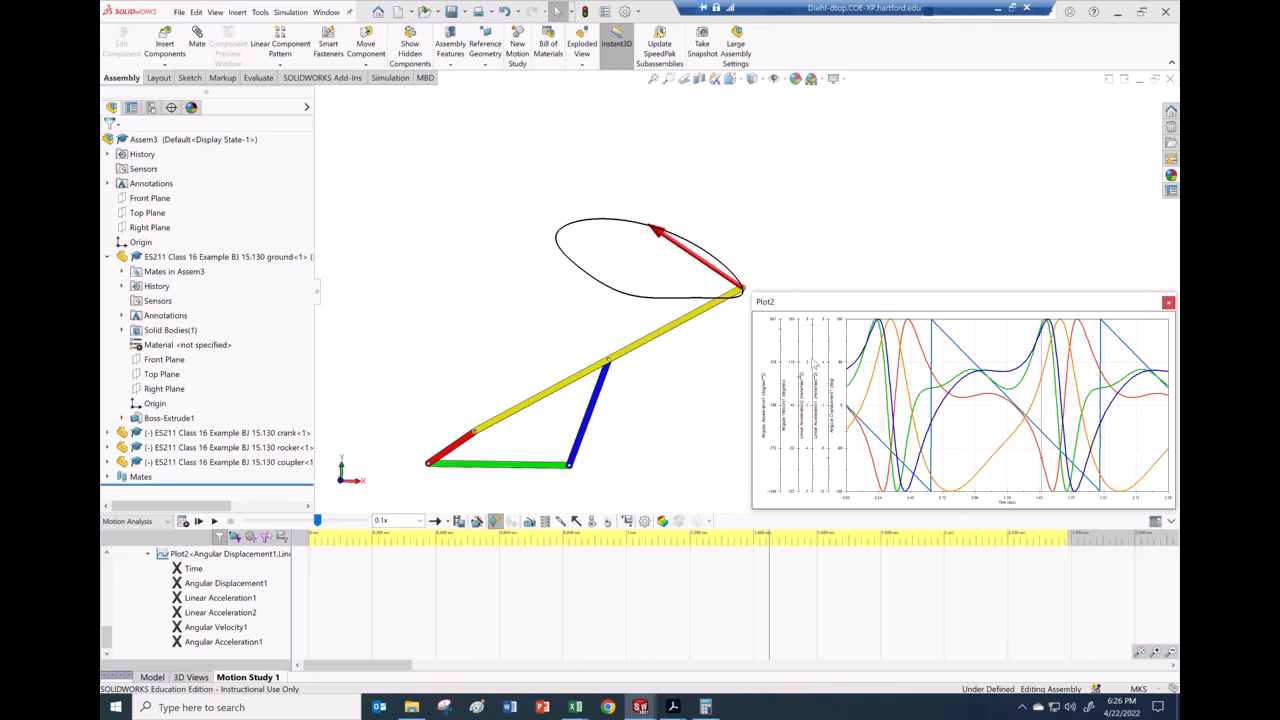
Step: Reopen Angular Acceleration1's settings, keep Angular Acceleration as the sub-category, and confirm
left_click(200, 641)
right_click(184, 641)
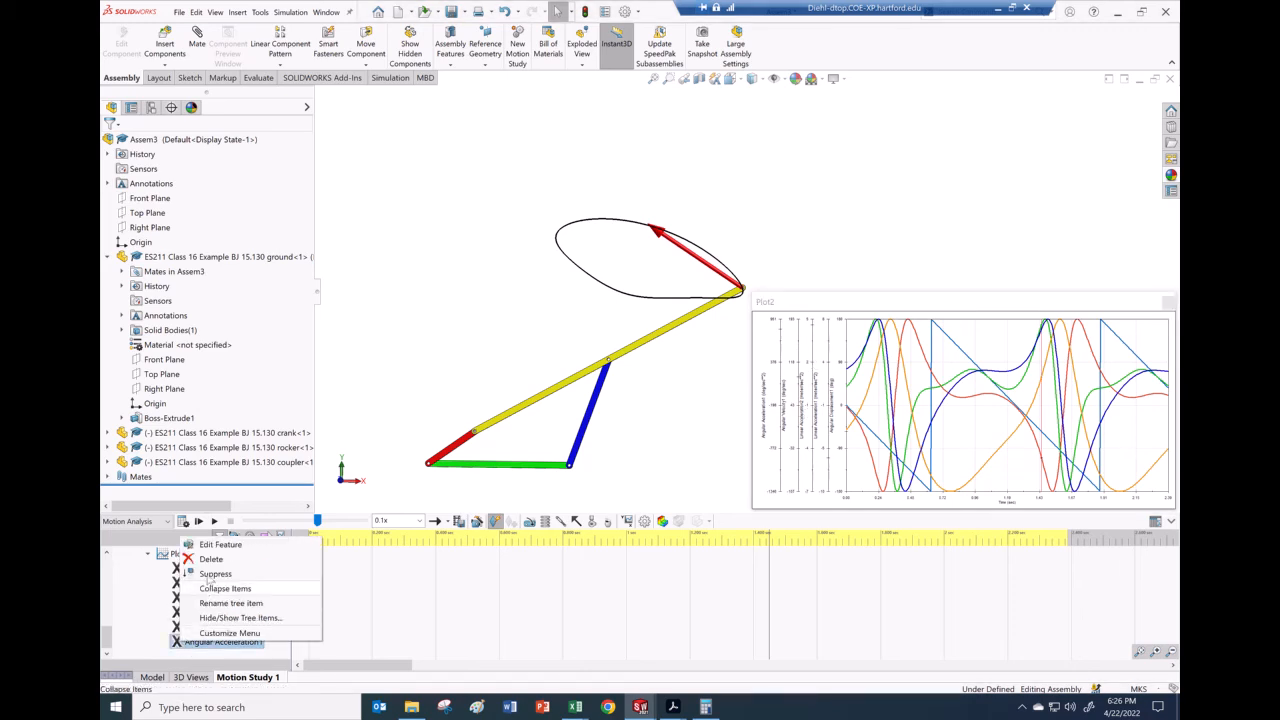
left_click(218, 544)
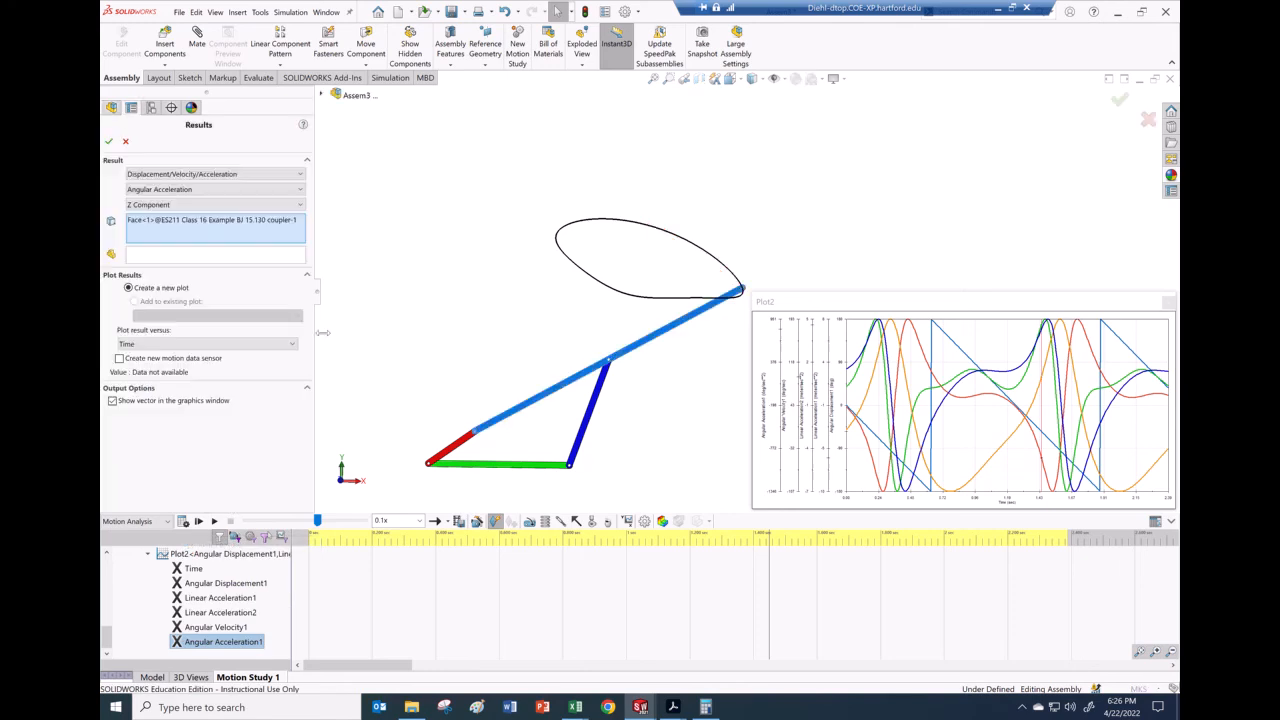
left_click(169, 191)
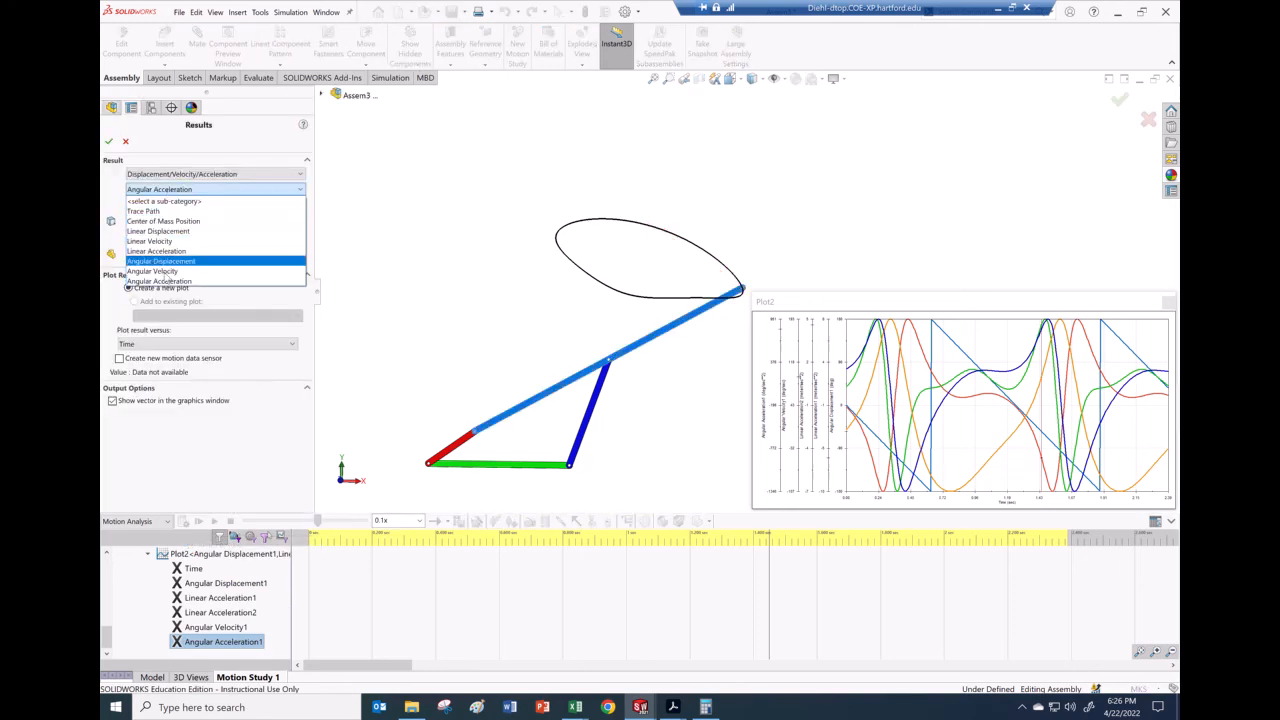
left_click(166, 282)
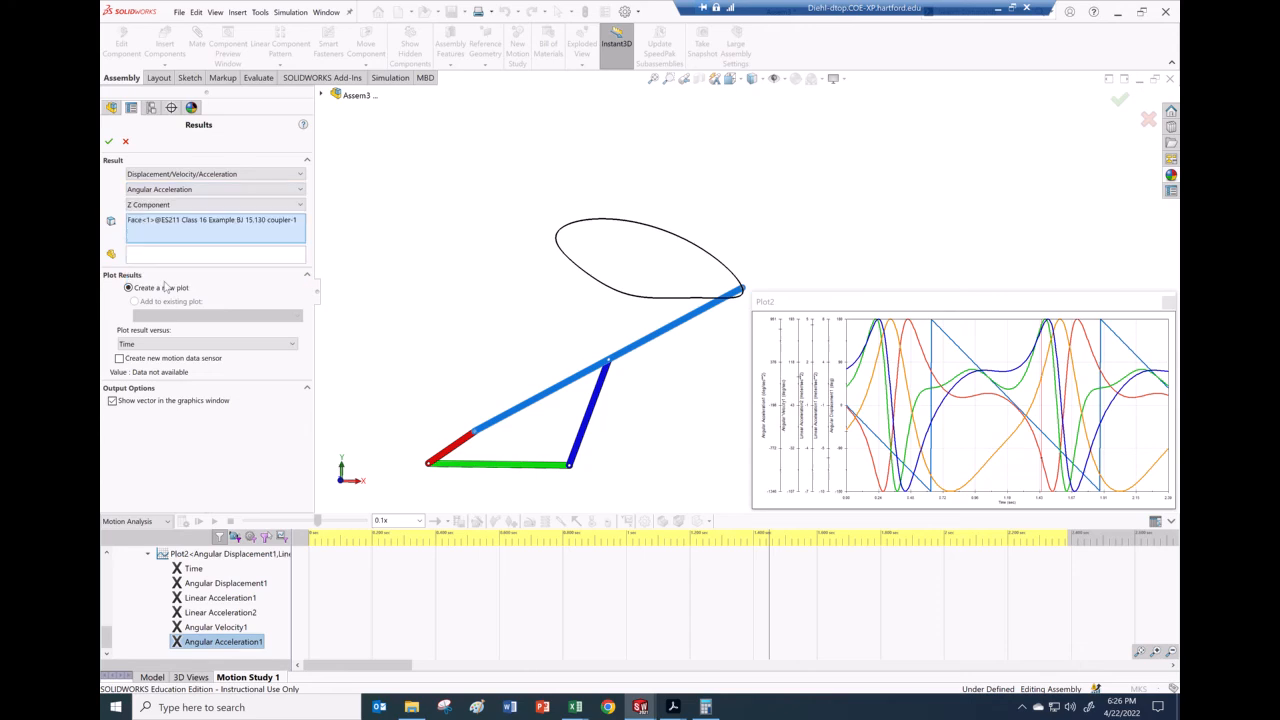
left_click(110, 142)
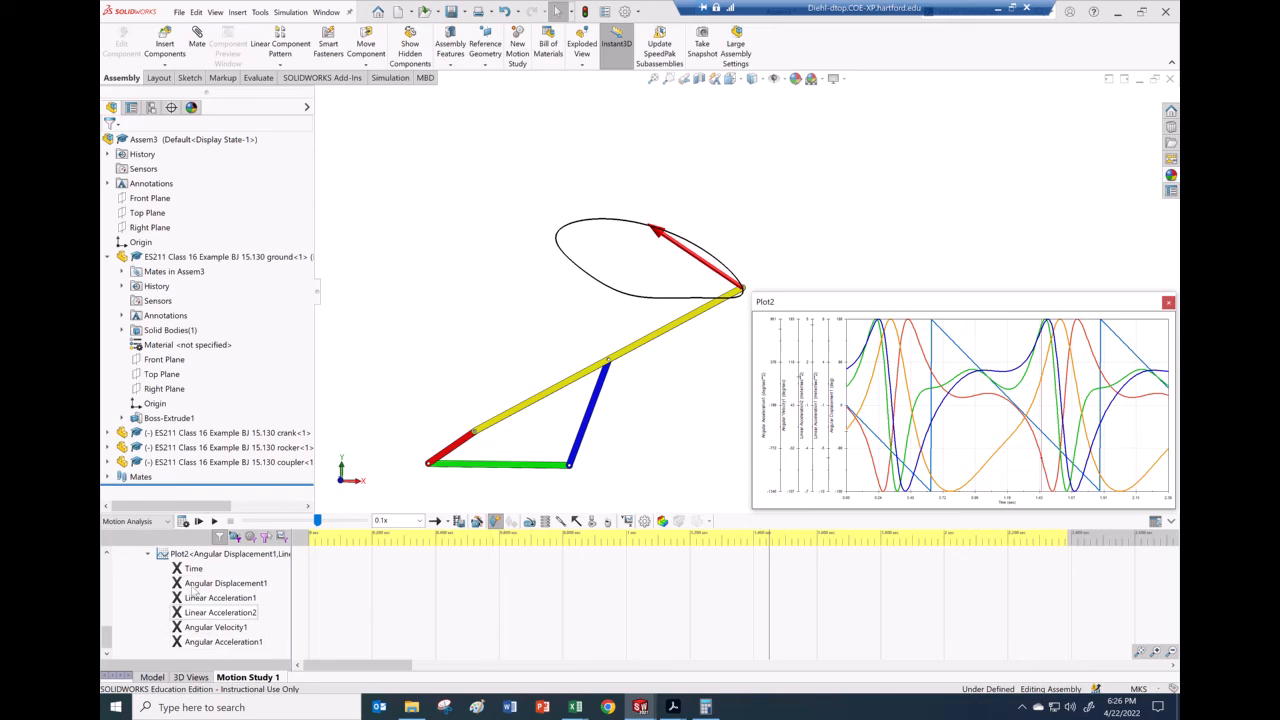
Step: Export Plot2 to a spreadsheet and switch to the resulting Sheet3 Excel workbook
right_click(165, 555)
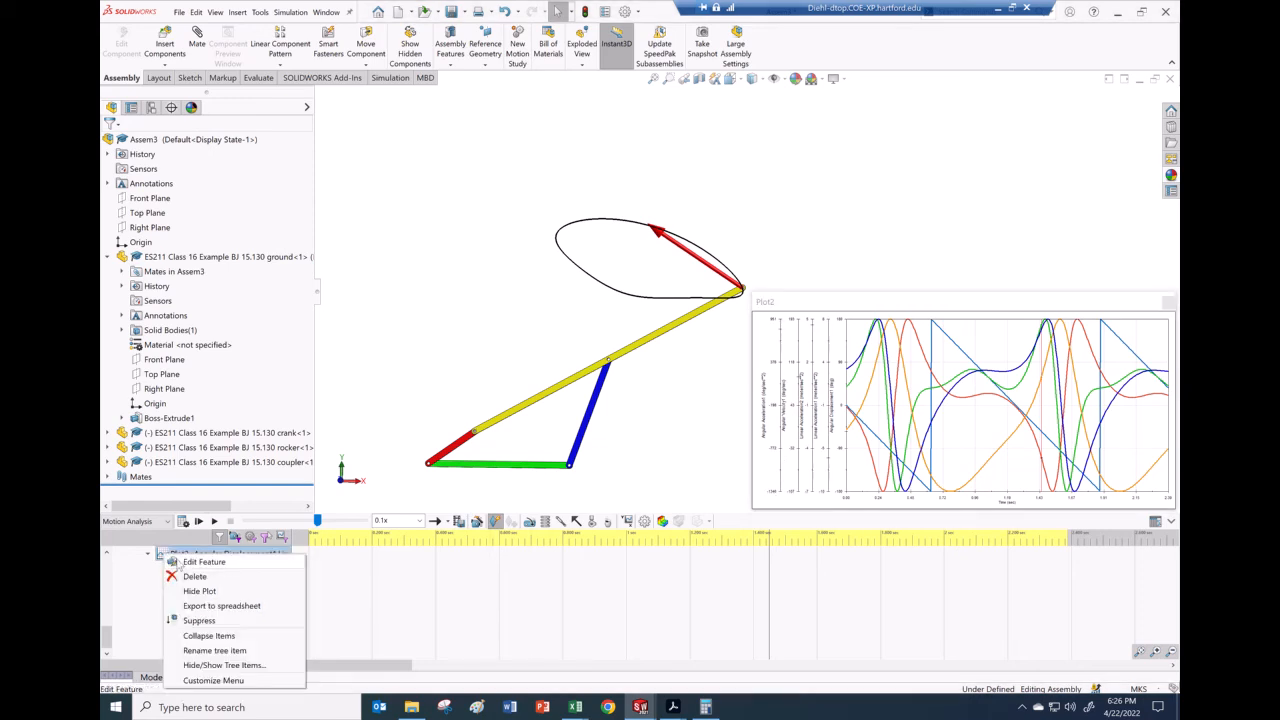
left_click(318, 591)
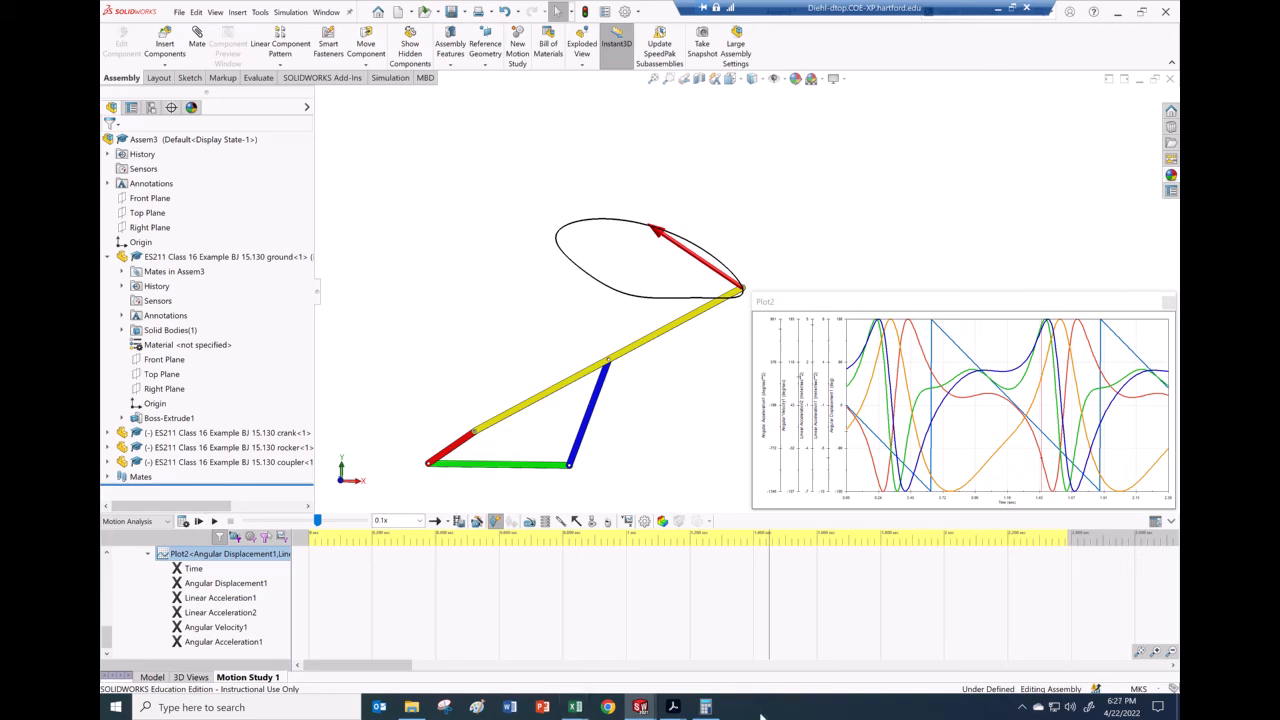
left_click(575, 706)
left_click(690, 661)
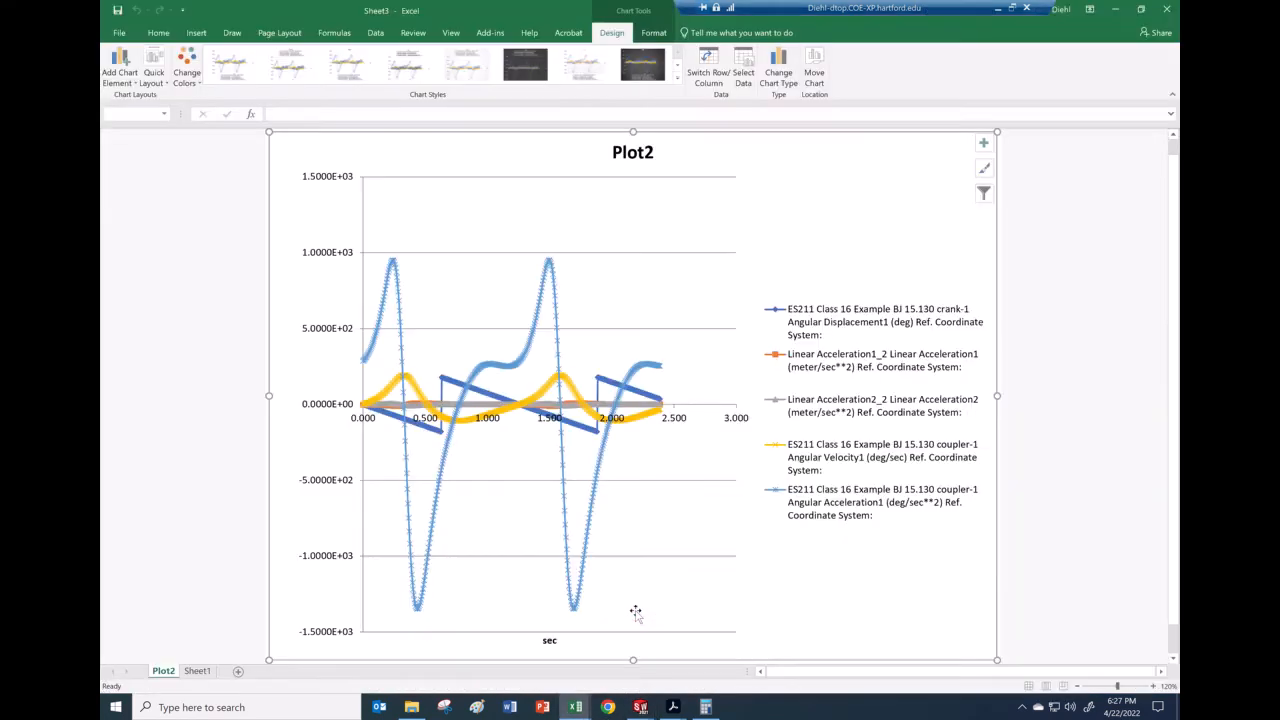
Step: Format Sheet1's column C angular displacement values as Number with 4 decimal places
left_click(197, 671)
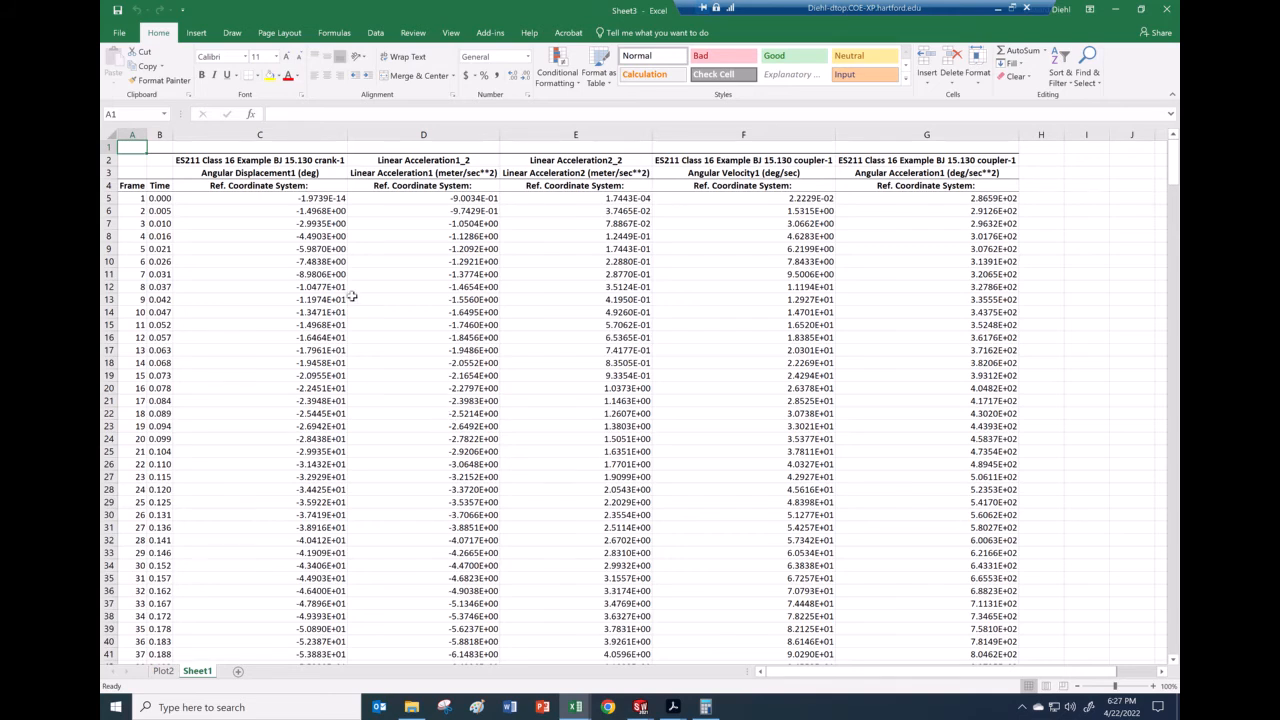
left_click(318, 197)
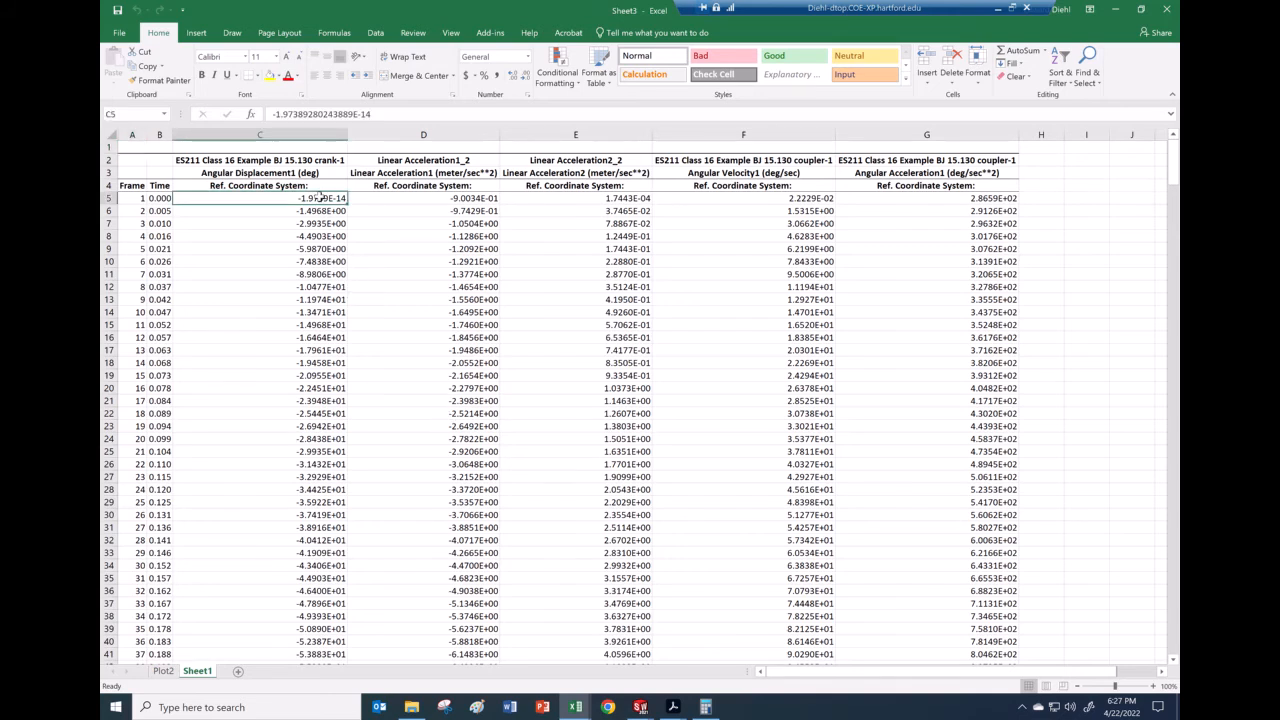
left_click_drag(318, 210, 310, 540)
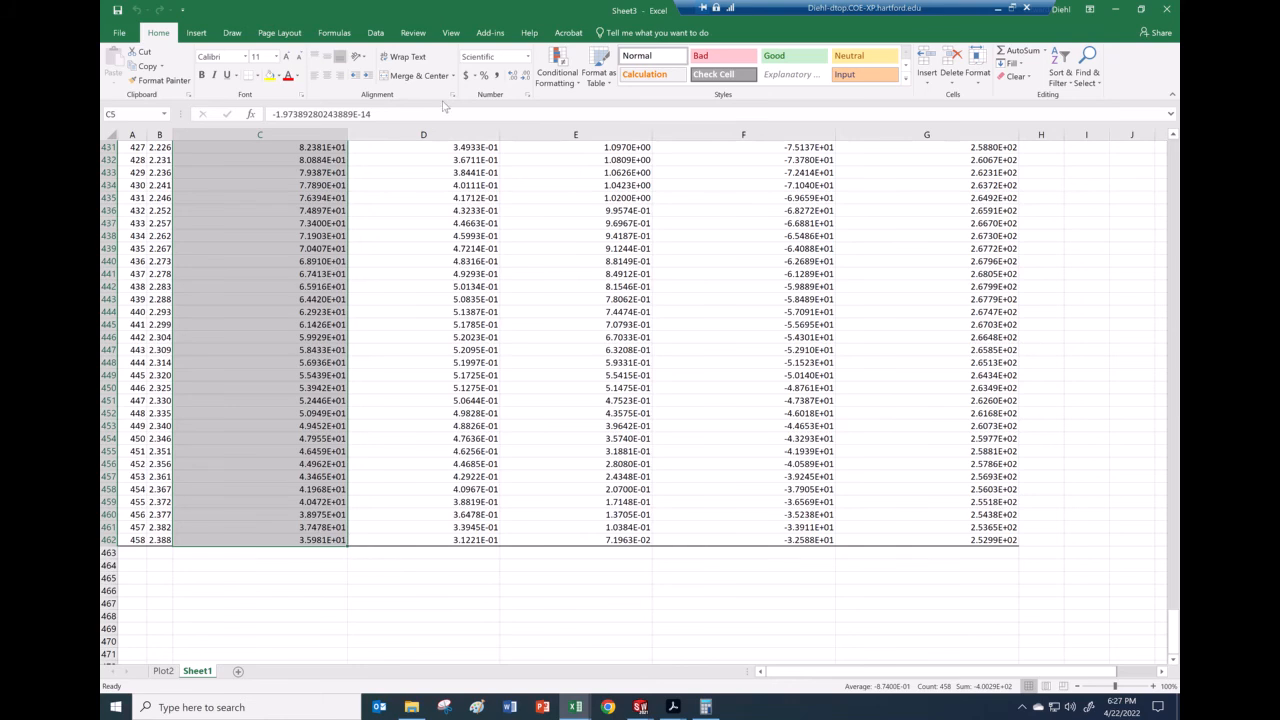
left_click(527, 94)
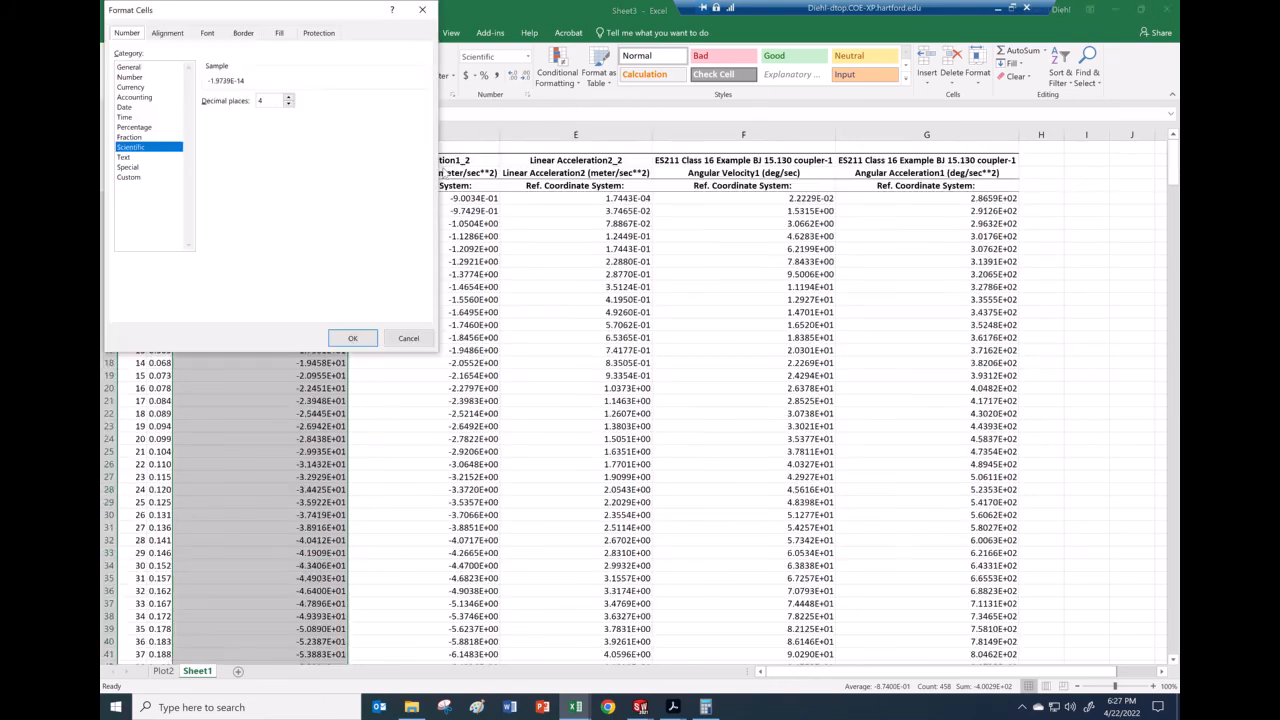
left_click(134, 79)
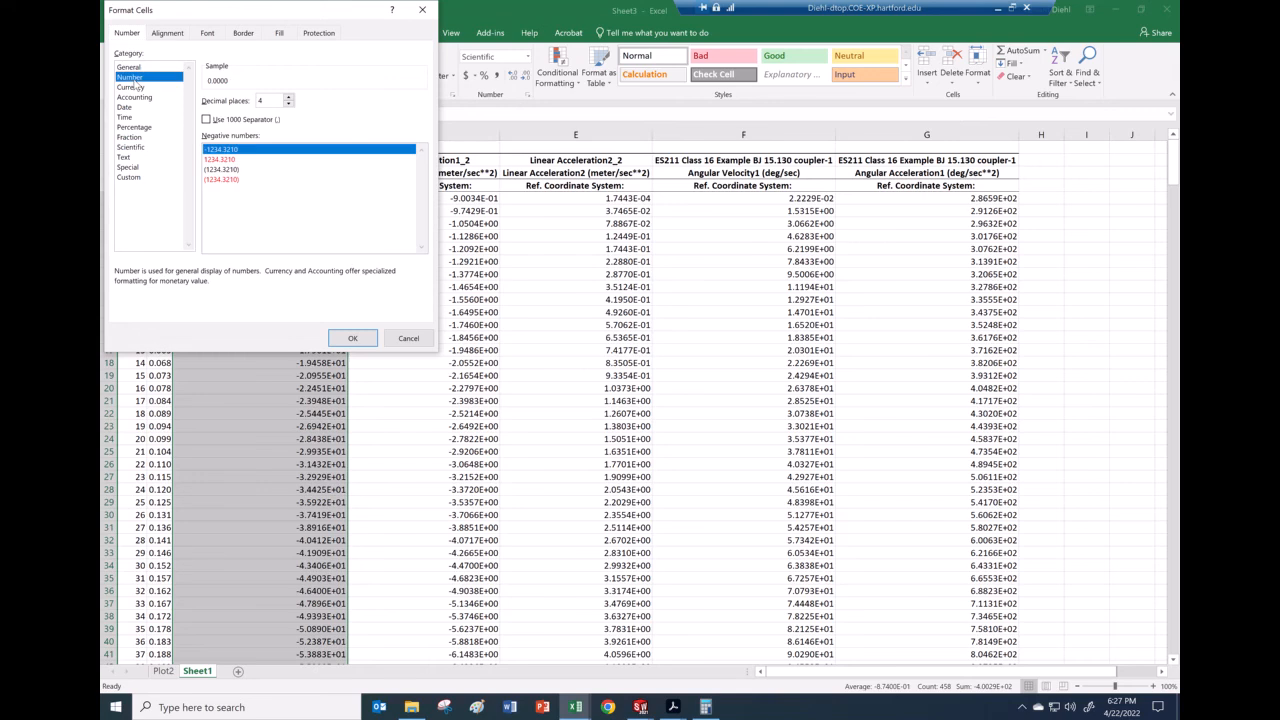
left_click(340, 338)
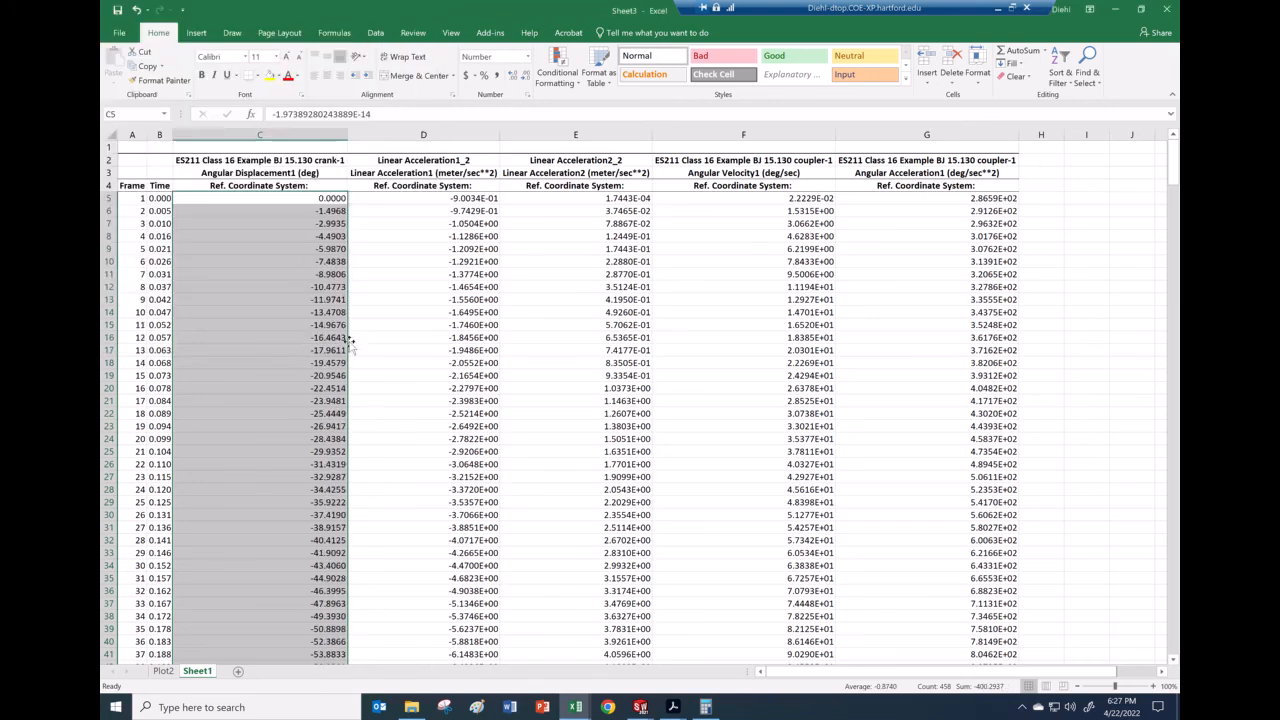
Step: Spot-check the reformatted values in cells C13, C9 and C5
left_click(301, 301)
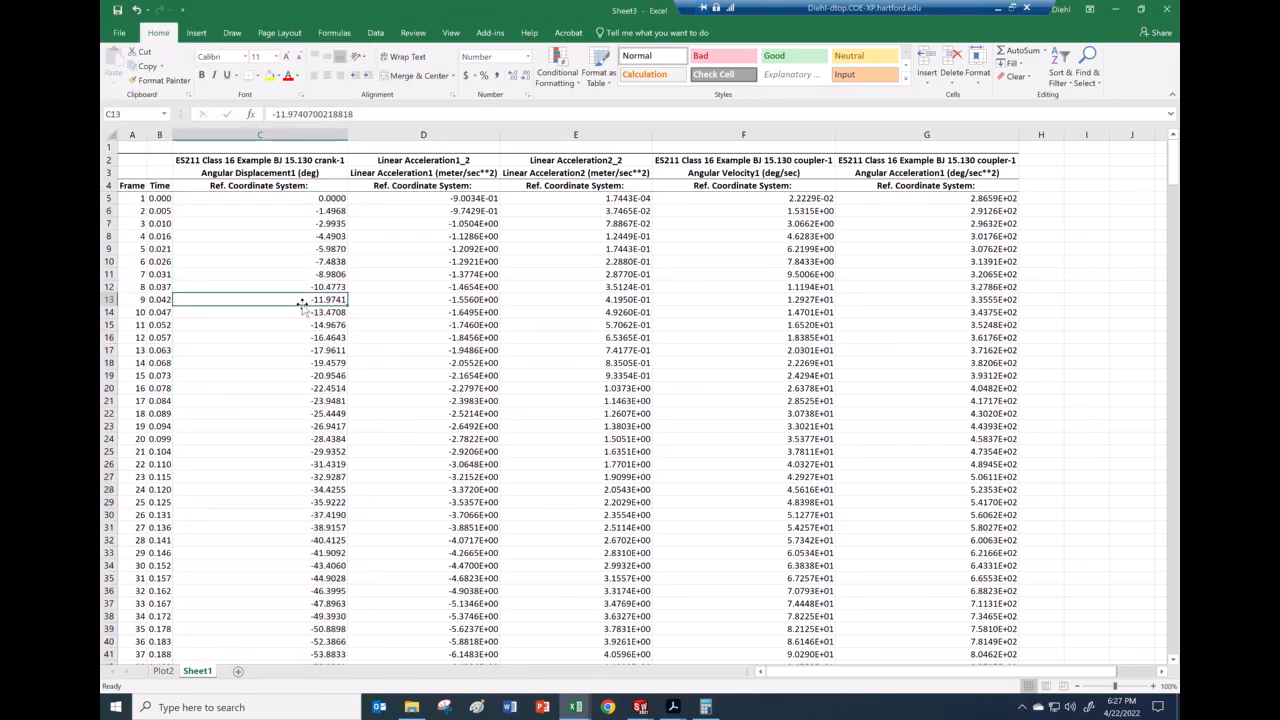
left_click(295, 251)
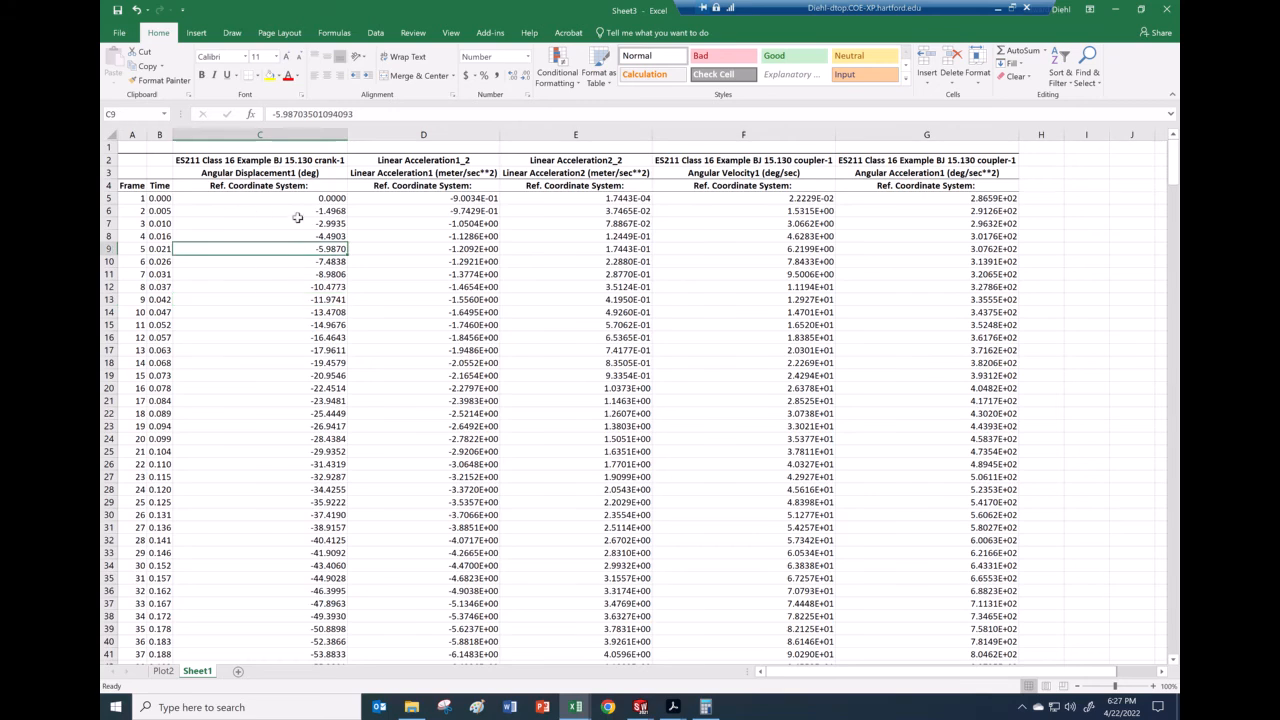
left_click(326, 200)
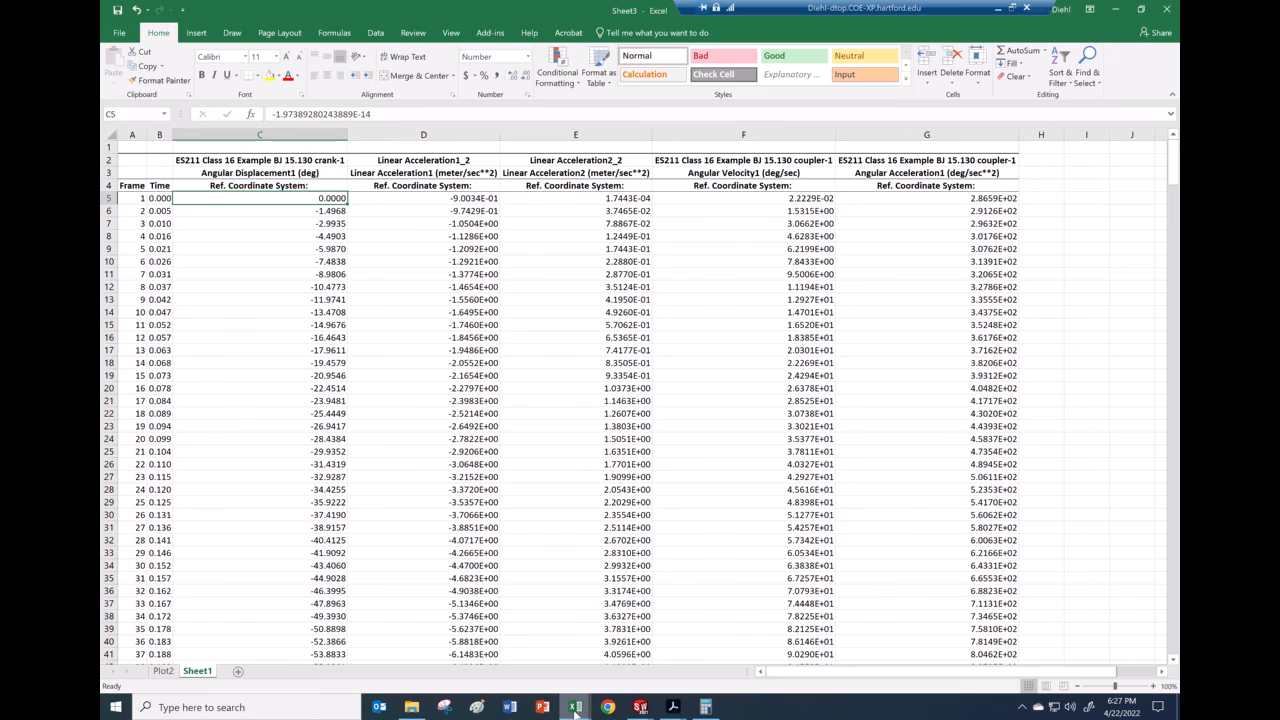
Step: Switch to the other results workbook and check the starting angle in cell G5
mouse_move(573, 708)
left_click(454, 664)
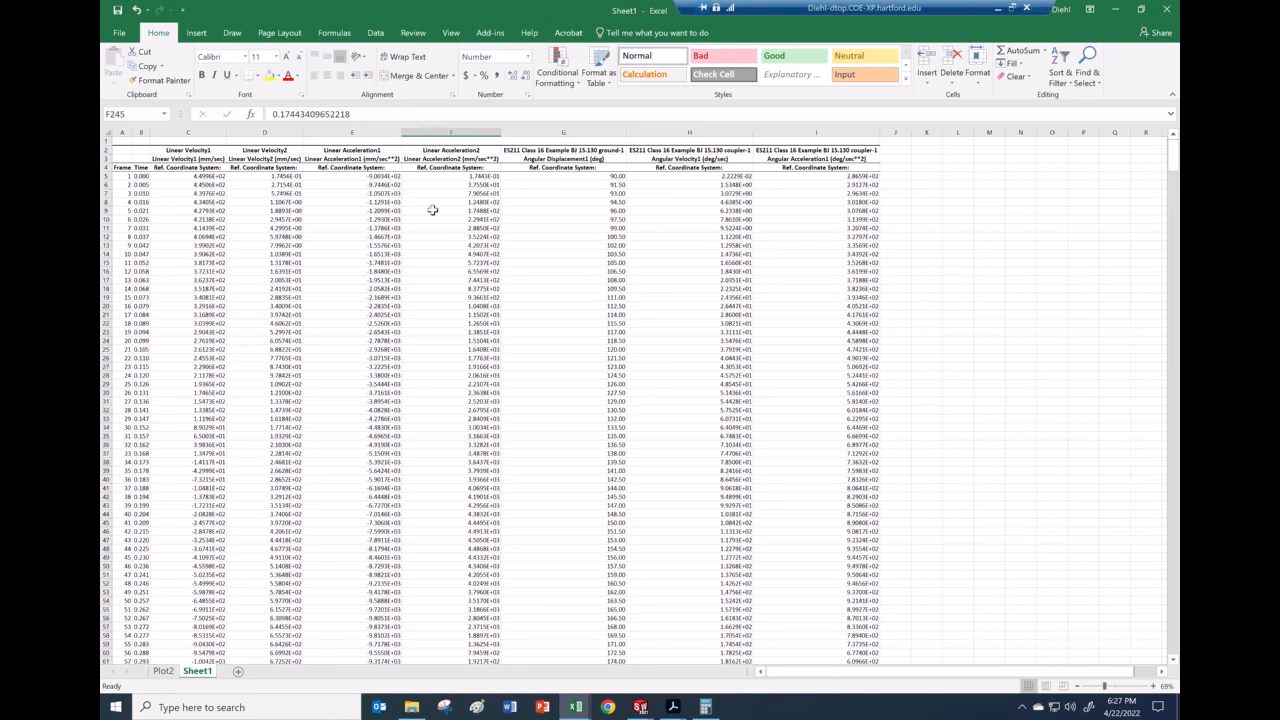
left_click(619, 177)
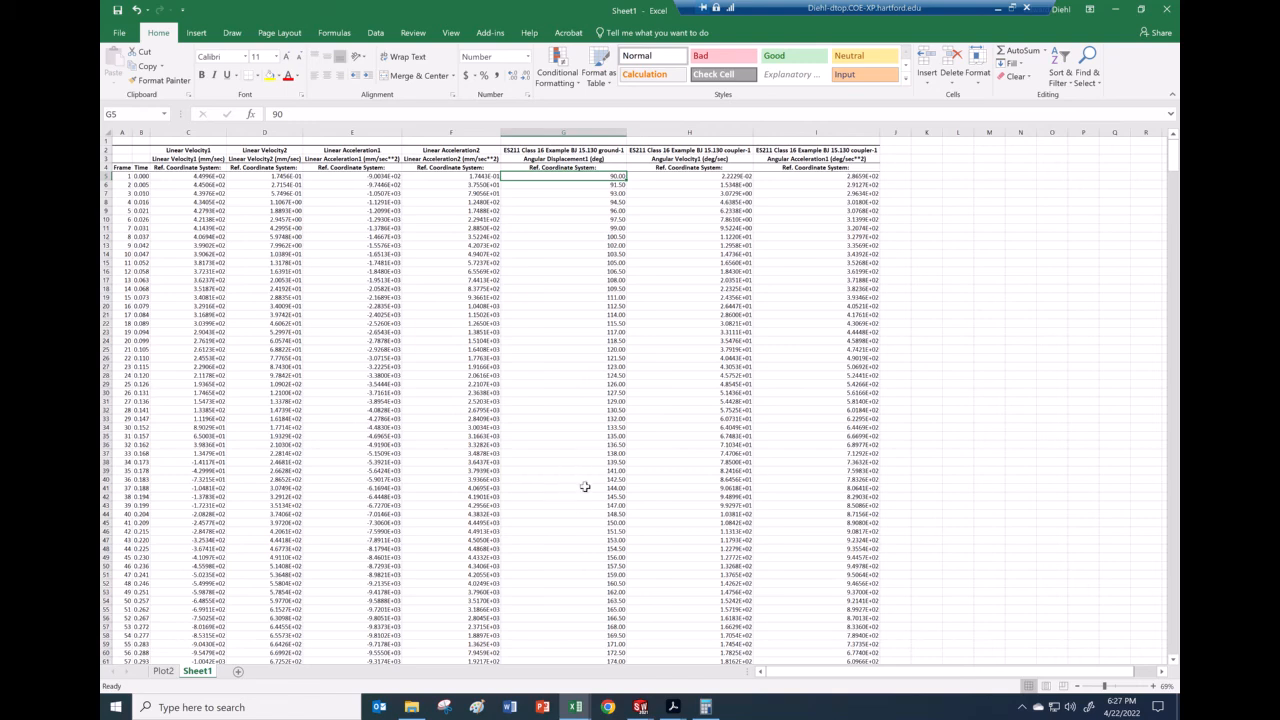
Step: Back in the Sheet3 workbook, compare the time values in cells B6 and B7
mouse_move(575, 707)
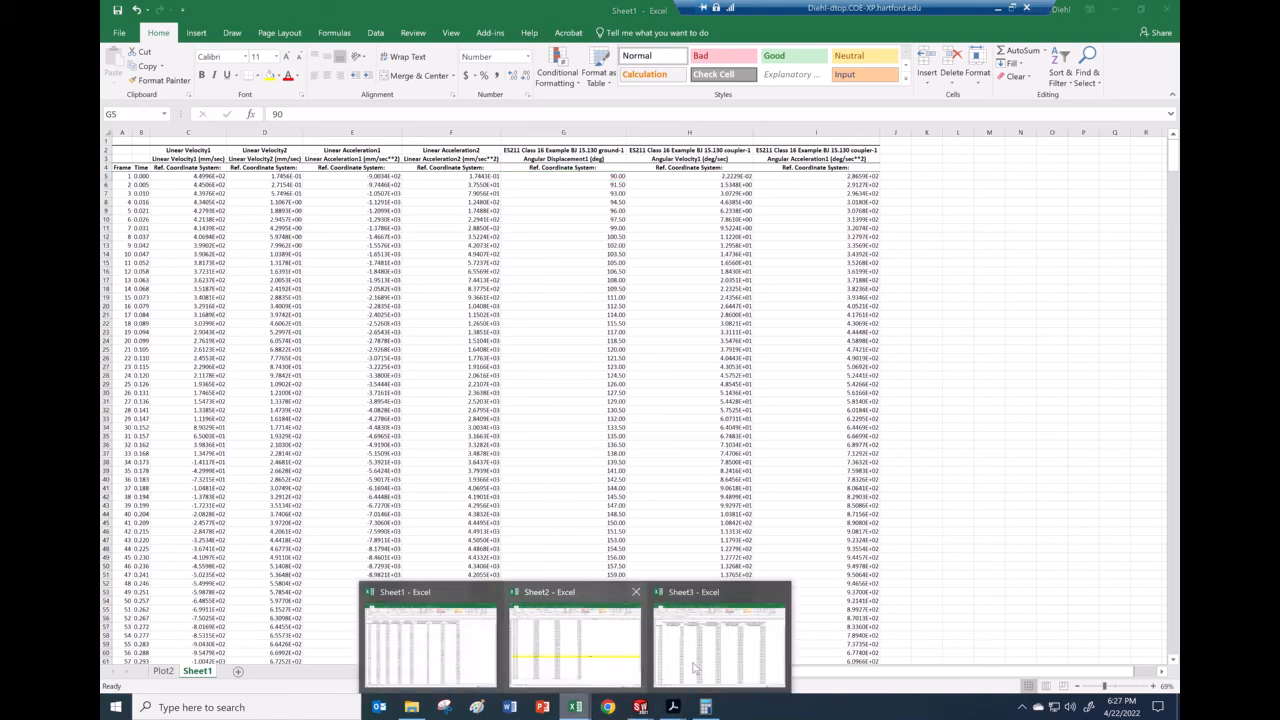
left_click(662, 641)
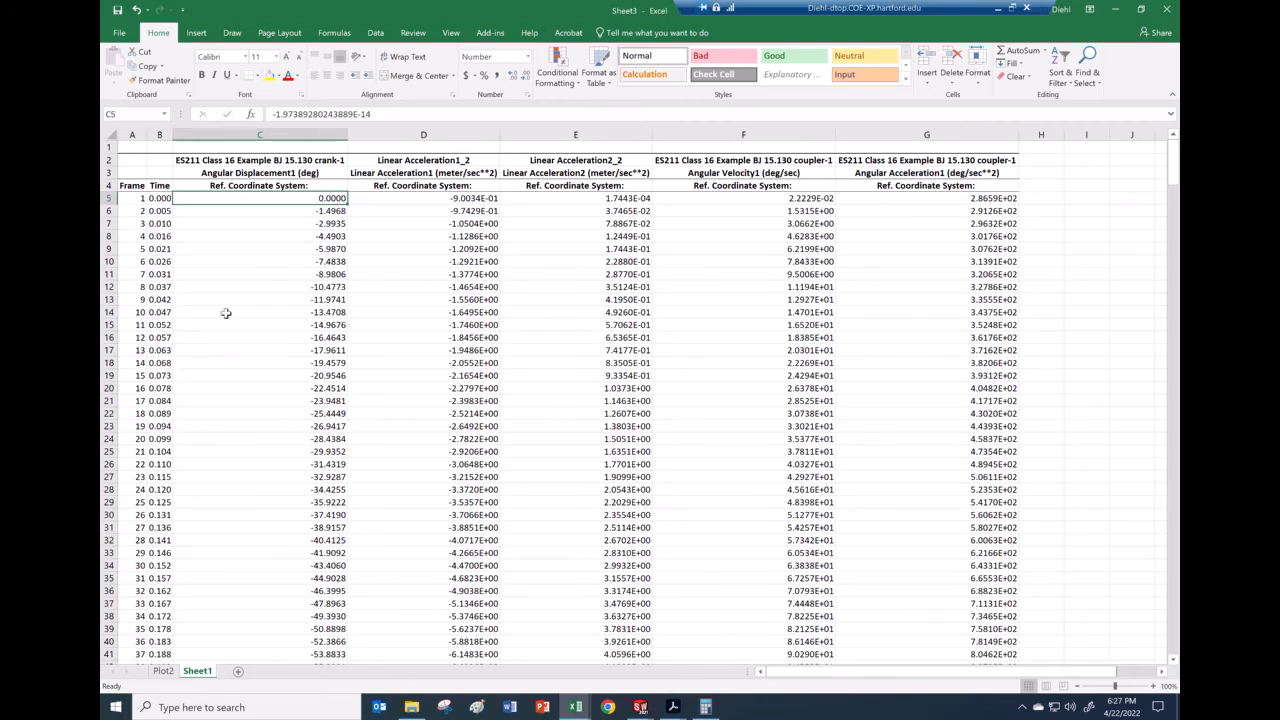
left_click(157, 210)
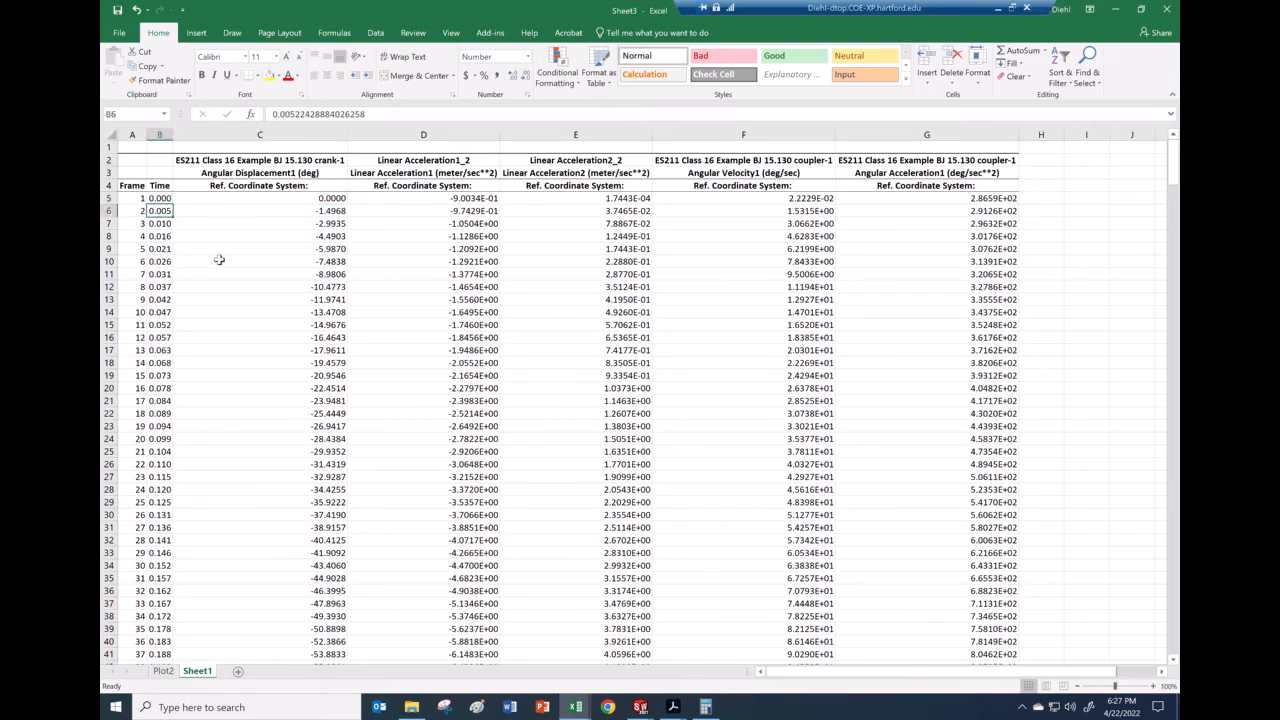
left_click(160, 224)
left_click(162, 211)
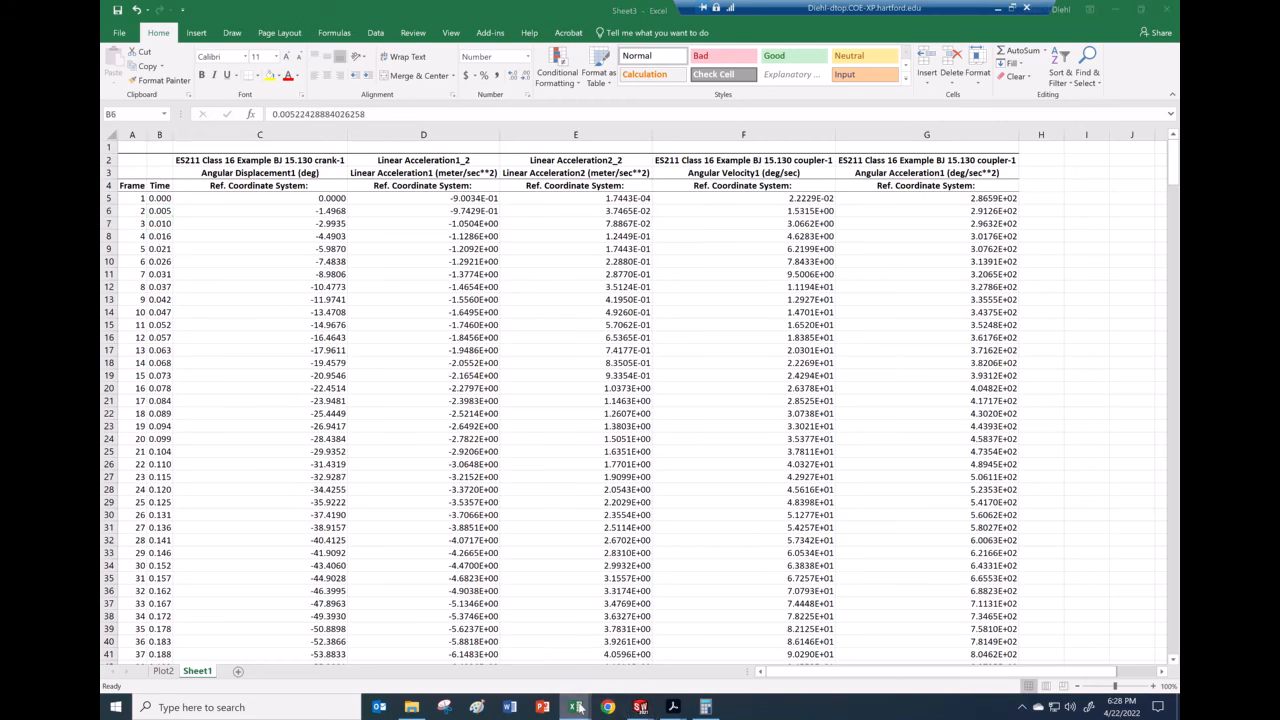
Step: In the Sheet1 workbook, check the time values in cells B6 through B8
mouse_move(575, 707)
left_click(469, 663)
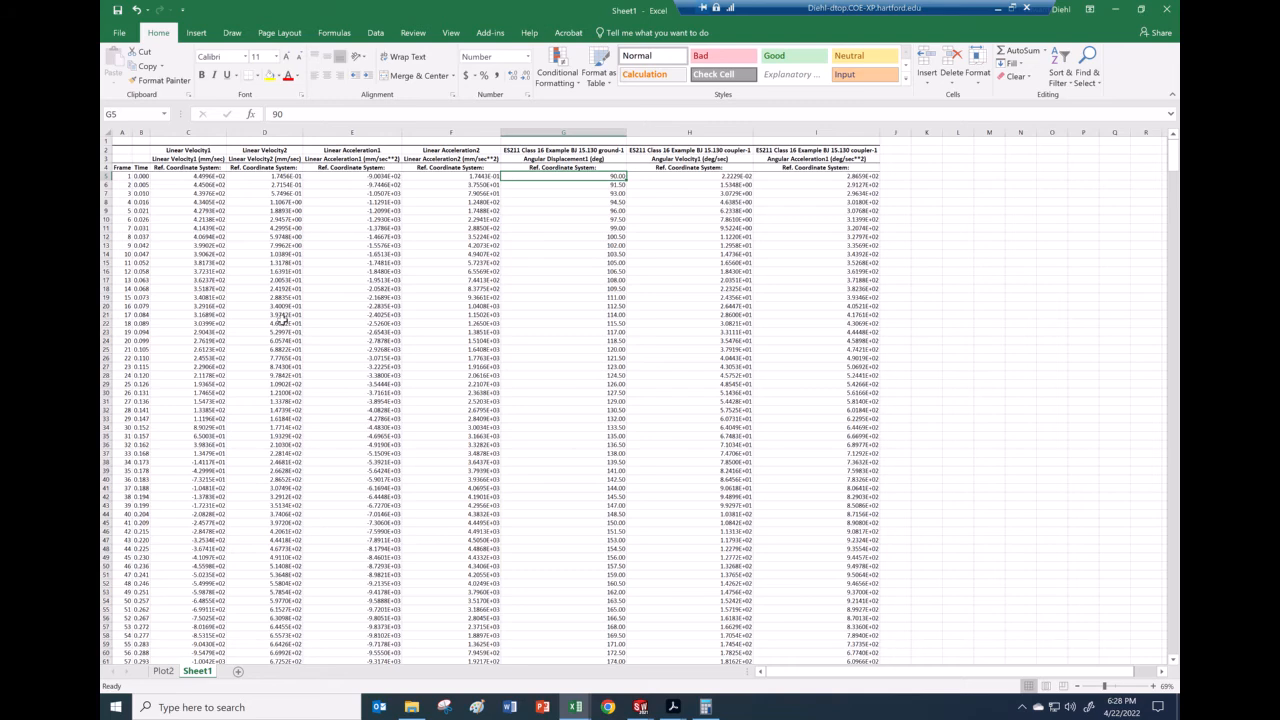
left_click(143, 185)
left_click(143, 194)
left_click(141, 202)
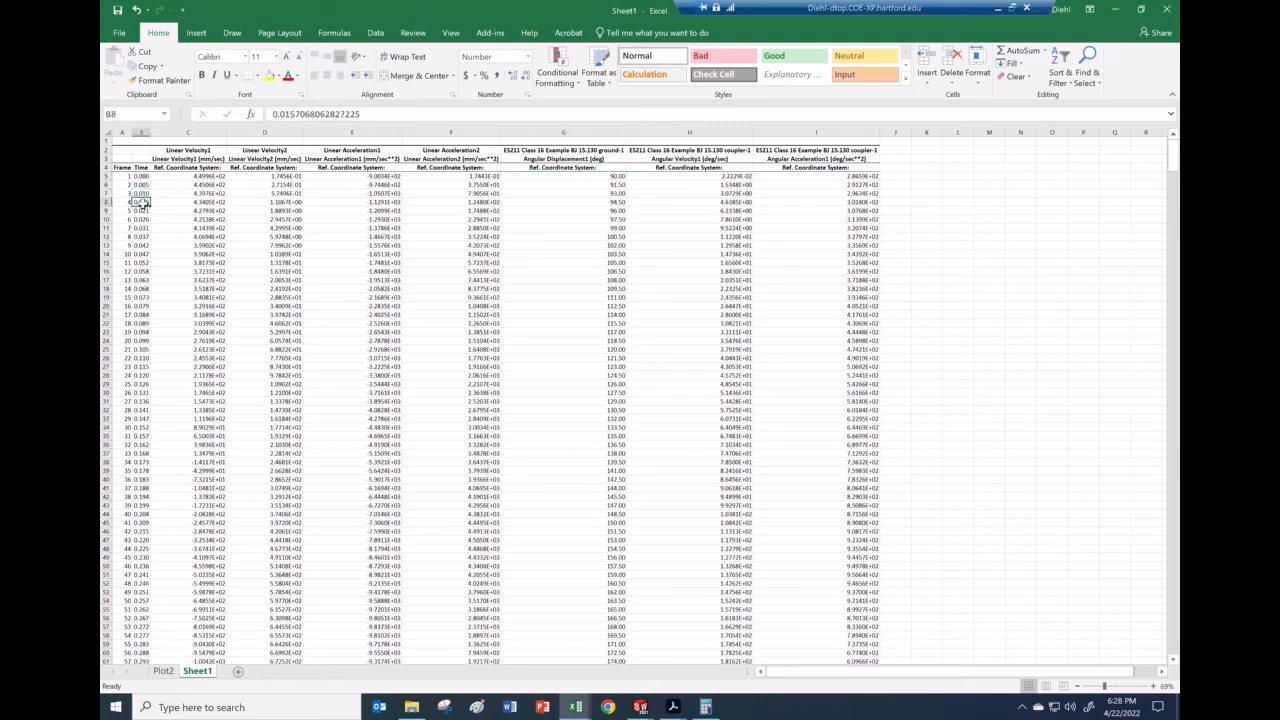
Step: Step down Sheet1's column G angular displacement values to cell G28
left_click(617, 185)
left_click(616, 196)
left_click(613, 204)
left_click(613, 219)
left_click(611, 230)
left_click(612, 245)
left_click(611, 271)
left_click(608, 297)
left_click(608, 323)
left_click(608, 375)
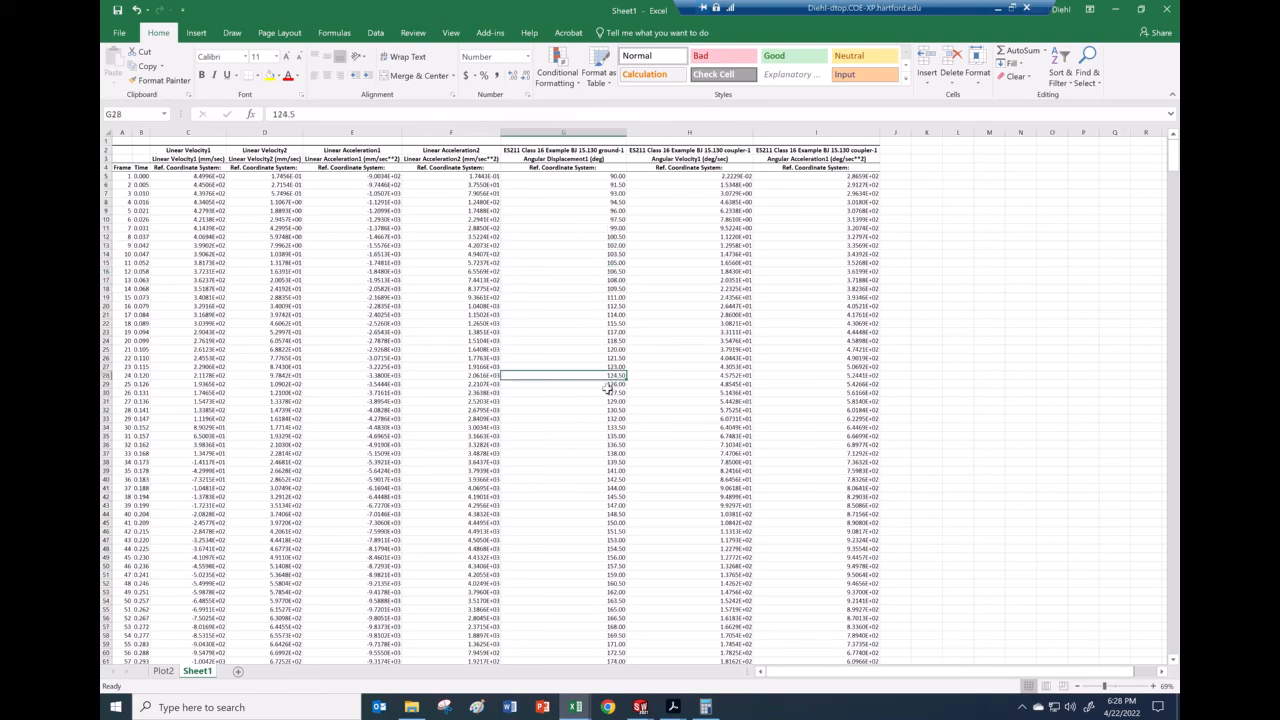
Step: In the Sheet3 workbook, inspect the crank angle values in cells C6 through C8
mouse_move(575, 707)
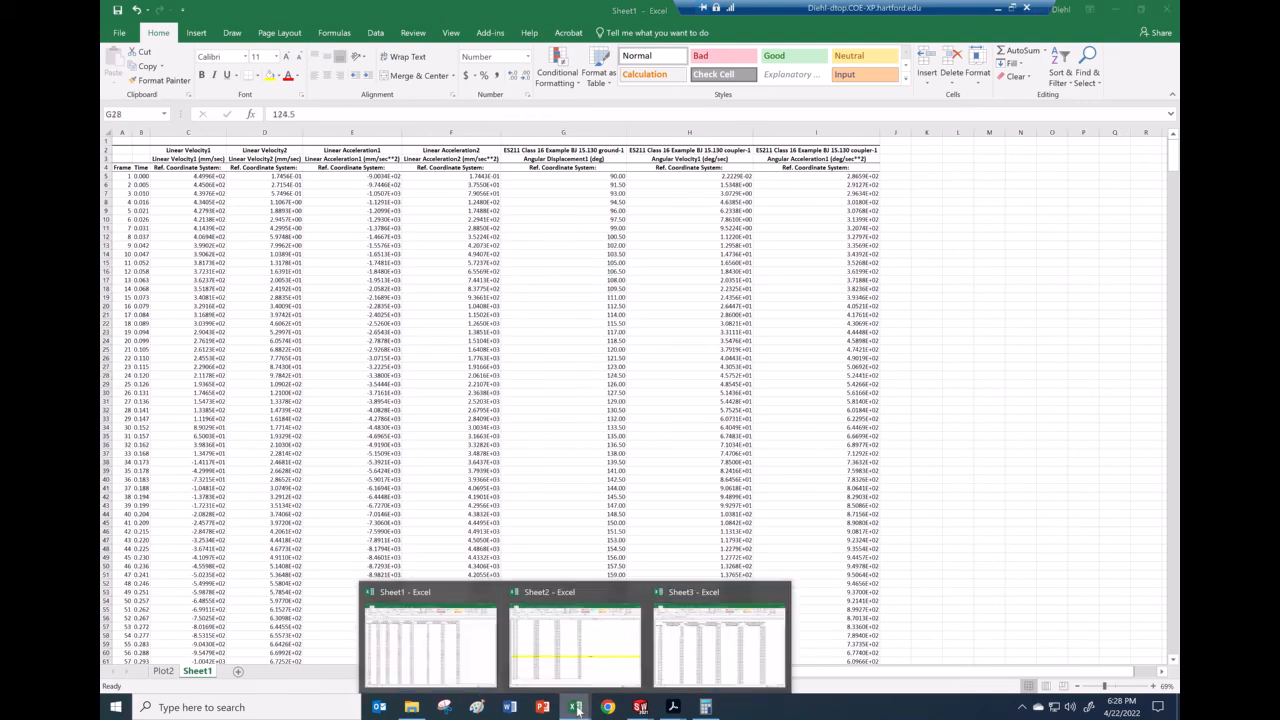
left_click(687, 660)
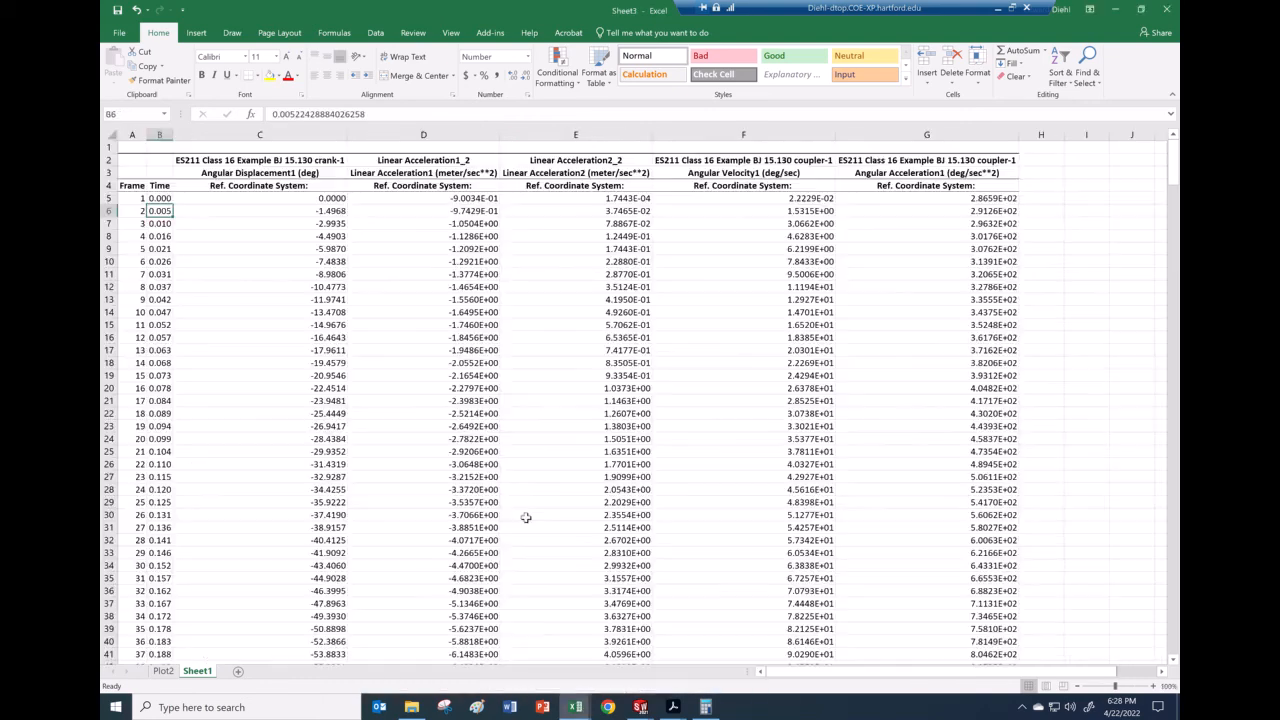
left_click(323, 211)
left_click(323, 223)
left_click(325, 236)
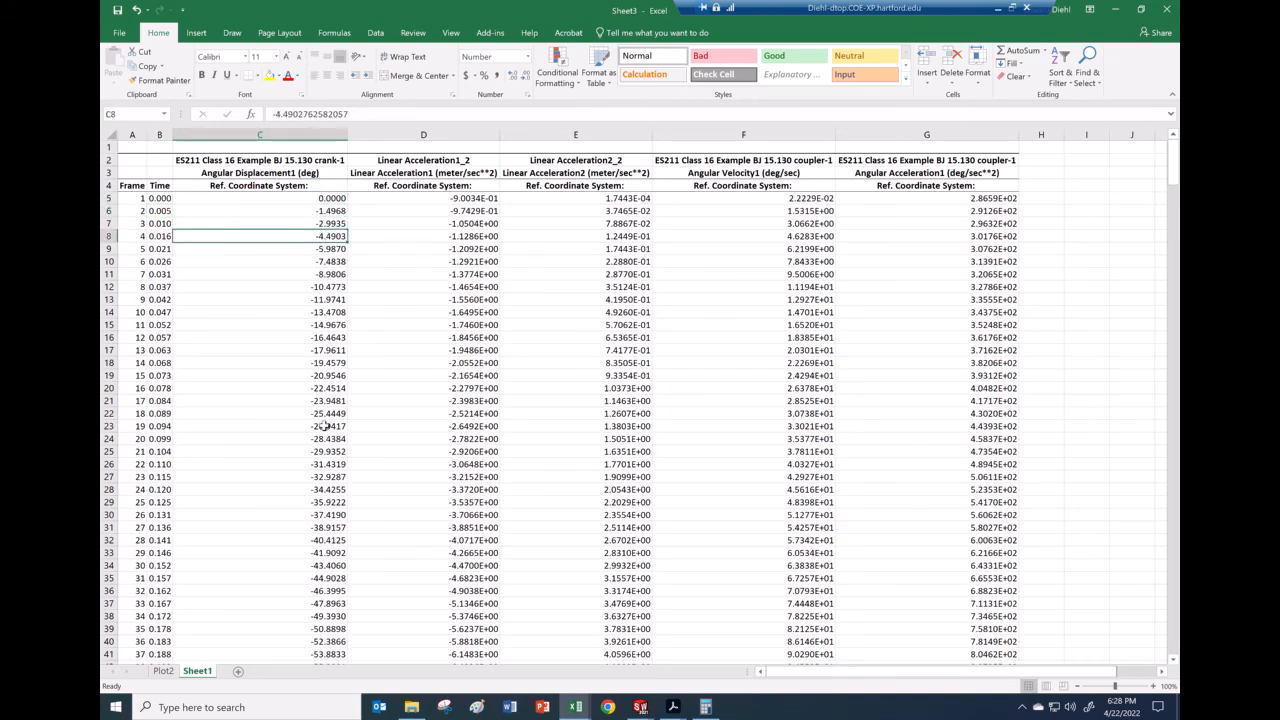
scroll(325, 426, "down", 18)
scroll(326, 426, "up", 18)
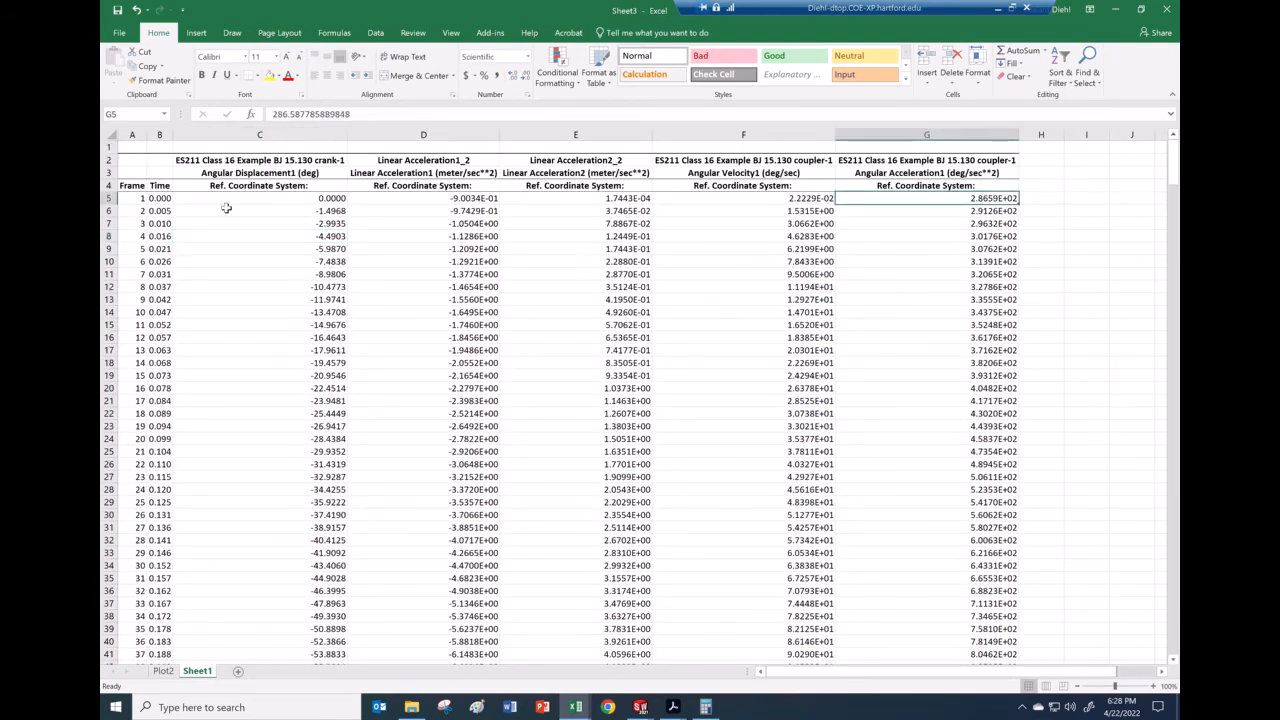
Step: Select the first two result rows and scroll down to the data around row 245
left_click_drag(160, 199, 960, 210)
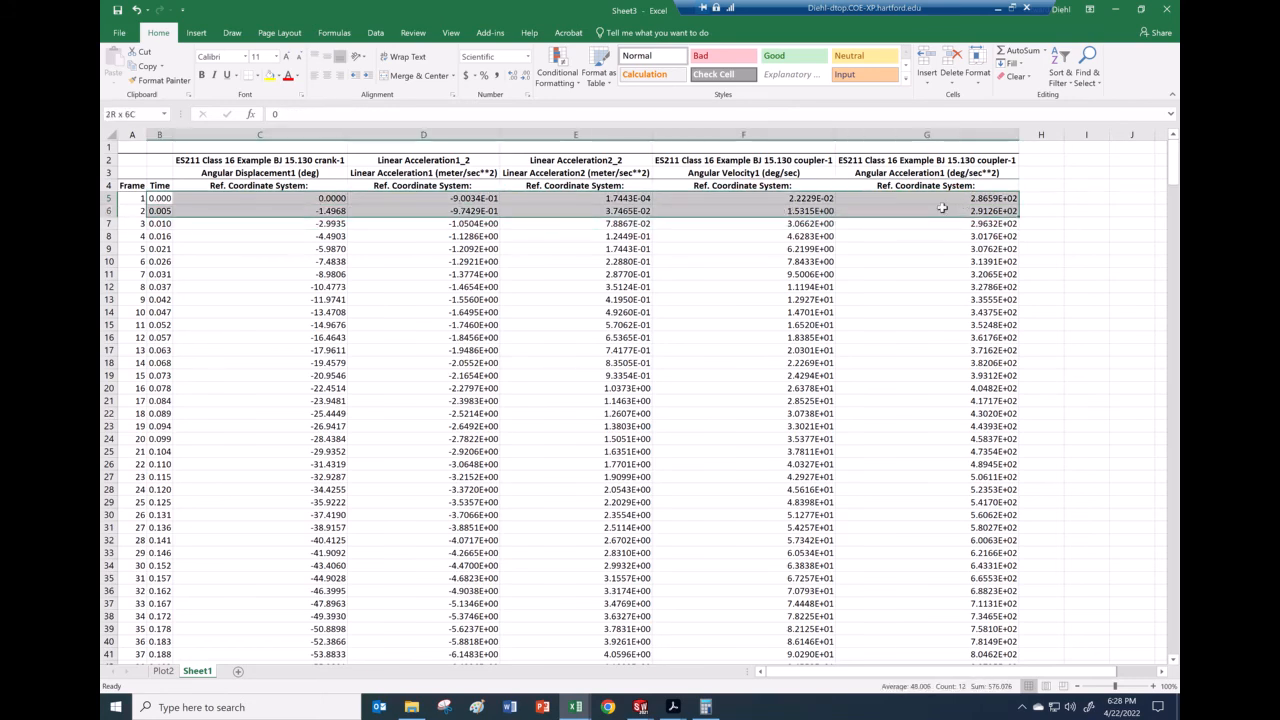
scroll(263, 413, "down", 20)
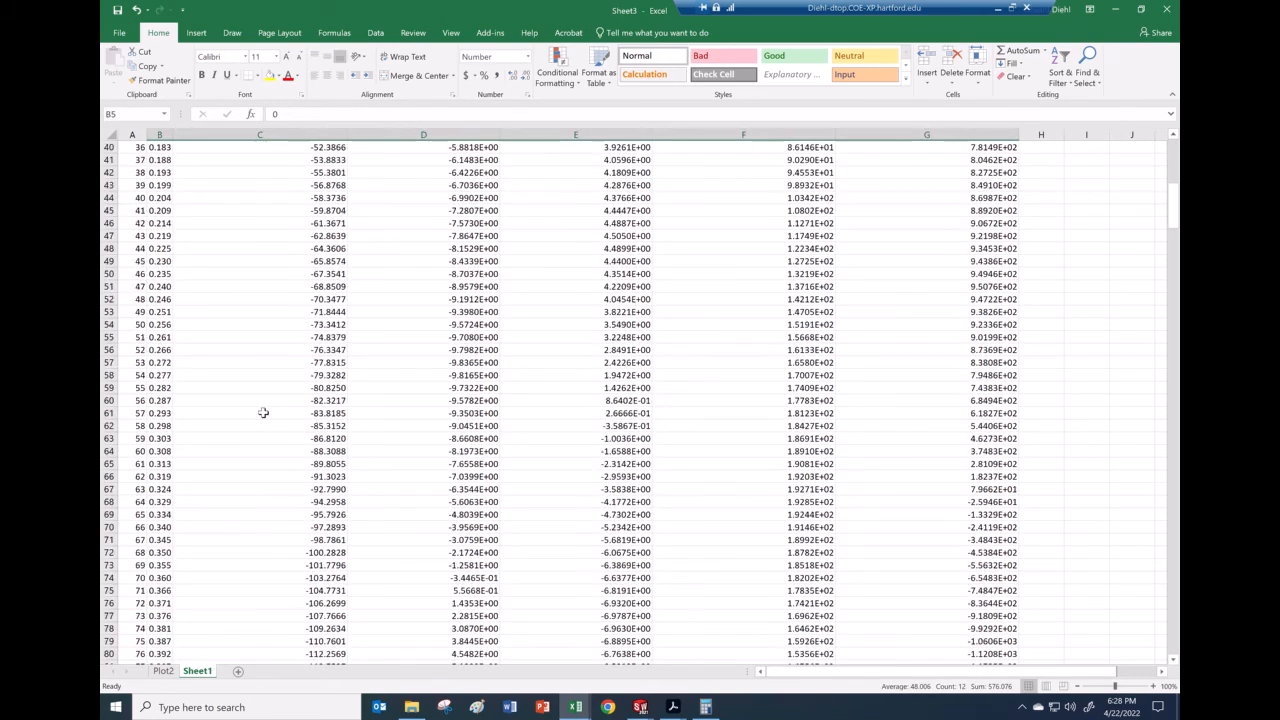
scroll(263, 413, "down", 20)
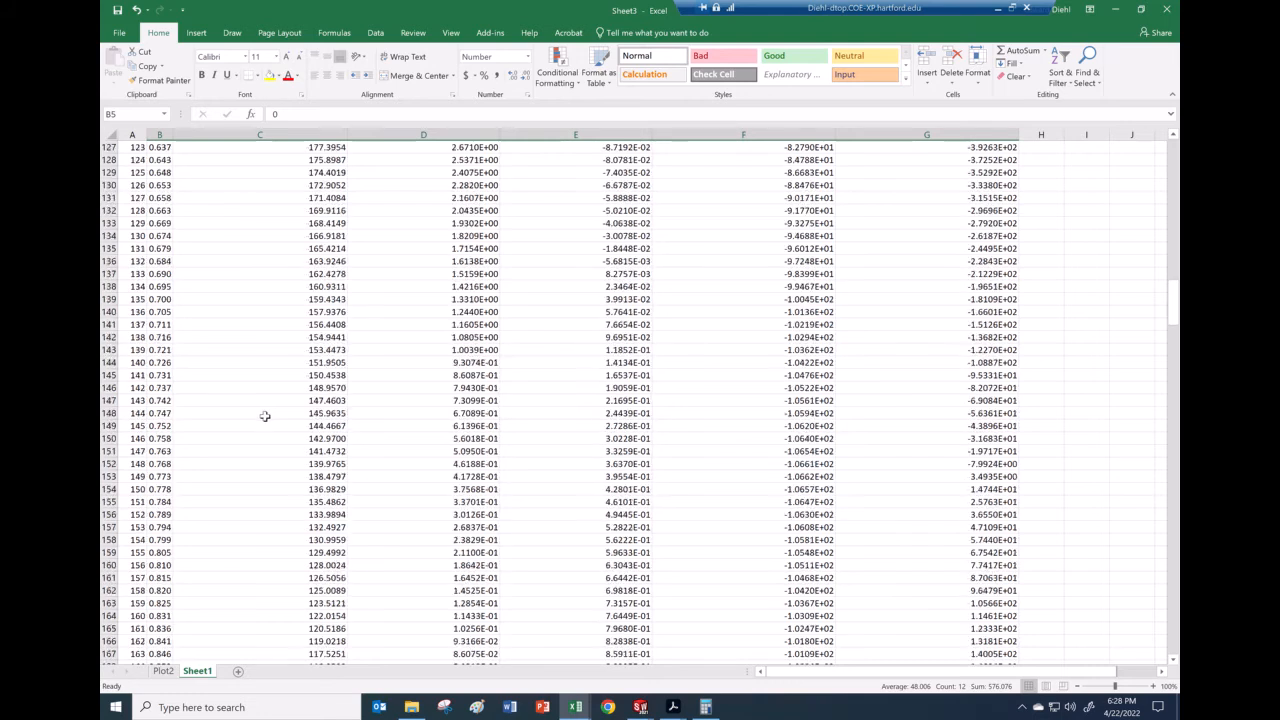
scroll(266, 417, "down", 6)
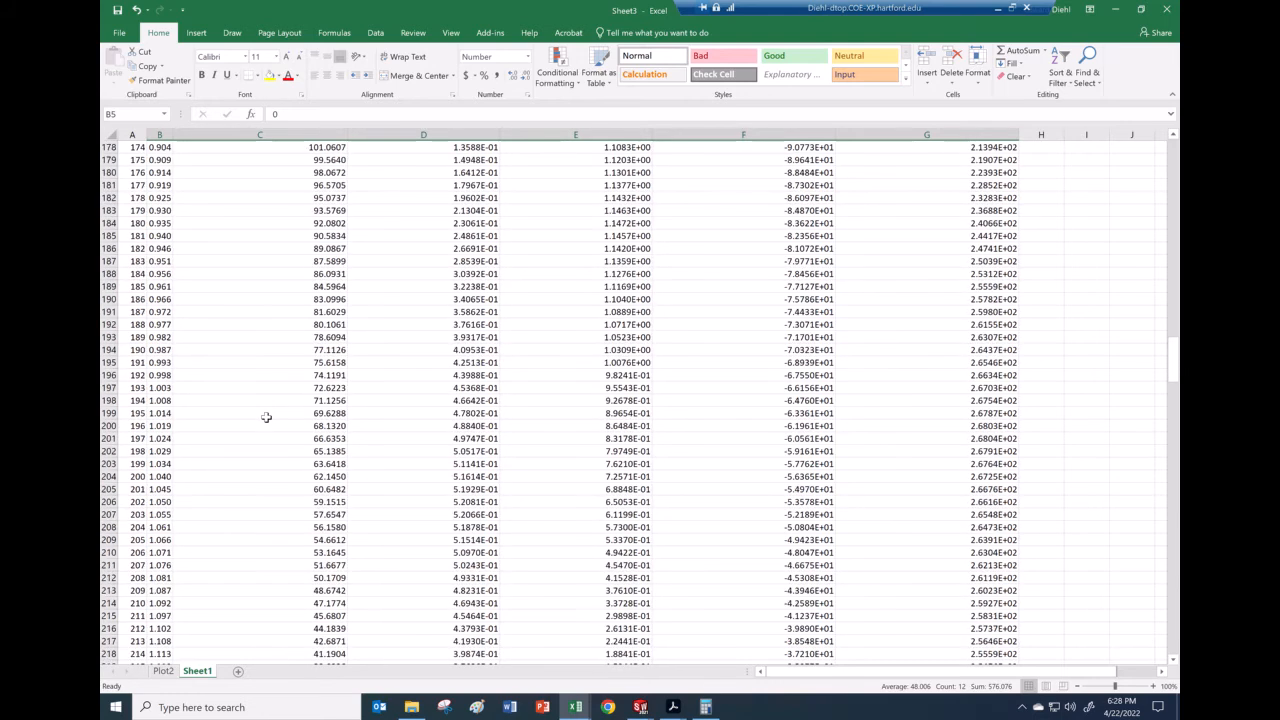
scroll(266, 417, "down", 2)
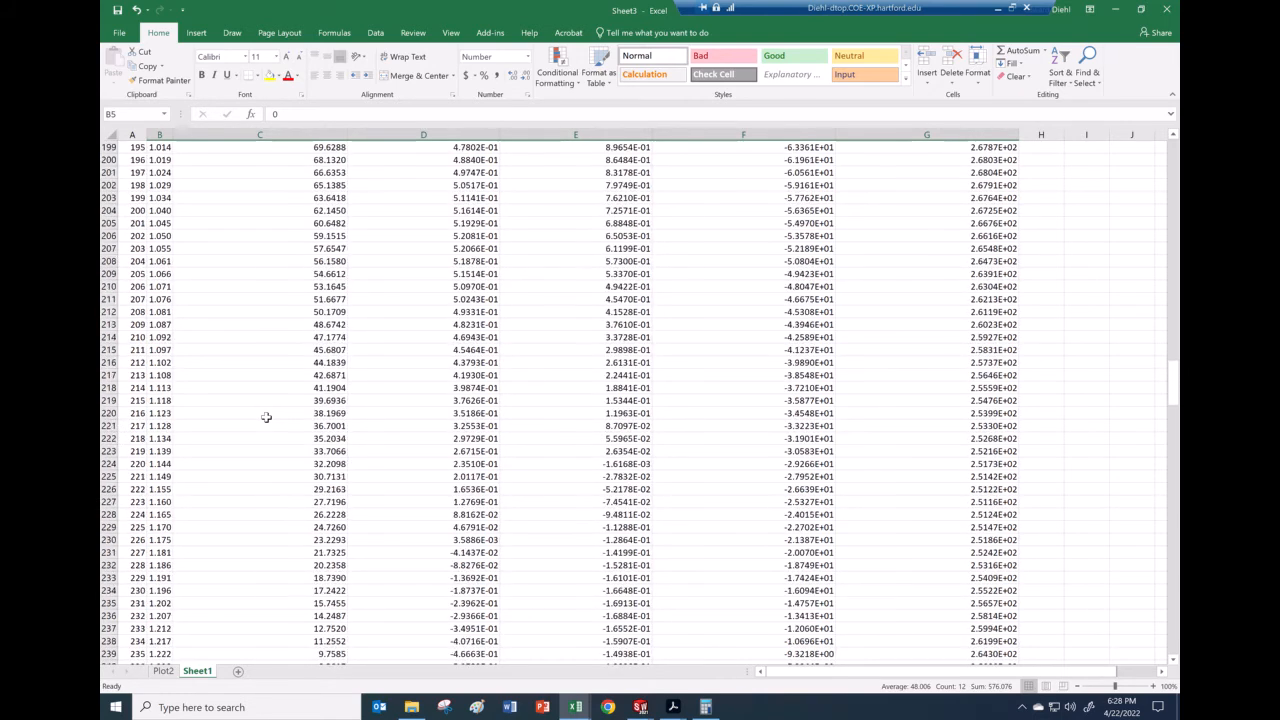
scroll(266, 417, "up", 9)
scroll(266, 417, "up", 20)
scroll(266, 417, "up", 15)
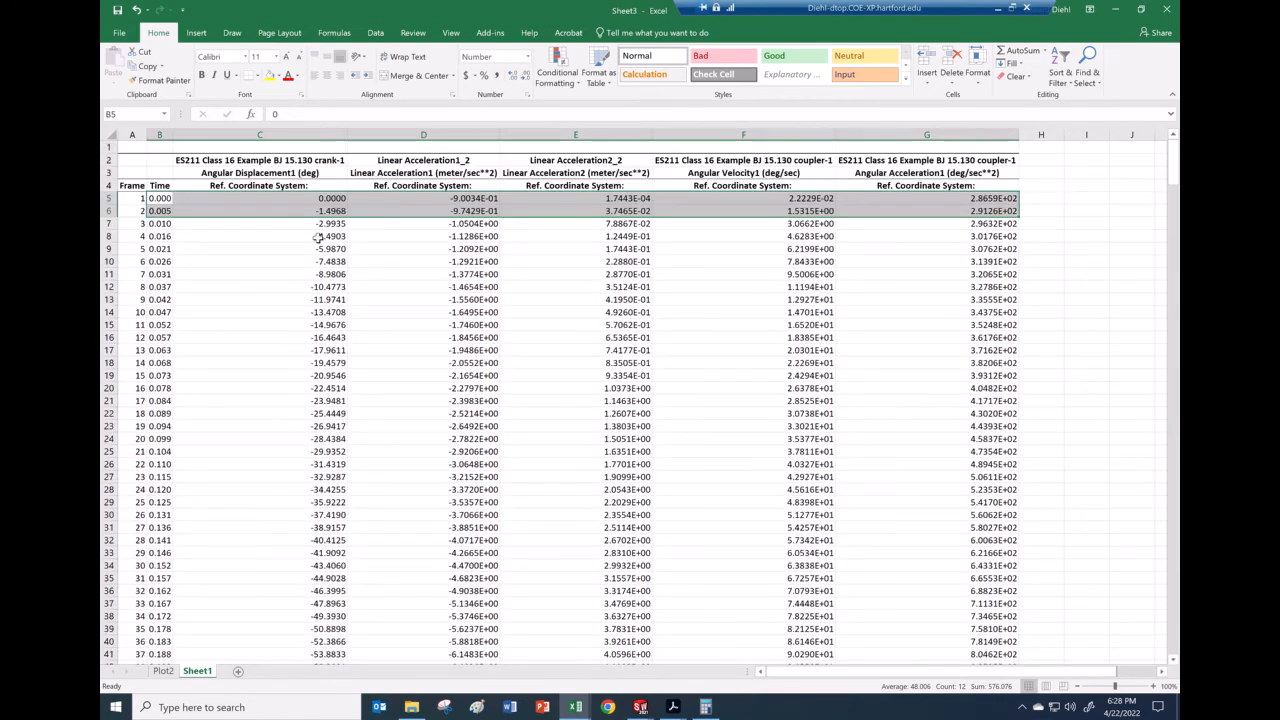
scroll(325, 420, "down", 20)
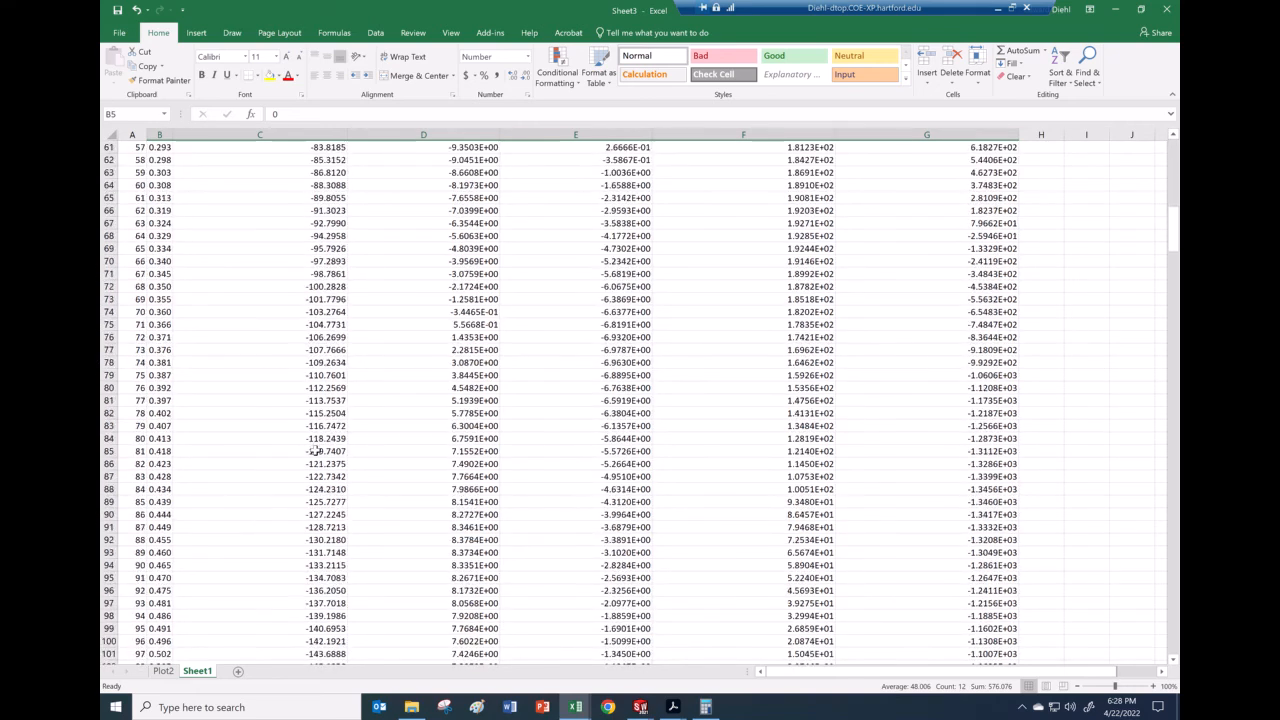
scroll(312, 451, "down", 20)
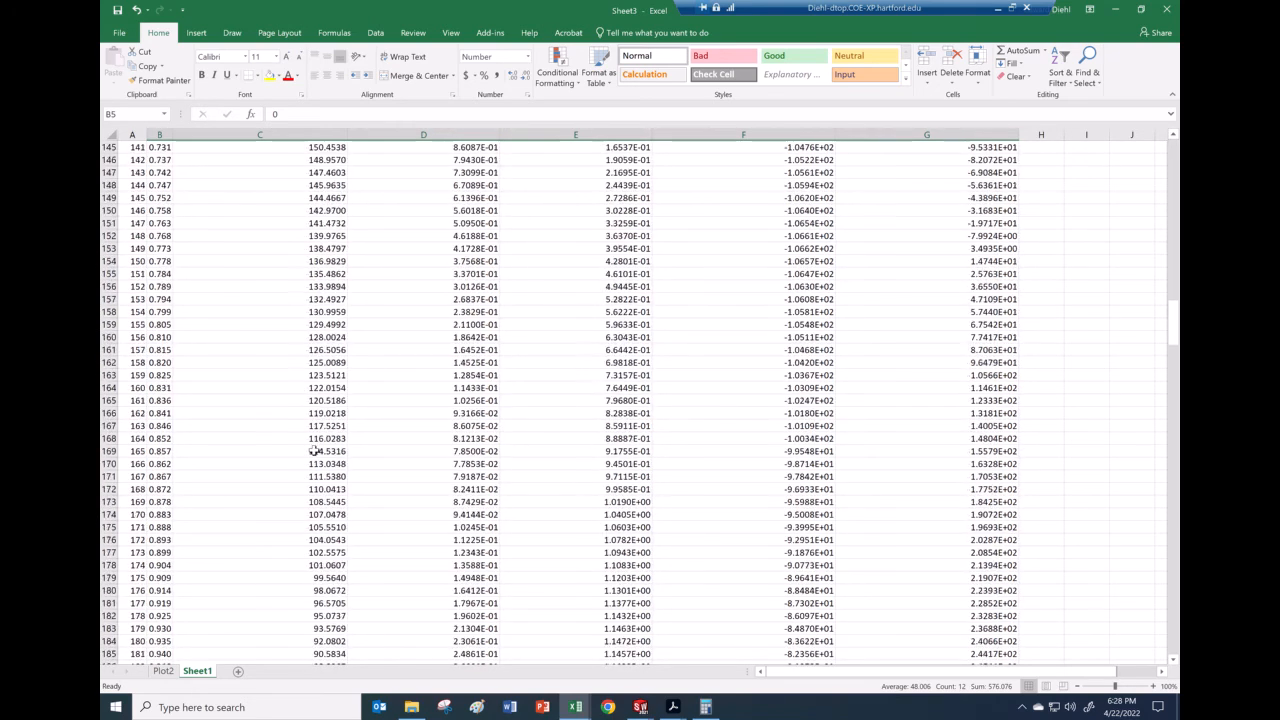
scroll(315, 451, "down", 18)
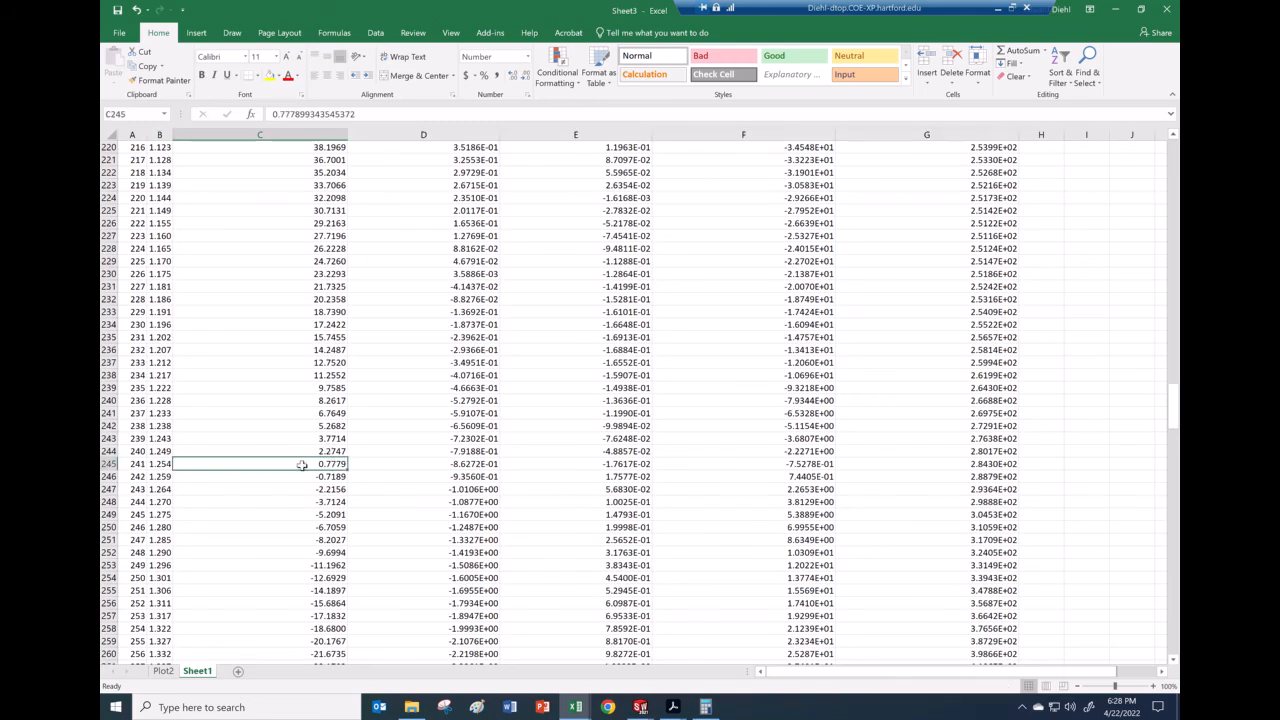
Step: Fill row 245 of Sheet3 yellow and check the angular acceleration in G245
left_click(108, 464)
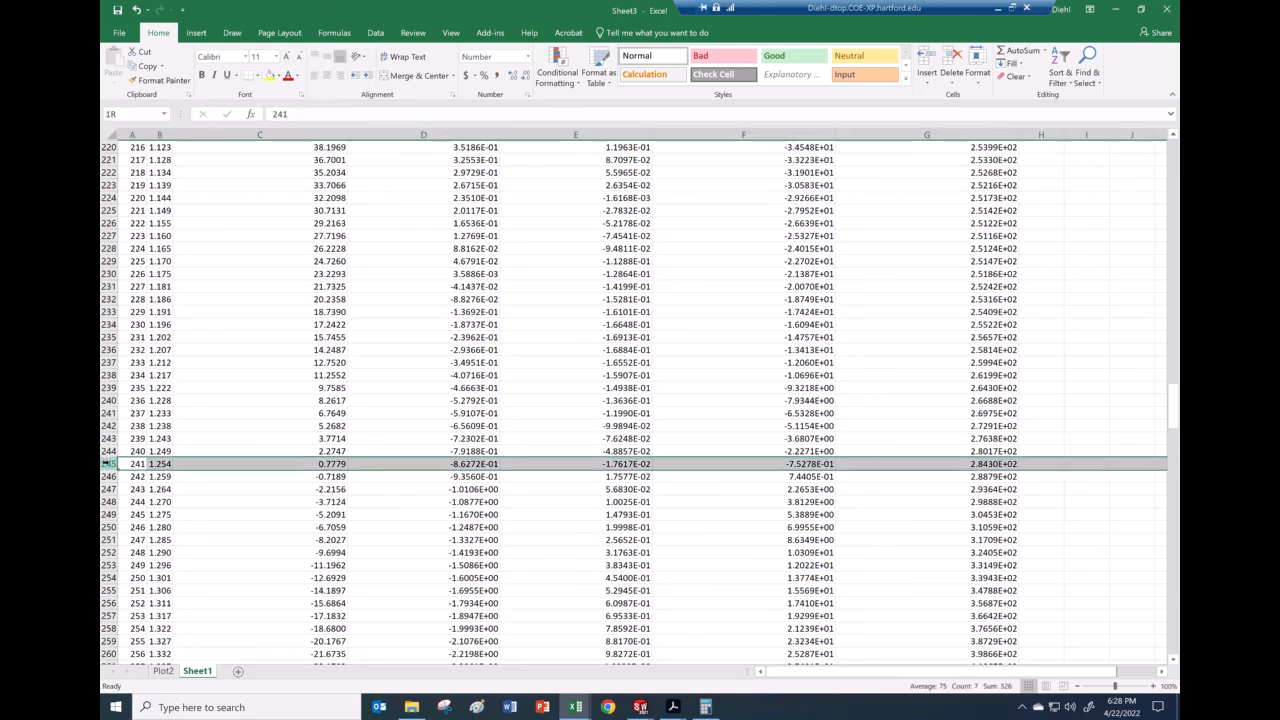
left_click(269, 76)
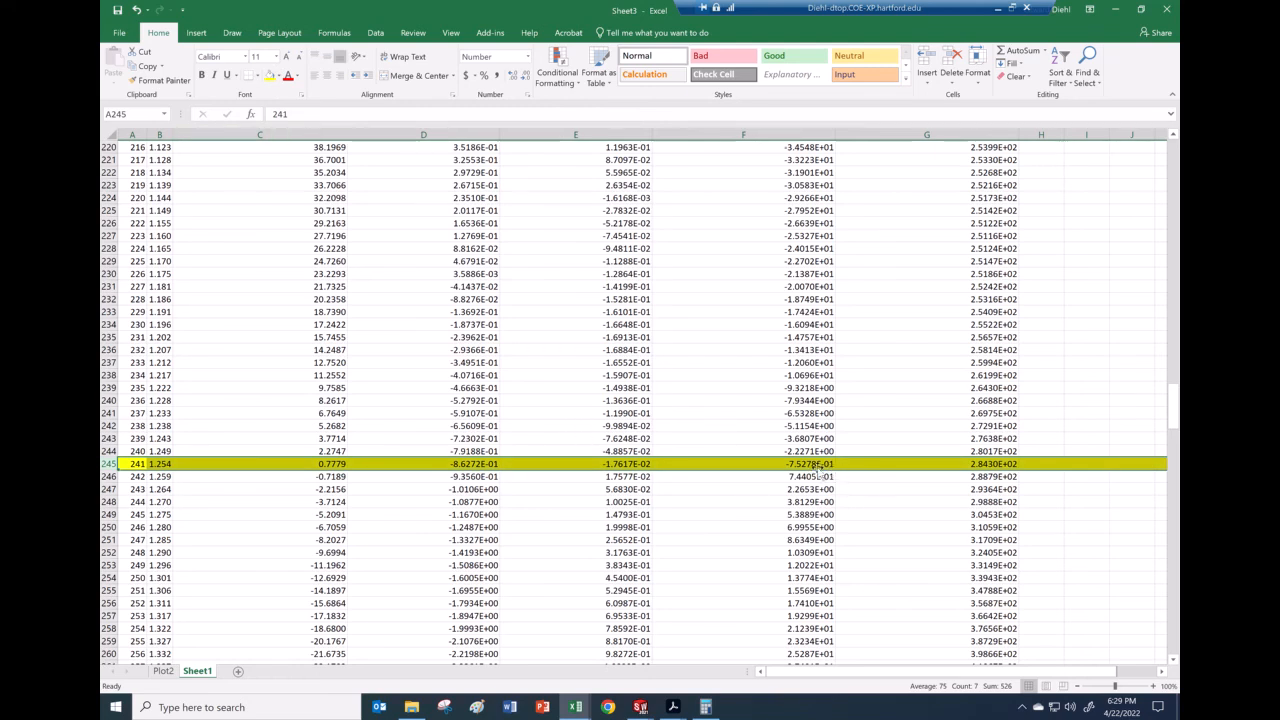
left_click(984, 464)
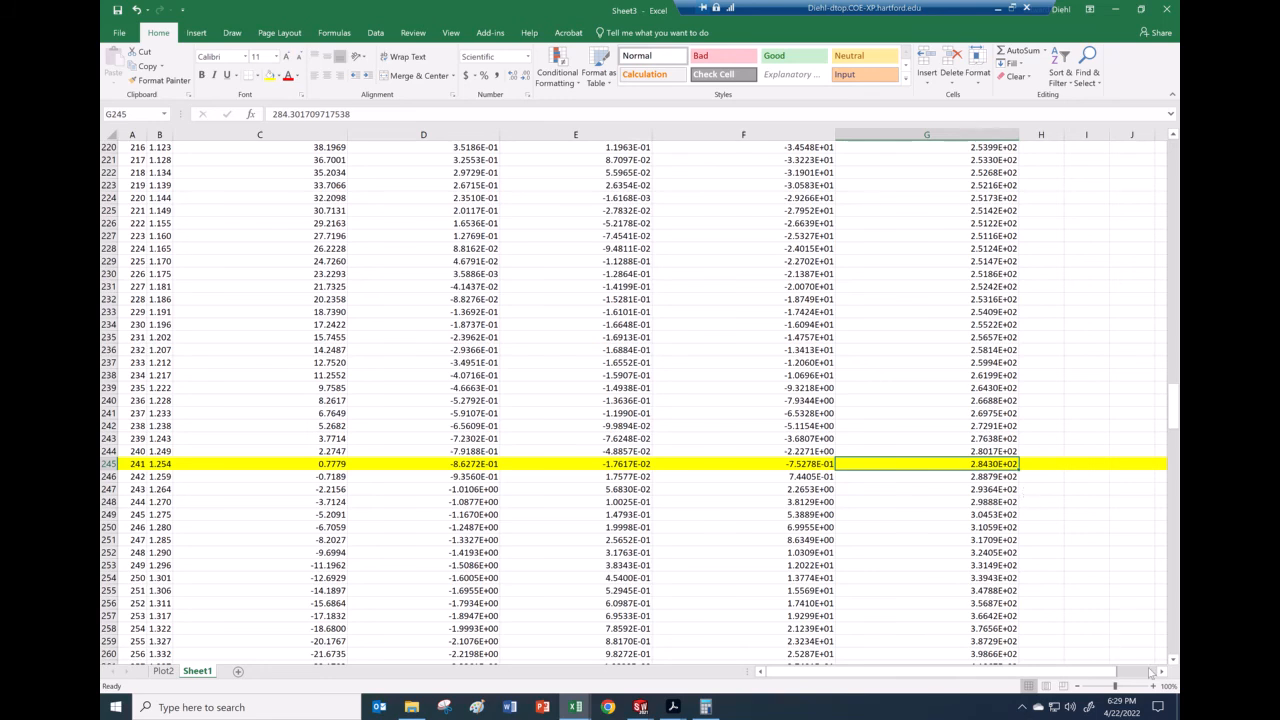
Step: Return to the Sheet1 workbook
left_click_drag(1119, 673, 1153, 672)
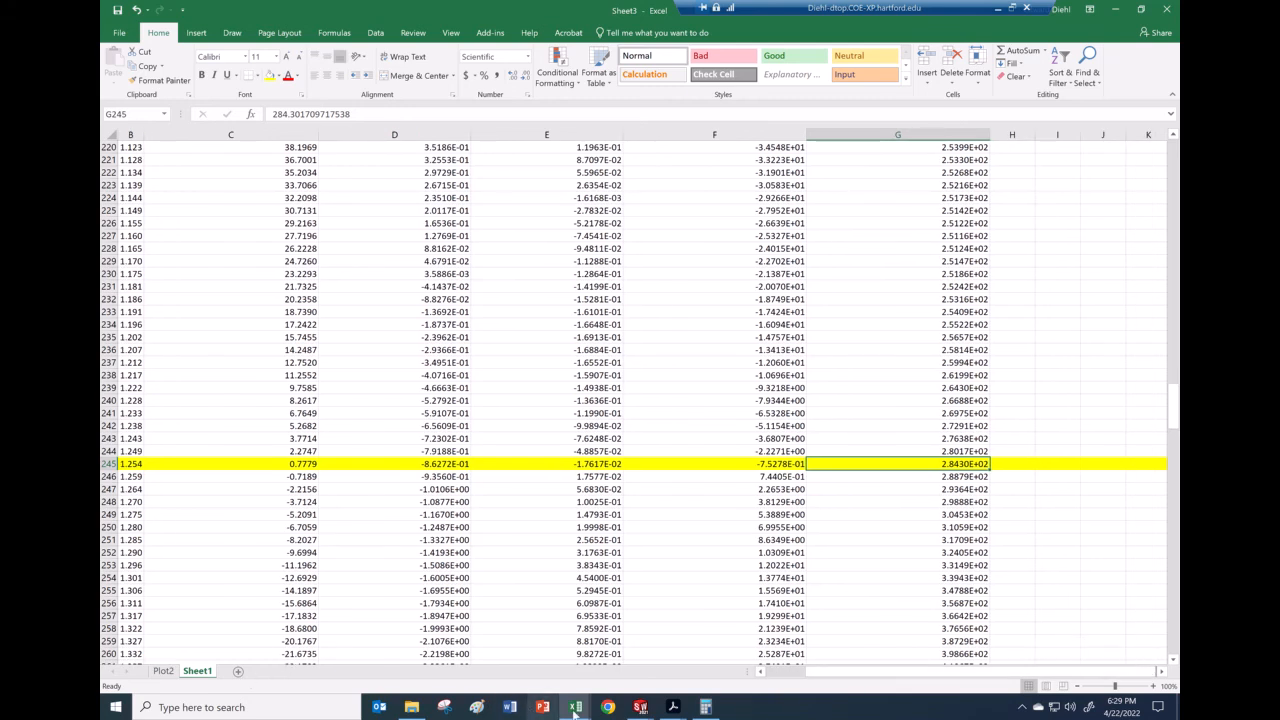
mouse_move(575, 707)
left_click(428, 660)
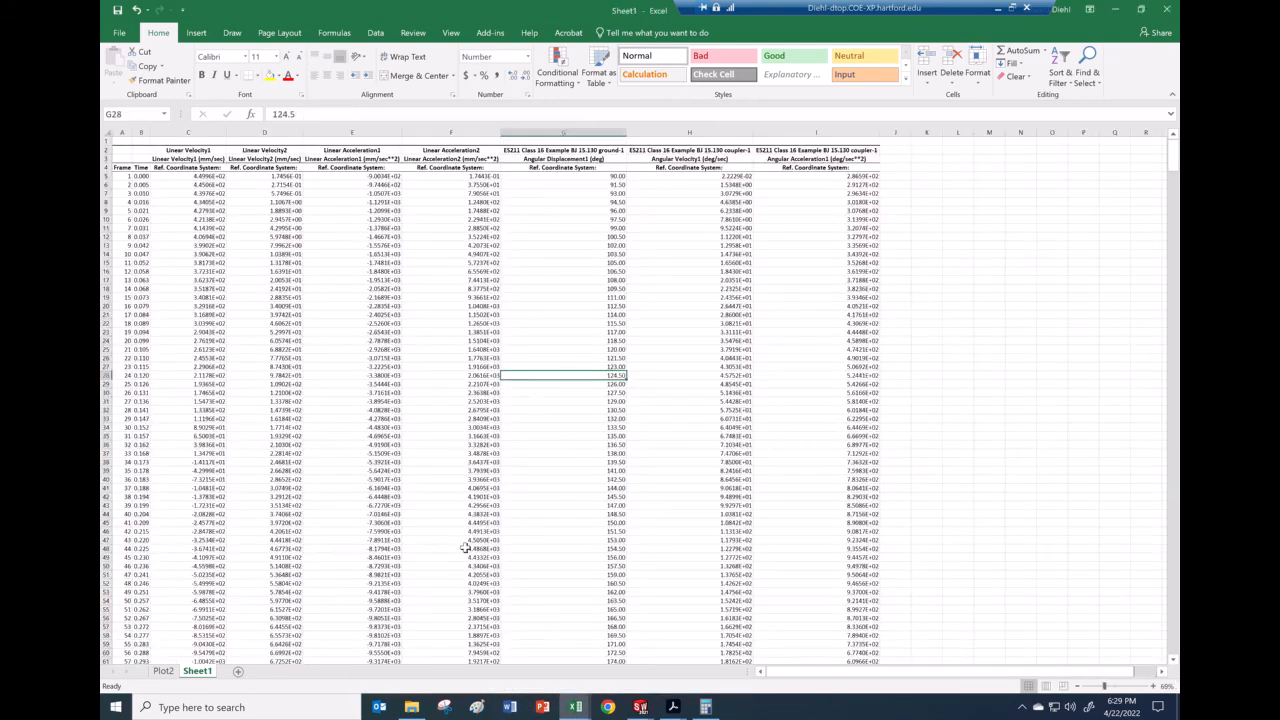
Step: Check the radians conversion in cell L245, then the last frame number in row 960
scroll(465, 547, "down", 20)
scroll(440, 555, "down", 20)
scroll(436, 559, "down", 12)
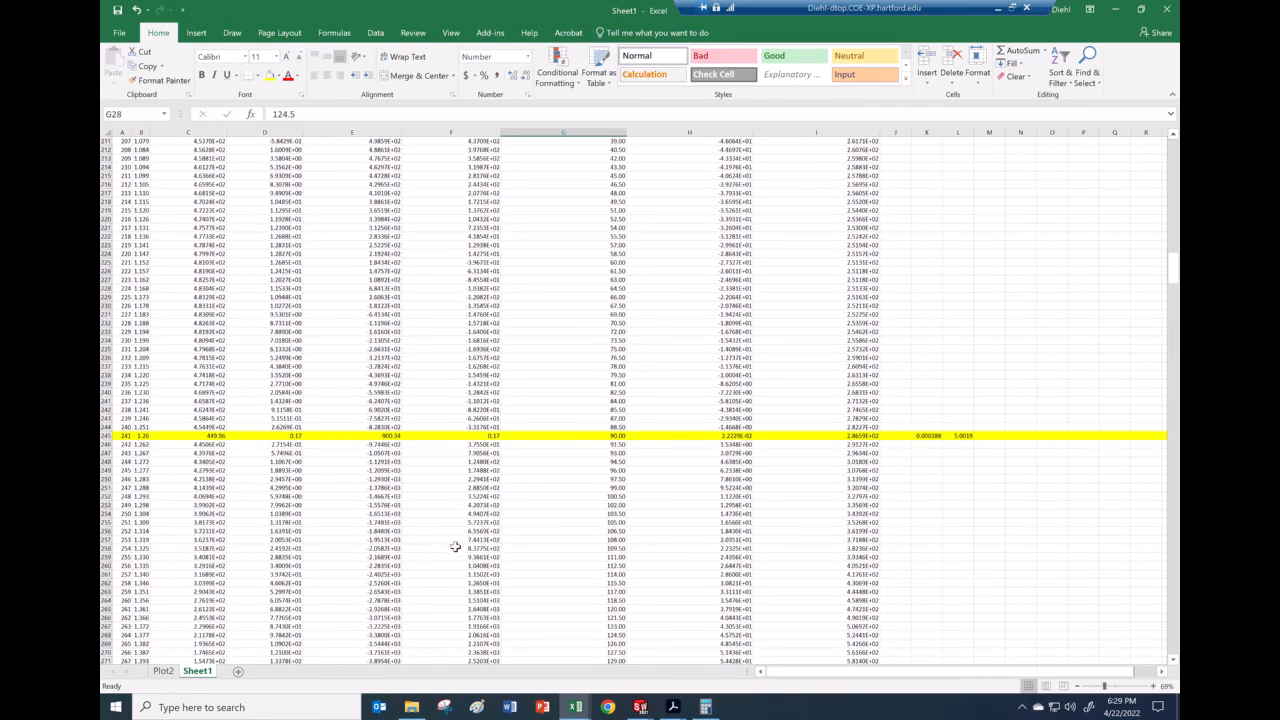
left_click(960, 436)
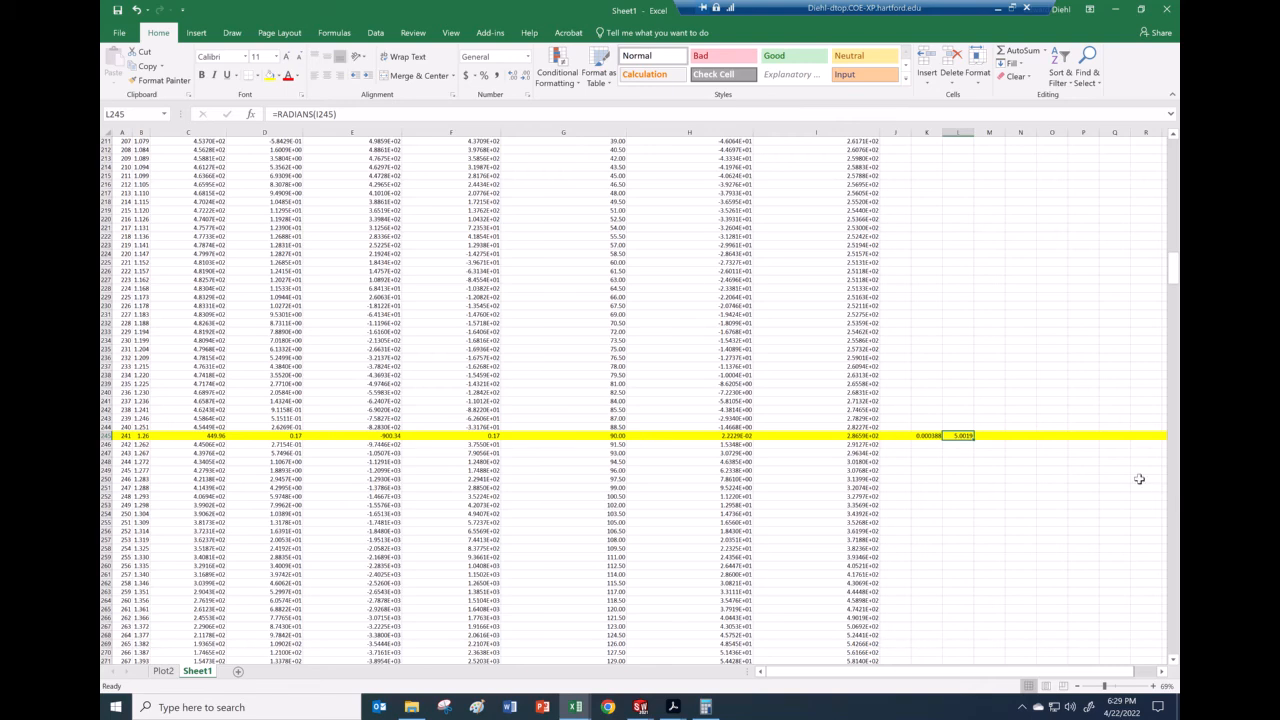
left_click_drag(1175, 274, 1176, 640)
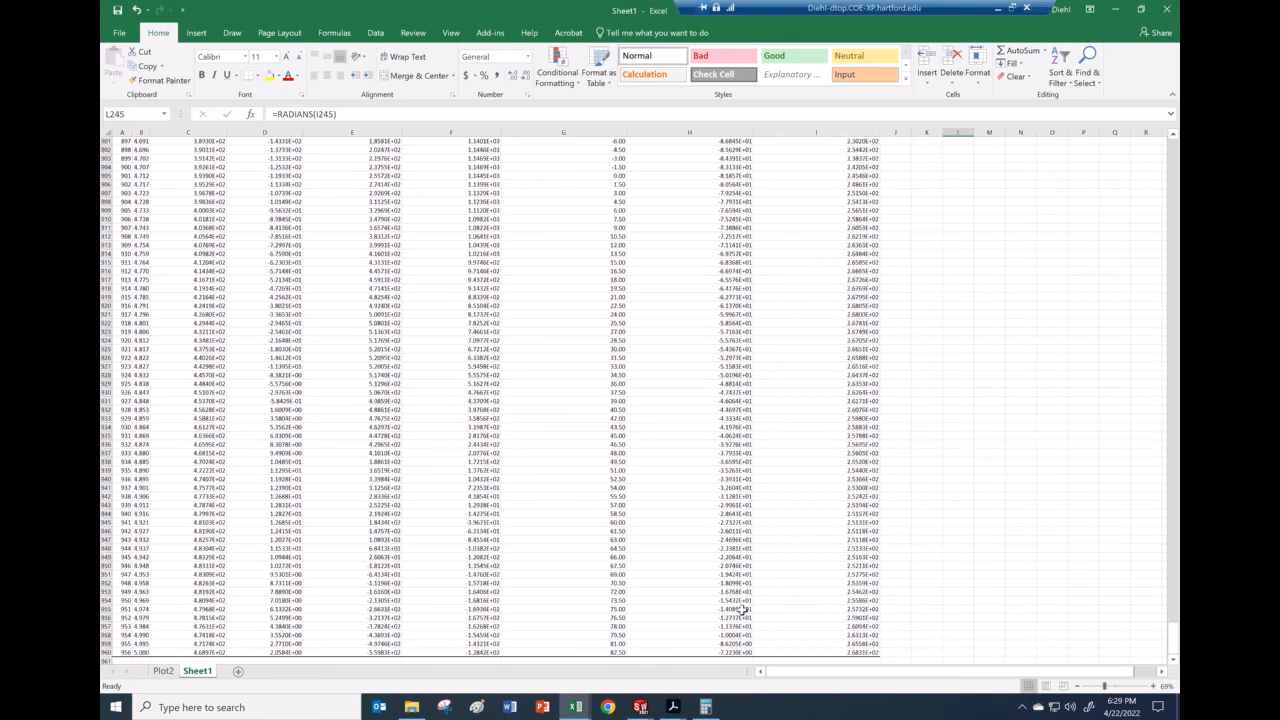
left_click(125, 652)
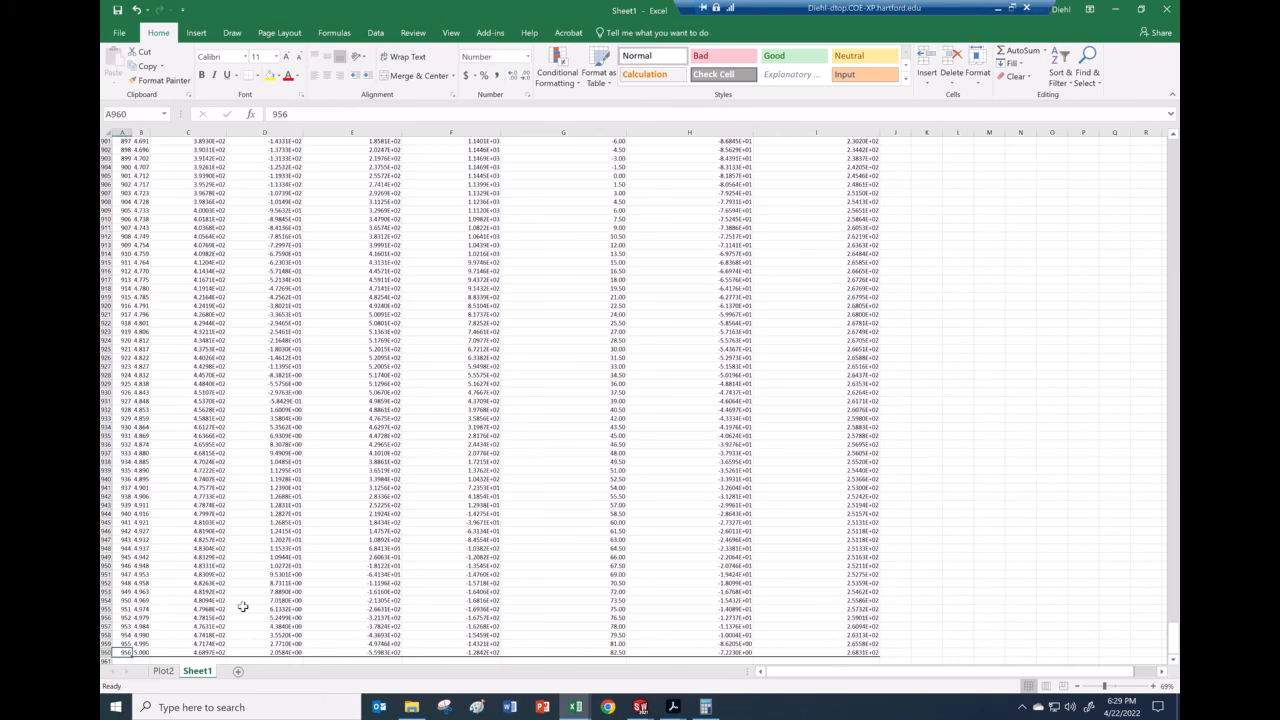
Step: Close the Sheet3 workbook, choosing Don't Save
mouse_move(577, 705)
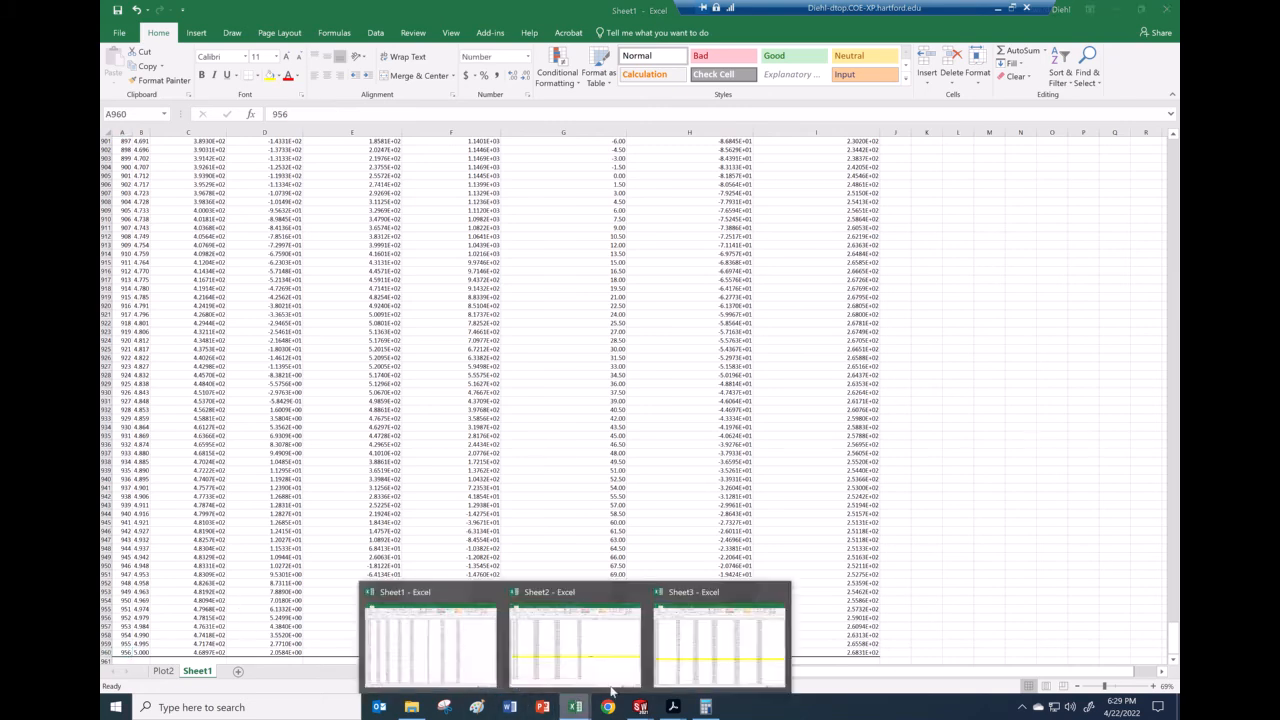
left_click(690, 668)
left_click_drag(1176, 444, 1165, 655)
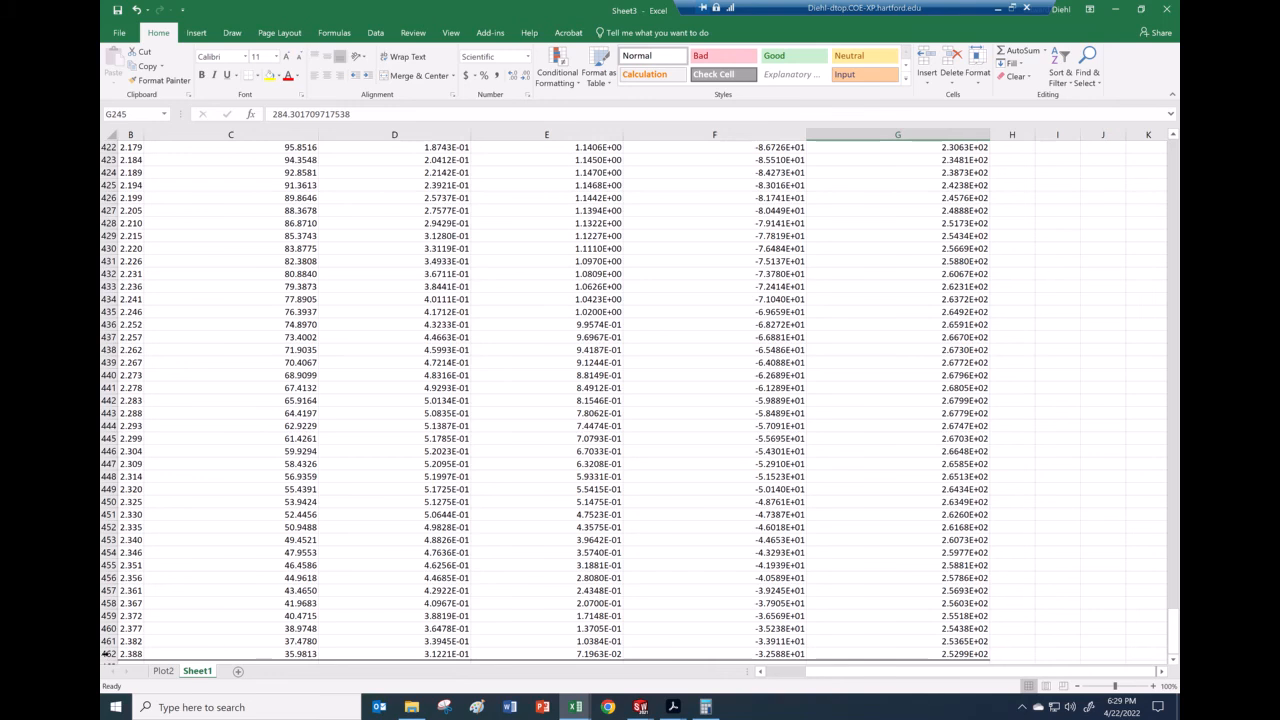
left_click_drag(1178, 638, 1175, 165)
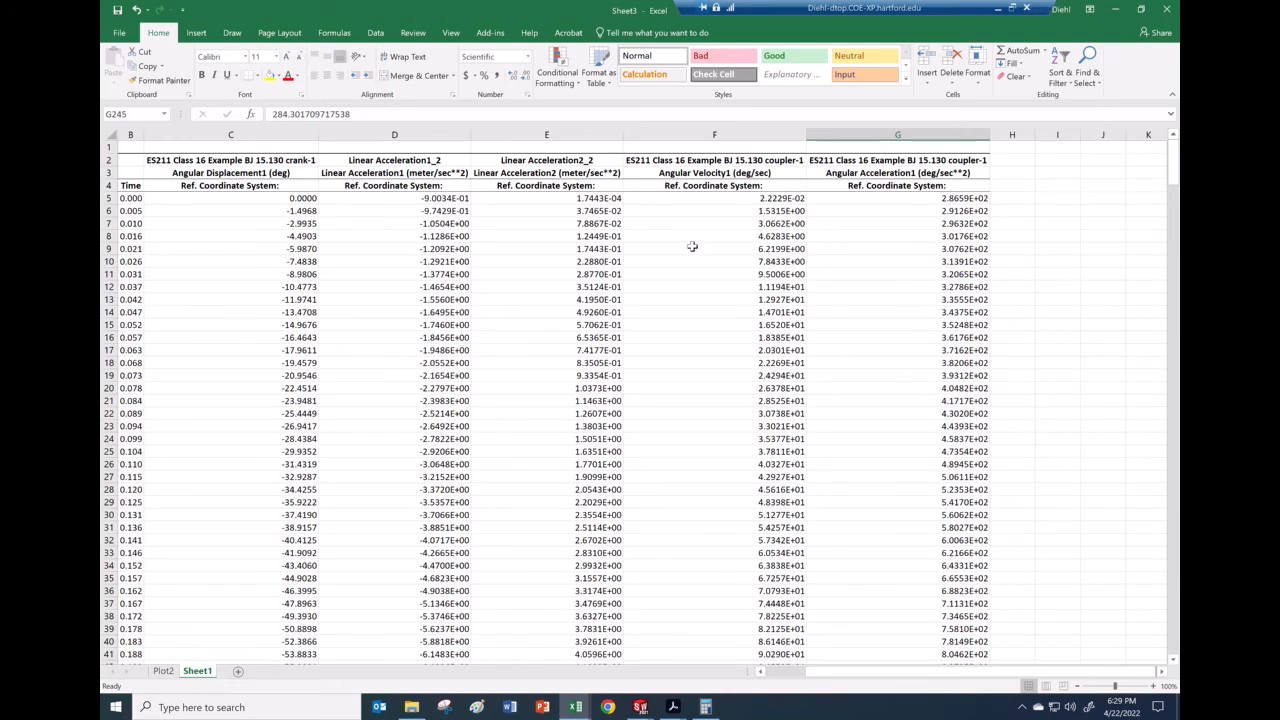
left_click(1166, 9)
left_click(649, 370)
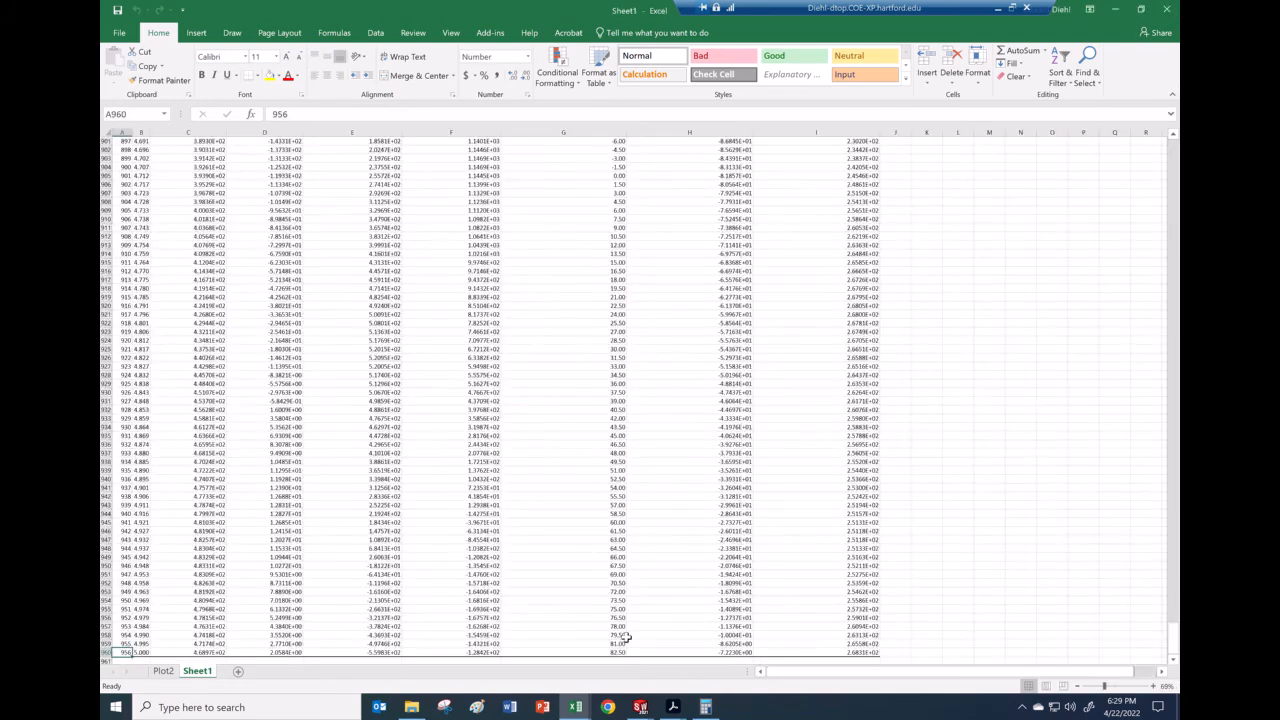
left_click(648, 703)
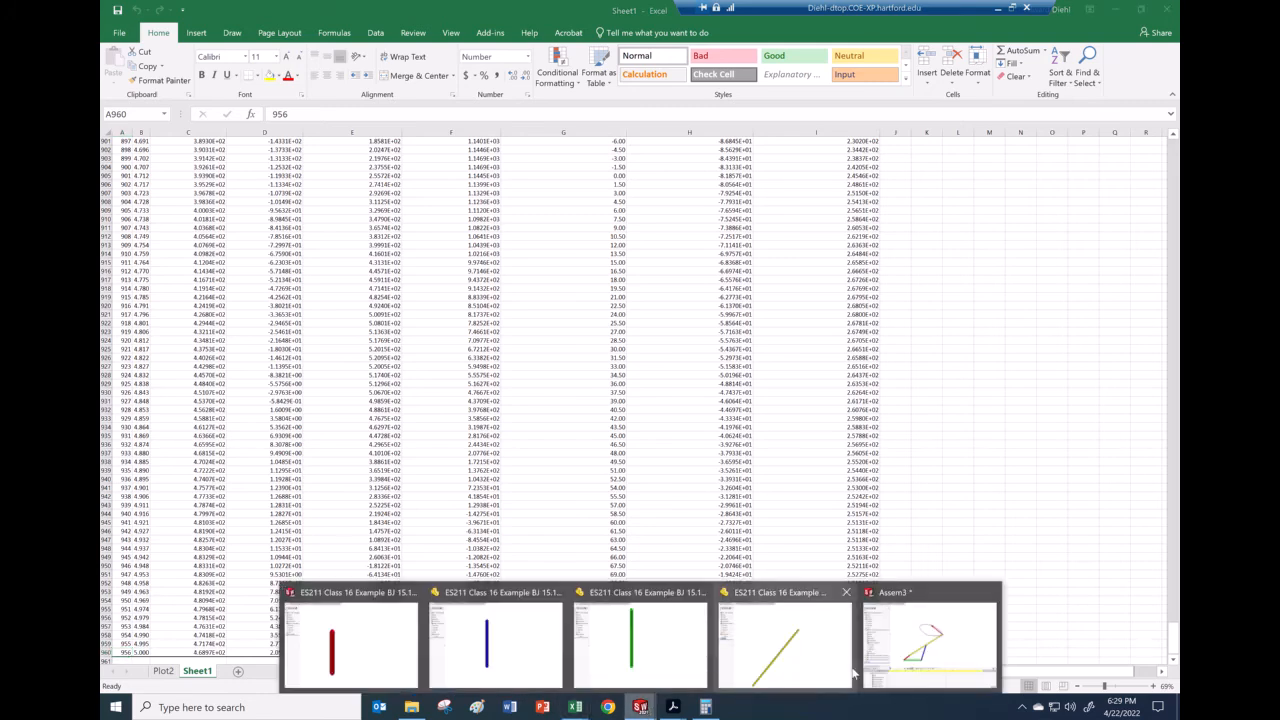
Step: Open the 'ES211 Class 16 Example BJ 15.130' assembly from the Class 16 Examples folder
left_click(921, 658)
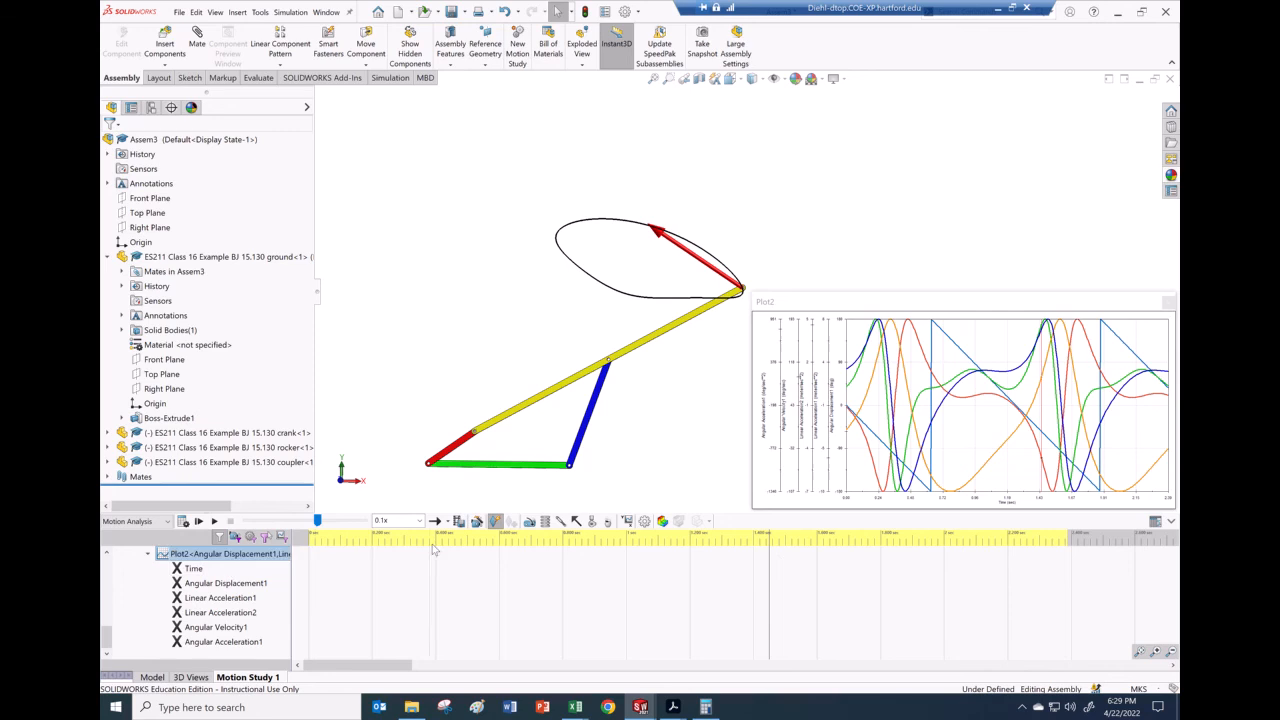
left_click(179, 13)
left_click(203, 47)
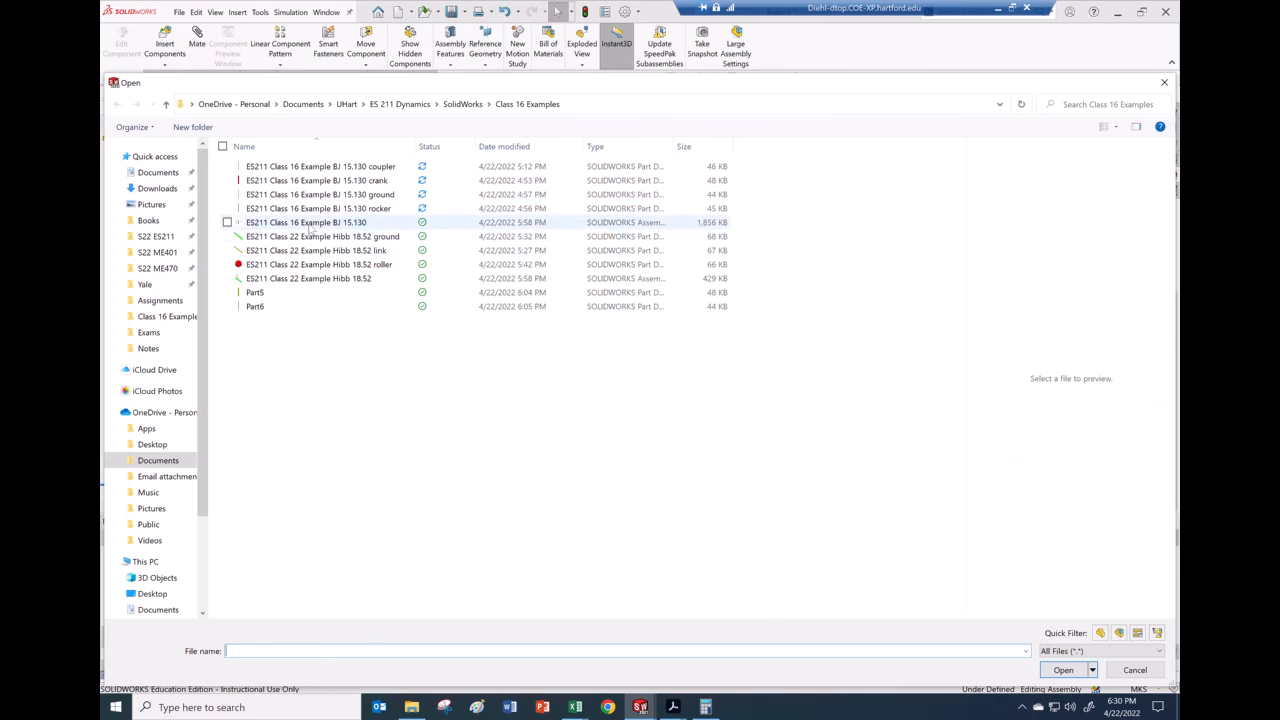
left_click(310, 224)
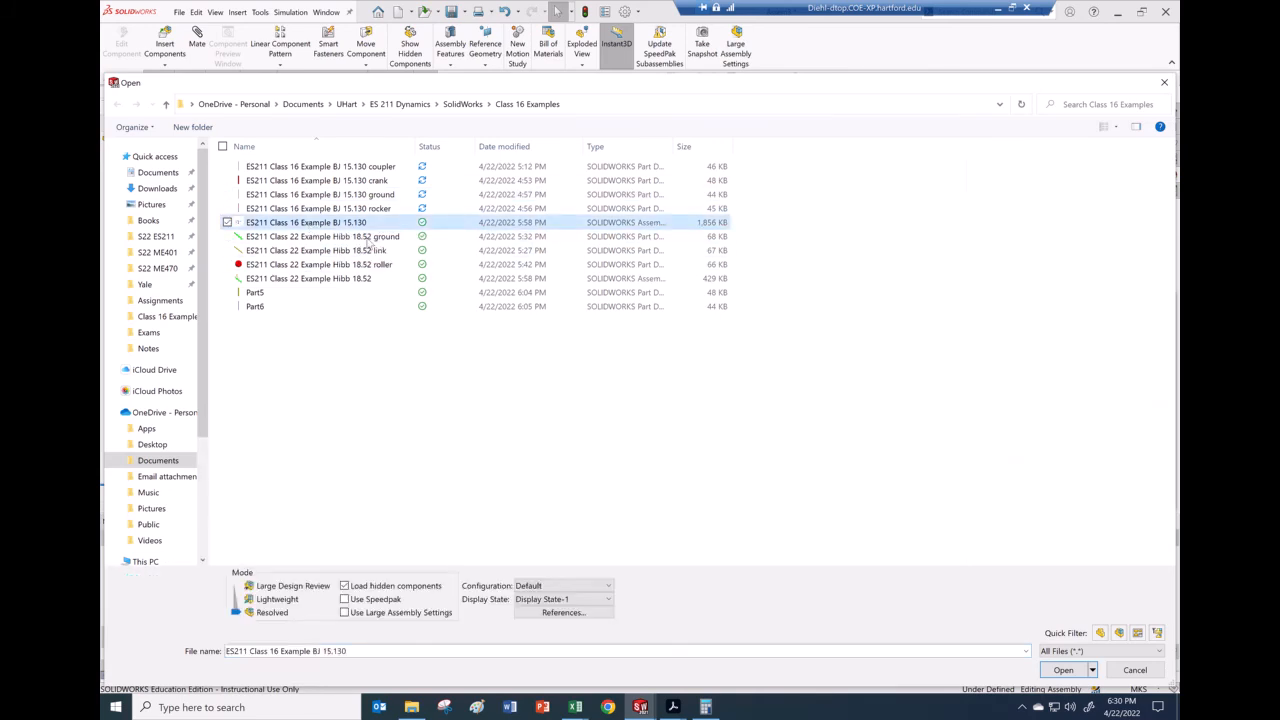
left_click(1063, 670)
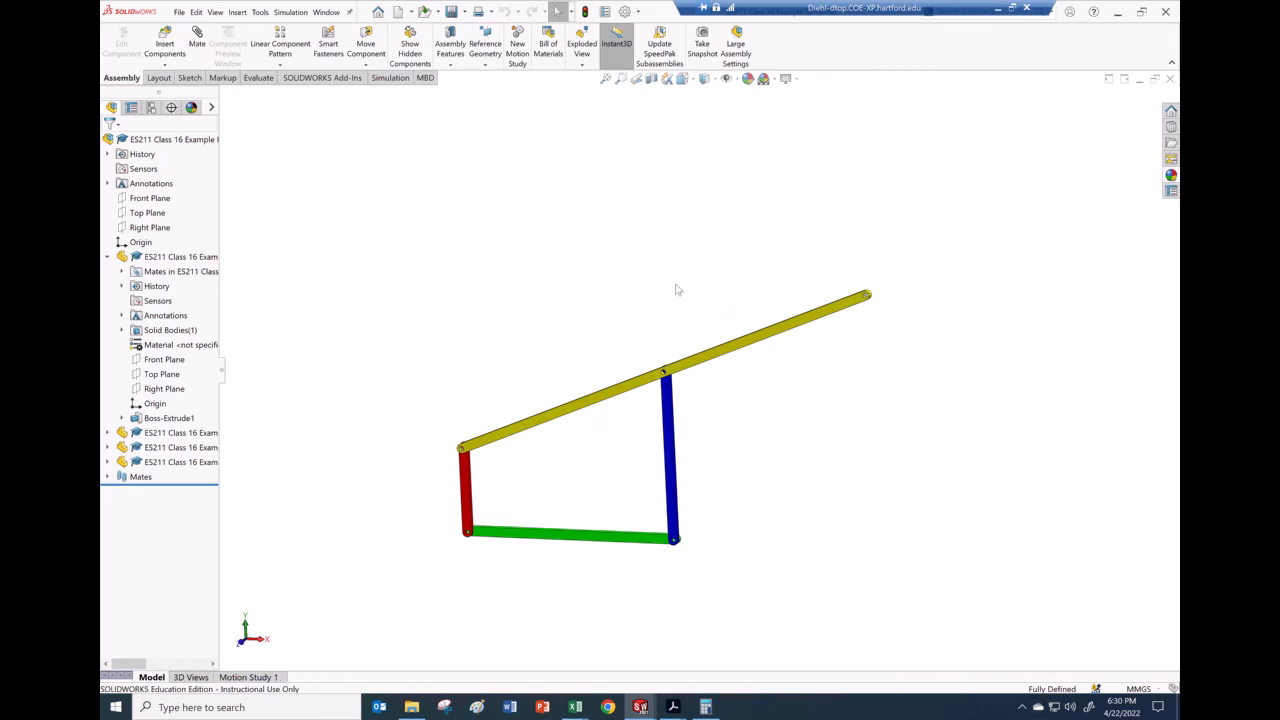
Step: Open Motion Study 1, review its properties, and play the linkage animation once
left_click(252, 677)
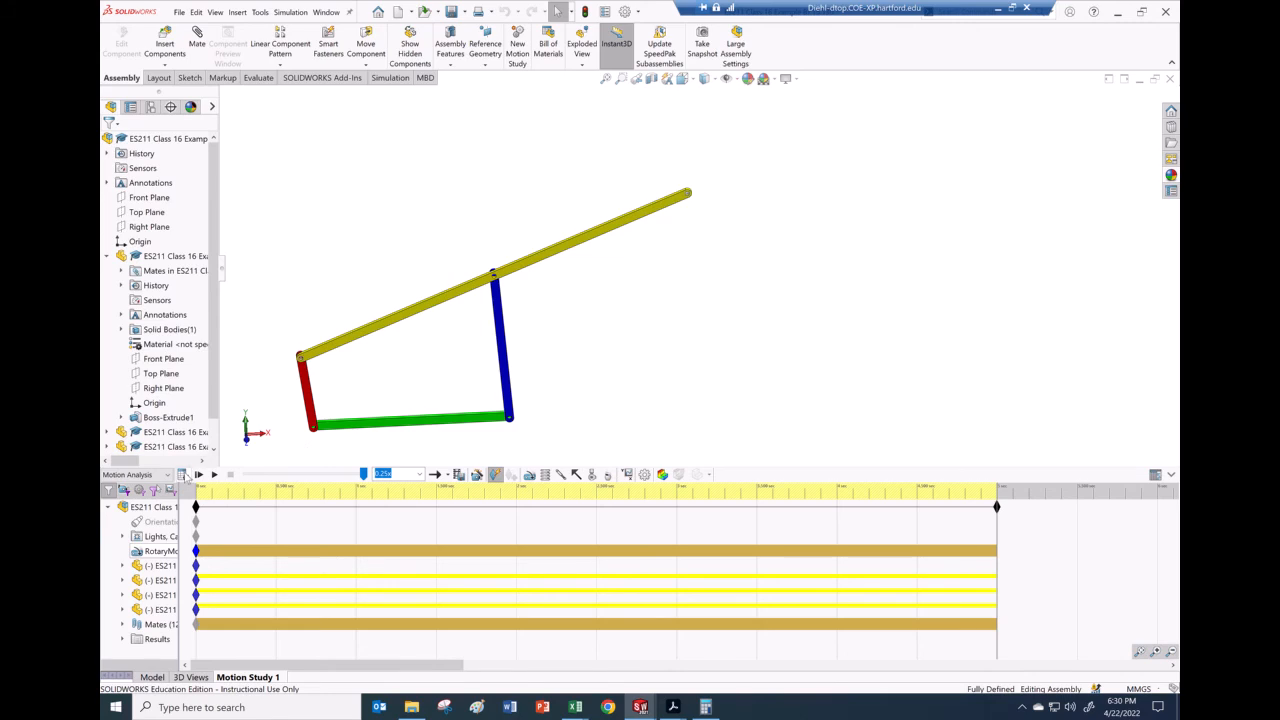
left_click(644, 474)
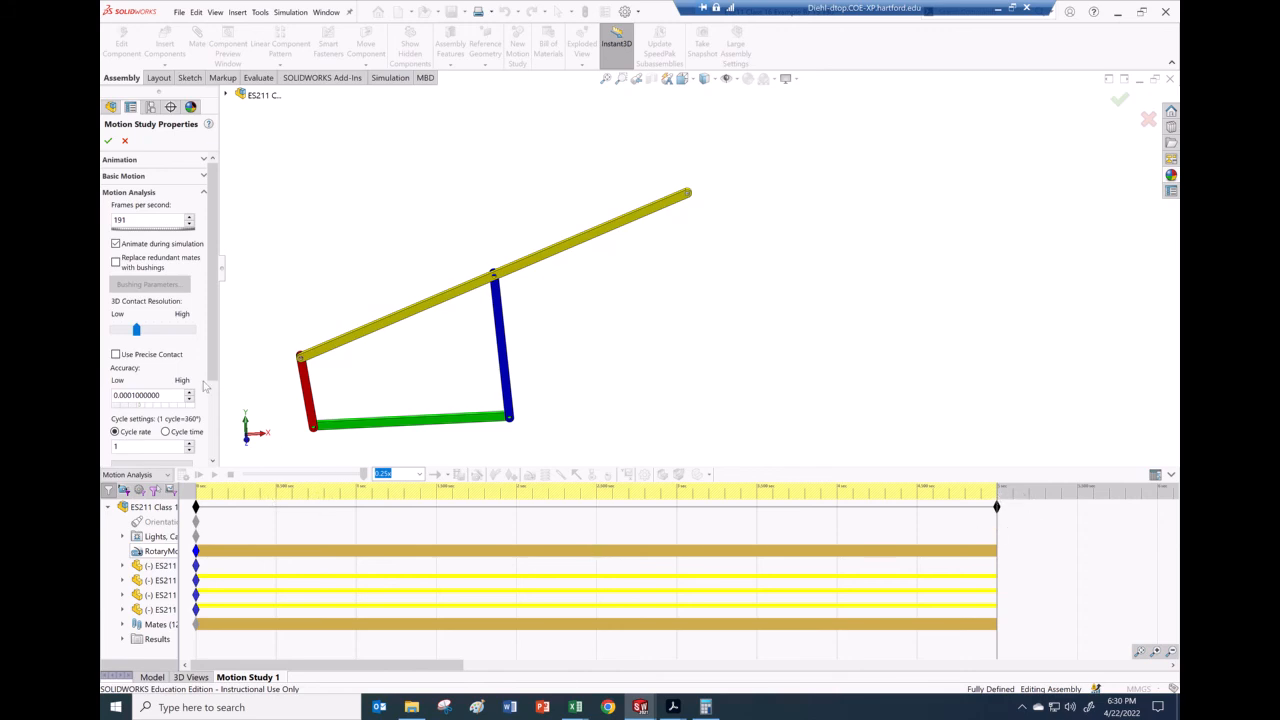
left_click(125, 142)
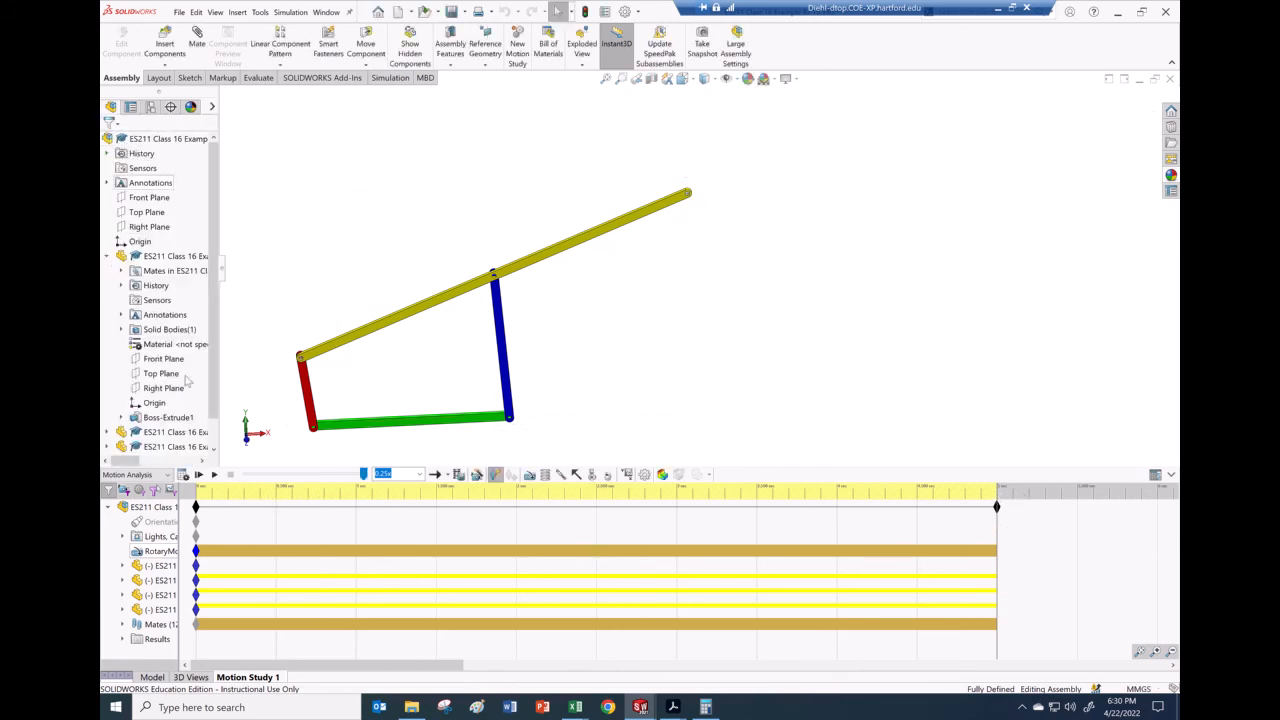
left_click(214, 476)
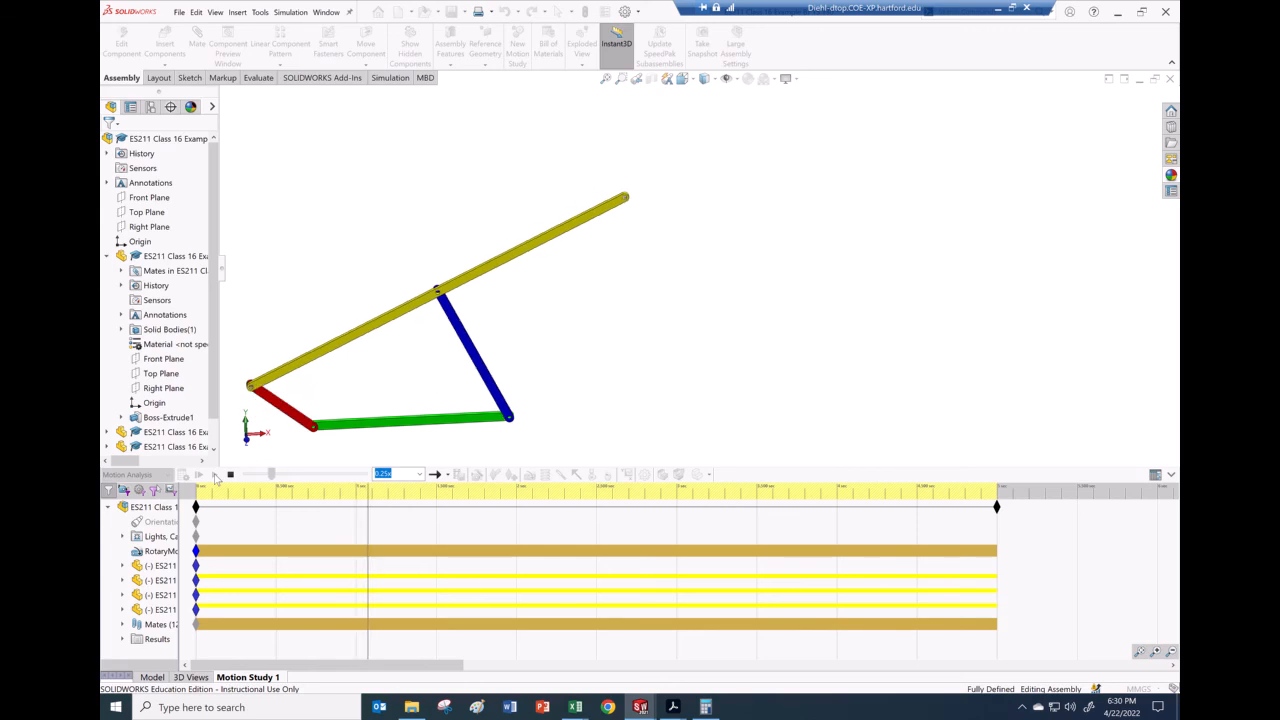
left_click(230, 476)
Step: Replay the linkage animation at 0.1x playback speed
left_click(419, 474)
left_click(403, 488)
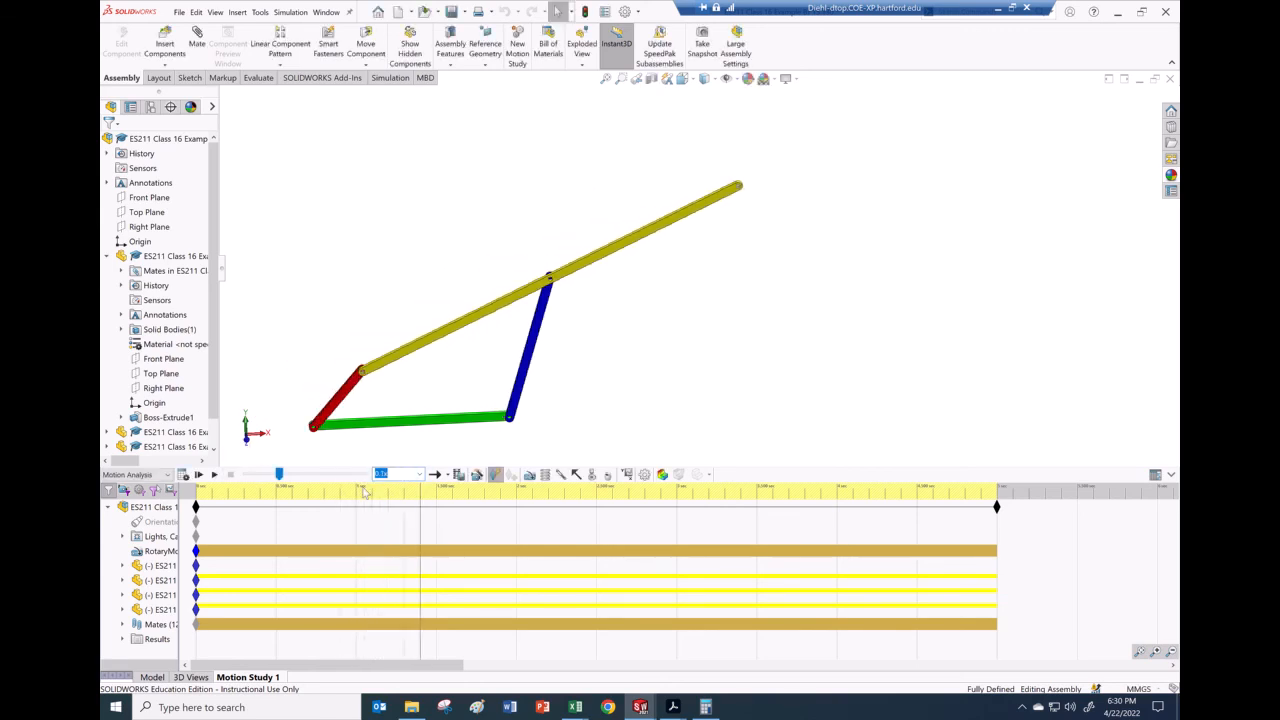
left_click(215, 476)
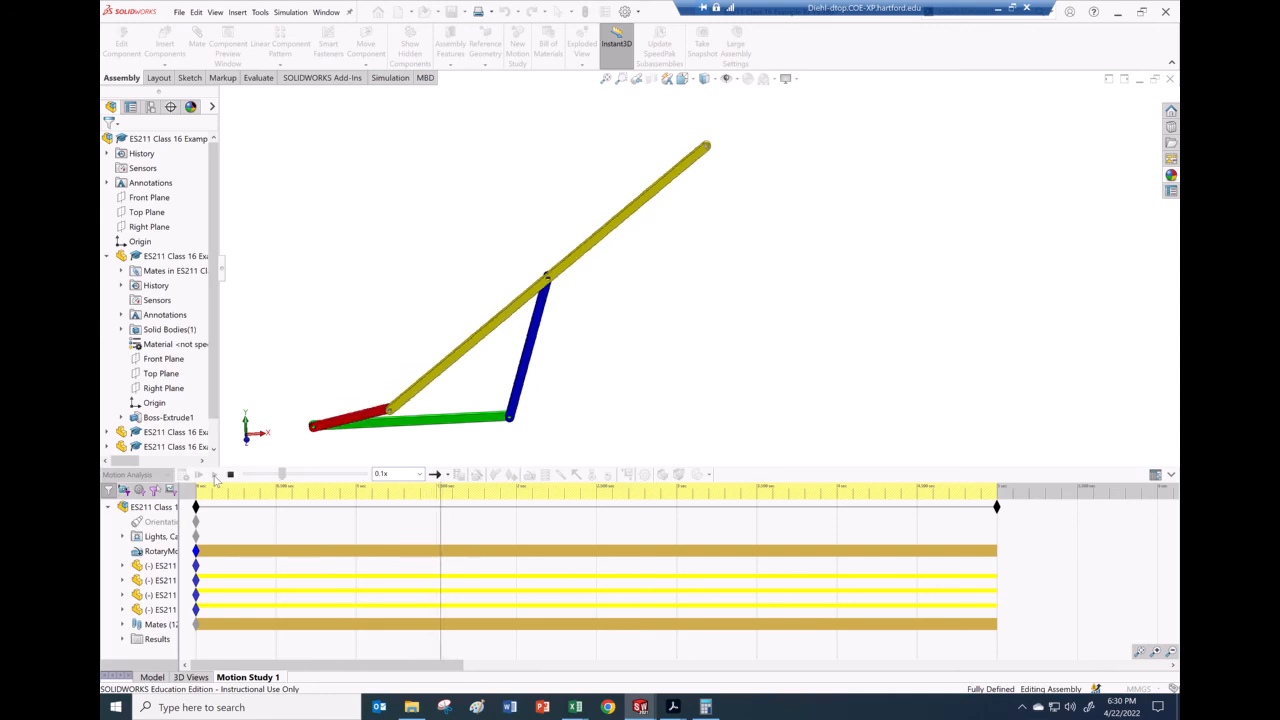
left_click(230, 476)
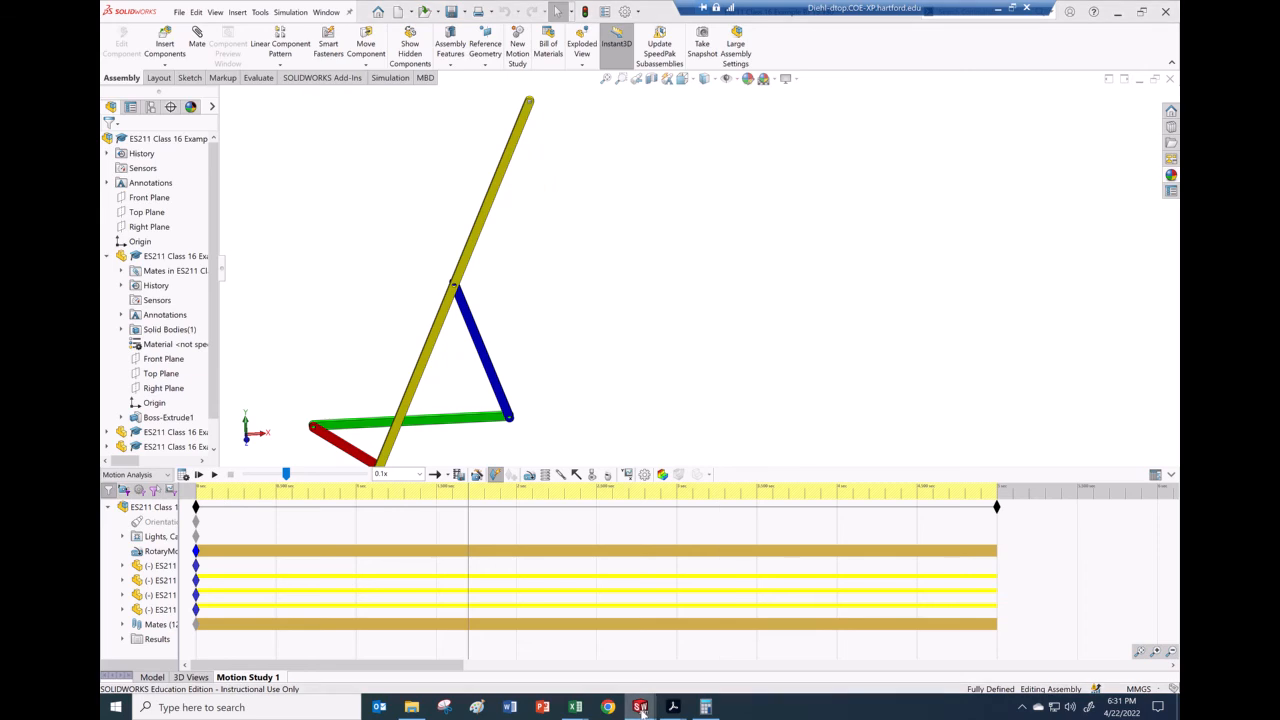
mouse_move(641, 710)
left_click(848, 656)
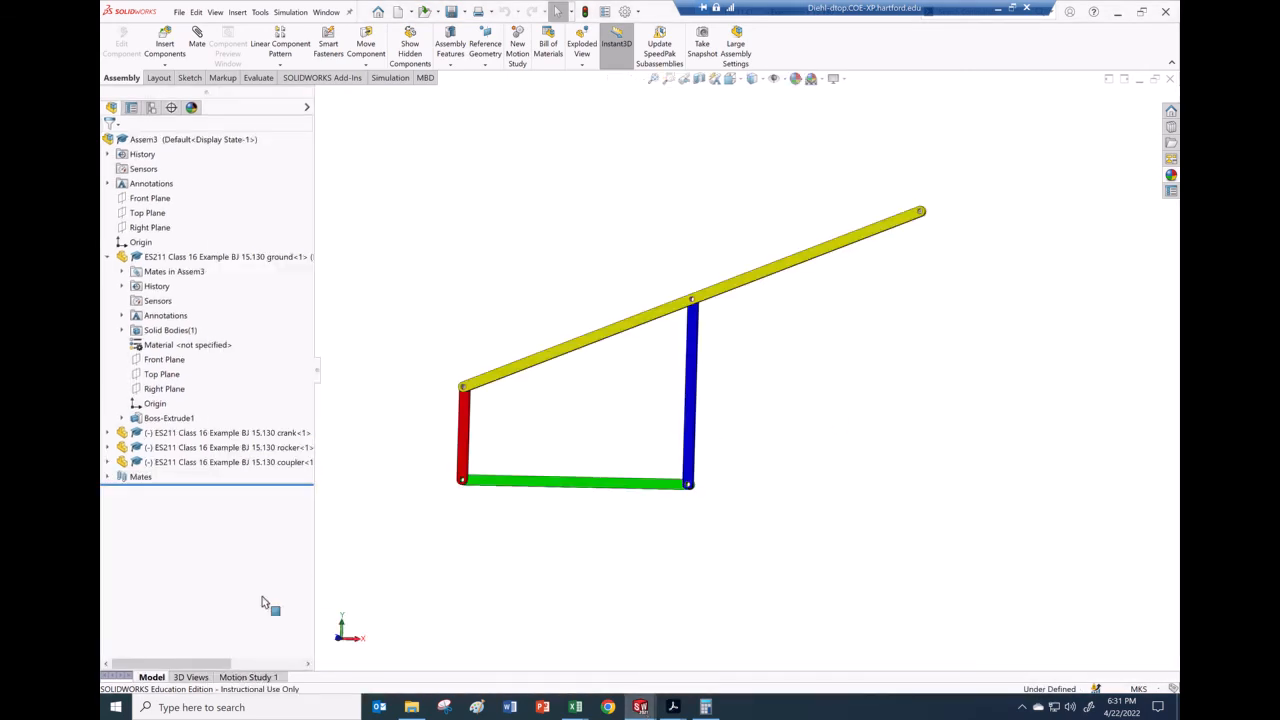
Step: In Assem3's Motion Study 1, switch document units to MMGS and recalculate the motion results
left_click(248, 677)
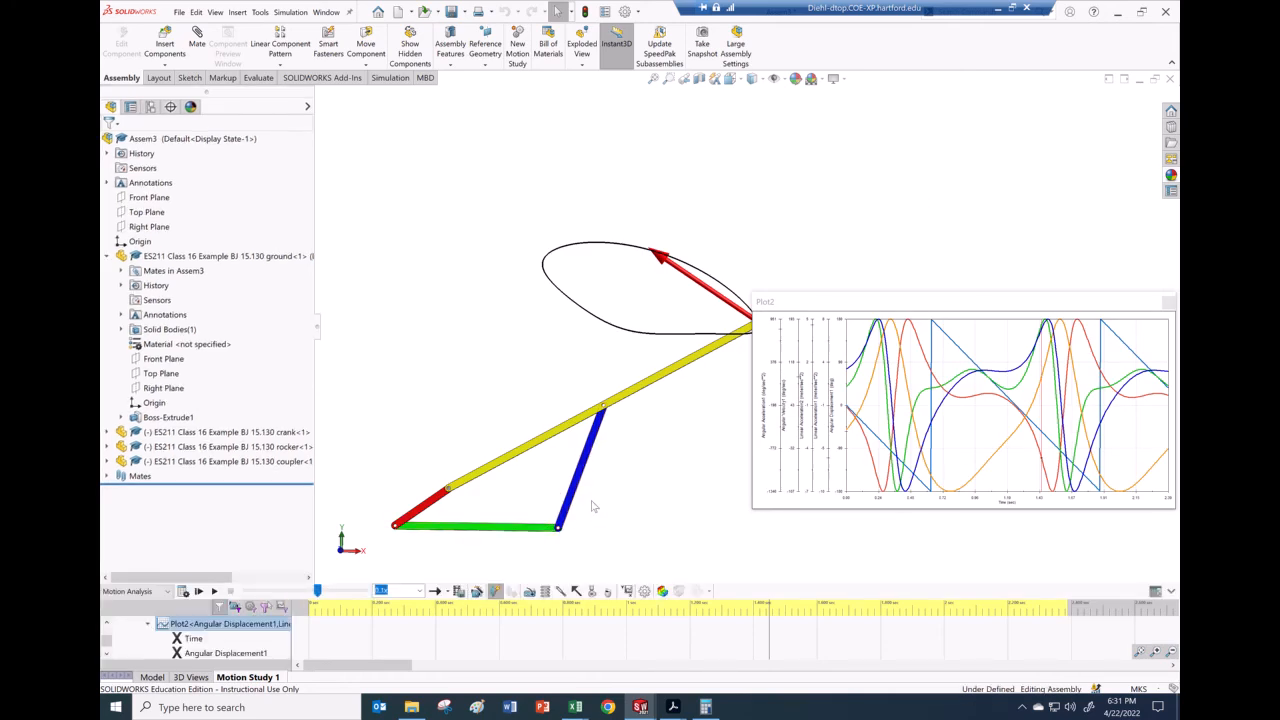
left_click(1138, 689)
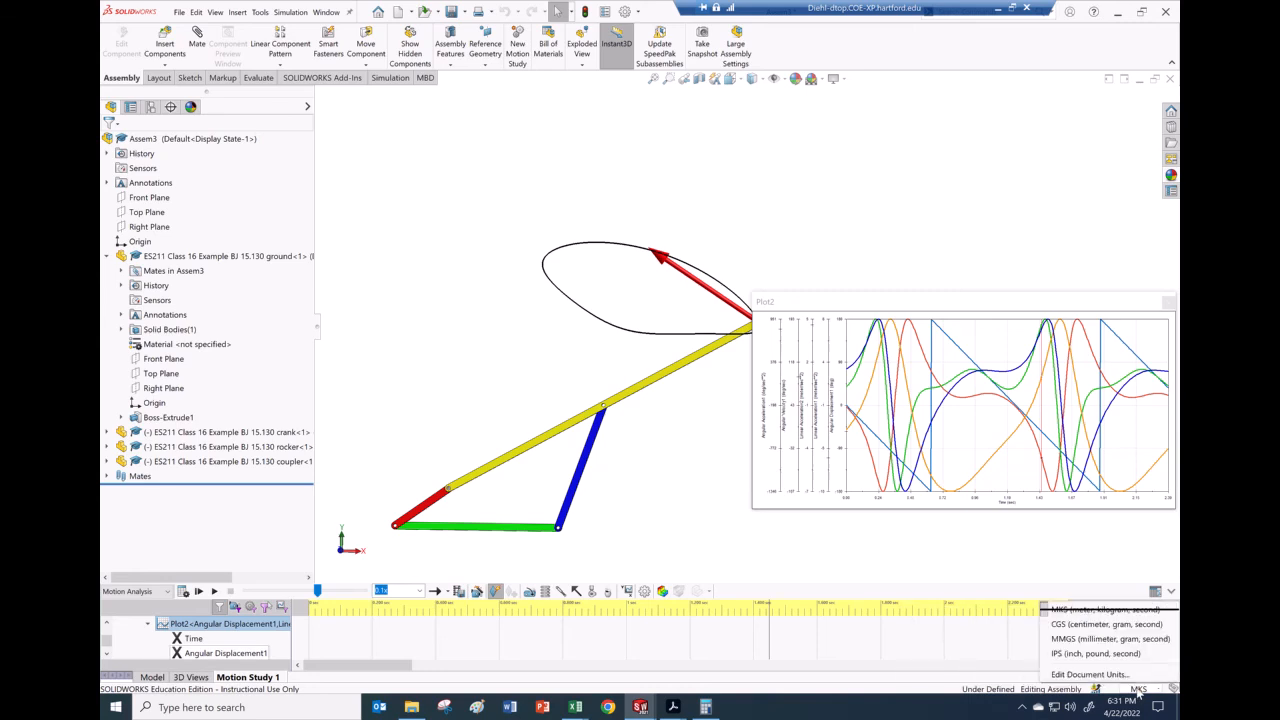
left_click(1089, 640)
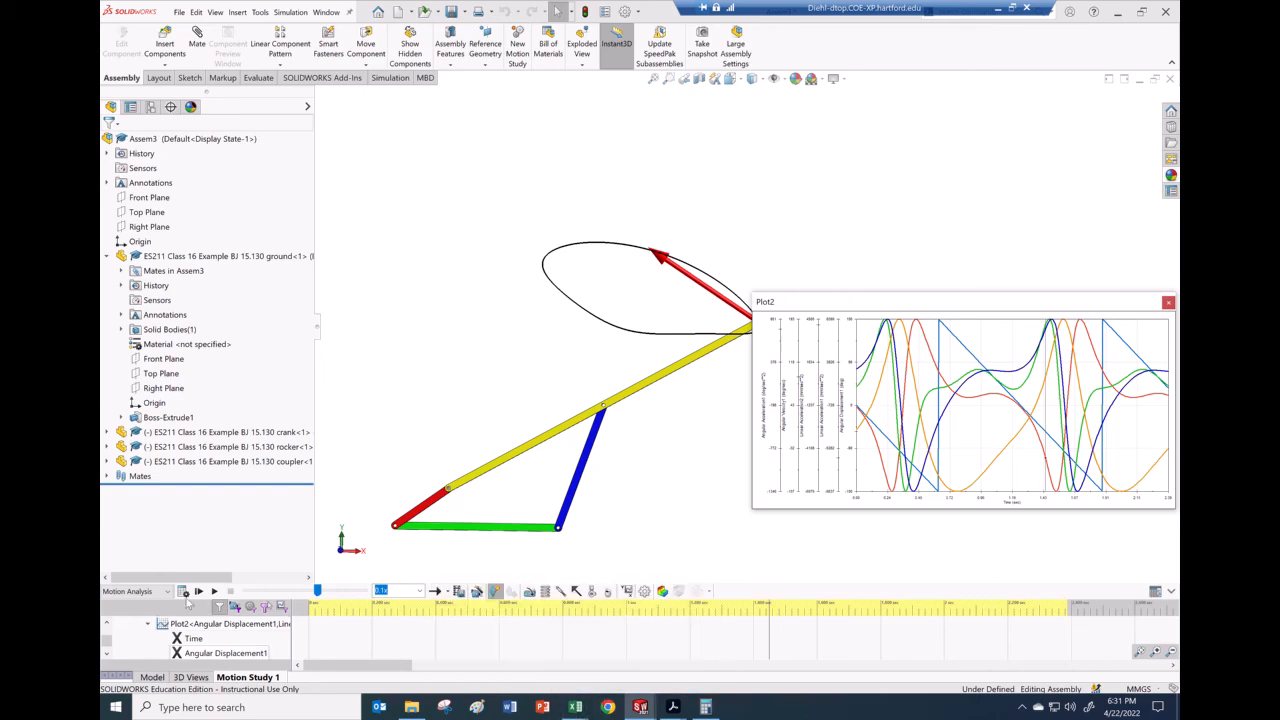
left_click(184, 594)
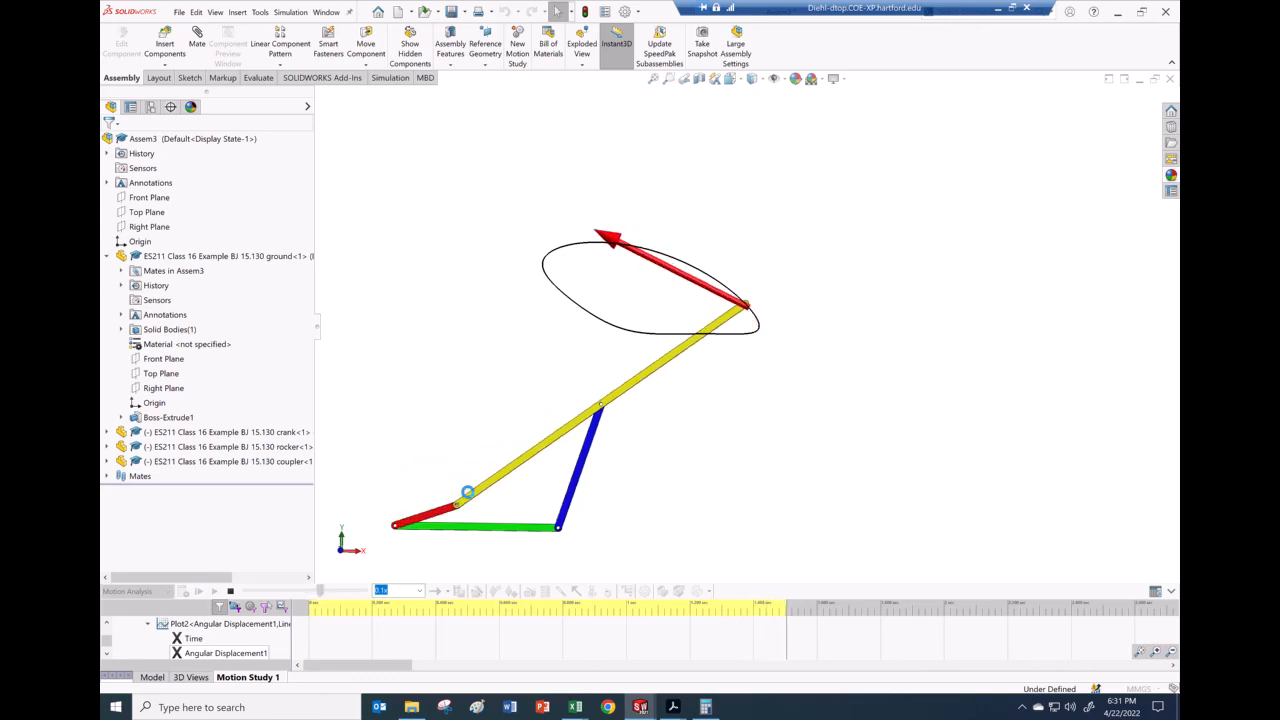
left_click(997, 14)
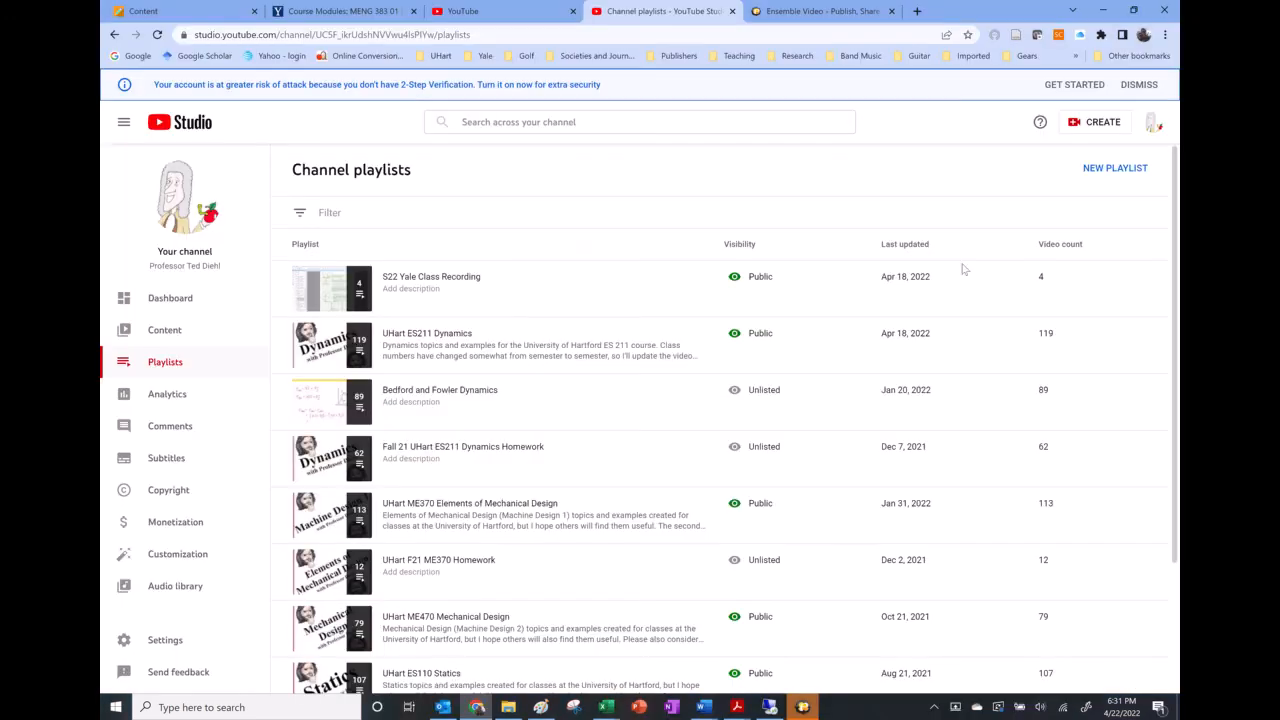
left_click(810, 708)
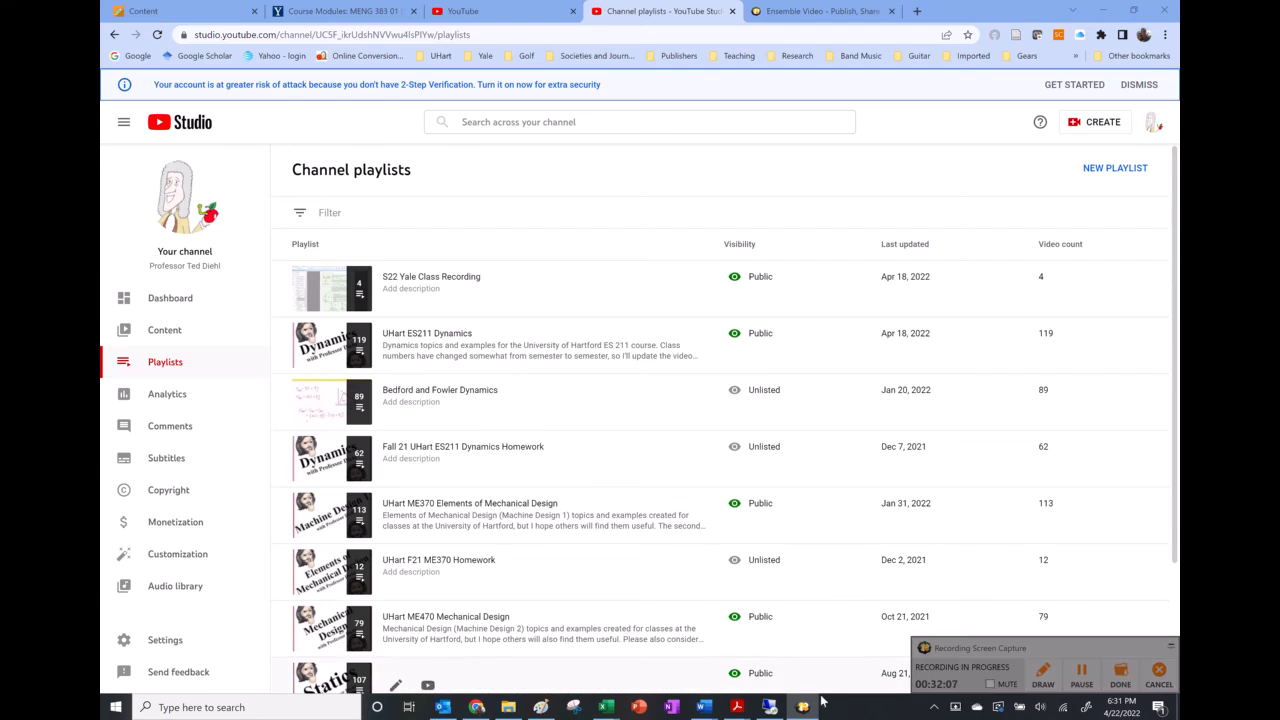
left_click(768, 708)
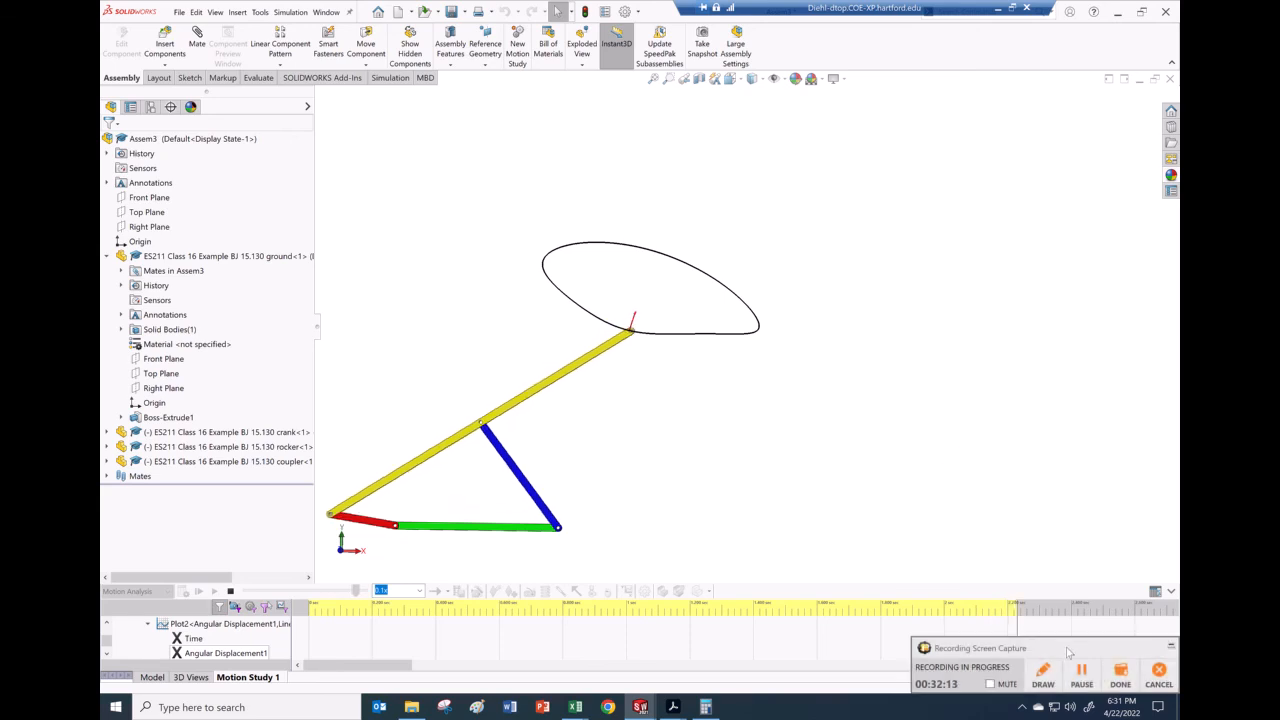
Step: Zoom out and slightly orbit the linkage with its traced path, then bring up Excel's Sheet2 workbook
left_click(1084, 674)
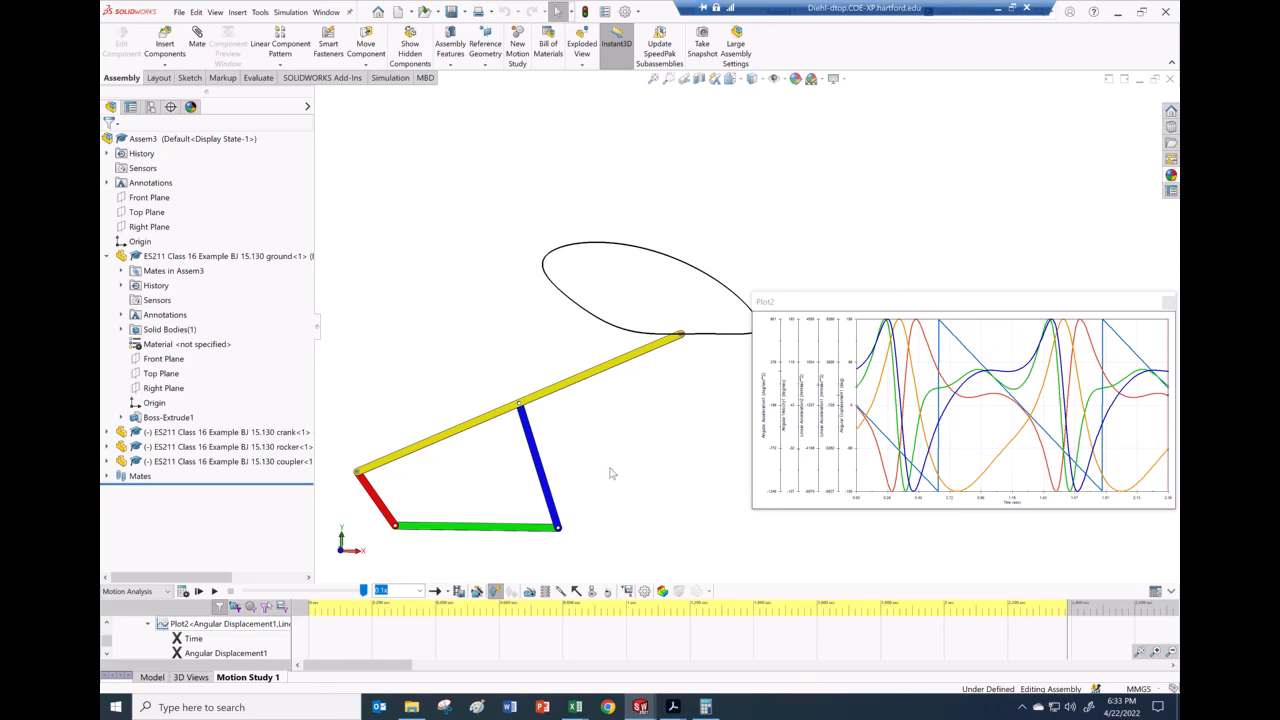
key("z")
key("z")
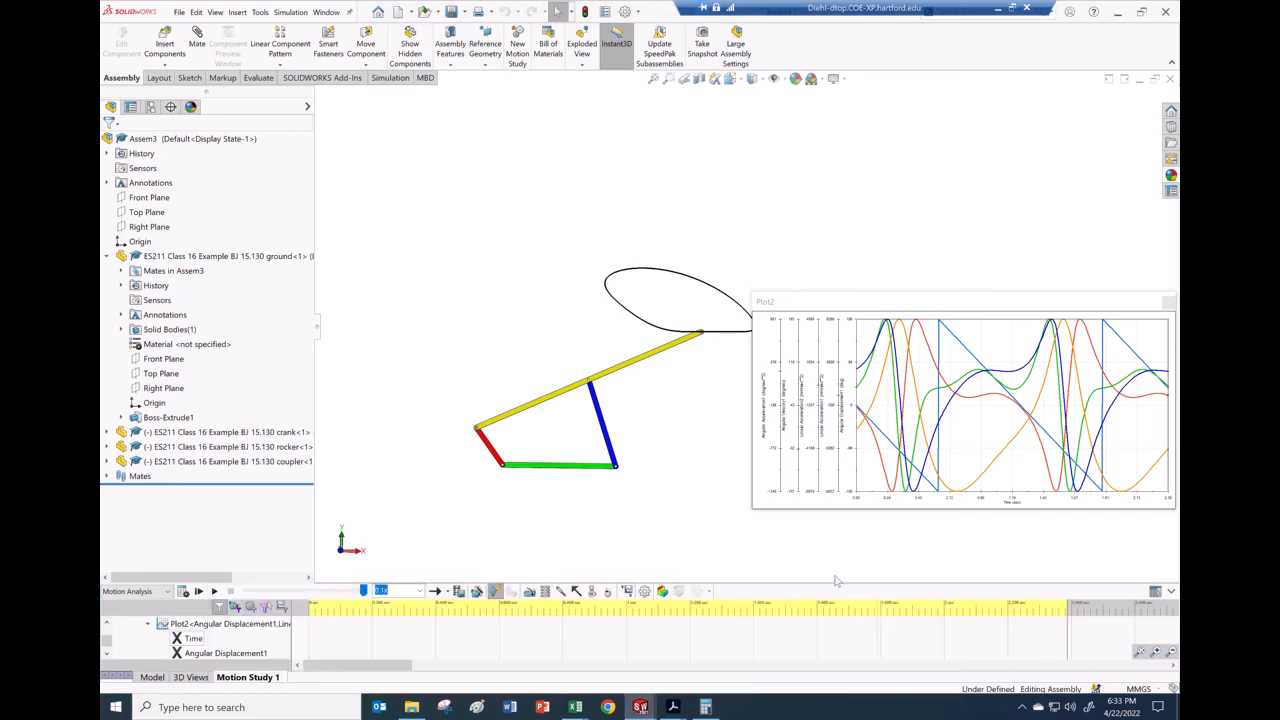
middle_click_drag(1018, 544, 1025, 544)
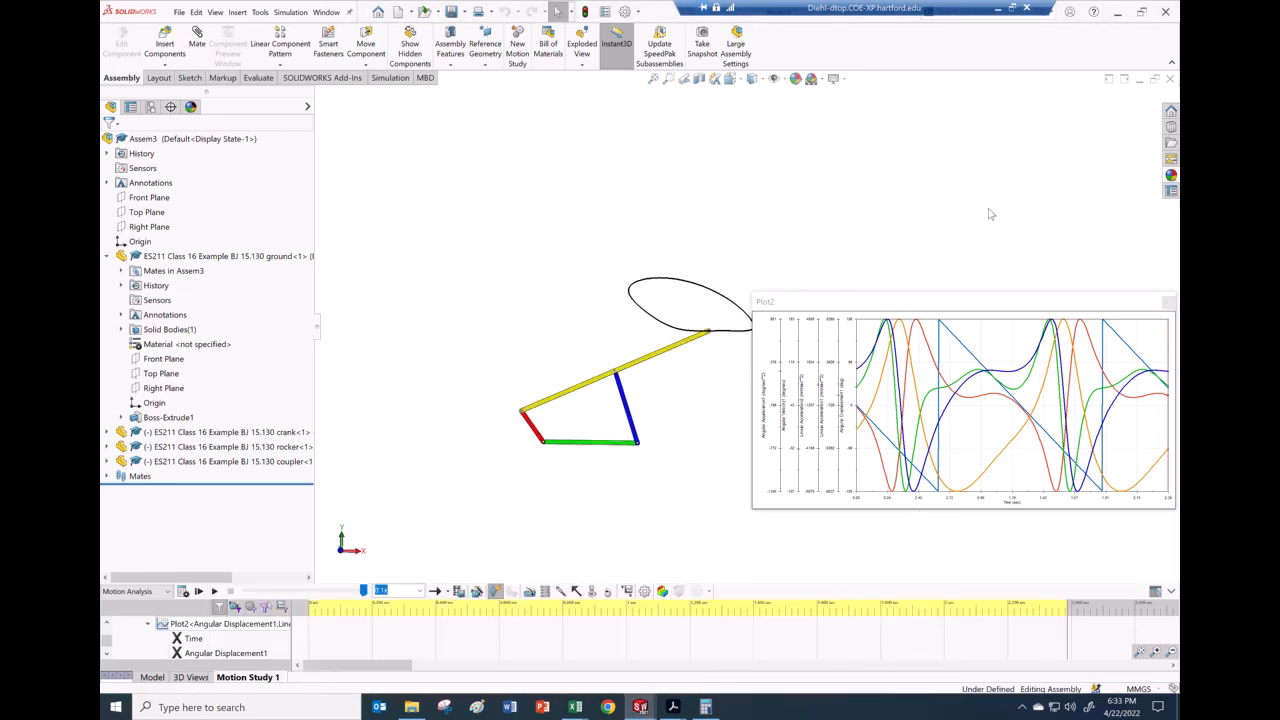
scroll(990, 214, "down", 2)
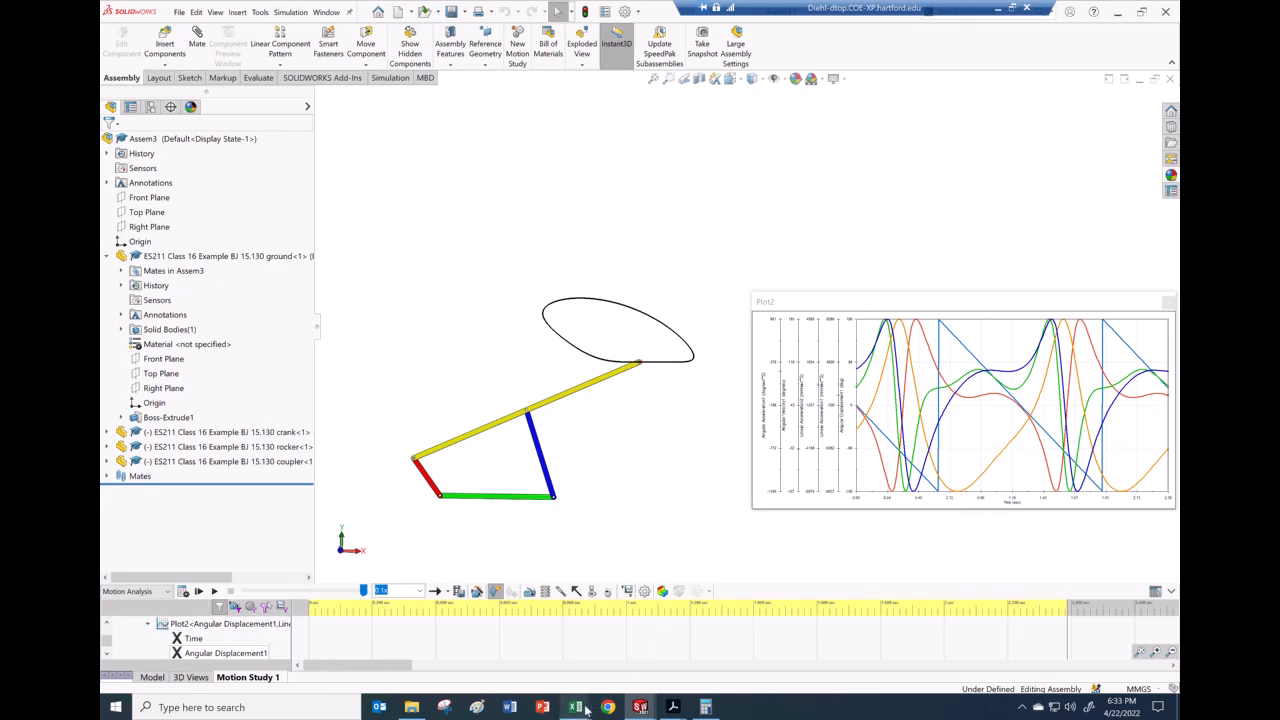
mouse_move(576, 708)
left_click(620, 670)
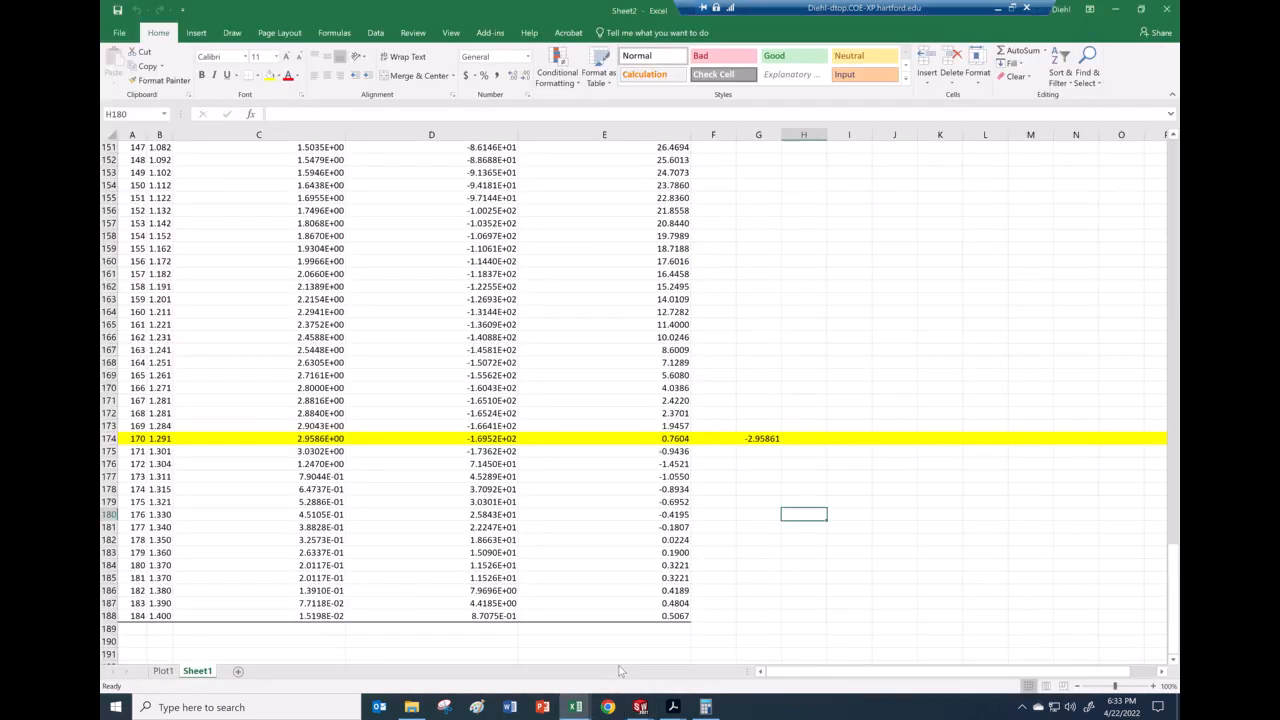
Step: Close the Sheet2 and Sheet1 workbooks, choosing Don't Save at each prompt
left_click(576, 708)
left_click(801, 514)
left_click(1165, 10)
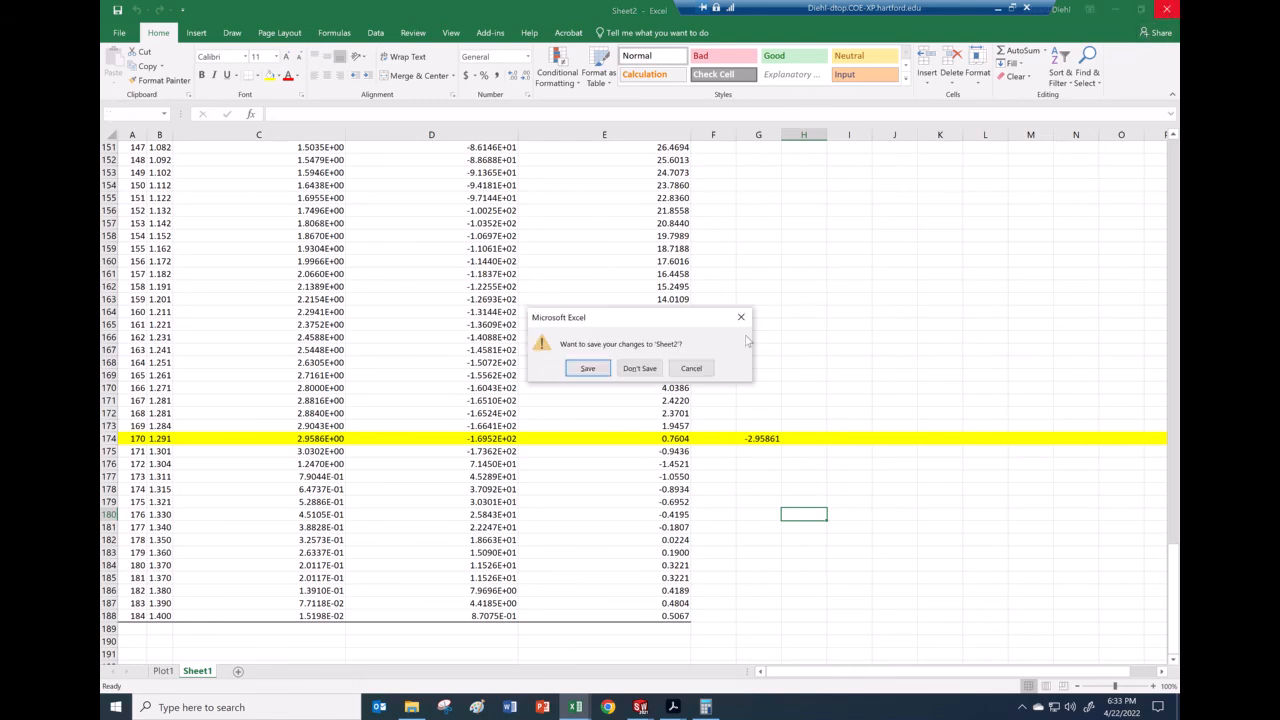
left_click(640, 368)
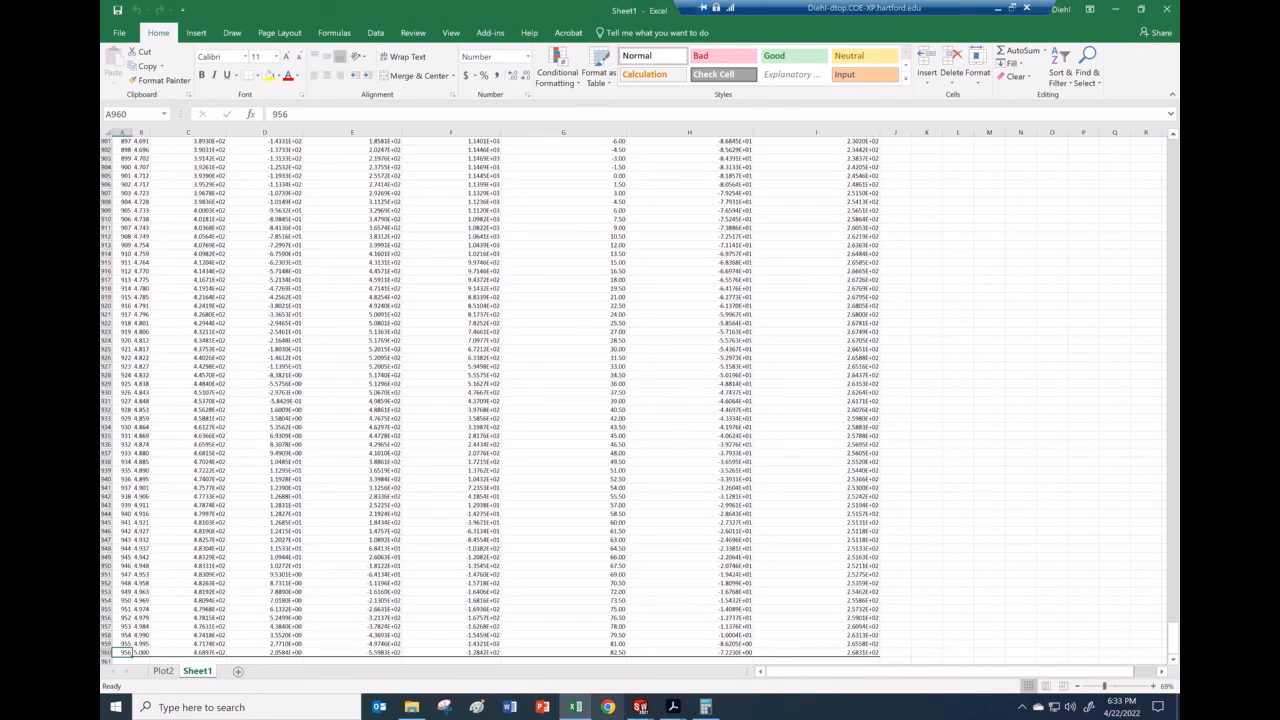
left_click(1166, 9)
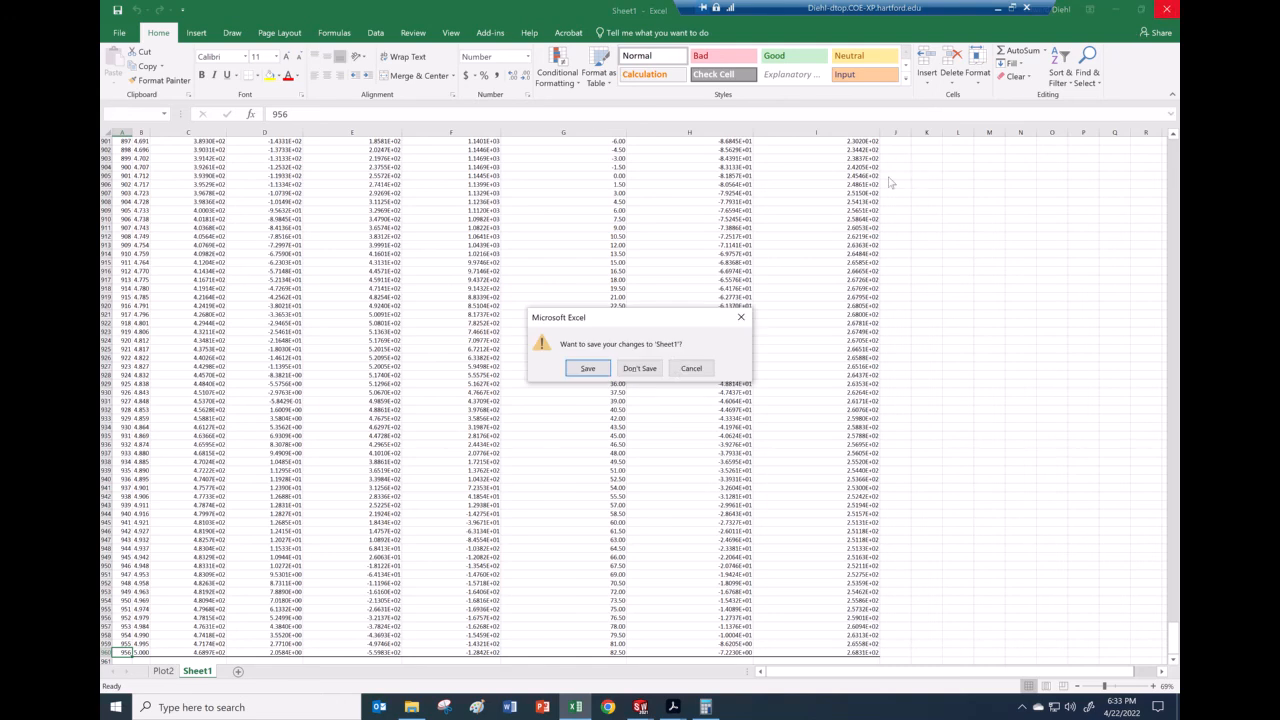
left_click(640, 368)
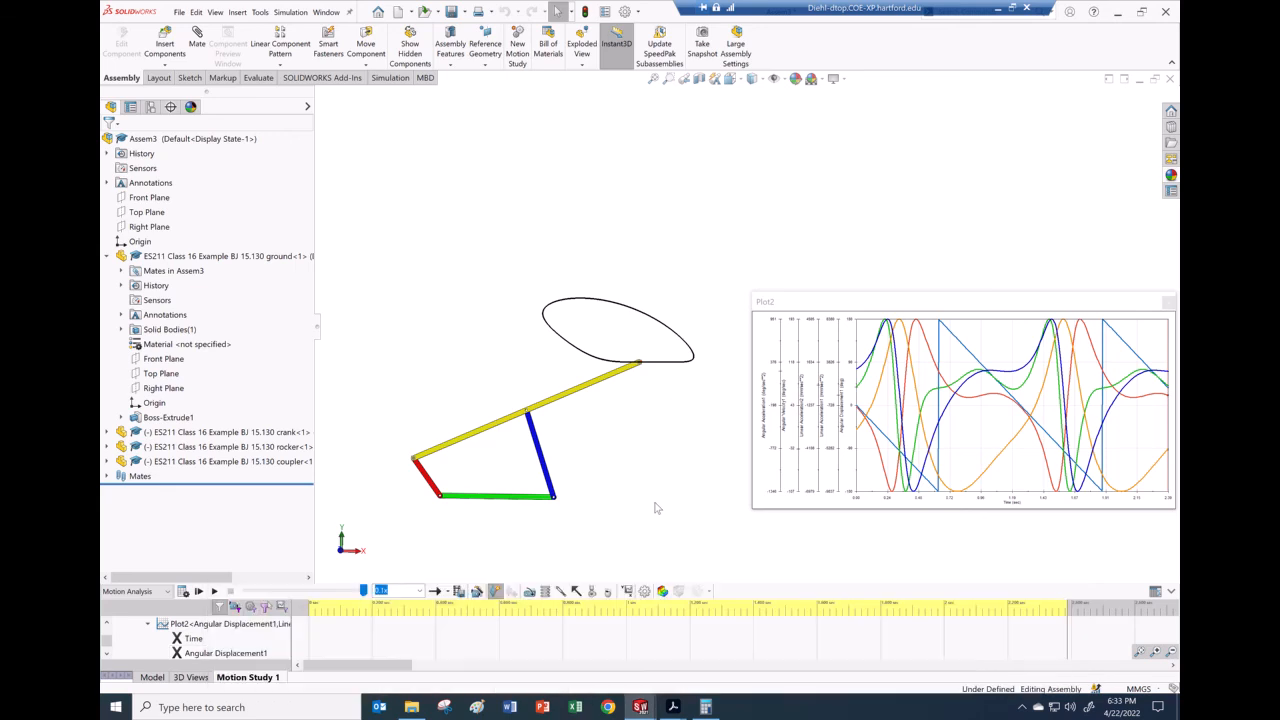
Step: Enlarge the MotionManager area, scroll to the results, and open Angular Displacement1's options
left_click_drag(733, 583, 735, 548)
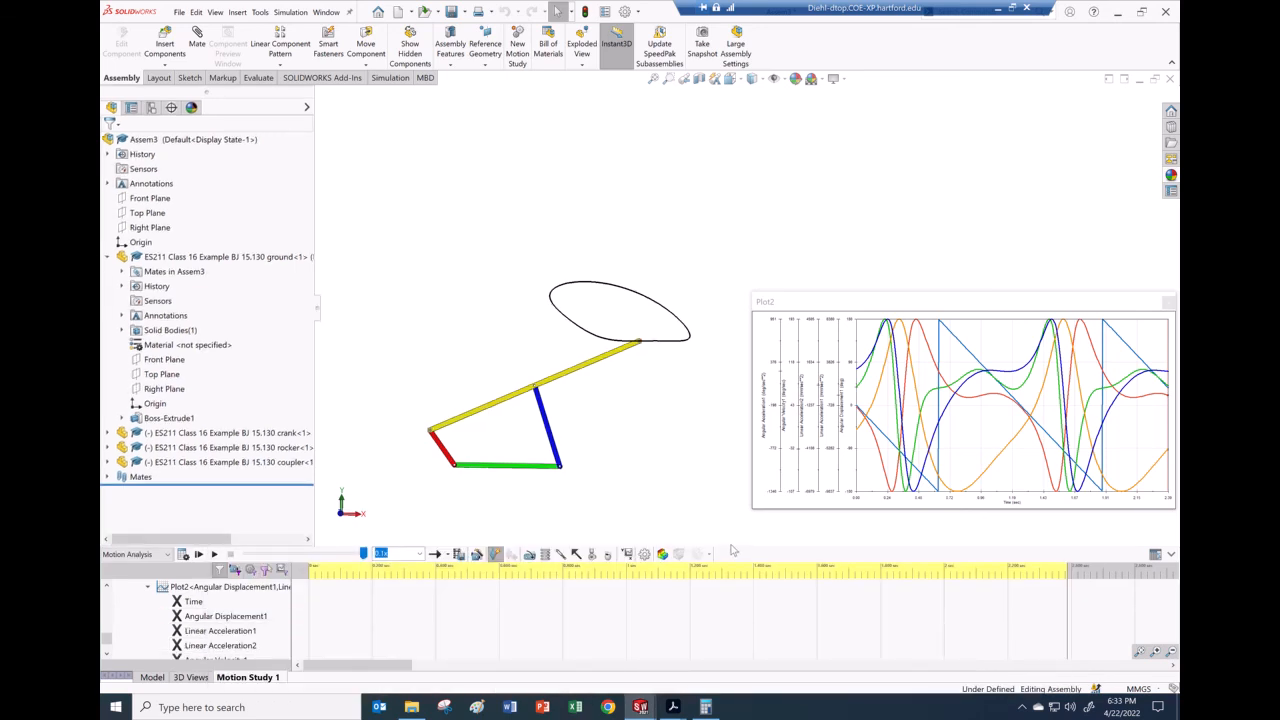
scroll(145, 625, "up", 10)
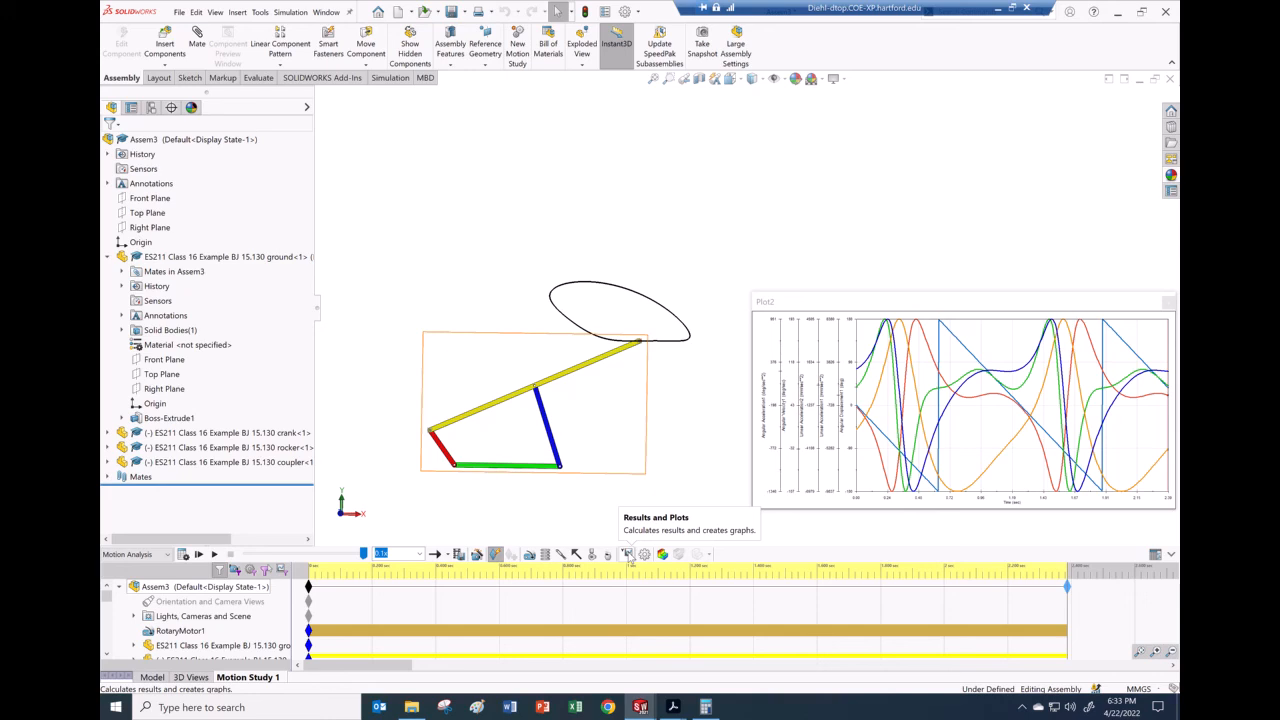
scroll(183, 625, "down", 3)
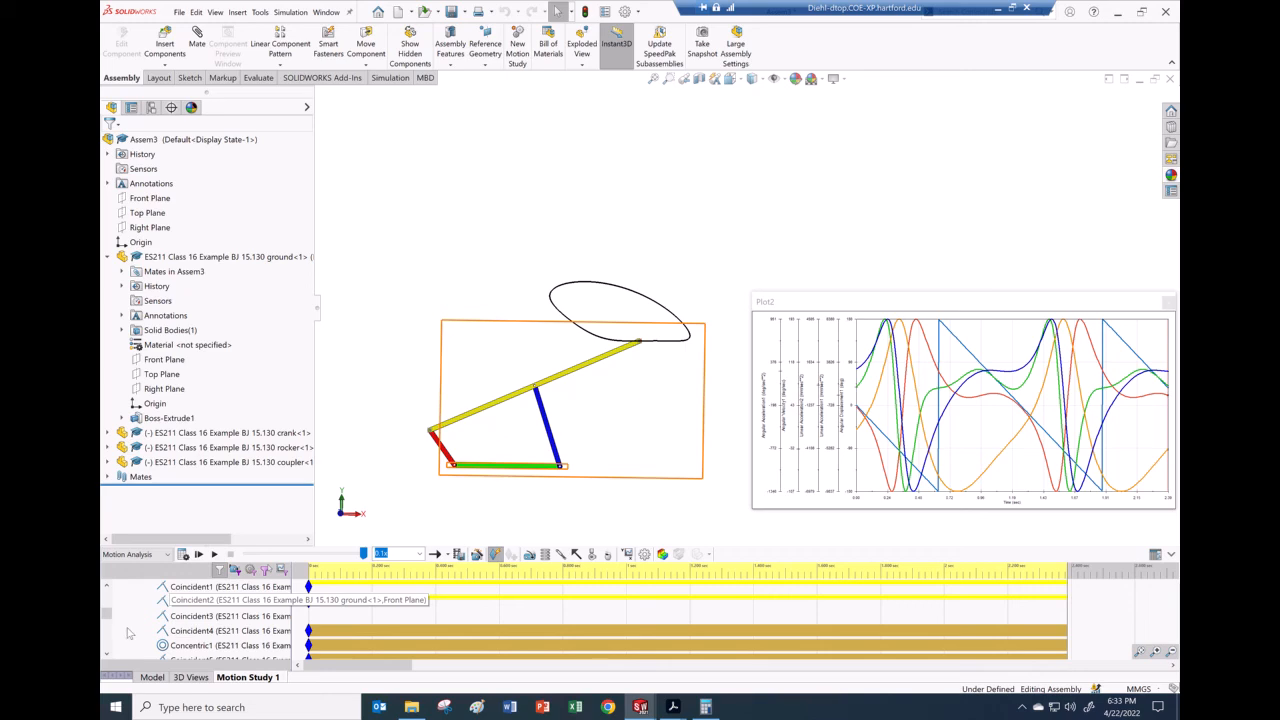
scroll(158, 631, "down", 5)
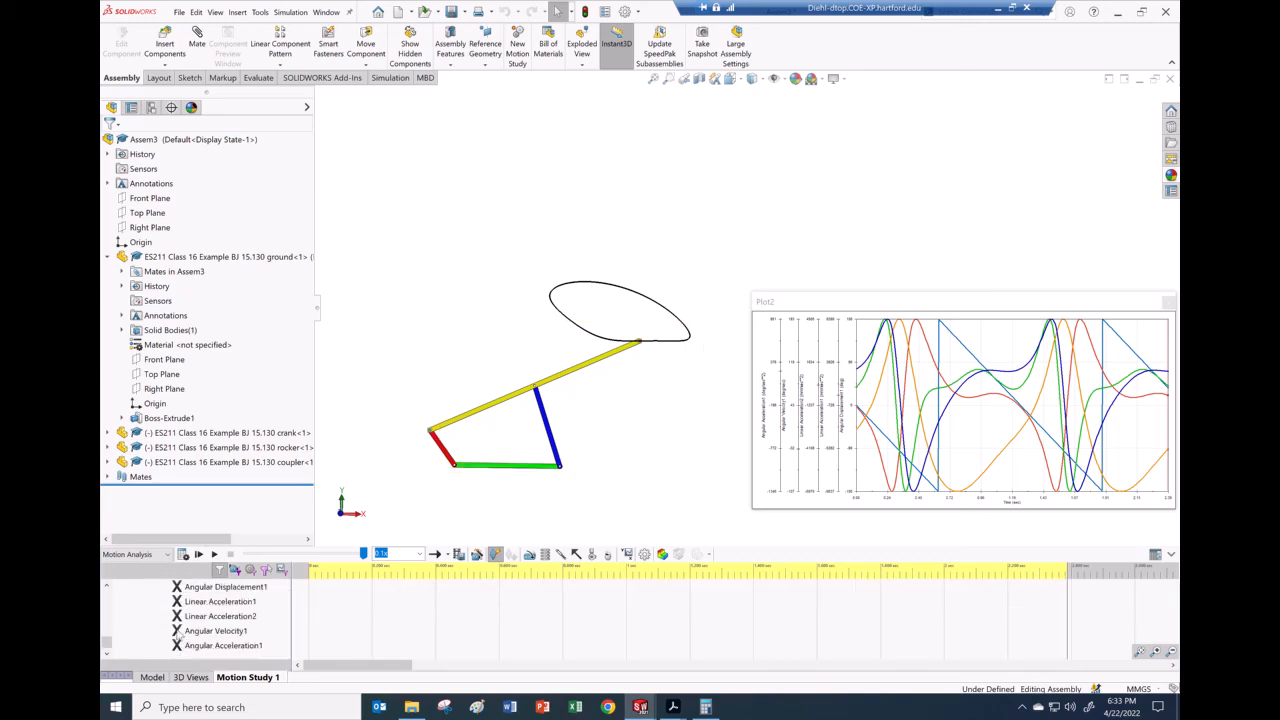
left_click(205, 587)
right_click(198, 588)
Step: Edit the Angular Displacement1 result and clear its existing face selections
left_click(236, 492)
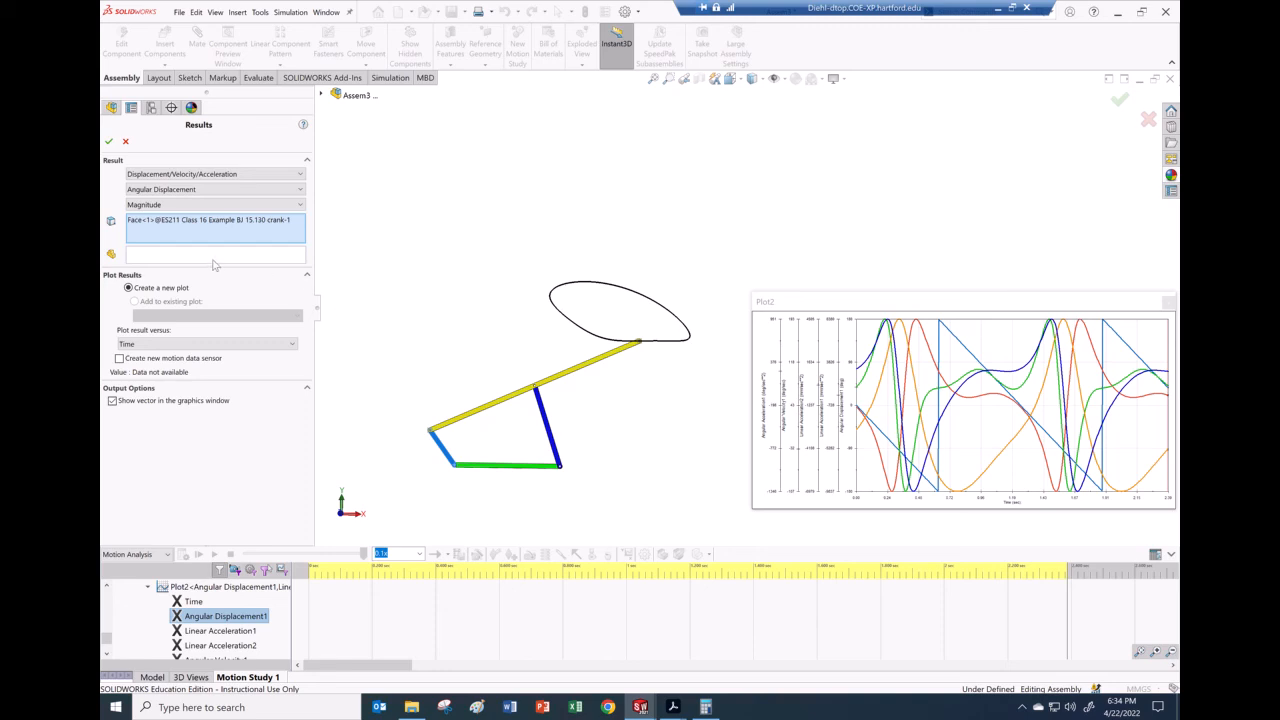
scroll(495, 470, "down", 2)
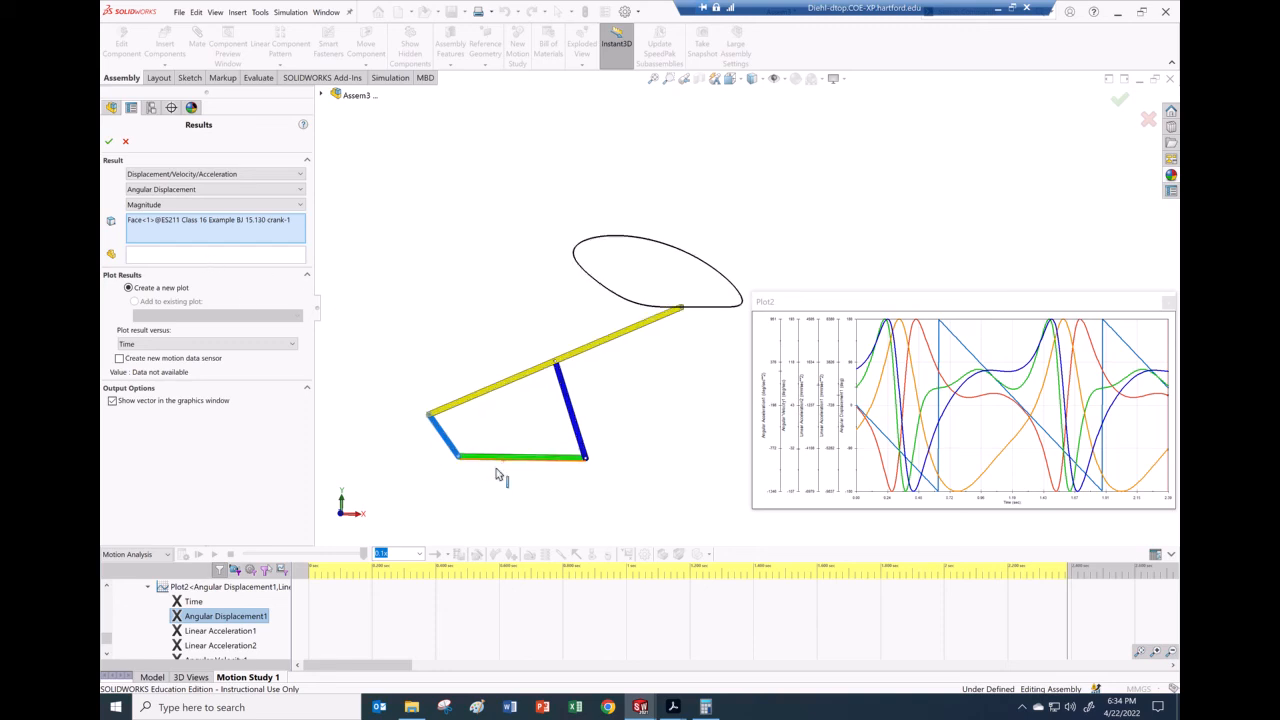
left_click(495, 459)
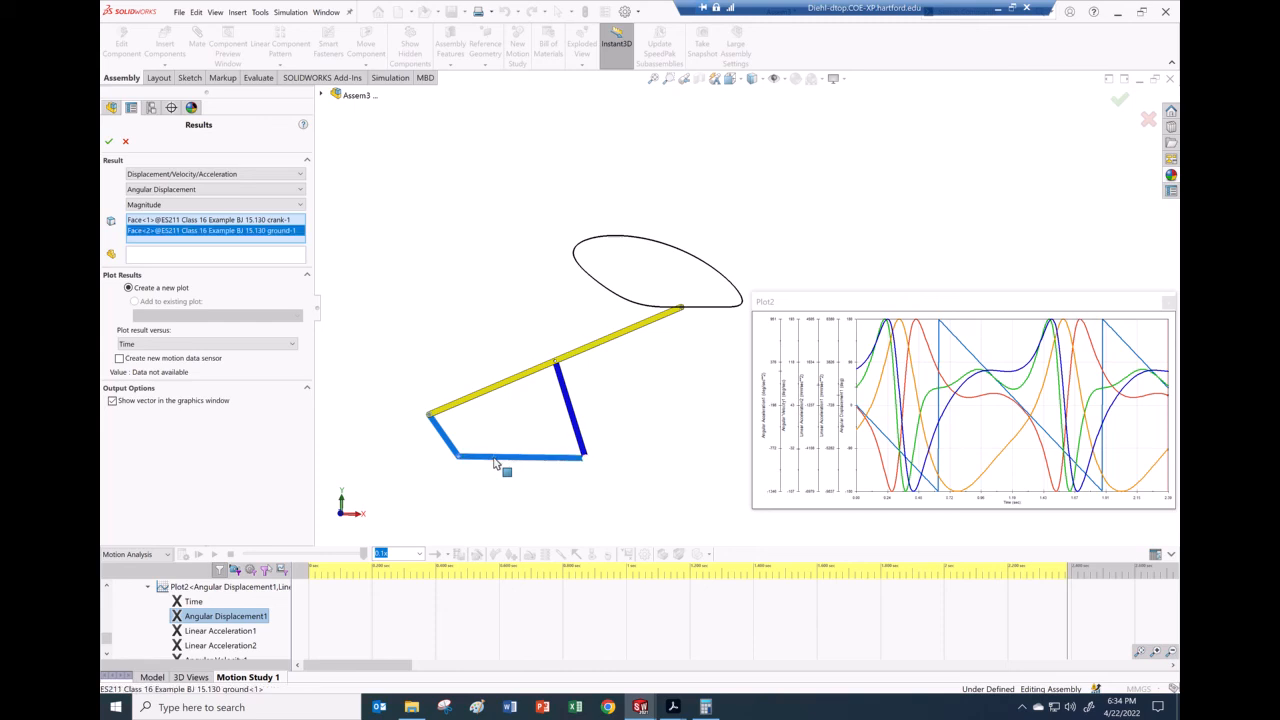
right_click(237, 241)
left_click(268, 247)
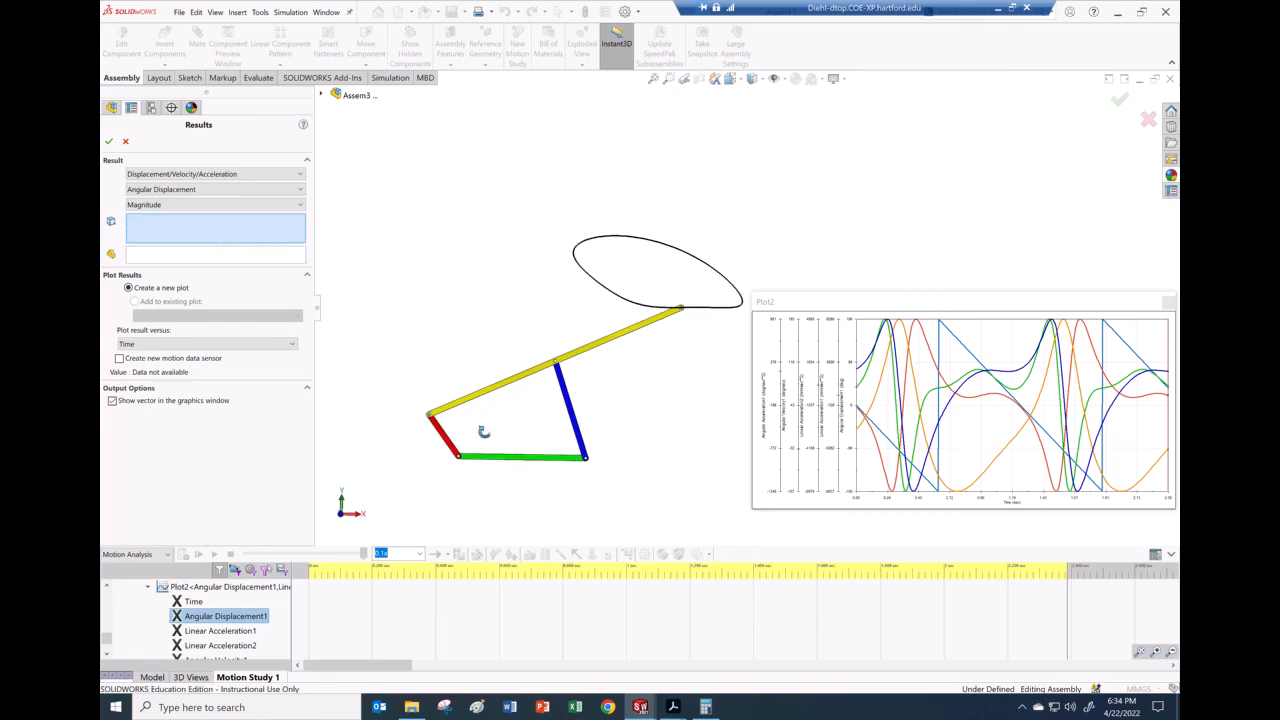
Step: Pick the red crank face and the green ground top face, then confirm to redraw Plot2
scroll(500, 455, "down", 5)
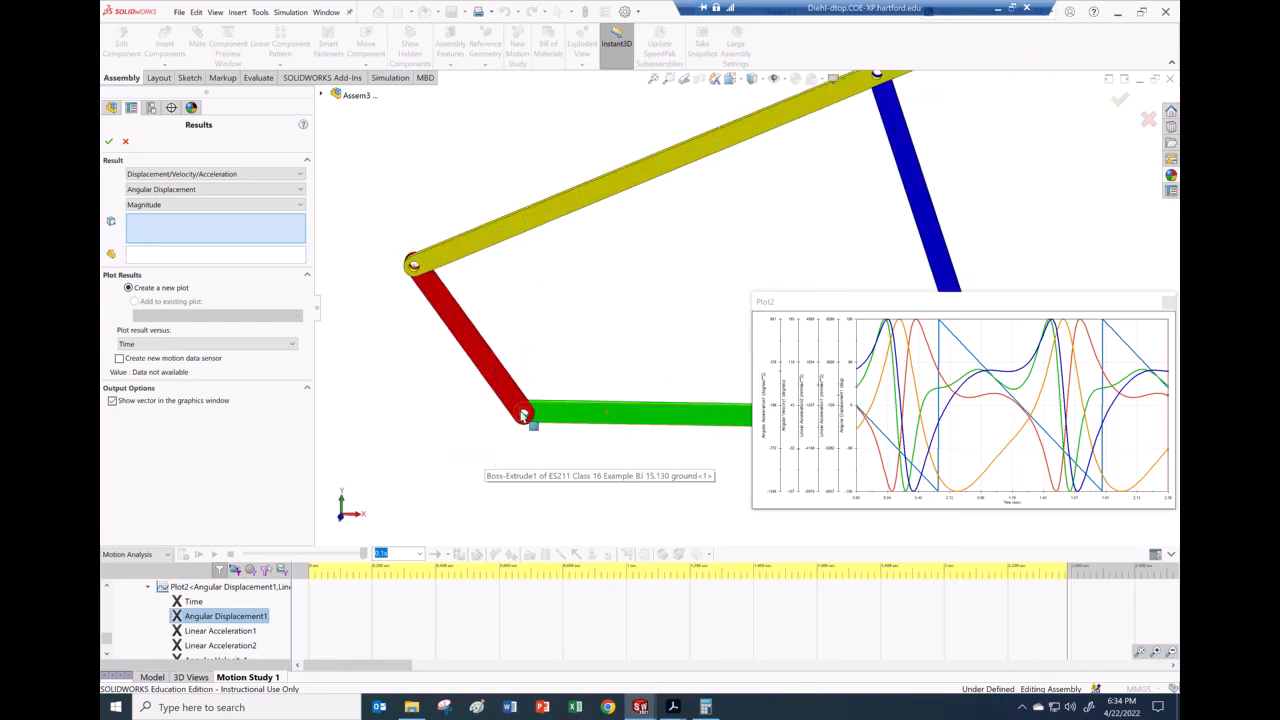
scroll(523, 416, "down", 3)
middle_click_drag(568, 378, 683, 340)
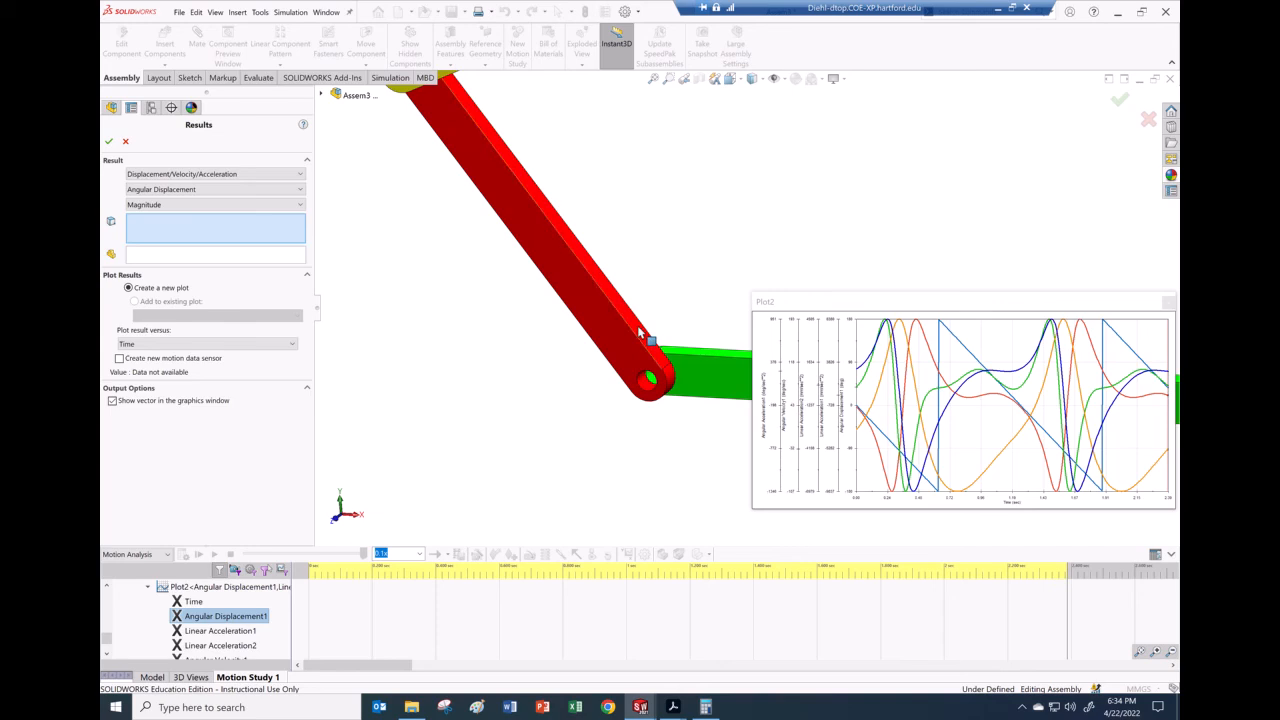
left_click(637, 325)
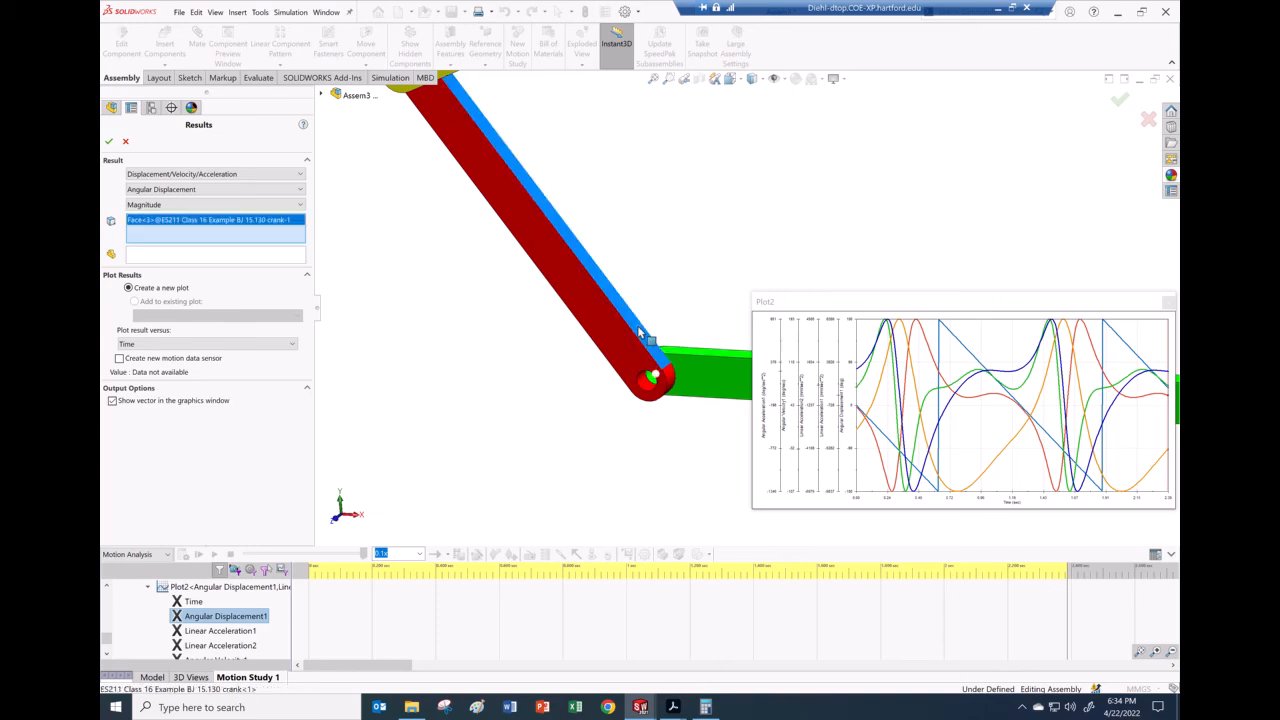
left_click(695, 355)
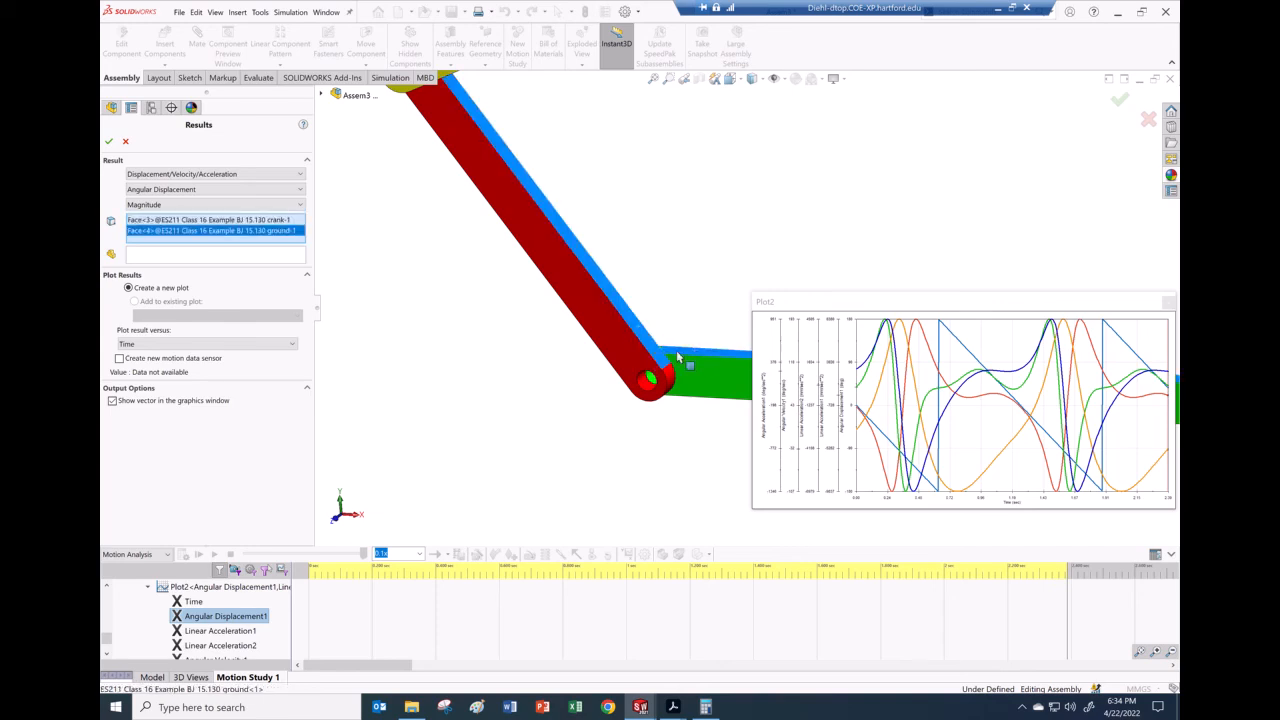
left_click(109, 141)
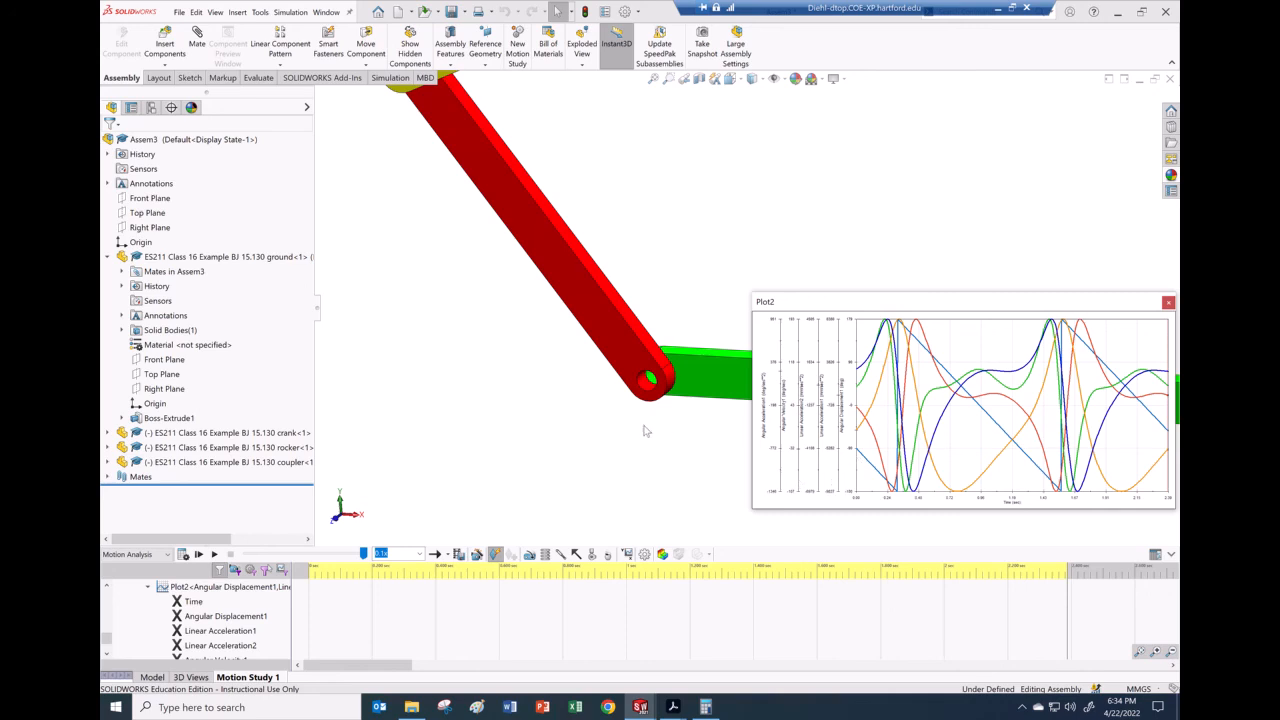
Step: Open Plot2's result definition for editing, then cancel without changes
scroll(740, 300, "up", 5)
scroll(1015, 250, "down", 3)
scroll(1015, 250, "up", 4)
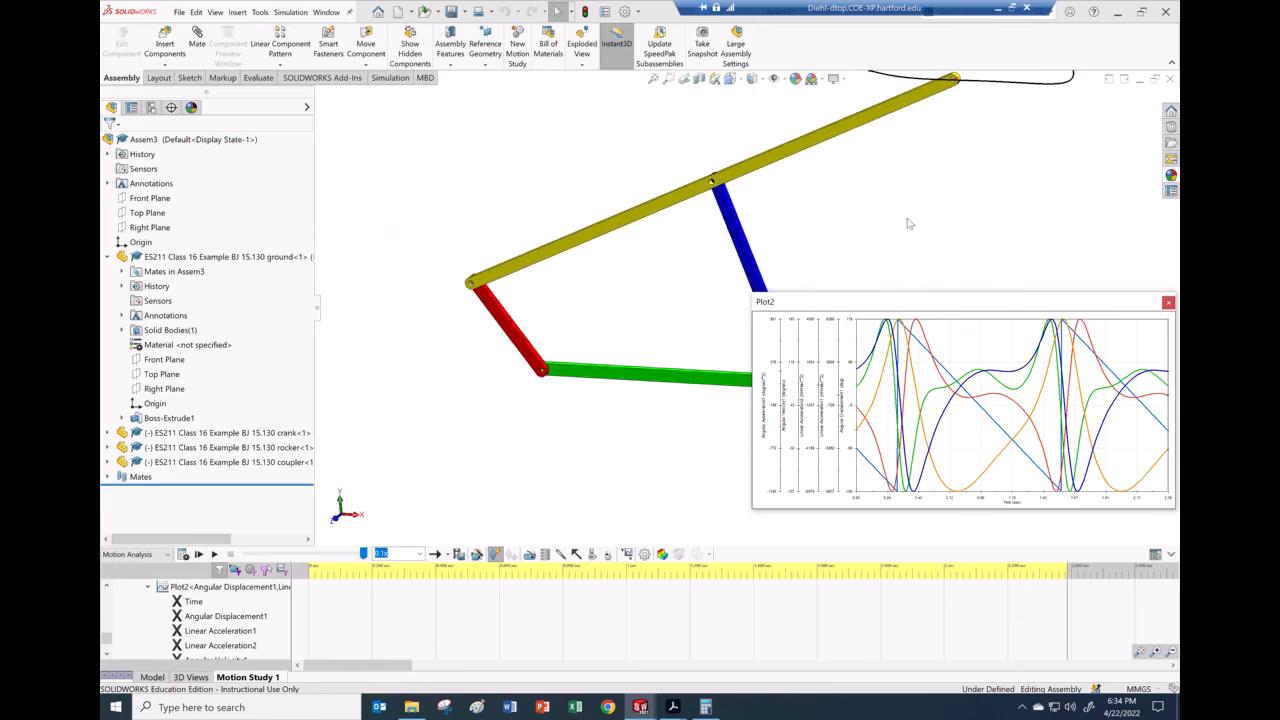
scroll(908, 224, "up", 4)
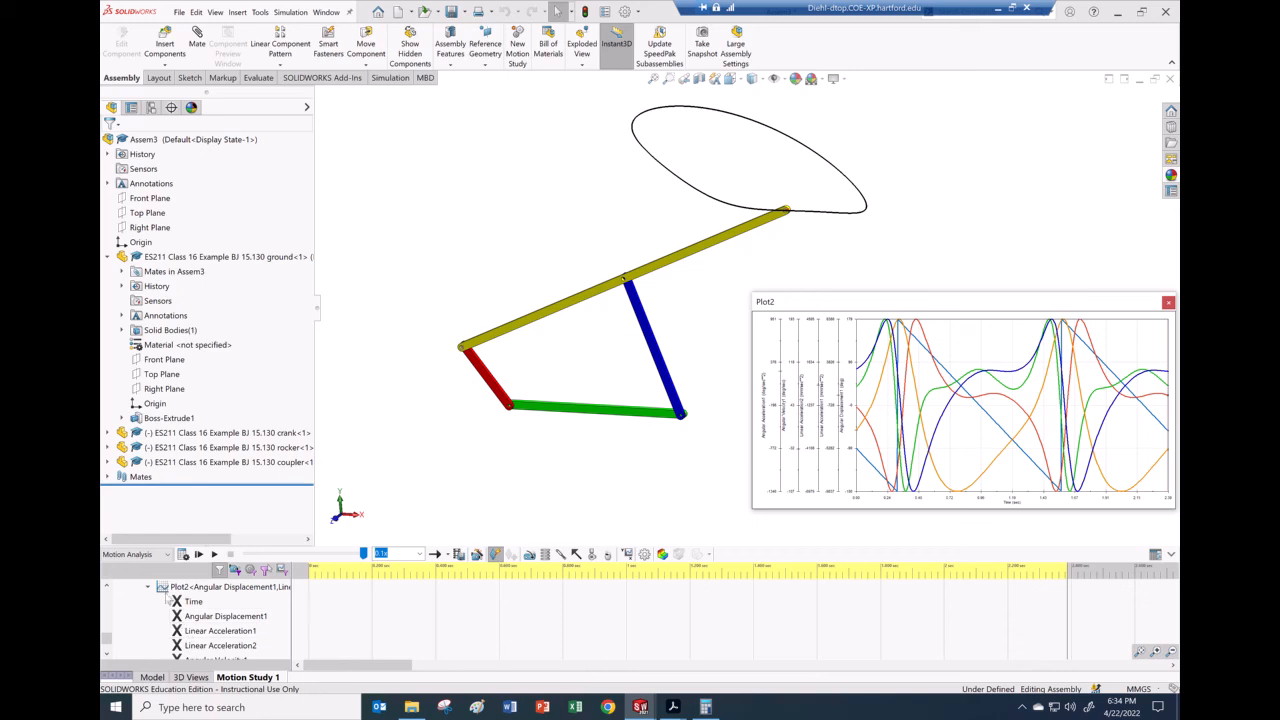
right_click(169, 588)
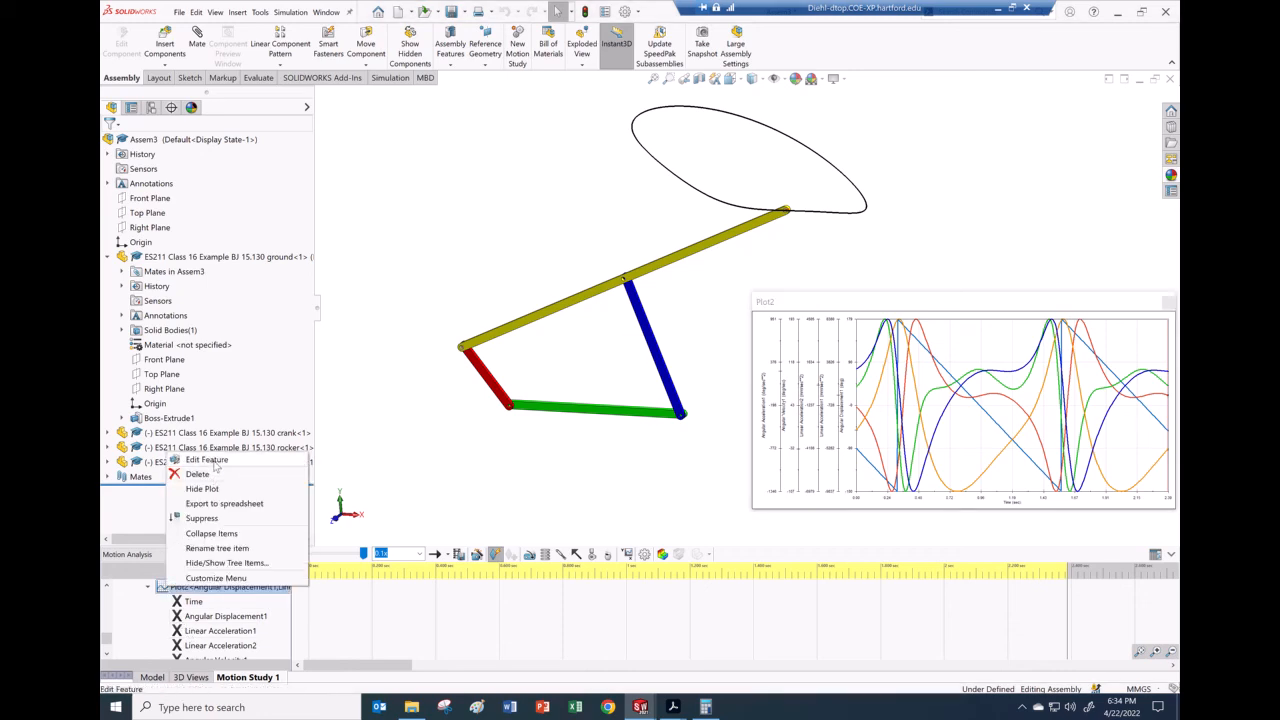
left_click(206, 460)
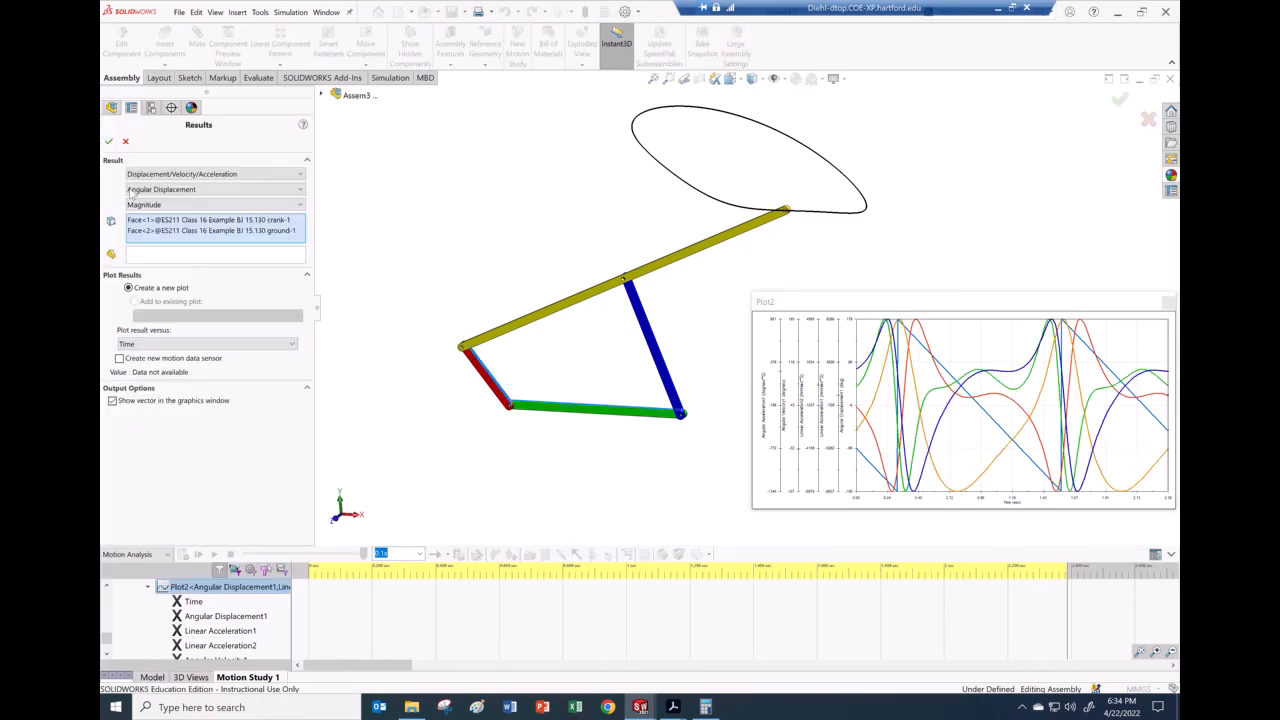
left_click(125, 142)
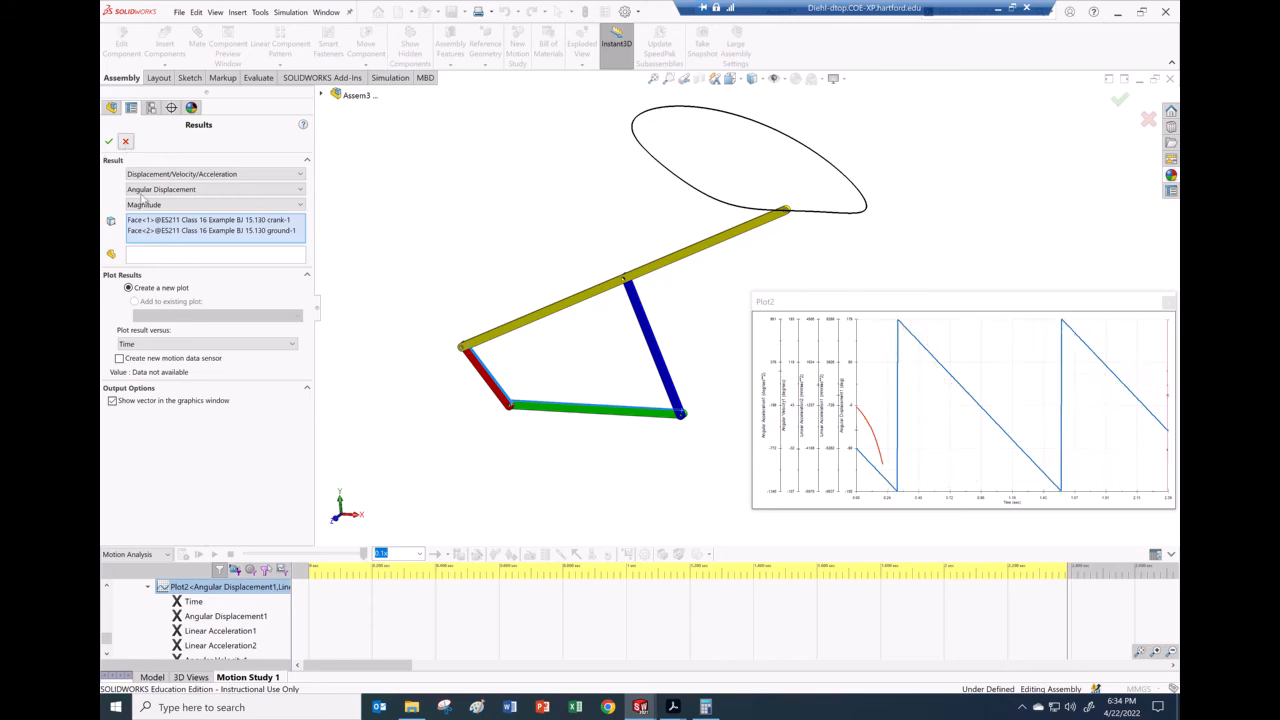
Step: Export Plot2's data to a spreadsheet and bring the new Excel workbook forward
right_click(165, 587)
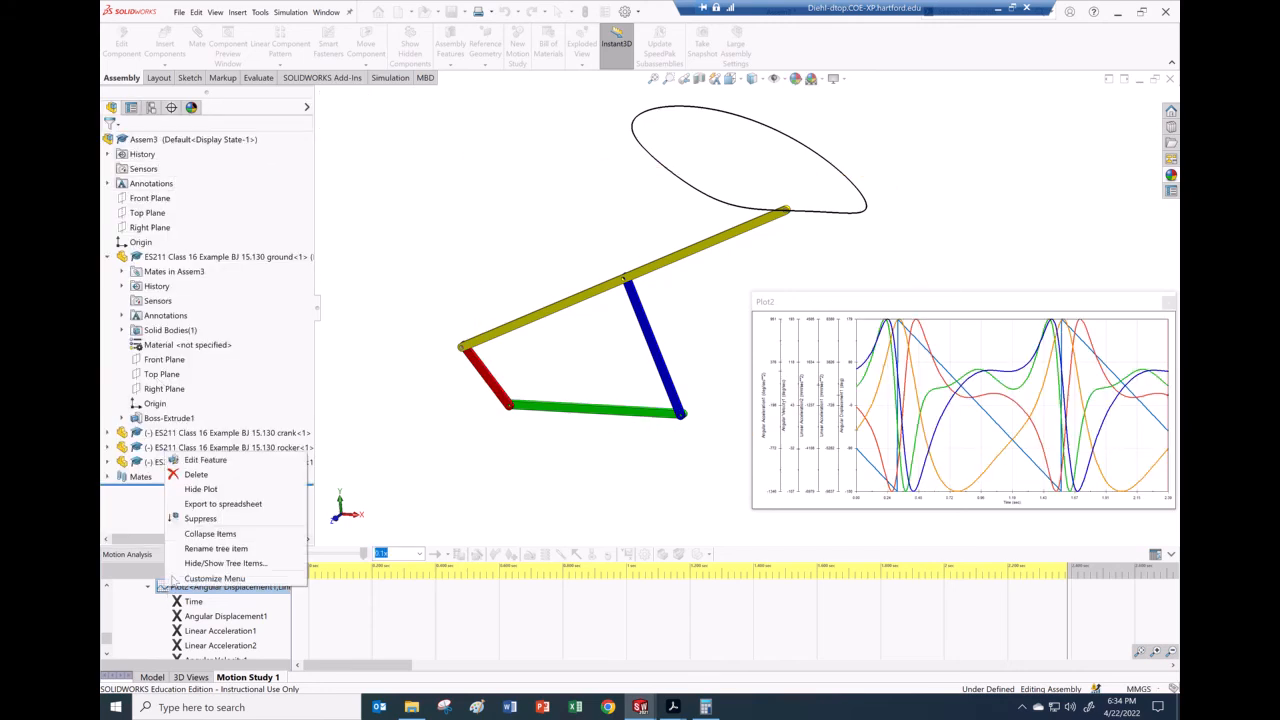
left_click(205, 505)
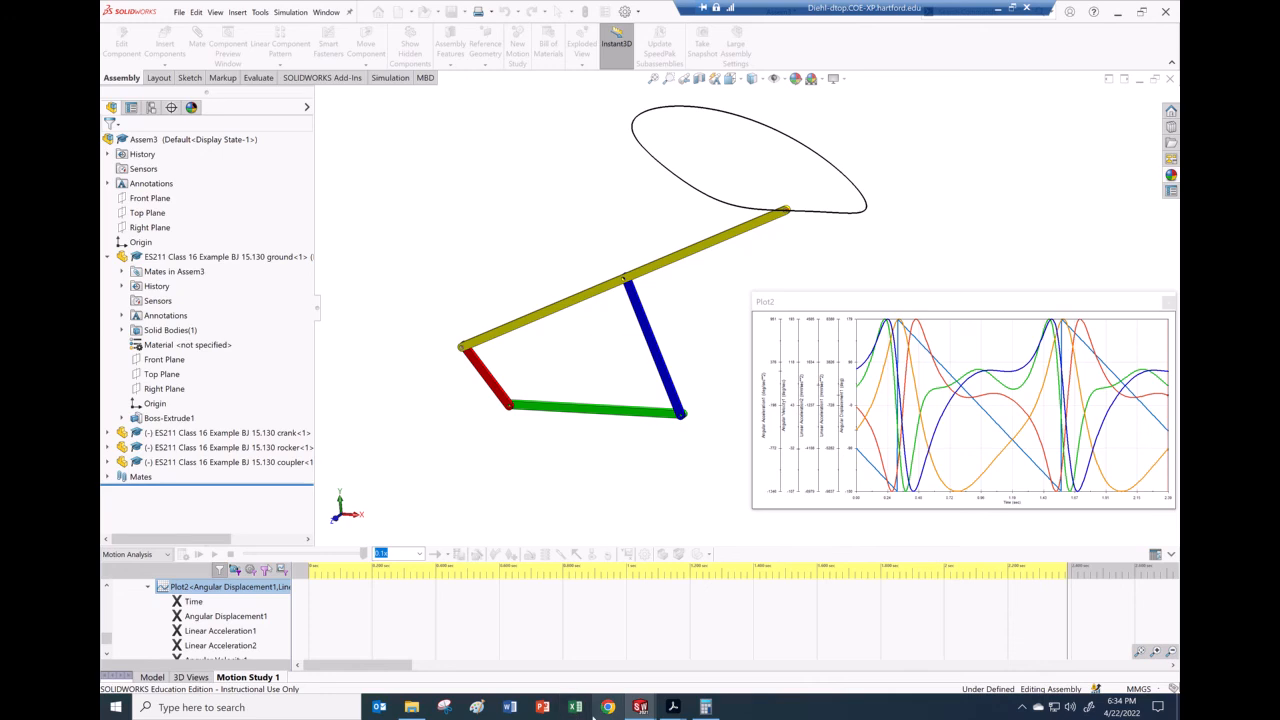
left_click(578, 710)
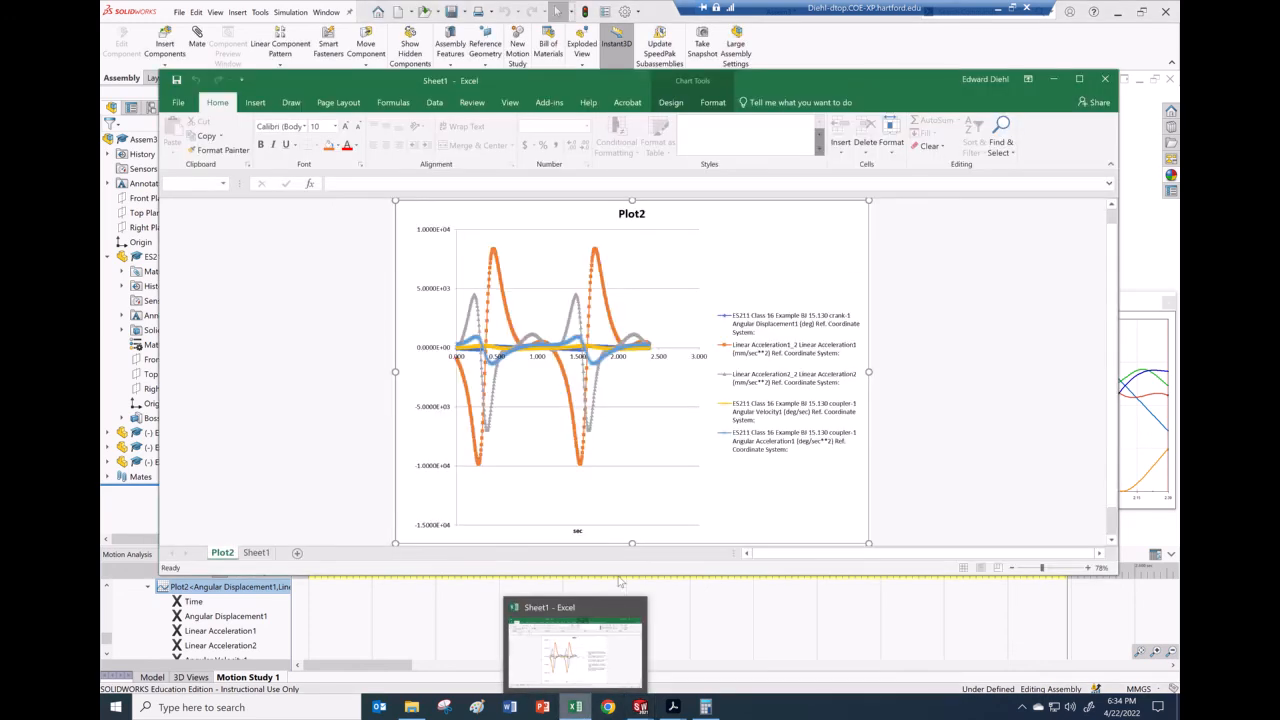
Step: Maximize Excel, go to Sheet1, and select crank displacement values C5 through C462
left_click(1079, 79)
left_click(197, 671)
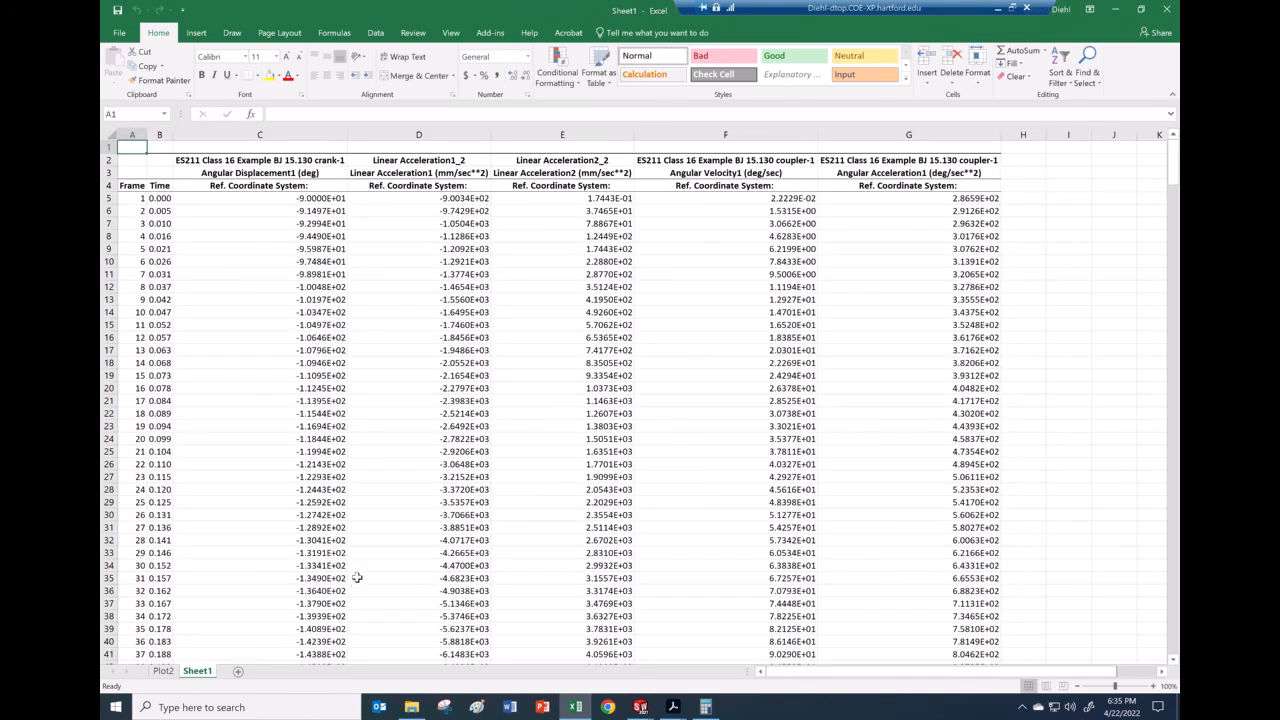
left_click(312, 198)
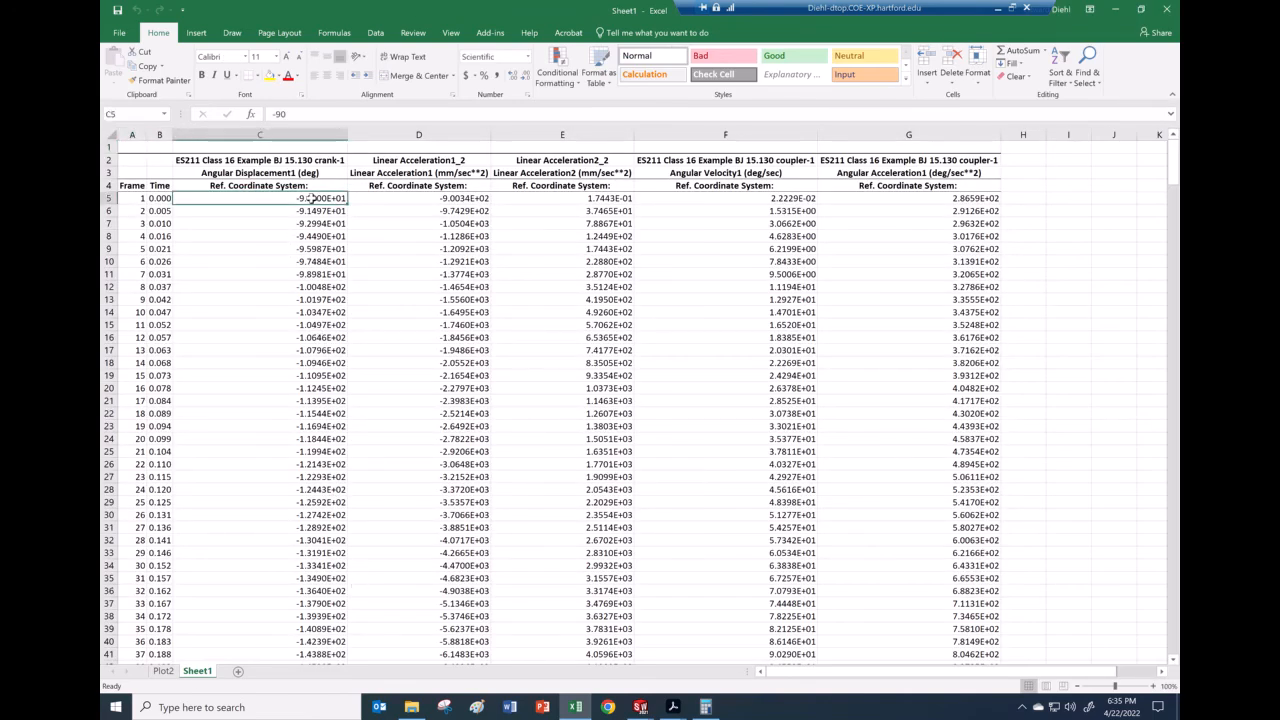
left_click_drag(312, 198, 306, 589)
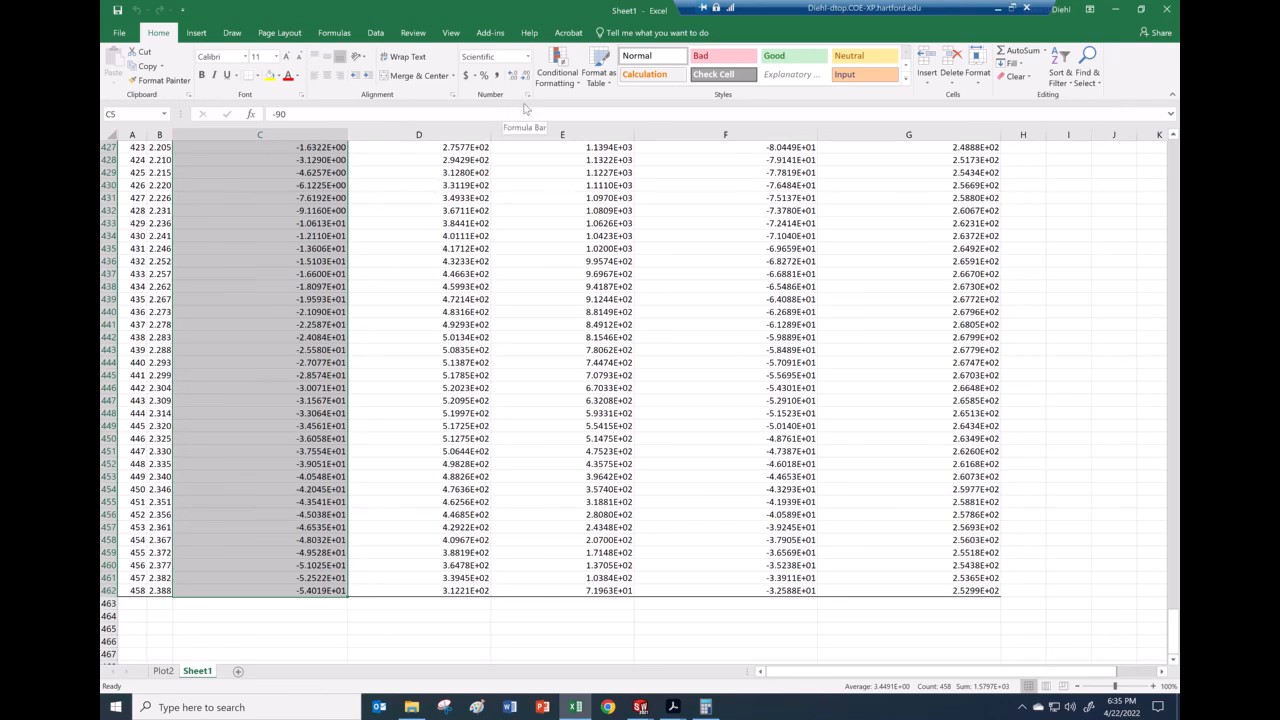
Step: Reformat the selected column C values from Scientific to plain Number format
left_click(528, 95)
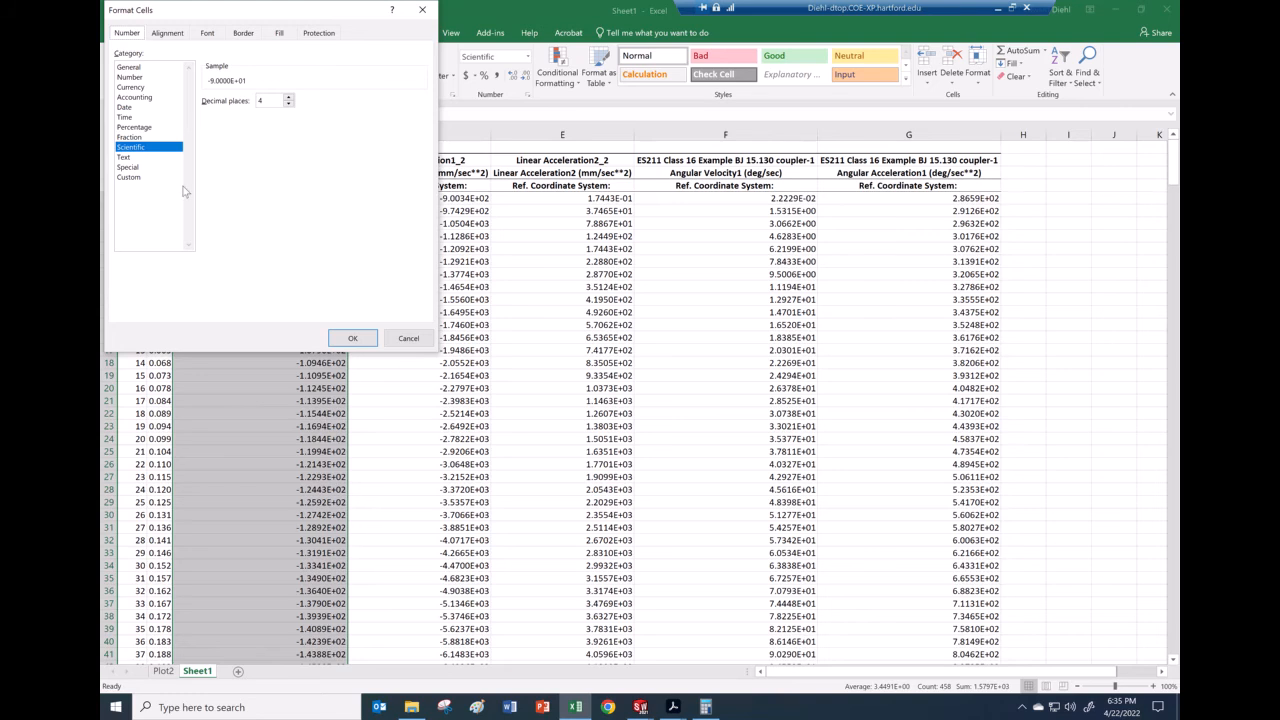
left_click(135, 78)
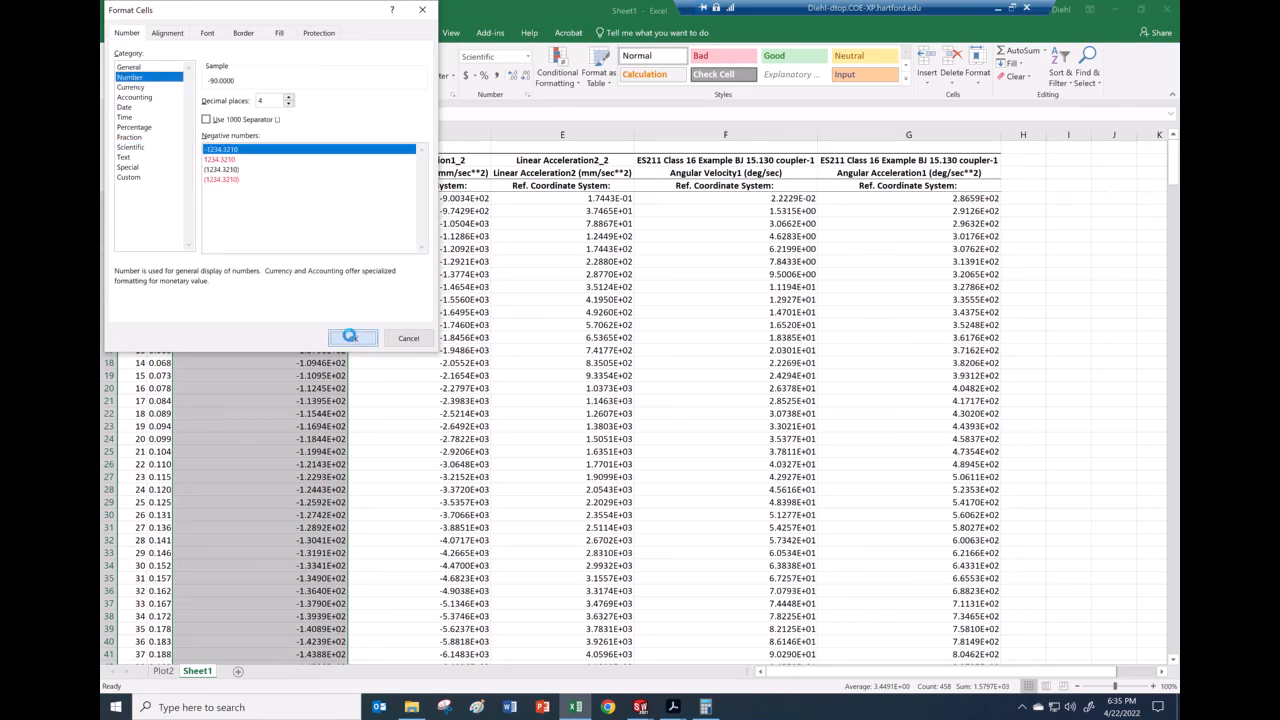
left_click(348, 337)
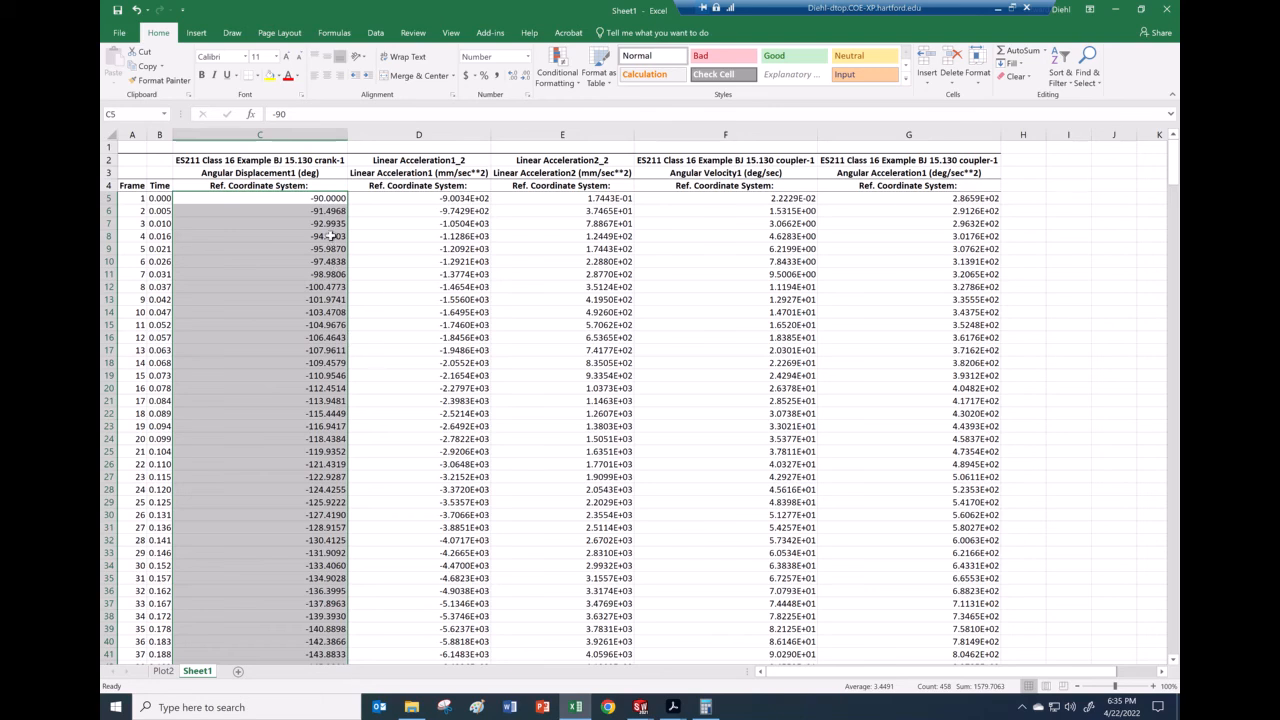
left_click(330, 224)
Step: Highlight row 246 (time 1.259) with yellow fill
scroll(261, 381, "down", 20)
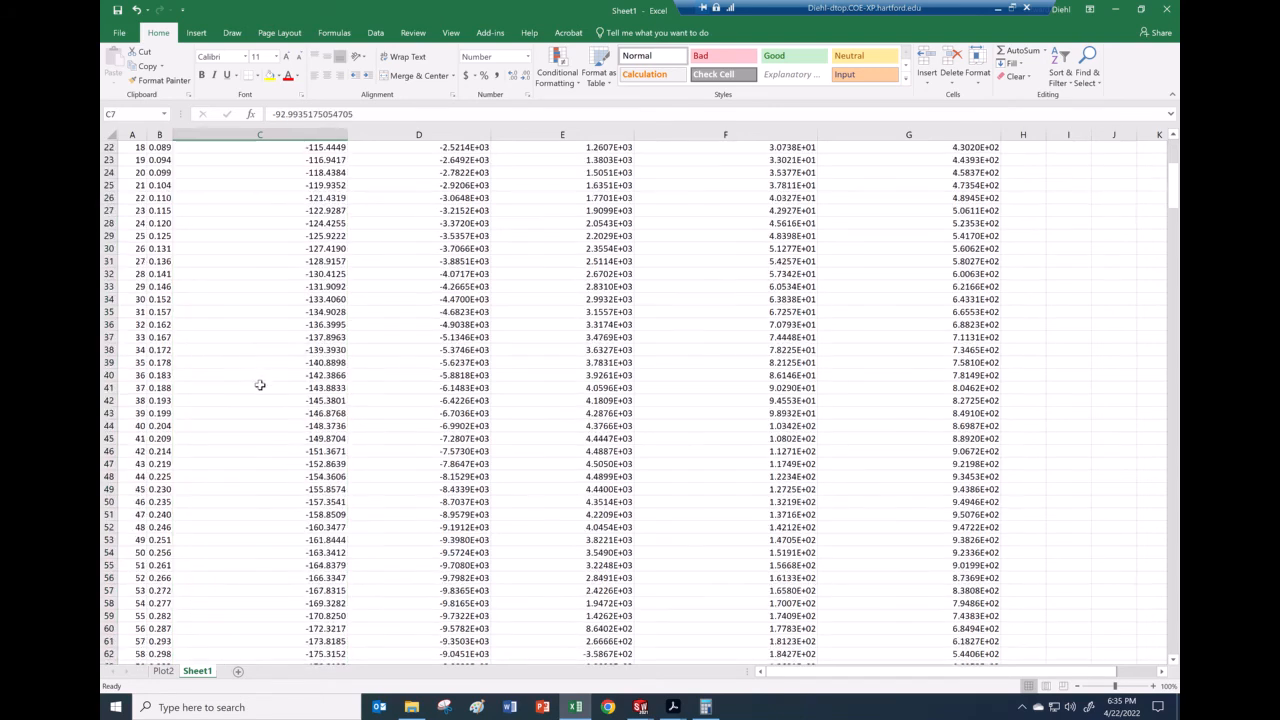
scroll(260, 392, "down", 20)
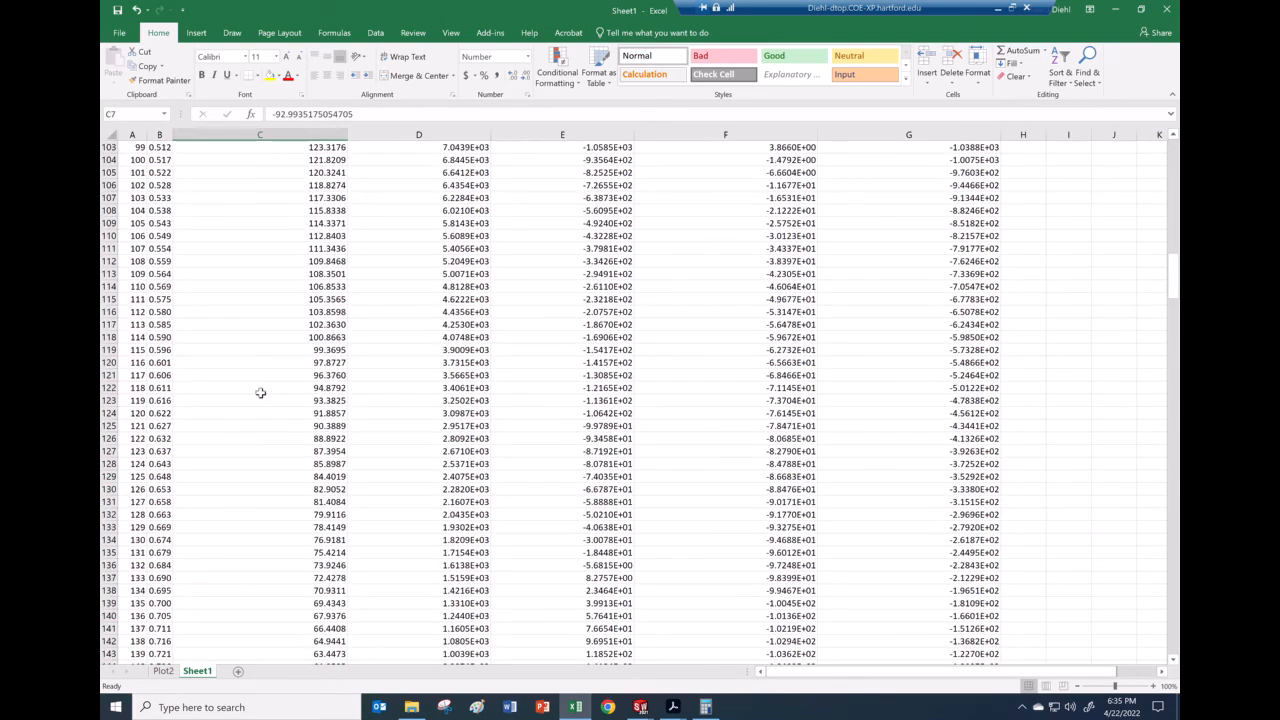
scroll(261, 397, "down", 18)
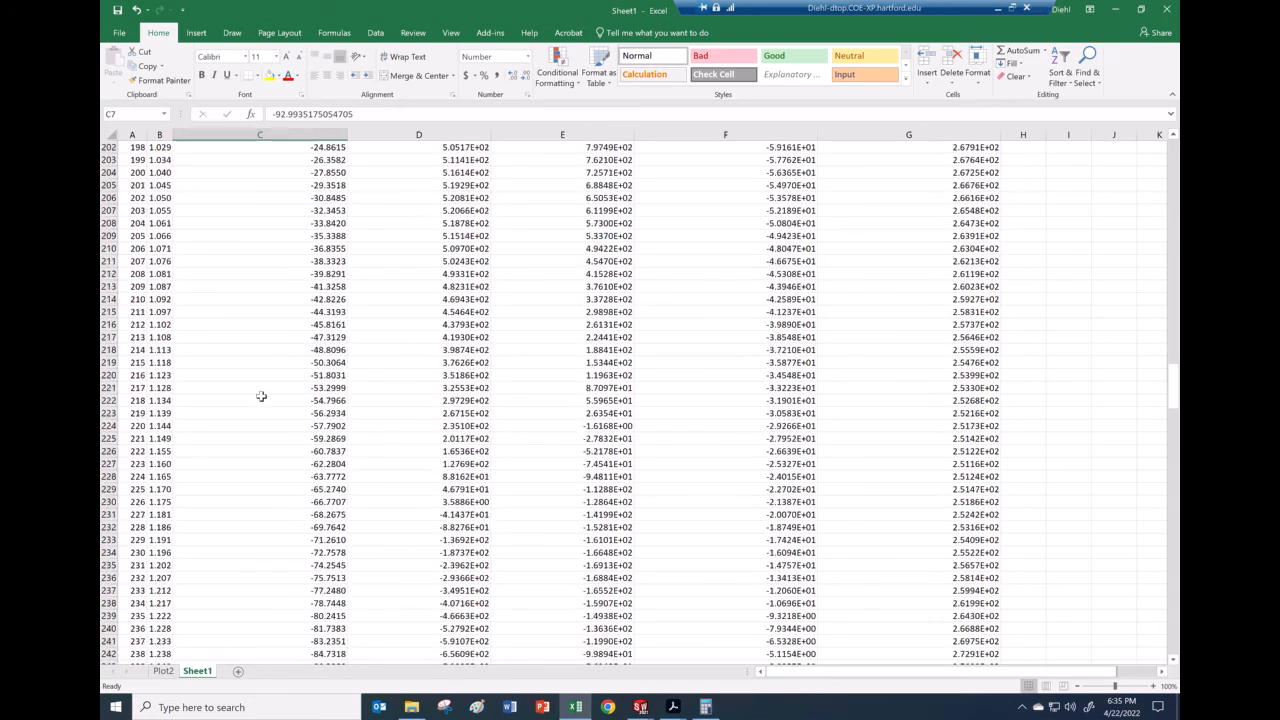
scroll(261, 397, "up", 4)
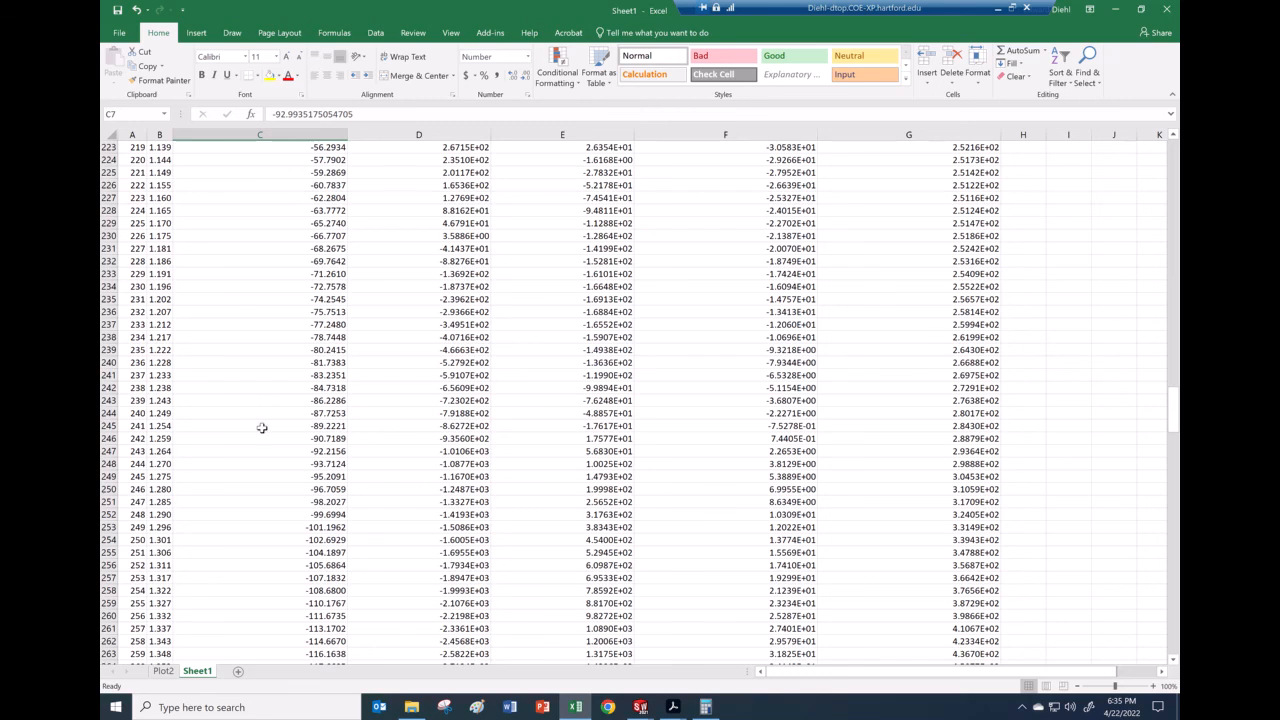
left_click(110, 439)
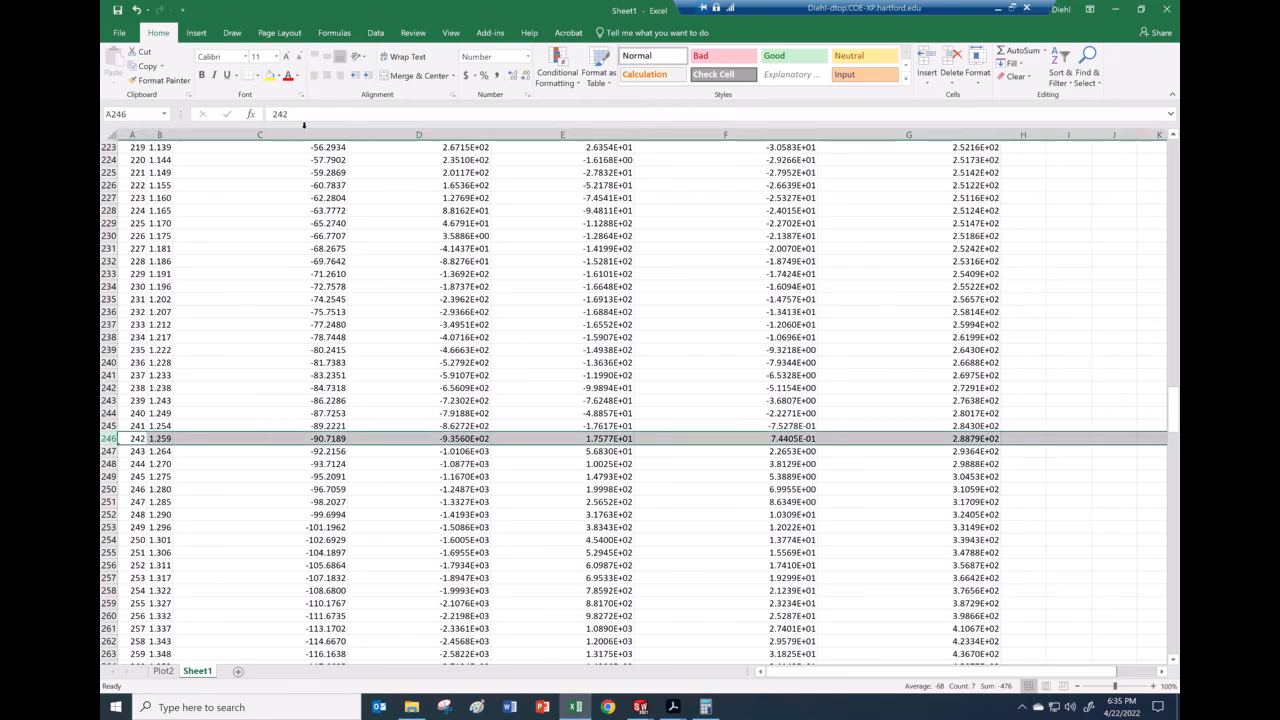
left_click(269, 76)
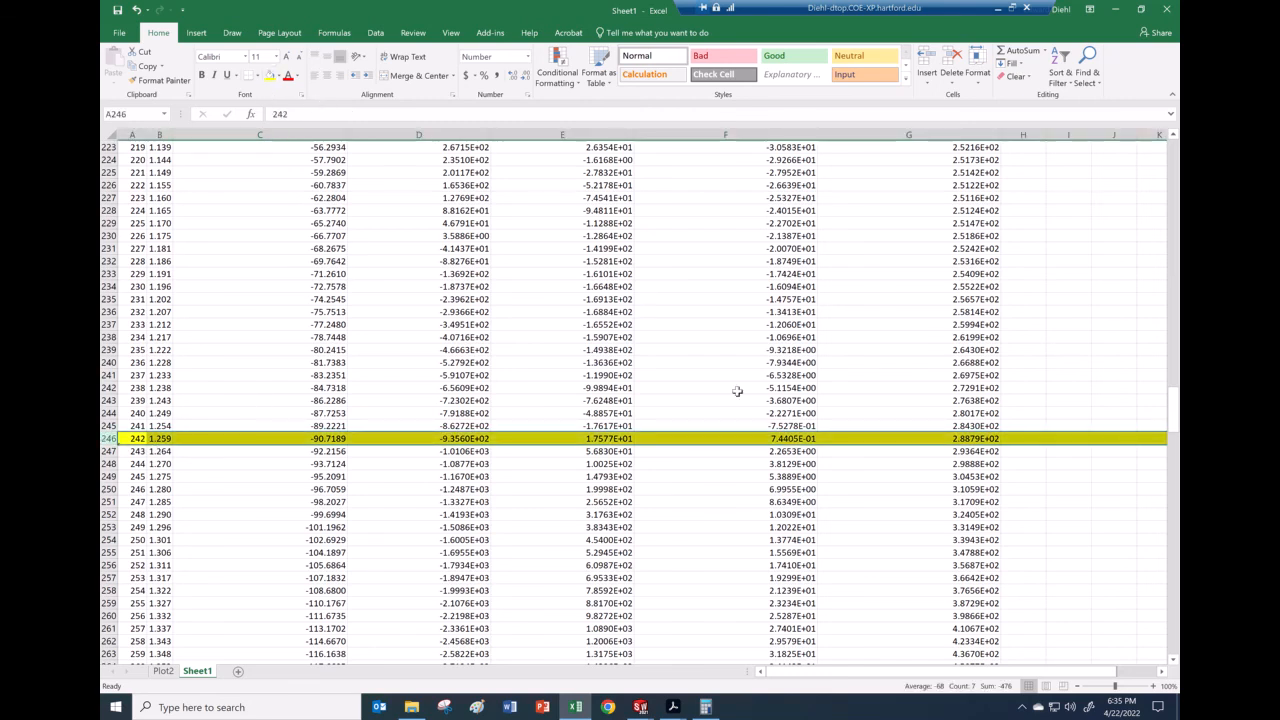
Step: Check the coupler angular acceleration in G246 and linear acceleration in D246
left_click(957, 442)
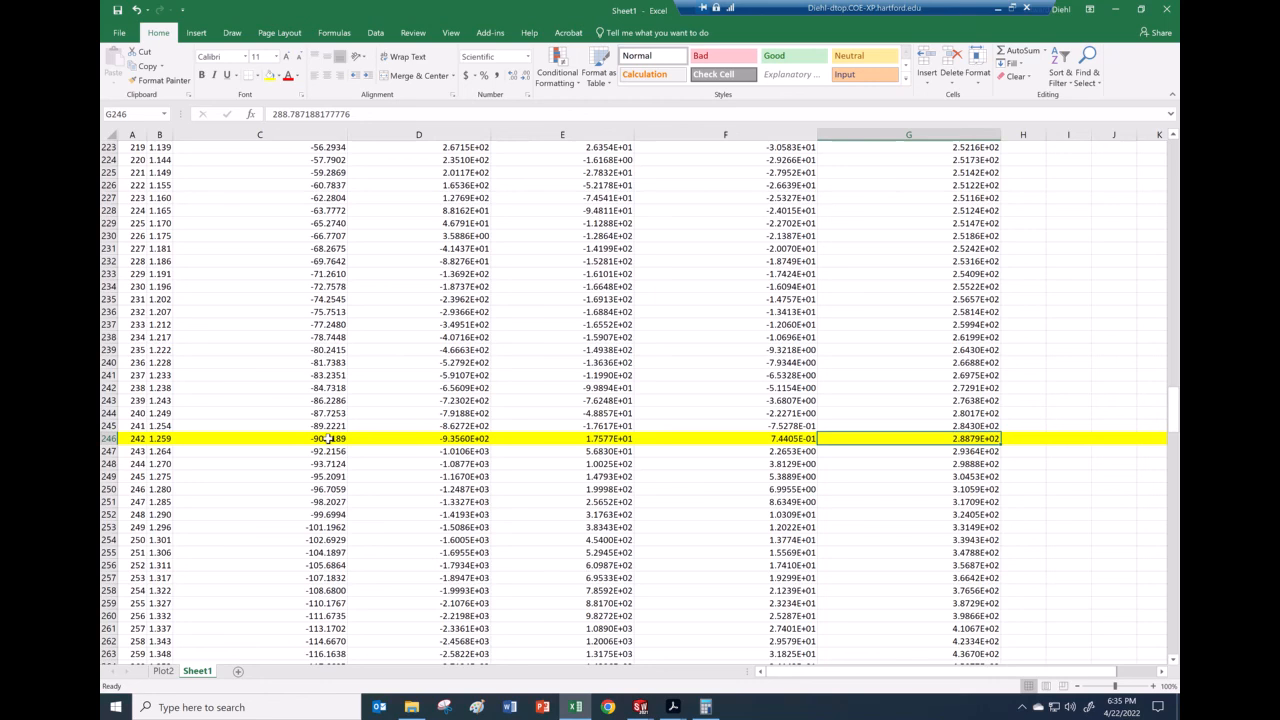
left_click(438, 440)
left_click_drag(1177, 436, 1177, 160)
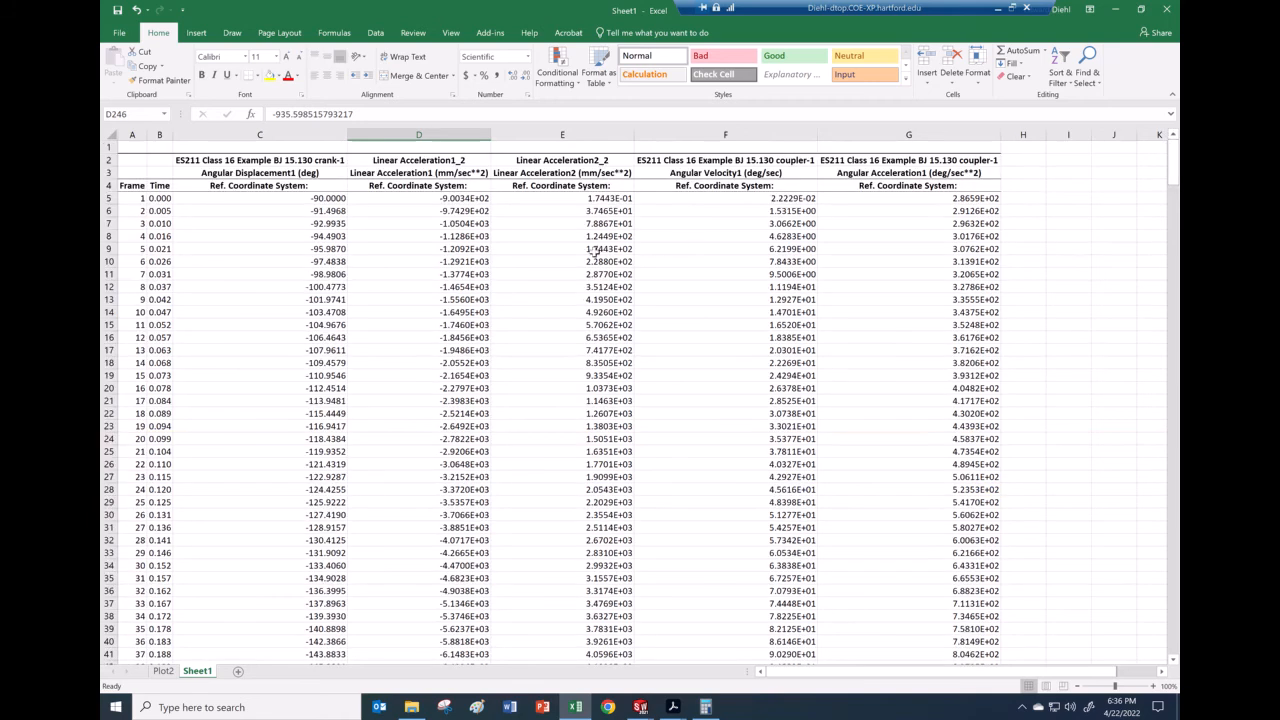
Step: Review column headings D through G, including angular velocity and angular acceleration
left_click(425, 186)
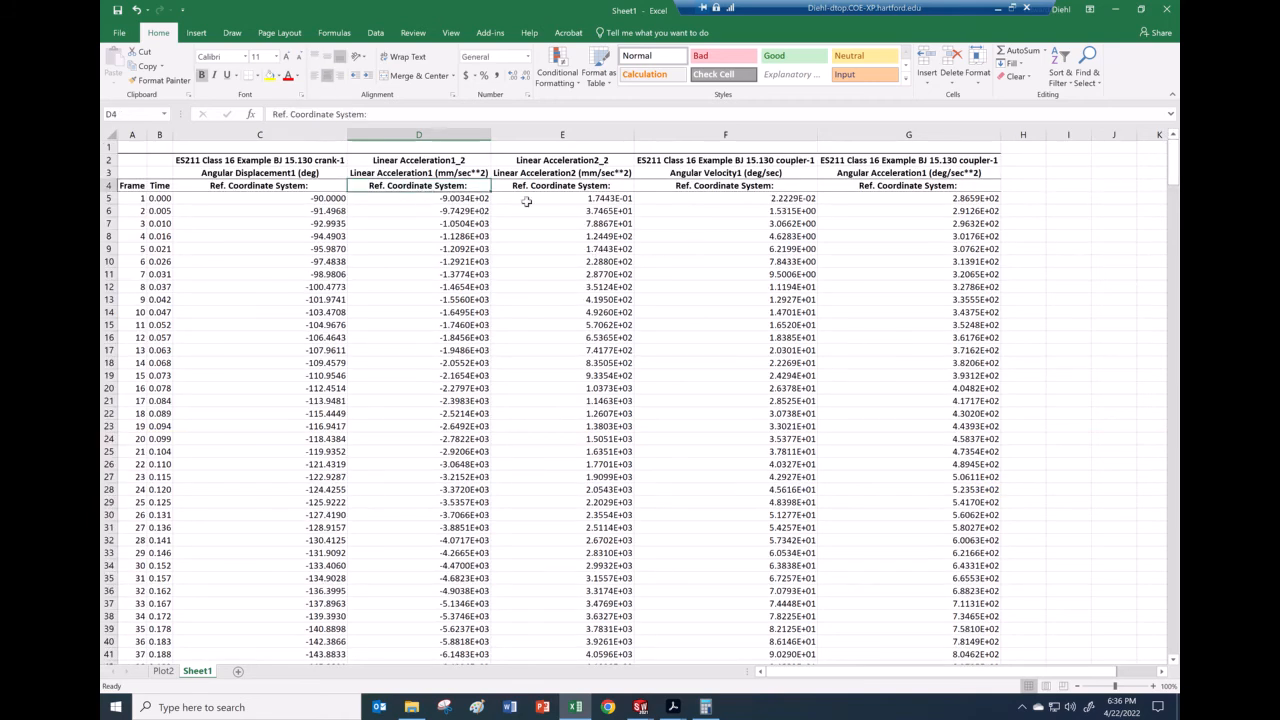
left_click(575, 189)
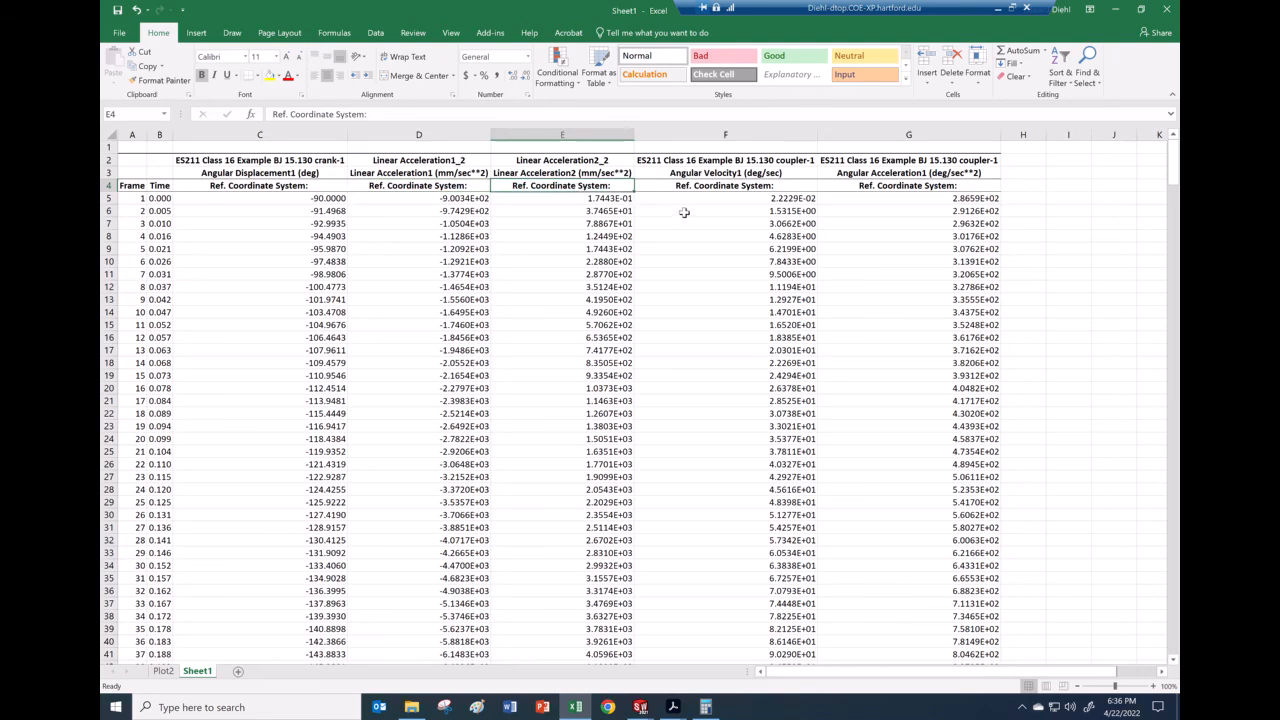
left_click(729, 189)
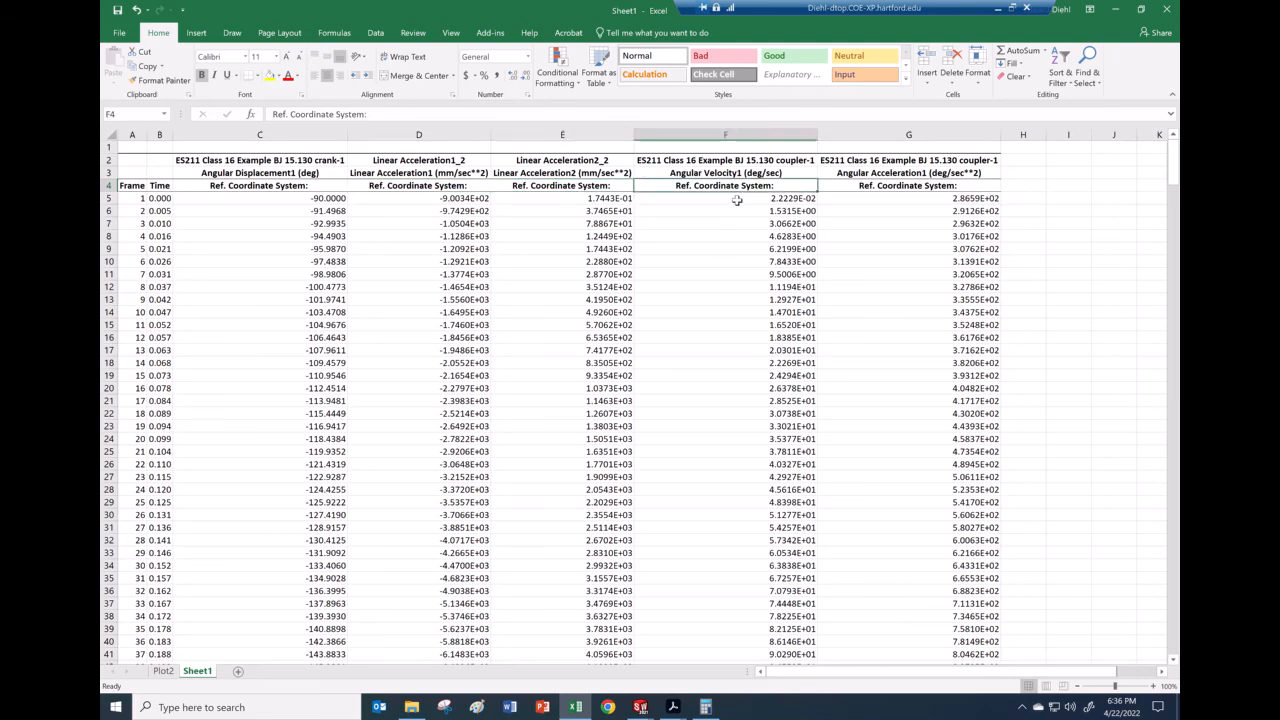
left_click(918, 185)
scroll(914, 330, "down", 12)
scroll(865, 349, "down", 20)
scroll(862, 349, "down", 20)
scroll(862, 349, "down", 6)
scroll(862, 349, "up", 1)
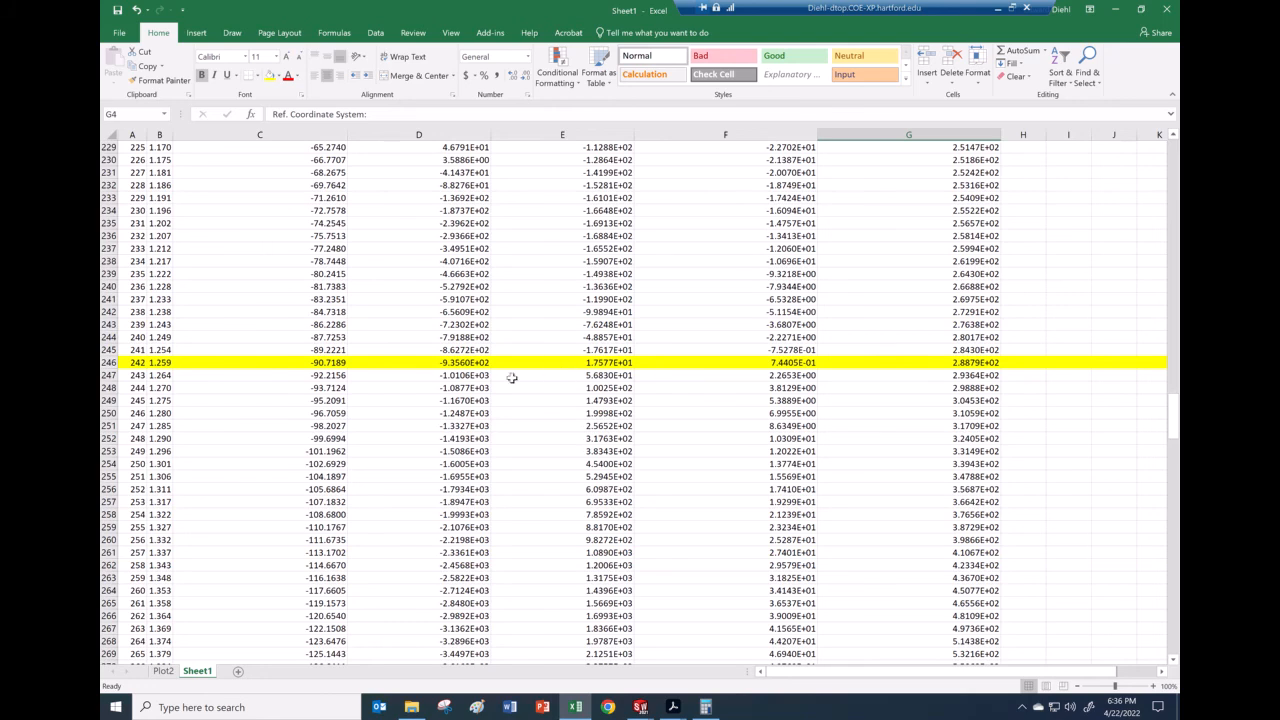
Step: Copy C246's number format onto D246 so it shows -935.5985
left_click(465, 362)
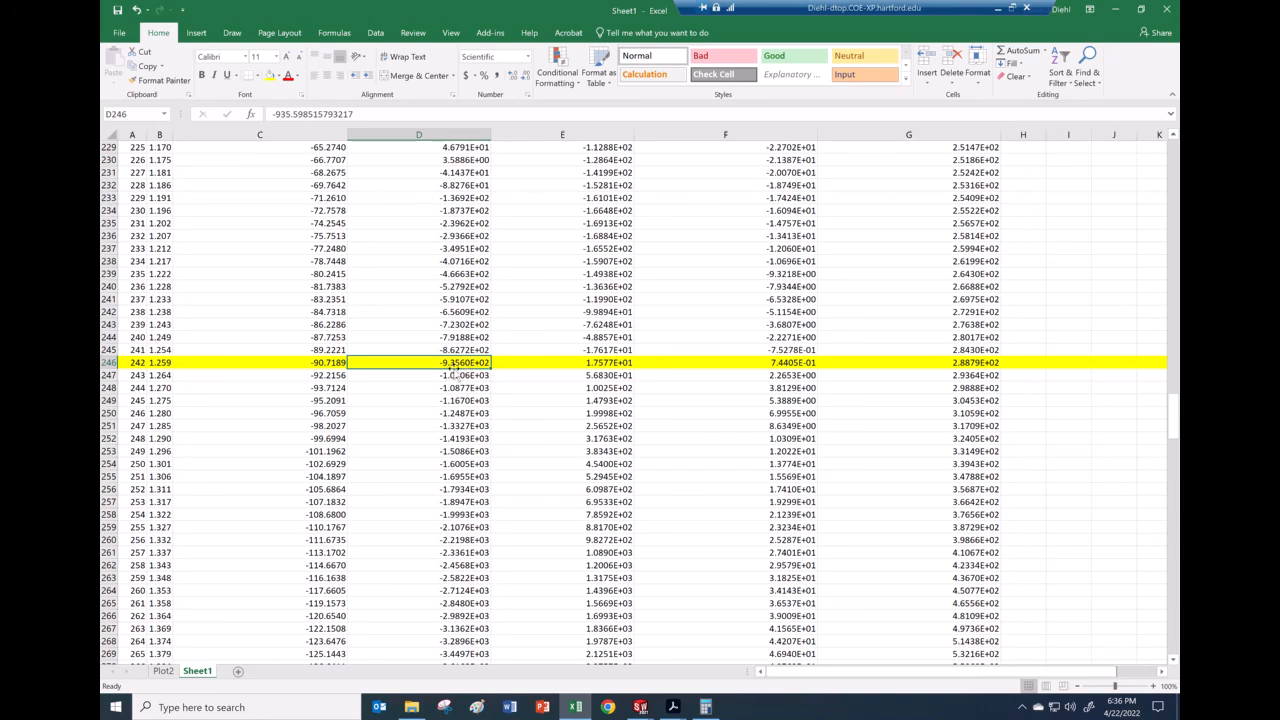
left_click(328, 365)
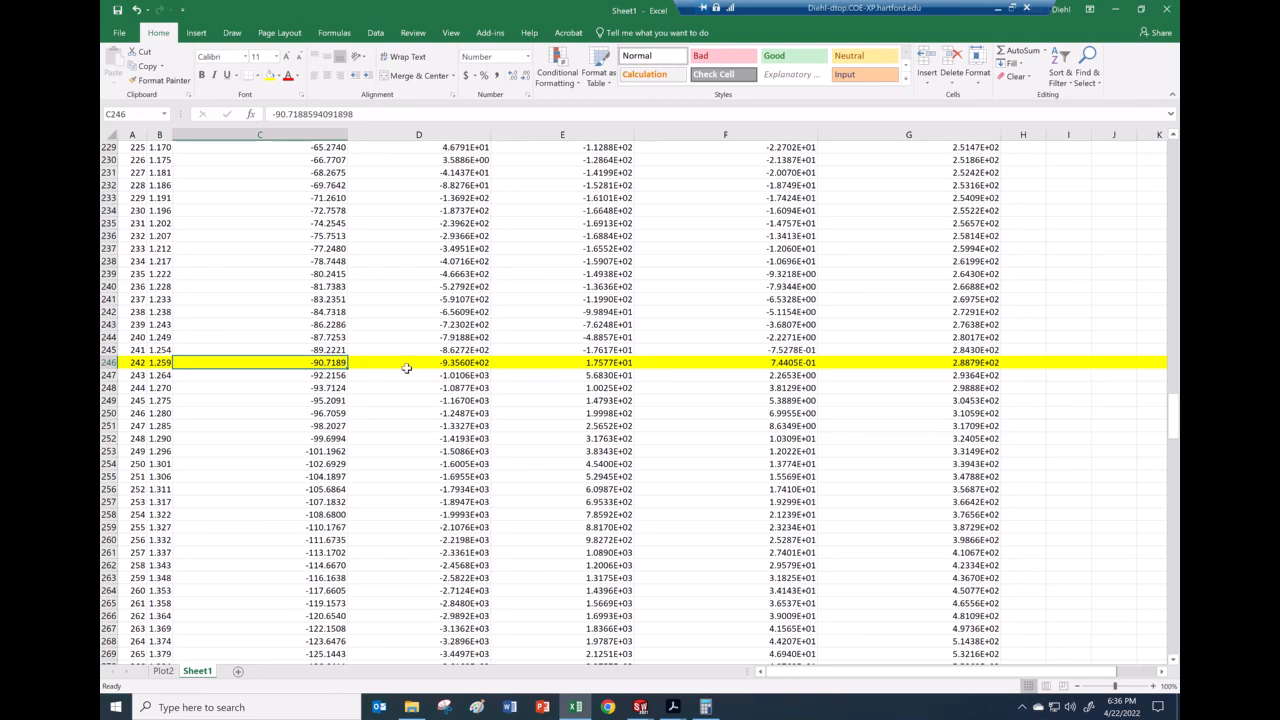
left_click(459, 366)
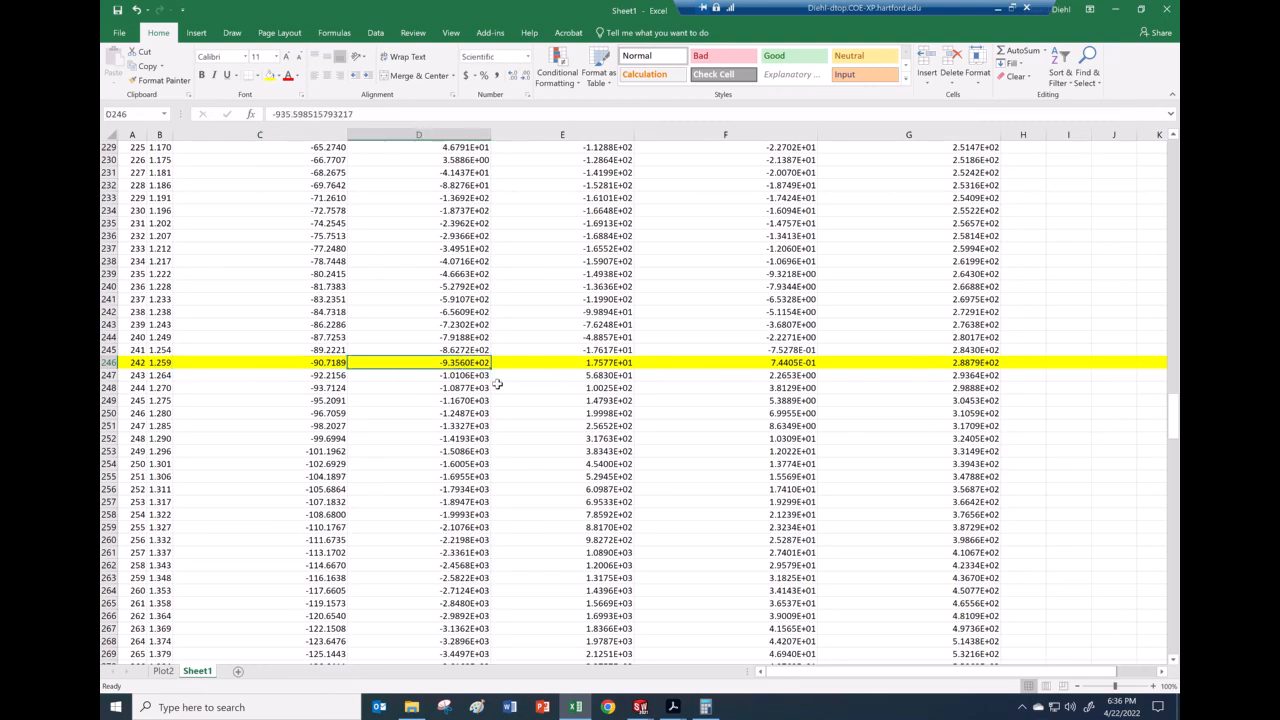
key("Left")
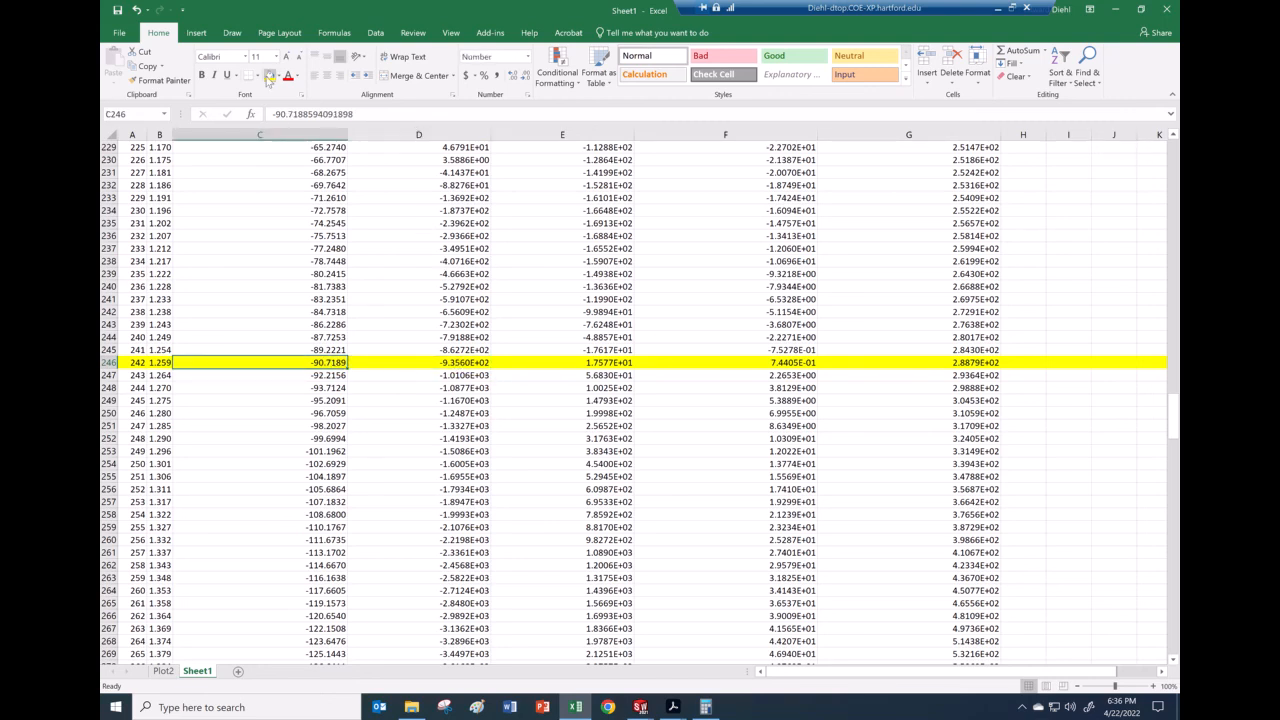
left_click(160, 80)
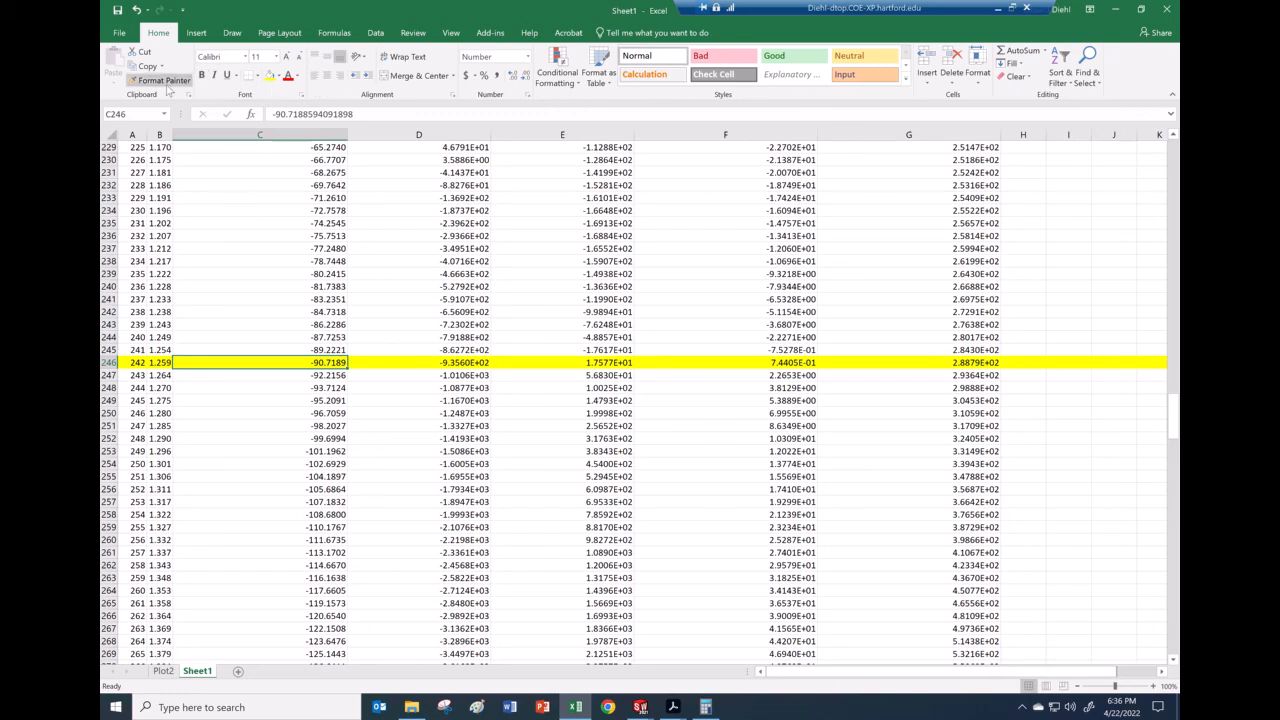
left_click(455, 364)
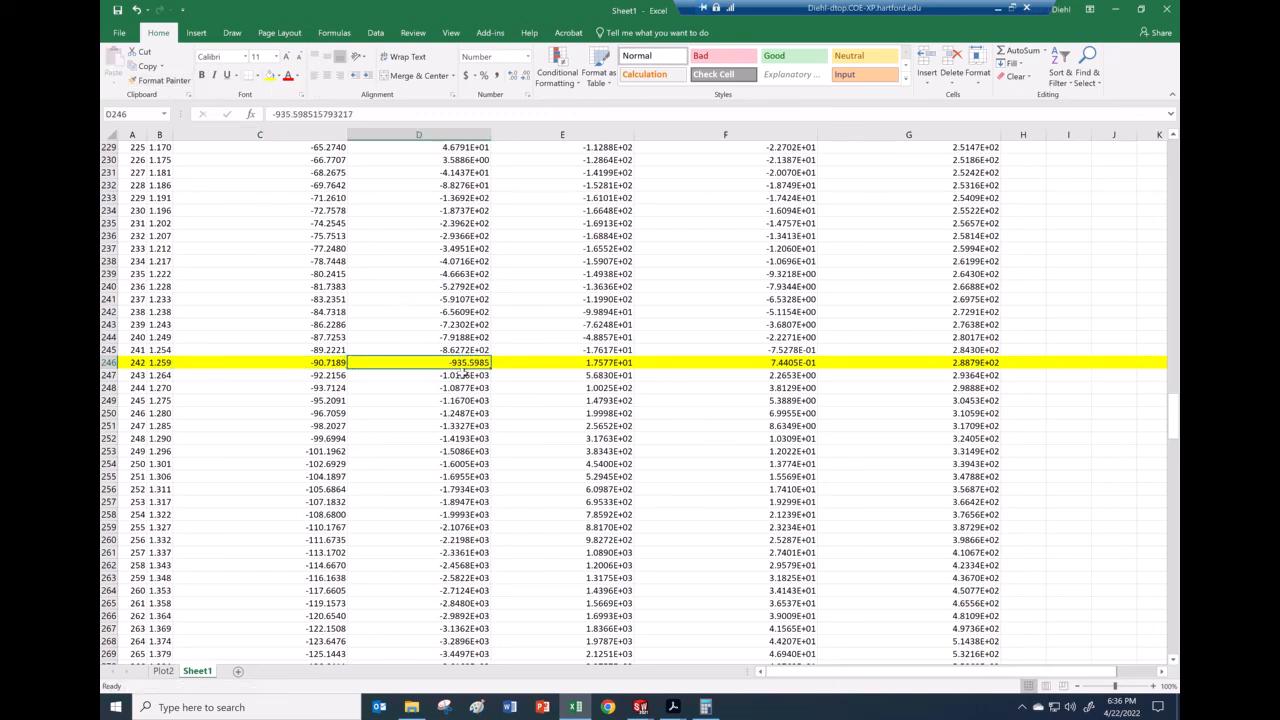
left_click(673, 707)
left_click(643, 680)
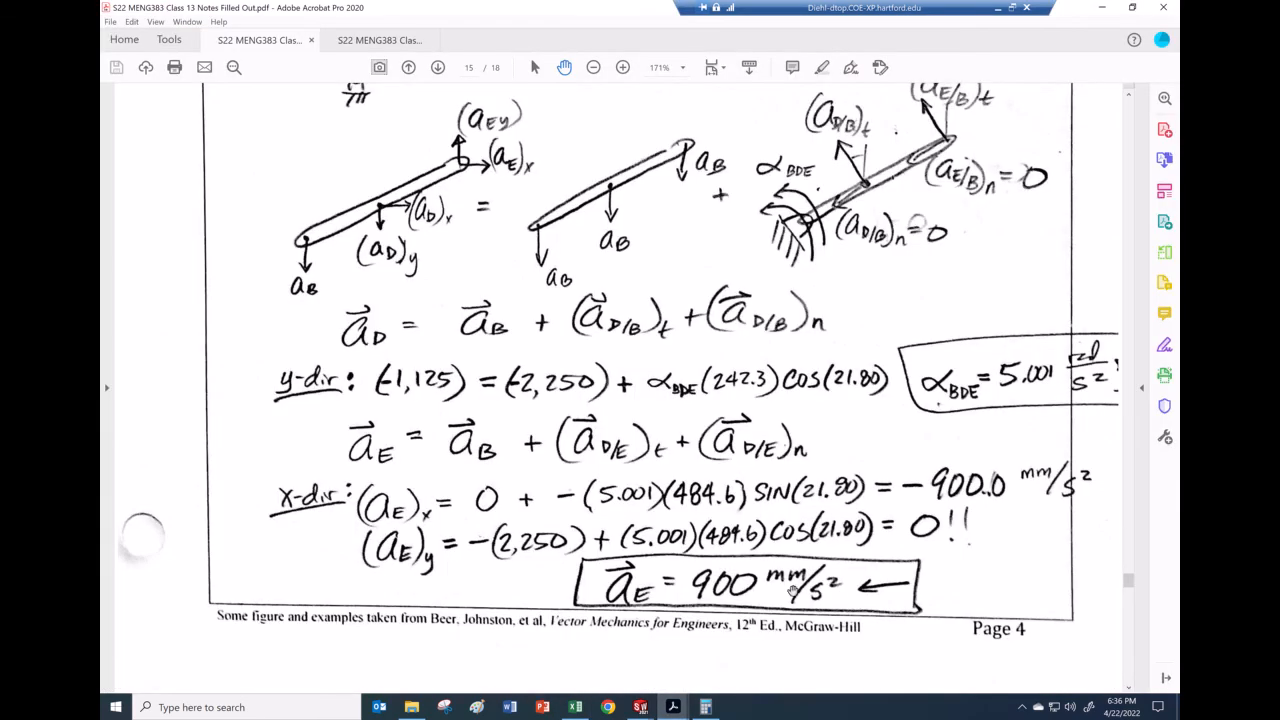
left_click(641, 710)
left_click(888, 658)
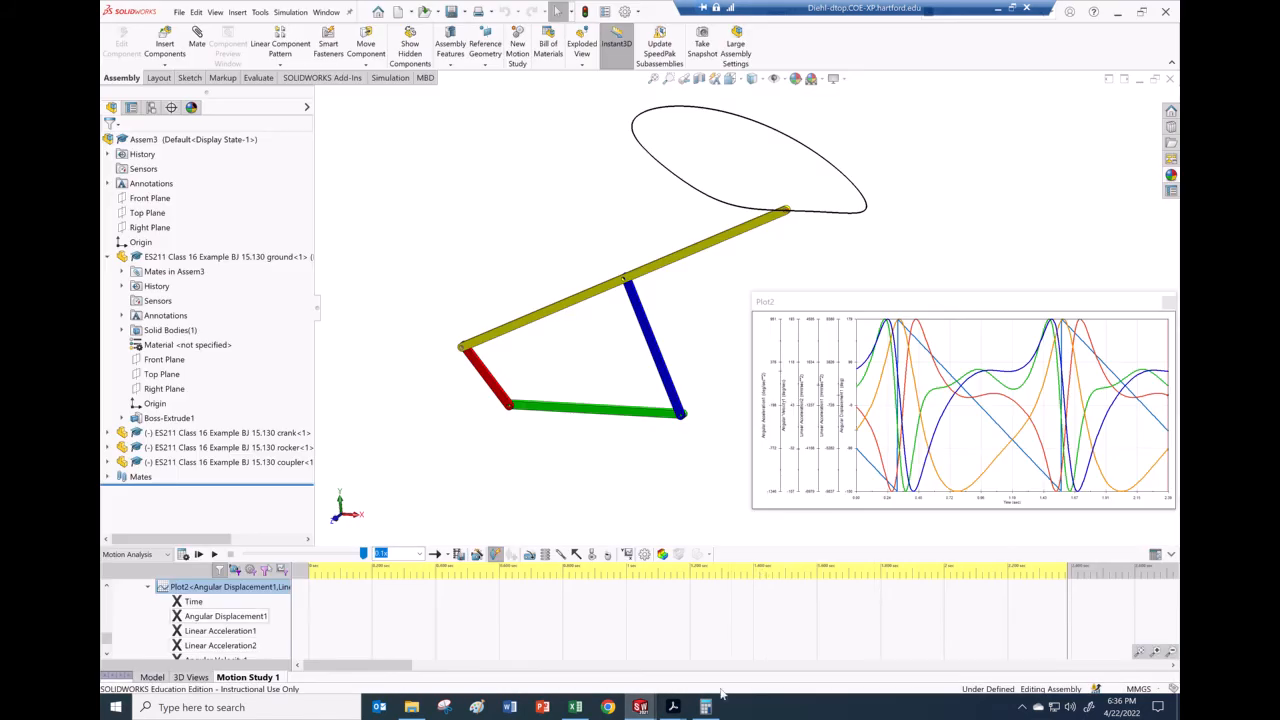
left_click(575, 707)
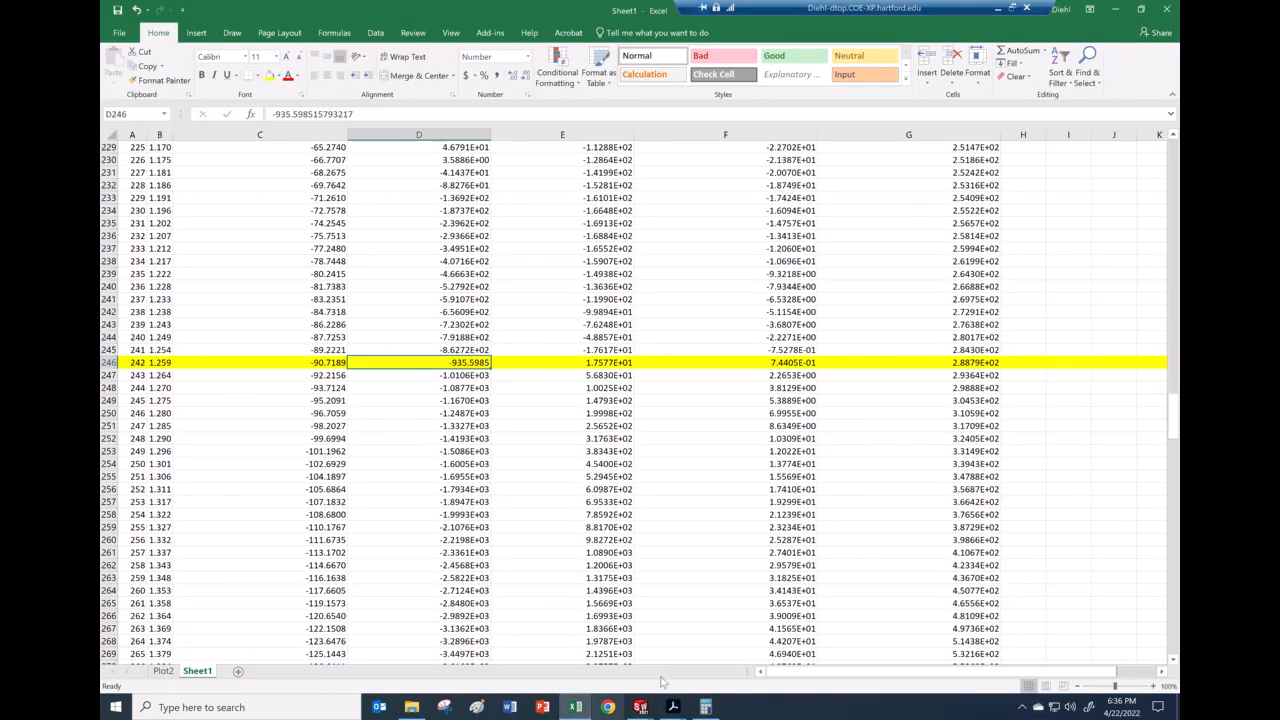
left_click(594, 364)
Step: Copy D246's number format onto E246 so it shows 17.5774
left_click(462, 352)
left_click(470, 362)
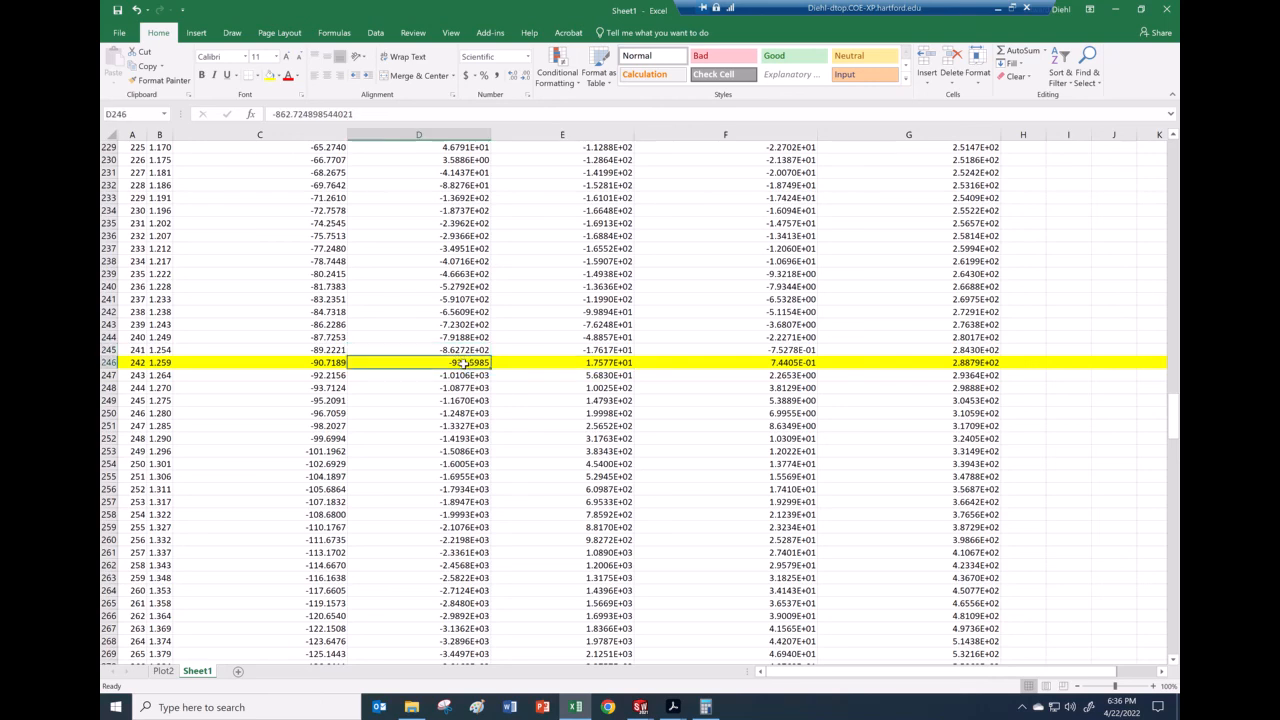
left_click(160, 80)
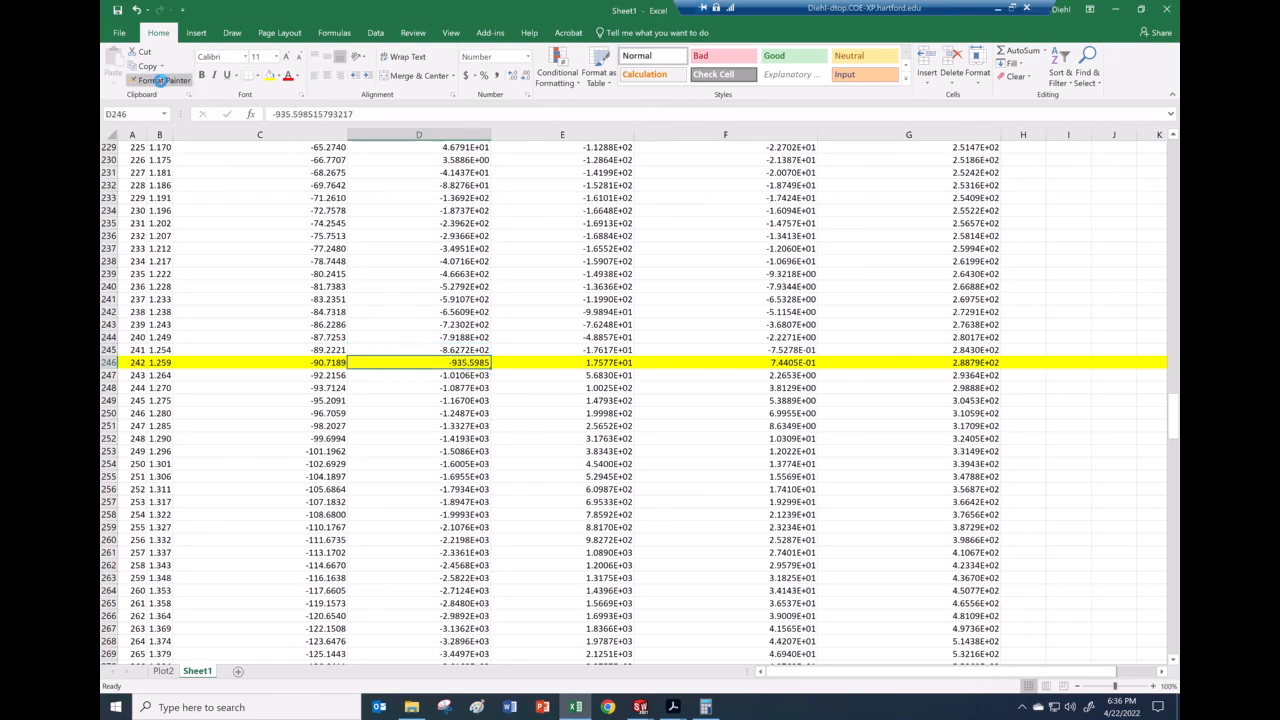
left_click(600, 364)
left_click(617, 351)
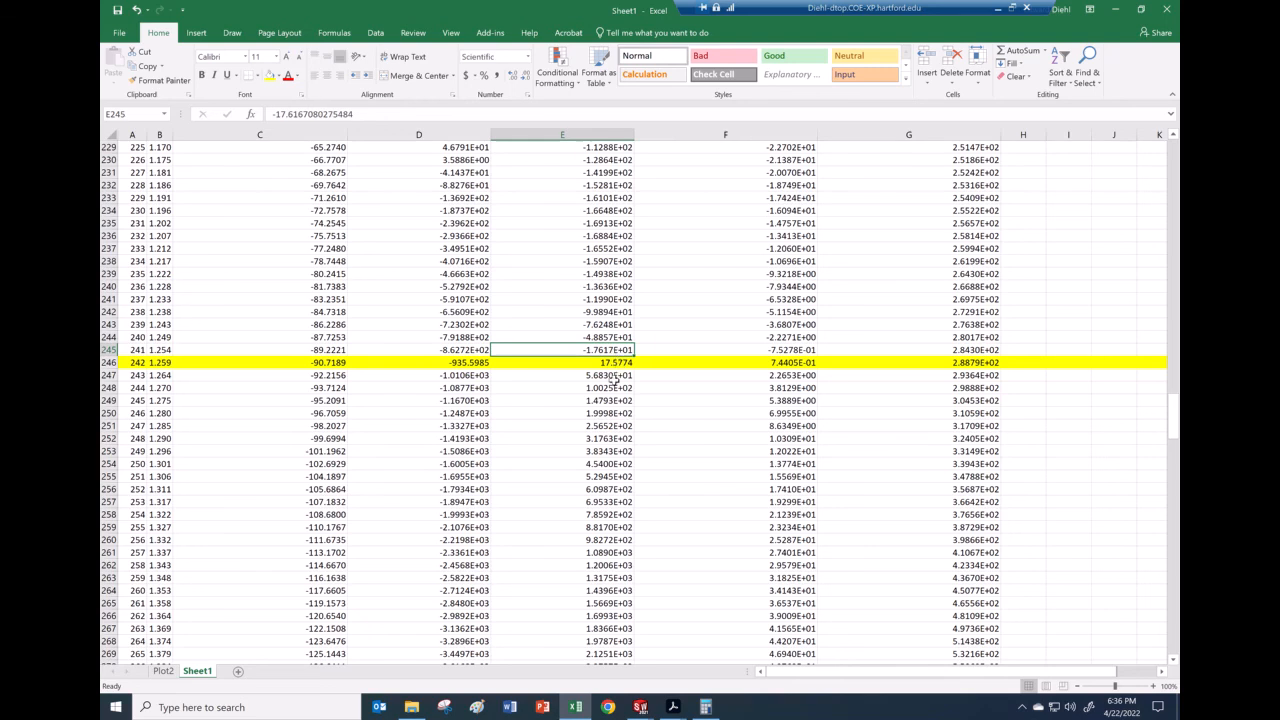
left_click(614, 378)
left_click(616, 364)
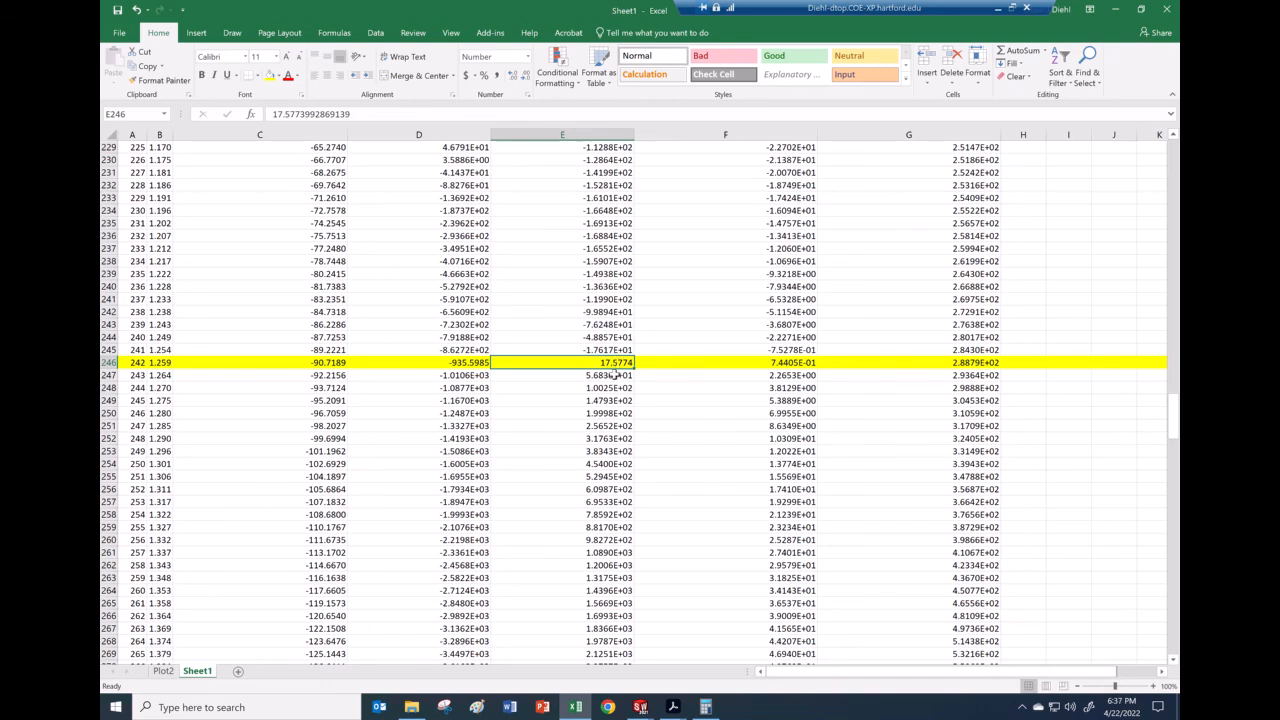
left_click(323, 363)
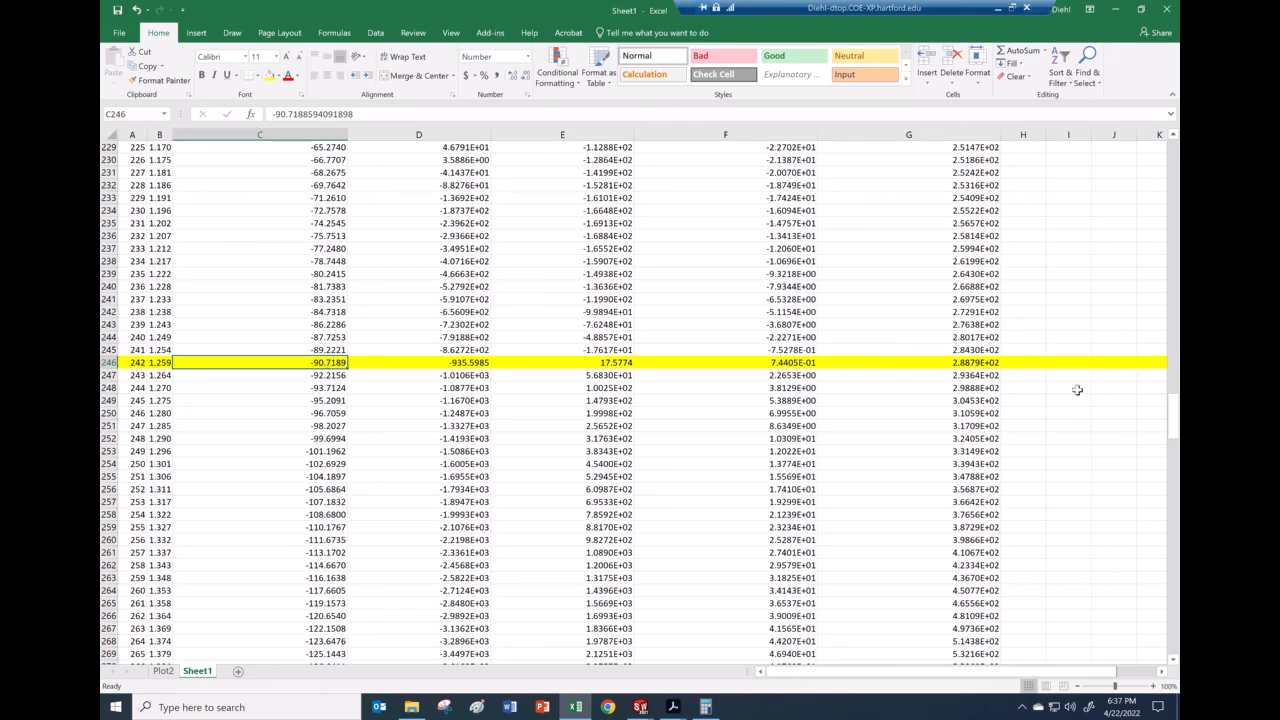
Step: Review the Angular Velocity1 (deg/sec) and Angular Acceleration1 (deg/sec**2) headings and scroll the table
left_click_drag(1174, 418, 1172, 138)
left_click(731, 162)
left_click(729, 186)
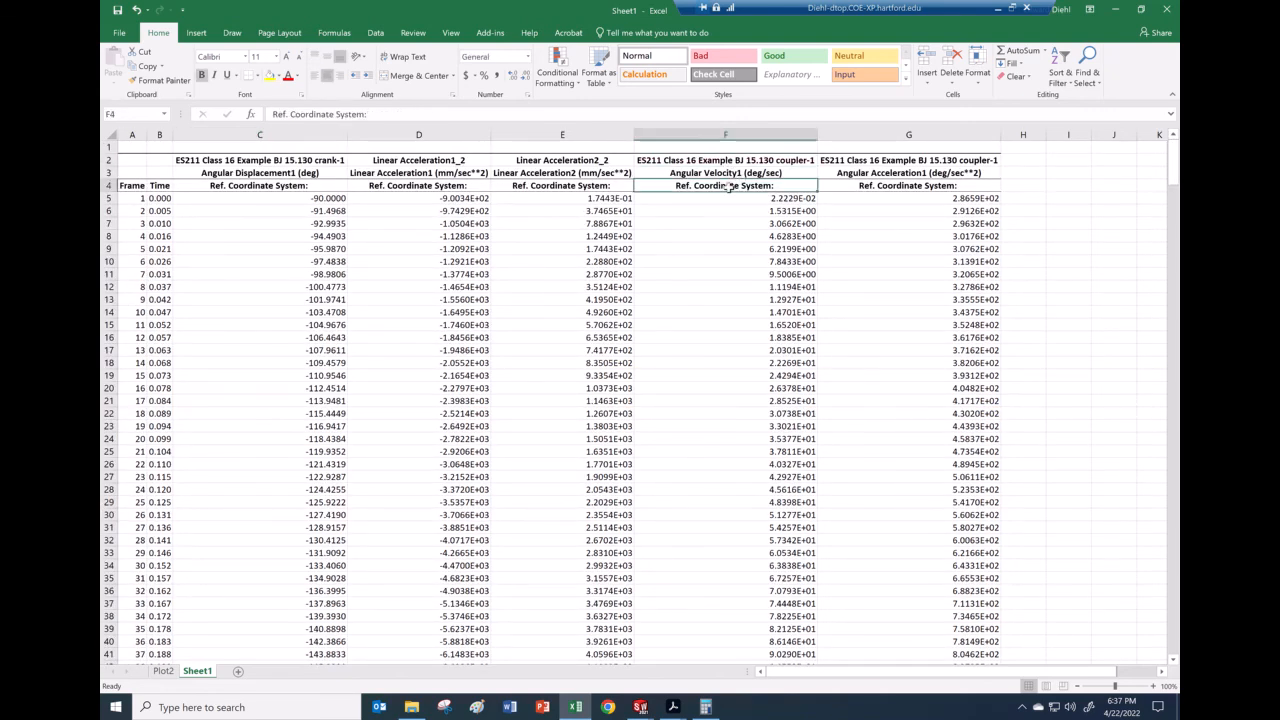
left_click(738, 173)
left_click(930, 172)
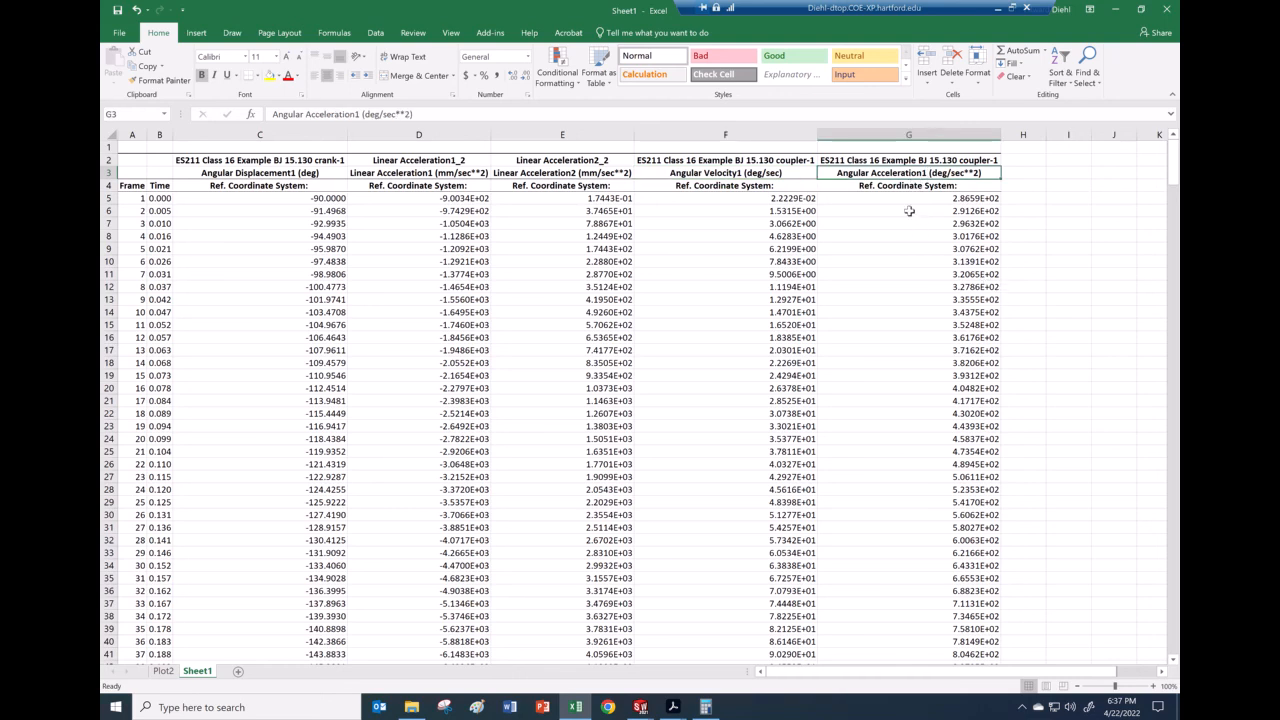
scroll(1020, 390, "down", 13)
scroll(940, 425, "down", 20)
scroll(926, 425, "down", 13)
mouse_move(673, 707)
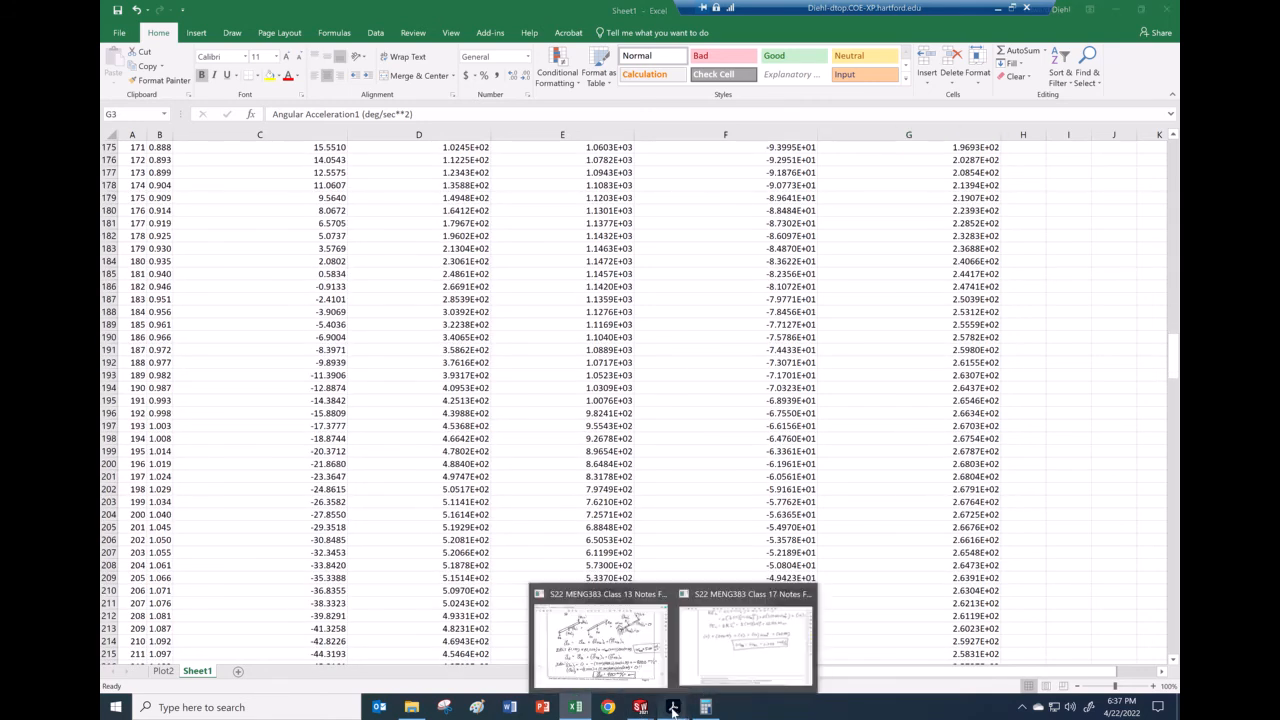
left_click(600, 635)
scroll(802, 404, "up", 2)
scroll(802, 404, "up", 8)
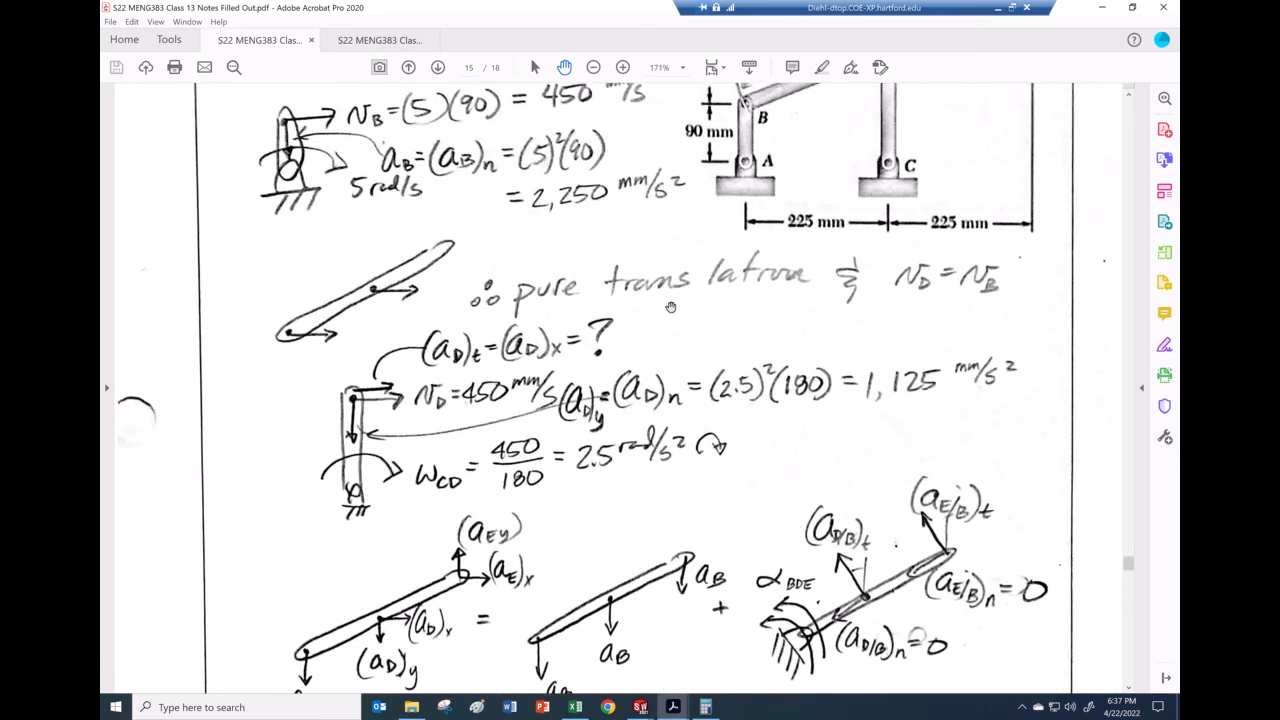
scroll(672, 310, "down", 1)
scroll(690, 260, "up", 7)
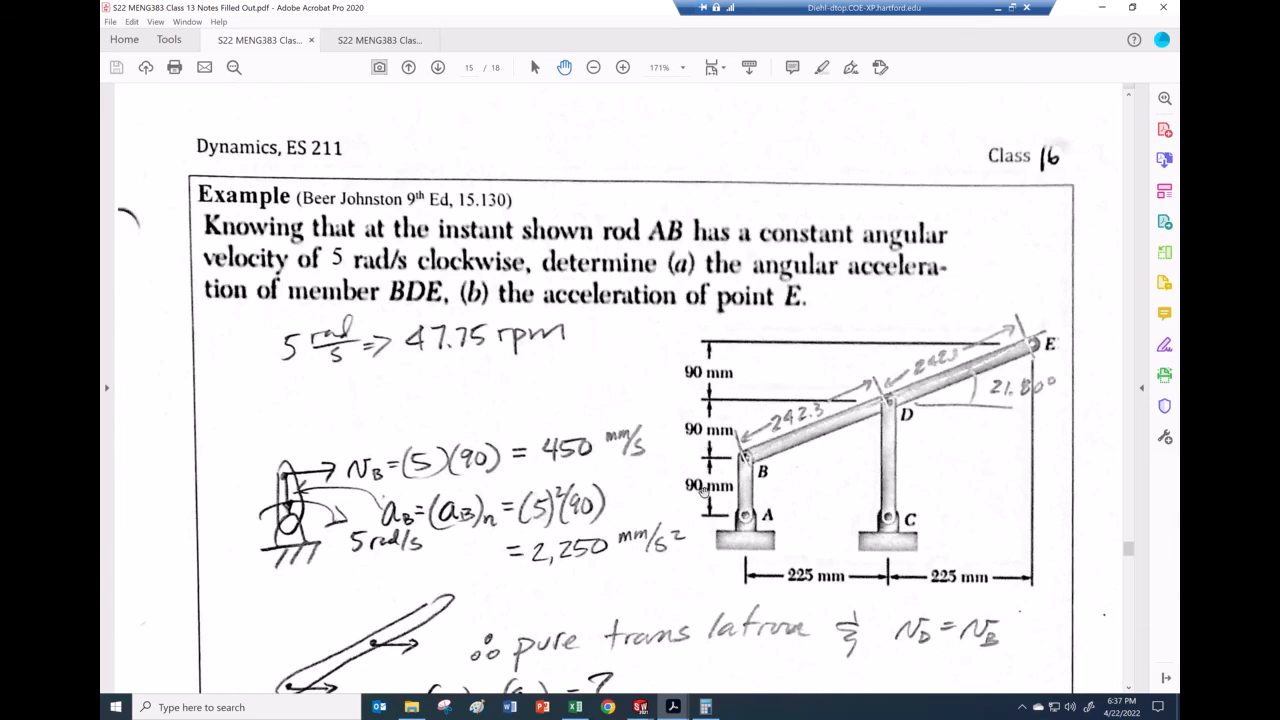
scroll(706, 220, "down", 6)
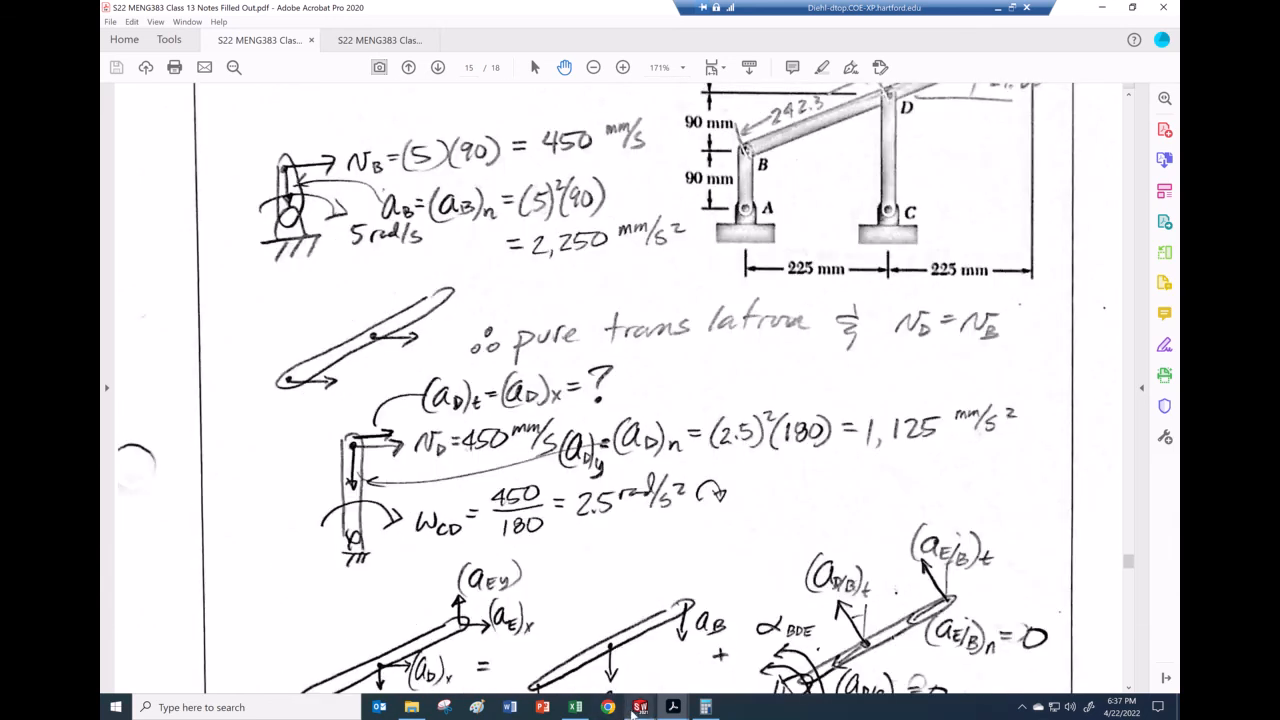
left_click(575, 707)
left_click_drag(880, 551, 873, 486)
left_click(873, 486)
scroll(880, 510, "down", 16)
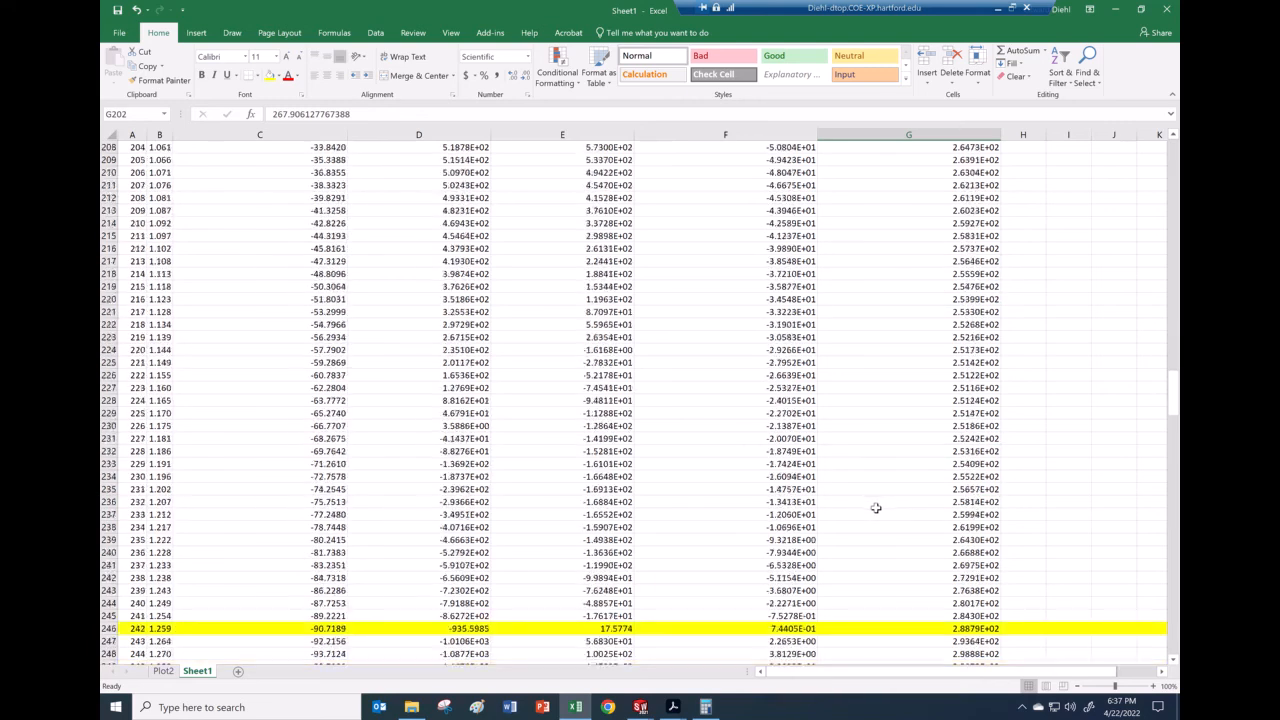
Step: Enter =RADIANS(F246) in H246, correcting the misspelled function, giving 0.012986
left_click_drag(946, 673, 1046, 673)
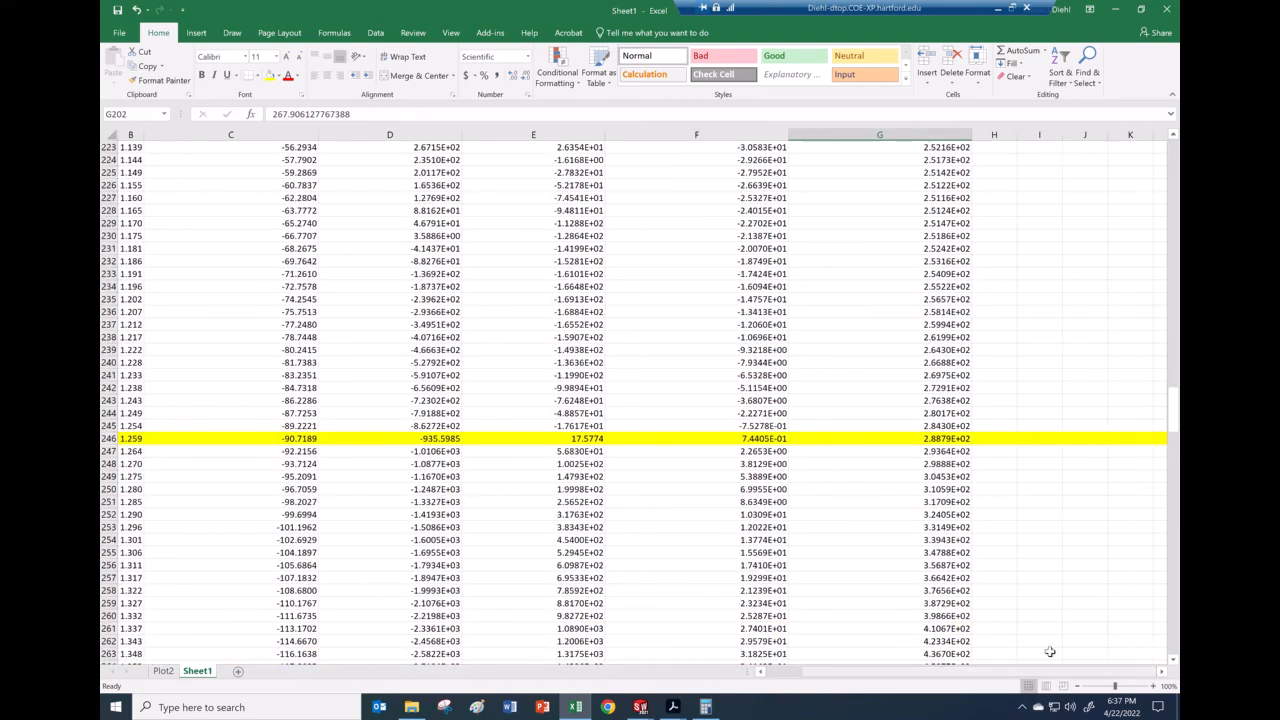
left_click(1000, 437)
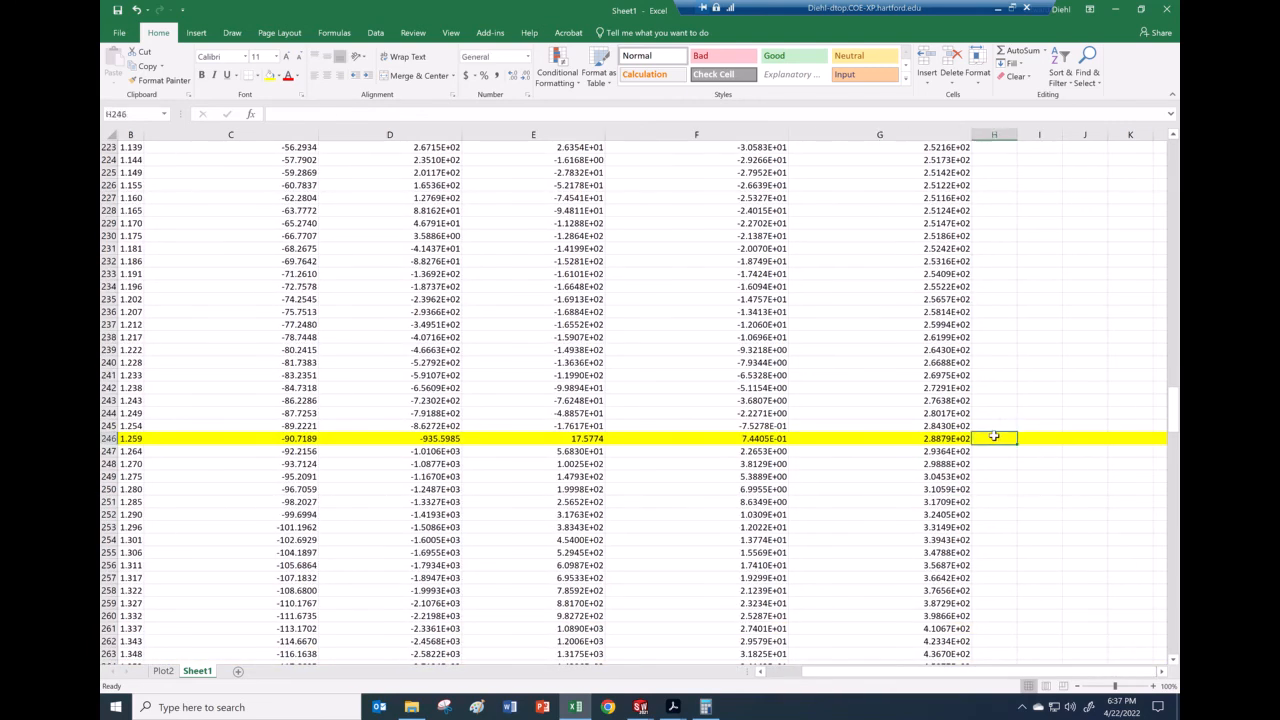
type("=")
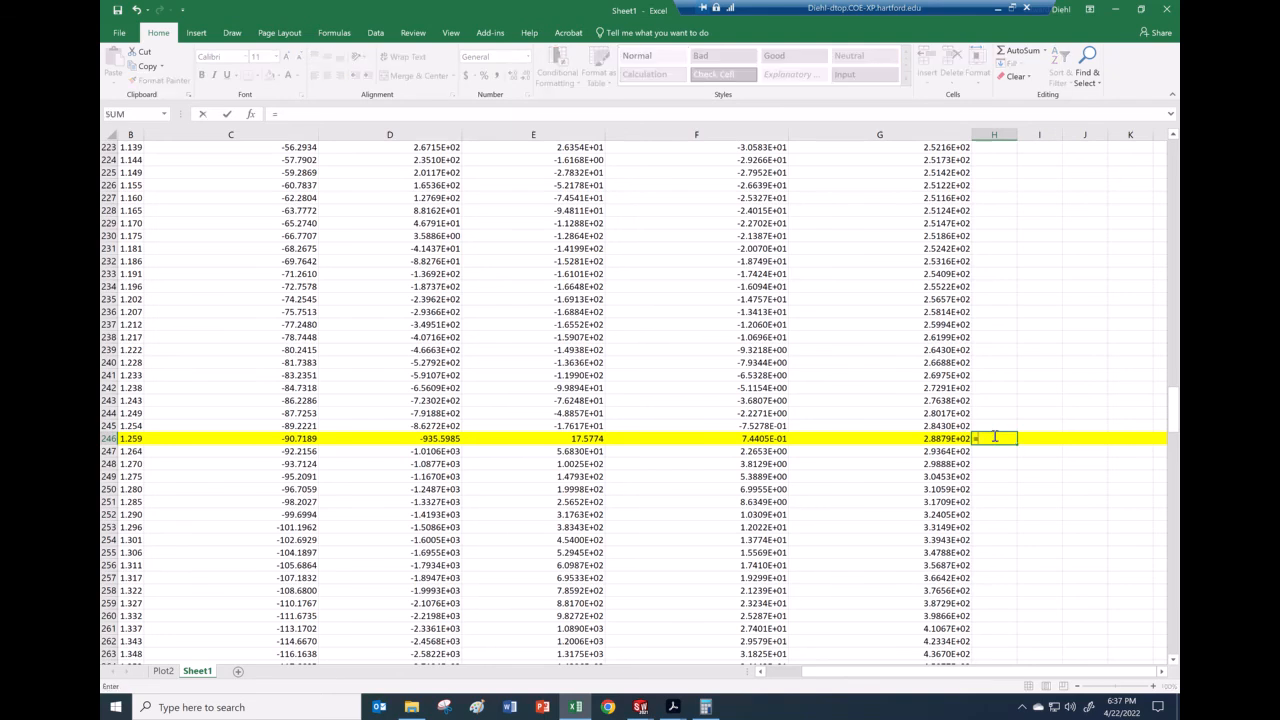
type("radian(")
left_click(777, 438)
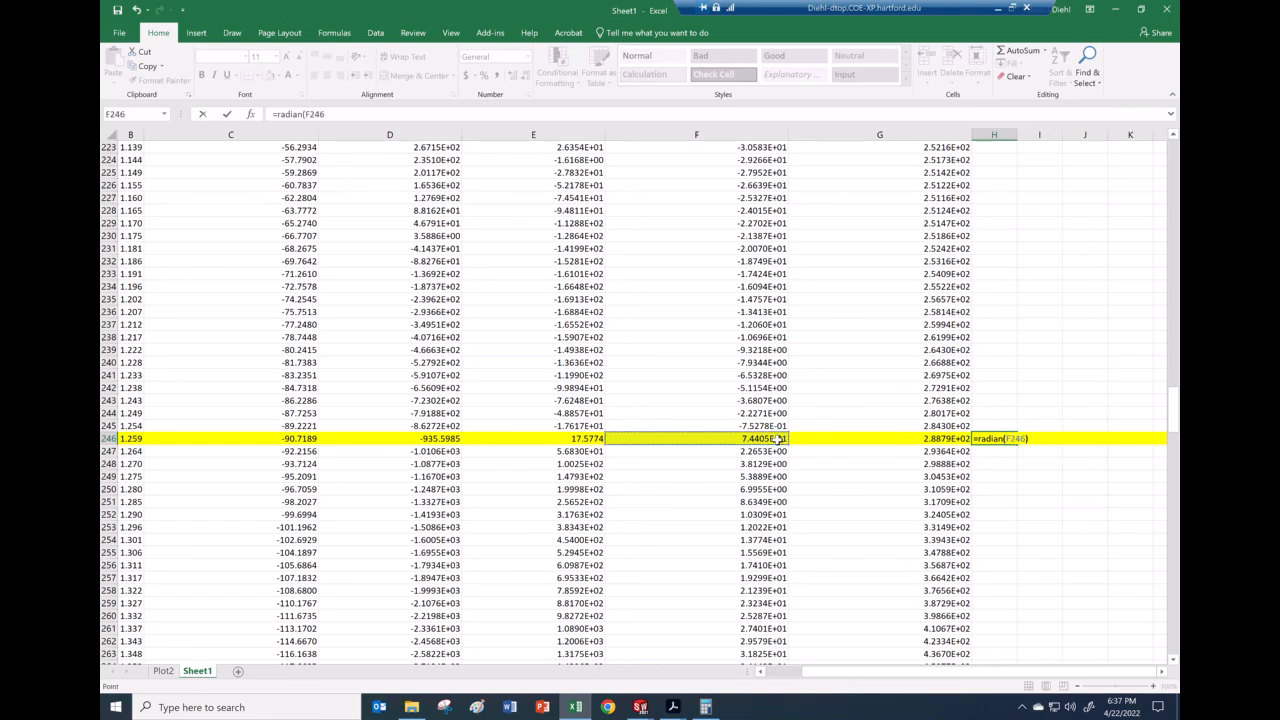
key("Return")
left_click(1000, 438)
left_click(303, 116)
type("s")
key("Return")
Step: Copy the radians formula into I246 to convert G246, giving 5.040287
left_click(1008, 440)
key("ctrl+c")
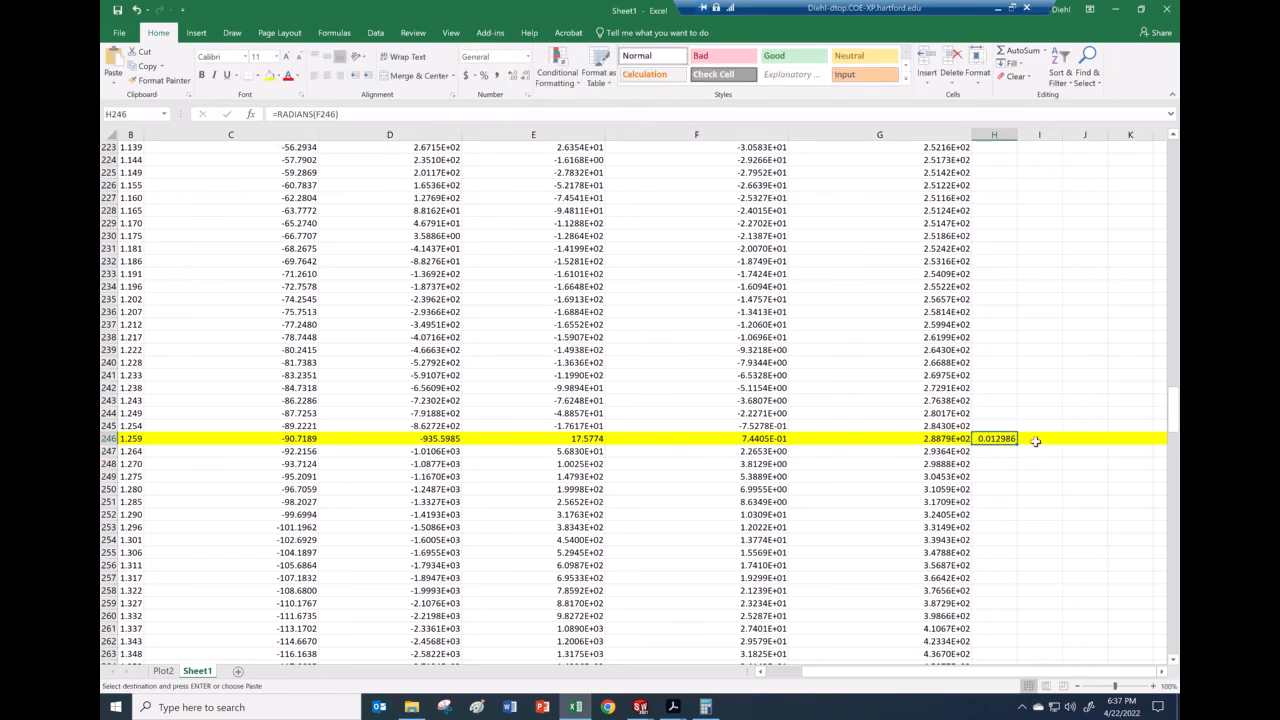
left_click(1038, 441)
key("ctrl+v")
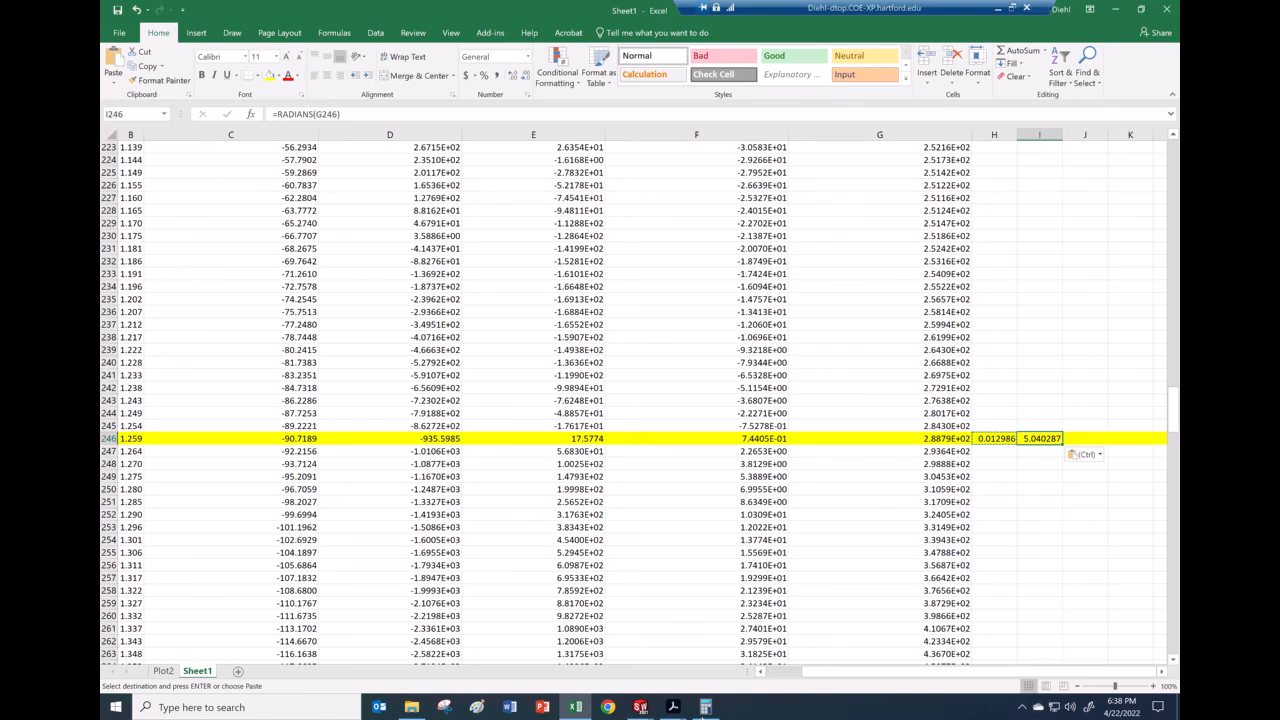
left_click(680, 702)
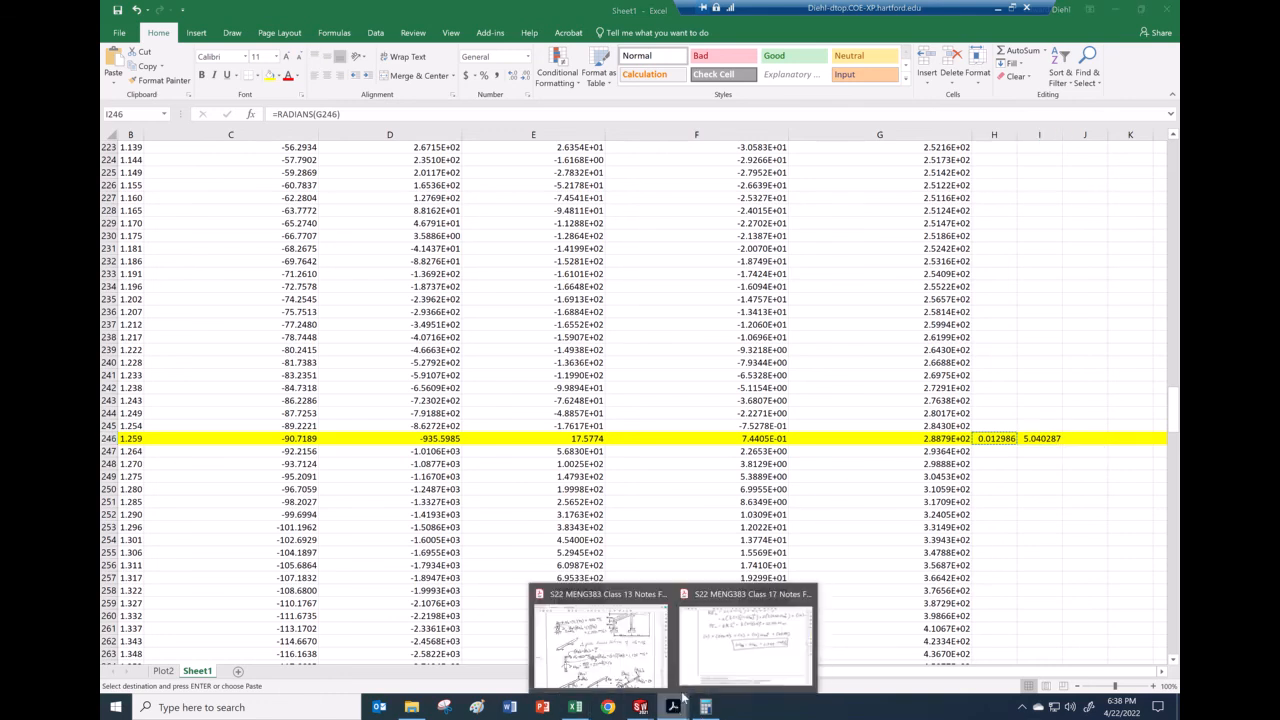
Step: Scroll through the Class 13 notes' hand calculations, then return to the Excel sheet
left_click(615, 668)
scroll(756, 266, "down", 3)
scroll(756, 266, "down", 3)
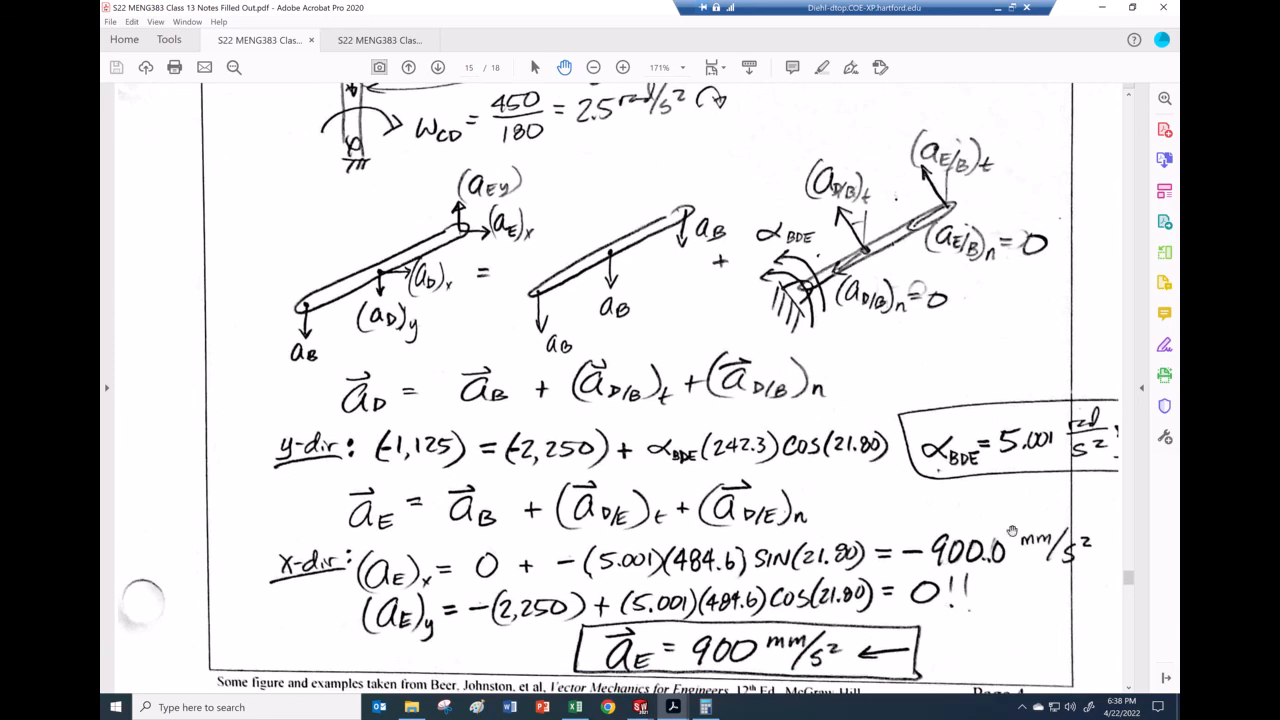
scroll(918, 498, "down", 1)
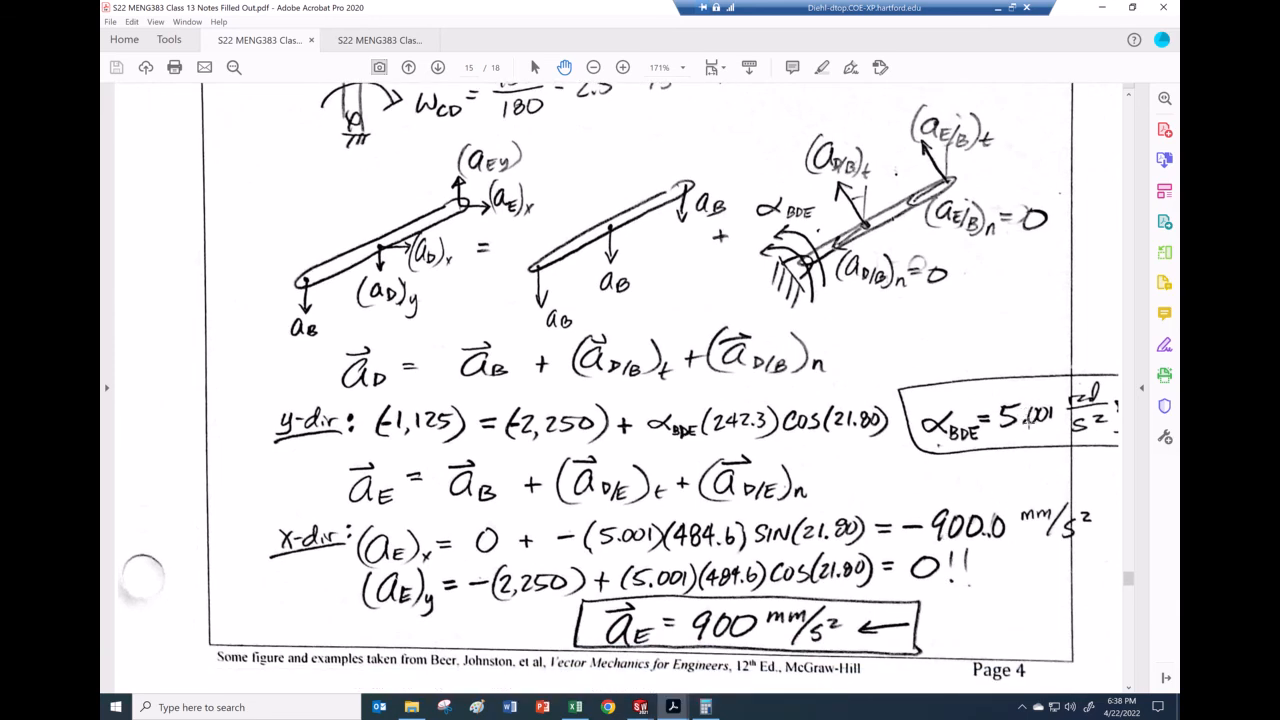
left_click(575, 707)
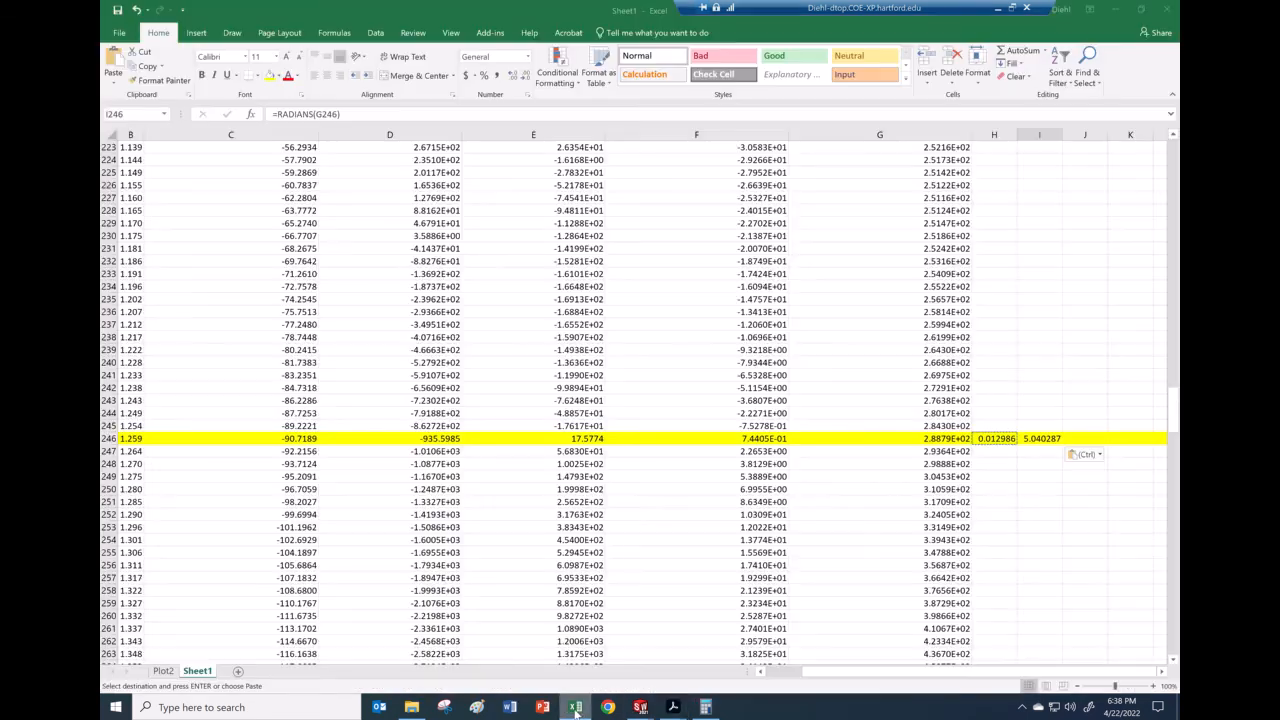
Step: Inspect H246's radian formula and C246's value, then switch to the Assem3 SOLIDWORKS window
left_click(1055, 413)
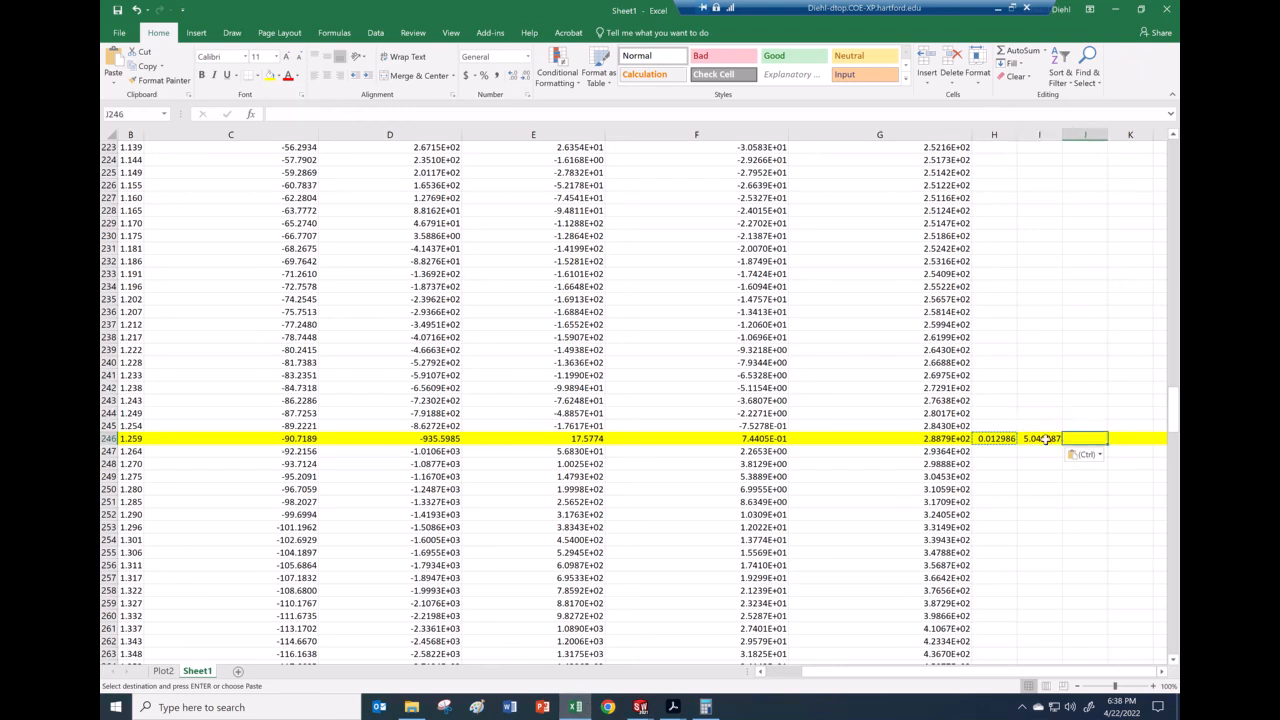
left_click(1004, 438)
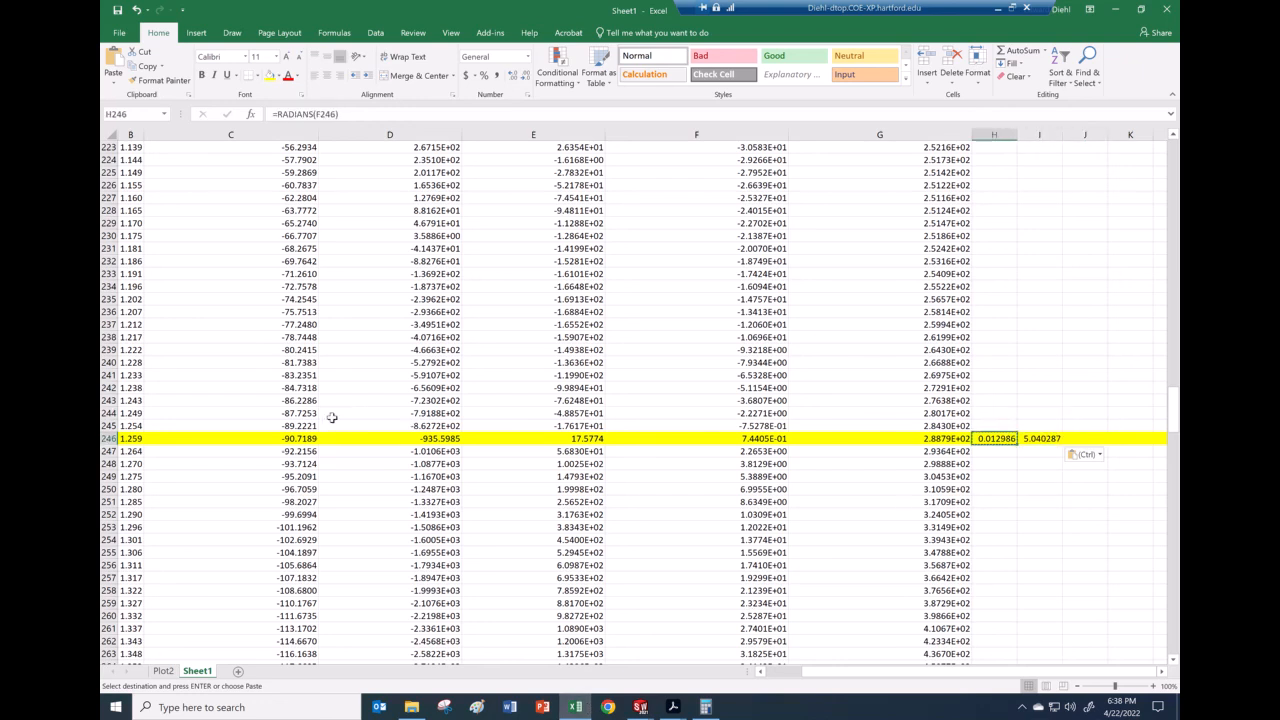
left_click(291, 443)
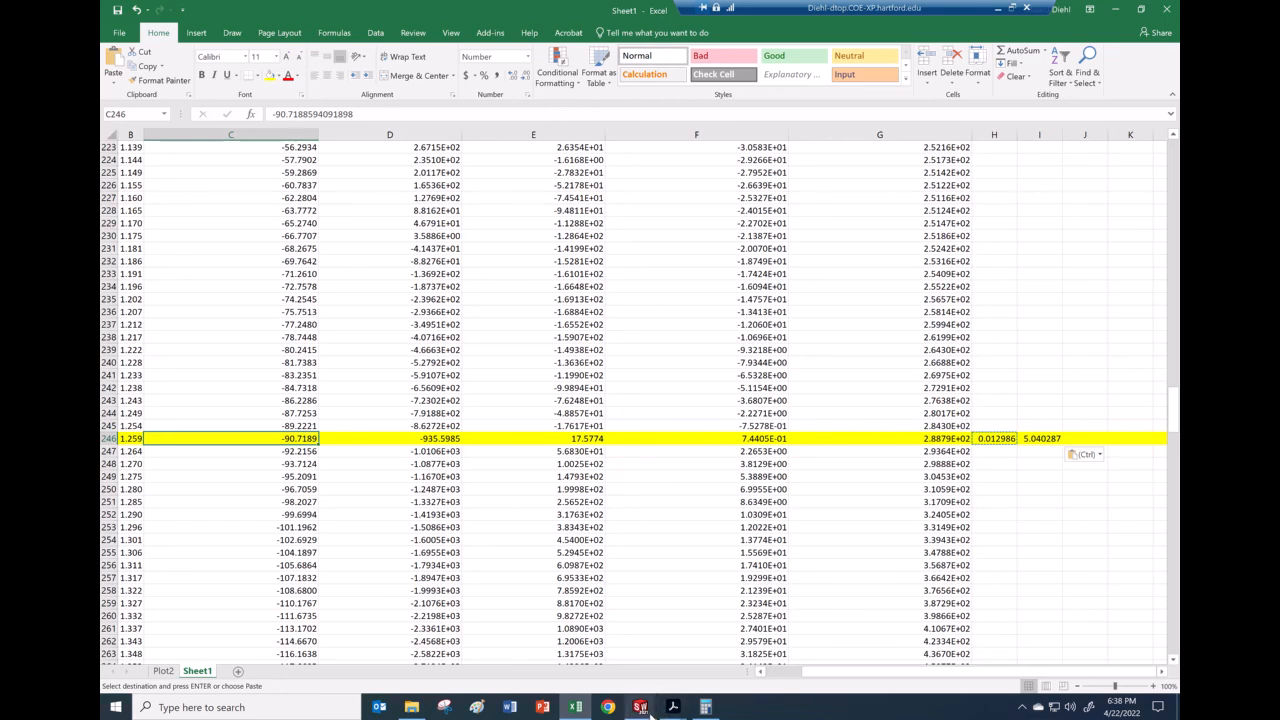
mouse_move(645, 708)
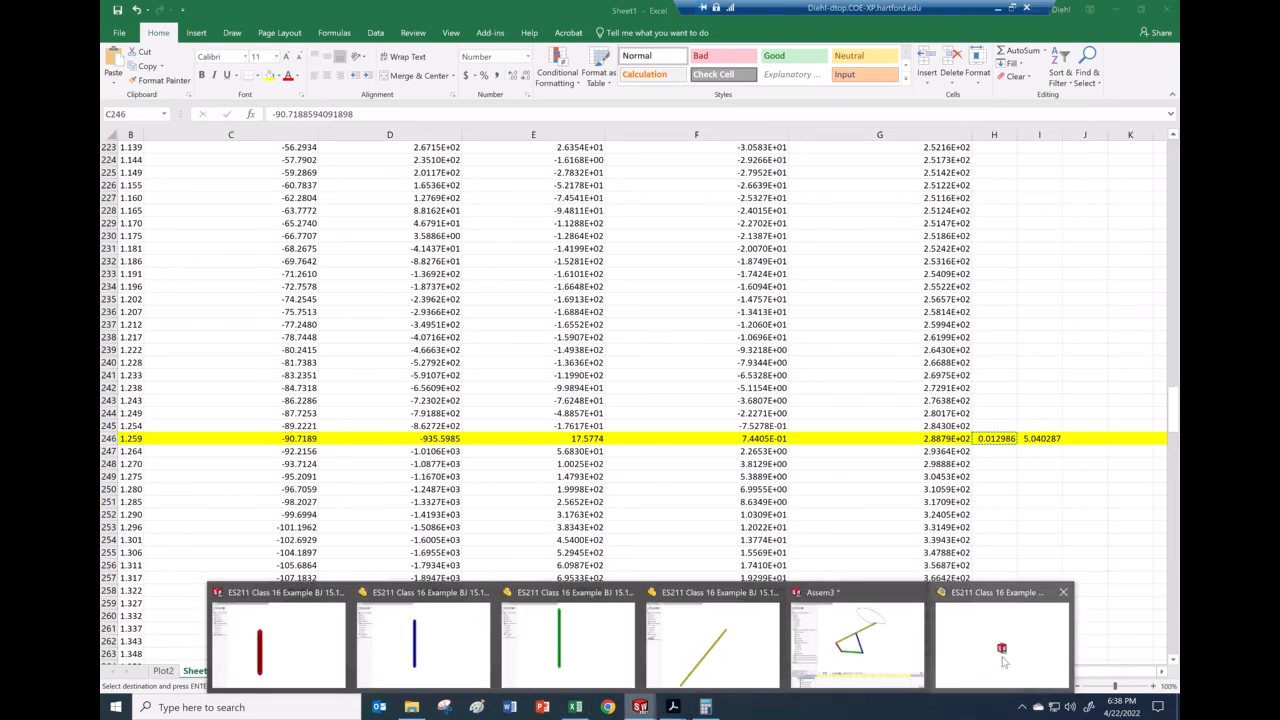
left_click(852, 596)
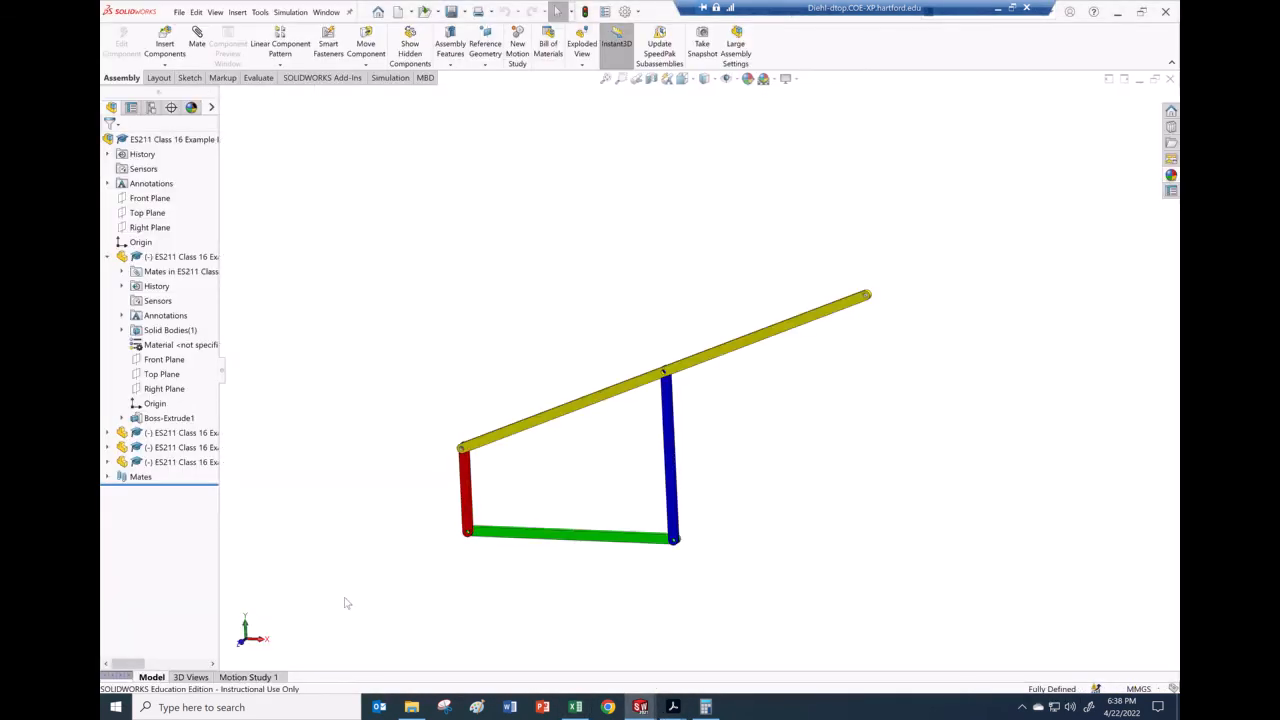
Step: Open Motion Study 1, expand its Results, and show the Plot2 graph
left_click(247, 677)
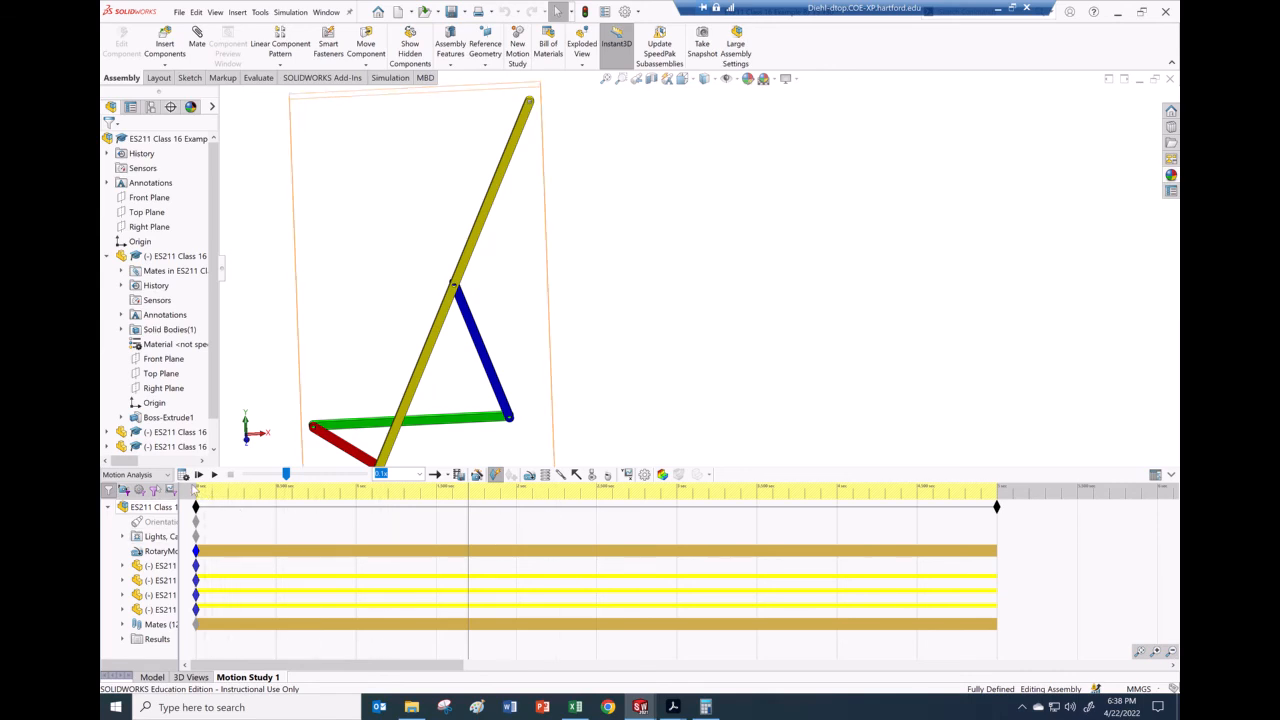
left_click(644, 474)
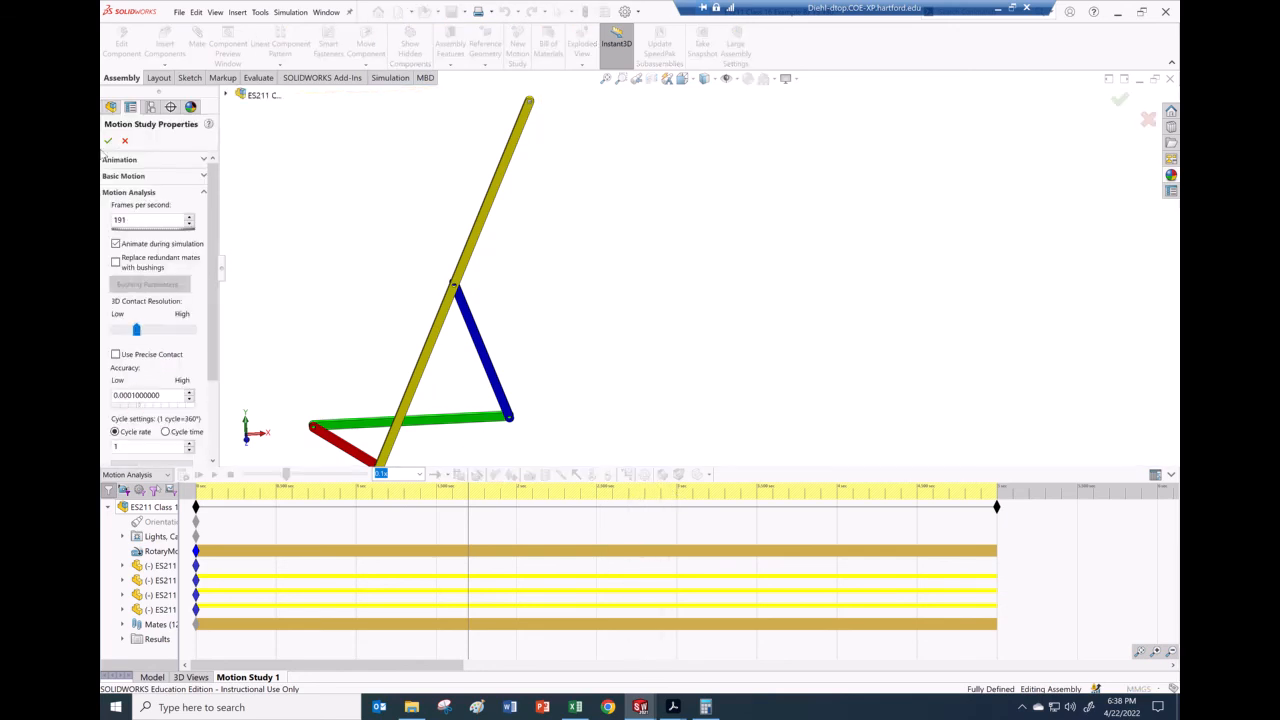
left_click(108, 142)
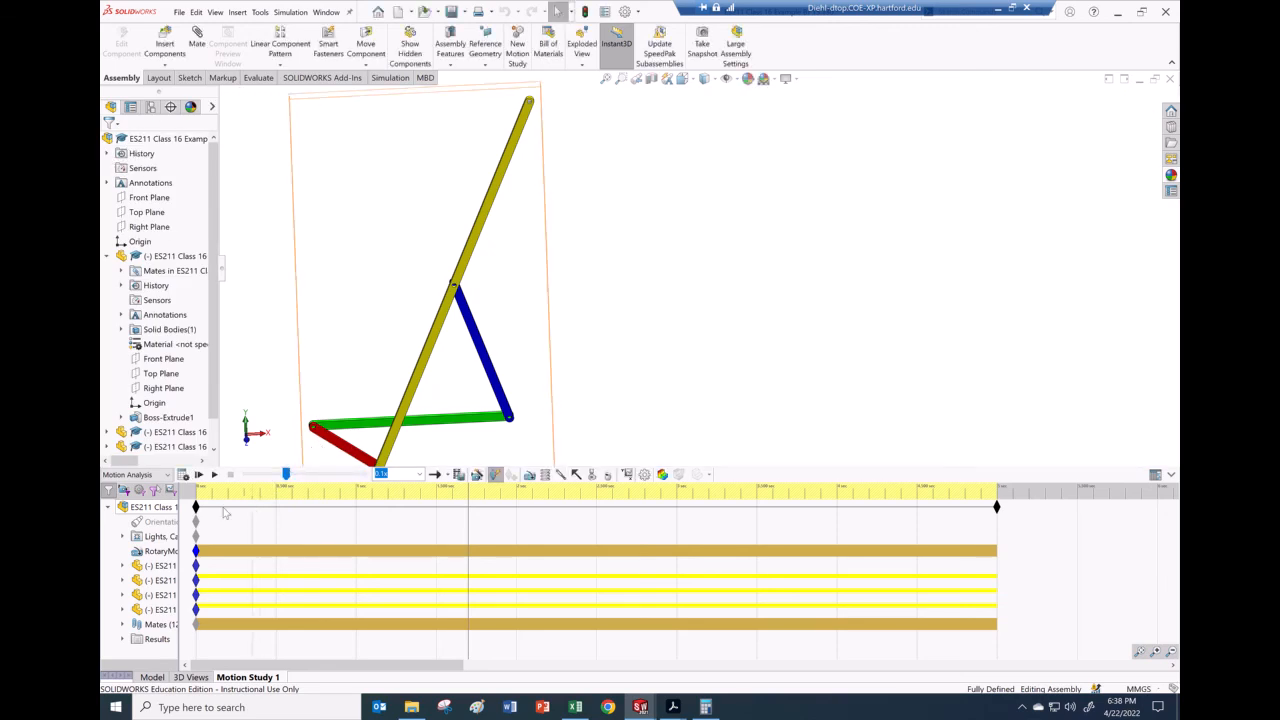
left_click(123, 640)
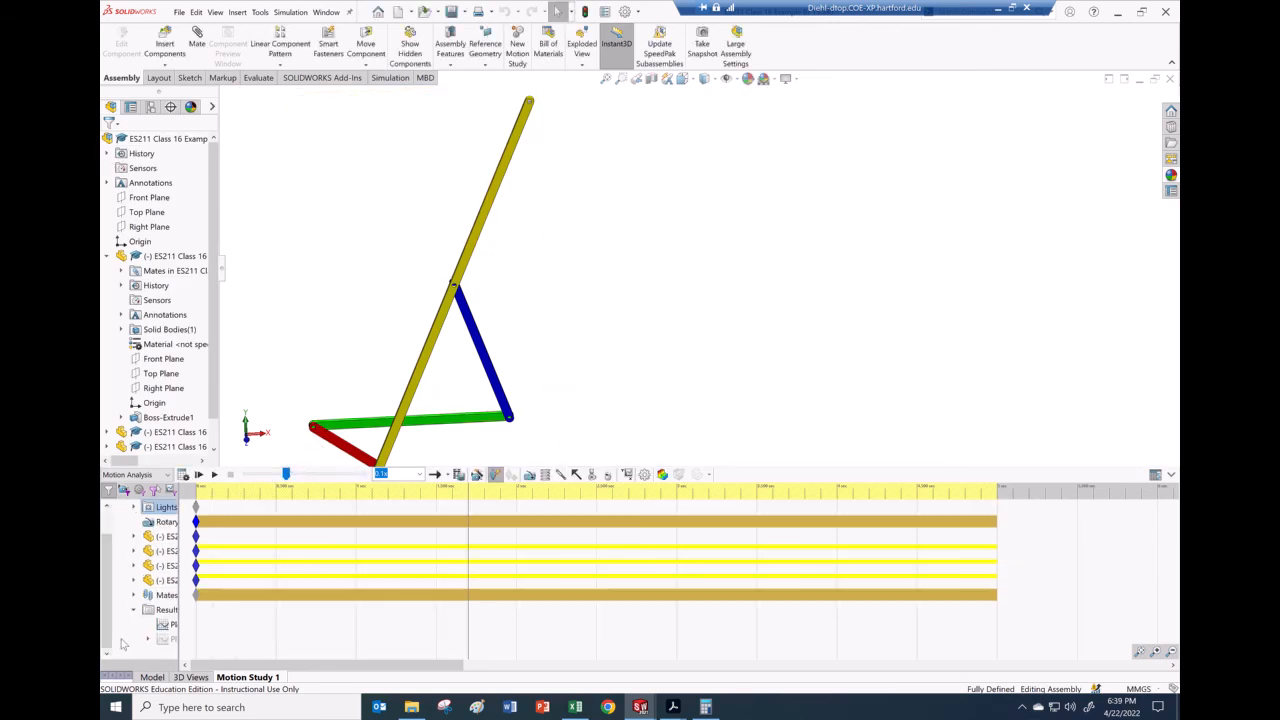
right_click(164, 625)
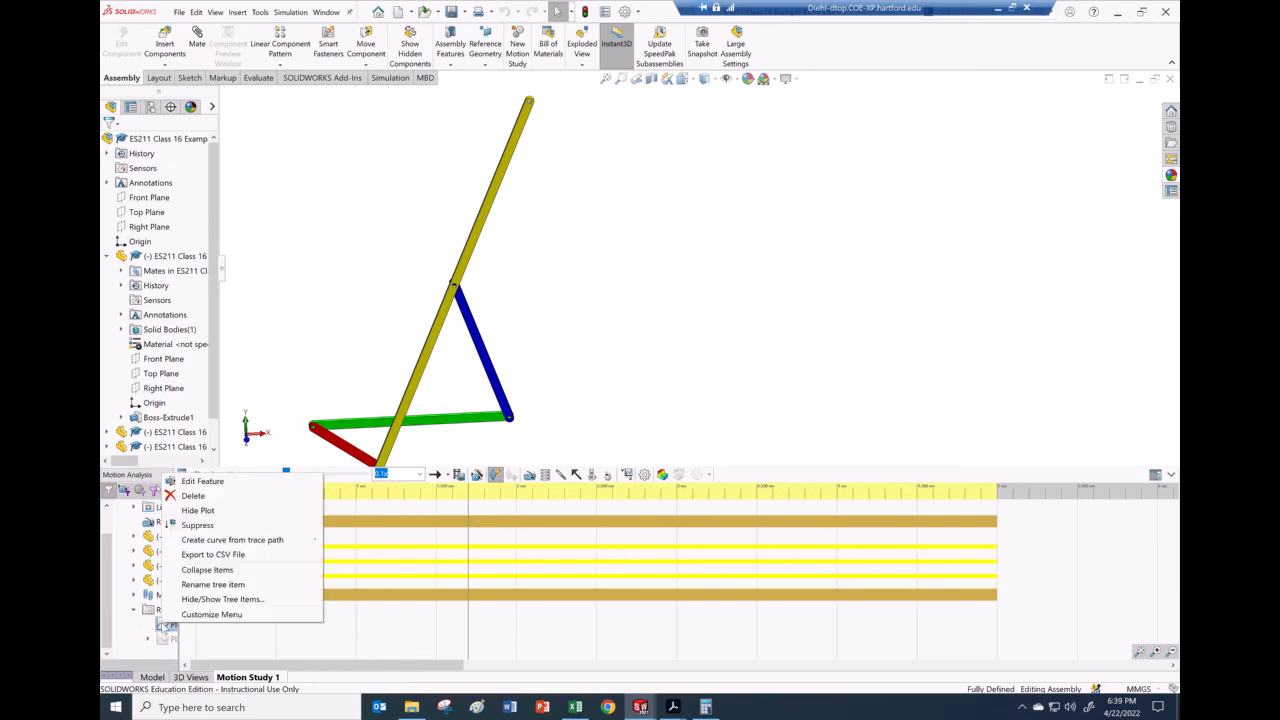
mouse_move(215, 548)
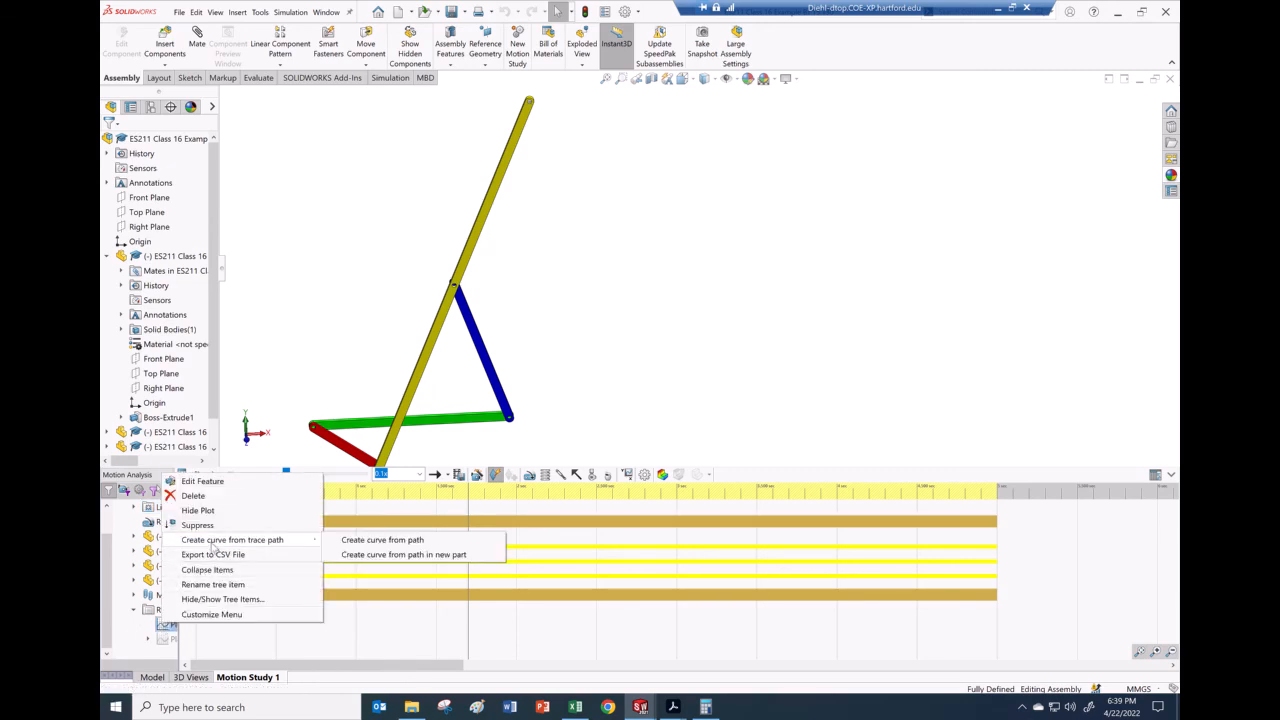
left_click(147, 632)
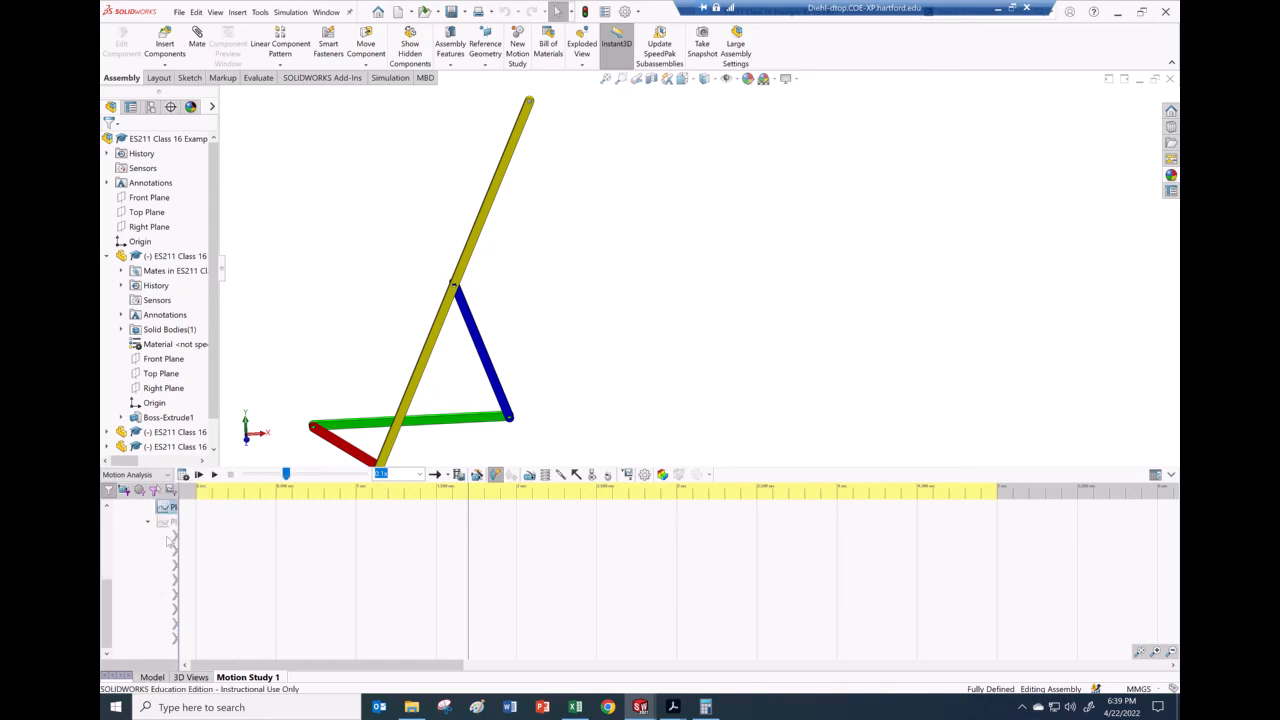
right_click(165, 522)
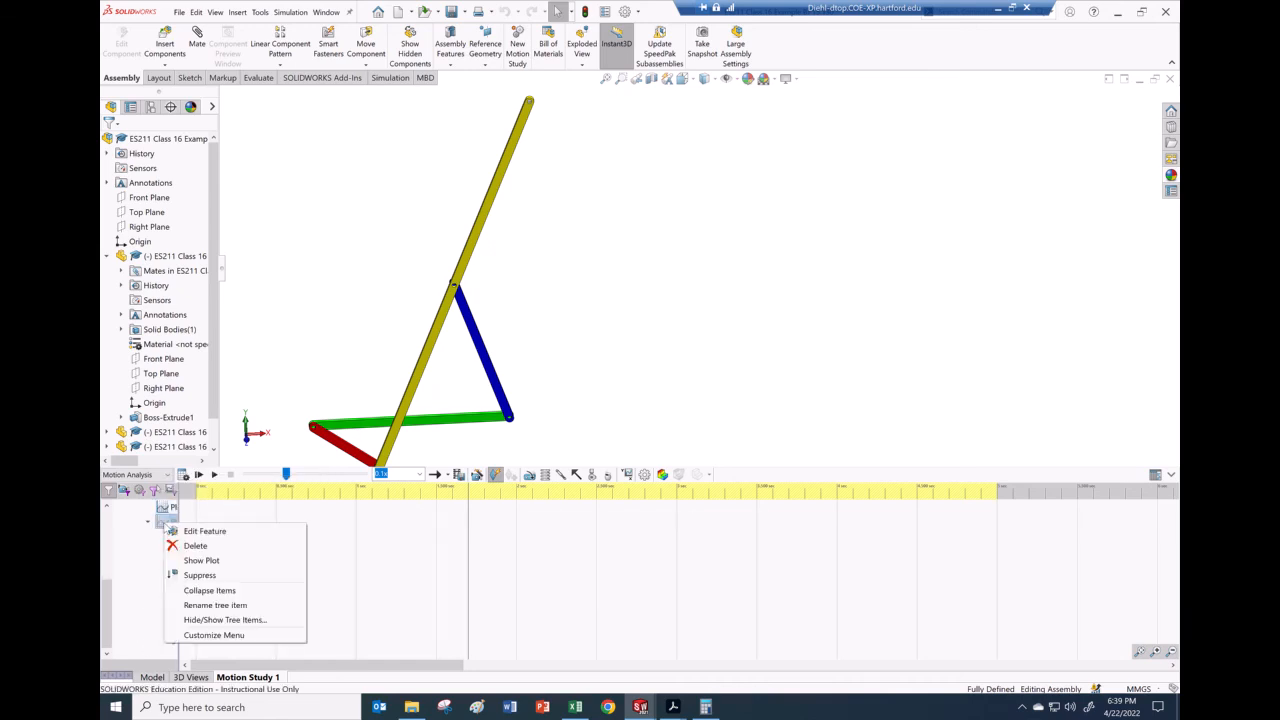
left_click(199, 561)
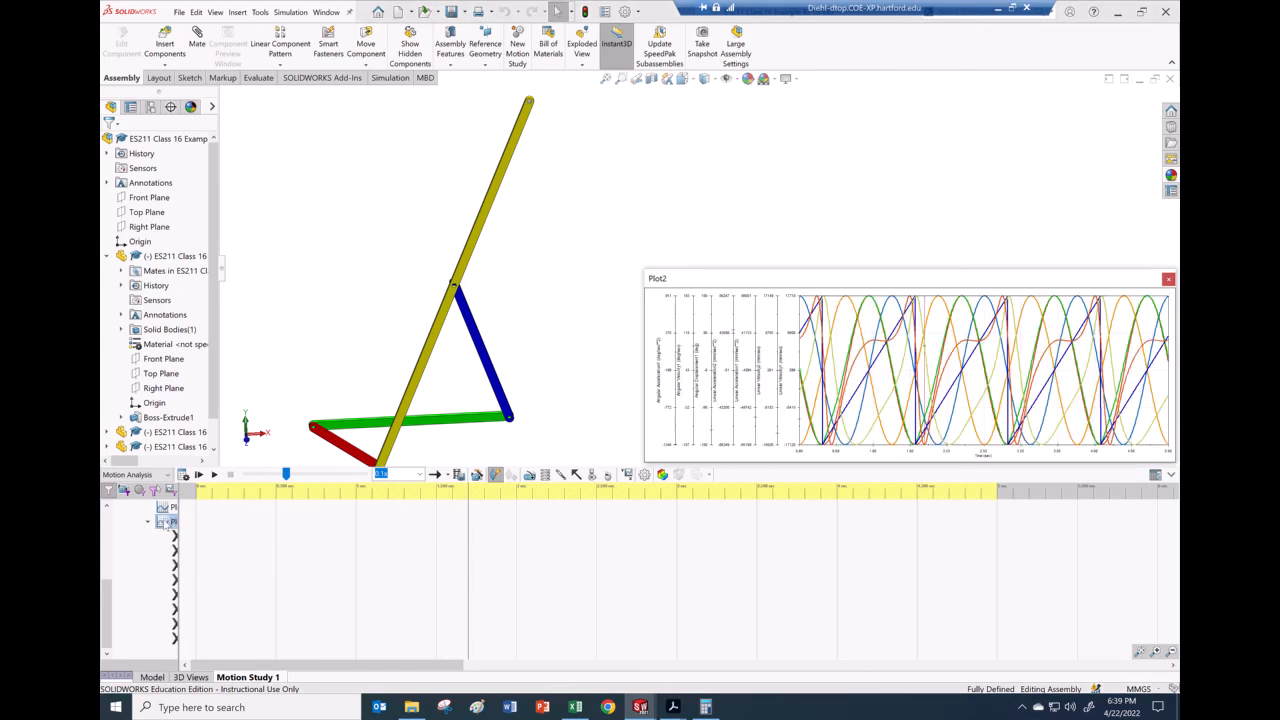
Step: Export Plot2's data to a new Sheet2 Excel workbook
right_click(165, 523)
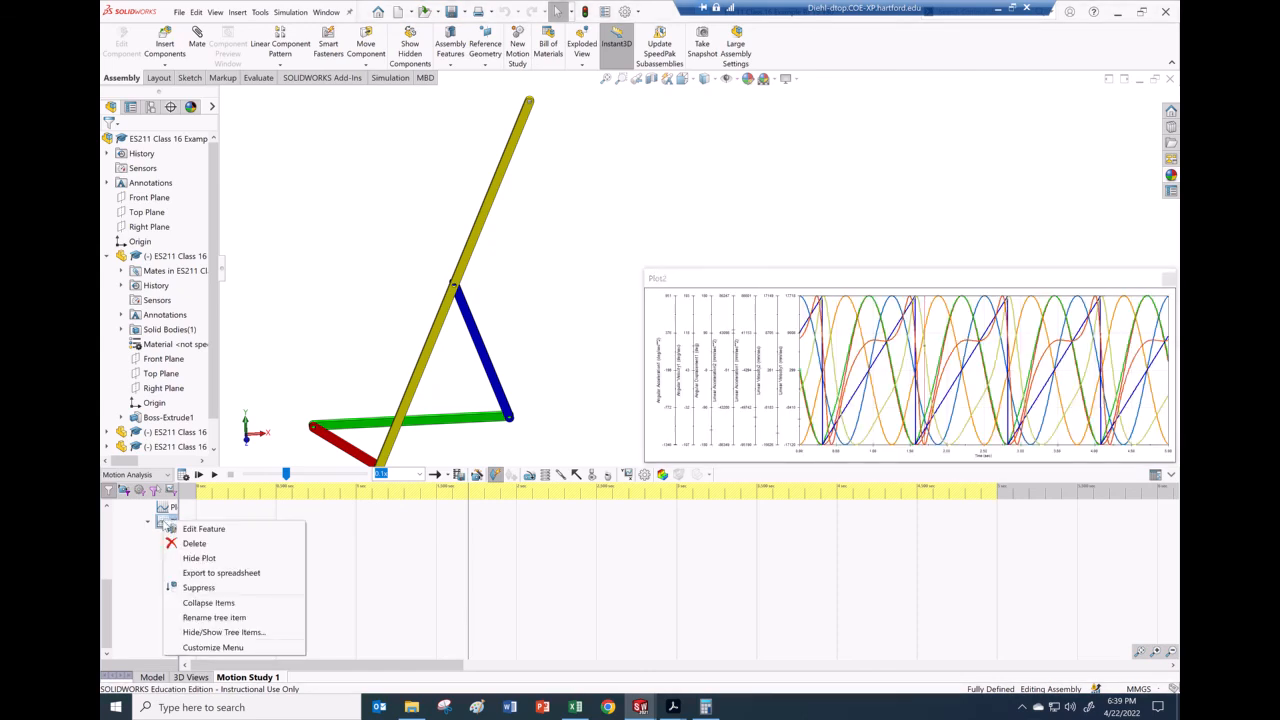
left_click(201, 575)
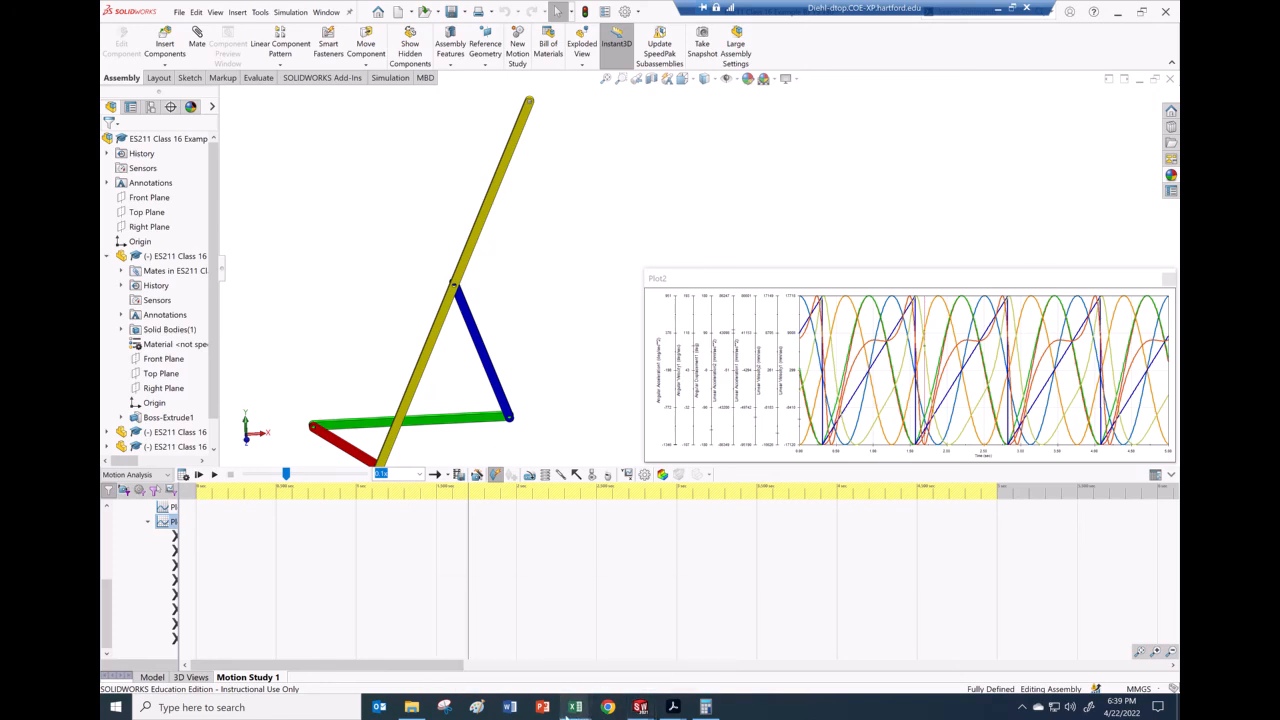
mouse_move(575, 712)
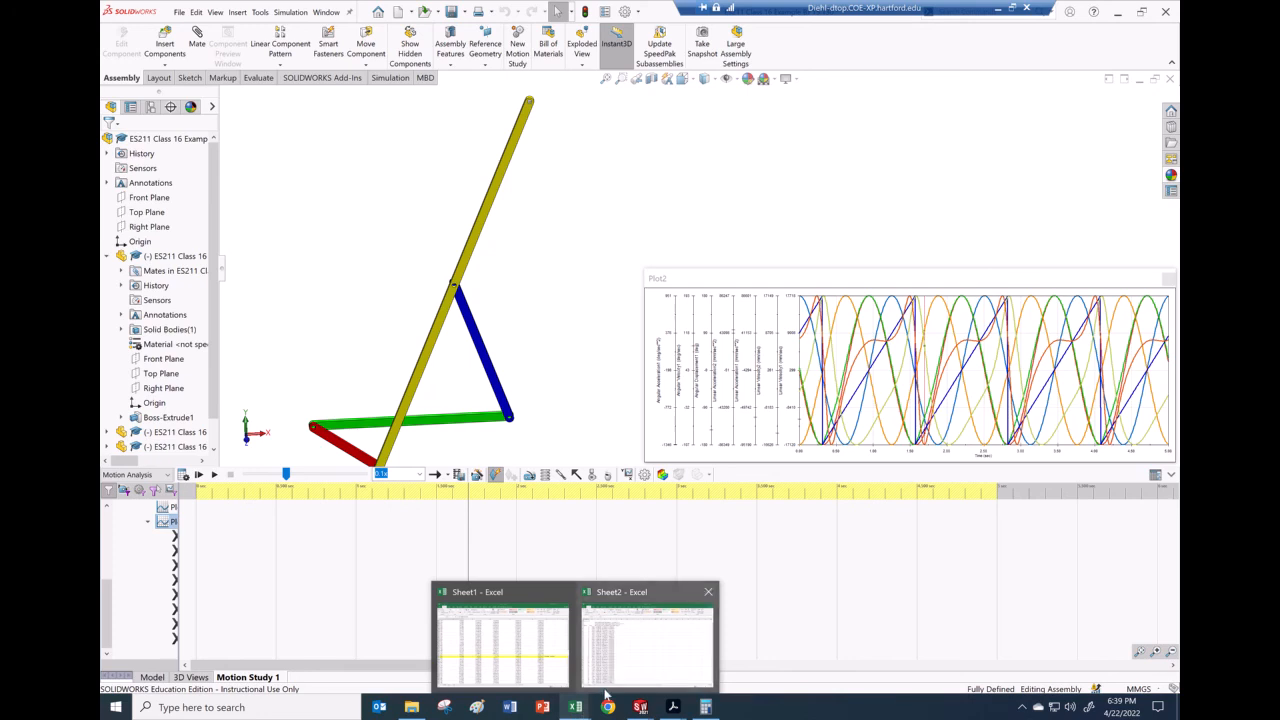
mouse_move(614, 688)
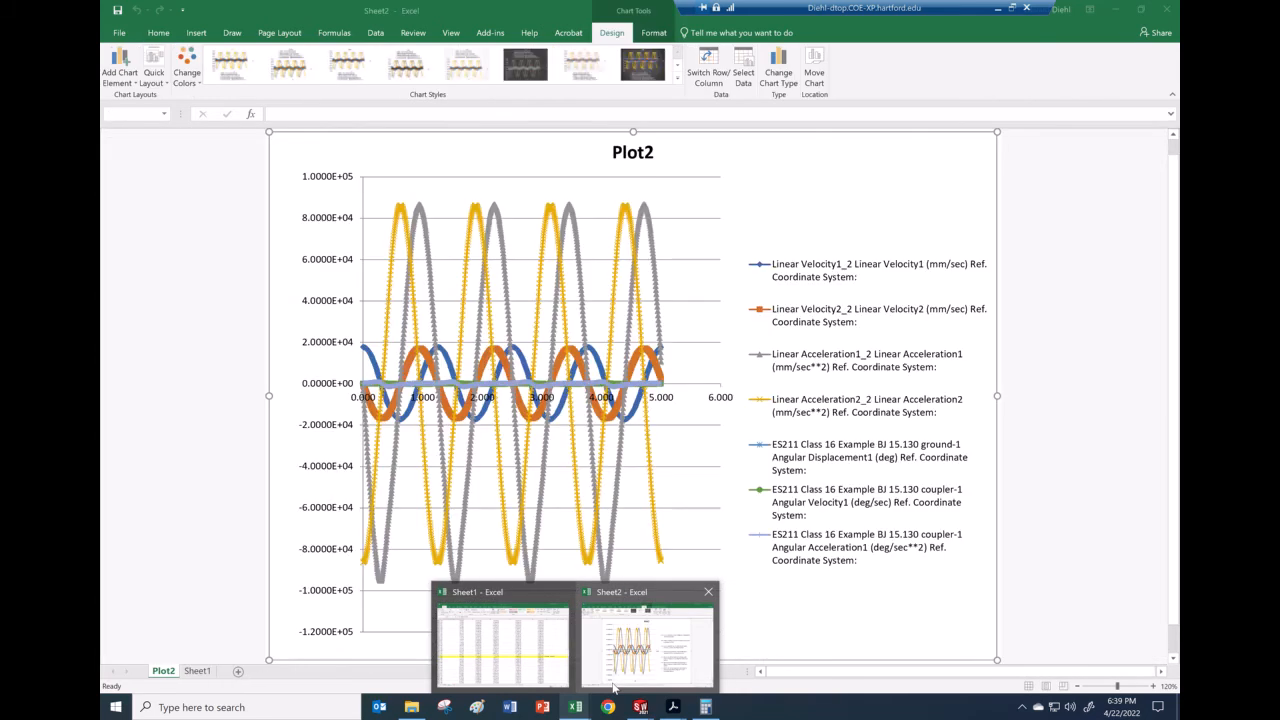
Step: Format G5:G958 on Sheet1 as Number with 4 decimals and check values G5–G8
left_click(197, 671)
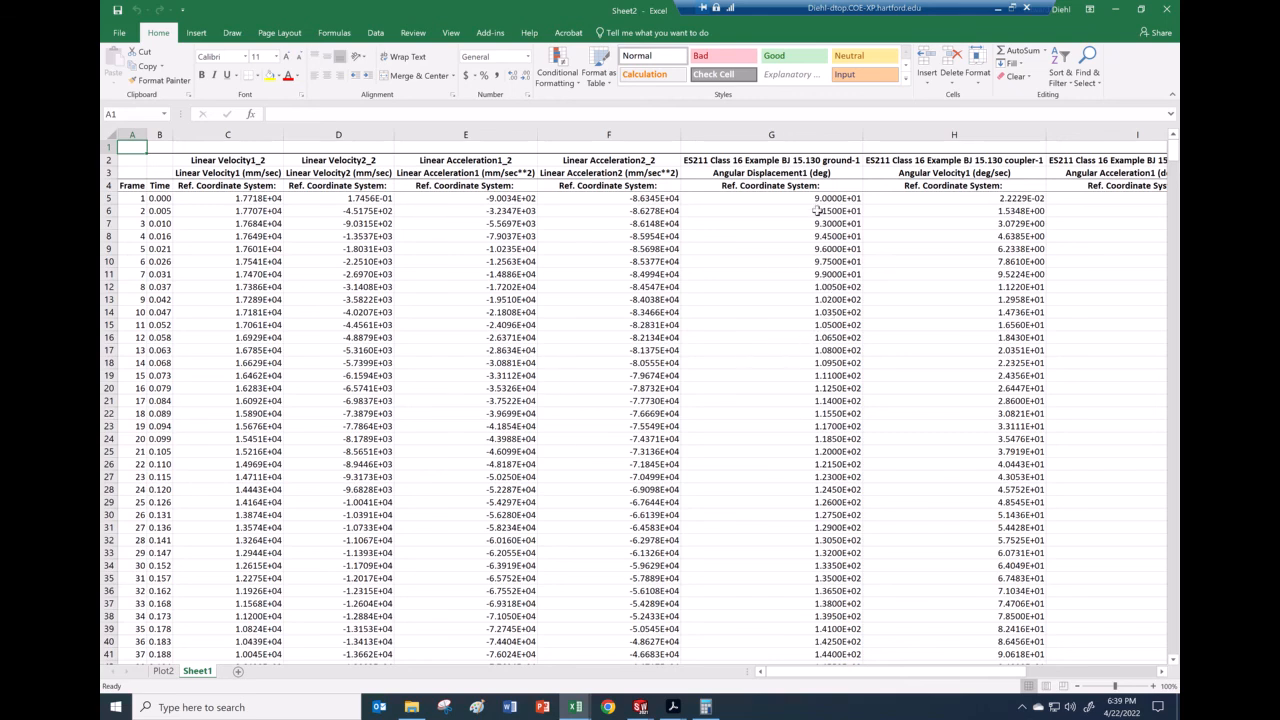
left_click_drag(818, 198, 837, 717)
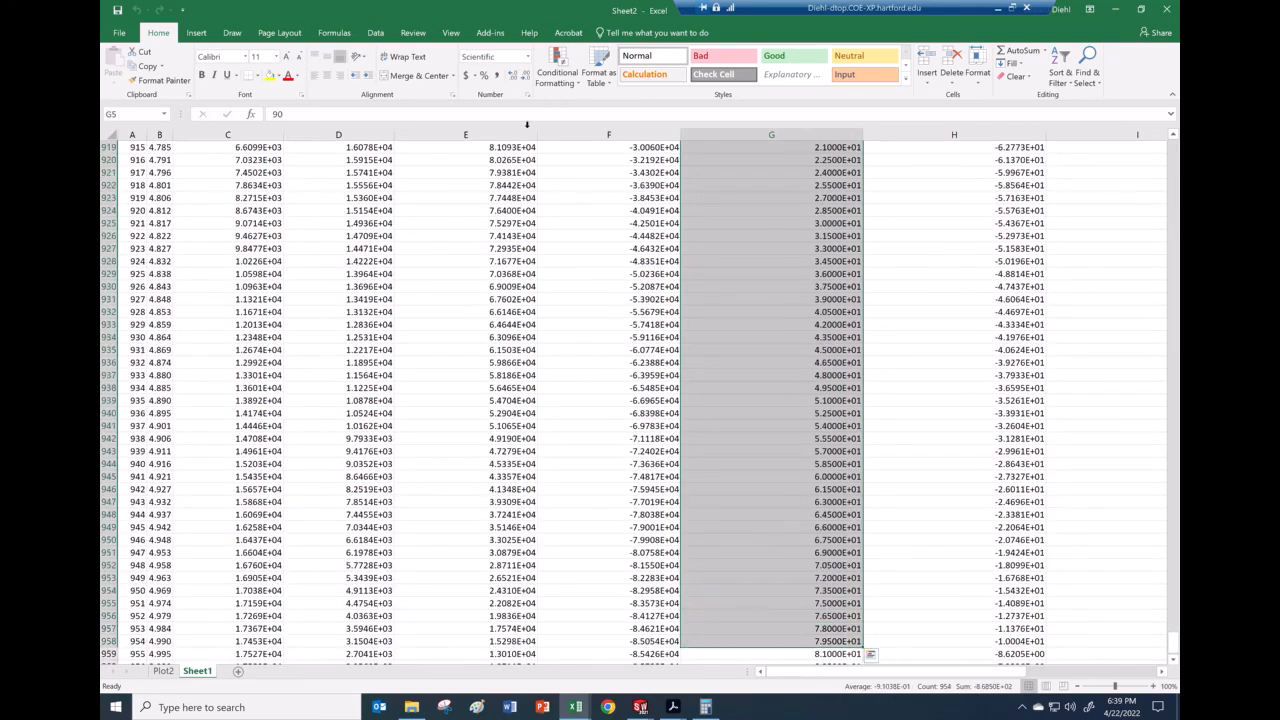
left_click(525, 95)
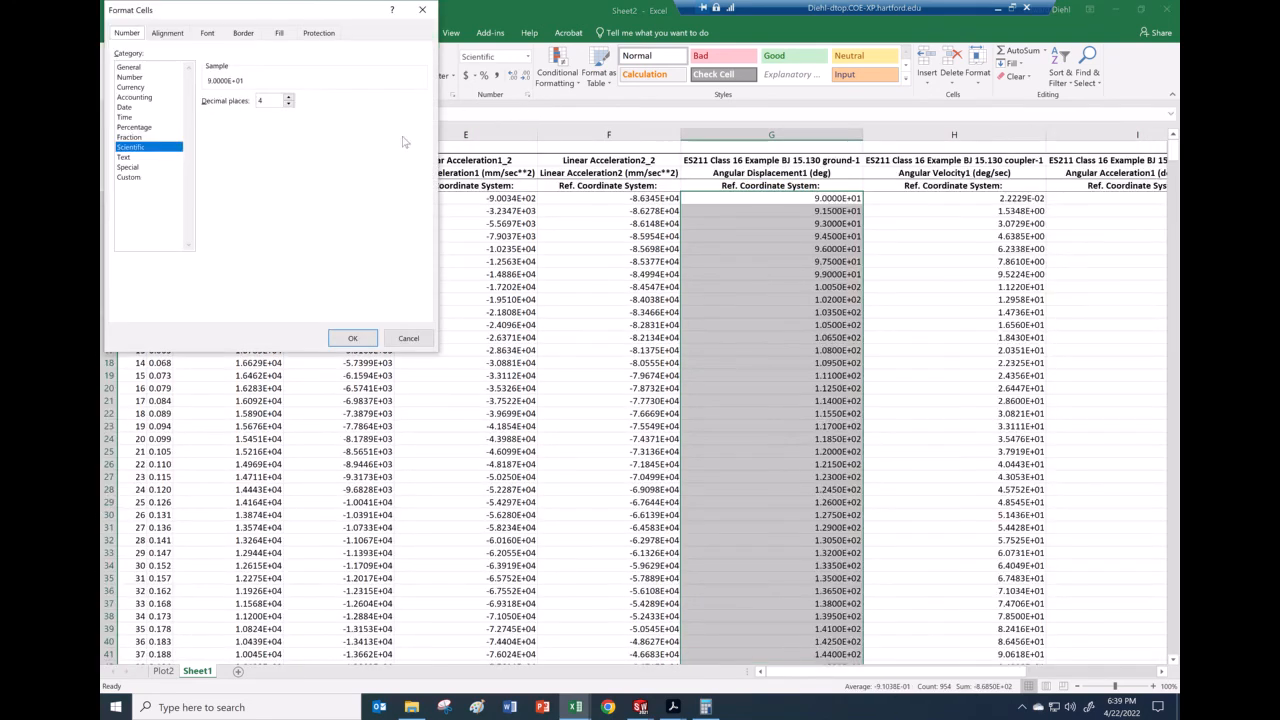
left_click(138, 78)
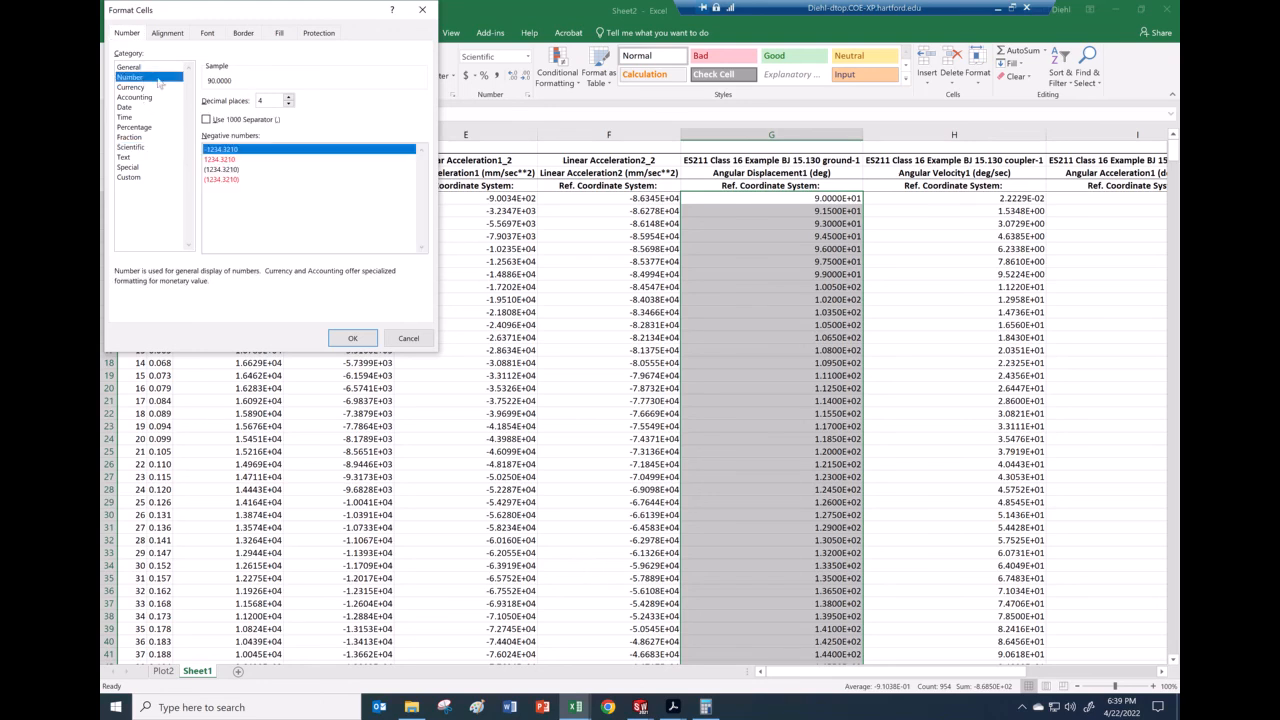
left_click(352, 338)
left_click(845, 249)
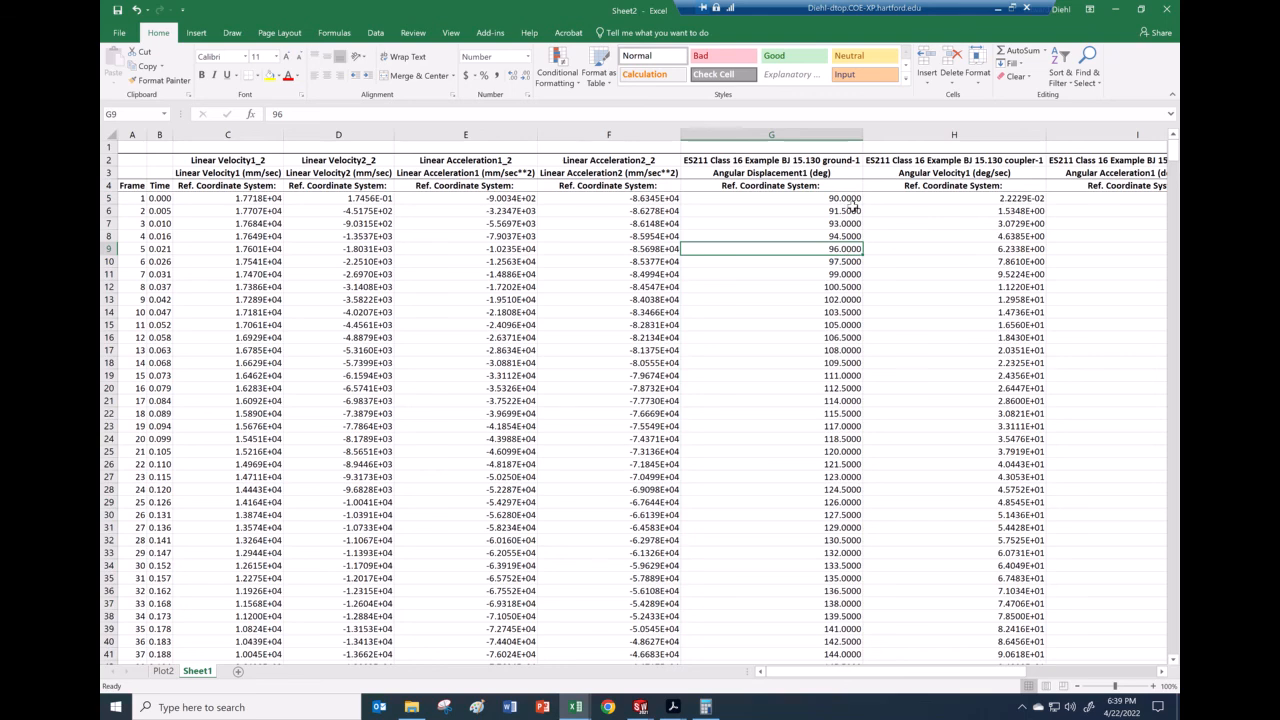
left_click(848, 199)
left_click(848, 211)
left_click(848, 224)
left_click(848, 236)
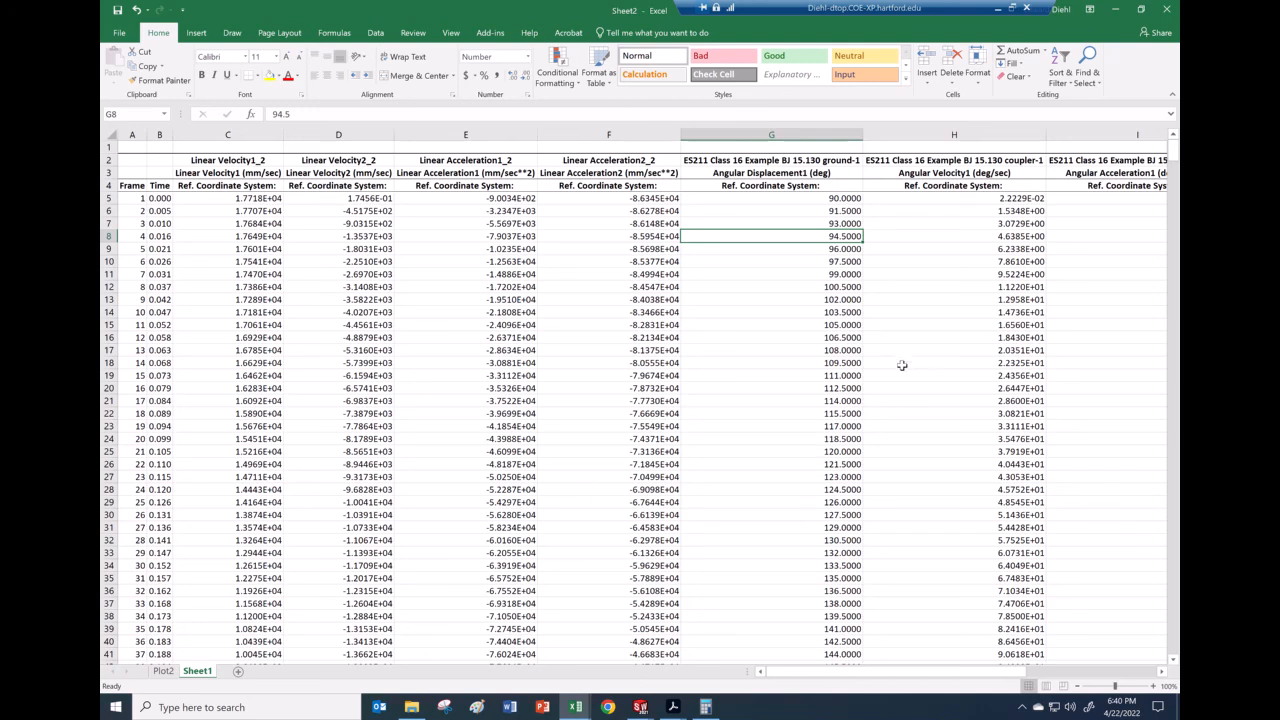
Step: Fill row 245, where the angle returns to 90, with yellow
scroll(806, 385, "down", 20)
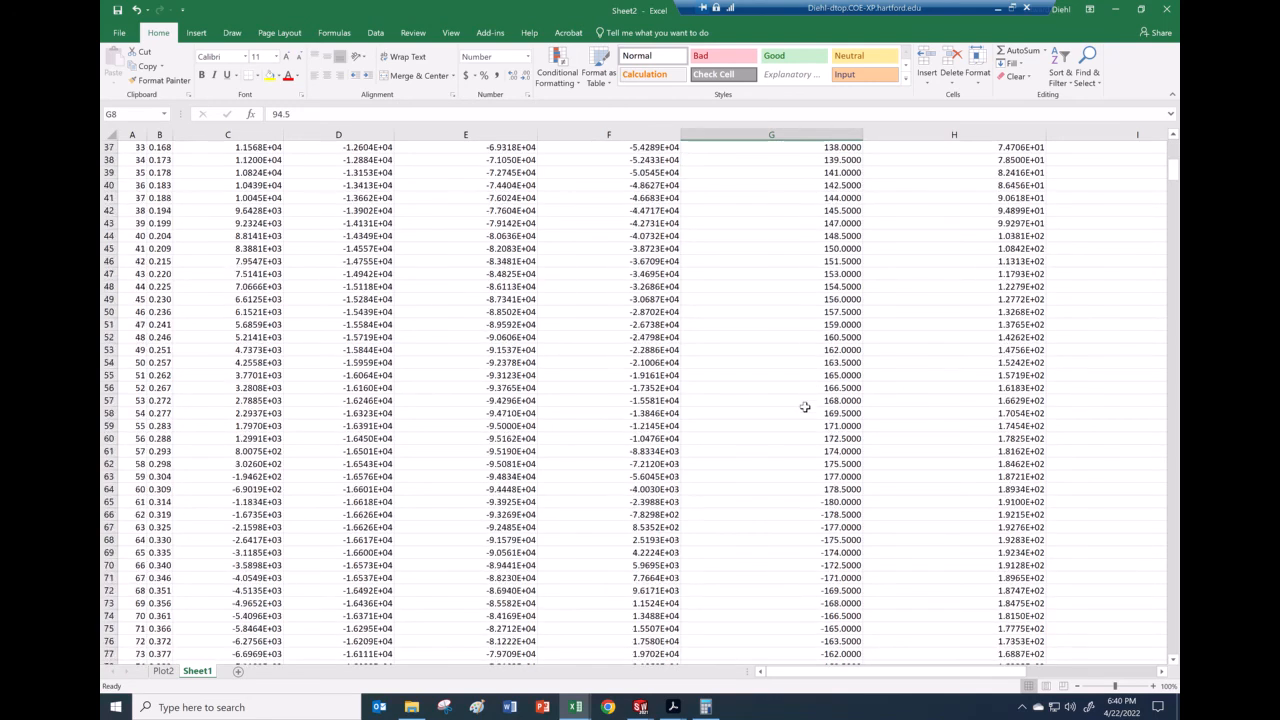
scroll(805, 407, "down", 15)
scroll(805, 410, "down", 16)
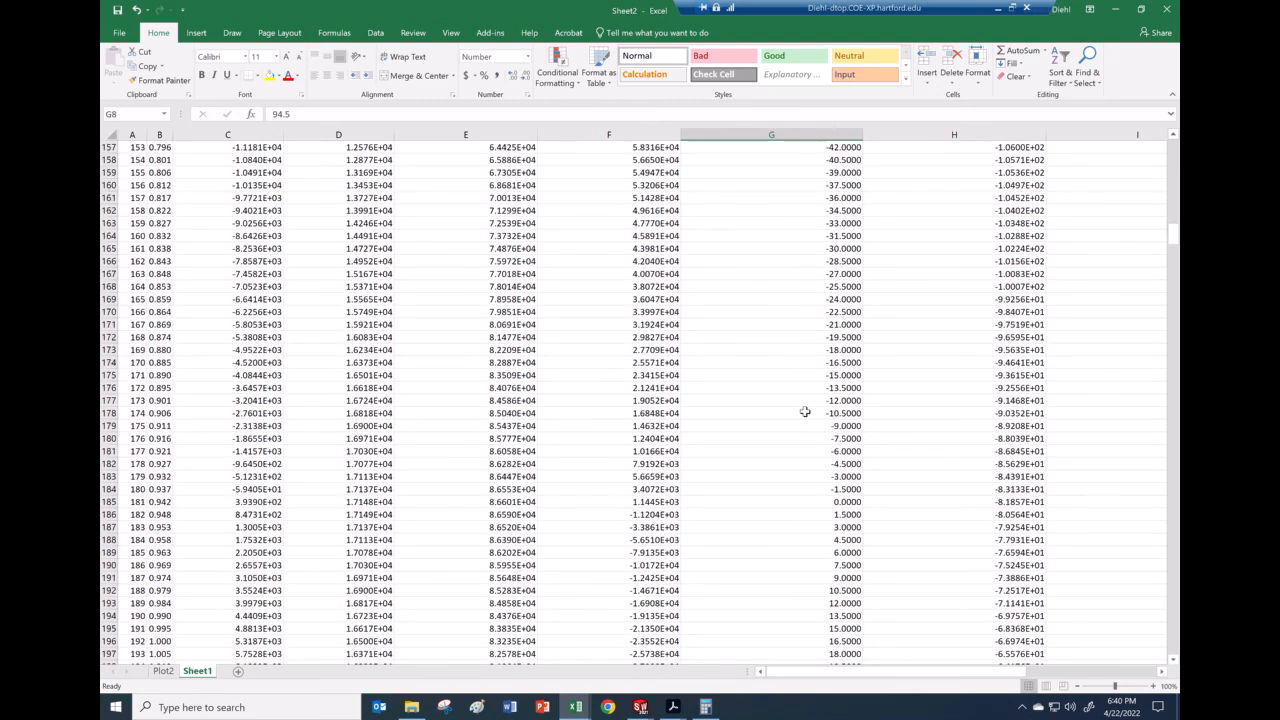
scroll(805, 412, "down", 18)
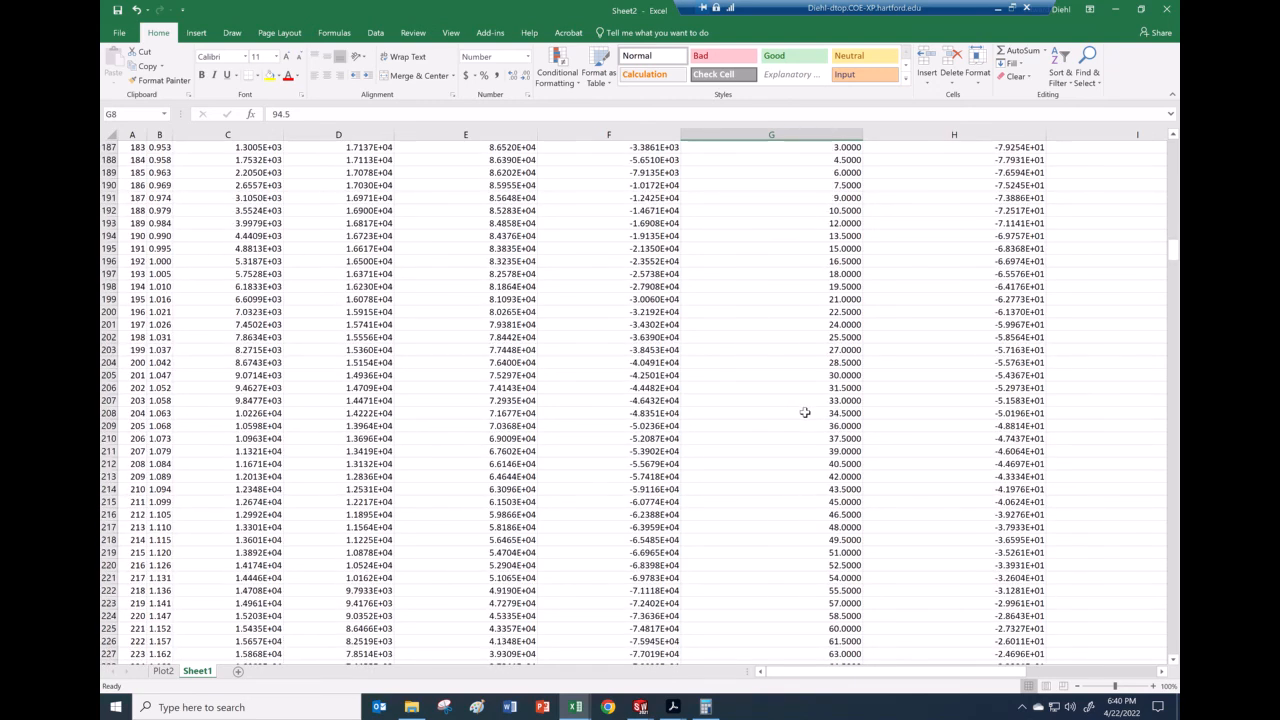
scroll(805, 412, "down", 8)
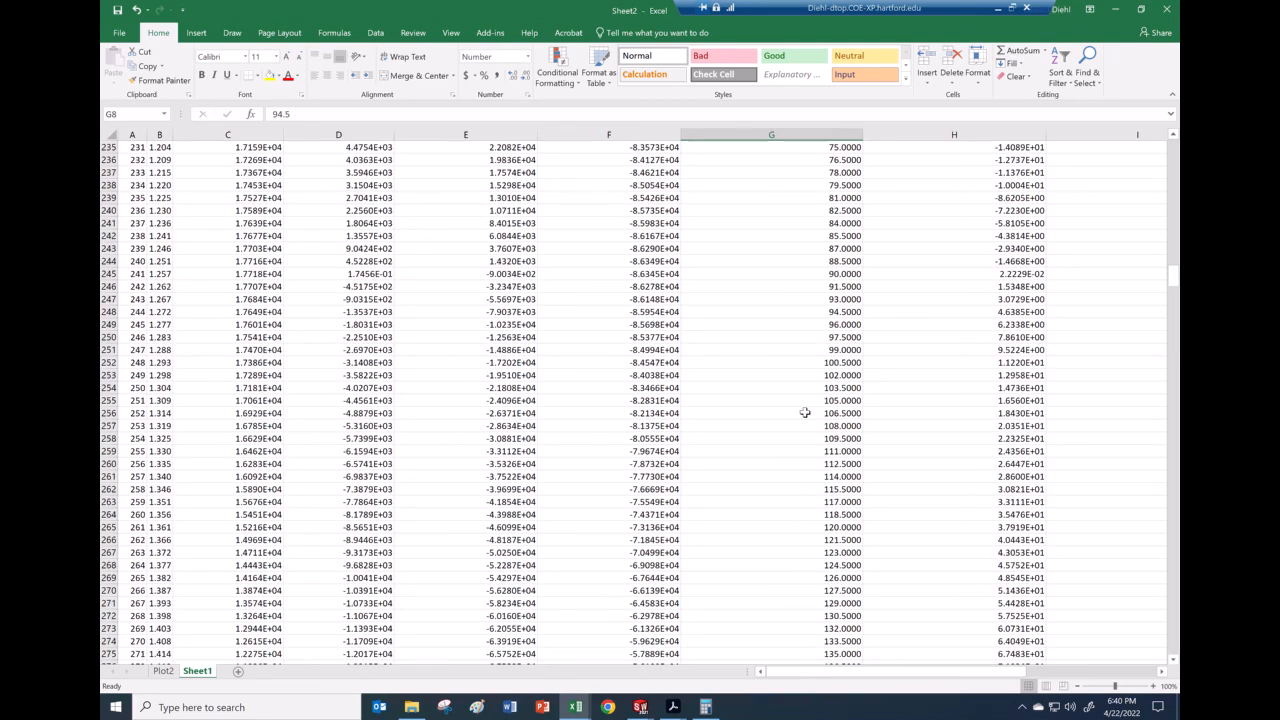
left_click(108, 273)
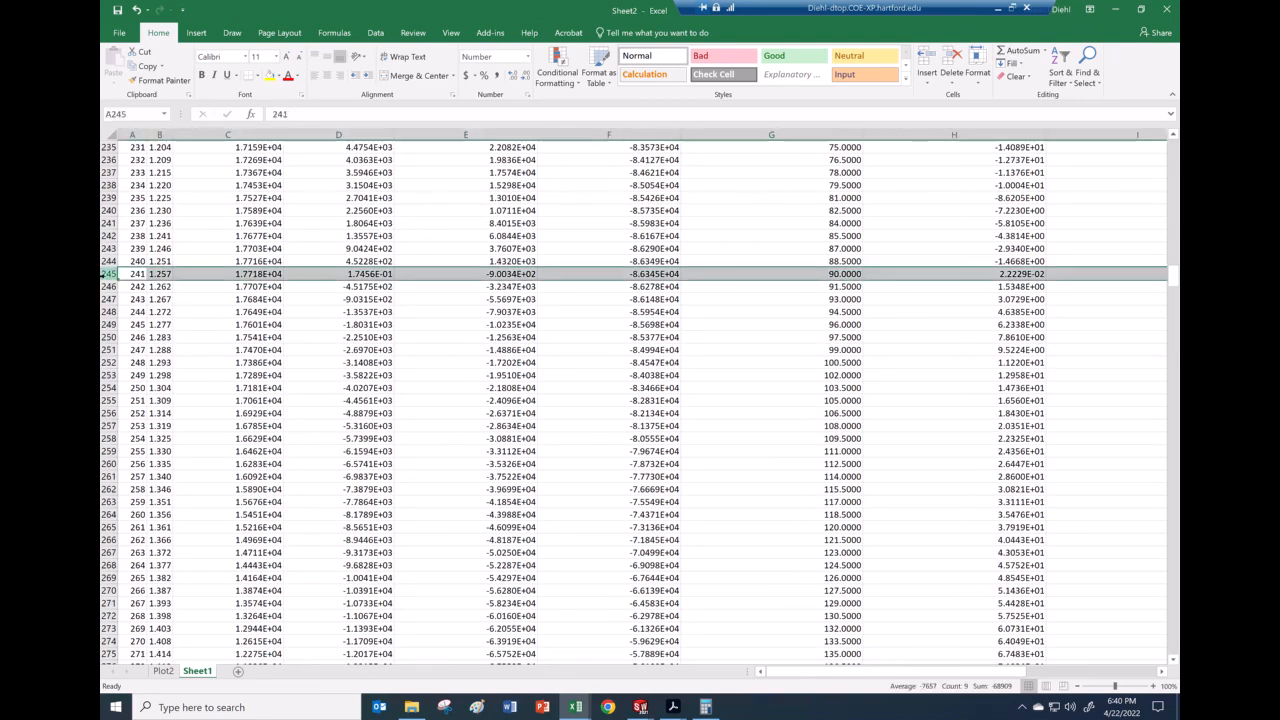
left_click(269, 76)
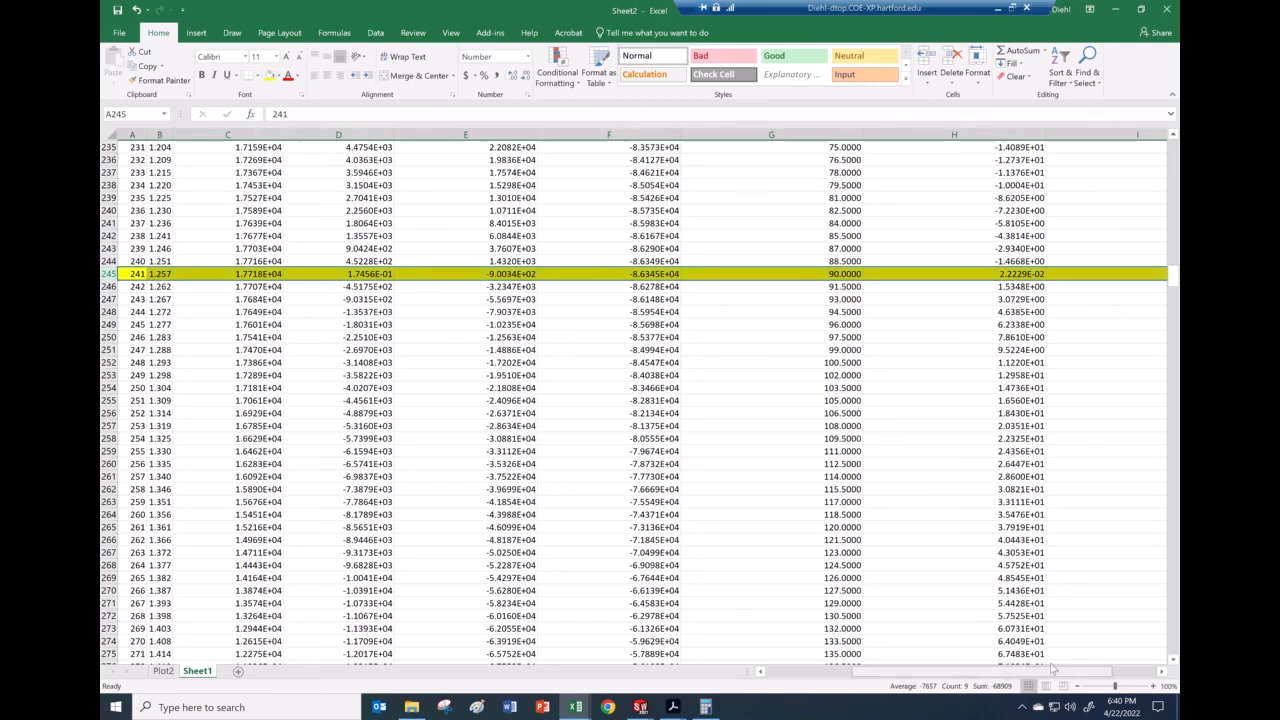
left_click_drag(1055, 670, 1090, 670)
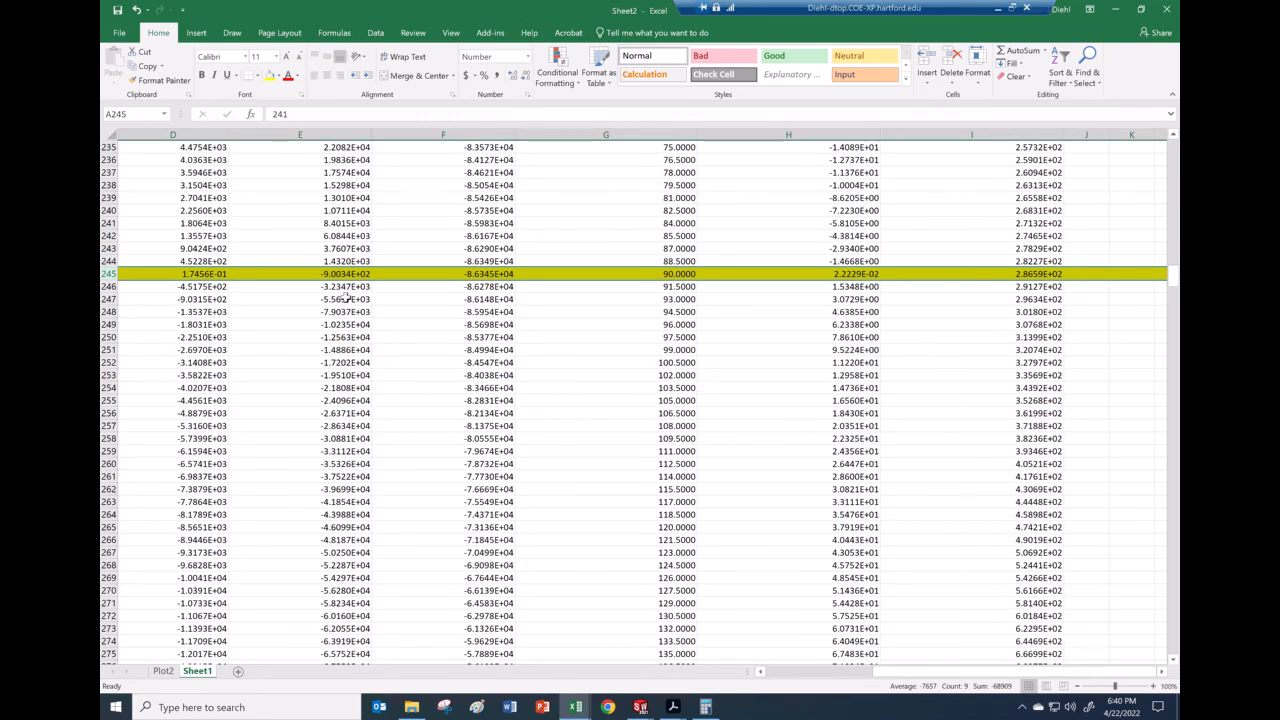
Step: Confirm column E's heading reads Linear Acceleration1_2 in mm/sec**2
scroll(815, 477, "up", 5)
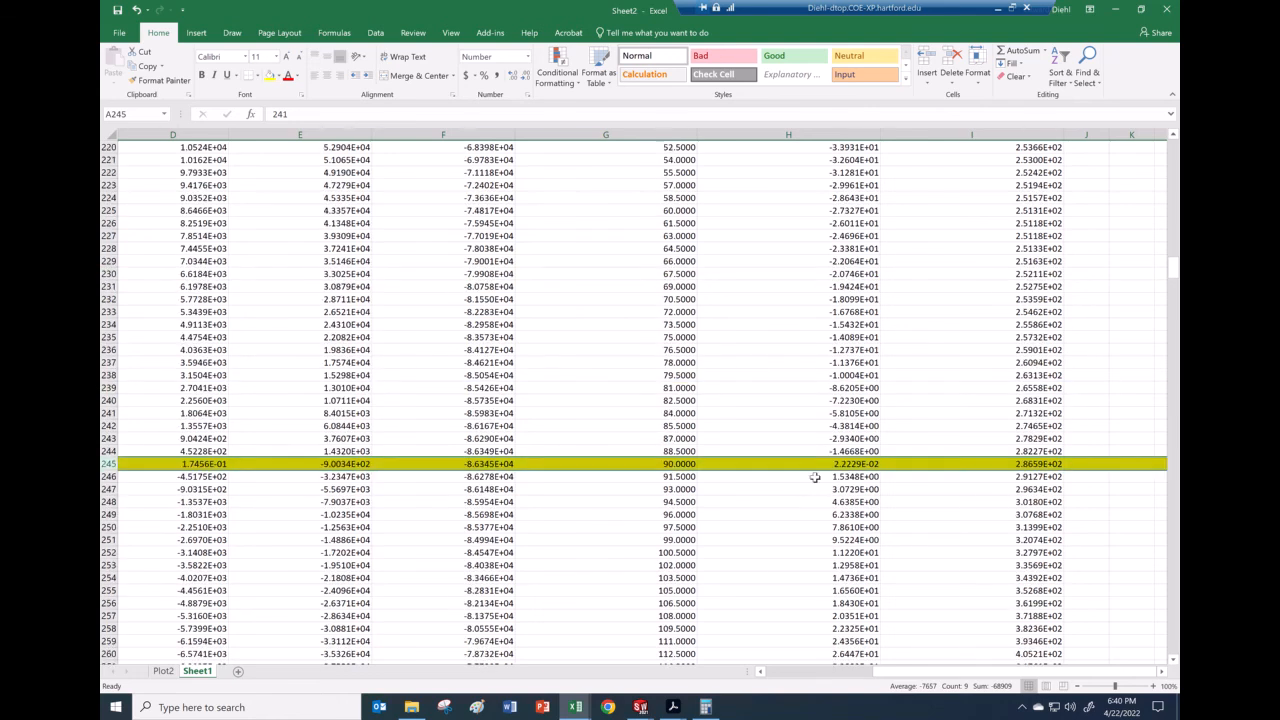
scroll(815, 477, "up", 2)
left_click_drag(1176, 190, 1176, 145)
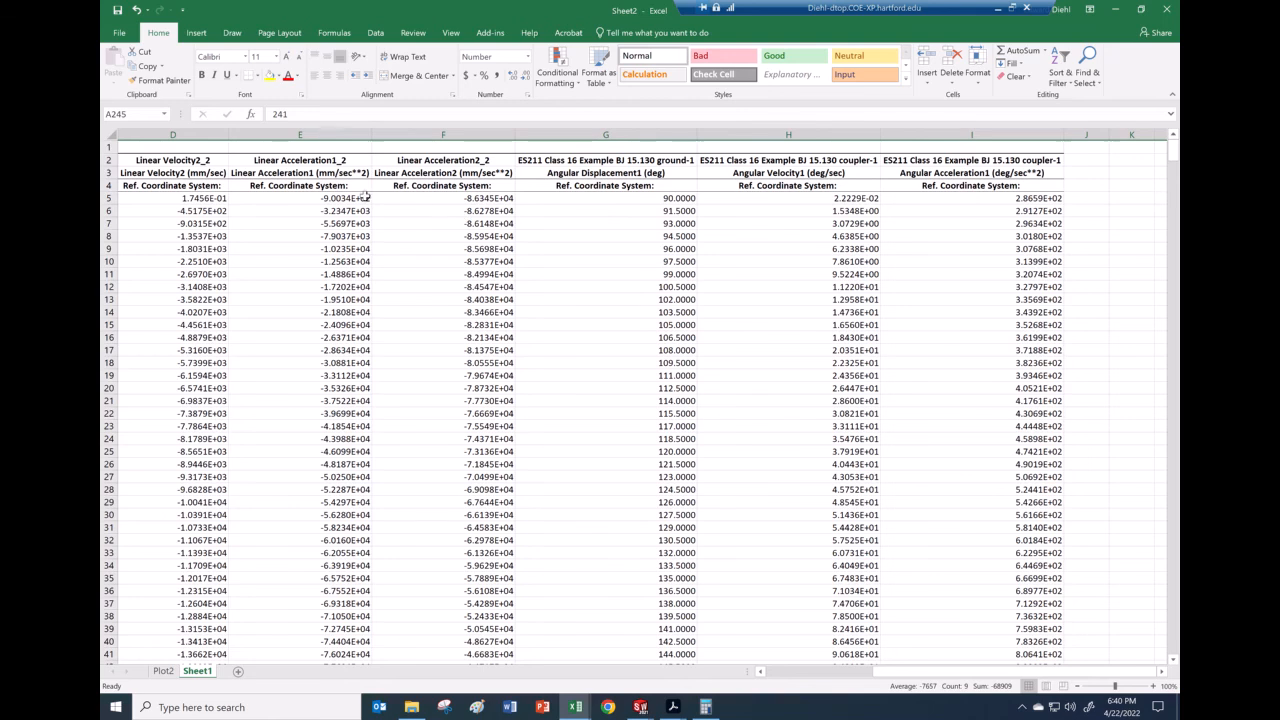
left_click(303, 160)
left_click(307, 173)
left_click(310, 186)
Step: Read the full E245 value, -900.342117155855, in the formula bar
scroll(348, 293, "down", 7)
scroll(348, 294, "down", 20)
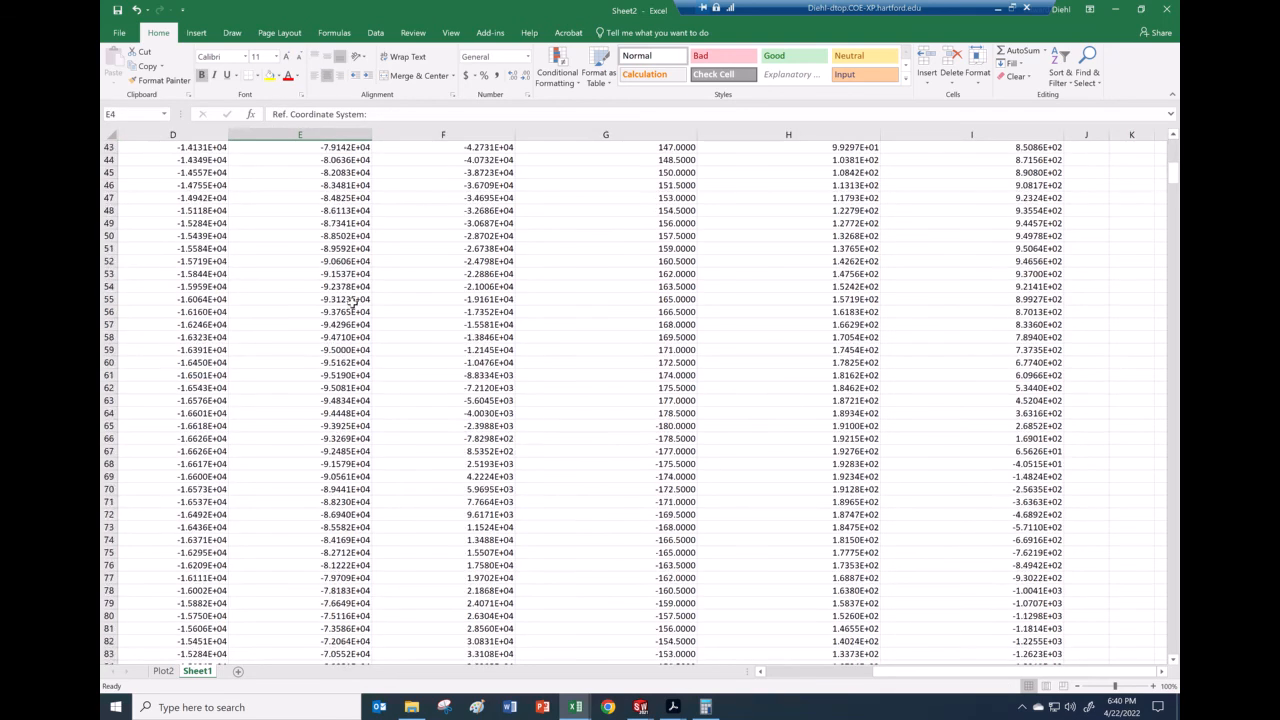
scroll(355, 313, "down", 20)
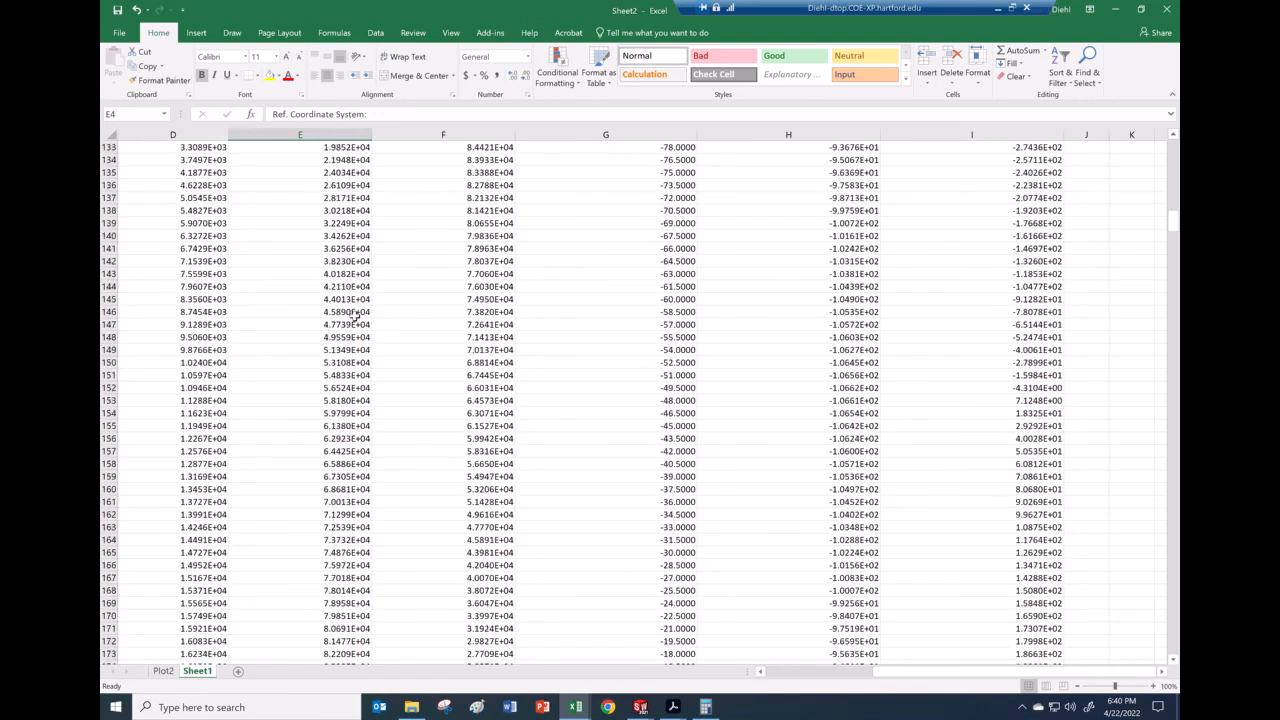
scroll(355, 315, "down", 6)
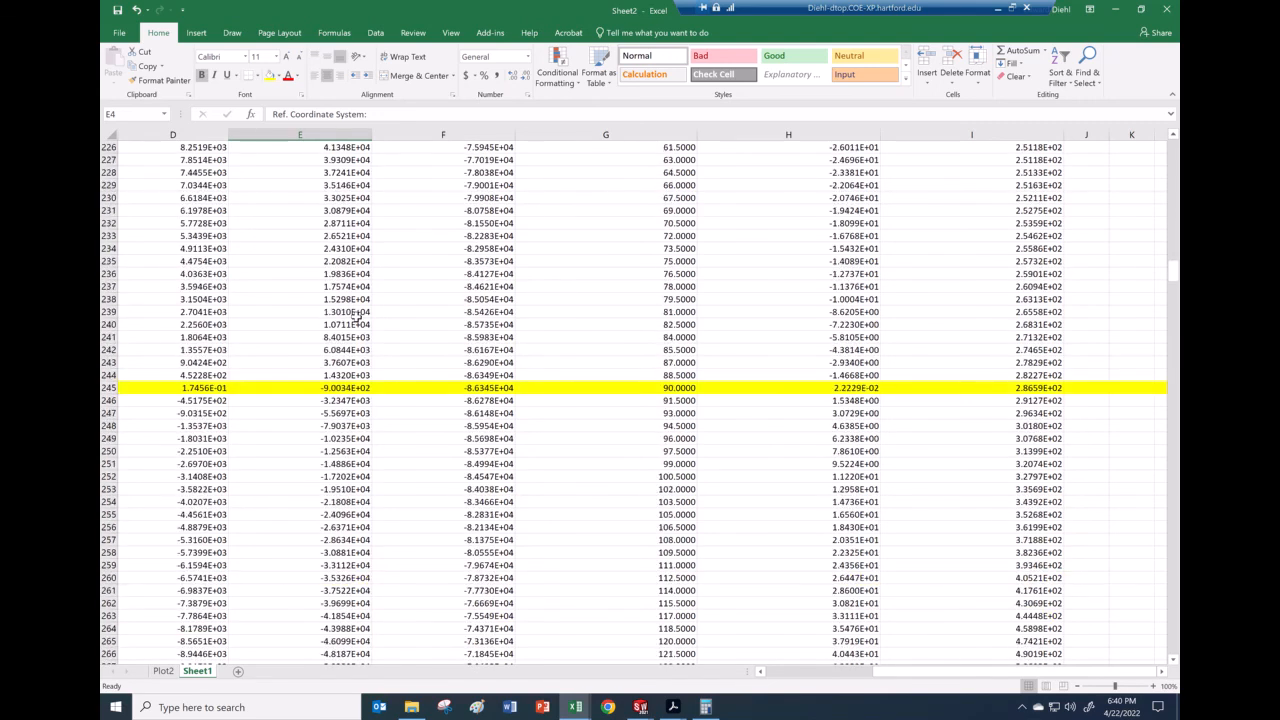
left_click(358, 387)
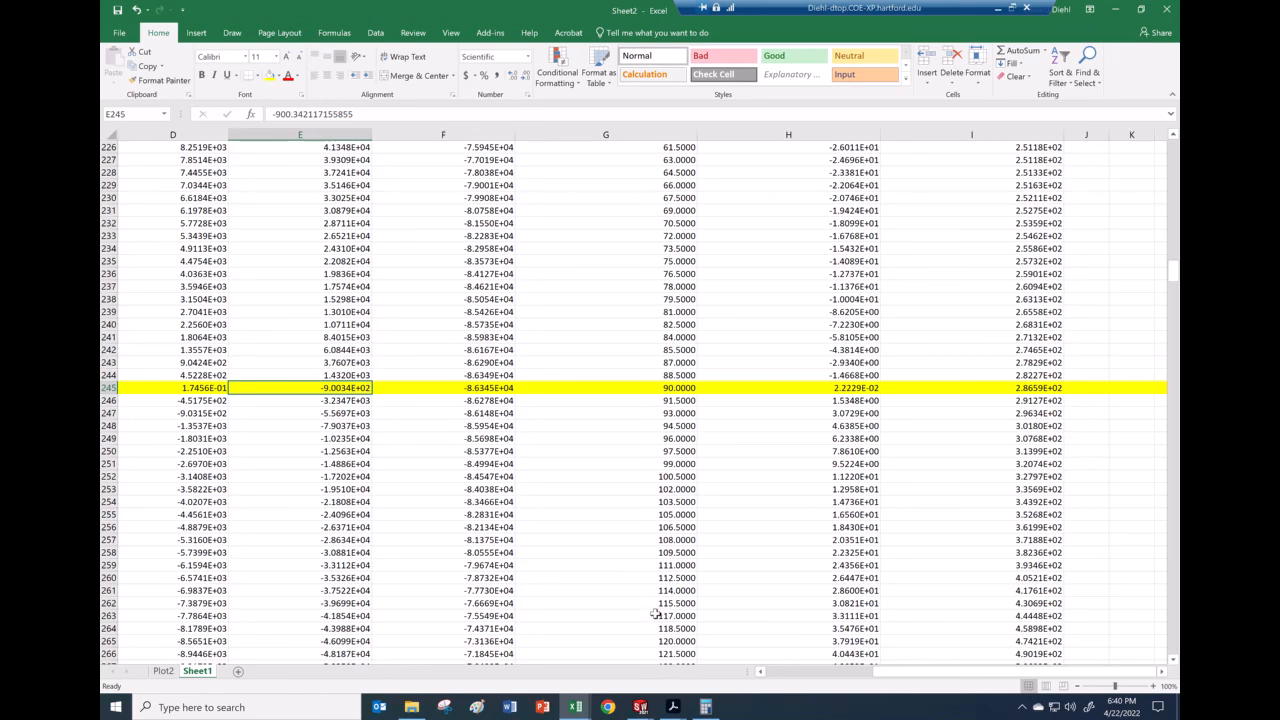
left_click(673, 706)
left_click(598, 640)
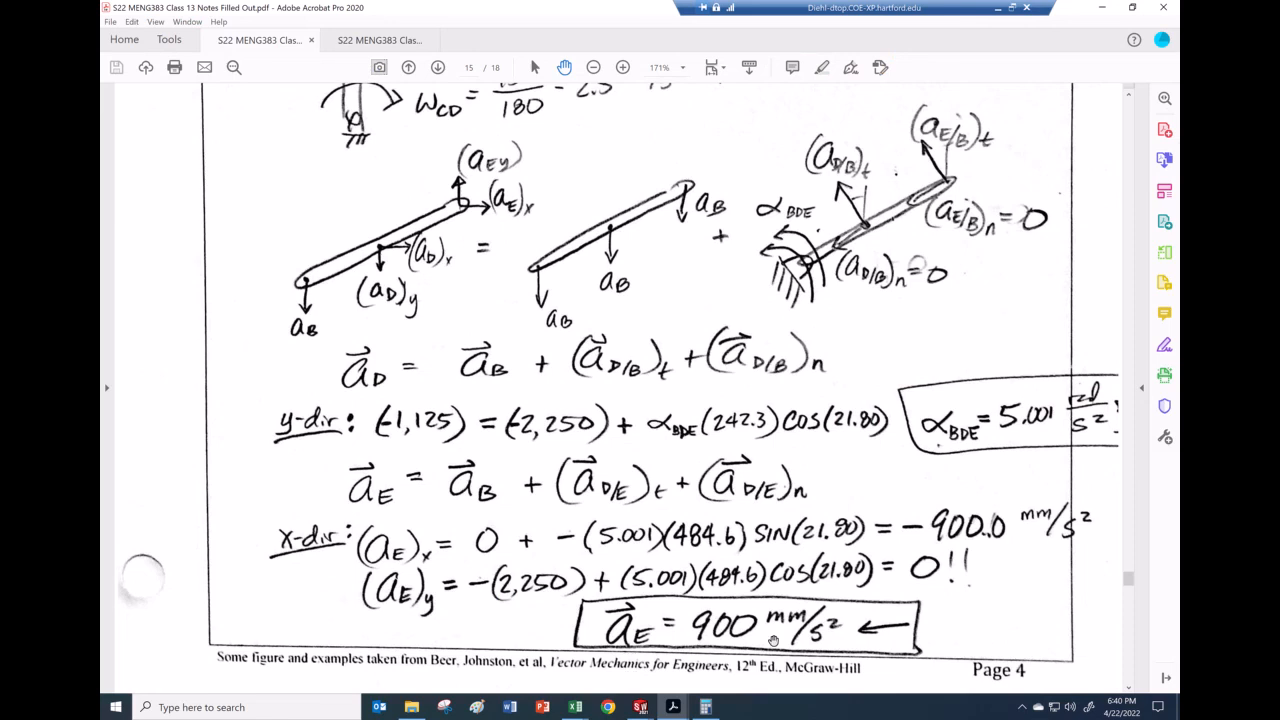
left_click(576, 710)
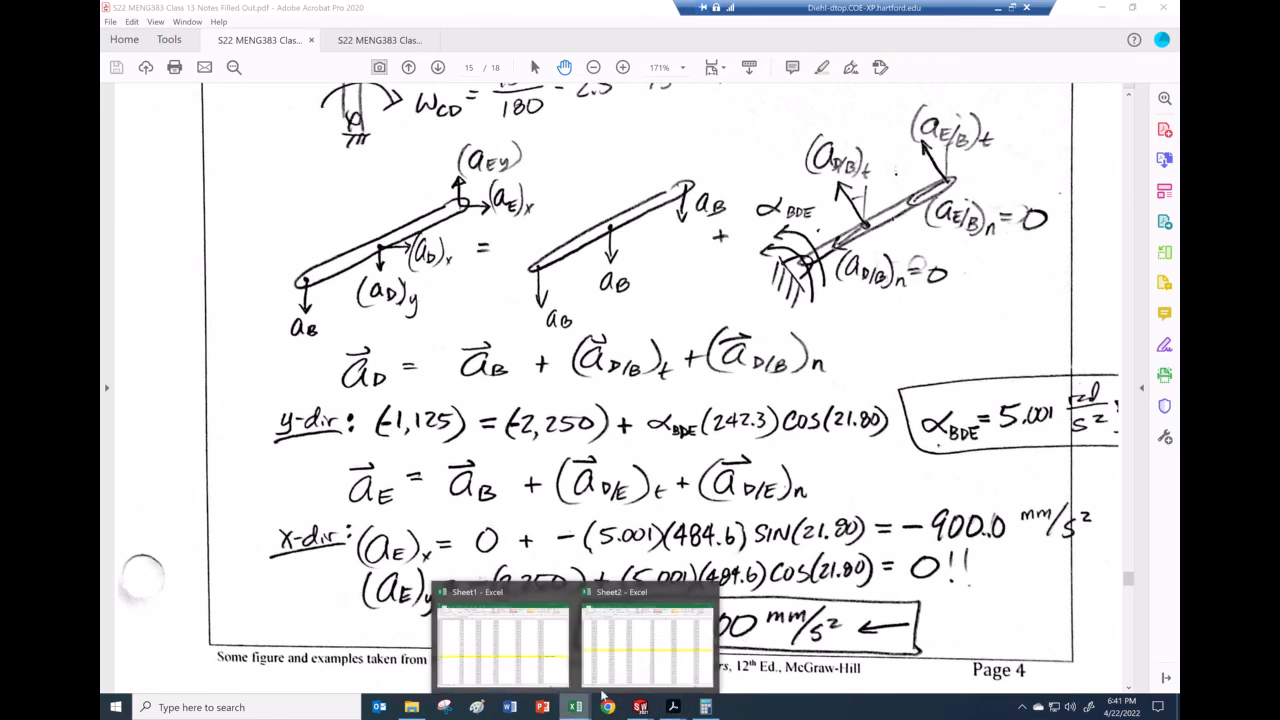
left_click(610, 650)
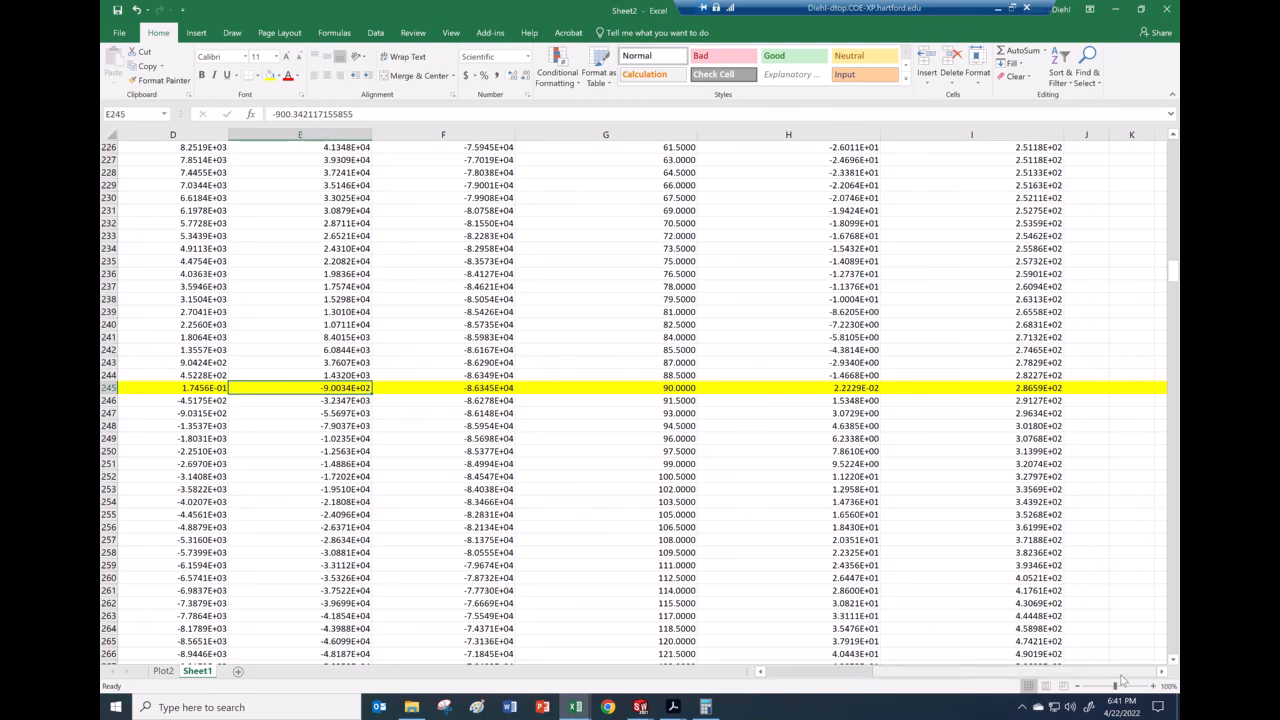
Step: Enter =RADIANS(H245) in K245, giving 0.000388, and check the H245 angular velocity
left_click(1114, 390)
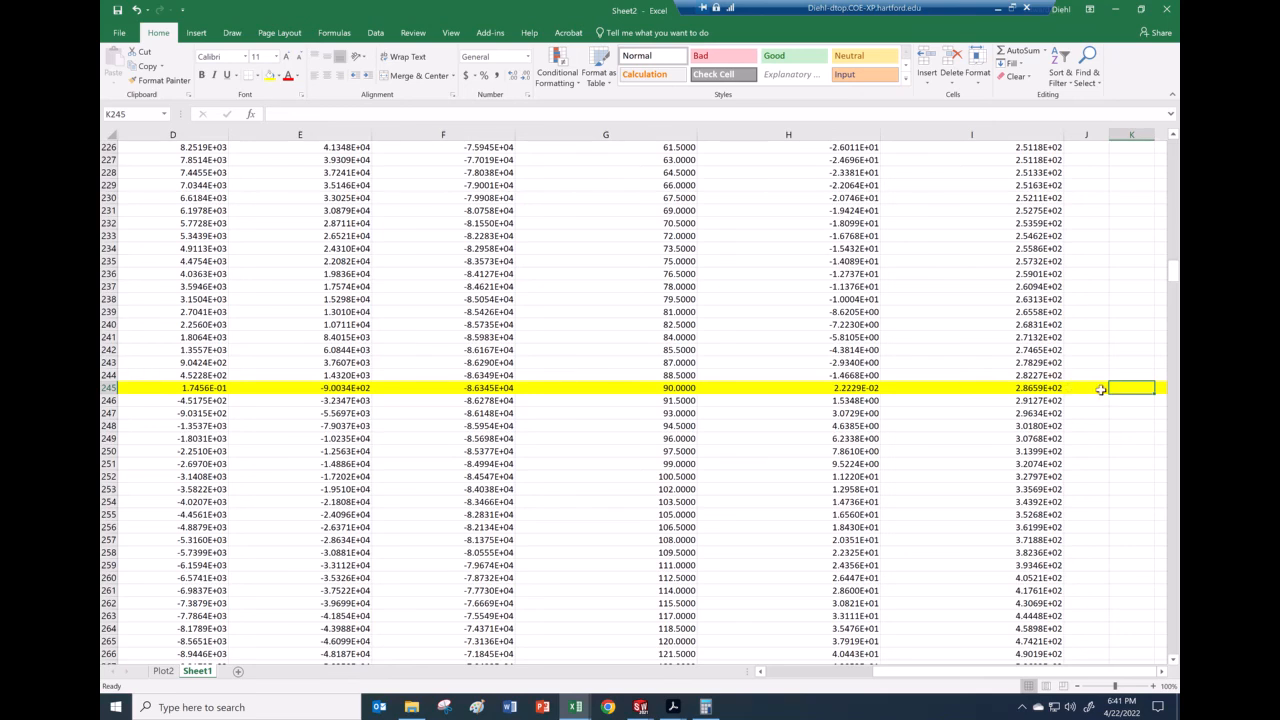
type("=r")
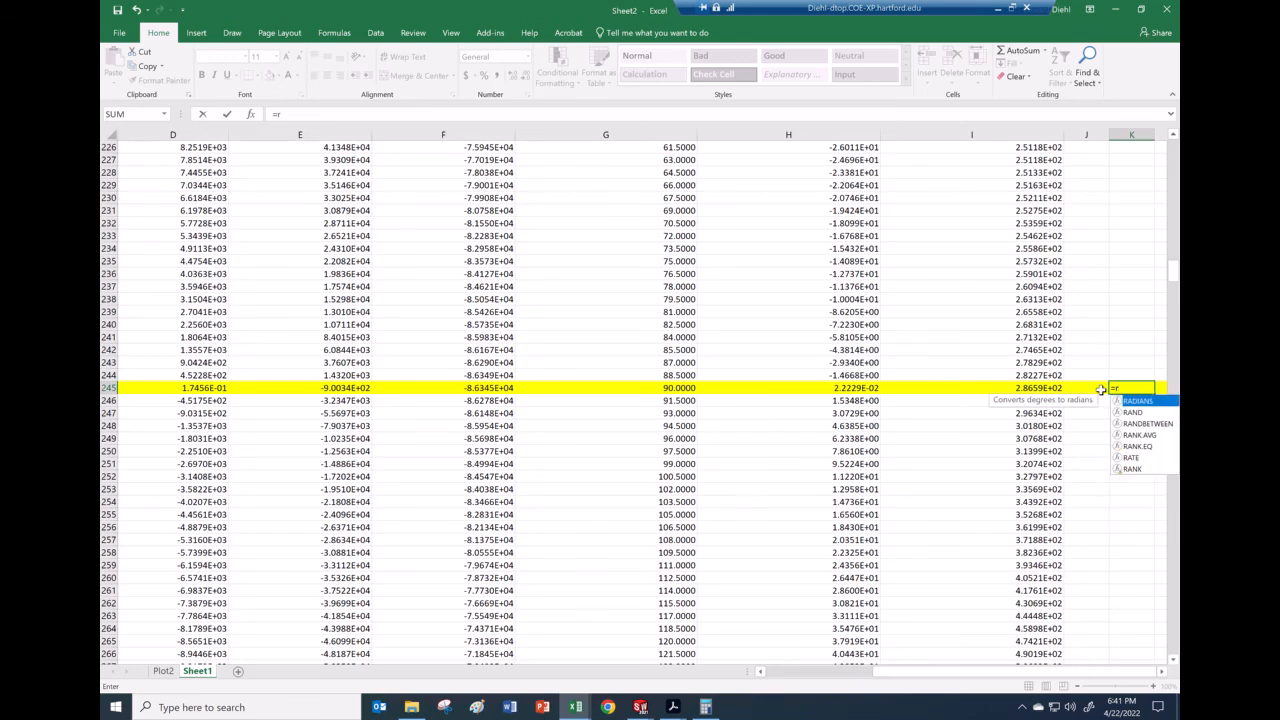
type("adians(")
left_click(838, 388)
key("Return")
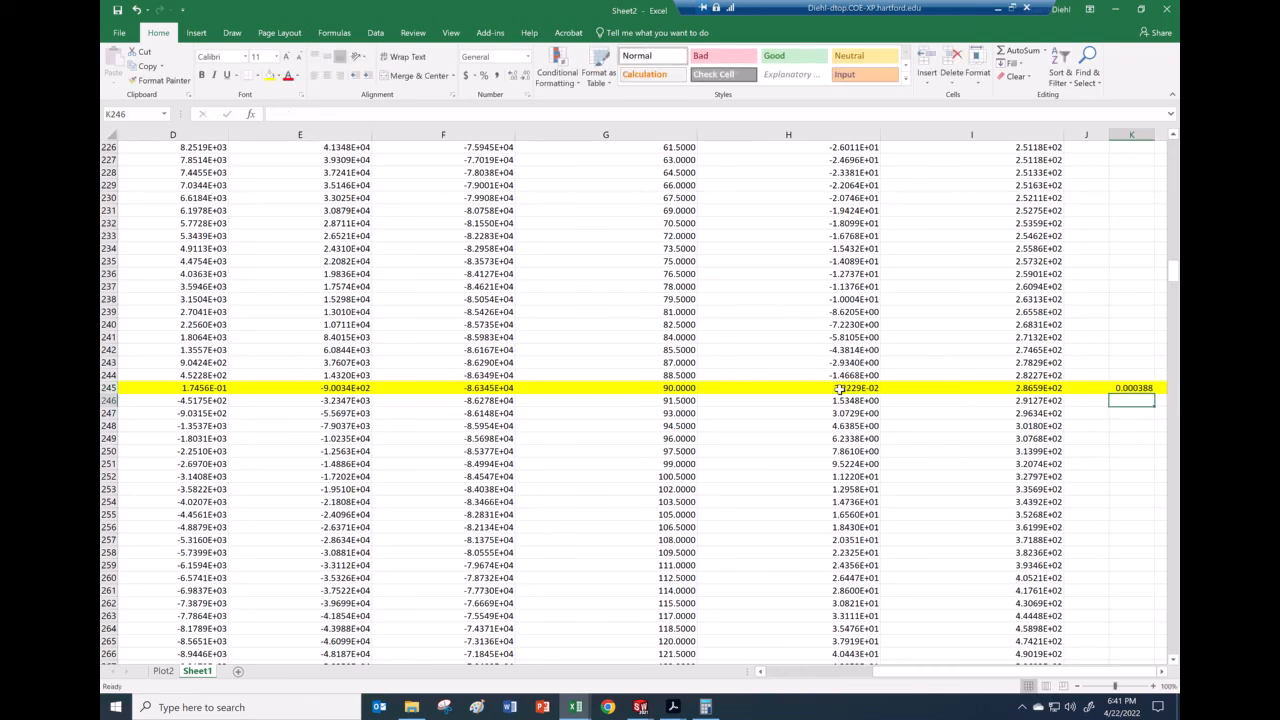
left_click(1161, 672)
left_click(1161, 672)
left_click(1161, 672)
left_click(737, 388)
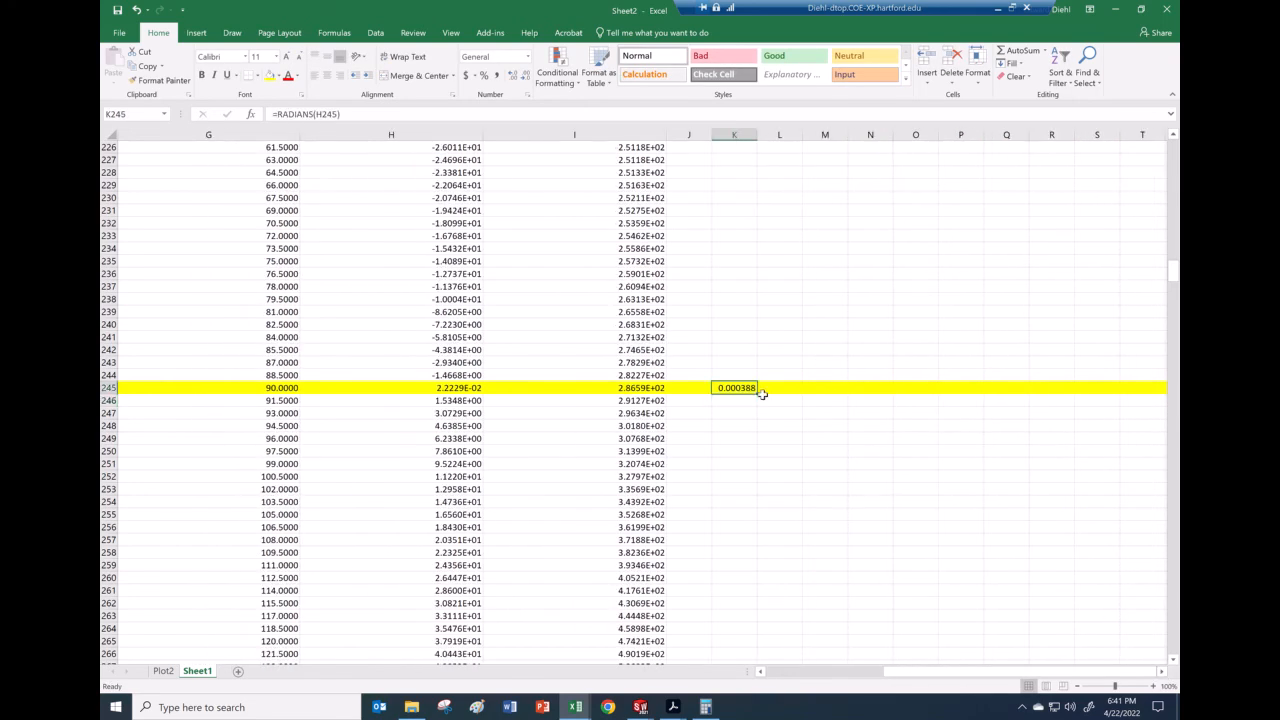
left_click(464, 386)
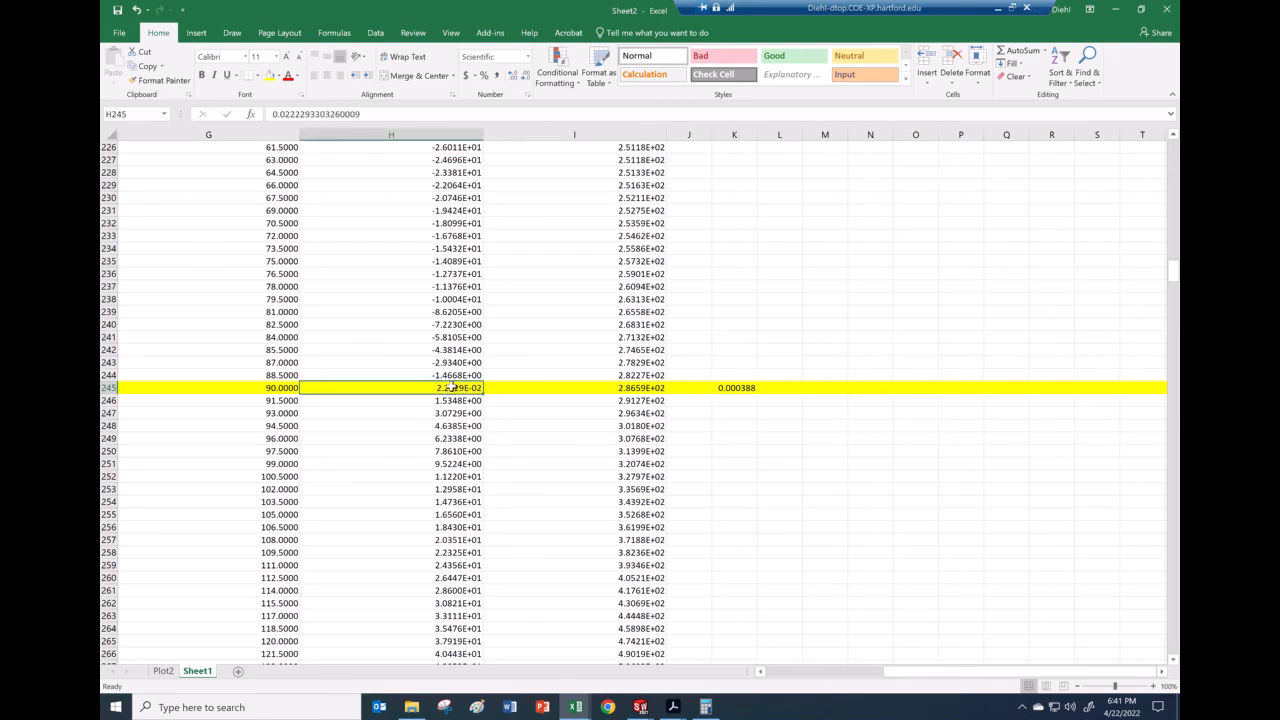
left_click(456, 375)
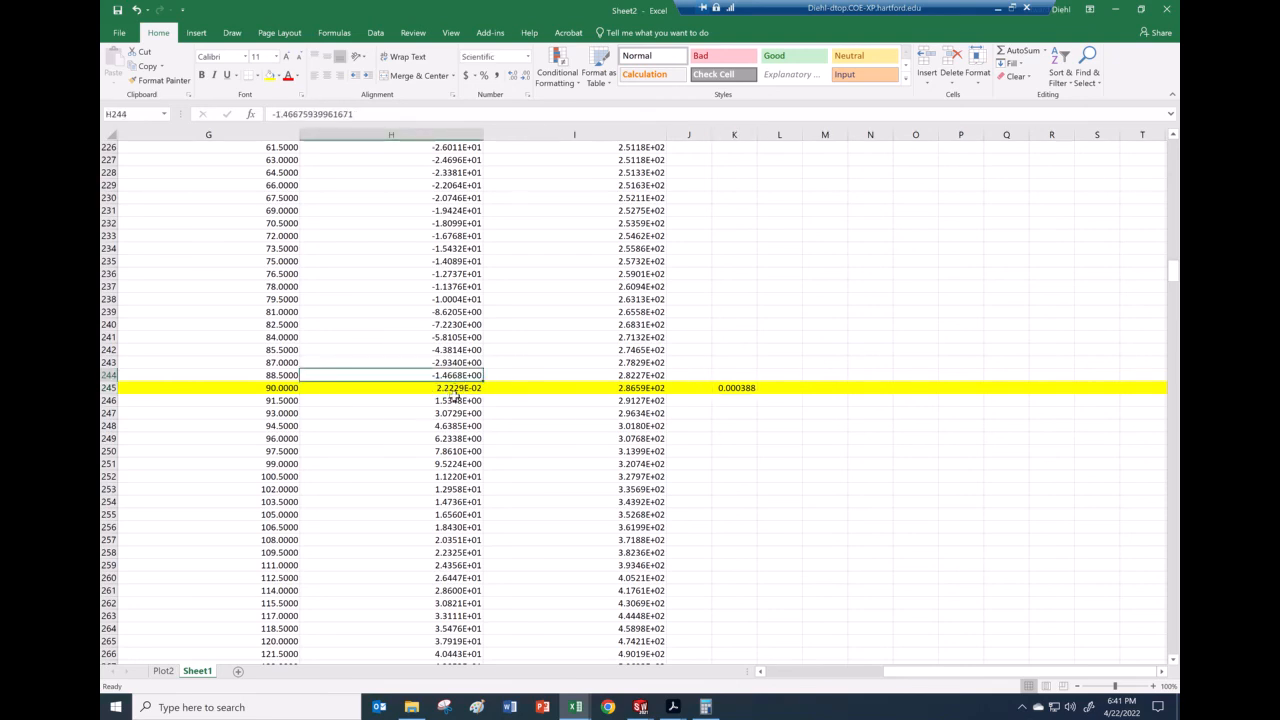
left_click(465, 387)
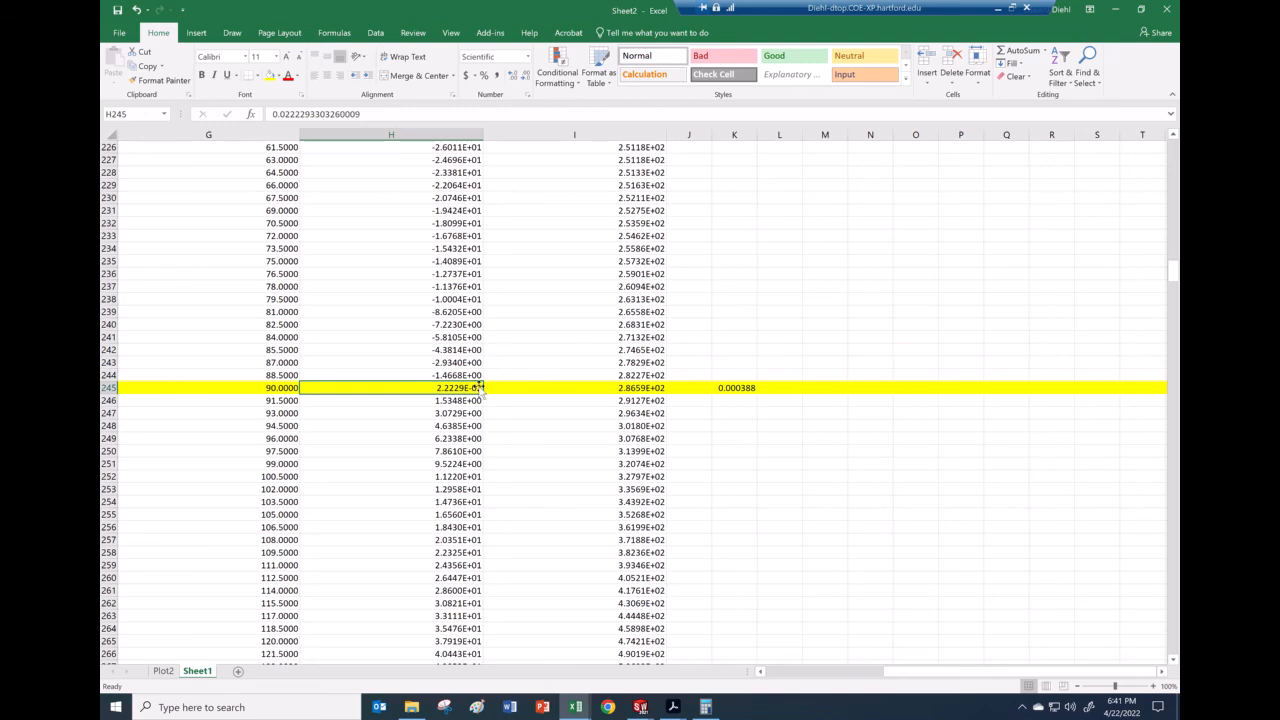
Step: Copy the radians formula to L245, giving 5.0019, then minimize the remote desktop
left_click(737, 390)
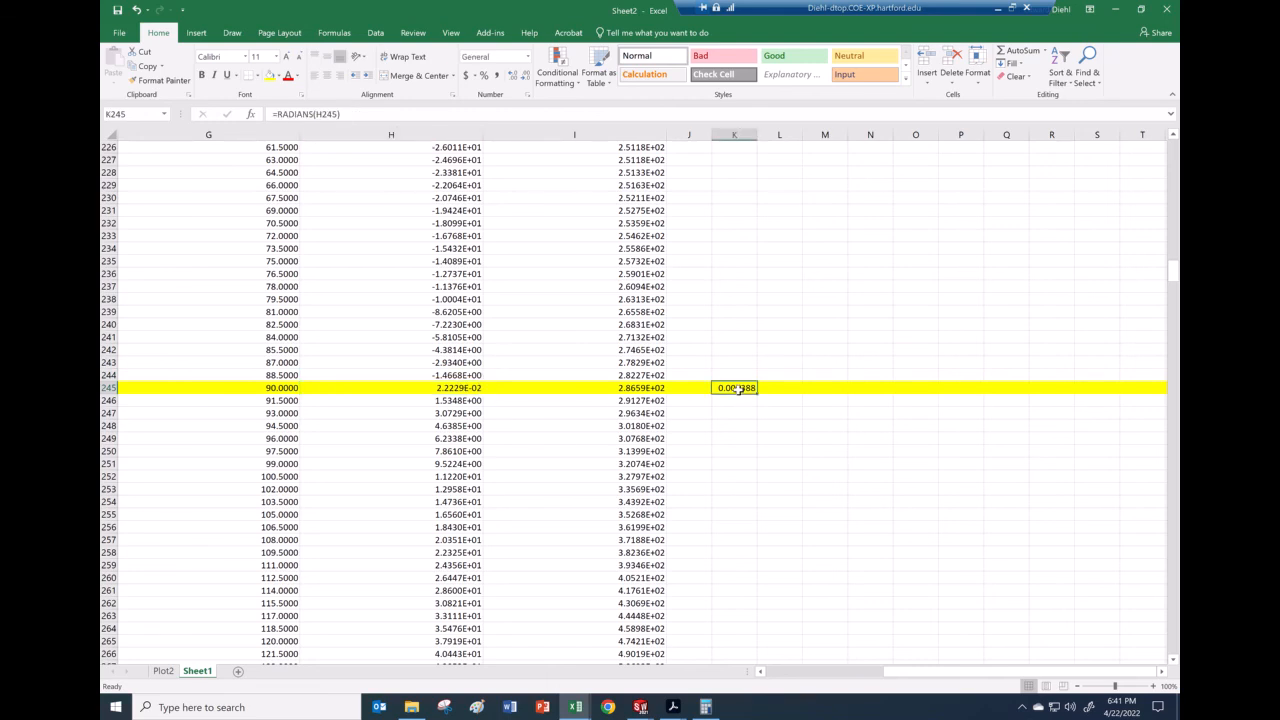
key("ctrl+c")
left_click(782, 387)
key("ctrl+v")
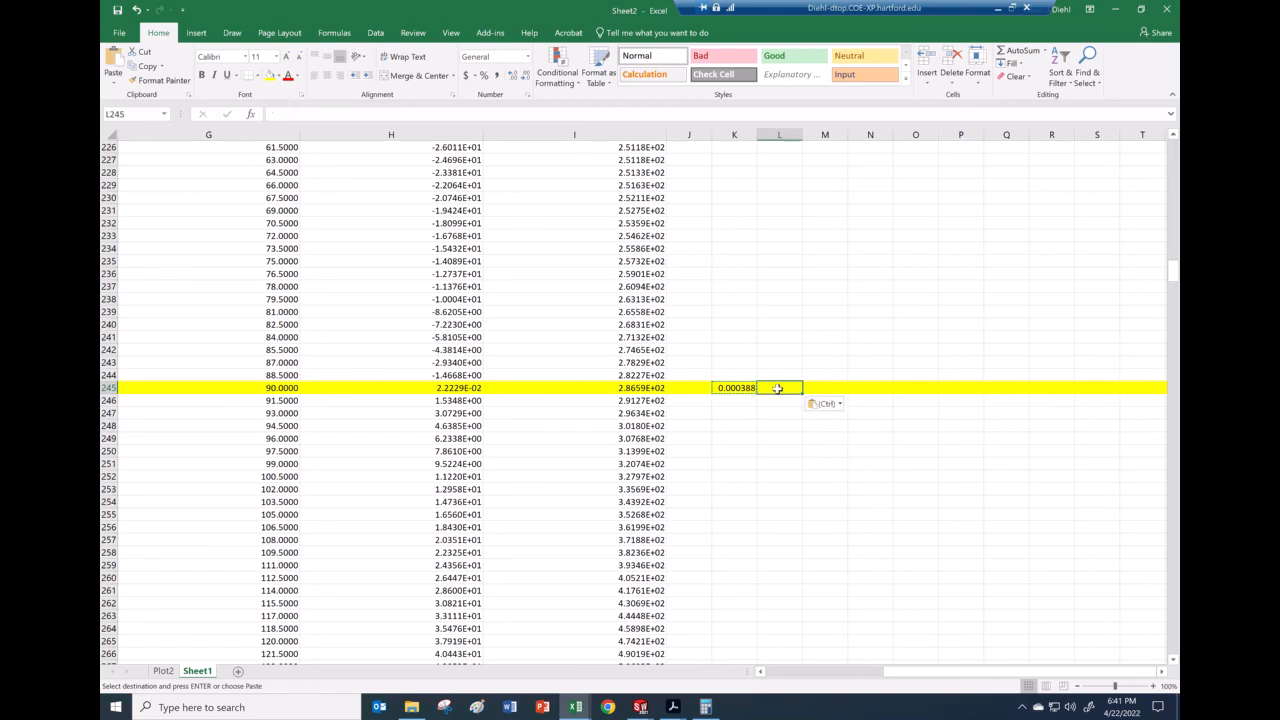
left_click(298, 114)
key("Escape")
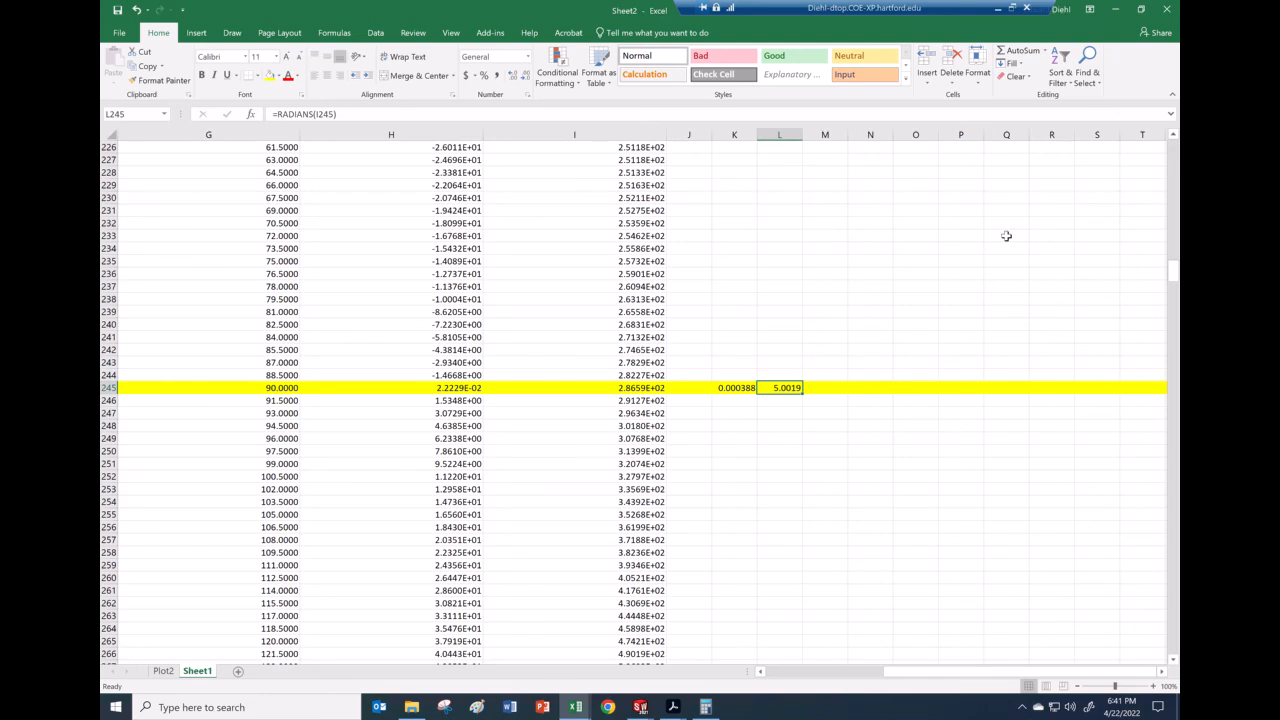
left_click(997, 9)
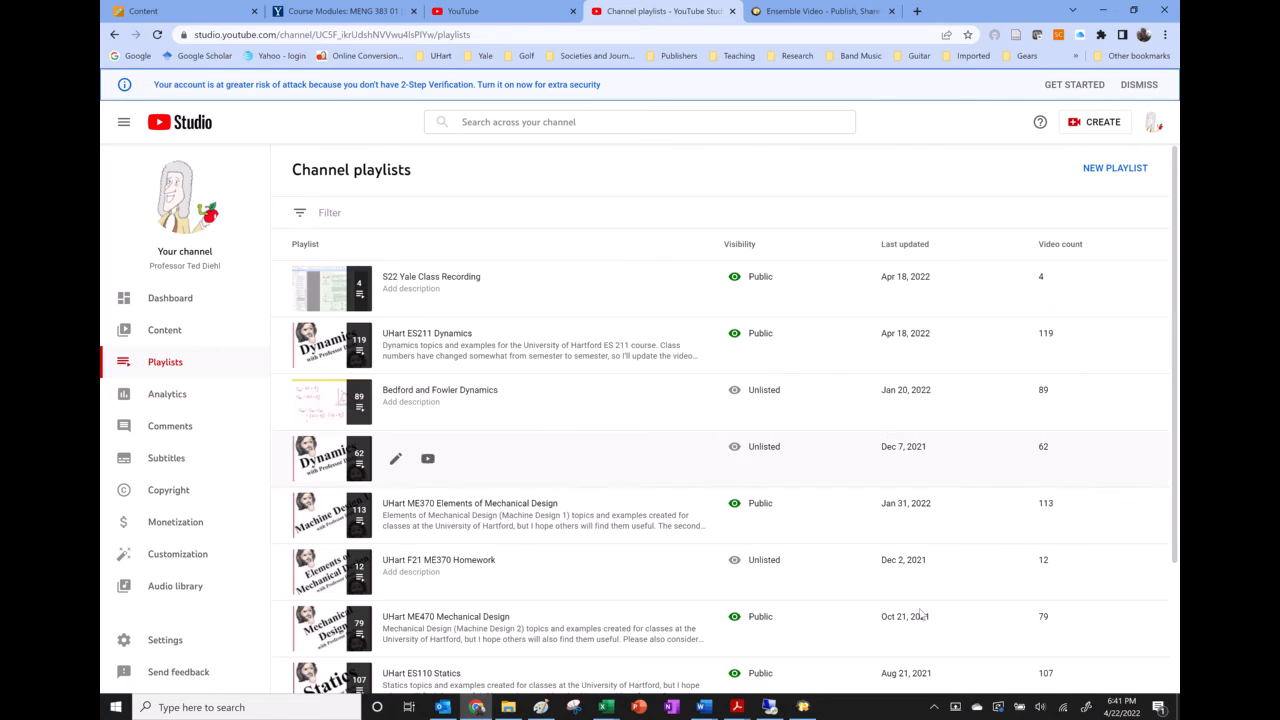
left_click(803, 707)
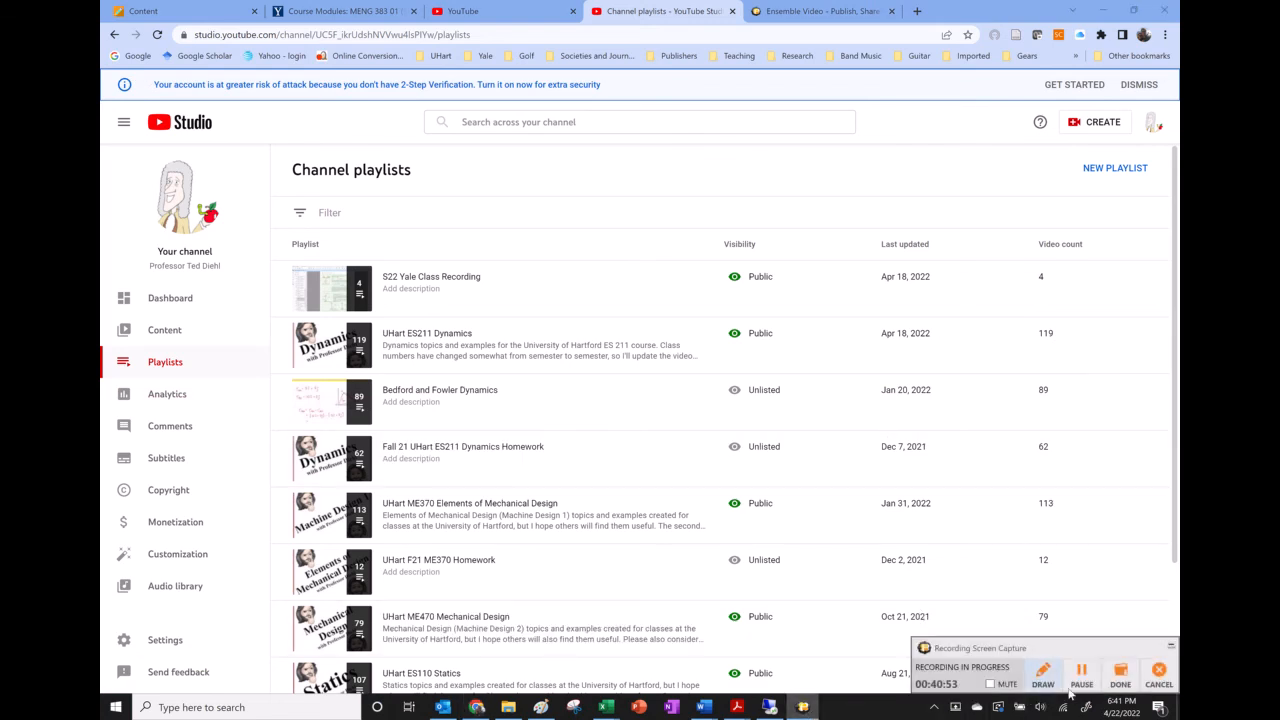